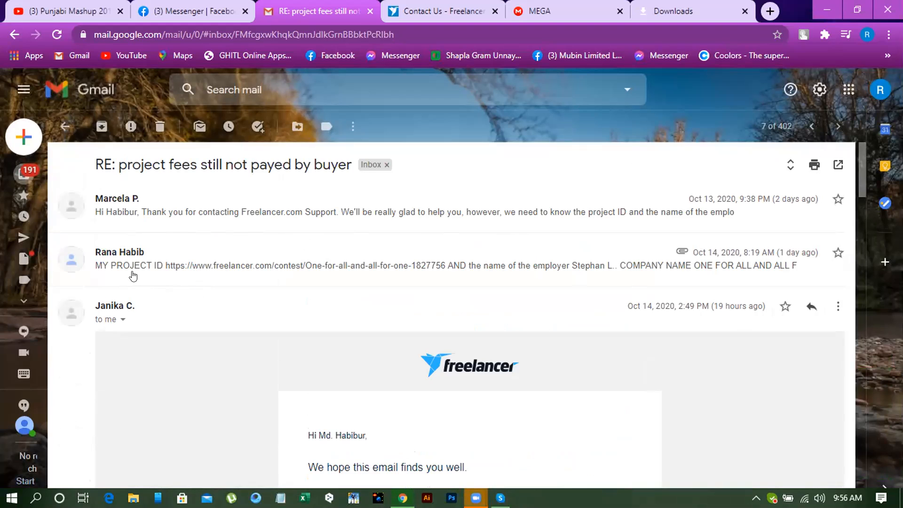
- Expand the first support message in the email thread and read what project details it requests
{"action": "left_click", "coordinate": [158, 219]}
{"action": "scroll", "coordinate": [437, 348], "scroll_direction": "down", "scroll_amount": 4}
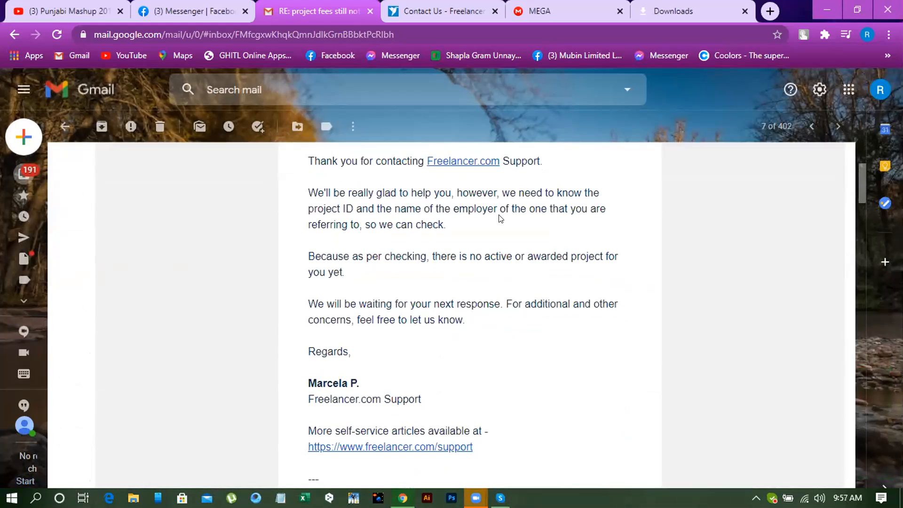
{"action": "scroll", "coordinate": [407, 221], "scroll_direction": "up", "scroll_amount": 1}
{"action": "scroll", "coordinate": [406, 221], "scroll_direction": "down", "scroll_amount": 9}
{"action": "scroll", "coordinate": [400, 226], "scroll_direction": "down", "scroll_amount": 10}
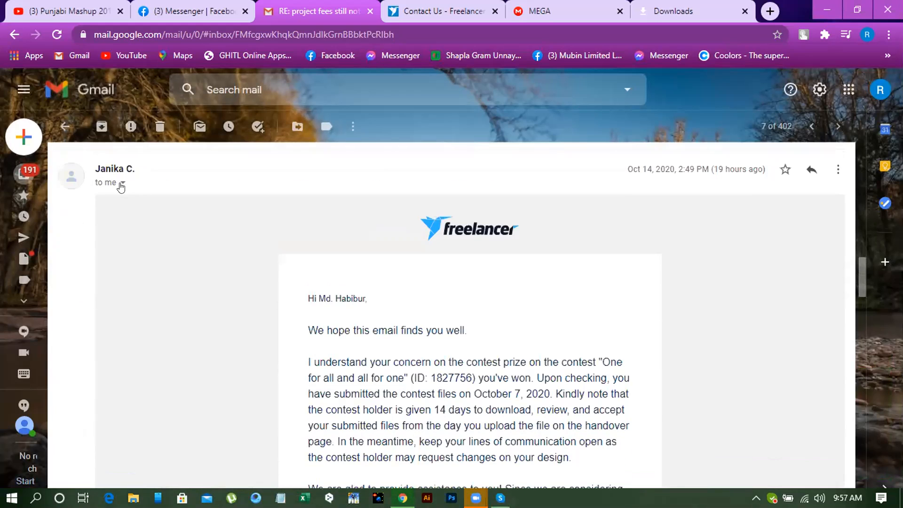
- Read the support agent's October 14 reply about the unpaid contest prize, including the earlier messages quoted beneath it
{"action": "scroll", "coordinate": [261, 199], "scroll_direction": "down", "scroll_amount": 2}
{"action": "scroll", "coordinate": [286, 249], "scroll_direction": "down", "scroll_amount": 1}
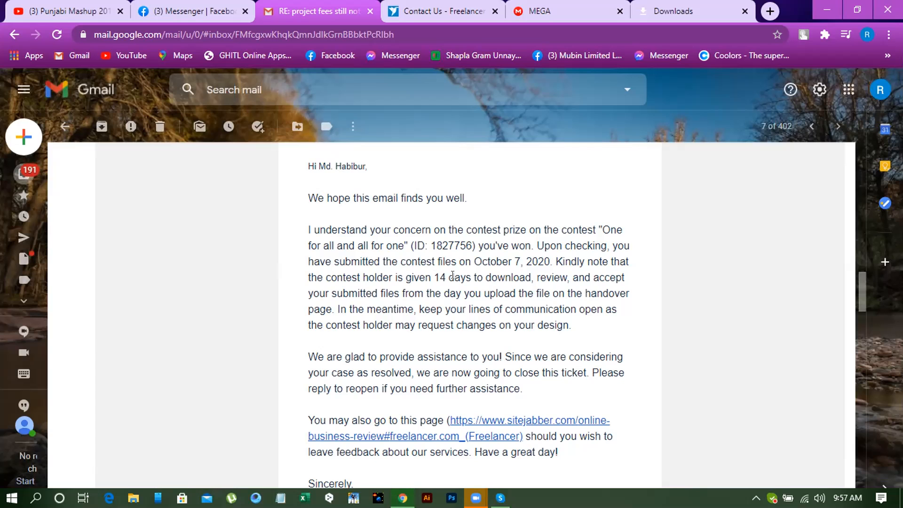
{"action": "scroll", "coordinate": [450, 273], "scroll_direction": "down", "scroll_amount": 2}
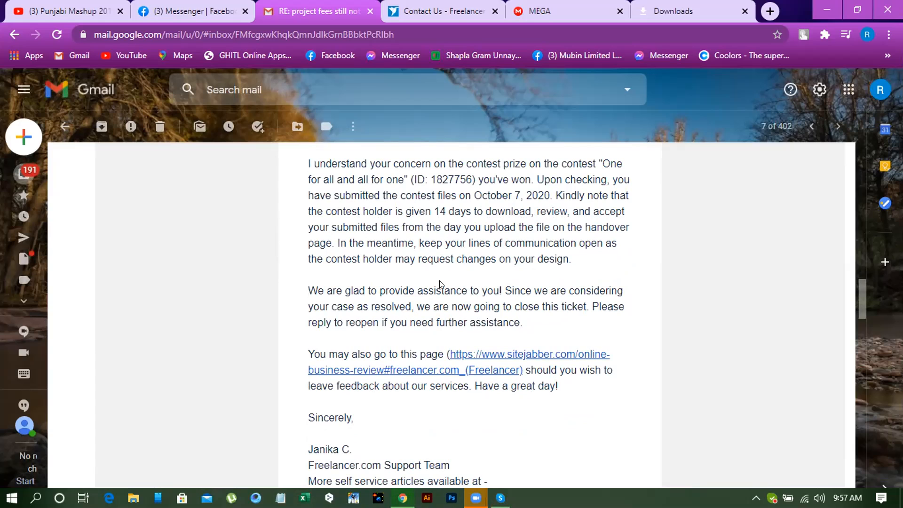
{"action": "scroll", "coordinate": [442, 284], "scroll_direction": "down", "scroll_amount": 1}
{"action": "scroll", "coordinate": [441, 284], "scroll_direction": "up", "scroll_amount": 1}
{"action": "scroll", "coordinate": [426, 277], "scroll_direction": "down", "scroll_amount": 3}
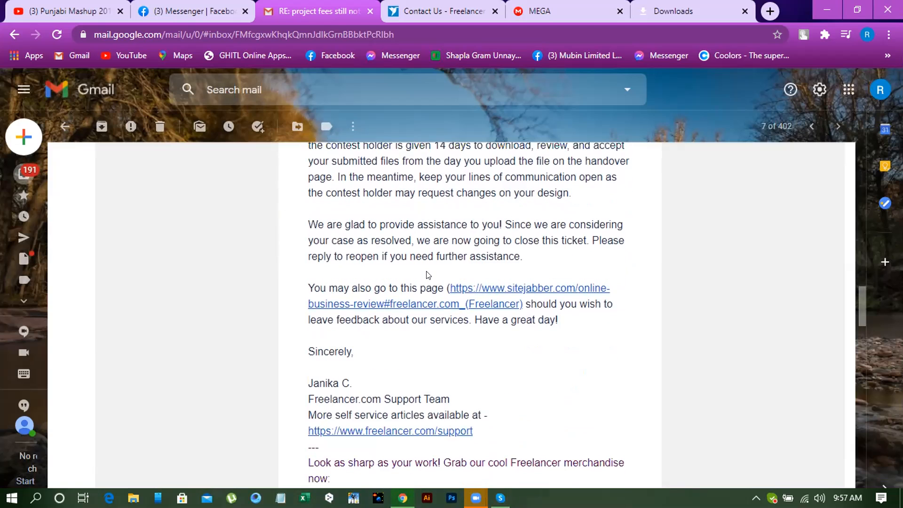
{"action": "scroll", "coordinate": [428, 275], "scroll_direction": "down", "scroll_amount": 1}
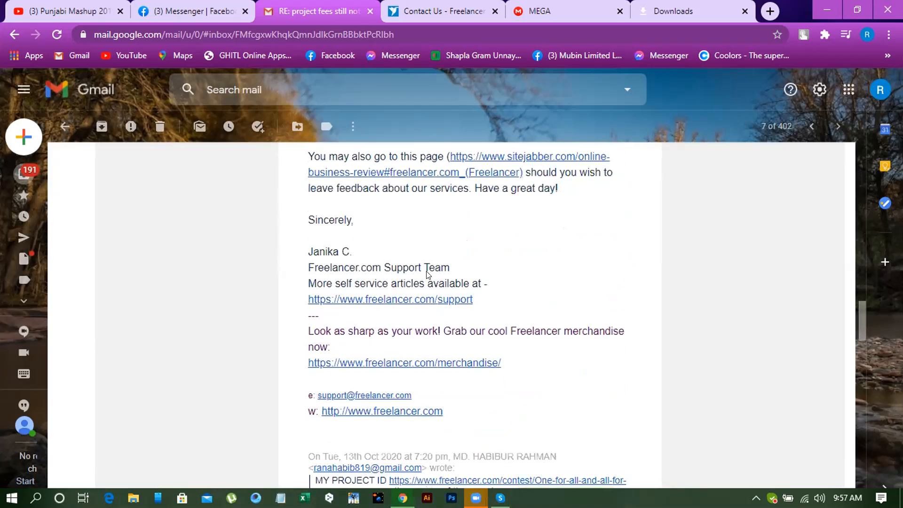
{"action": "scroll", "coordinate": [374, 256], "scroll_direction": "down", "scroll_amount": 1}
{"action": "scroll", "coordinate": [374, 258], "scroll_direction": "down", "scroll_amount": 1}
{"action": "scroll", "coordinate": [369, 251], "scroll_direction": "up", "scroll_amount": 2}
{"action": "scroll", "coordinate": [359, 244], "scroll_direction": "down", "scroll_amount": 1}
{"action": "scroll", "coordinate": [354, 241], "scroll_direction": "up", "scroll_amount": 1}
{"action": "scroll", "coordinate": [354, 240], "scroll_direction": "up", "scroll_amount": 2}
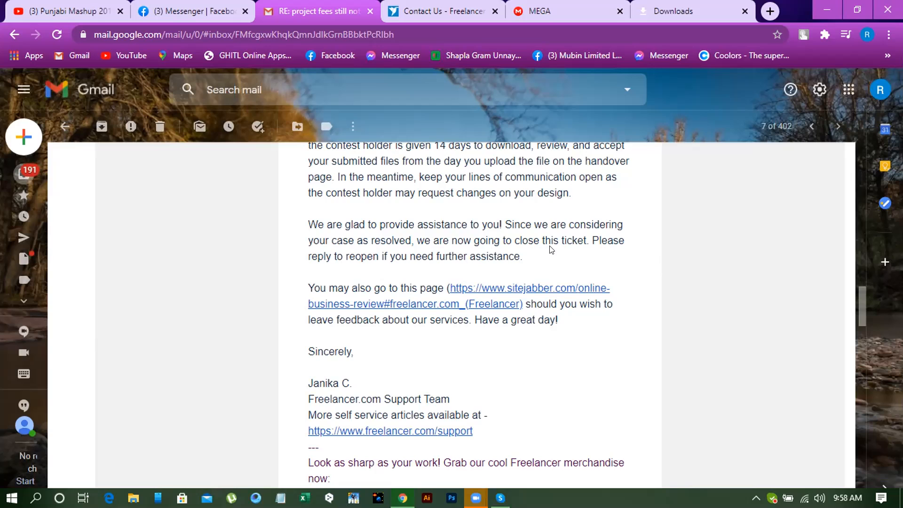
{"action": "scroll", "coordinate": [553, 250], "scroll_direction": "down", "scroll_amount": 6}
{"action": "scroll", "coordinate": [555, 251], "scroll_direction": "down", "scroll_amount": 10}
{"action": "scroll", "coordinate": [553, 254], "scroll_direction": "down", "scroll_amount": 1}
{"action": "scroll", "coordinate": [553, 256], "scroll_direction": "up", "scroll_amount": 10}
{"action": "scroll", "coordinate": [554, 260], "scroll_direction": "up", "scroll_amount": 8}
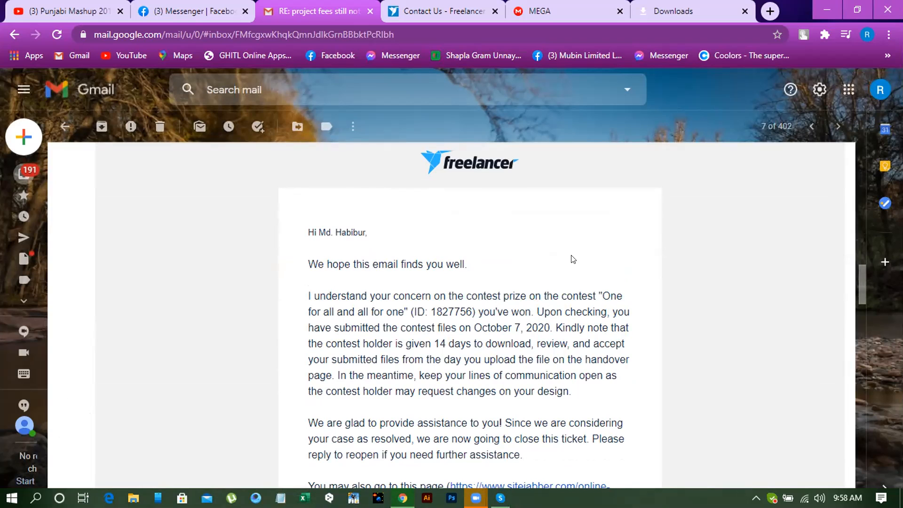
{"action": "scroll", "coordinate": [566, 262], "scroll_direction": "down", "scroll_amount": 10}
{"action": "scroll", "coordinate": [559, 261], "scroll_direction": "down", "scroll_amount": 15}
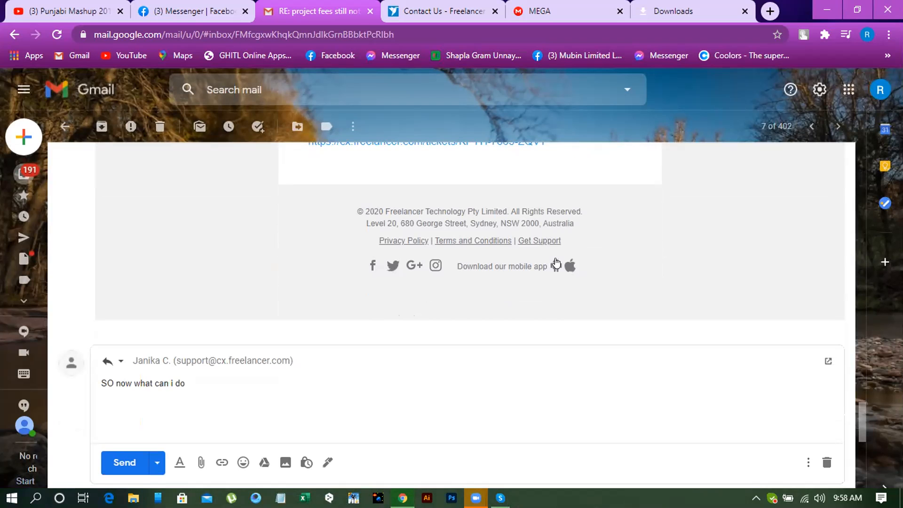
{"action": "scroll", "coordinate": [556, 264], "scroll_direction": "up", "scroll_amount": 15}
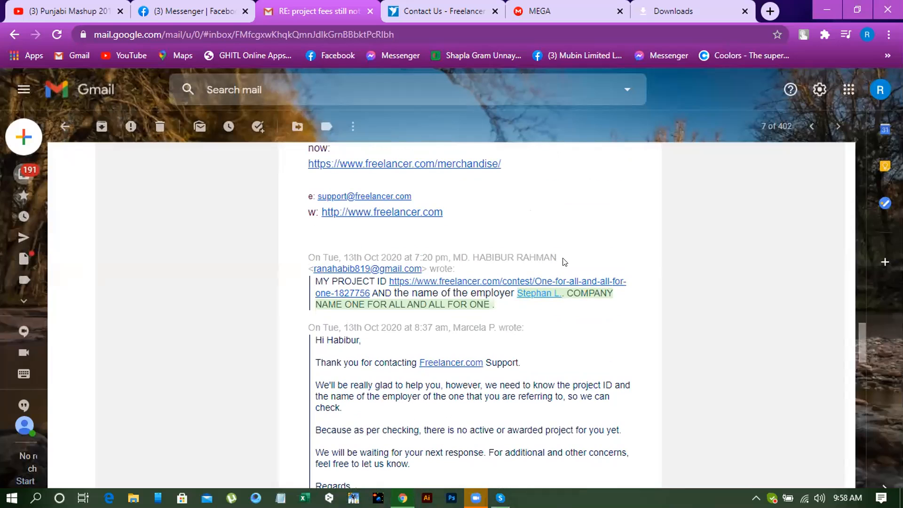
{"action": "scroll", "coordinate": [562, 259], "scroll_direction": "down", "scroll_amount": 3}
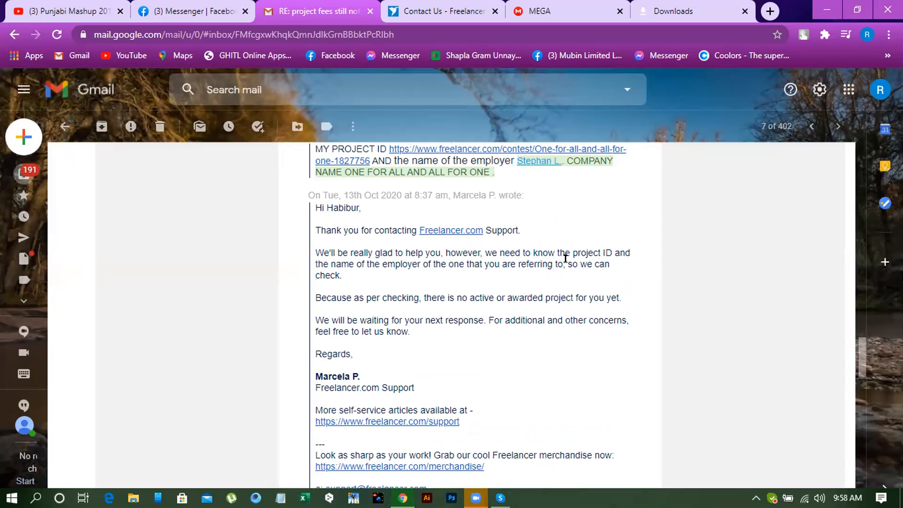
{"action": "scroll", "coordinate": [566, 259], "scroll_direction": "up", "scroll_amount": 18}
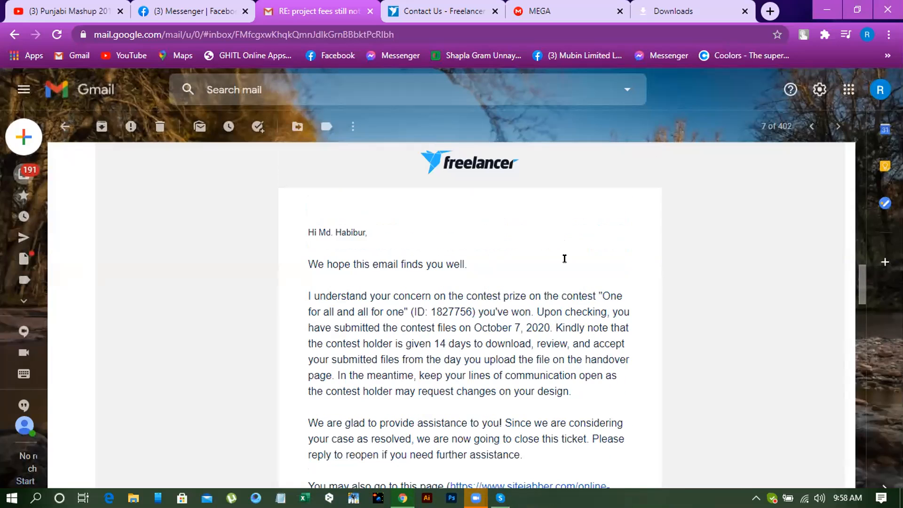
{"action": "scroll", "coordinate": [564, 258], "scroll_direction": "down", "scroll_amount": 2}
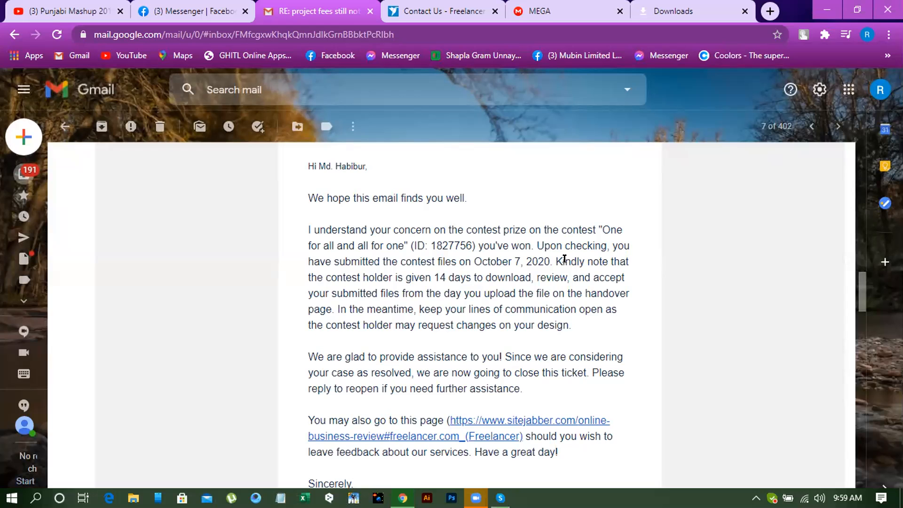
- Open the online ticket from the link in Freelancer Support's closing notice at the end of the thread
{"action": "scroll", "coordinate": [555, 254], "scroll_direction": "down", "scroll_amount": 7}
{"action": "scroll", "coordinate": [545, 250], "scroll_direction": "down", "scroll_amount": 15}
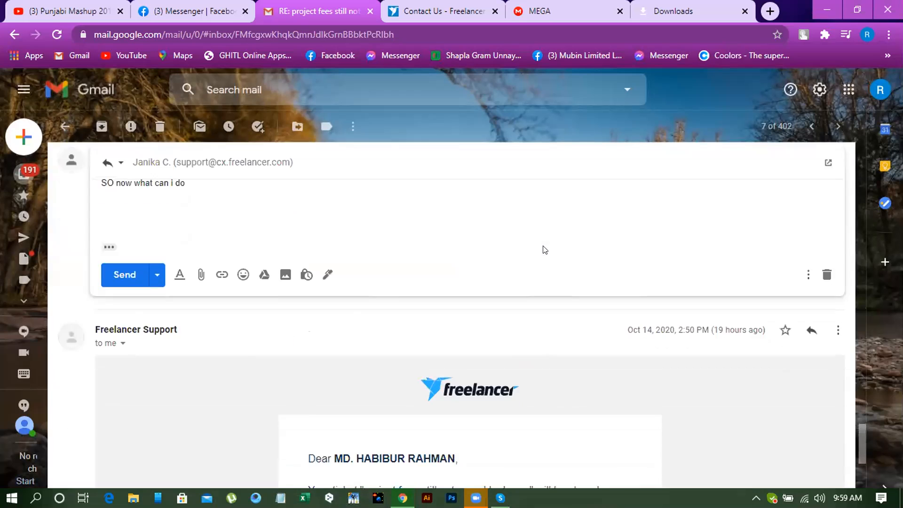
{"action": "scroll", "coordinate": [543, 249], "scroll_direction": "down", "scroll_amount": 8}
{"action": "scroll", "coordinate": [541, 246], "scroll_direction": "up", "scroll_amount": 2}
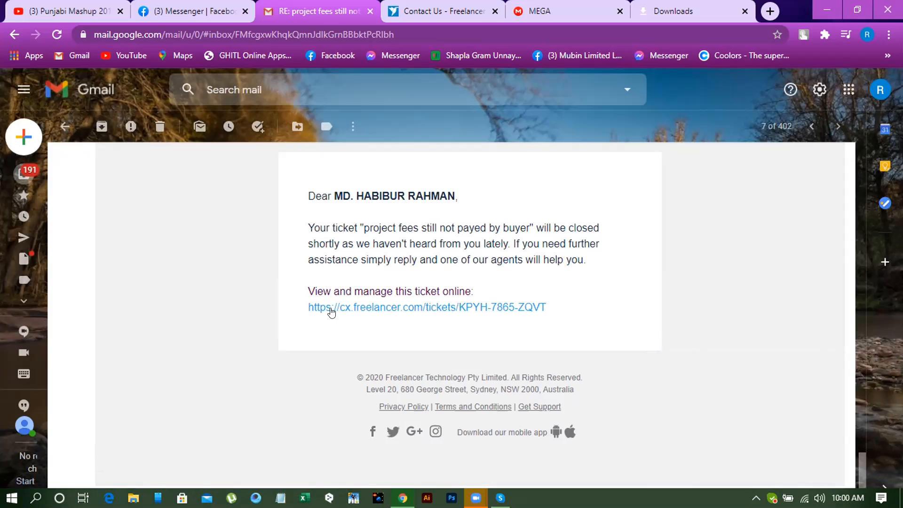
{"action": "left_click", "coordinate": [412, 312]}
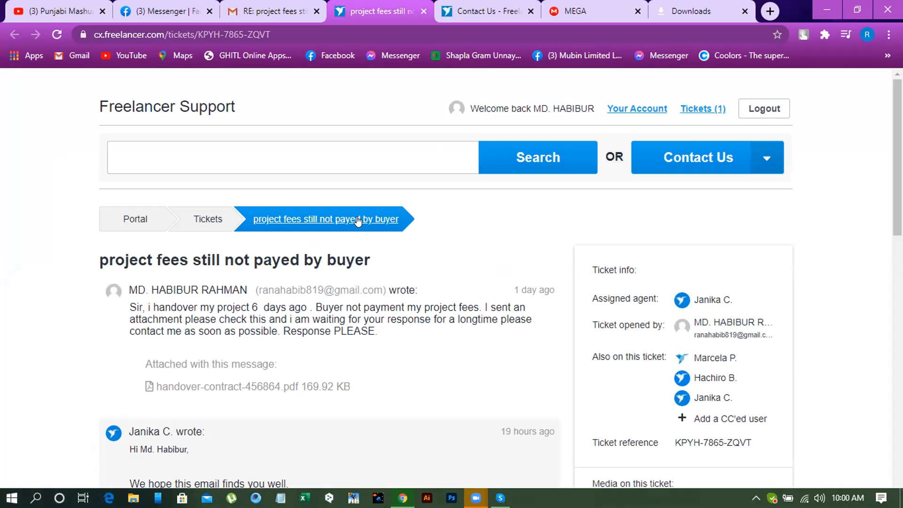
- Review the "project fees still not payed by buyer" ticket, from the original complaint to its status and reopening options
{"action": "scroll", "coordinate": [335, 260], "scroll_direction": "down", "scroll_amount": 1}
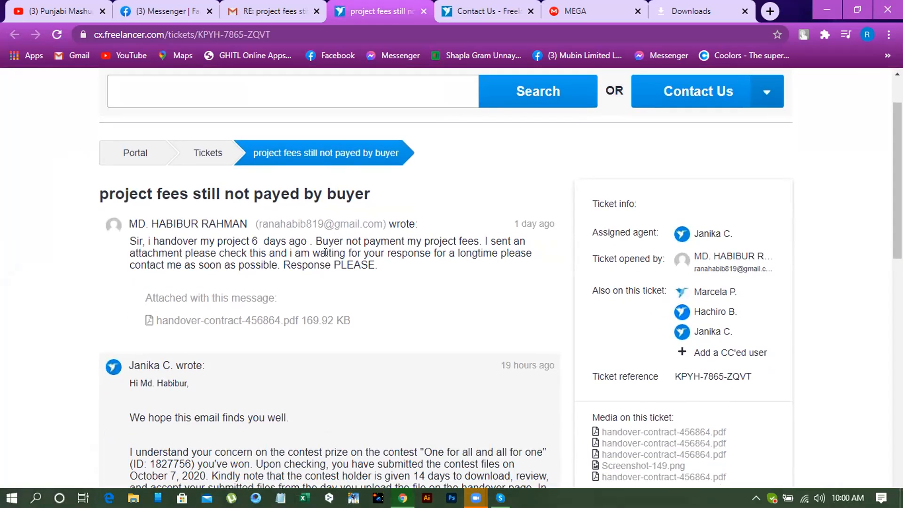
{"action": "scroll", "coordinate": [291, 252], "scroll_direction": "up", "scroll_amount": 1}
{"action": "scroll", "coordinate": [258, 260], "scroll_direction": "down", "scroll_amount": 6}
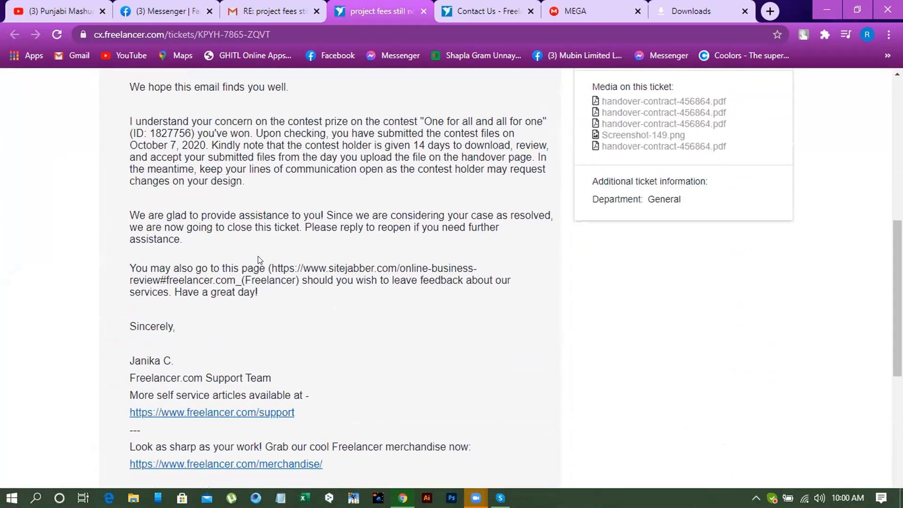
{"action": "scroll", "coordinate": [258, 259], "scroll_direction": "down", "scroll_amount": 5}
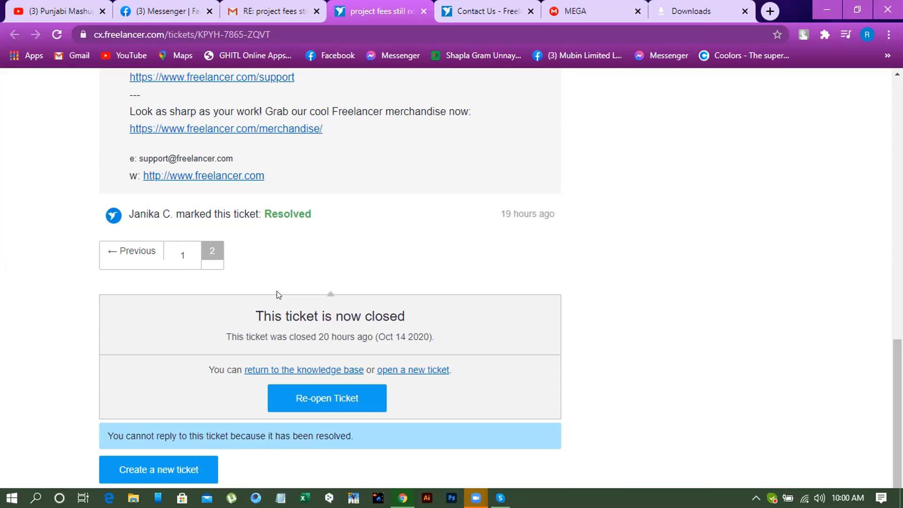
{"action": "scroll", "coordinate": [279, 295], "scroll_direction": "up", "scroll_amount": 7}
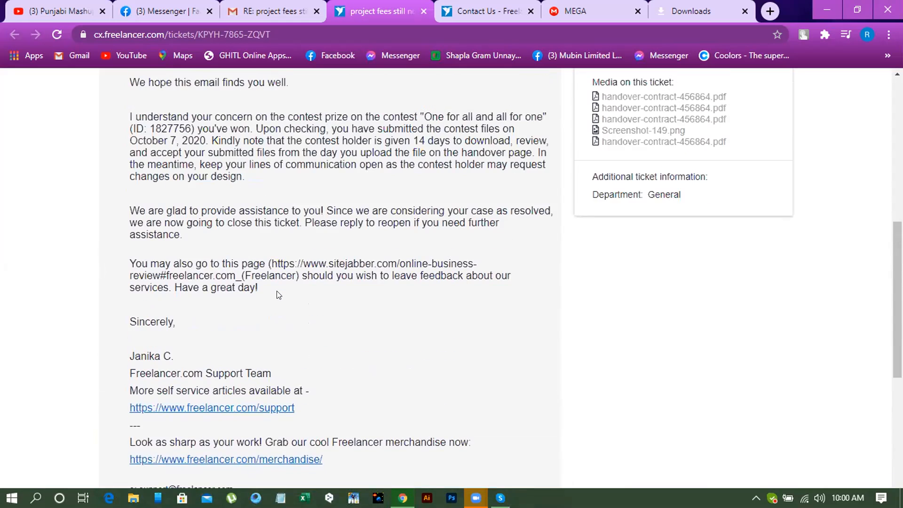
{"action": "scroll", "coordinate": [278, 294], "scroll_direction": "up", "scroll_amount": 1}
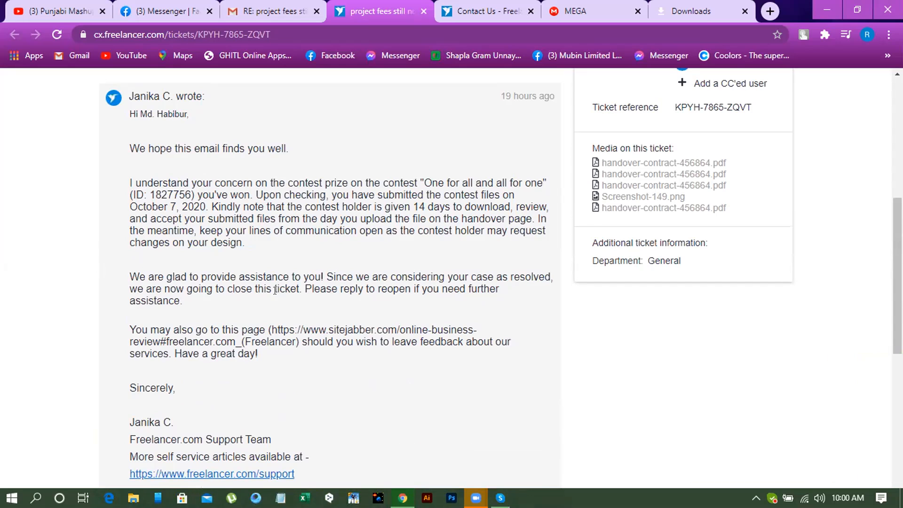
{"action": "scroll", "coordinate": [309, 306], "scroll_direction": "up", "scroll_amount": 1}
{"action": "scroll", "coordinate": [314, 311], "scroll_direction": "up", "scroll_amount": 2}
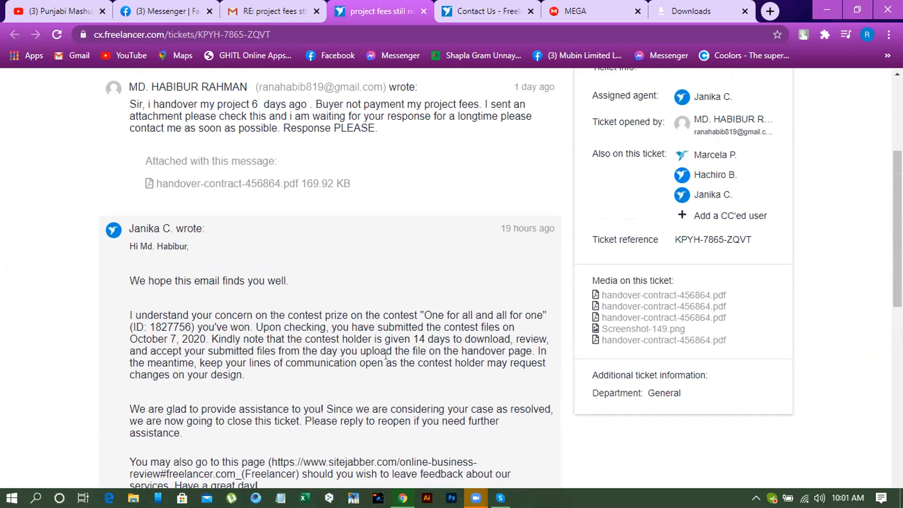
{"action": "scroll", "coordinate": [290, 346], "scroll_direction": "up", "scroll_amount": 3}
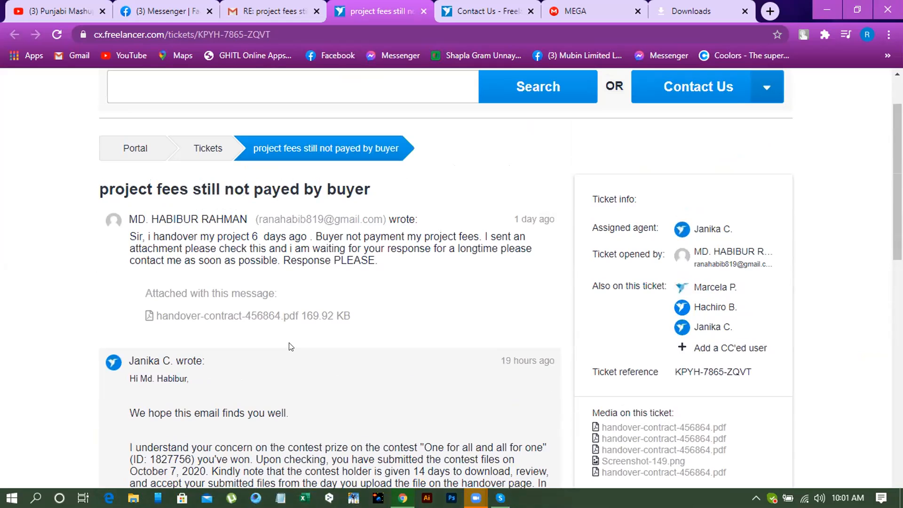
{"action": "scroll", "coordinate": [291, 347], "scroll_direction": "down", "scroll_amount": 6}
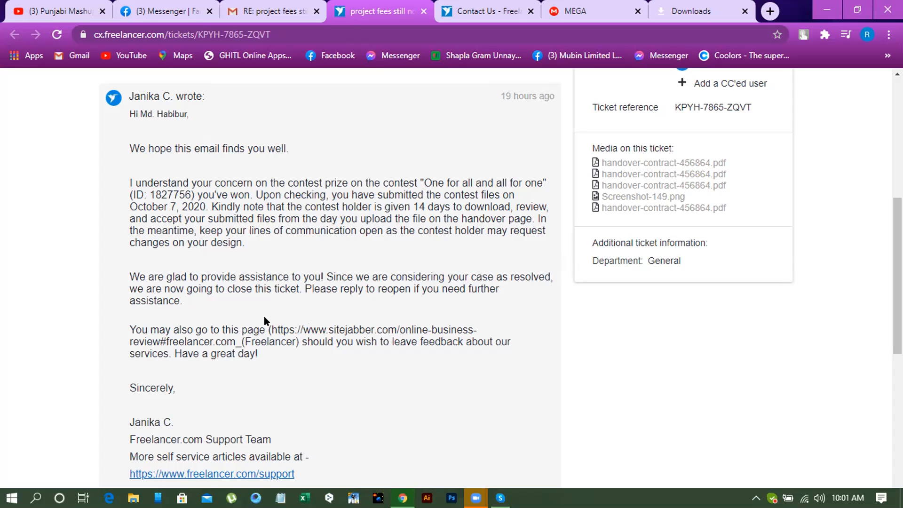
{"action": "scroll", "coordinate": [265, 319], "scroll_direction": "down", "scroll_amount": 3}
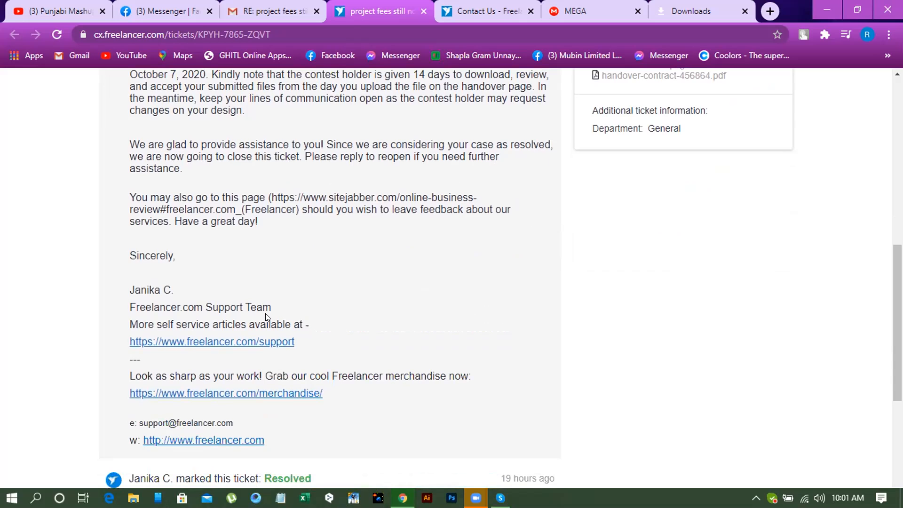
{"action": "scroll", "coordinate": [265, 316], "scroll_direction": "down", "scroll_amount": 3}
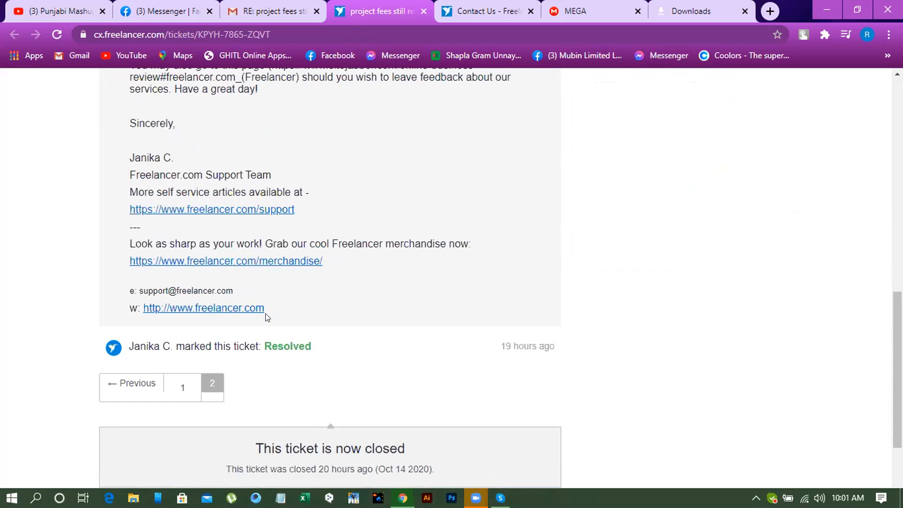
- Reread the support agent's reply on the ticket page, checking the contest holder's review period and the reopening instructions
{"action": "scroll", "coordinate": [268, 318], "scroll_direction": "up", "scroll_amount": 3}
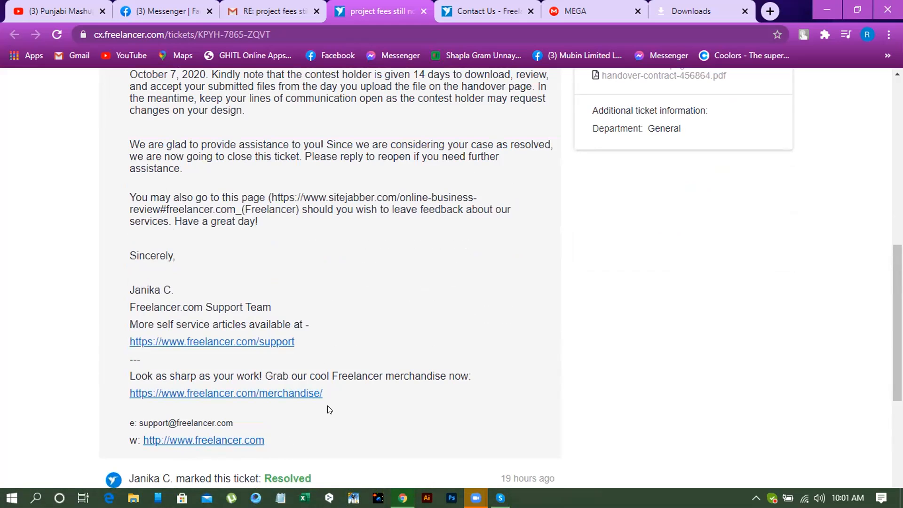
{"action": "scroll", "coordinate": [327, 408], "scroll_direction": "up", "scroll_amount": 10}
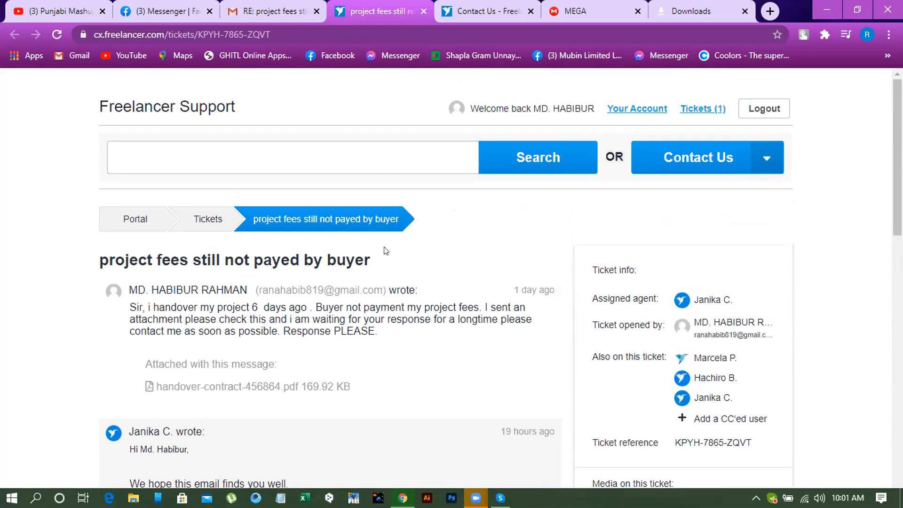
{"action": "scroll", "coordinate": [386, 250], "scroll_direction": "down", "scroll_amount": 3}
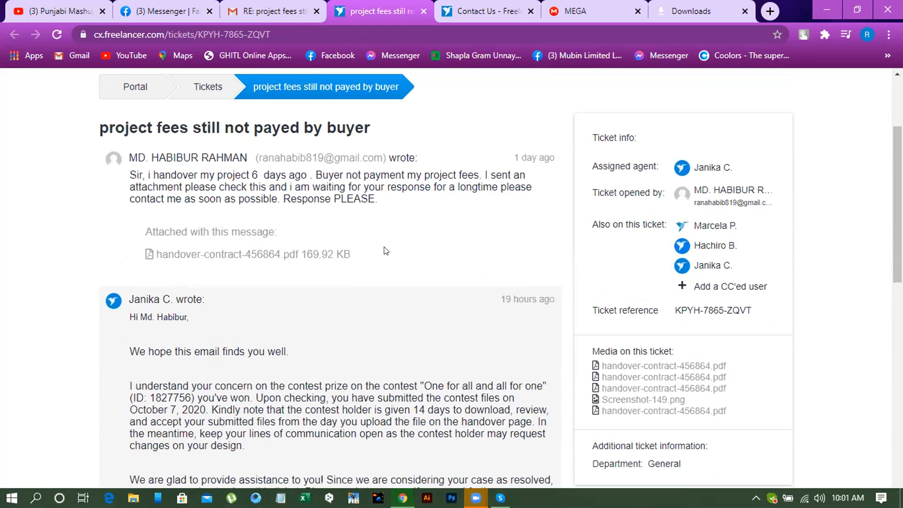
{"action": "scroll", "coordinate": [385, 250], "scroll_direction": "down", "scroll_amount": 2}
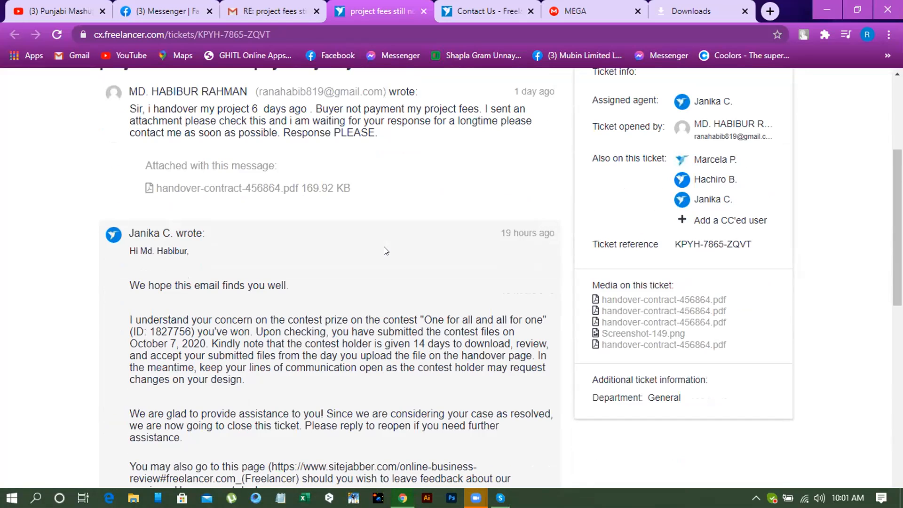
{"action": "scroll", "coordinate": [386, 251], "scroll_direction": "down", "scroll_amount": 3}
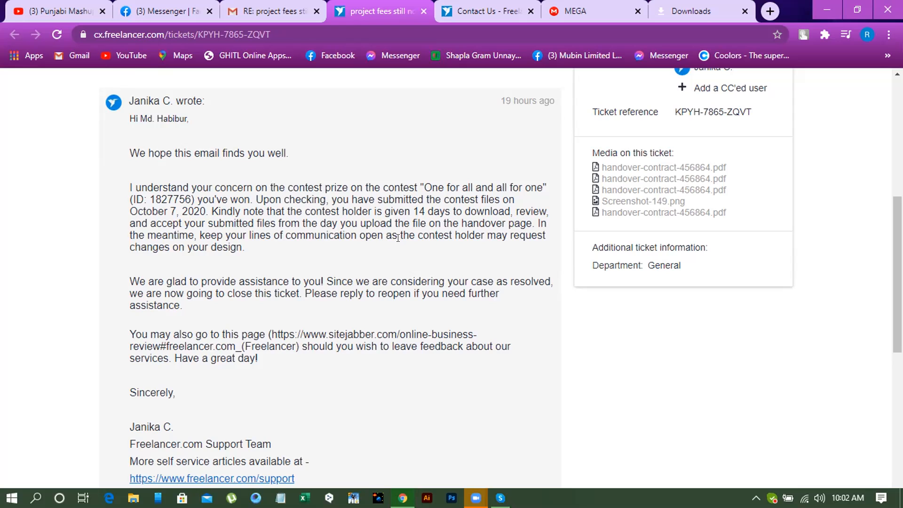
{"action": "scroll", "coordinate": [398, 238], "scroll_direction": "down", "scroll_amount": 3}
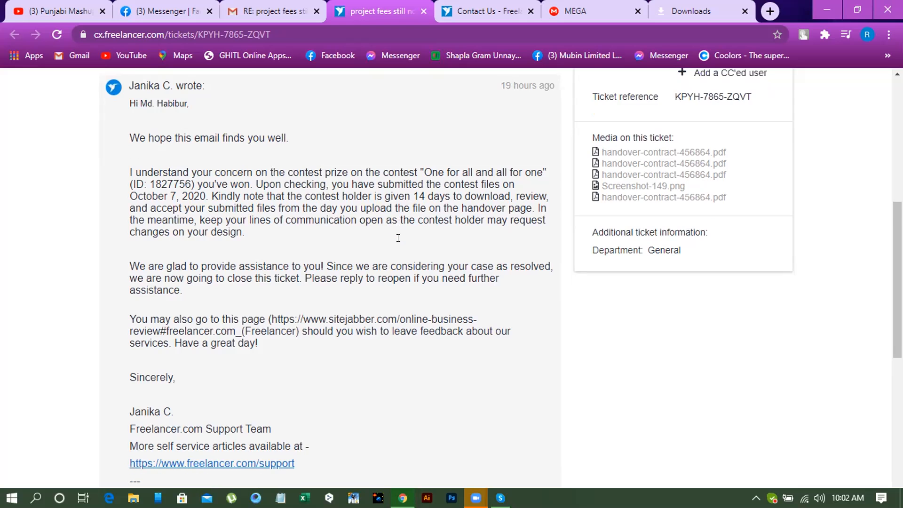
{"action": "scroll", "coordinate": [398, 239], "scroll_direction": "up", "scroll_amount": 3}
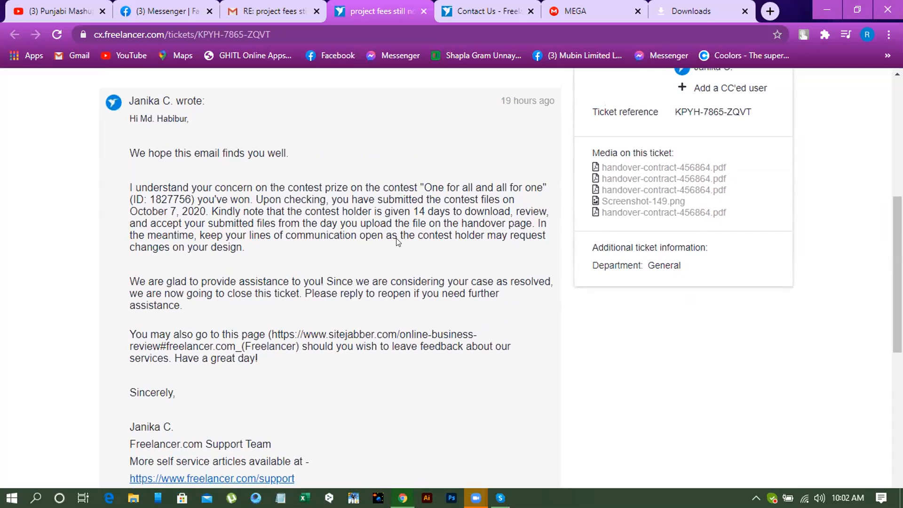
{"action": "scroll", "coordinate": [398, 241], "scroll_direction": "down", "scroll_amount": 3}
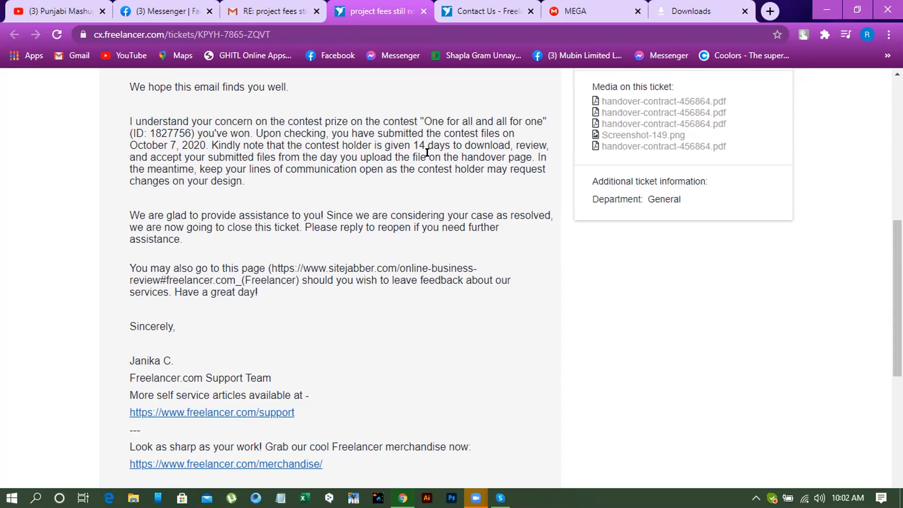
{"action": "scroll", "coordinate": [439, 173], "scroll_direction": "down", "scroll_amount": 2}
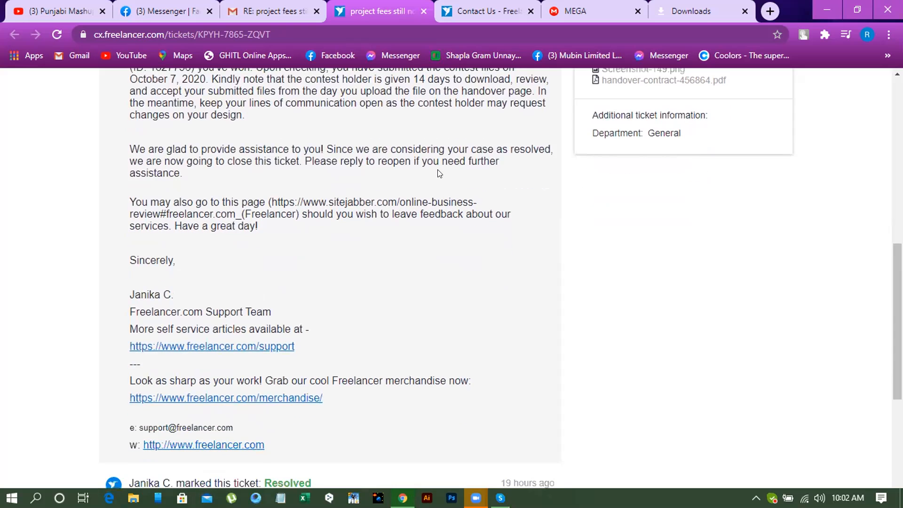
- Return to the Gmail thread and open the Sitejabber feedback link from the support agent's reply
{"action": "scroll", "coordinate": [439, 173], "scroll_direction": "down", "scroll_amount": 5}
{"action": "scroll", "coordinate": [425, 185], "scroll_direction": "up", "scroll_amount": 10}
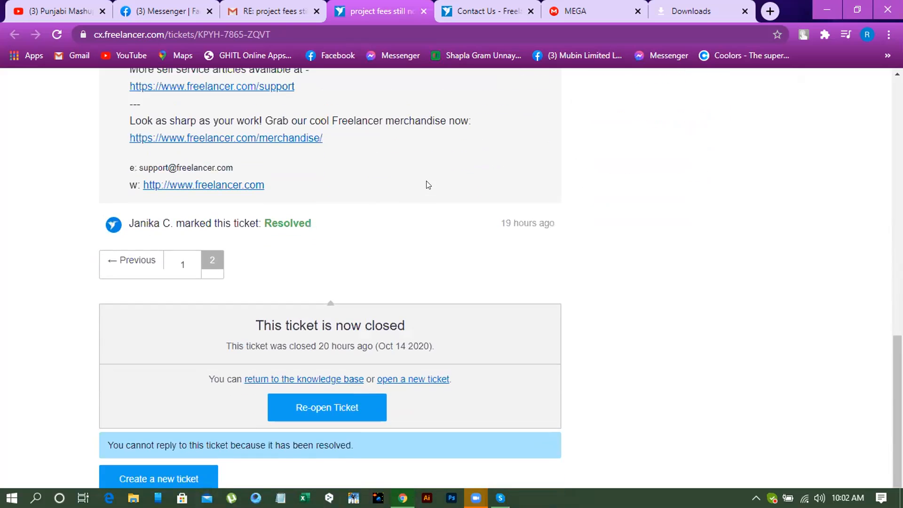
{"action": "scroll", "coordinate": [365, 365], "scroll_direction": "up", "scroll_amount": 5}
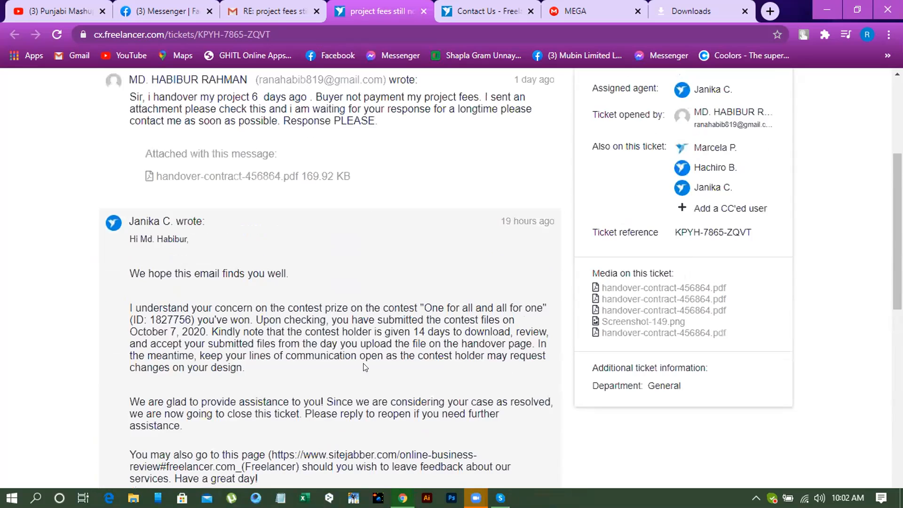
{"action": "left_click", "coordinate": [270, 14]}
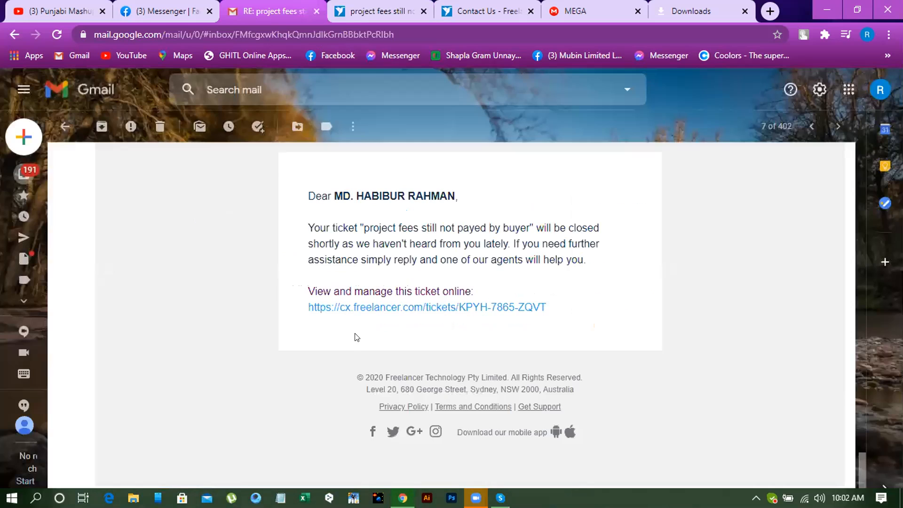
{"action": "scroll", "coordinate": [408, 268], "scroll_direction": "down", "scroll_amount": 4}
{"action": "scroll", "coordinate": [408, 268], "scroll_direction": "up", "scroll_amount": 10}
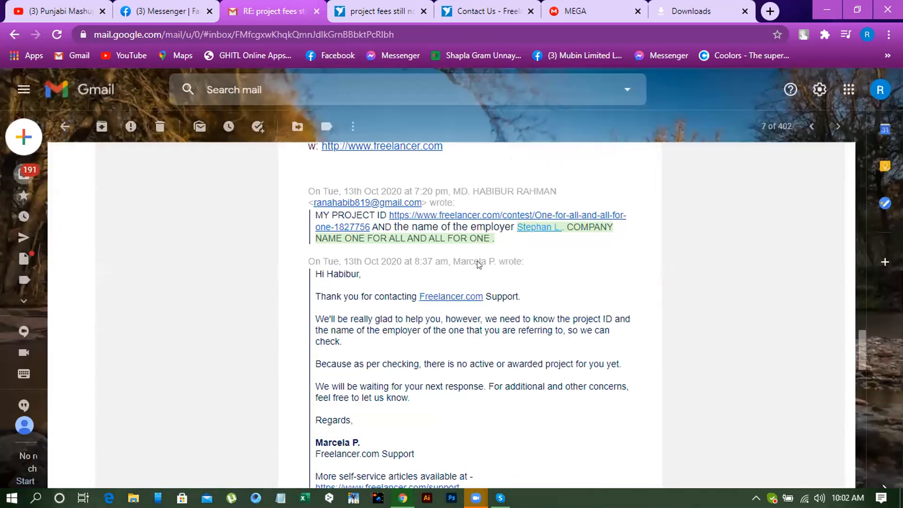
{"action": "scroll", "coordinate": [478, 264], "scroll_direction": "up", "scroll_amount": 7}
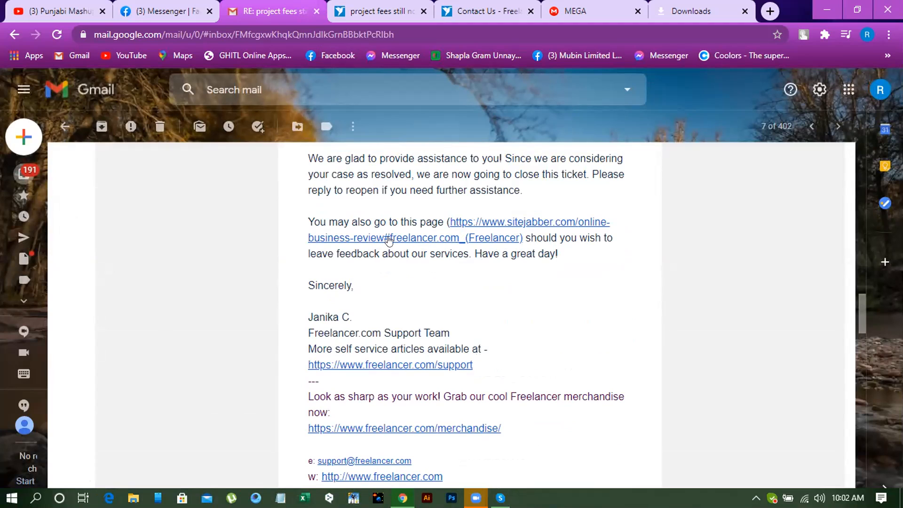
{"action": "left_click", "coordinate": [423, 240]}
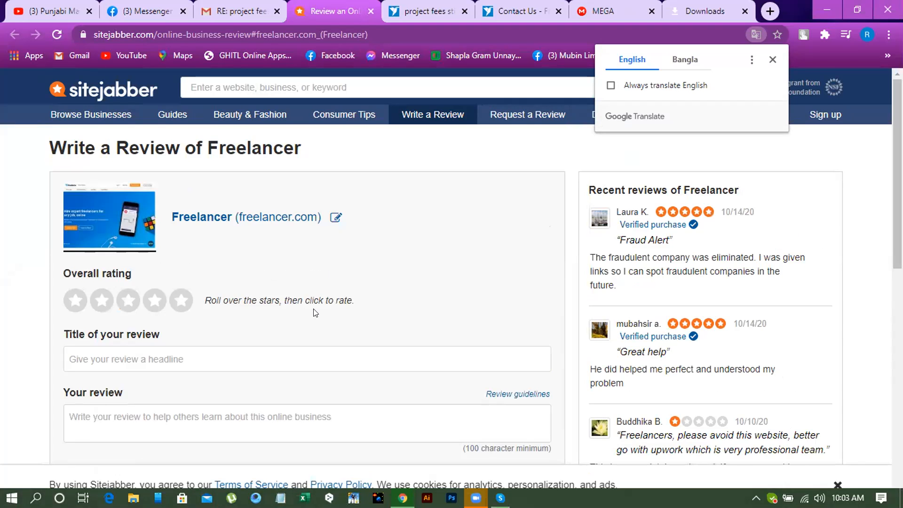
- Look over the Freelancer review form, dismiss the translation prompt and give an overall rating of five stars
{"action": "scroll", "coordinate": [315, 313], "scroll_direction": "down", "scroll_amount": 7}
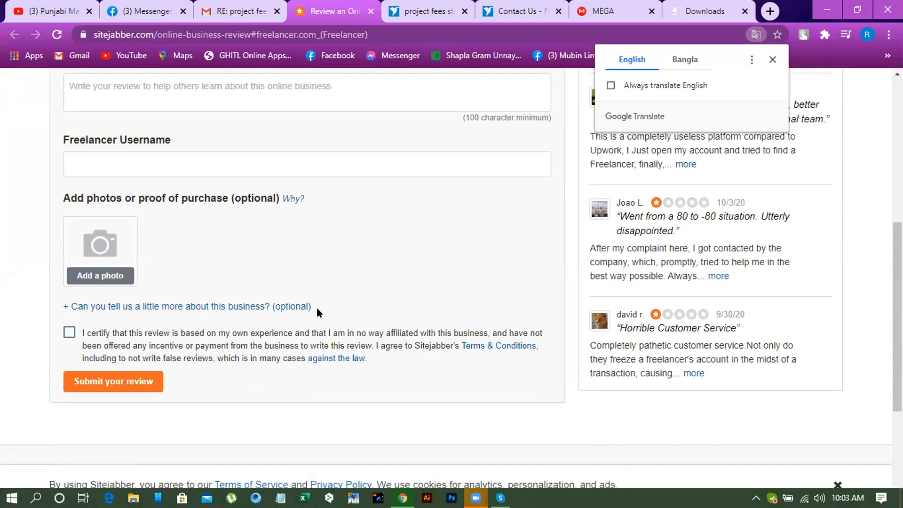
{"action": "scroll", "coordinate": [317, 310], "scroll_direction": "up", "scroll_amount": 6}
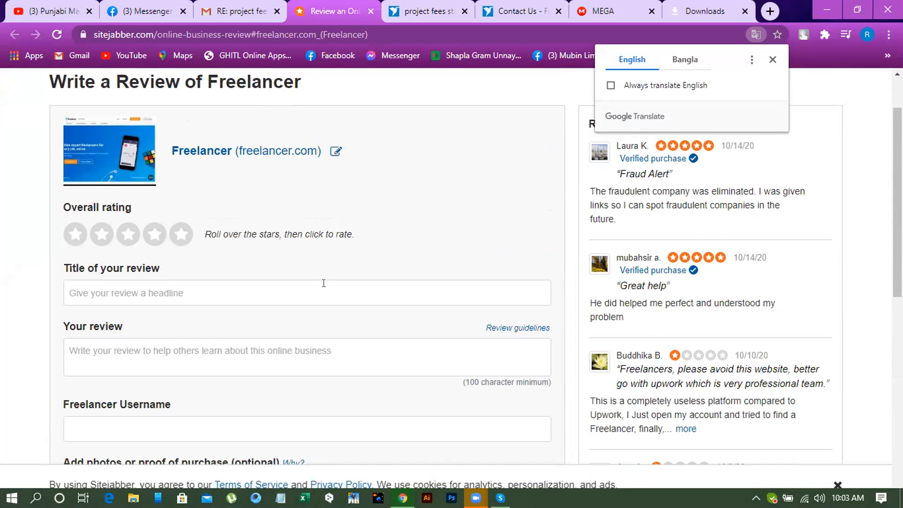
{"action": "left_click", "coordinate": [772, 57]}
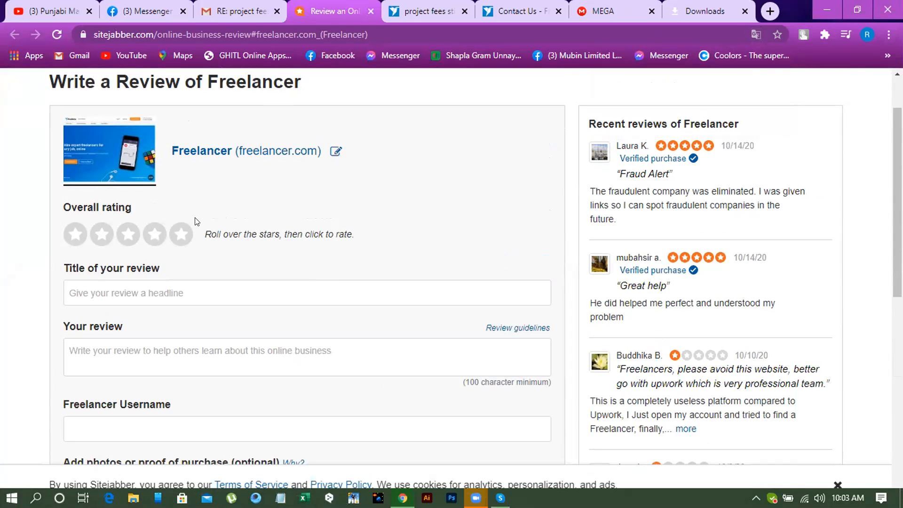
{"action": "left_click", "coordinate": [184, 238]}
{"action": "scroll", "coordinate": [382, 272], "scroll_direction": "down", "scroll_amount": 1}
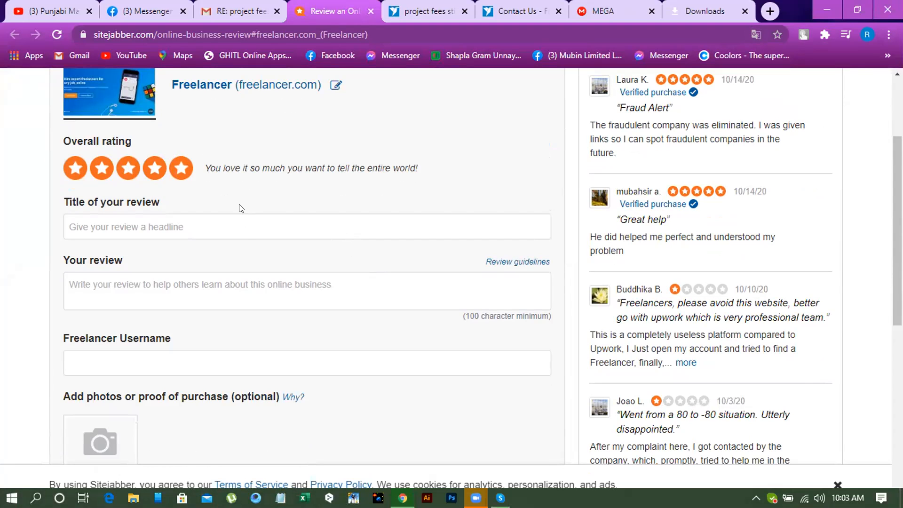
{"action": "scroll", "coordinate": [238, 209], "scroll_direction": "up", "scroll_amount": 1}
{"action": "left_click", "coordinate": [163, 237]}
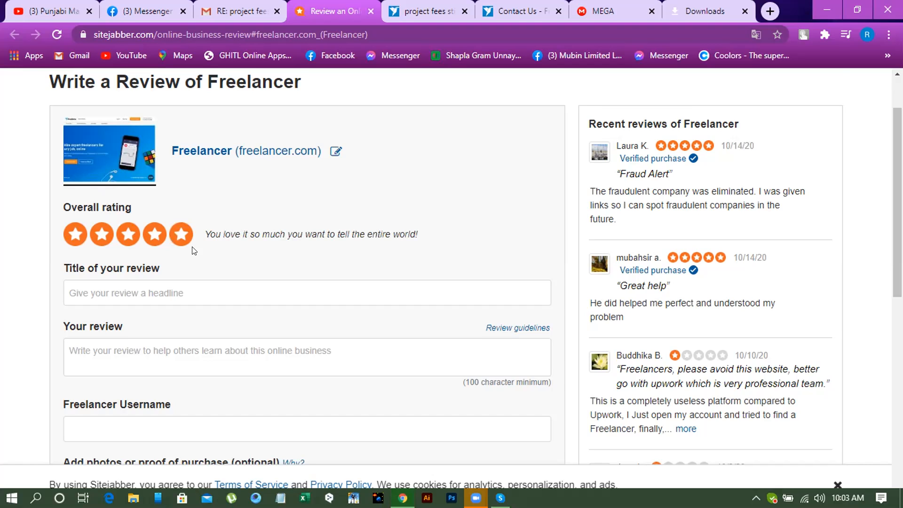
- Set the title of the Freelancer review to "Great help"
{"action": "scroll", "coordinate": [193, 250], "scroll_direction": "down", "scroll_amount": 1}
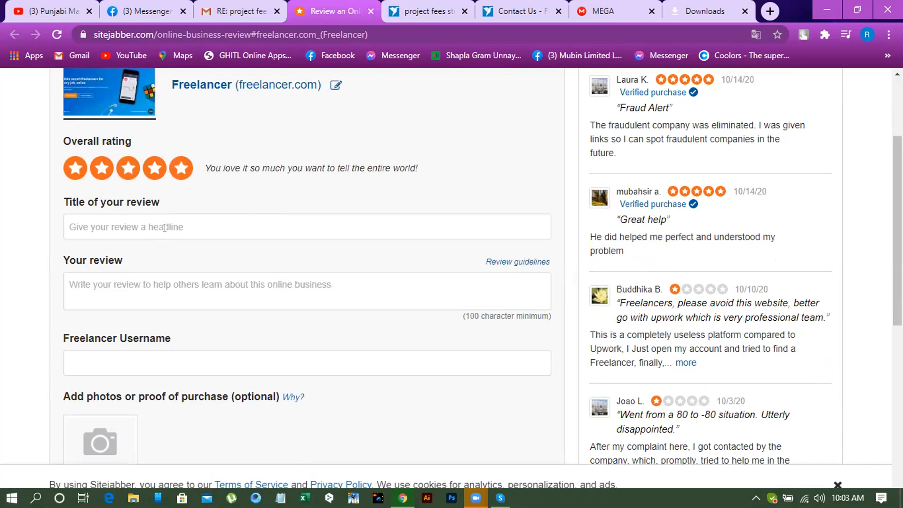
{"action": "left_click", "coordinate": [180, 226]}
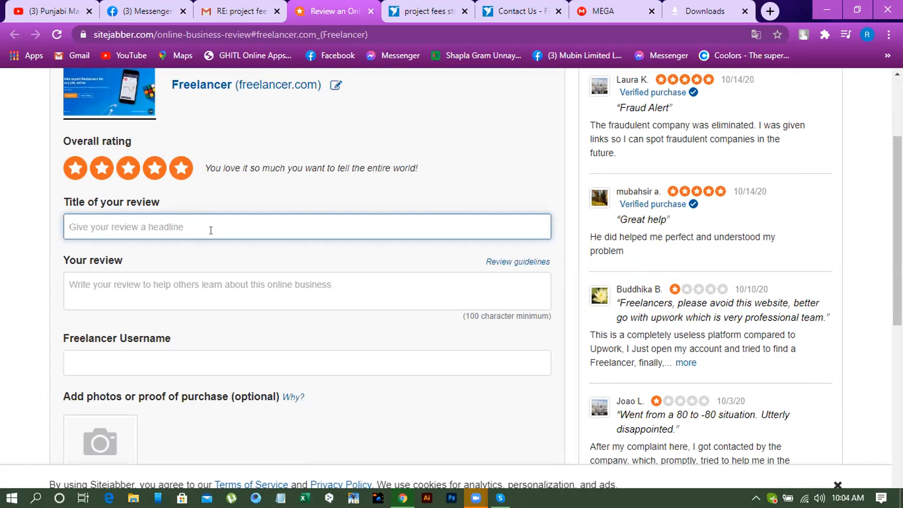
{"action": "scroll", "coordinate": [268, 227], "scroll_direction": "up", "scroll_amount": 1}
{"action": "scroll", "coordinate": [268, 228], "scroll_direction": "down", "scroll_amount": 1}
{"action": "type", "text": "G"}
{"action": "key", "text": "BackSpace"}
{"action": "type", "text": "GR"}
{"action": "key", "text": "BackSpace"}
{"action": "type", "text": "ea"}
{"action": "key", "text": "BackSpace"}
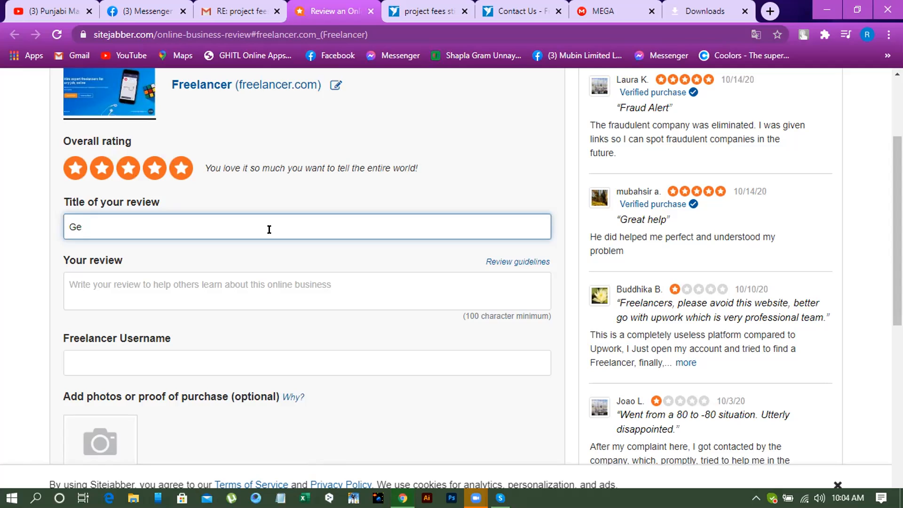
{"action": "key", "text": "BackSpace"}
{"action": "type", "text": "reat help"}
- Write "He helped me perfectly." as the body text of the review
{"action": "left_click", "coordinate": [274, 286]}
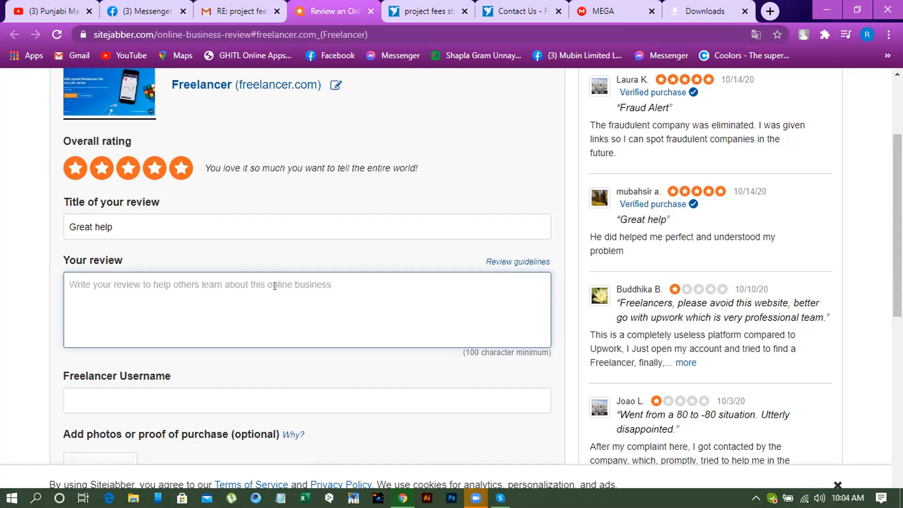
{"action": "type", "text": "He"}
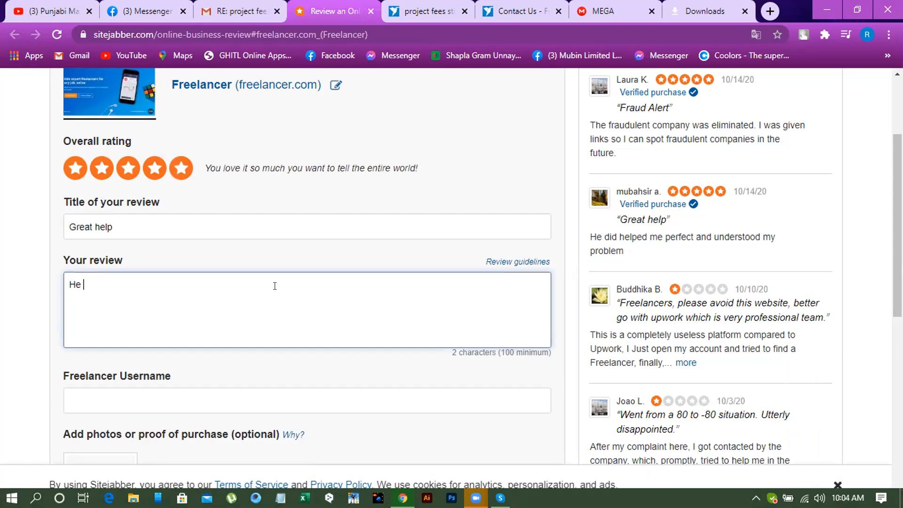
{"action": "type", "text": "he"}
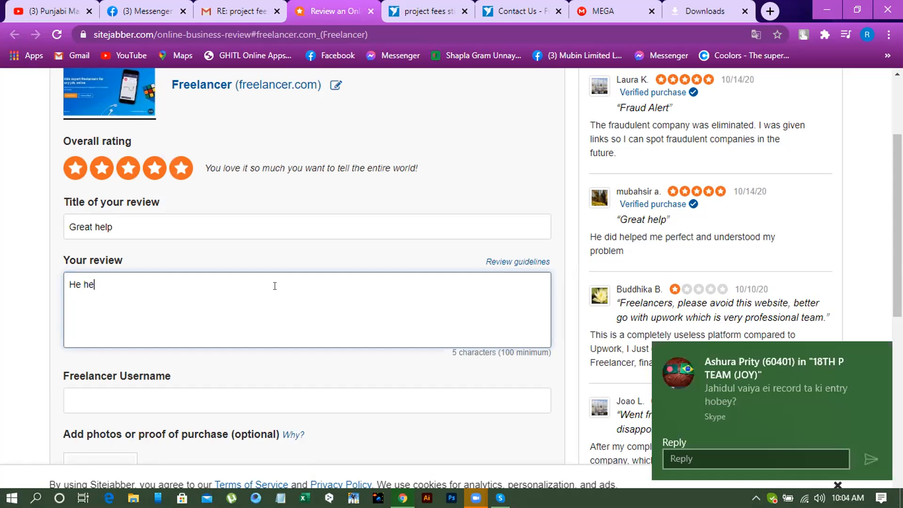
{"action": "type", "text": "lped me perfect"}
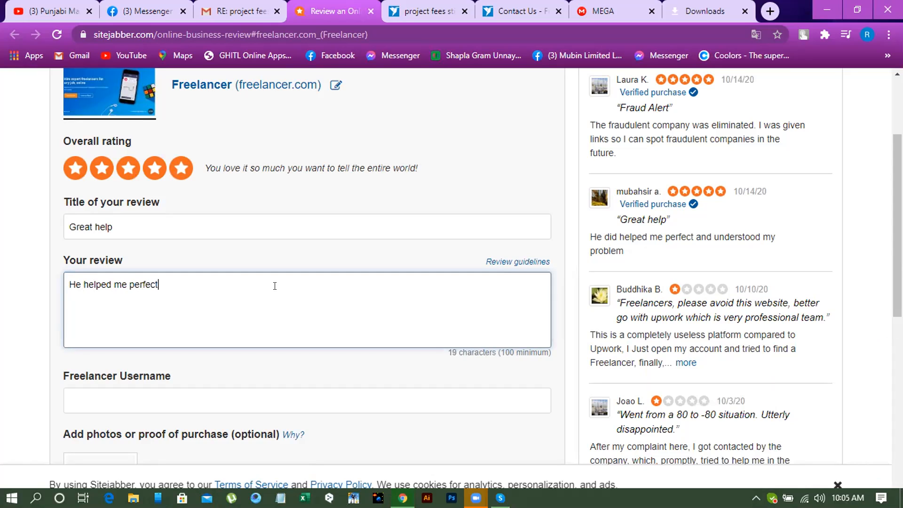
{"action": "type", "text": "ly."}
{"action": "scroll", "coordinate": [291, 271], "scroll_direction": "down", "scroll_amount": 3}
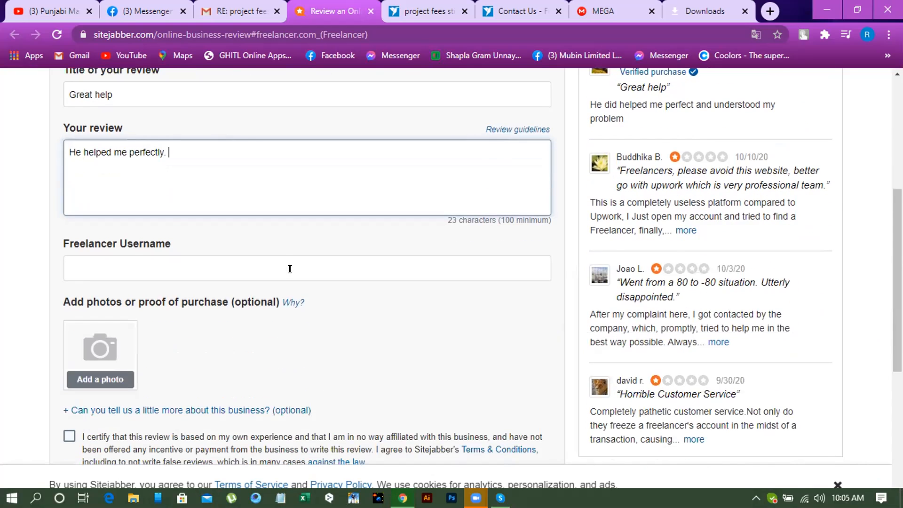
{"action": "left_click", "coordinate": [164, 266]}
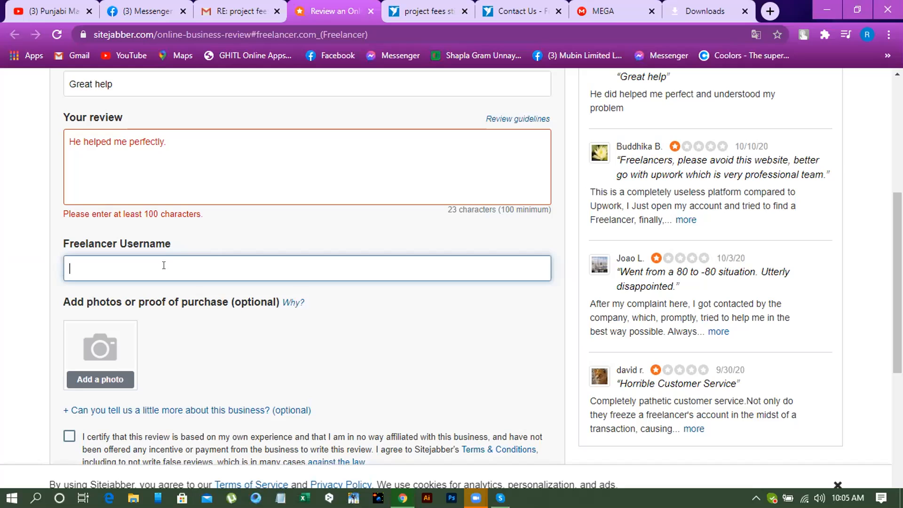
- Replace the period at the end of the review text with "and" so the sentence can continue after "perfectly"
{"action": "left_click", "coordinate": [200, 147]}
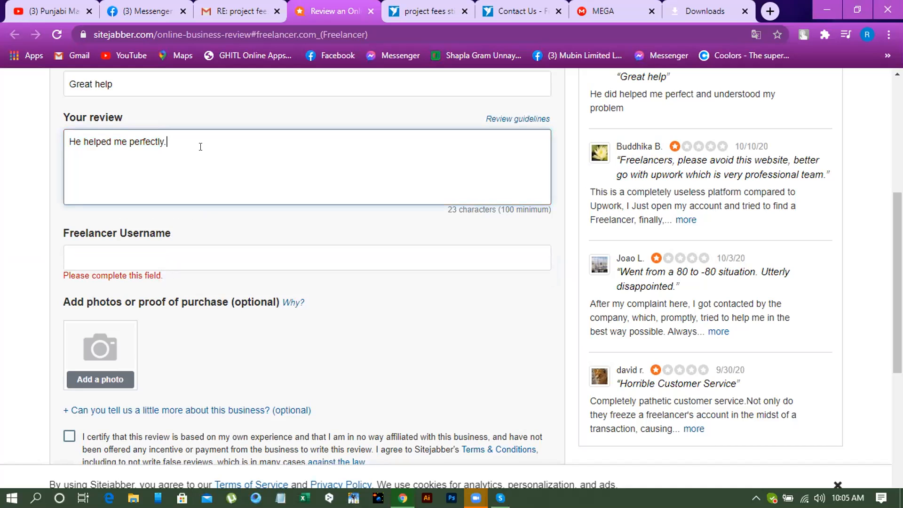
{"action": "type", "text": "He"}
{"action": "key", "text": "BackSpace"}
{"action": "key", "text": "BackSpace"}
{"action": "type", "text": "HE"}
{"action": "key", "text": "BackSpace"}
{"action": "key", "text": "BackSpace"}
{"action": "key", "text": "BackSpace"}
{"action": "type", "text": "AND"}
{"action": "key", "text": "BackSpace"}
{"action": "key", "text": "BackSpace"}
{"action": "key", "text": "BackSpace"}
{"action": "type", "text": "and"}
{"action": "type", "text": "i"}
{"action": "key", "text": "BackSpace"}
{"action": "type", "text": "I am satisfied"}
{"action": "type", "text": "for hids"}
{"action": "key", "text": "BackSpace"}
{"action": "key", "text": "BackSpace"}
{"action": "type", "text": "s"}
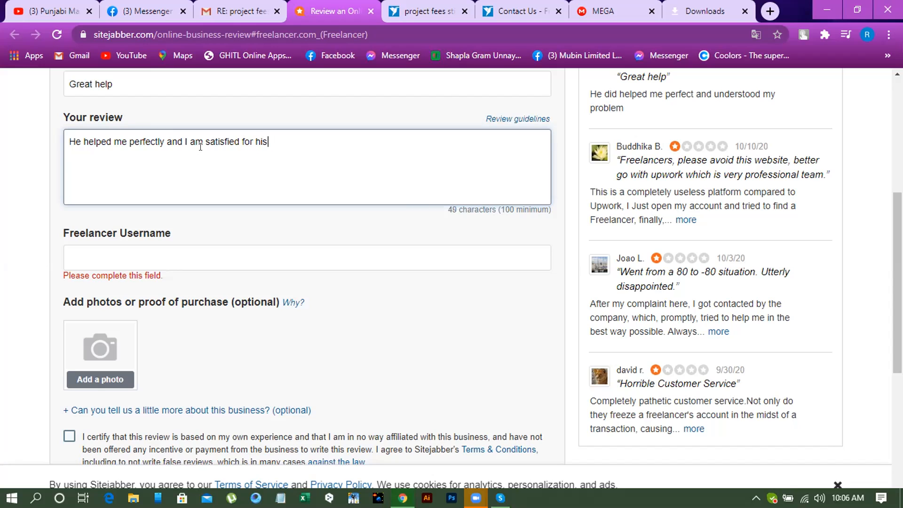
{"action": "type", "text": " response."}
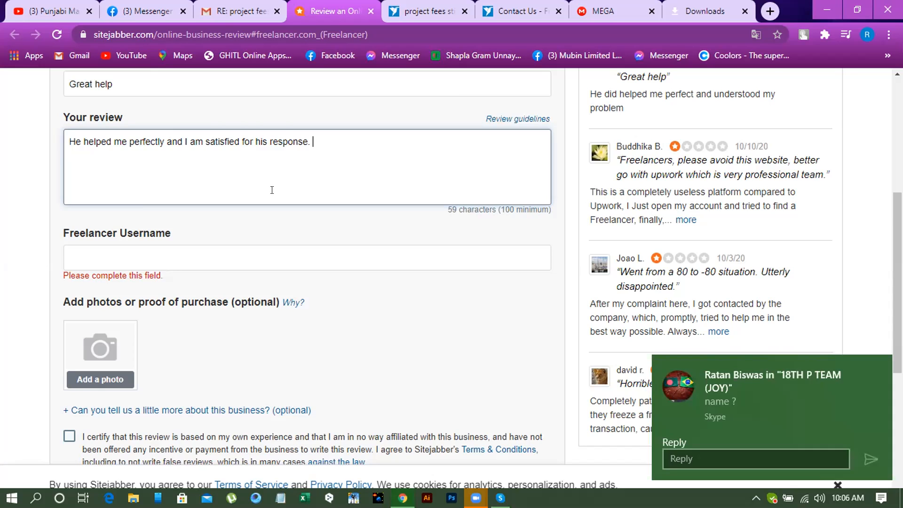
{"action": "scroll", "coordinate": [272, 190], "scroll_direction": "down", "scroll_amount": 1}
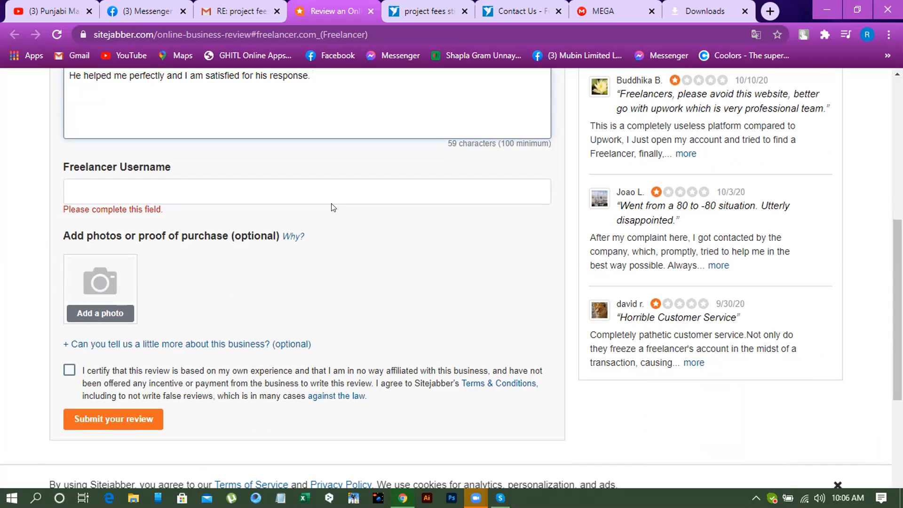
{"action": "scroll", "coordinate": [333, 208], "scroll_direction": "up", "scroll_amount": 1}
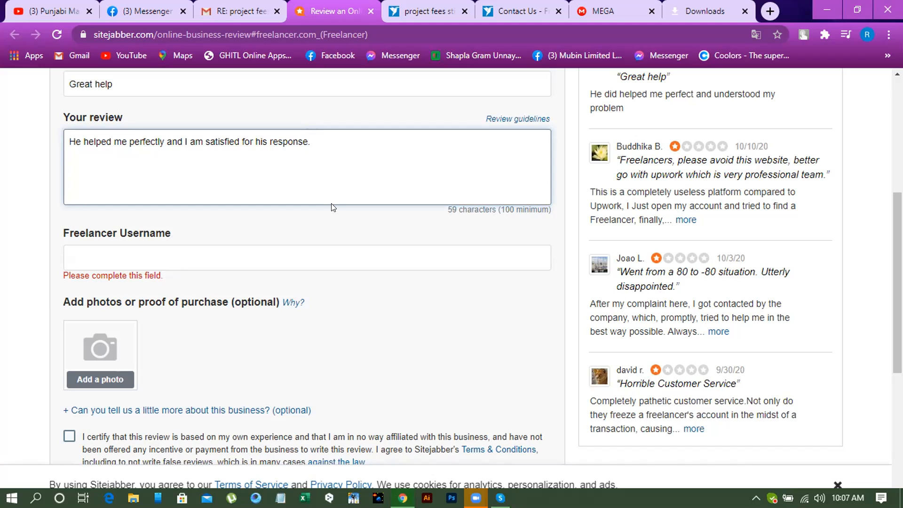
{"action": "key", "text": "BackSpace"}
{"action": "key", "text": "BackSpace"}
{"action": "key", "text": "BackSpace"}
{"action": "key", "text": "BackSpace"}
{"action": "key", "text": "BackSpace"}
{"action": "key", "text": "BackSpace"}
{"action": "key", "text": "BackSpace"}
{"action": "key", "text": "BackSpace"}
{"action": "key", "text": "BackSpace"}
{"action": "key", "text": "BackSpace"}
{"action": "key", "text": "BackSpace"}
{"action": "key", "text": "BackSpace"}
{"action": "key", "text": "BackSpace"}
{"action": "key", "text": "BackSpace"}
{"action": "key", "text": "BackSpace"}
{"action": "key", "text": "BackSpace"}
{"action": "key", "text": "BackSpace"}
{"action": "key", "text": "BackSpace"}
{"action": "key", "text": "BackSpace"}
{"action": "key", "text": "BackSpace"}
{"action": "key", "text": "BackSpace"}
{"action": "key", "text": "BackSpace"}
{"action": "key", "text": "BackSpace"}
{"action": "key", "text": "BackSpace"}
{"action": "key", "text": "BackSpace"}
{"action": "key", "text": "BackSpace"}
{"action": "key", "text": "BackSpace"}
{"action": "key", "text": "BackSpace"}
{"action": "key", "text": "BackSpace"}
{"action": "key", "text": "BackSpace"}
{"action": "key", "text": "BackSpace"}
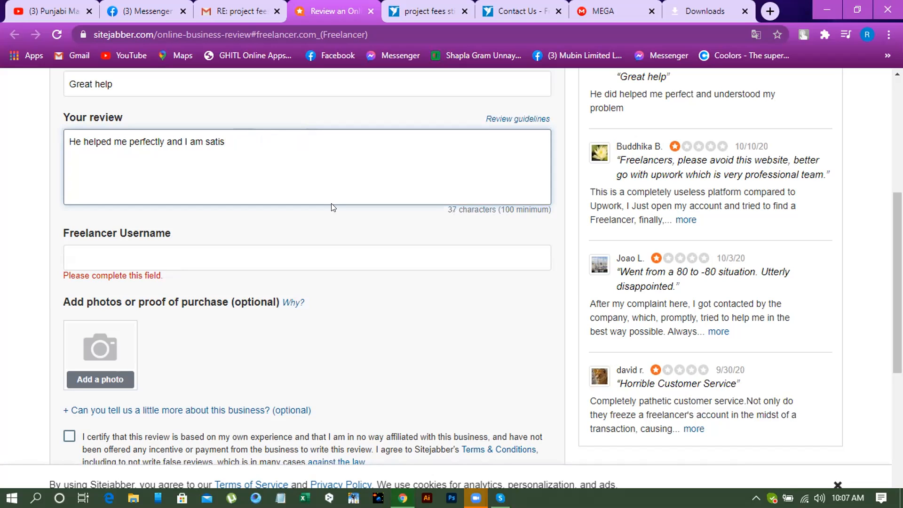
{"action": "key", "text": "BackSpace"}
- Continue the review sentence with "he understand my problem clearly ."
{"action": "type", "text": "he understand my pro"}
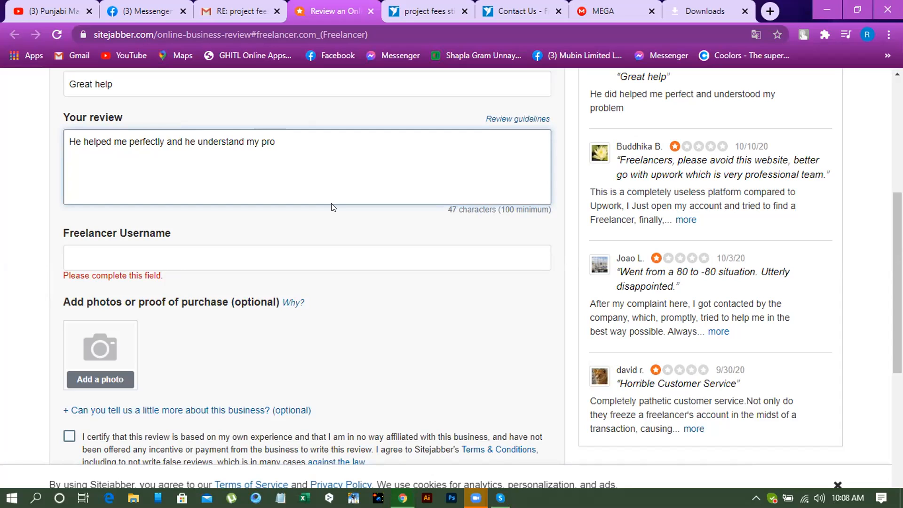
{"action": "type", "text": "blem"}
{"action": "type", "text": "cleae"}
{"action": "key", "text": "BackSpace"}
{"action": "type", "text": "rly . I hope "}
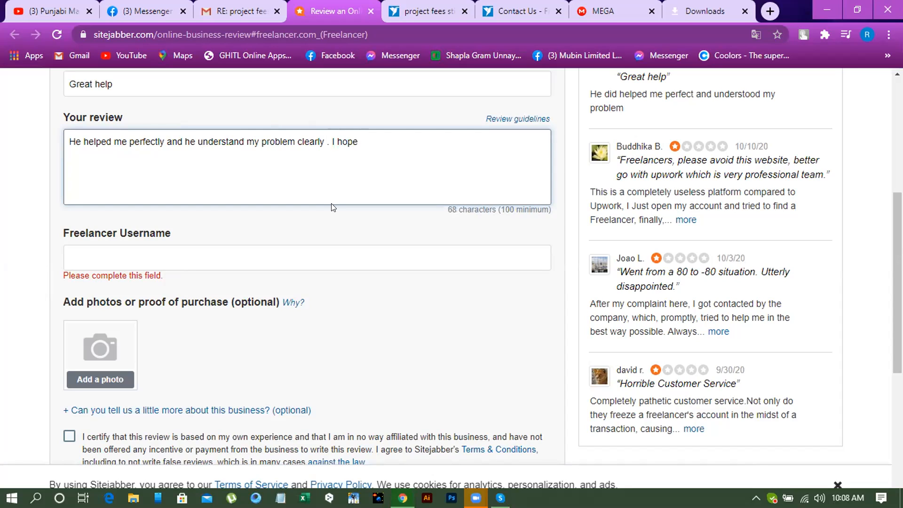
{"action": "type", "text": "he"}
- Add the closing sentence "I hope he will solved my entire problem." to the review text
{"action": "type", "text": "will solved my"}
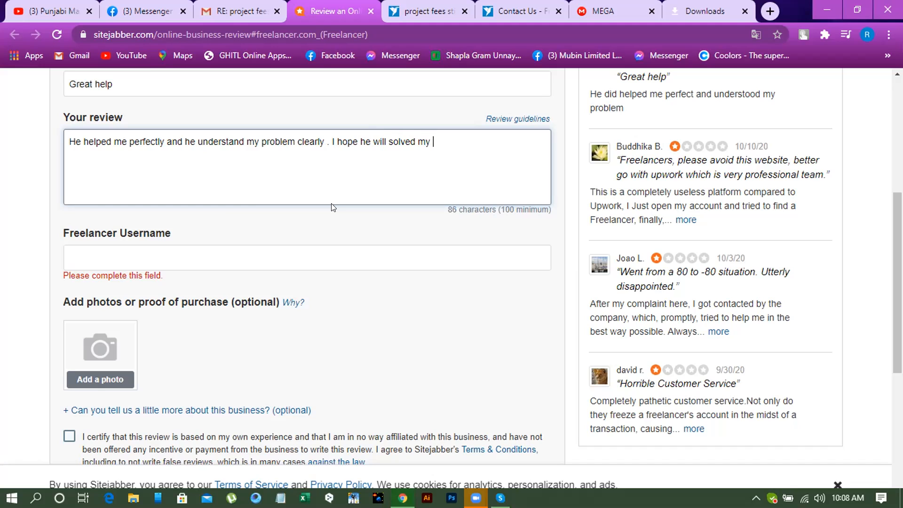
{"action": "type", "text": "entire problem"}
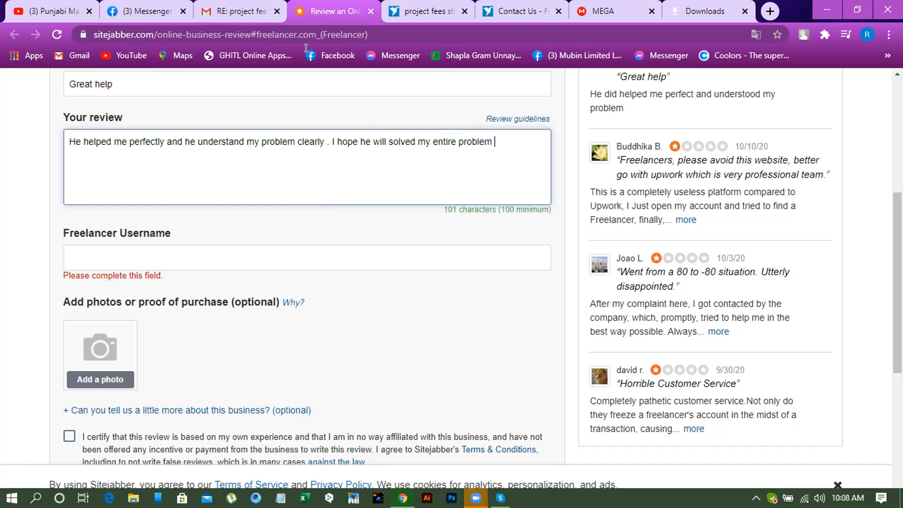
{"action": "left_click", "coordinate": [564, 143]}
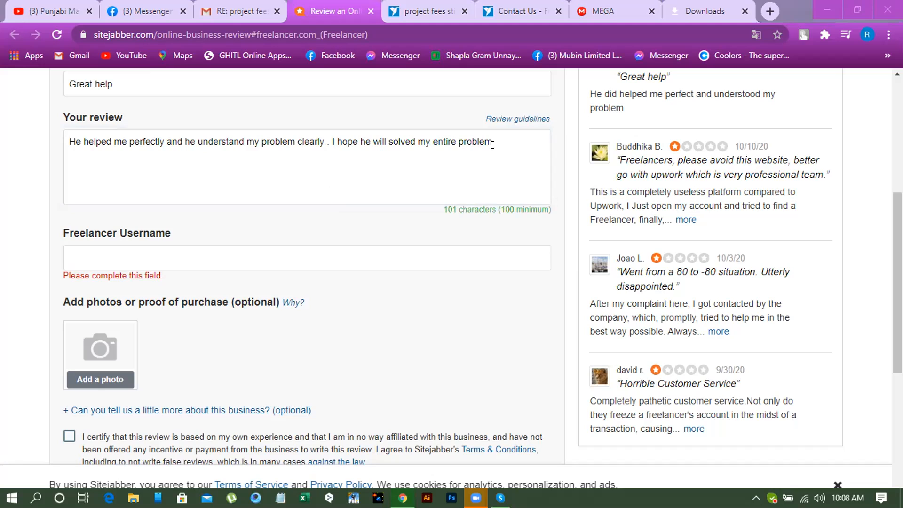
{"action": "left_click", "coordinate": [546, 145]}
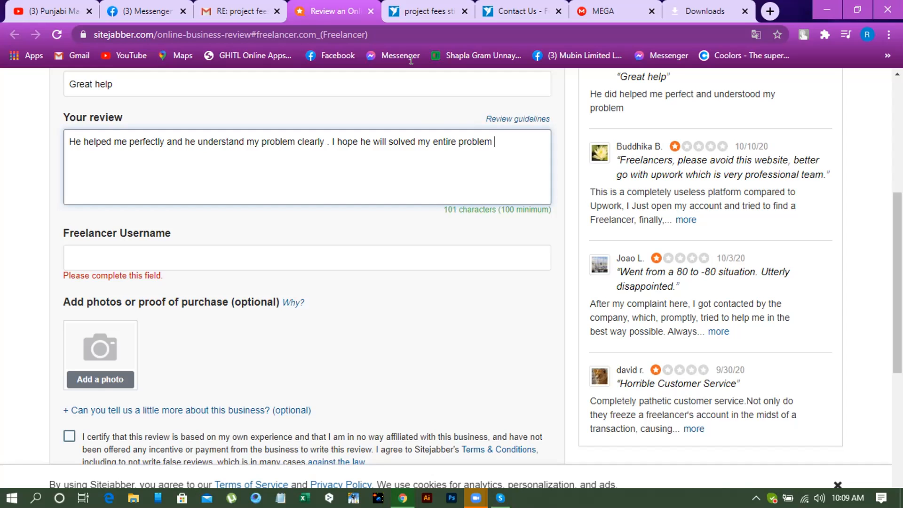
{"action": "left_click", "coordinate": [522, 142]}
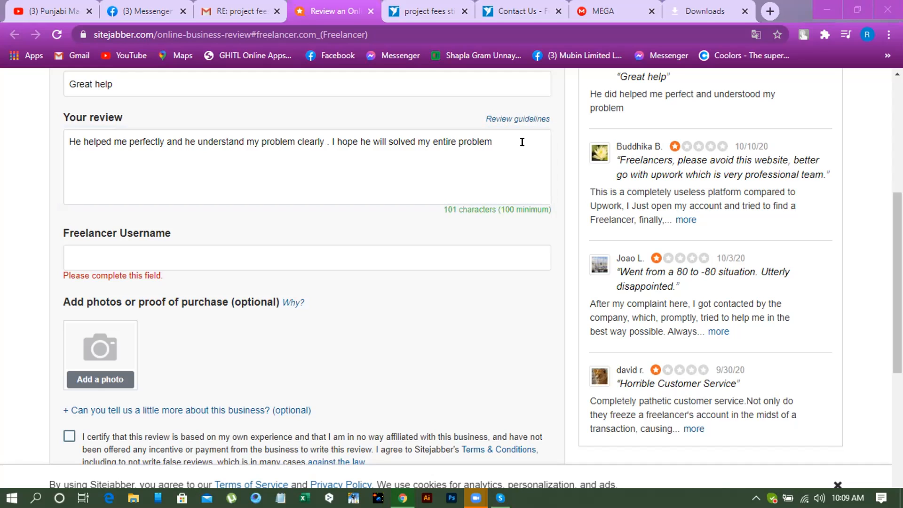
{"action": "left_click", "coordinate": [514, 144]}
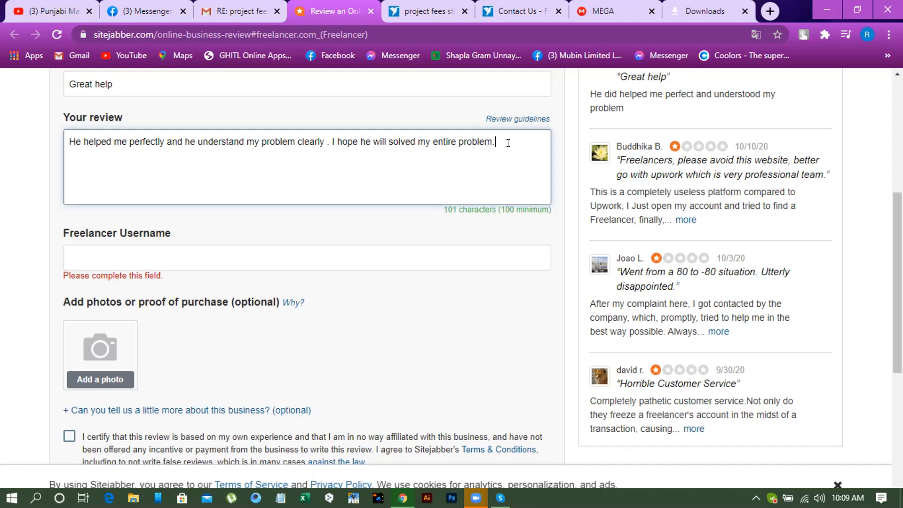
{"action": "type", "text": "."}
{"action": "scroll", "coordinate": [421, 195], "scroll_direction": "down", "scroll_amount": 1}
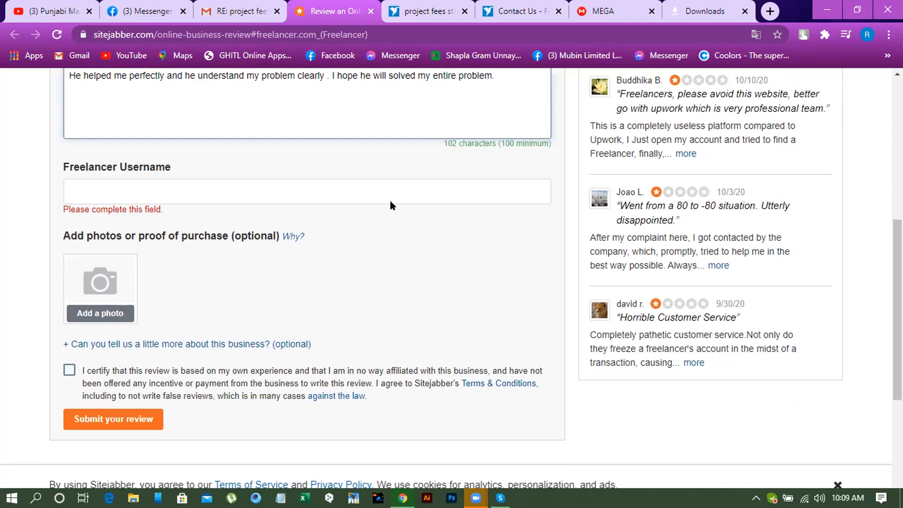
{"action": "left_click", "coordinate": [230, 189]}
{"action": "type", "text": "M.D"}
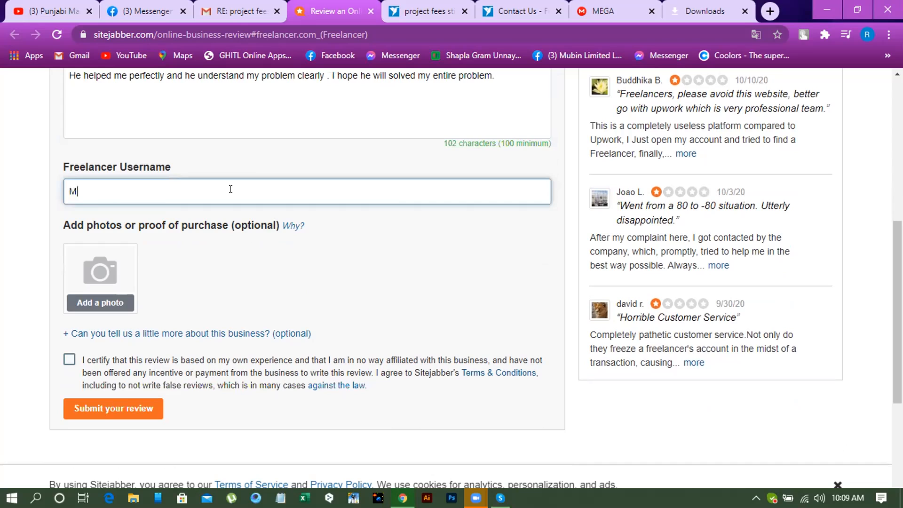
{"action": "key", "text": "BackSpace"}
{"action": "type", "text": "man"}
{"action": "key", "text": "BackSpace"}
{"action": "key", "text": "BackSpace"}
{"action": "key", "text": "BackSpace"}
{"action": "key", "text": "BackSpace"}
{"action": "key", "text": "BackSpace"}
{"action": "key", "text": "BackSpace"}
{"action": "key", "text": "BackSpace"}
{"action": "key", "text": "BackSpace"}
{"action": "key", "text": "BackSpace"}
{"action": "key", "text": "BackSpace"}
{"action": "key", "text": "BackSpace"}
{"action": "key", "text": "BackSpace"}
{"action": "key", "text": "BackSpace"}
{"action": "key", "text": "BackSpace"}
{"action": "key", "text": "BackSpace"}
{"action": "key", "text": "BackSpace"}
{"action": "key", "text": "BackSpace"}
- Open freelancer.com in a new tab and go to the signed-in account's profile page
{"action": "key", "text": "ctrl+t"}
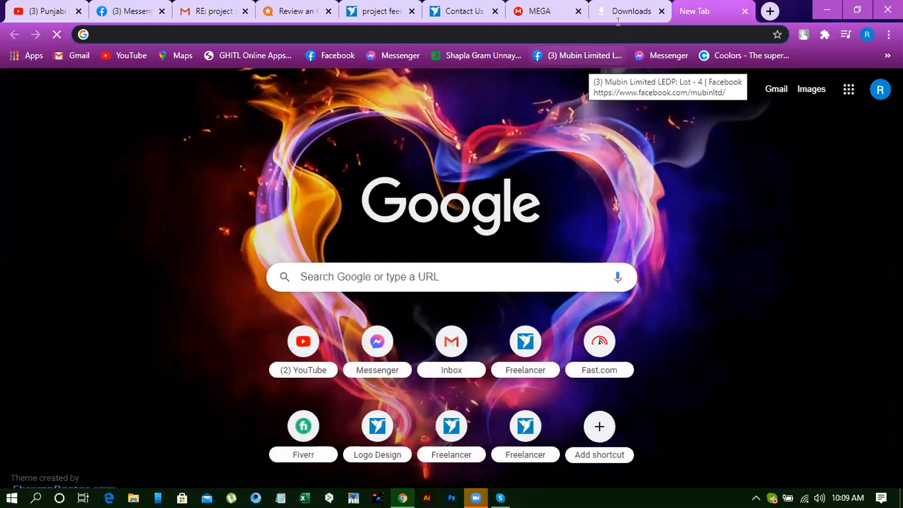
{"action": "left_click", "coordinate": [618, 20]}
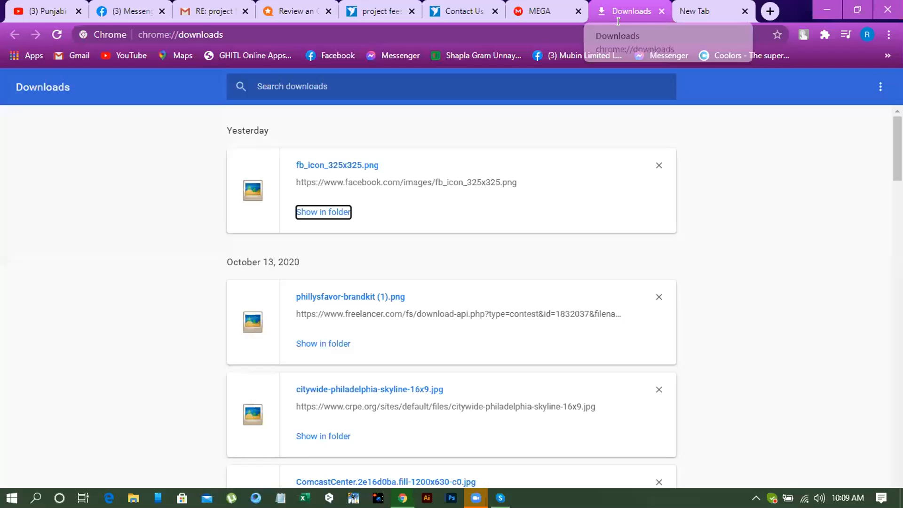
{"action": "key", "text": "ctrl+shift+Tab"}
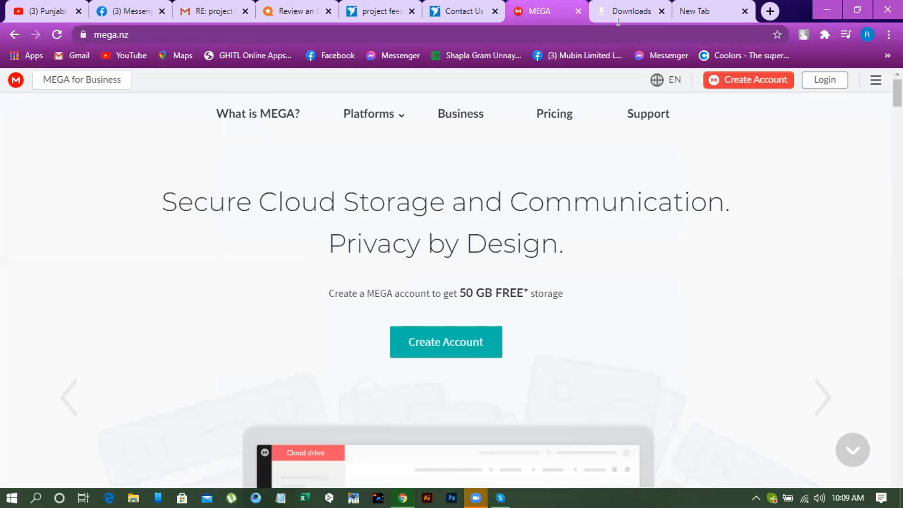
{"action": "key", "text": "ctrl+shift+Tab"}
{"action": "left_click", "coordinate": [376, 19]}
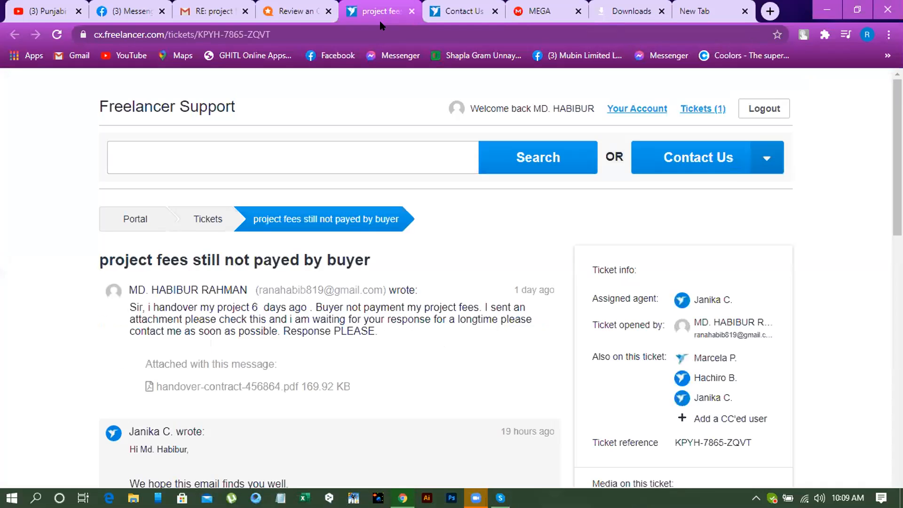
{"action": "left_click", "coordinate": [285, 22]}
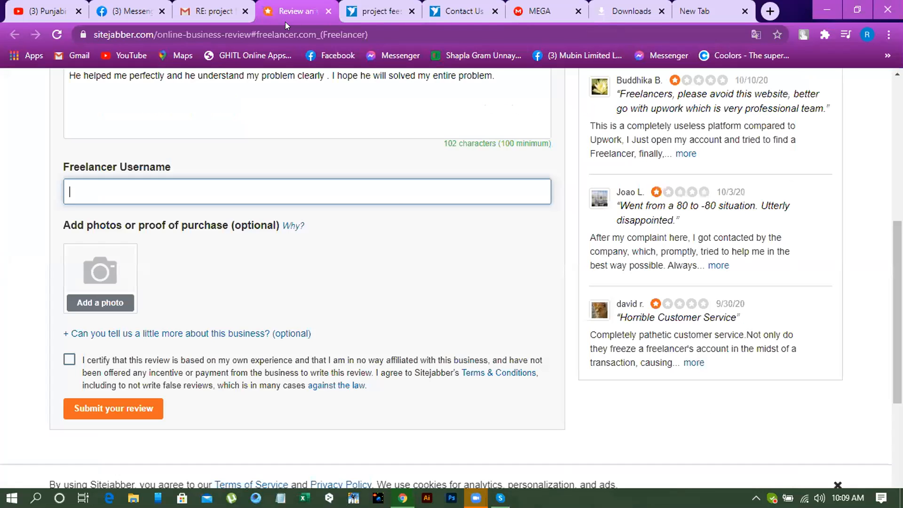
{"action": "left_click", "coordinate": [740, 11]}
{"action": "type", "text": "freelancer.com"}
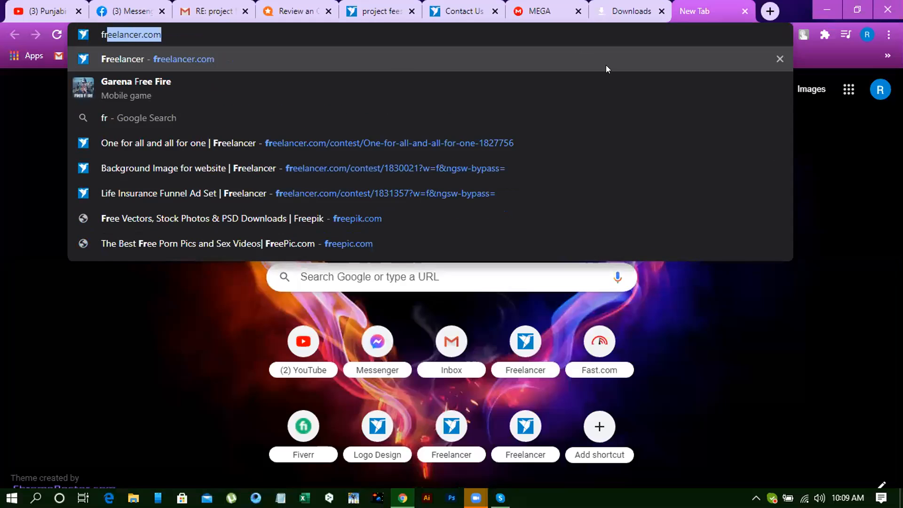
{"action": "key", "text": "Return"}
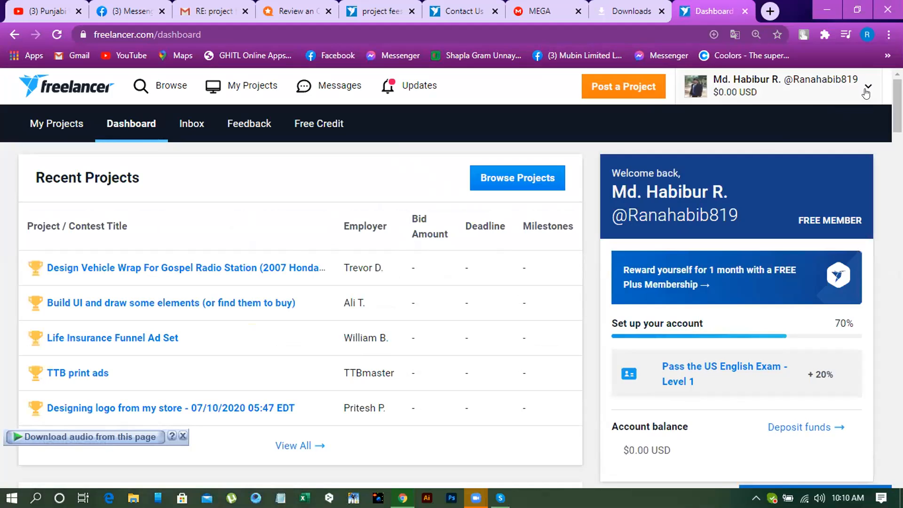
{"action": "left_click", "coordinate": [866, 93]}
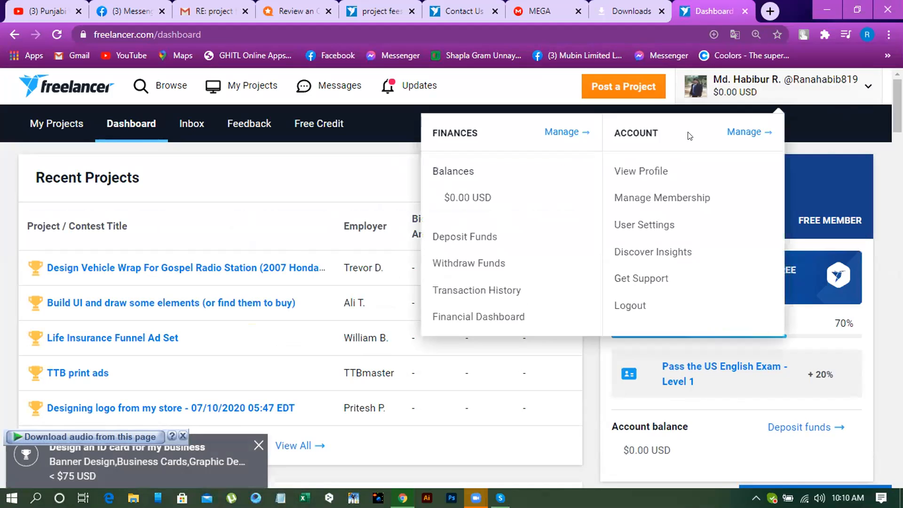
{"action": "left_click", "coordinate": [623, 179]}
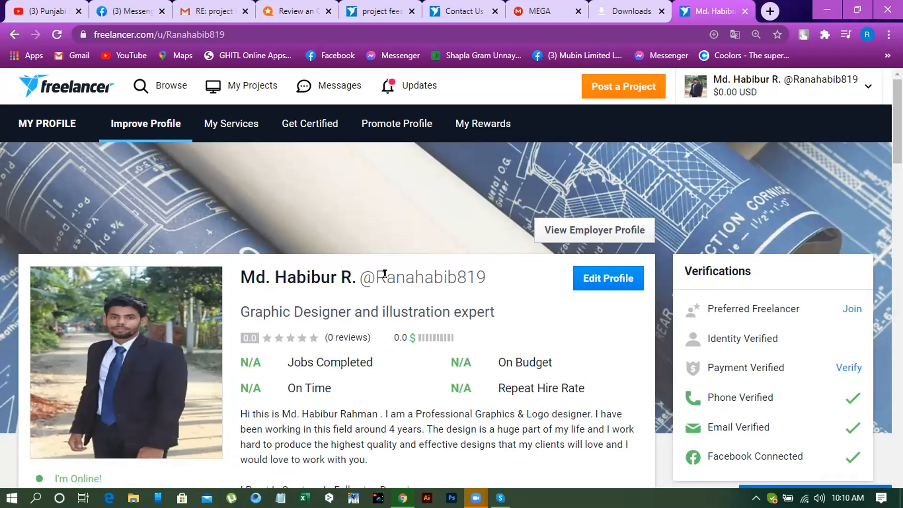
- Copy the username from the Freelancer profile and paste it into the Freelancer Username field of the Sitejabber review
{"action": "left_click_drag", "start_coordinate": [375, 273], "coordinate": [487, 276]}
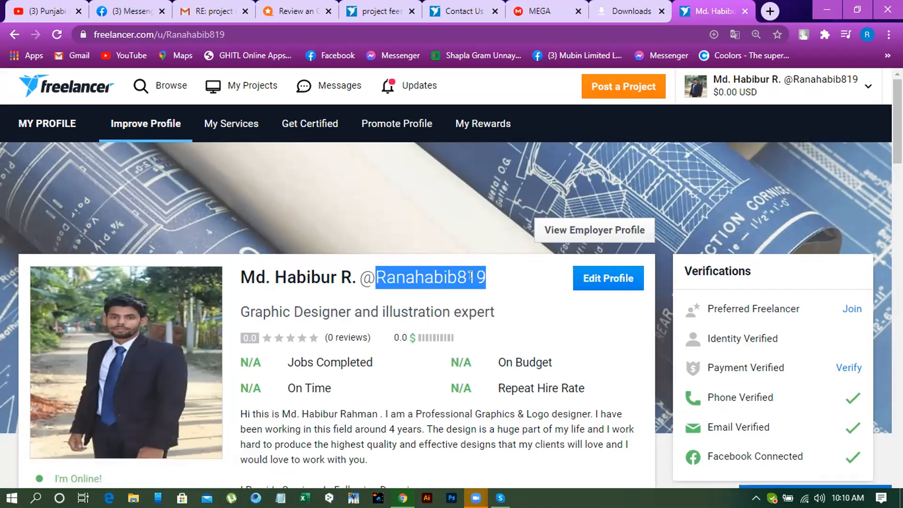
{"action": "right_click", "coordinate": [456, 279]}
{"action": "left_click", "coordinate": [489, 287]}
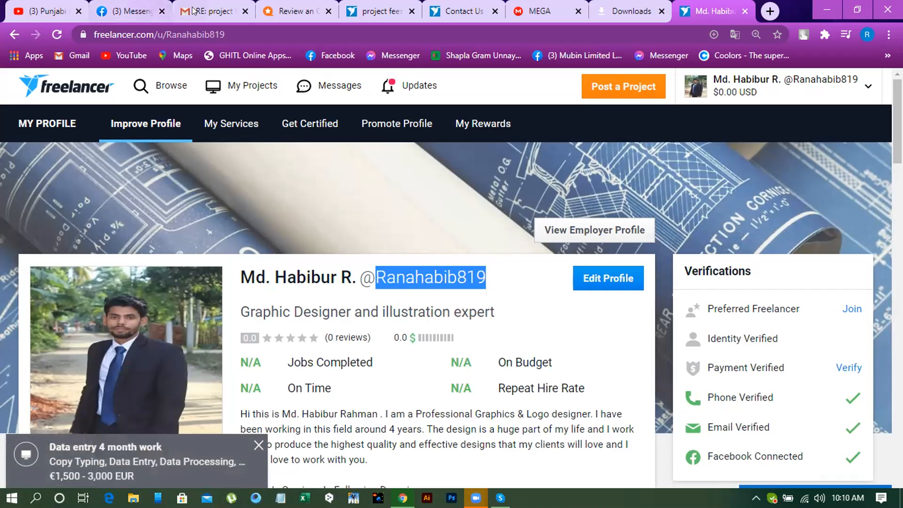
{"action": "left_click", "coordinate": [214, 12]}
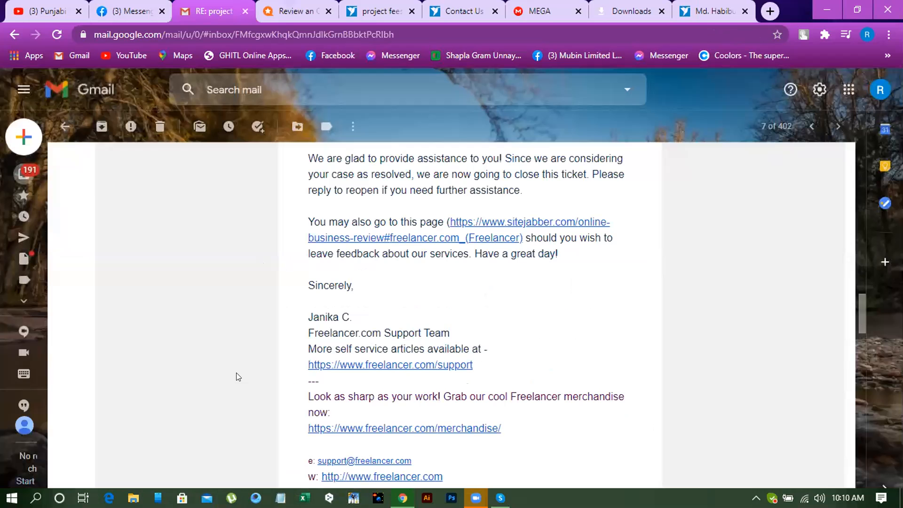
{"action": "key", "text": "ctrl+Tab"}
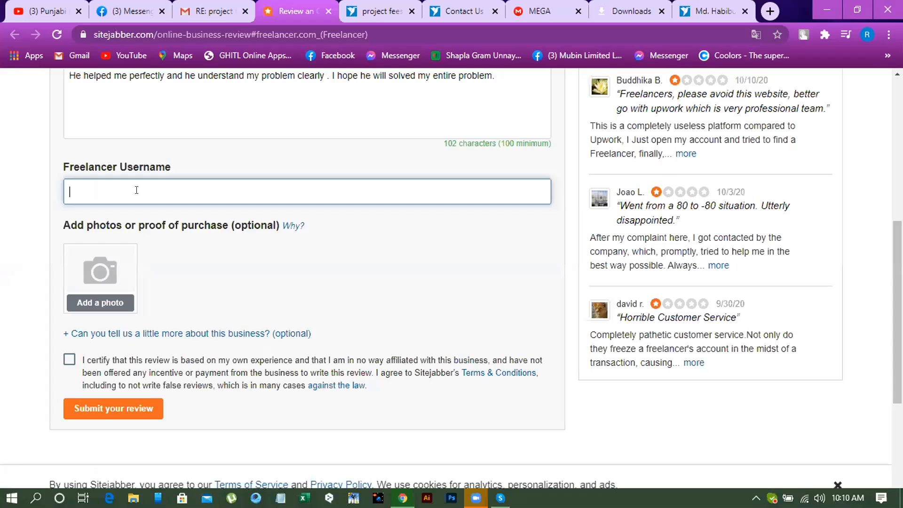
{"action": "key", "text": "ctrl+v"}
- Certify and submit the review, skipping the extra questions about shipping and refund policy
{"action": "scroll", "coordinate": [121, 242], "scroll_direction": "down", "scroll_amount": 1}
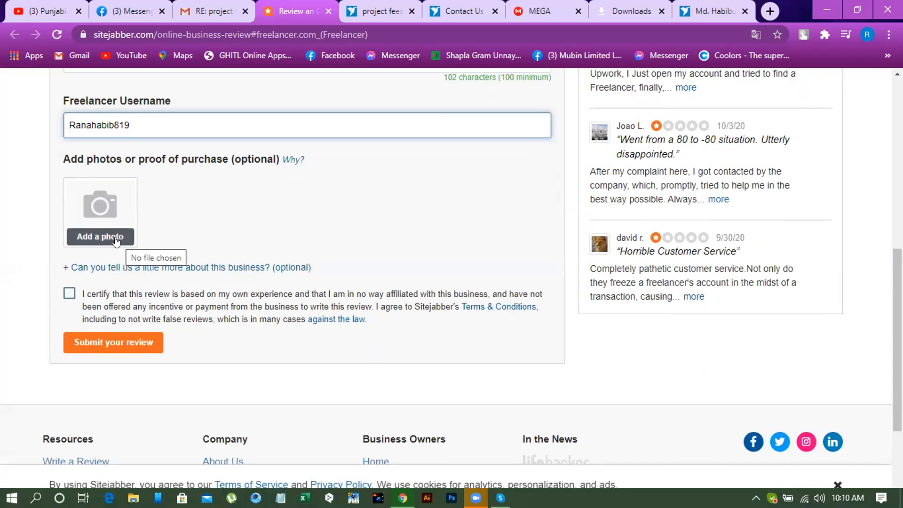
{"action": "left_click", "coordinate": [69, 294]}
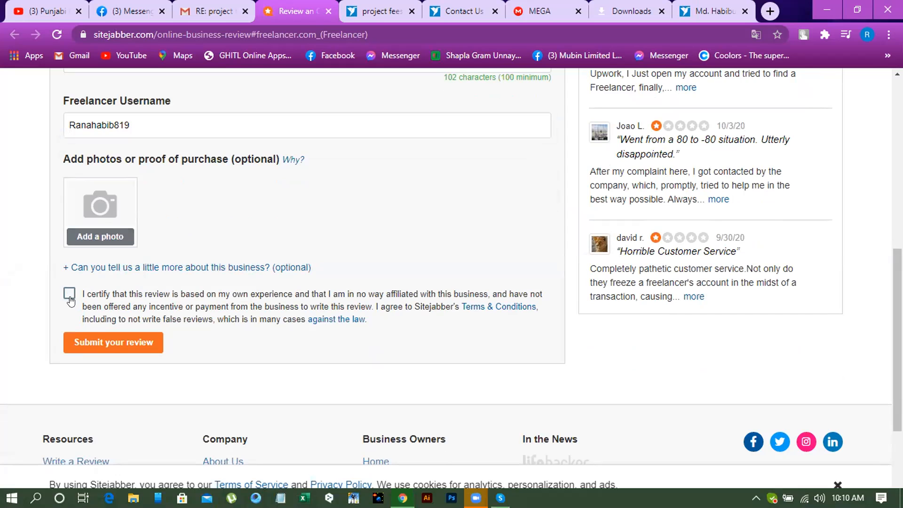
{"action": "left_click", "coordinate": [116, 343]}
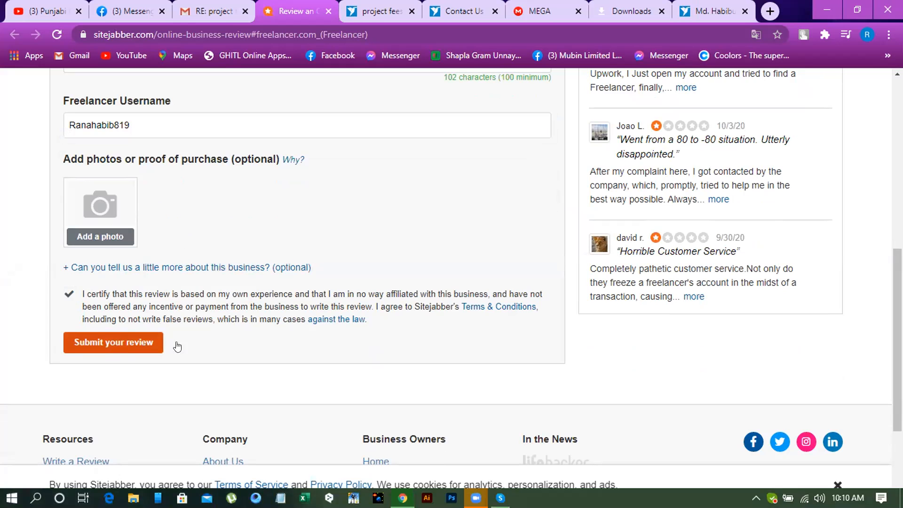
{"action": "scroll", "coordinate": [287, 321], "scroll_direction": "down", "scroll_amount": 2}
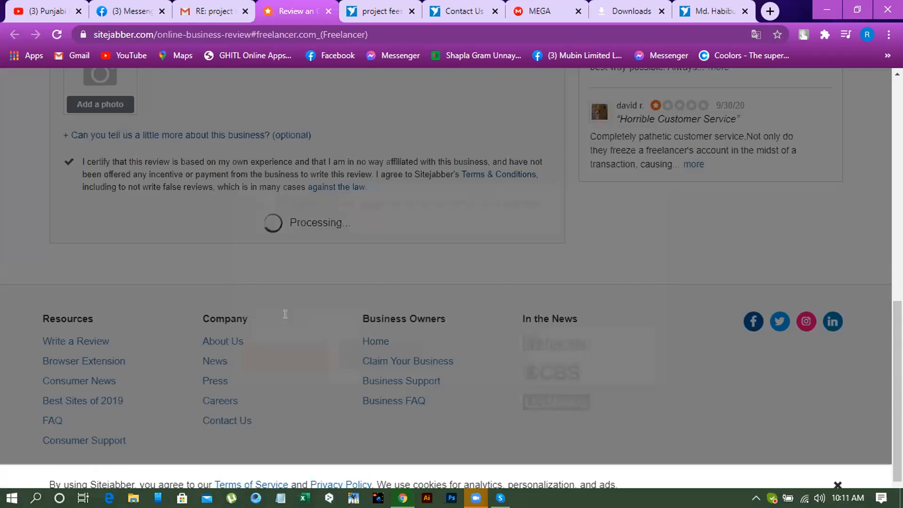
{"action": "scroll", "coordinate": [292, 303], "scroll_direction": "up", "scroll_amount": 5}
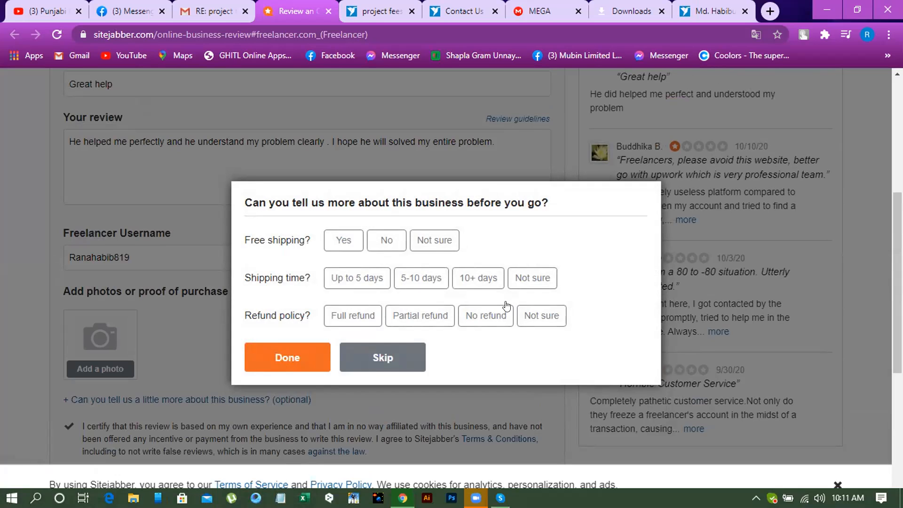
{"action": "left_click", "coordinate": [367, 365]}
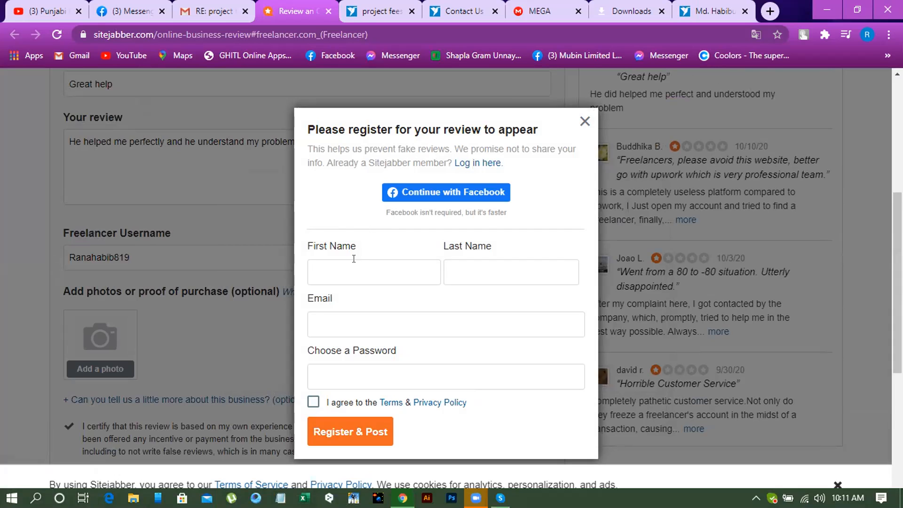
{"action": "left_click", "coordinate": [334, 275]}
{"action": "left_click", "coordinate": [335, 275]}
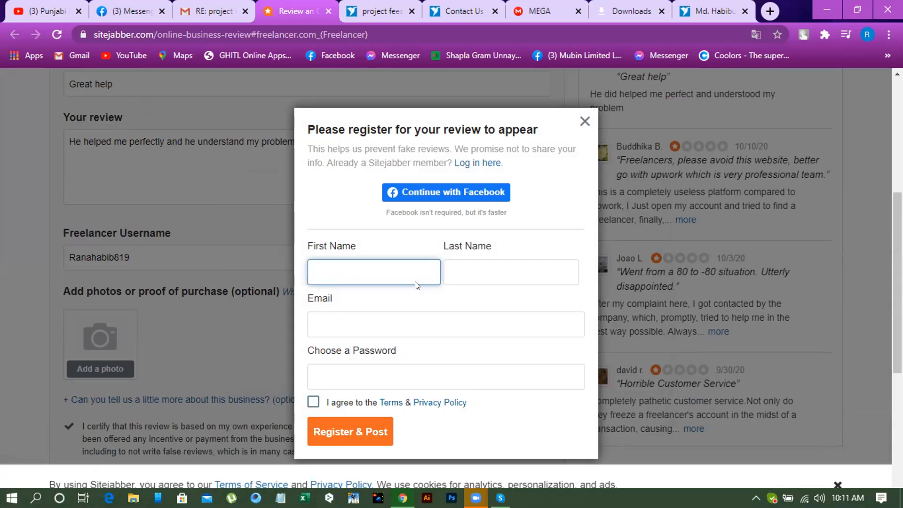
{"action": "left_click", "coordinate": [463, 272]}
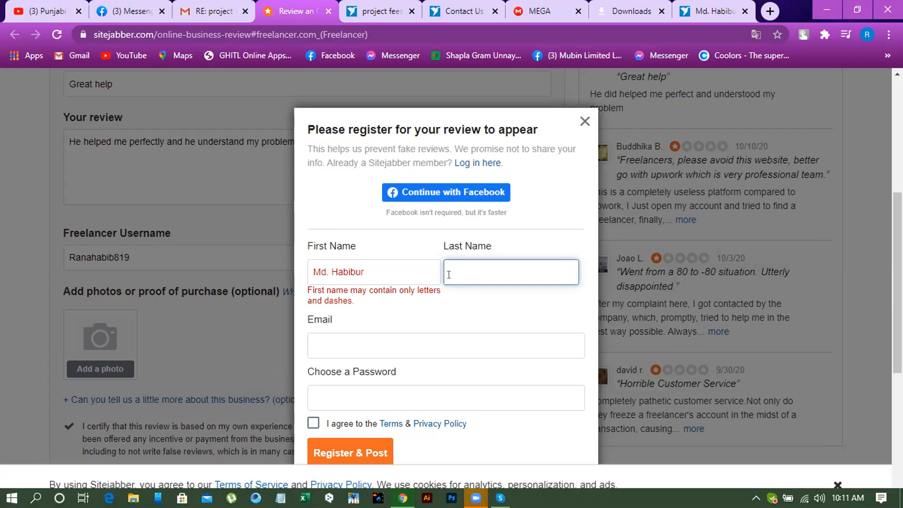
{"action": "left_click_drag", "start_coordinate": [513, 273], "coordinate": [267, 273]}
{"action": "key", "text": "BackSpace"}
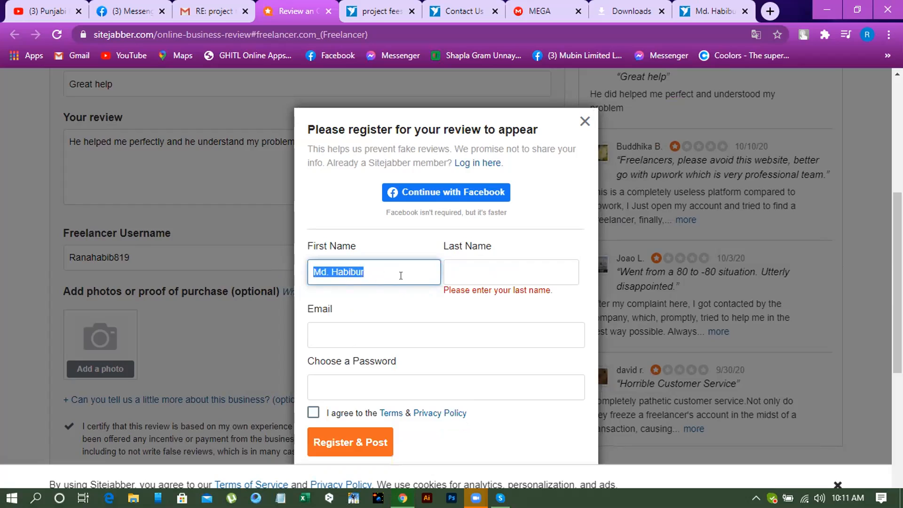
{"action": "key", "text": "BackSpace"}
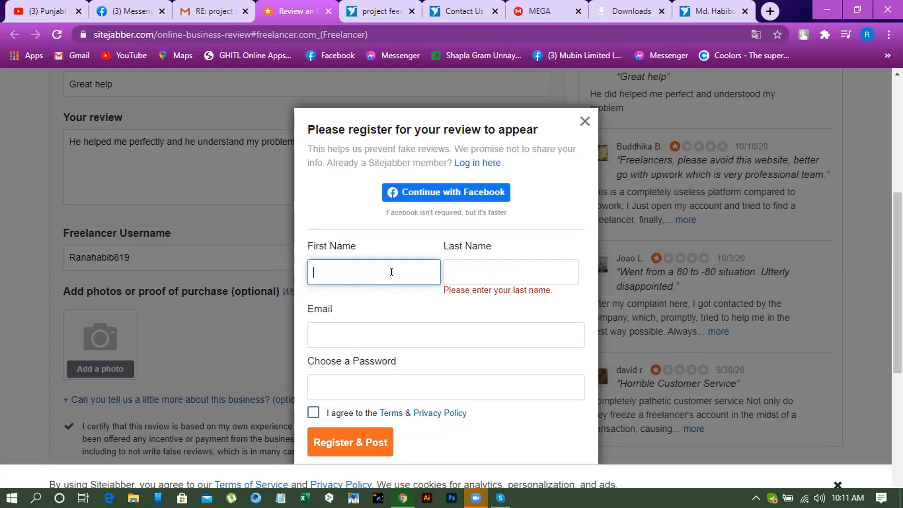
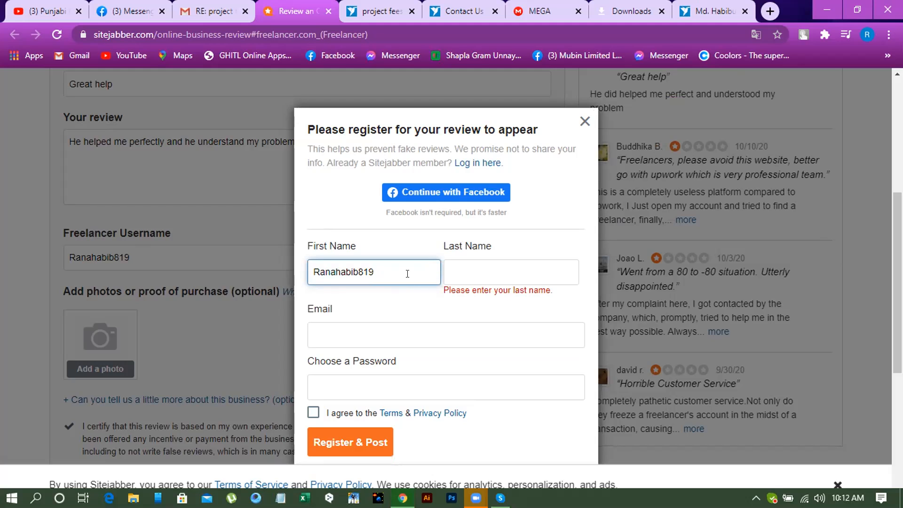
{"action": "key", "text": "BackSpace"}
{"action": "key", "text": "BackSpace"}
{"action": "key", "text": "BackSpace"}
{"action": "key", "text": "BackSpace"}
{"action": "key", "text": "BackSpace"}
{"action": "key", "text": "BackSpace"}
{"action": "key", "text": "BackSpace"}
{"action": "key", "text": "BackSpace"}
{"action": "key", "text": "BackSpace"}
{"action": "key", "text": "BackSpace"}
{"action": "key", "text": "BackSpace"}
{"action": "key", "text": "BackSpace"}
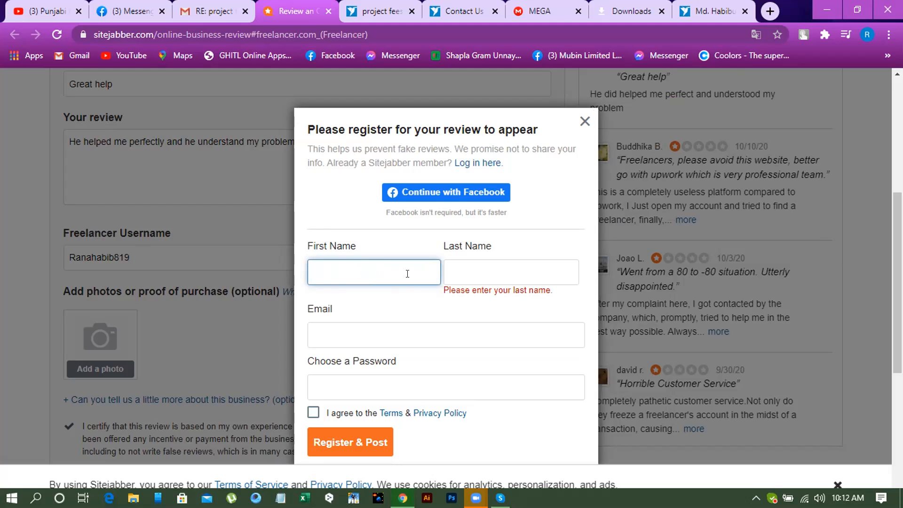
- Enter the reviewer's first name in the registration form as one word without a period or space
{"action": "left_click", "coordinate": [474, 272]}
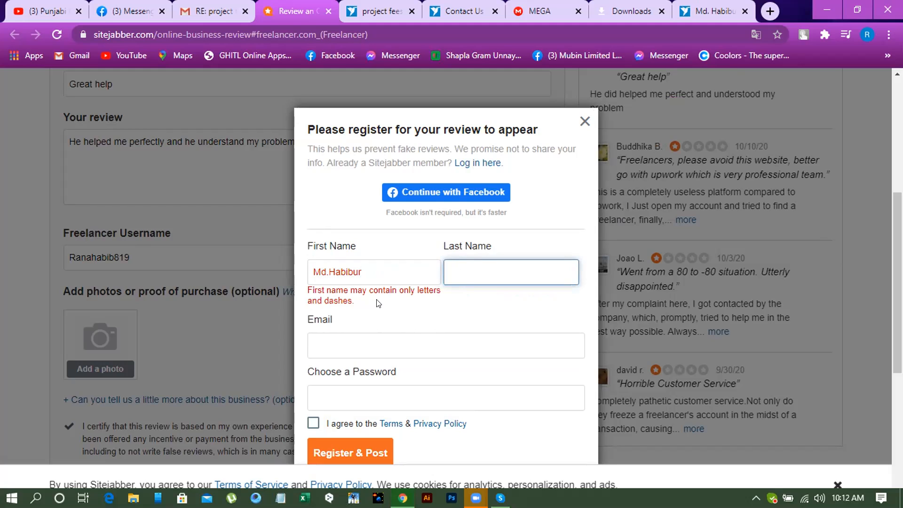
{"action": "left_click", "coordinate": [328, 272]}
{"action": "key", "text": "BackSpace"}
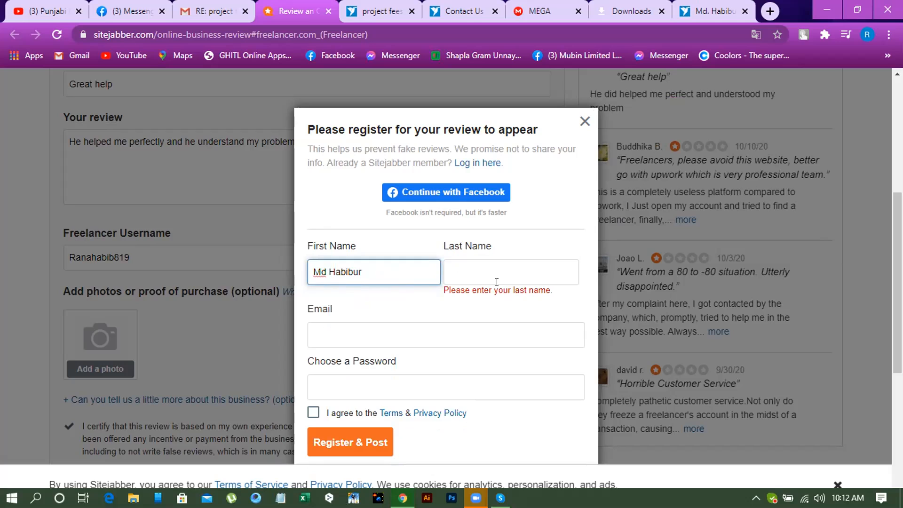
{"action": "left_click", "coordinate": [517, 272]}
{"action": "left_click", "coordinate": [329, 272]}
{"action": "key", "text": "BackSpace"}
- Enter the reviewer's last name in the registration form
{"action": "left_click", "coordinate": [470, 272]}
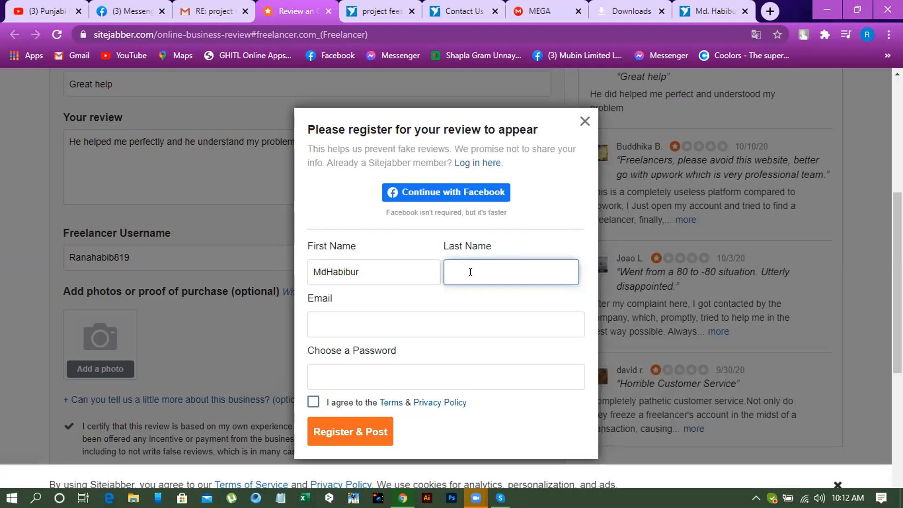
{"action": "type", "text": "an"}
- Fill in the reviewer's e-mail address in the registration form and activate the password field
{"action": "left_click", "coordinate": [347, 317]}
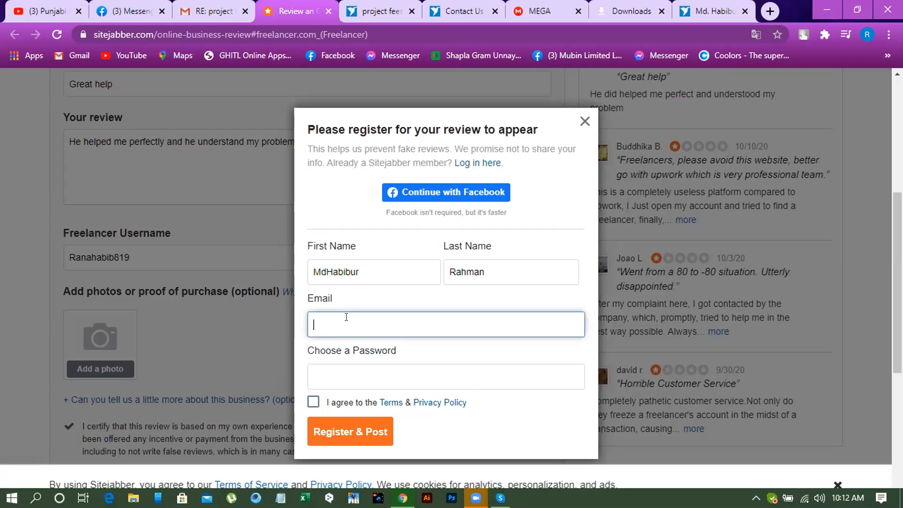
{"action": "left_click", "coordinate": [380, 375]}
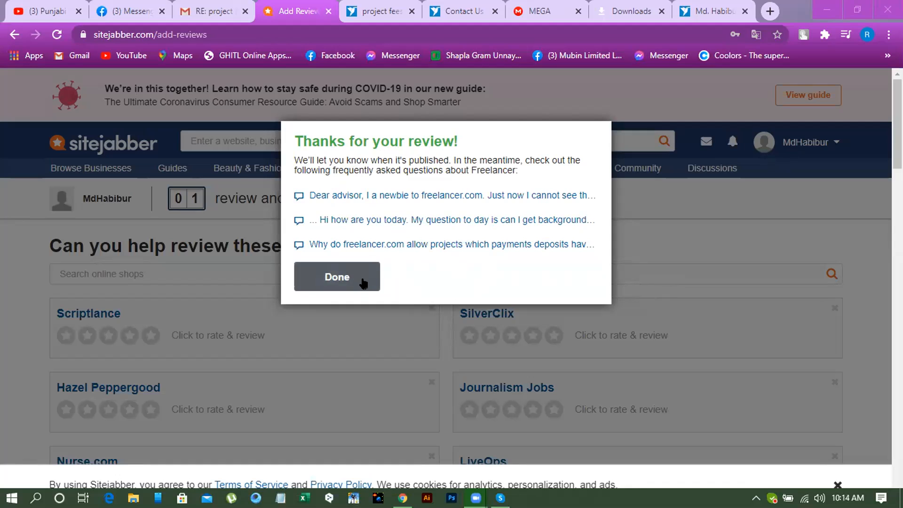
- Dismiss the review thank-you message and close the shopper-interests prompt without selecting any topics
{"action": "left_click", "coordinate": [346, 279]}
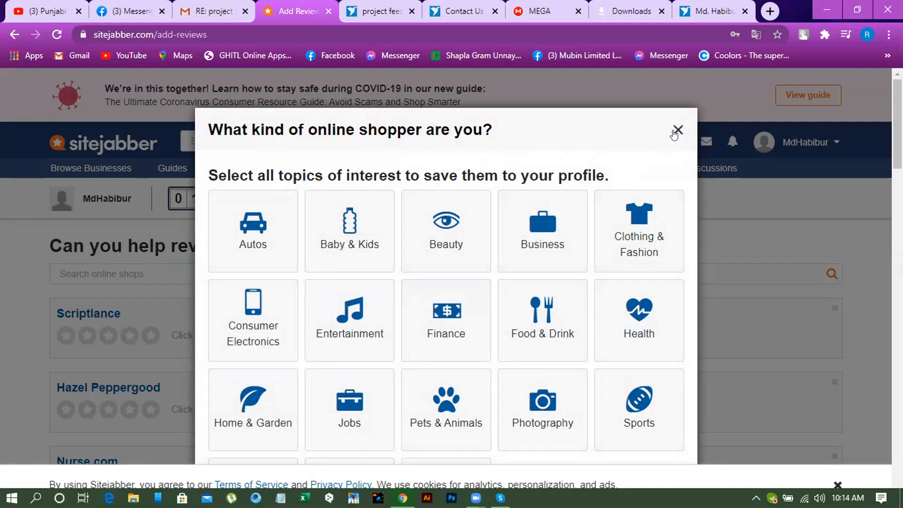
{"action": "scroll", "coordinate": [676, 132], "scroll_direction": "down", "scroll_amount": 3}
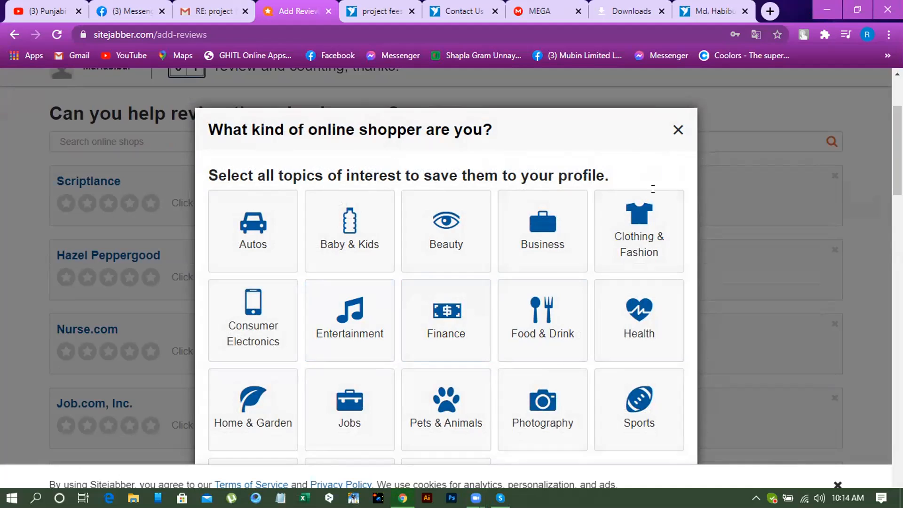
{"action": "left_click", "coordinate": [678, 131]}
{"action": "scroll", "coordinate": [571, 222], "scroll_direction": "up", "scroll_amount": 3}
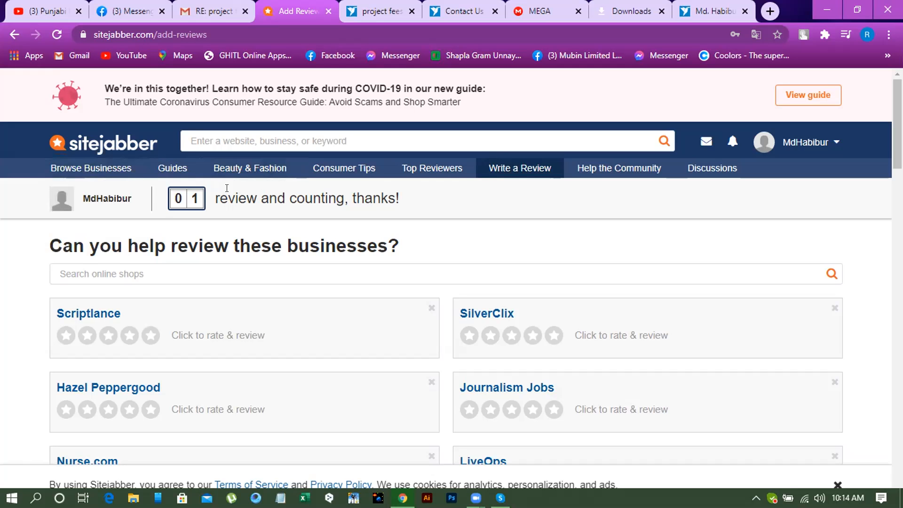
{"action": "scroll", "coordinate": [237, 270], "scroll_direction": "down", "scroll_amount": 1}
{"action": "scroll", "coordinate": [236, 258], "scroll_direction": "up", "scroll_amount": 1}
{"action": "scroll", "coordinate": [251, 325], "scroll_direction": "down", "scroll_amount": 12}
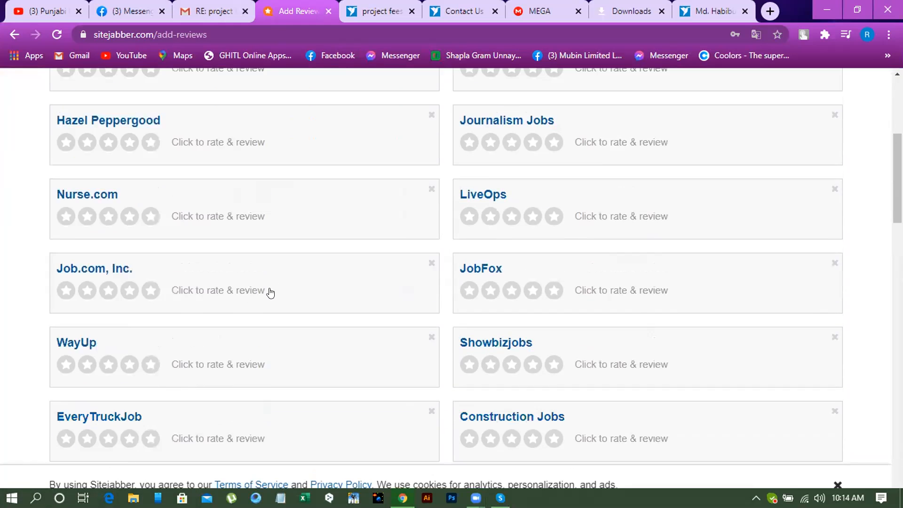
- Skim the suggested businesses on Sitejabber's add-reviews page and close that page
{"action": "scroll", "coordinate": [264, 285], "scroll_direction": "down", "scroll_amount": 5}
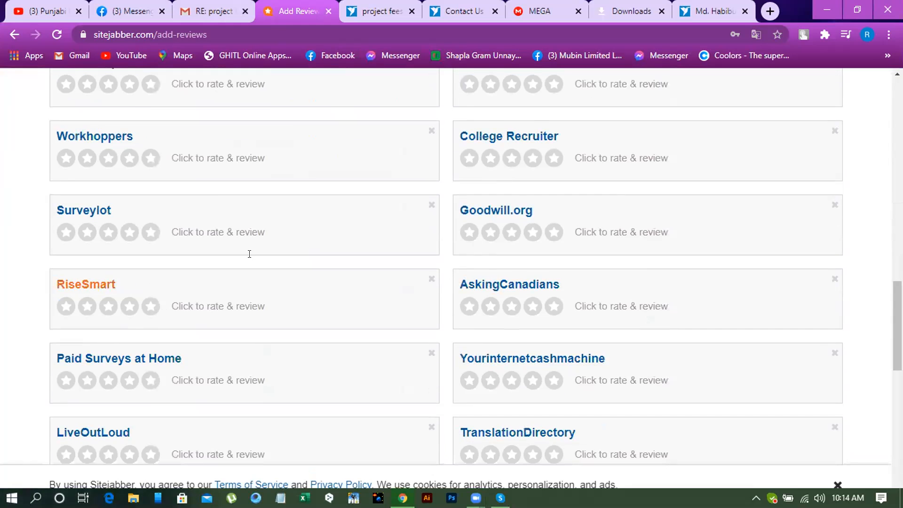
{"action": "scroll", "coordinate": [248, 254], "scroll_direction": "up", "scroll_amount": 7}
{"action": "scroll", "coordinate": [222, 195], "scroll_direction": "up", "scroll_amount": 5}
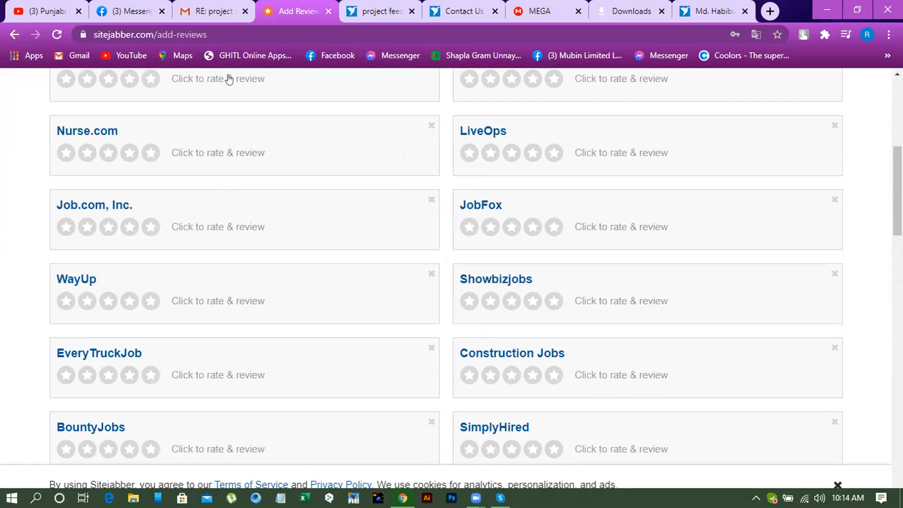
{"action": "left_click", "coordinate": [328, 11]}
- Switch to the Gmail thread with Freelancer Support and examine the earlier payment complaints, the drafted reply and the ticket-closure notice
{"action": "left_click", "coordinate": [218, 14]}
{"action": "scroll", "coordinate": [354, 268], "scroll_direction": "down", "scroll_amount": 10}
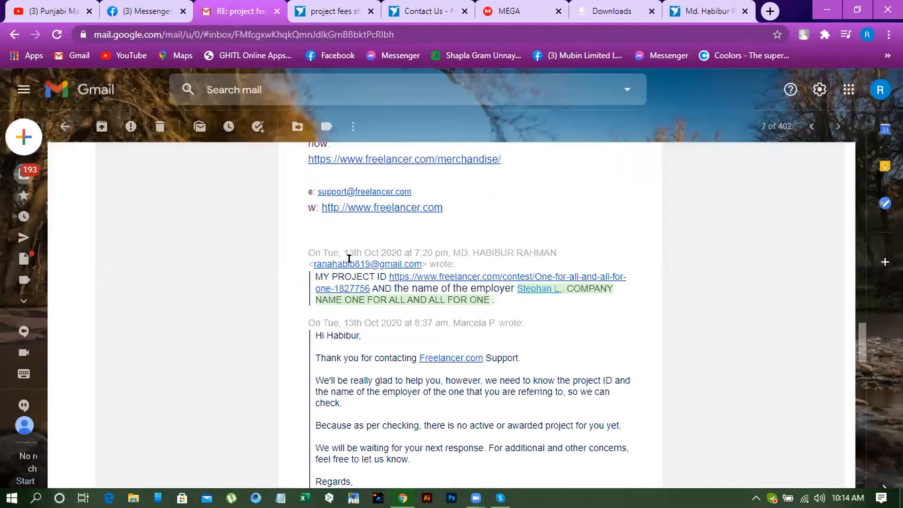
{"action": "scroll", "coordinate": [350, 258], "scroll_direction": "down", "scroll_amount": 2}
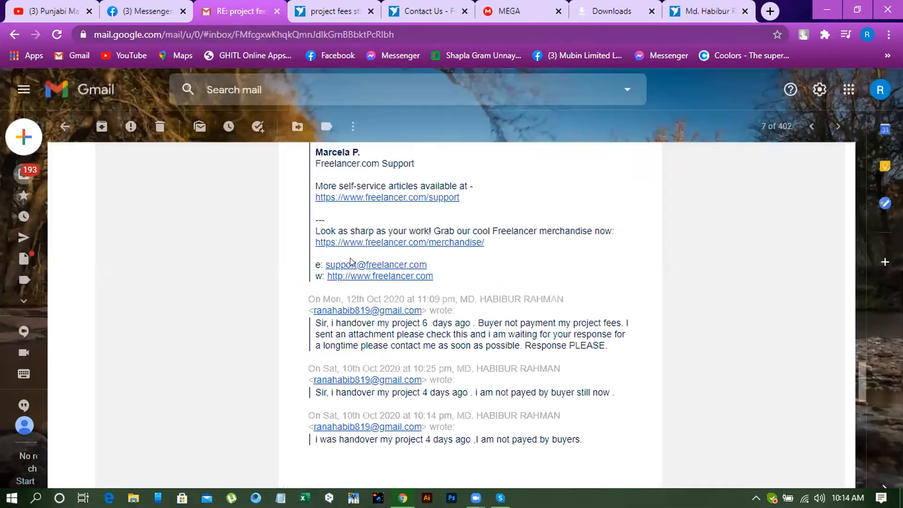
{"action": "scroll", "coordinate": [350, 258], "scroll_direction": "down", "scroll_amount": 2}
{"action": "scroll", "coordinate": [340, 259], "scroll_direction": "up", "scroll_amount": 4}
{"action": "scroll", "coordinate": [339, 259], "scroll_direction": "down", "scroll_amount": 15}
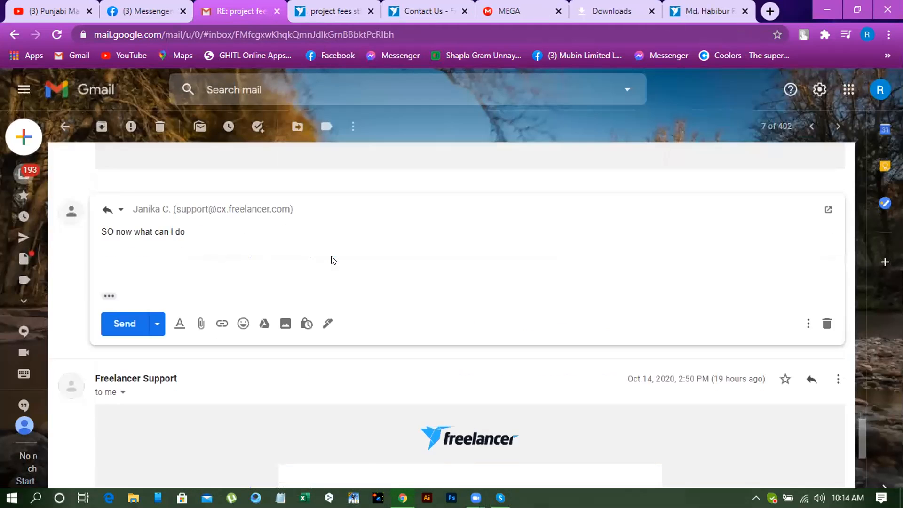
{"action": "scroll", "coordinate": [405, 339], "scroll_direction": "up", "scroll_amount": 4}
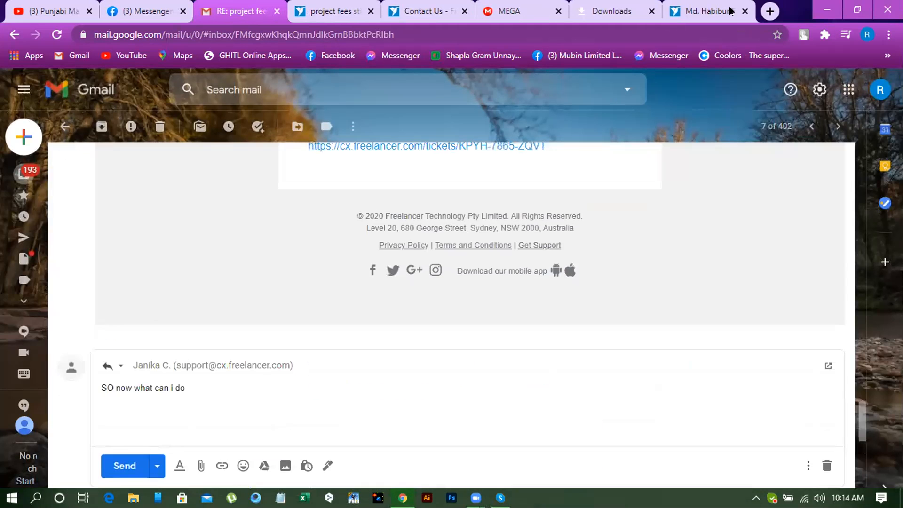
{"action": "scroll", "coordinate": [203, 168], "scroll_direction": "up", "scroll_amount": 5}
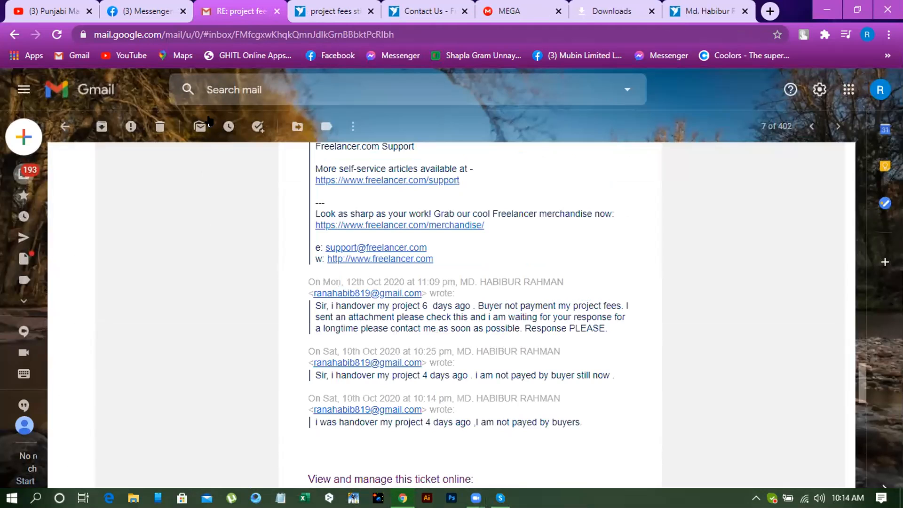
- Open the "One for all and all for one" contest from the Freelancer profile's recent projects and examine the winning entry and description
{"action": "key", "text": "ctrl+9"}
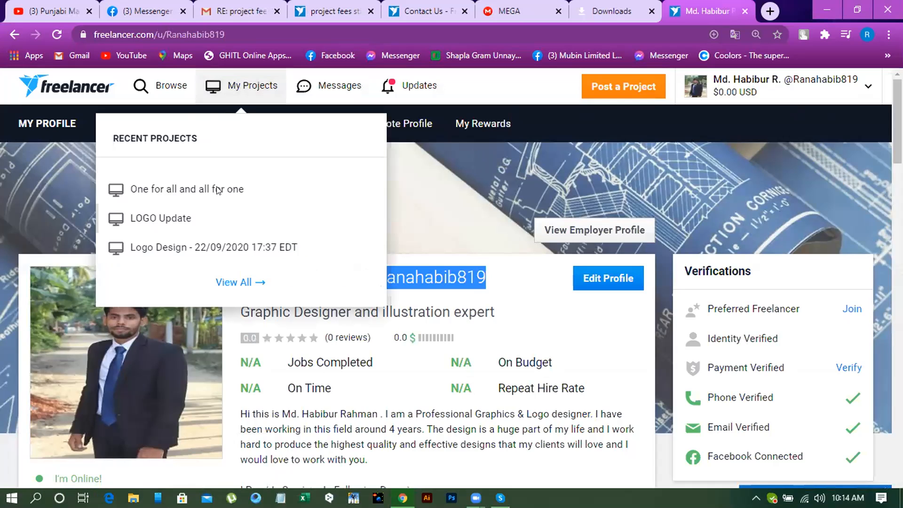
{"action": "left_click", "coordinate": [258, 191]}
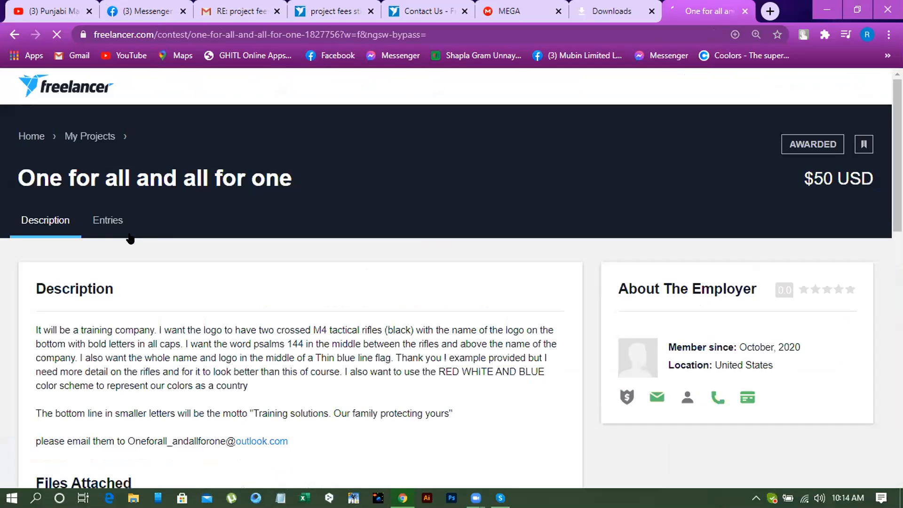
{"action": "left_click", "coordinate": [107, 223]}
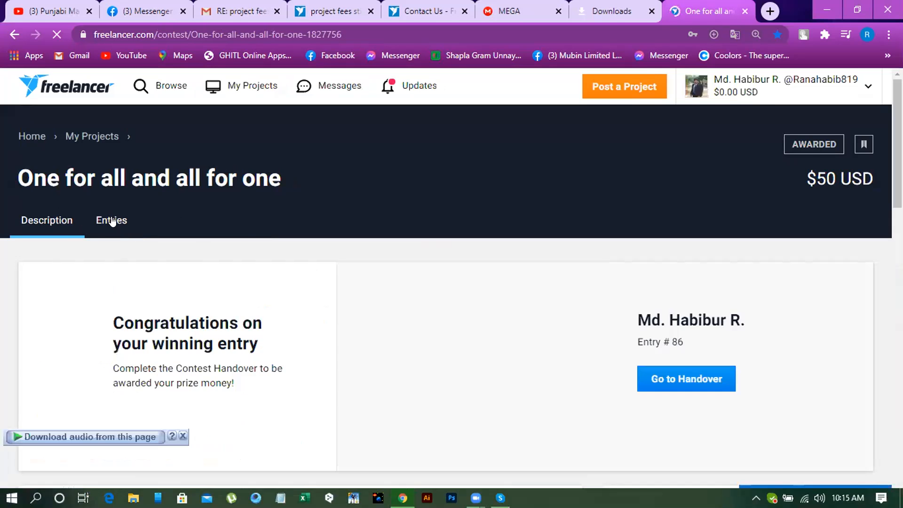
{"action": "left_click", "coordinate": [113, 221]}
{"action": "scroll", "coordinate": [334, 241], "scroll_direction": "down", "scroll_amount": 1}
{"action": "scroll", "coordinate": [564, 287], "scroll_direction": "up", "scroll_amount": 1}
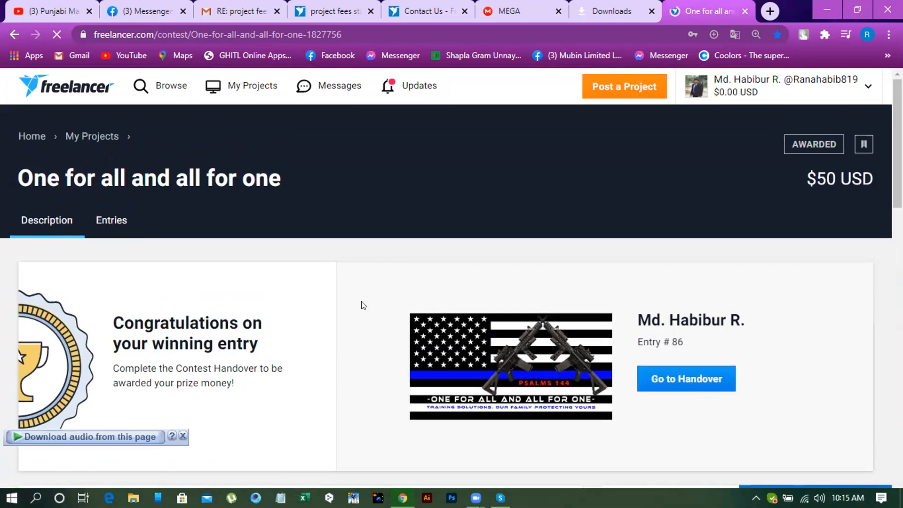
{"action": "scroll", "coordinate": [362, 304], "scroll_direction": "down", "scroll_amount": 3}
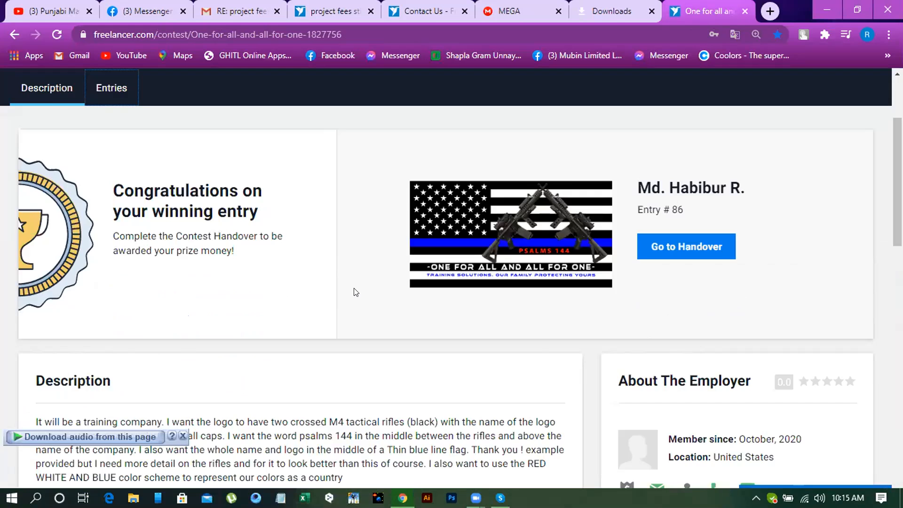
- Open the winning entry's handover page and examine its status, the copyright transfer and the uploaded M 25 files
{"action": "scroll", "coordinate": [354, 288], "scroll_direction": "down", "scroll_amount": 3}
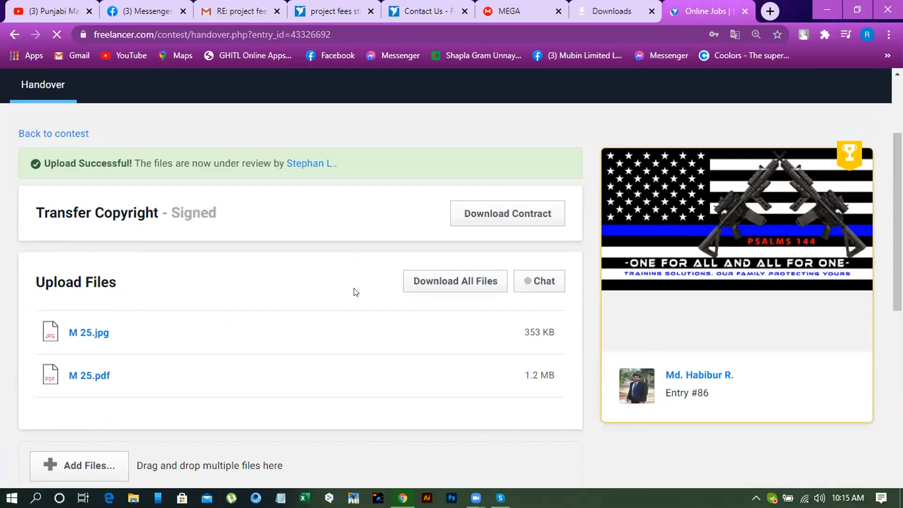
{"action": "scroll", "coordinate": [354, 292], "scroll_direction": "down", "scroll_amount": 3}
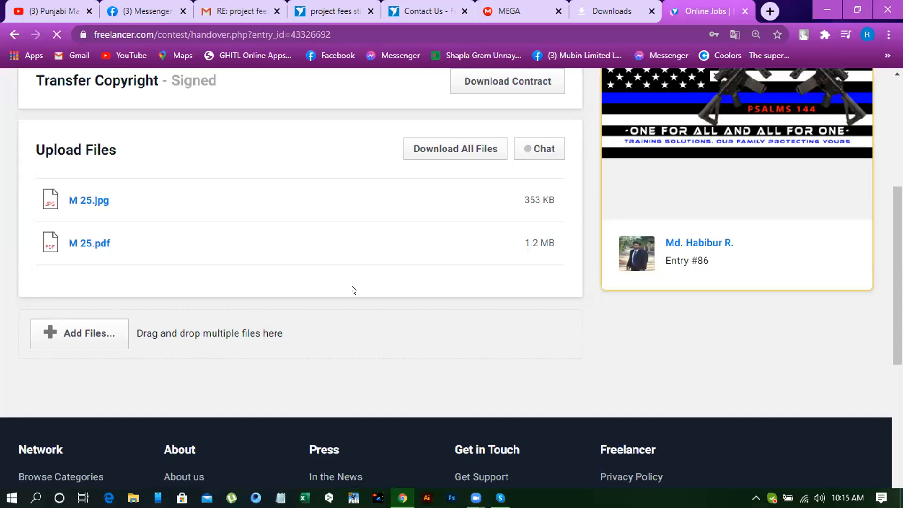
{"action": "scroll", "coordinate": [353, 290], "scroll_direction": "up", "scroll_amount": 3}
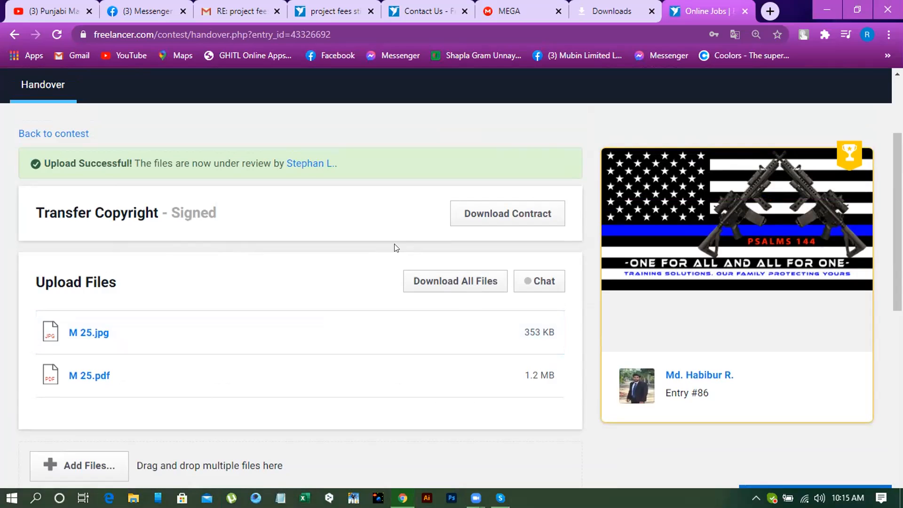
{"action": "scroll", "coordinate": [374, 239], "scroll_direction": "up", "scroll_amount": 3}
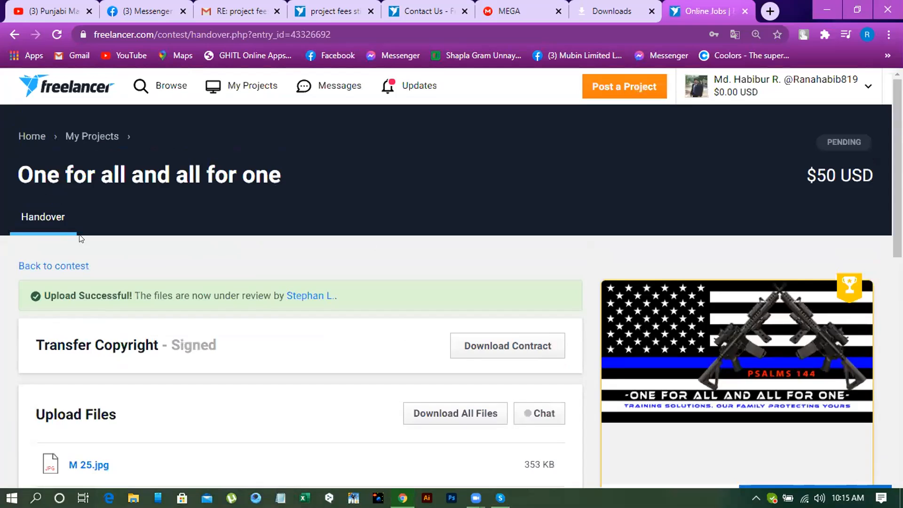
{"action": "scroll", "coordinate": [122, 193], "scroll_direction": "down", "scroll_amount": 3}
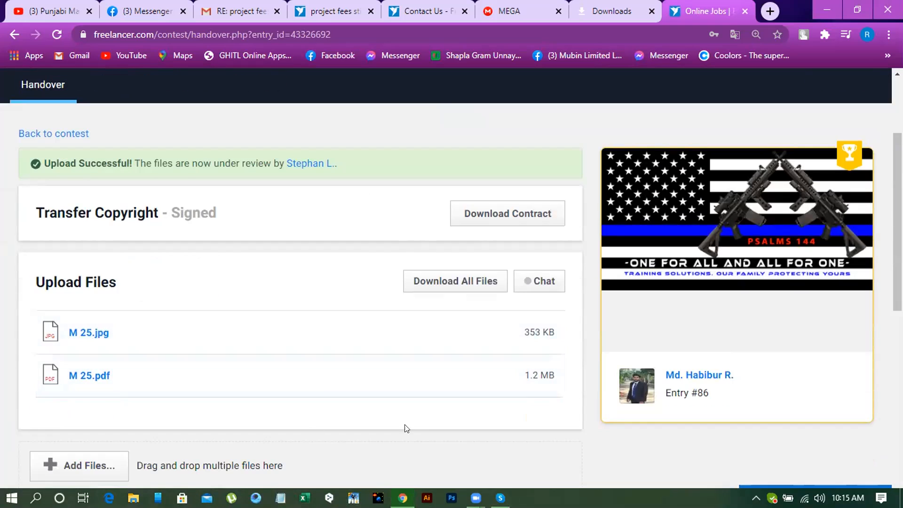
{"action": "scroll", "coordinate": [387, 357], "scroll_direction": "down", "scroll_amount": 2}
{"action": "scroll", "coordinate": [273, 353], "scroll_direction": "up", "scroll_amount": 4}
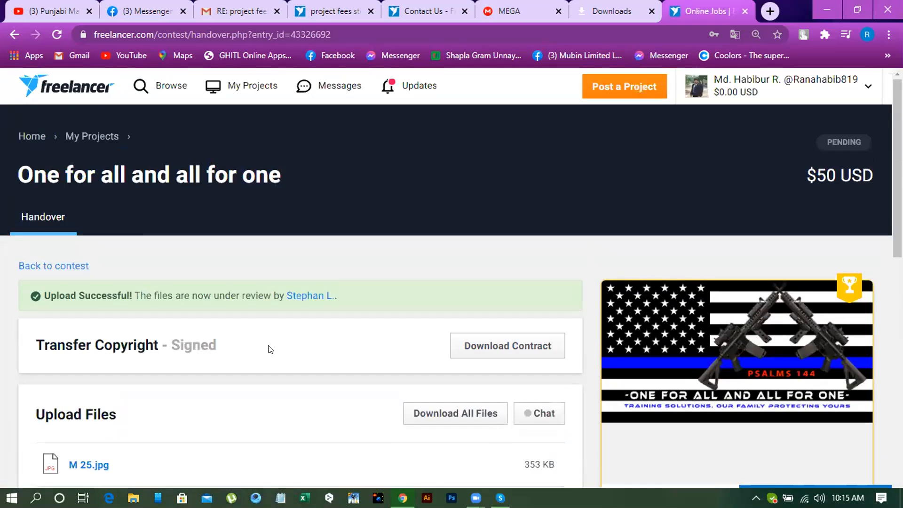
{"action": "scroll", "coordinate": [269, 350], "scroll_direction": "down", "scroll_amount": 4}
{"action": "scroll", "coordinate": [268, 347], "scroll_direction": "up", "scroll_amount": 5}
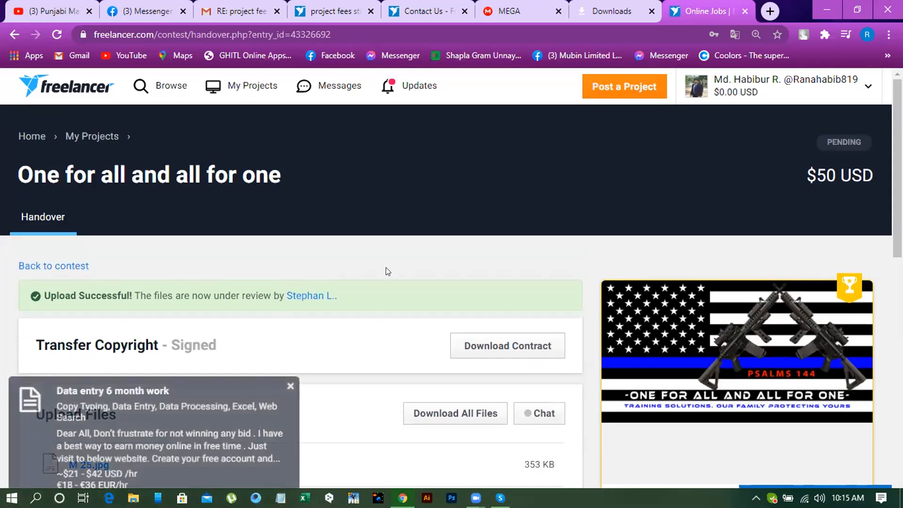
{"action": "scroll", "coordinate": [391, 270], "scroll_direction": "down", "scroll_amount": 7}
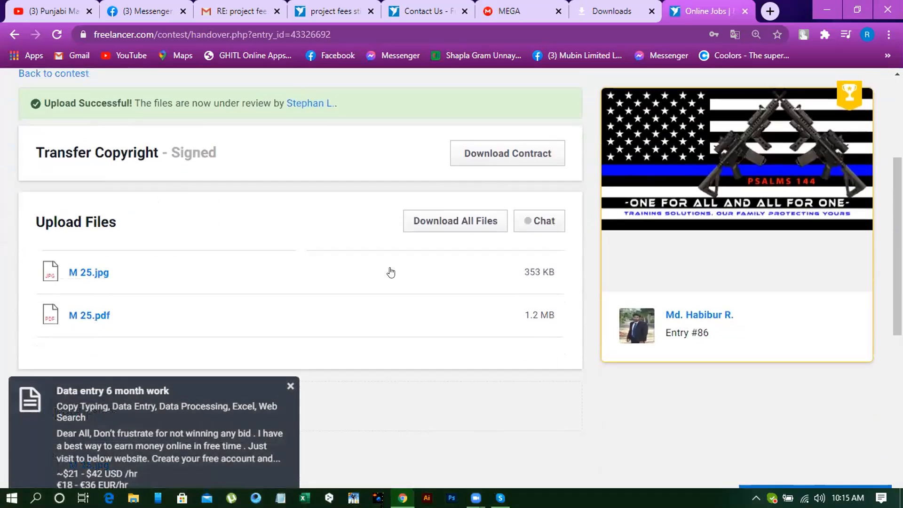
{"action": "scroll", "coordinate": [390, 271], "scroll_direction": "up", "scroll_amount": 3}
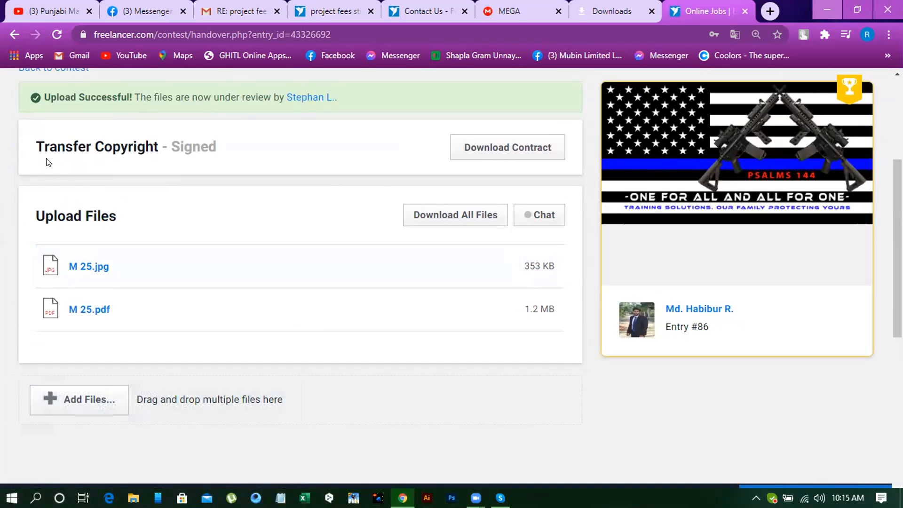
- Open the handover contract PDF from the desktop in Adobe Acrobat Reader and read the agreement parties, signing dates and Acceptance of Agreement clause
{"action": "key", "text": "super+d"}
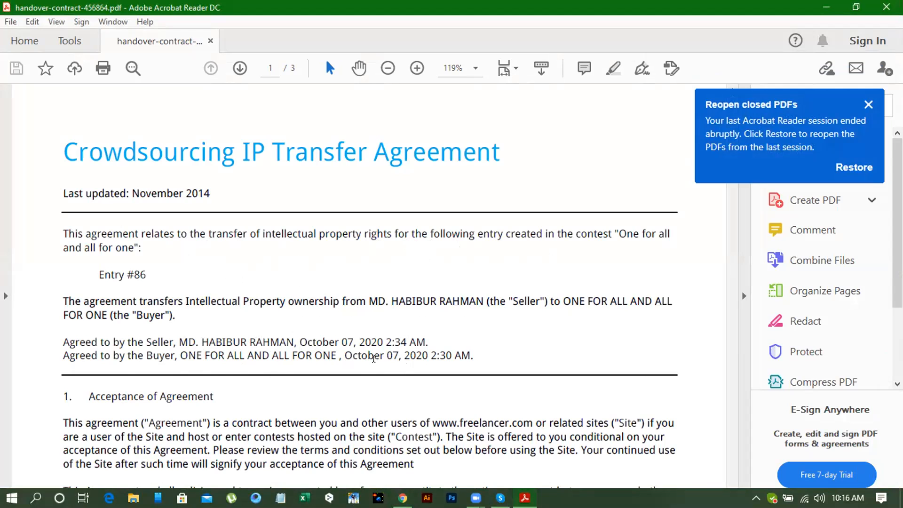
{"action": "scroll", "coordinate": [384, 358], "scroll_direction": "down", "scroll_amount": 2}
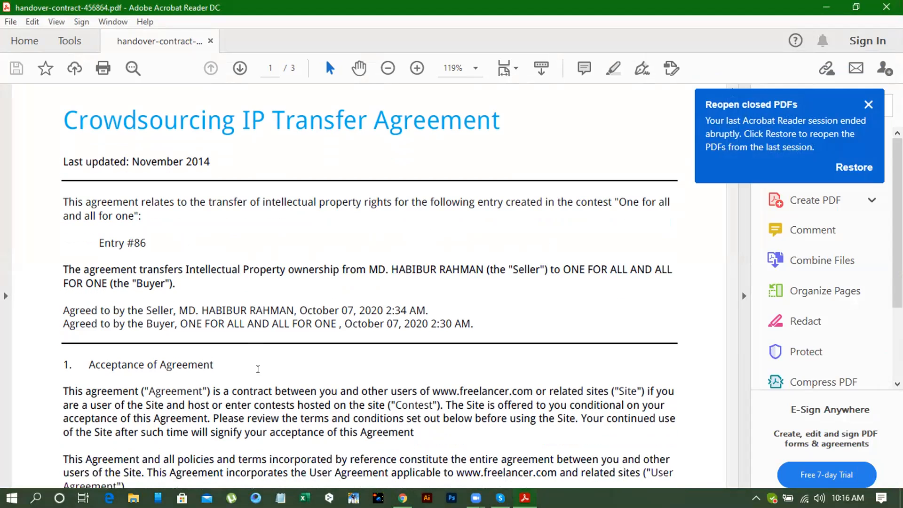
{"action": "scroll", "coordinate": [248, 374], "scroll_direction": "down", "scroll_amount": 6}
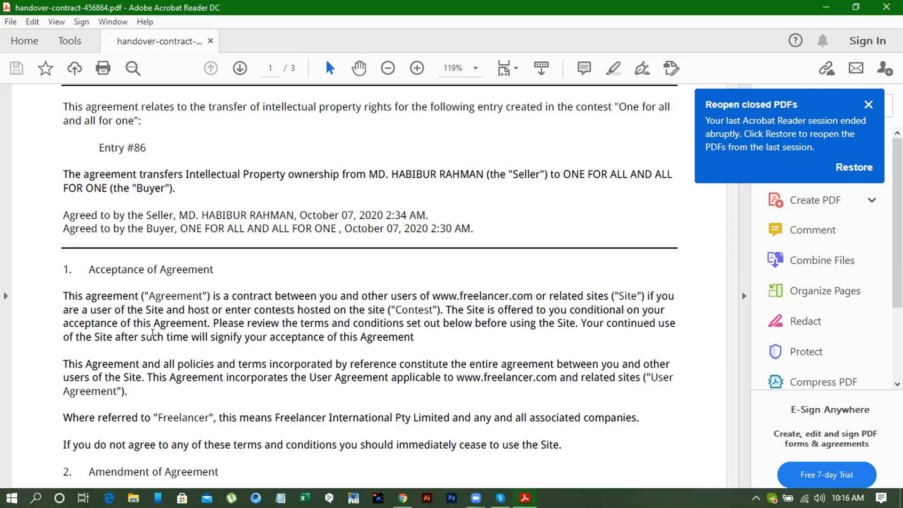
{"action": "scroll", "coordinate": [293, 311], "scroll_direction": "down", "scroll_amount": 3}
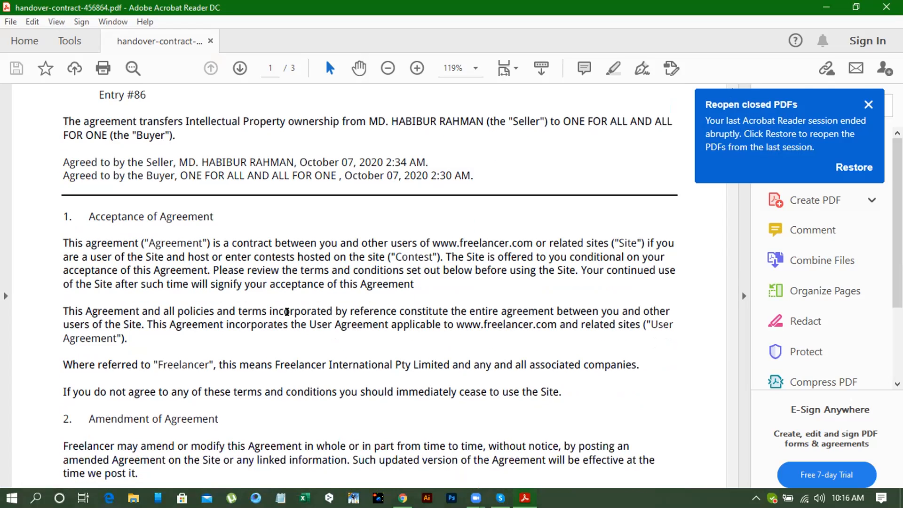
{"action": "scroll", "coordinate": [287, 312], "scroll_direction": "down", "scroll_amount": 2}
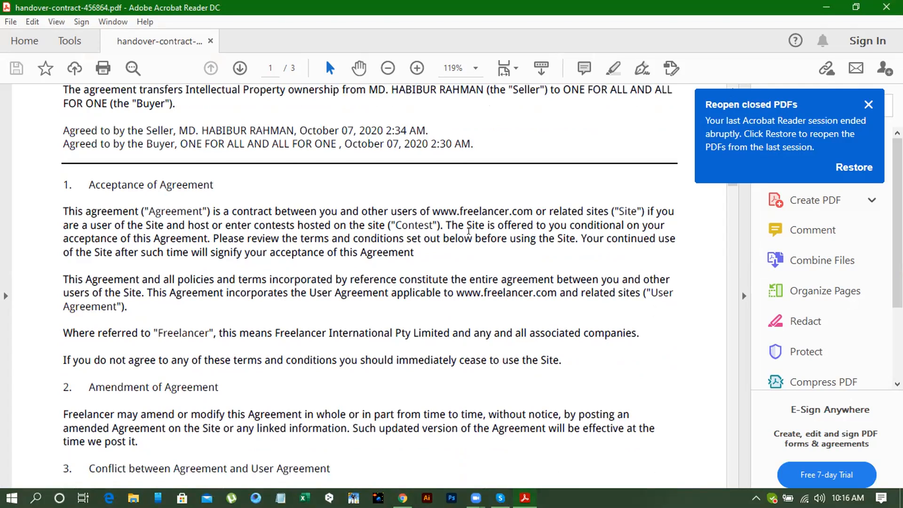
{"action": "scroll", "coordinate": [469, 230], "scroll_direction": "down", "scroll_amount": 3}
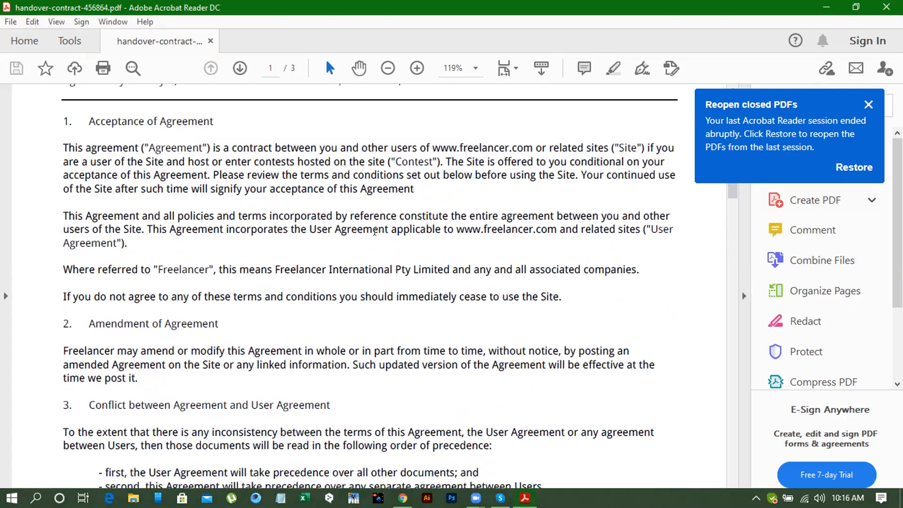
{"action": "scroll", "coordinate": [366, 232], "scroll_direction": "up", "scroll_amount": 2}
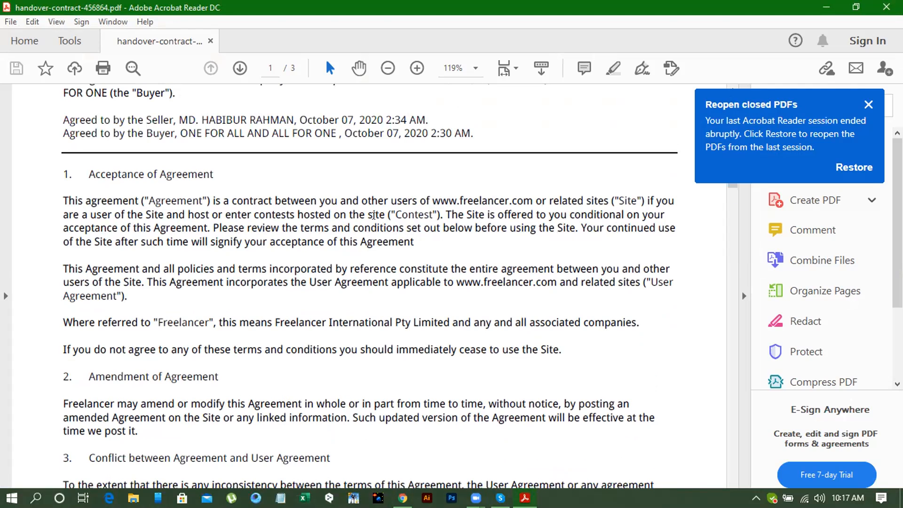
{"action": "scroll", "coordinate": [522, 225], "scroll_direction": "down", "scroll_amount": 1}
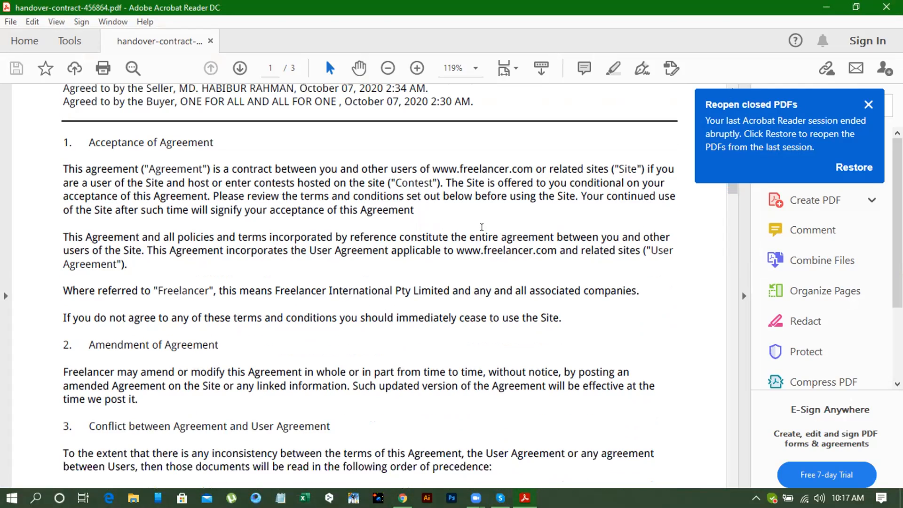
- Read the contract's clauses on amendment, conflict between agreements, users, date of agreement and relationship between users
{"action": "scroll", "coordinate": [481, 227], "scroll_direction": "down", "scroll_amount": 1}
{"action": "scroll", "coordinate": [480, 228], "scroll_direction": "down", "scroll_amount": 2}
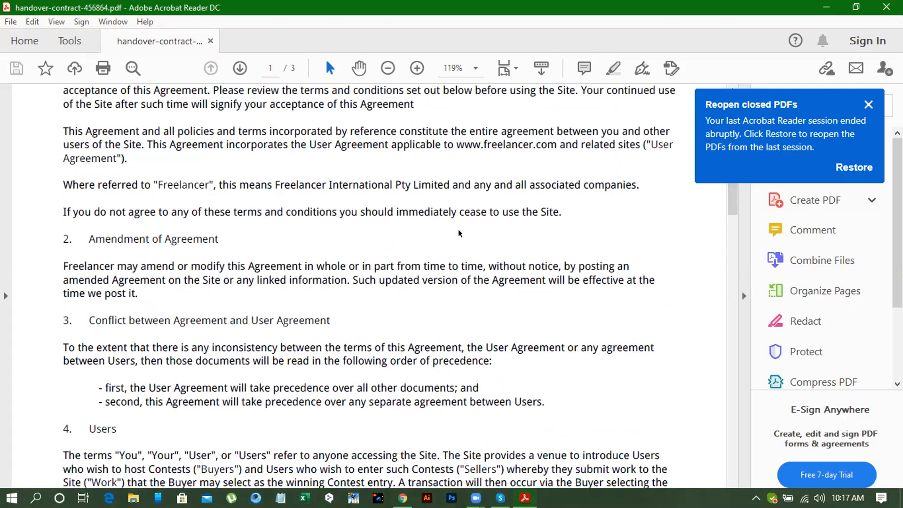
{"action": "scroll", "coordinate": [460, 248], "scroll_direction": "down", "scroll_amount": 3}
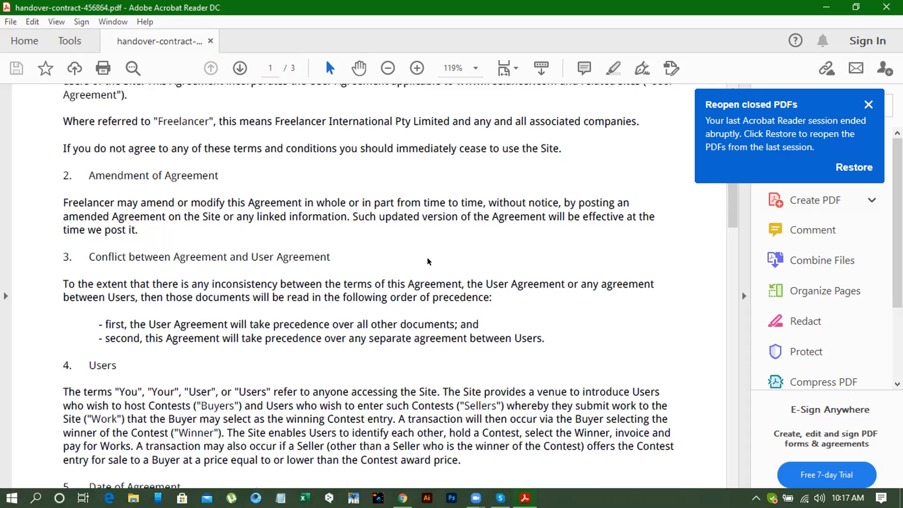
{"action": "scroll", "coordinate": [418, 260], "scroll_direction": "down", "scroll_amount": 1}
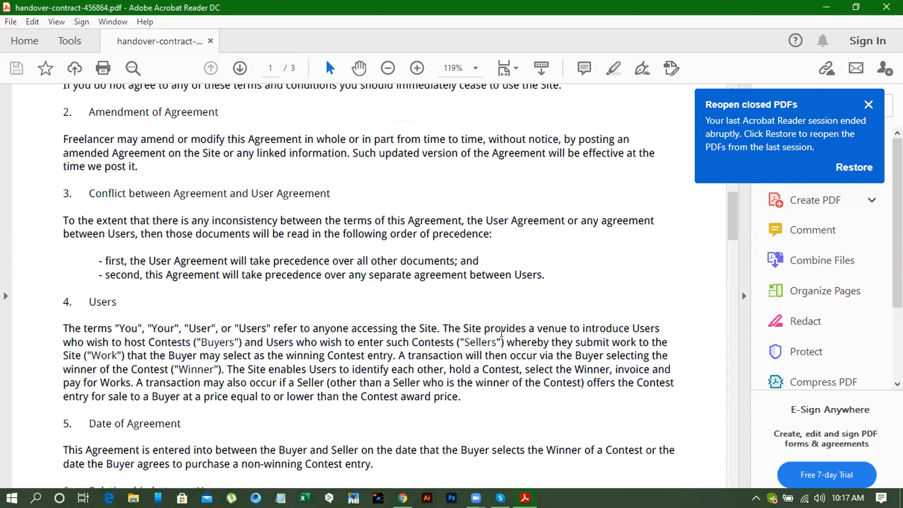
{"action": "scroll", "coordinate": [487, 333], "scroll_direction": "down", "scroll_amount": 1}
{"action": "scroll", "coordinate": [302, 334], "scroll_direction": "down", "scroll_amount": 1}
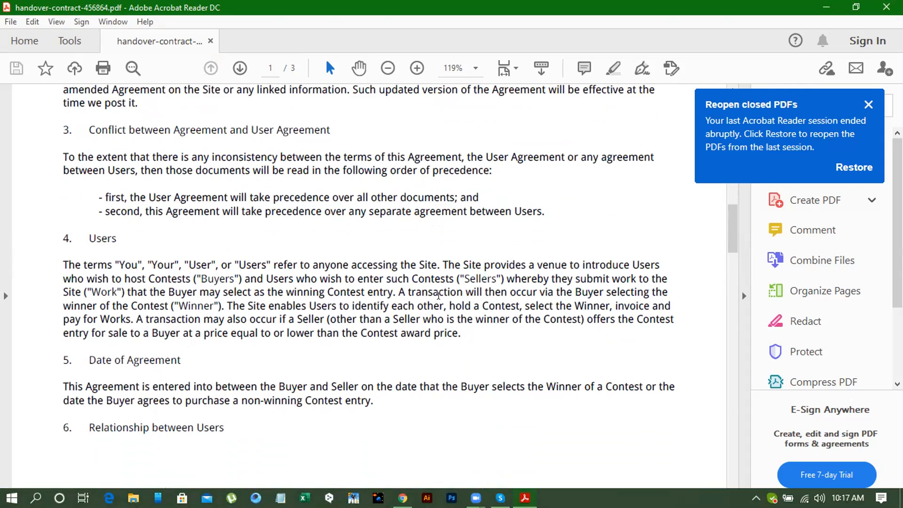
{"action": "scroll", "coordinate": [437, 296], "scroll_direction": "down", "scroll_amount": 2}
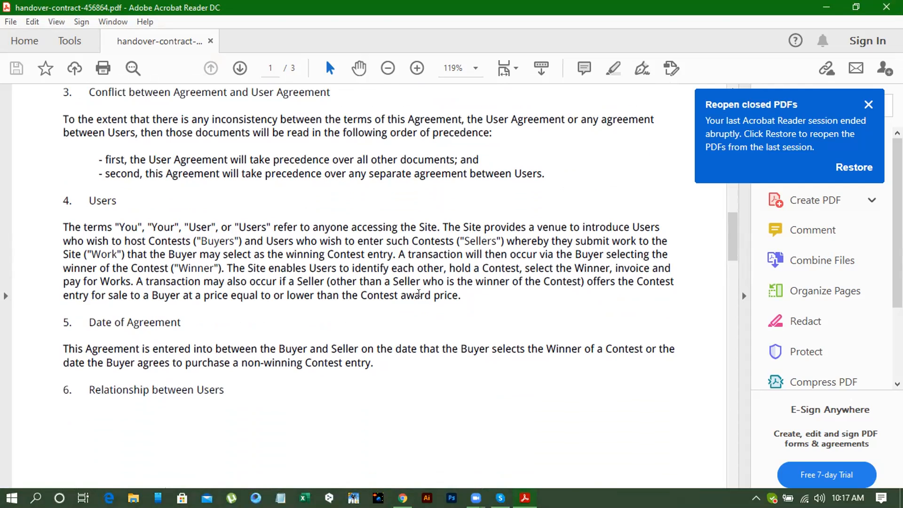
{"action": "scroll", "coordinate": [419, 293], "scroll_direction": "down", "scroll_amount": 6}
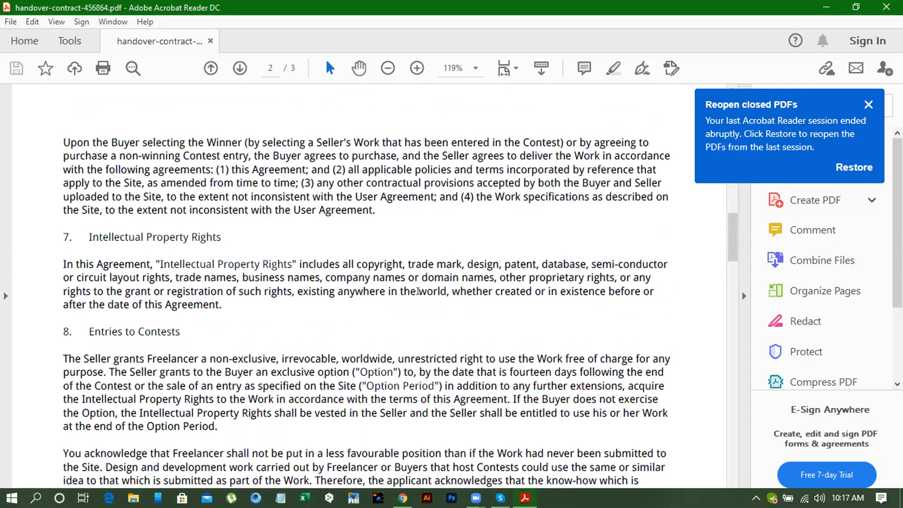
{"action": "scroll", "coordinate": [418, 291], "scroll_direction": "up", "scroll_amount": 6}
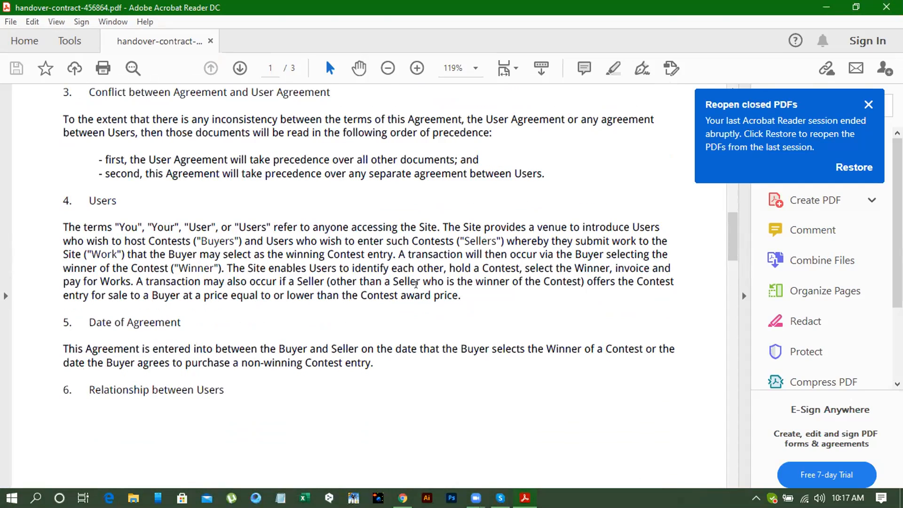
- Examine the remaining contract clauses from Intellectual Property Rights to General, then review the warranties, rights assignment and contest entries clauses again
{"action": "scroll", "coordinate": [416, 284], "scroll_direction": "down", "scroll_amount": 8}
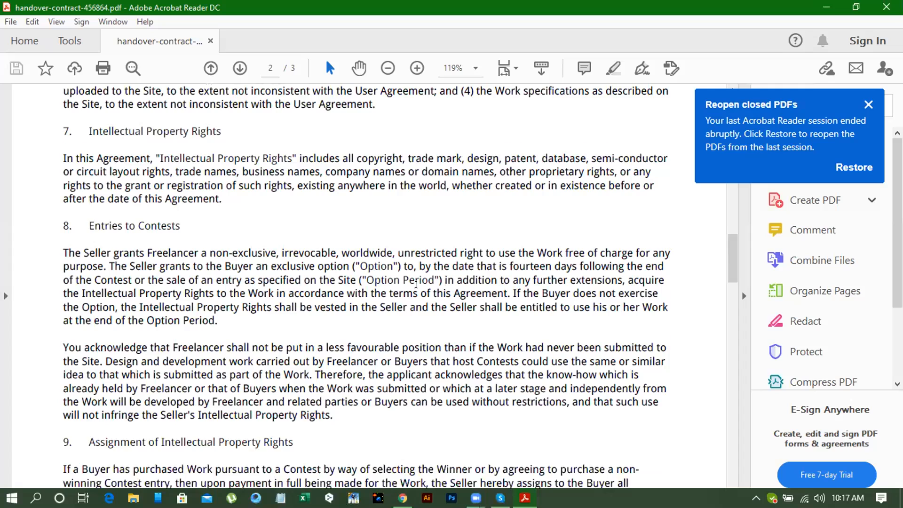
{"action": "scroll", "coordinate": [416, 283], "scroll_direction": "down", "scroll_amount": 1}
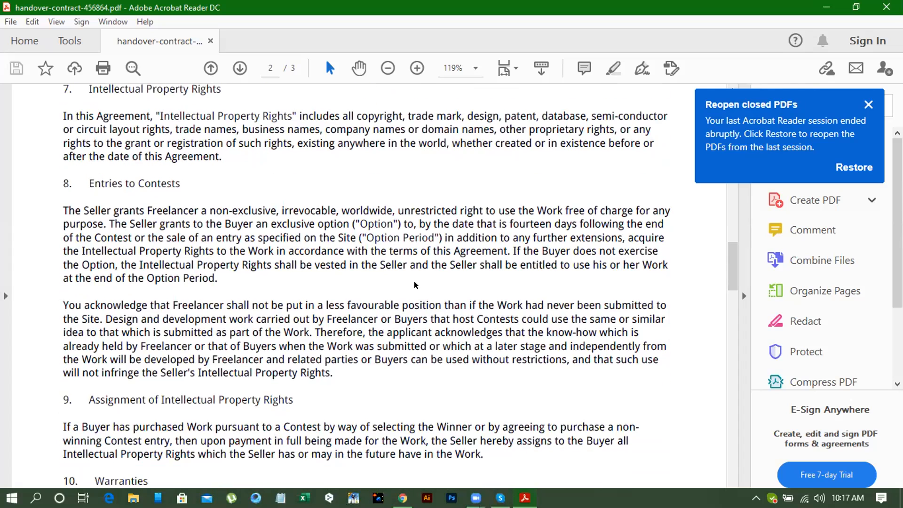
{"action": "scroll", "coordinate": [413, 281], "scroll_direction": "down", "scroll_amount": 2}
{"action": "scroll", "coordinate": [407, 282], "scroll_direction": "down", "scroll_amount": 6}
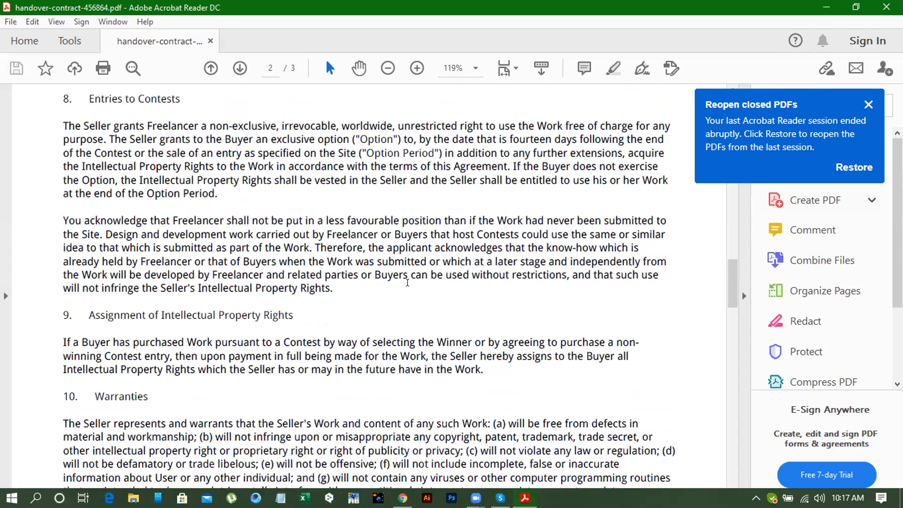
{"action": "scroll", "coordinate": [405, 285], "scroll_direction": "down", "scroll_amount": 3}
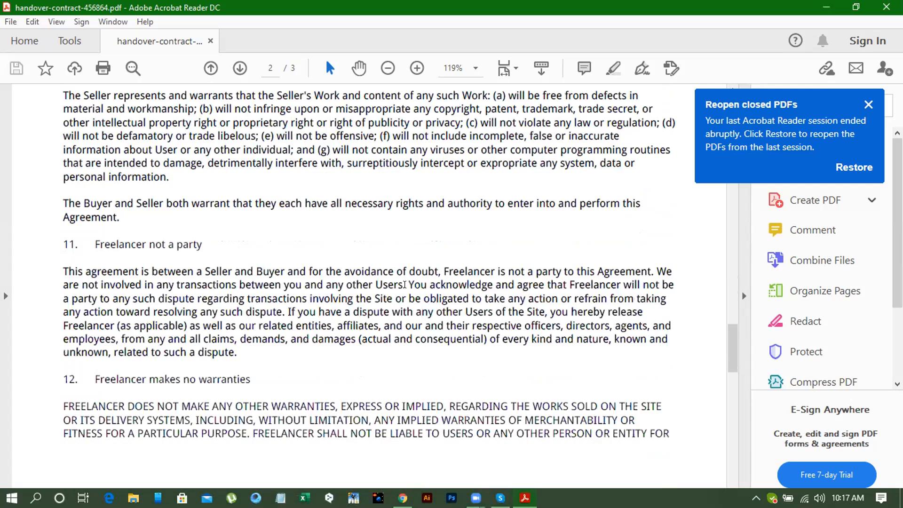
{"action": "scroll", "coordinate": [404, 285], "scroll_direction": "down", "scroll_amount": 1}
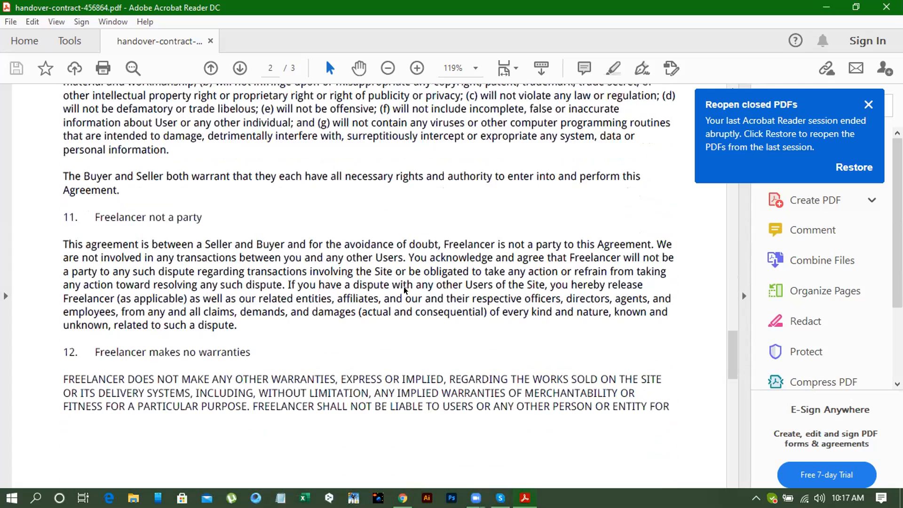
{"action": "scroll", "coordinate": [393, 272], "scroll_direction": "down", "scroll_amount": 12}
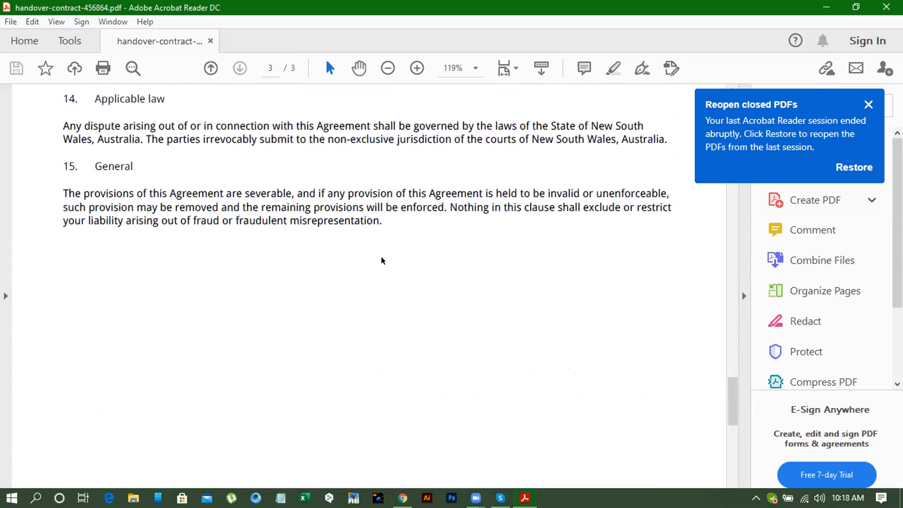
{"action": "scroll", "coordinate": [404, 272], "scroll_direction": "up", "scroll_amount": 3}
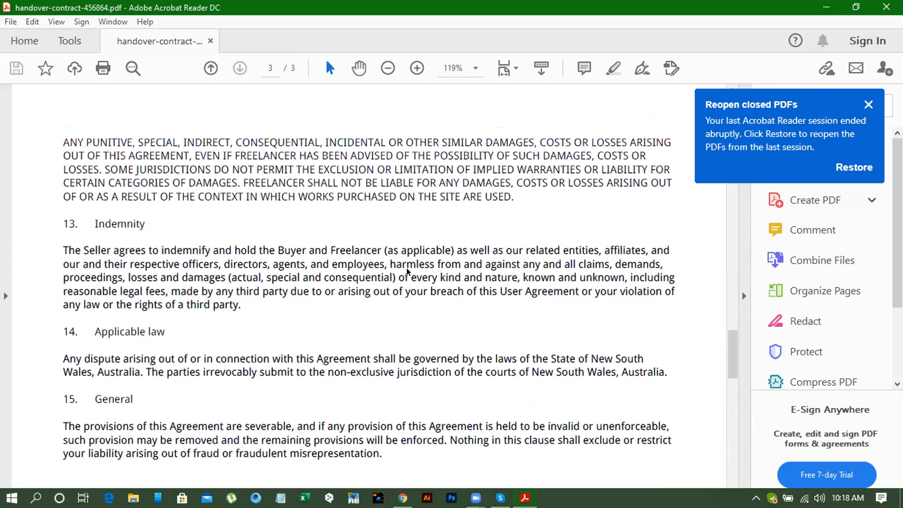
{"action": "scroll", "coordinate": [407, 267], "scroll_direction": "up", "scroll_amount": 8}
{"action": "scroll", "coordinate": [407, 267], "scroll_direction": "up", "scroll_amount": 5}
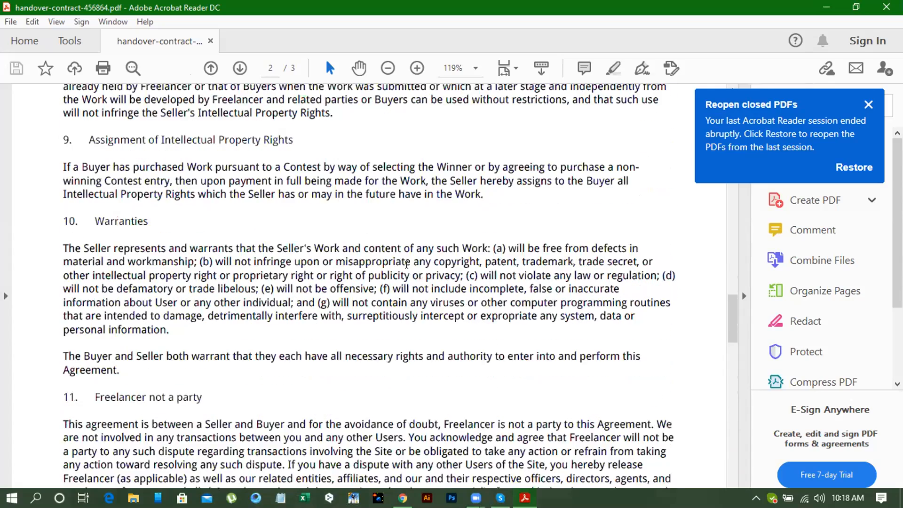
{"action": "scroll", "coordinate": [763, 8], "scroll_direction": "up", "scroll_amount": 5}
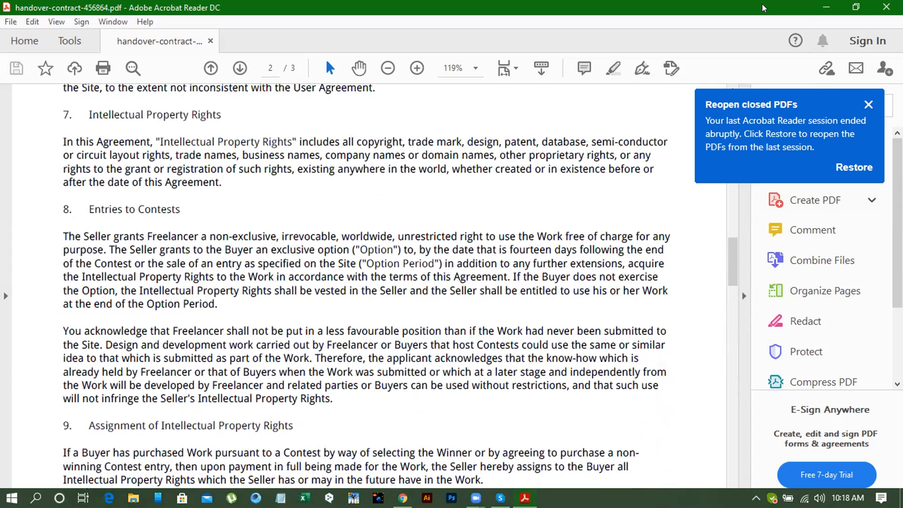
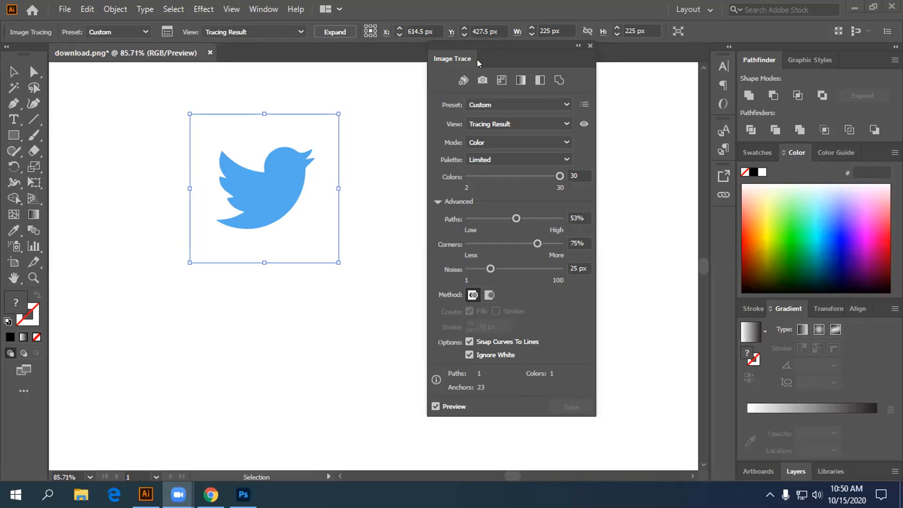
- Collapse the advanced Image Trace options and reposition the traced Twitter bird on the artboard
{"action": "left_click", "coordinate": [438, 197]}
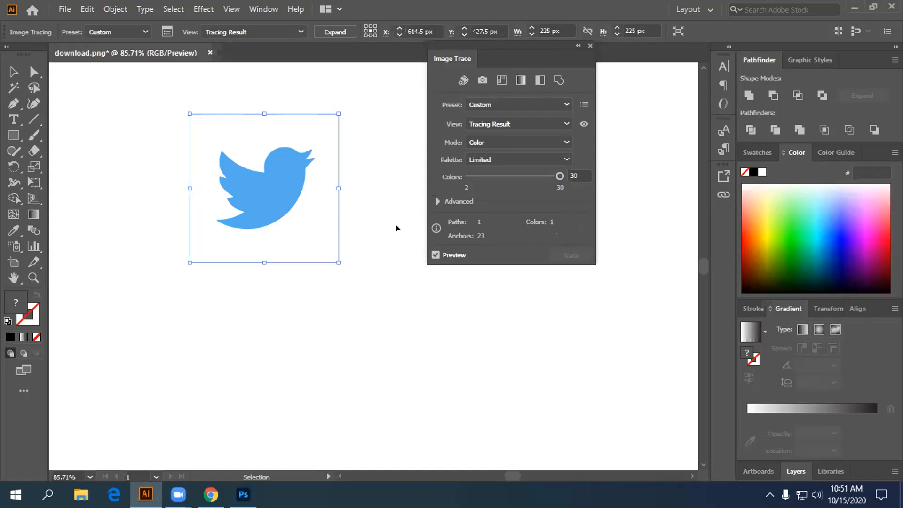
{"action": "mouse_move", "coordinate": [268, 195]}
{"action": "left_mouse_down"}
{"action": "mouse_move", "coordinate": [438, 340]}
{"action": "mouse_move", "coordinate": [323, 309]}
{"action": "left_mouse_up"}
{"action": "mouse_move", "coordinate": [302, 279]}
{"action": "left_mouse_down"}
{"action": "mouse_move", "coordinate": [289, 236]}
{"action": "mouse_move", "coordinate": [288, 256]}
{"action": "mouse_move", "coordinate": [339, 320]}
{"action": "mouse_move", "coordinate": [269, 276]}
{"action": "mouse_move", "coordinate": [266, 244]}
{"action": "mouse_move", "coordinate": [334, 453]}
{"action": "mouse_move", "coordinate": [238, 234]}
{"action": "left_mouse_up"}
- Draw a large white borderless rectangle over the traced Twitter bird and send it to the back
{"action": "left_click", "coordinate": [13, 135]}
{"action": "mouse_move", "coordinate": [82, 108]}
{"action": "left_mouse_down"}
{"action": "mouse_move", "coordinate": [168, 181]}
{"action": "mouse_move", "coordinate": [335, 352]}
{"action": "left_mouse_up"}
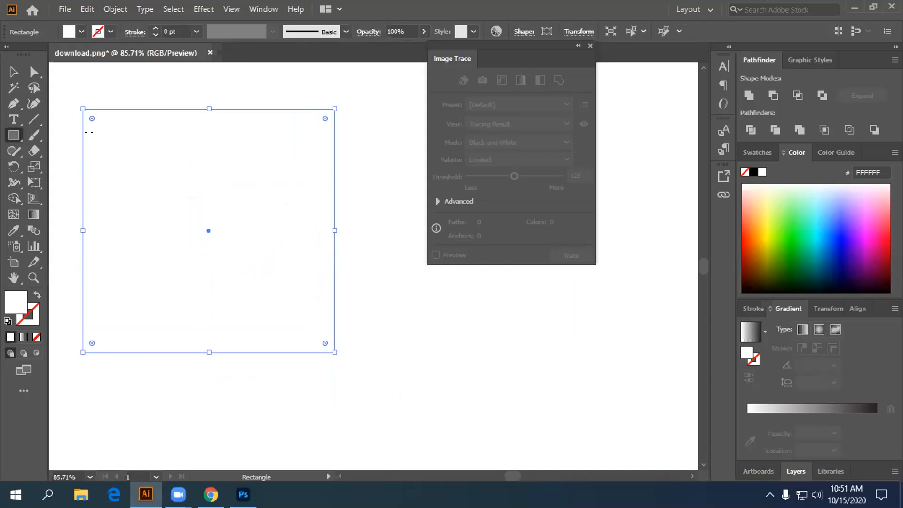
{"action": "left_click", "coordinate": [13, 79]}
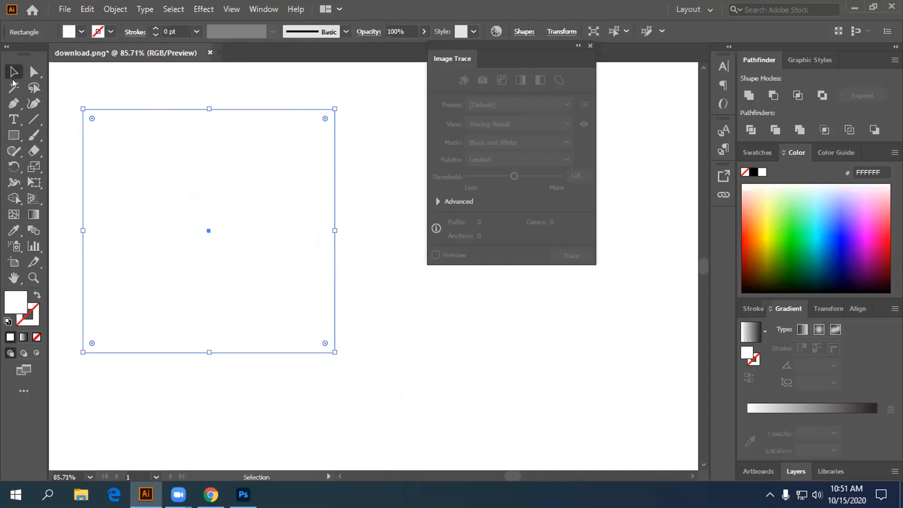
{"action": "right_click", "coordinate": [182, 210]}
{"action": "mouse_move", "coordinate": [287, 414]}
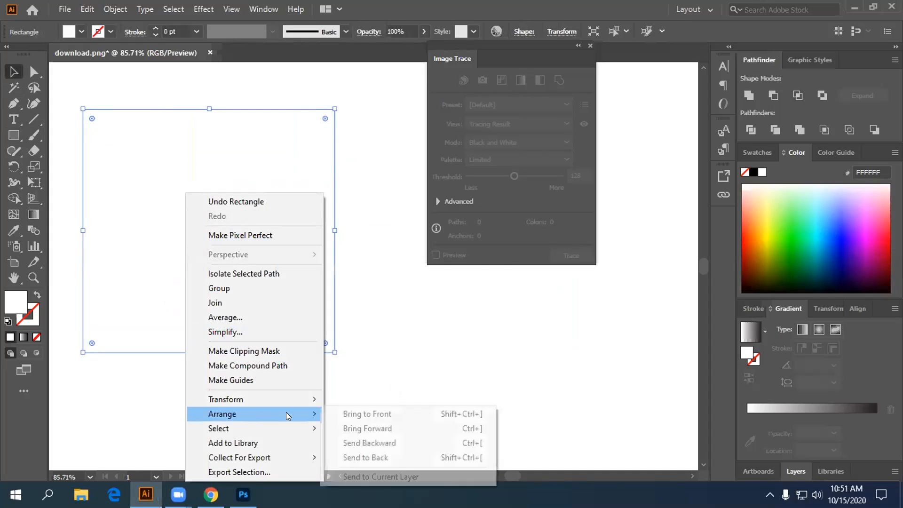
{"action": "left_click", "coordinate": [374, 409]}
{"action": "right_click", "coordinate": [207, 245]}
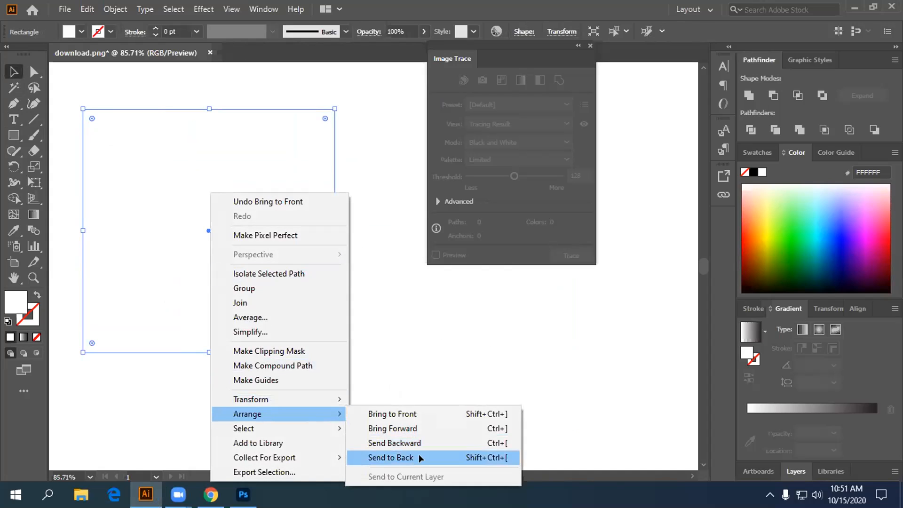
{"action": "left_click", "coordinate": [418, 453]}
- Fill the background rectangle with blue 008BC1, reposition the bird over it and select the rectangle
{"action": "left_click_drag", "start_coordinate": [842, 242], "coordinate": [818, 240]}
{"action": "mouse_move", "coordinate": [264, 233]}
{"action": "left_mouse_down"}
{"action": "mouse_move", "coordinate": [266, 269]}
{"action": "mouse_move", "coordinate": [234, 201]}
{"action": "mouse_move", "coordinate": [288, 286]}
{"action": "mouse_move", "coordinate": [346, 289]}
{"action": "left_mouse_up"}
{"action": "mouse_move", "coordinate": [424, 333]}
{"action": "left_mouse_down"}
{"action": "mouse_move", "coordinate": [429, 342]}
{"action": "mouse_move", "coordinate": [353, 316]}
{"action": "mouse_move", "coordinate": [366, 321]}
{"action": "mouse_move", "coordinate": [308, 263]}
{"action": "mouse_move", "coordinate": [240, 220]}
{"action": "left_mouse_up"}
{"action": "left_click", "coordinate": [323, 199]}
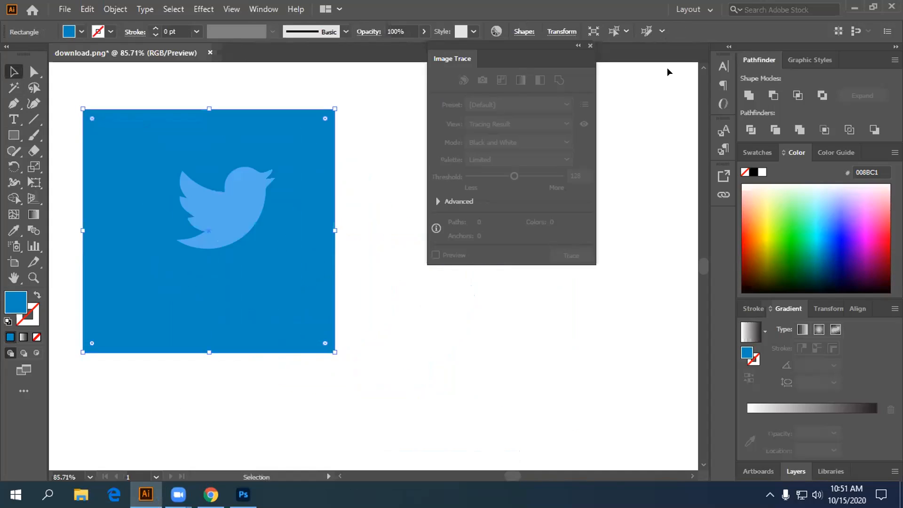
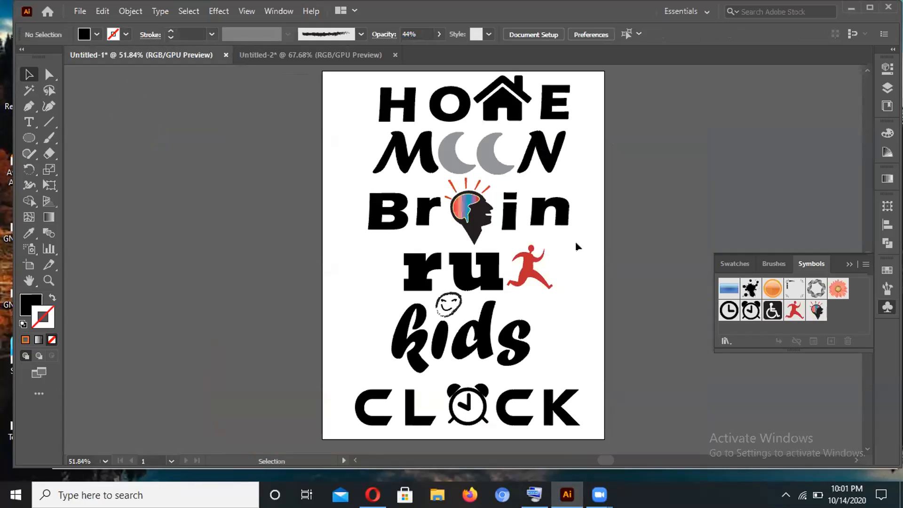
{"action": "left_click", "coordinate": [517, 285]}
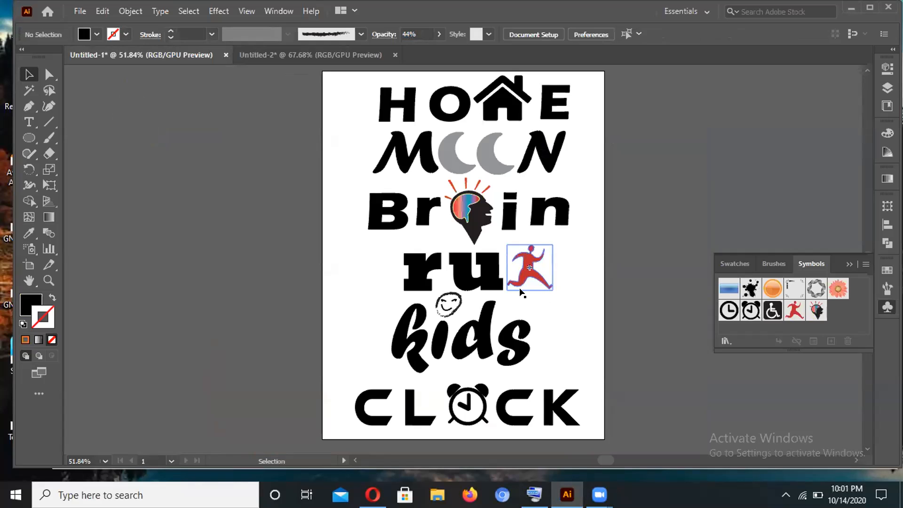
{"action": "left_click", "coordinate": [554, 313]}
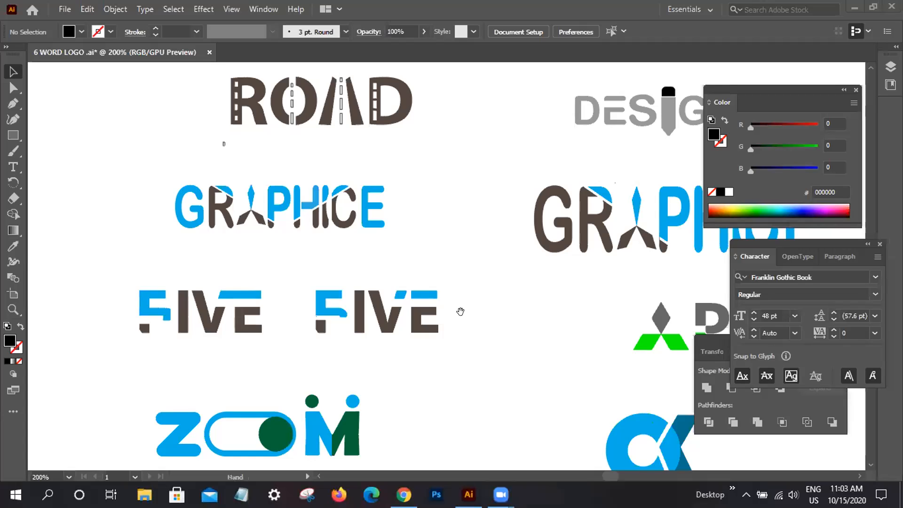
- Examine the word logos in 6 WORD LOGO.ai, from the ROAD, FIVE and ZOOM designs across to GRAPHICE, APU and the CK monogram
{"action": "left_click", "coordinate": [455, 310]}
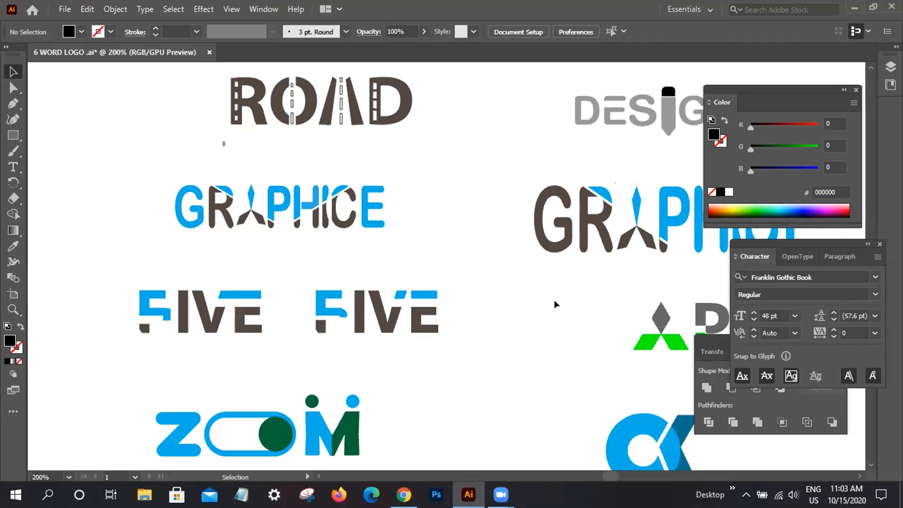
{"action": "key", "text": "space"}
{"action": "left_click_drag", "start_coordinate": [506, 325], "coordinate": [538, 298]}
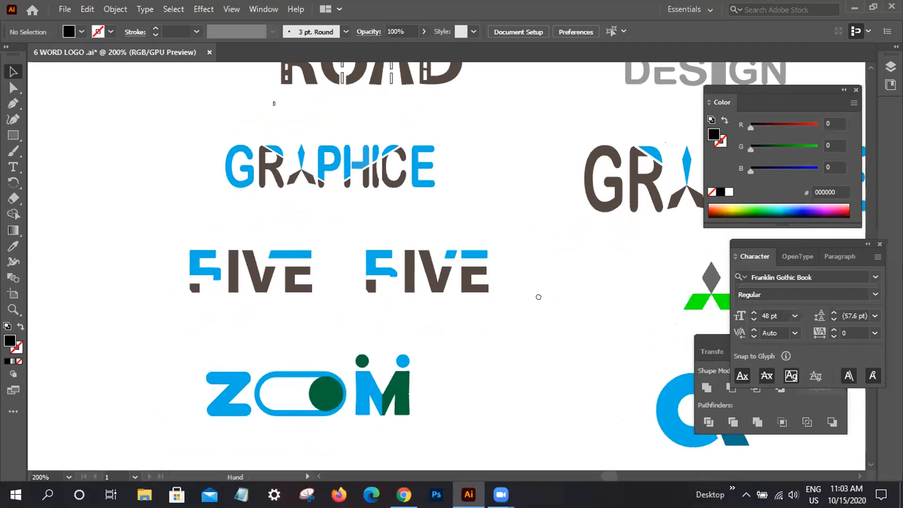
{"action": "key", "text": "space"}
{"action": "left_click_drag", "start_coordinate": [517, 347], "coordinate": [369, 345]}
{"action": "key", "text": "space"}
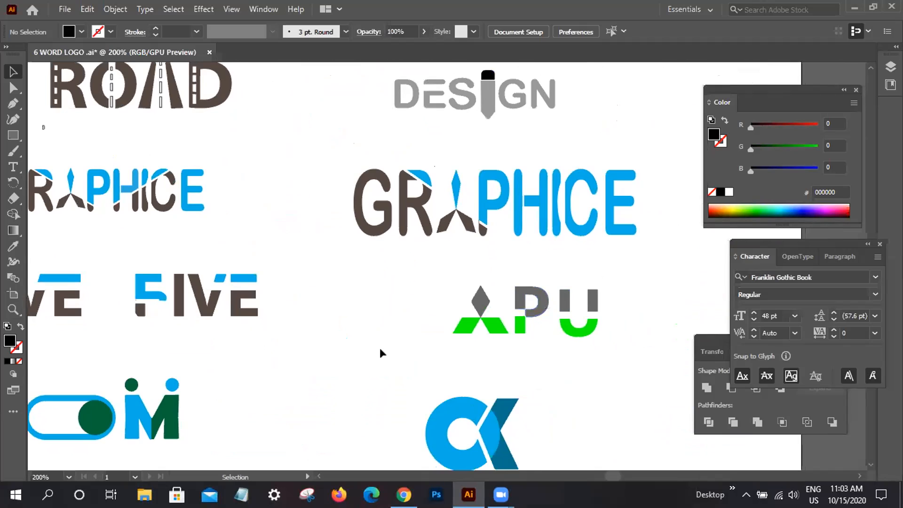
{"action": "key", "text": "space"}
{"action": "left_click_drag", "start_coordinate": [554, 358], "coordinate": [576, 318]}
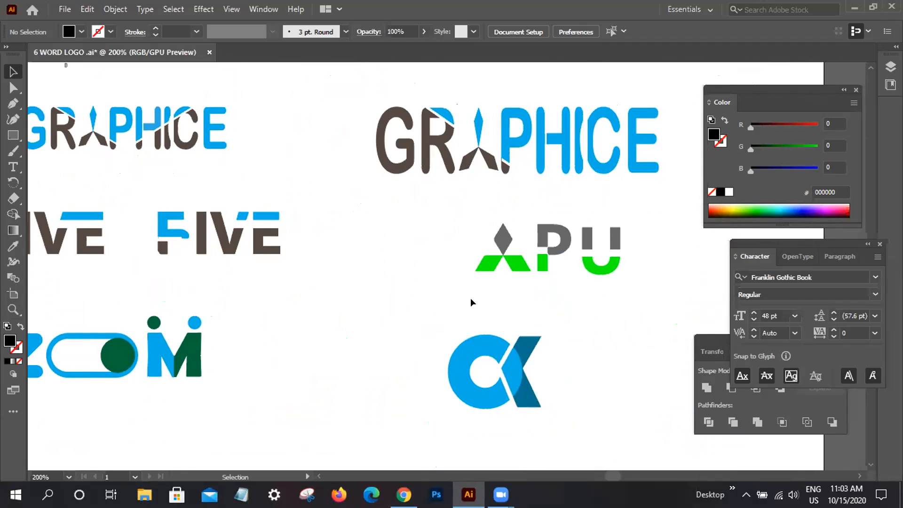
{"action": "key", "text": "space"}
{"action": "left_click_drag", "start_coordinate": [471, 312], "coordinate": [471, 296]}
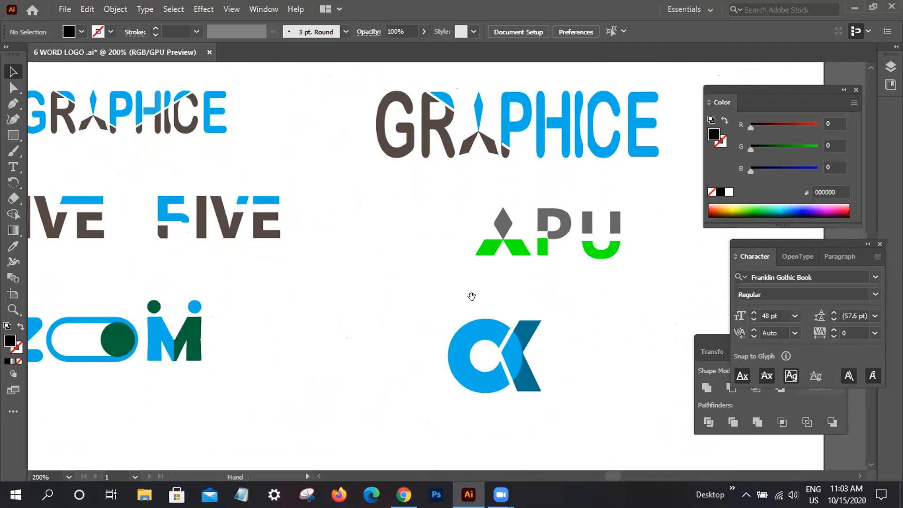
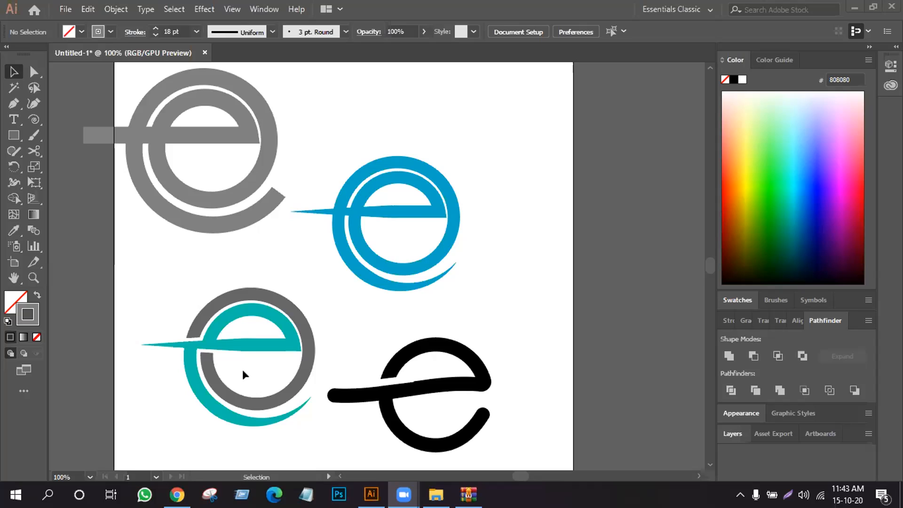
{"action": "left_click", "coordinate": [33, 119]}
{"action": "left_click_drag", "start_coordinate": [502, 115], "coordinate": [551, 210]}
{"action": "scroll", "coordinate": [541, 212], "scroll_direction": "up", "scroll_amount": 3}
{"action": "left_click", "coordinate": [14, 72]}
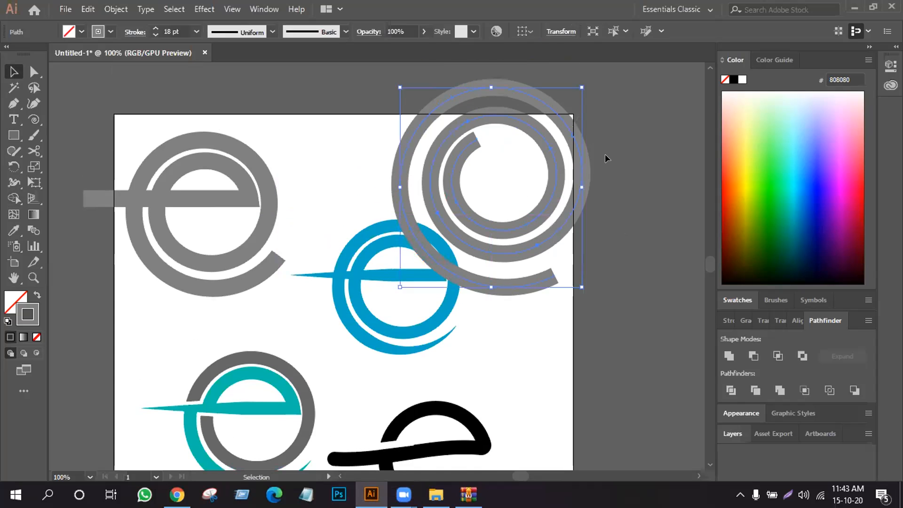
{"action": "left_click", "coordinate": [593, 157]}
{"action": "left_click", "coordinate": [582, 172]}
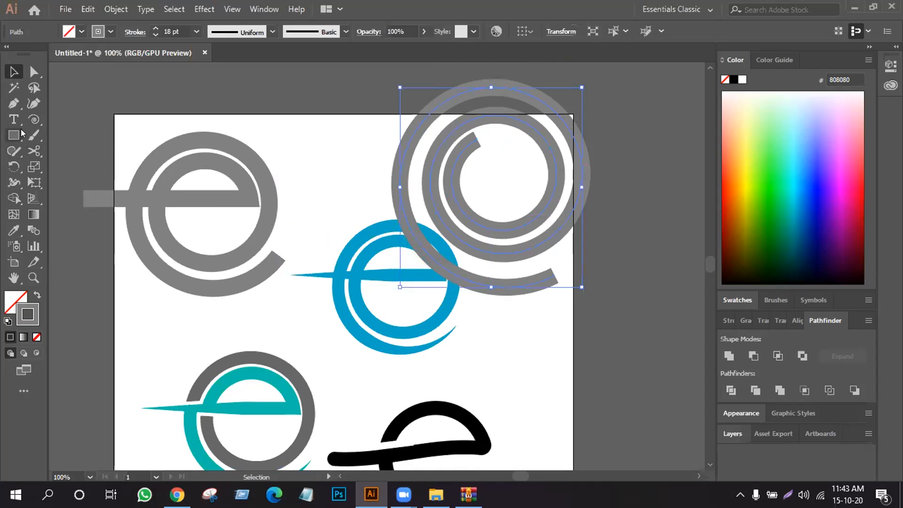
{"action": "left_click_drag", "start_coordinate": [25, 119], "coordinate": [71, 119]}
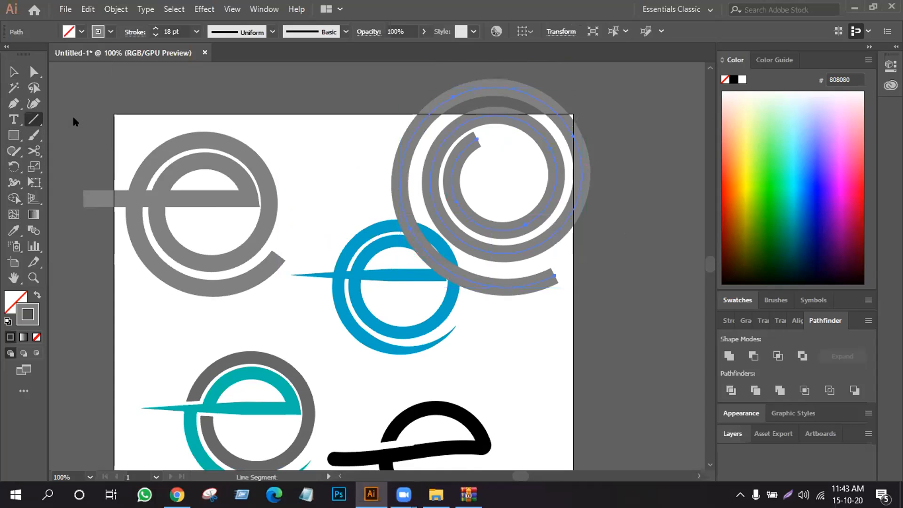
{"action": "left_click", "coordinate": [13, 71]}
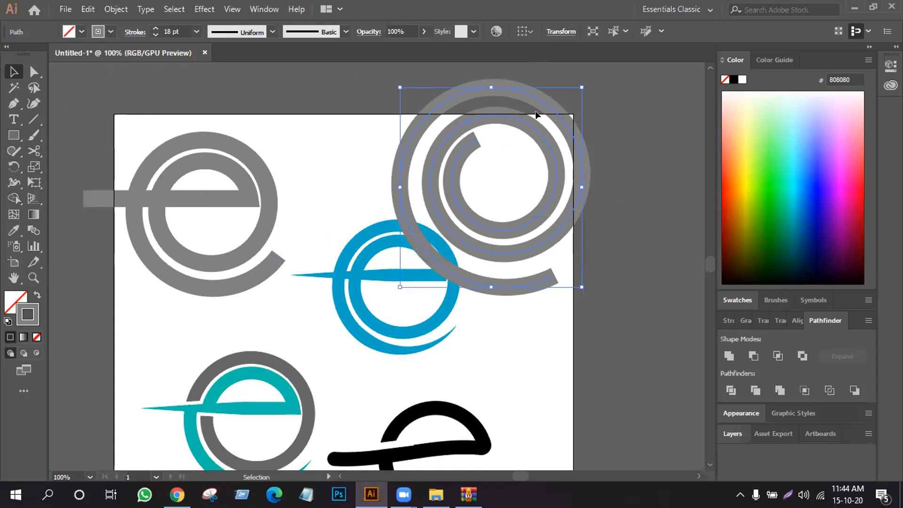
{"action": "key", "text": "Delete"}
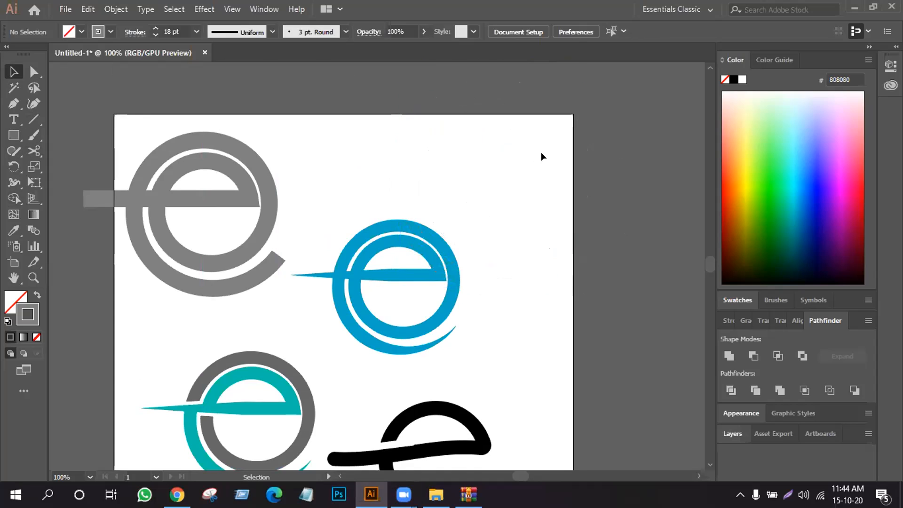
- Shrink all four e logos together and move them off the artboard, beside its upper right edge
{"action": "scroll", "coordinate": [533, 141], "scroll_direction": "down", "scroll_amount": 2}
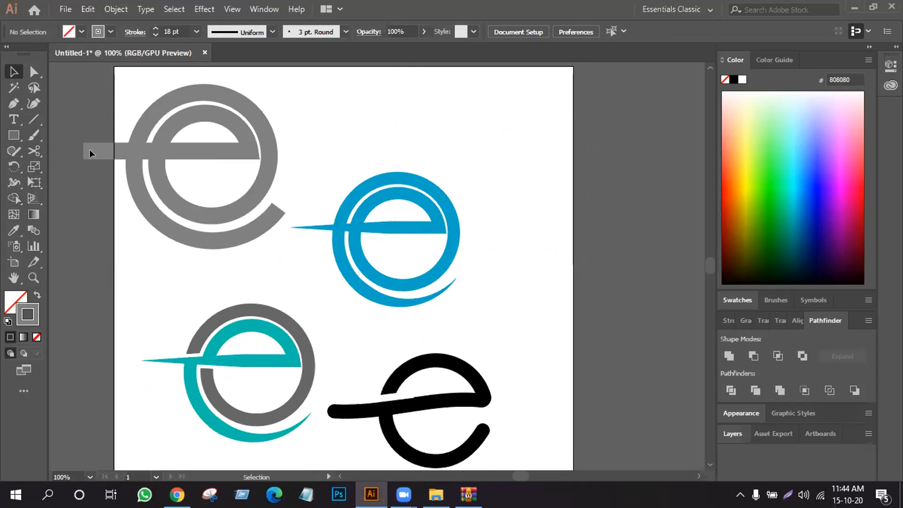
{"action": "scroll", "coordinate": [592, 436], "scroll_direction": "left", "scroll_amount": 1}
{"action": "key", "text": "ctrl+a"}
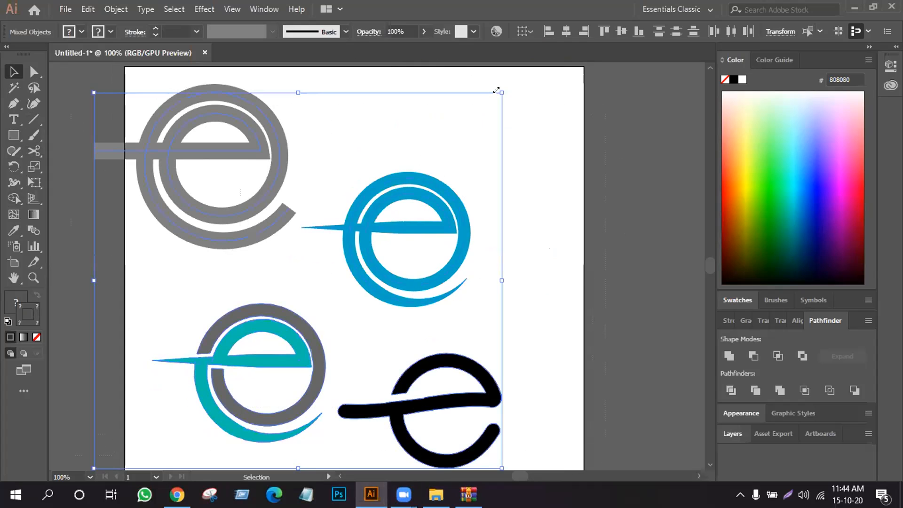
{"action": "left_click_drag", "start_coordinate": [497, 89], "coordinate": [338, 242]}
{"action": "left_click_drag", "start_coordinate": [318, 271], "coordinate": [683, 130]}
{"action": "left_click", "coordinate": [185, 185]}
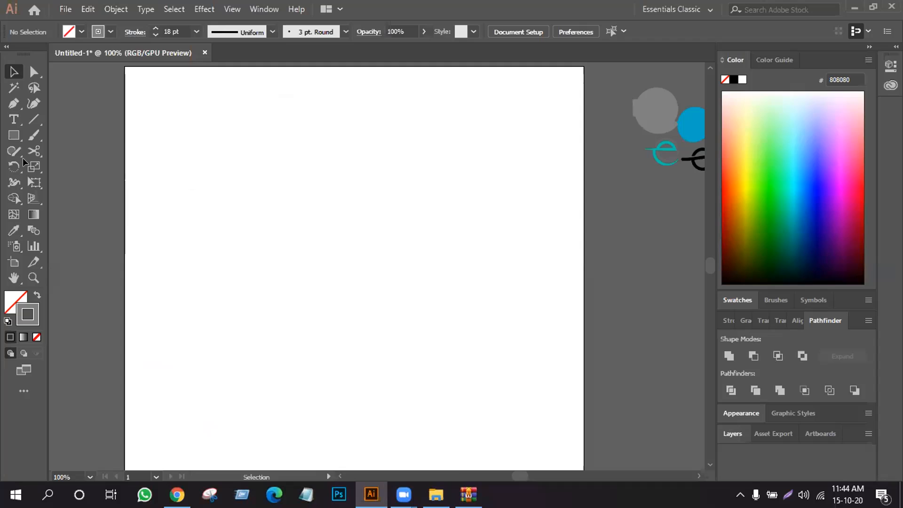
- Add the text SLICE in the upper middle of the artboard, set in Nexa Bold at 72 pt
{"action": "left_click", "coordinate": [13, 118]}
{"action": "key", "text": "t"}
{"action": "left_click", "coordinate": [239, 211]}
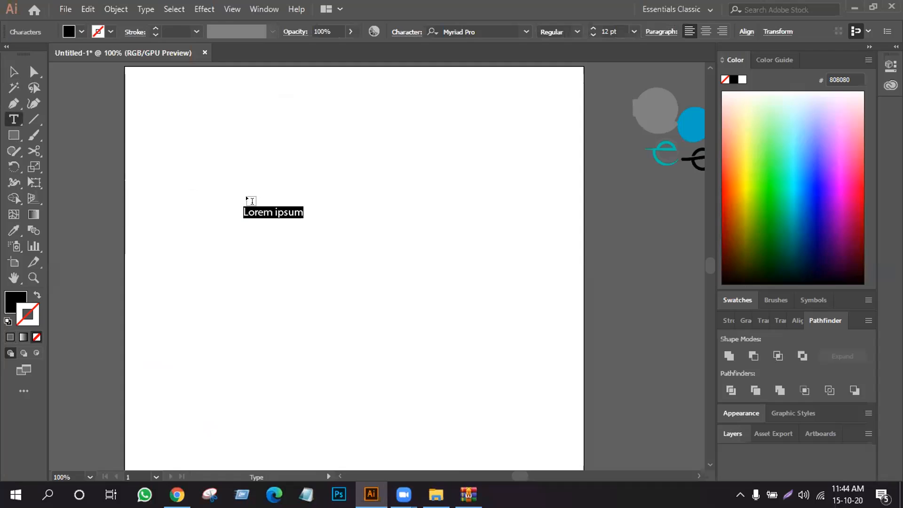
{"action": "left_click", "coordinate": [495, 27]}
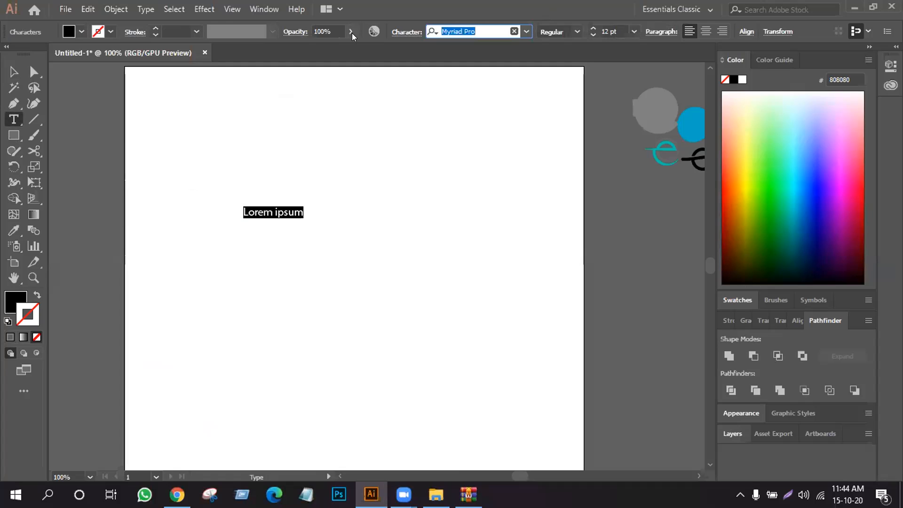
{"action": "type", "text": "N"}
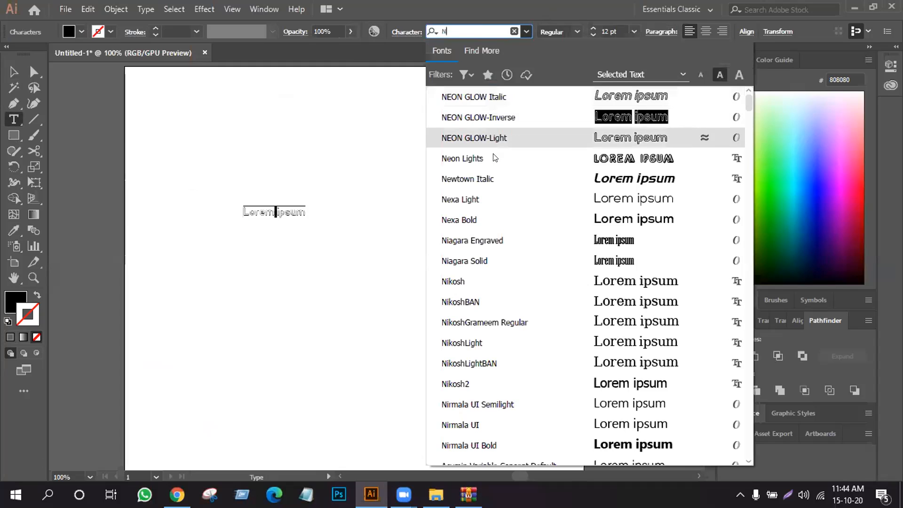
{"action": "left_click", "coordinate": [465, 222]}
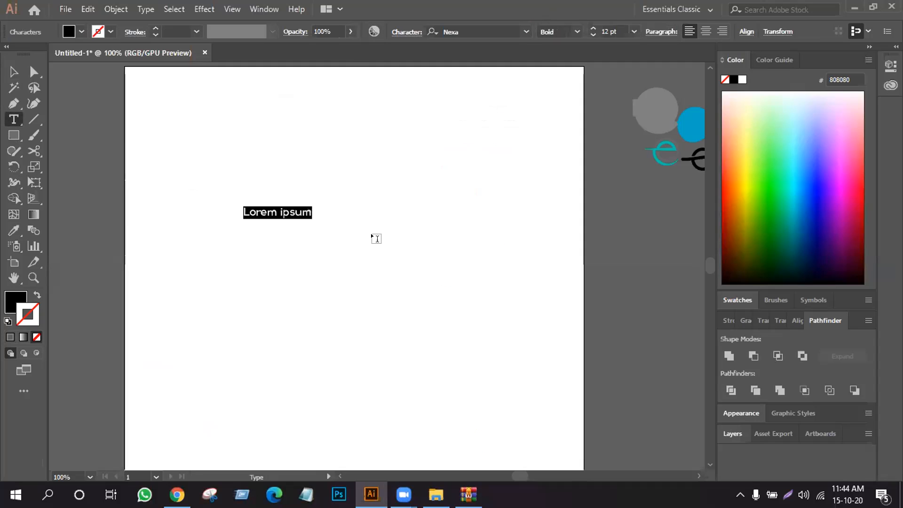
{"action": "type", "text": "SLI"}
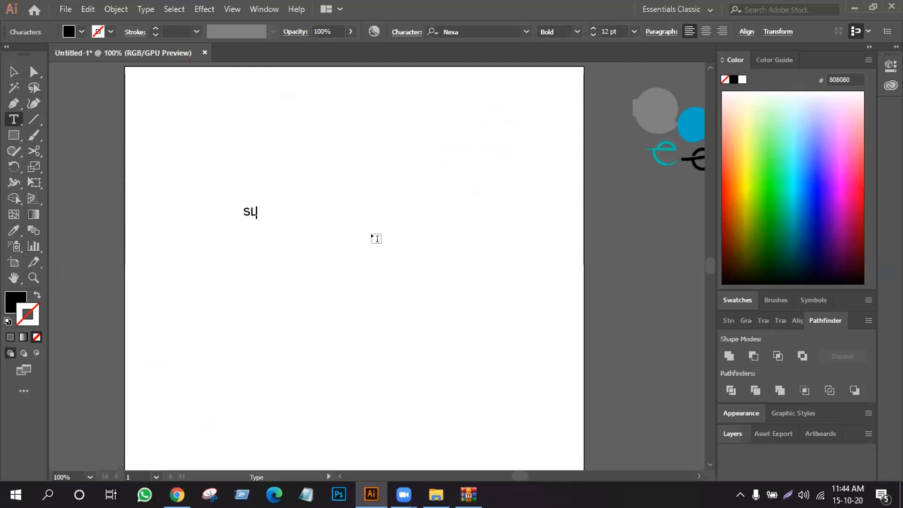
{"action": "type", "text": "CE"}
{"action": "key", "text": "ctrl+a"}
{"action": "left_click", "coordinate": [633, 31]}
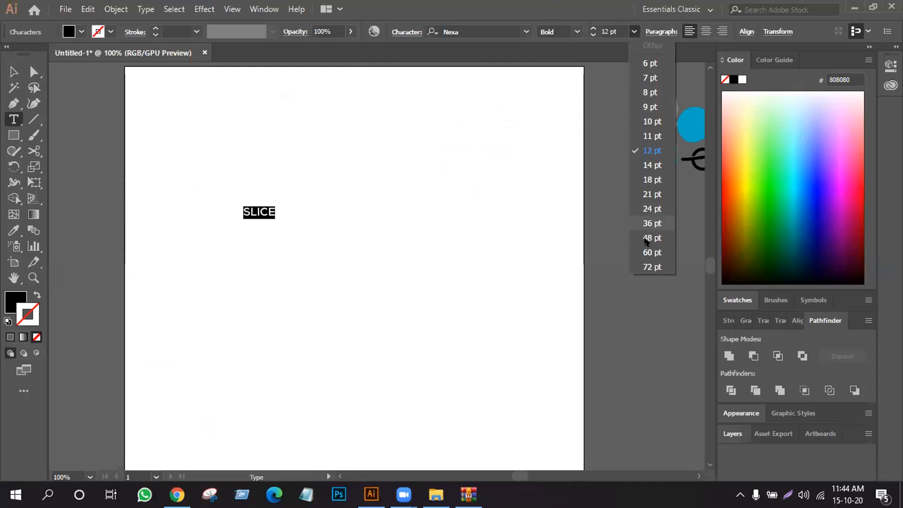
{"action": "left_click", "coordinate": [652, 267]}
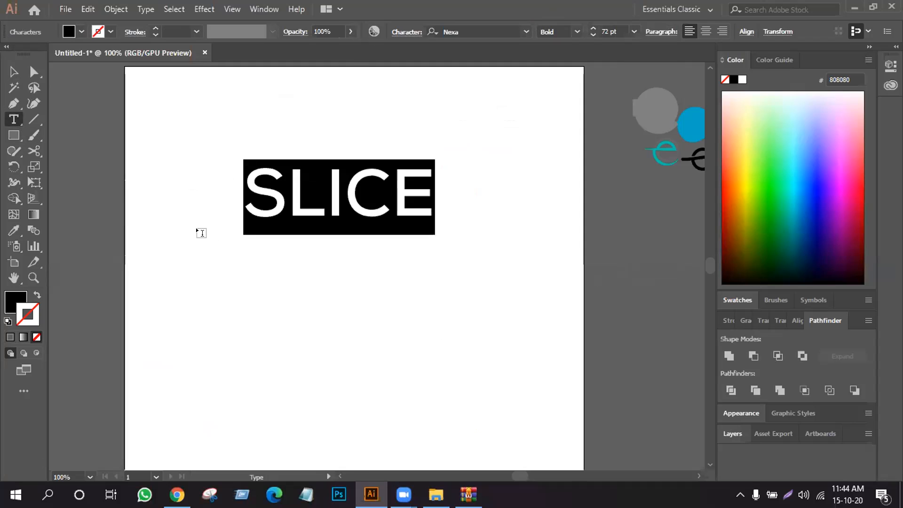
- Add the lowercase text hide as a separate text object below SLICE
{"action": "left_click", "coordinate": [303, 342]}
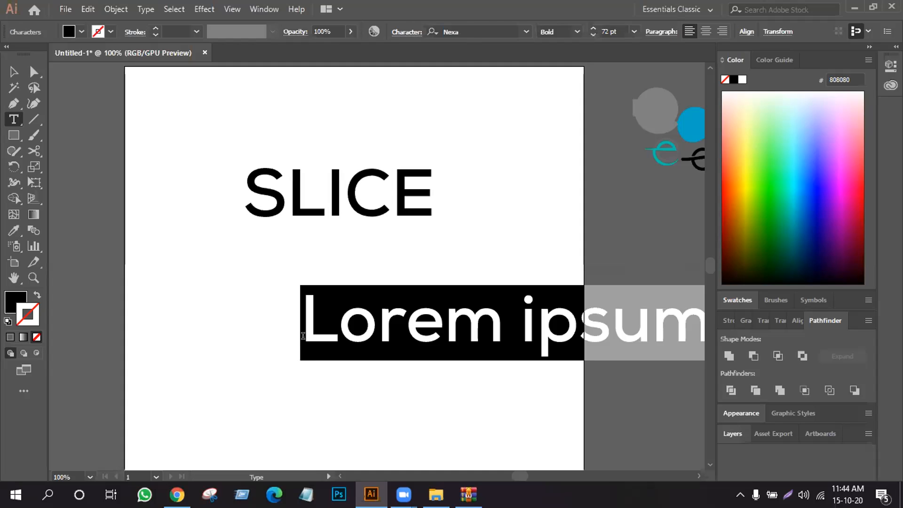
{"action": "key", "text": "BackSpace"}
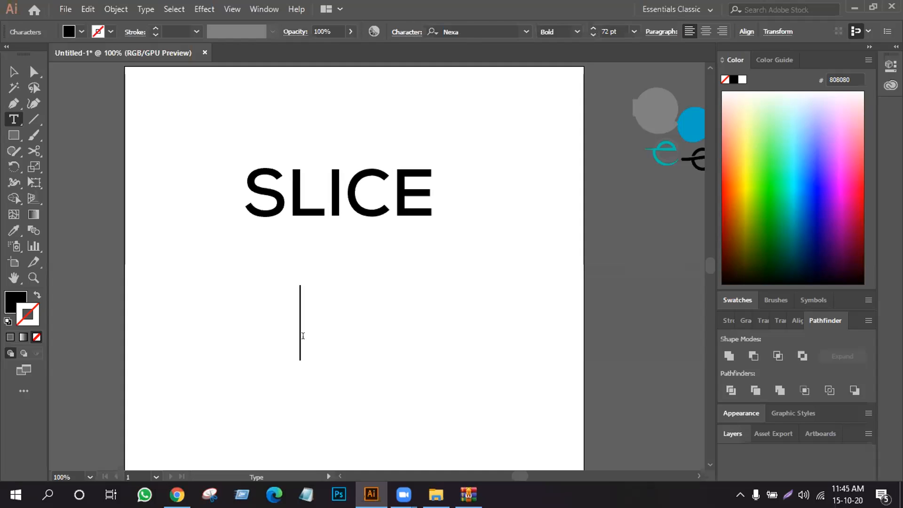
{"action": "type", "text": "HIDE"}
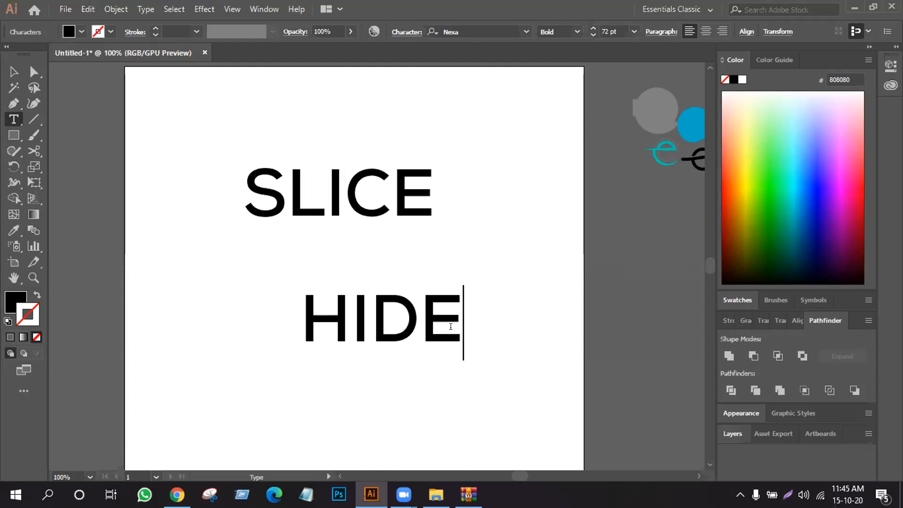
{"action": "key", "text": "BackSpace"}
{"action": "key", "text": "BackSpace"}
{"action": "key", "text": "BackSpace"}
{"action": "key", "text": "BackSpace"}
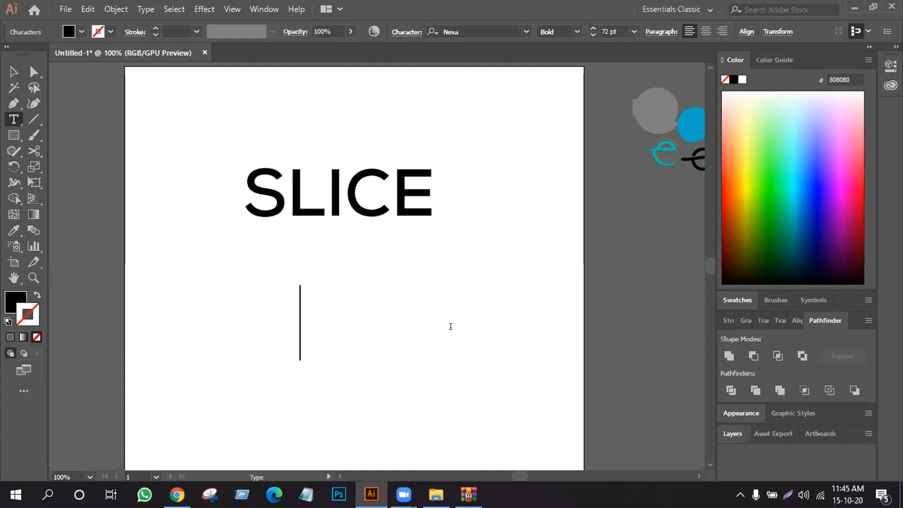
{"action": "type", "text": "hi"}
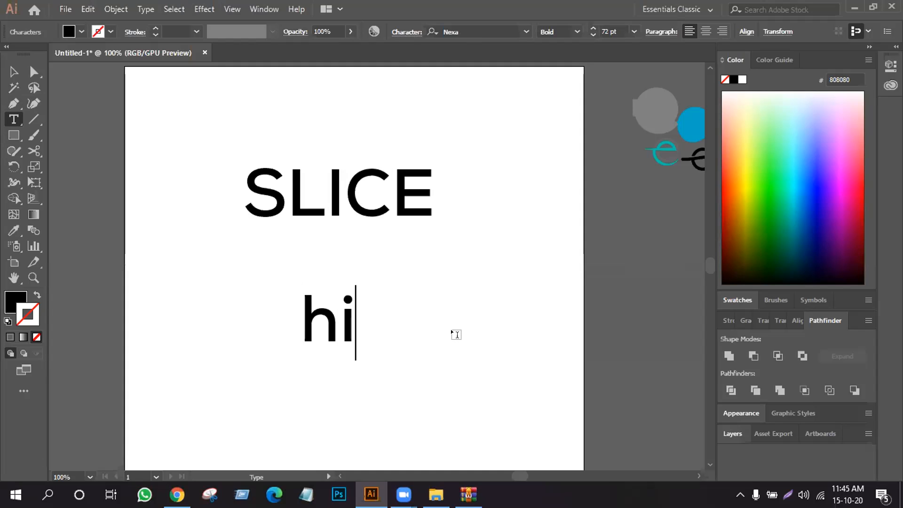
{"action": "type", "text": "de"}
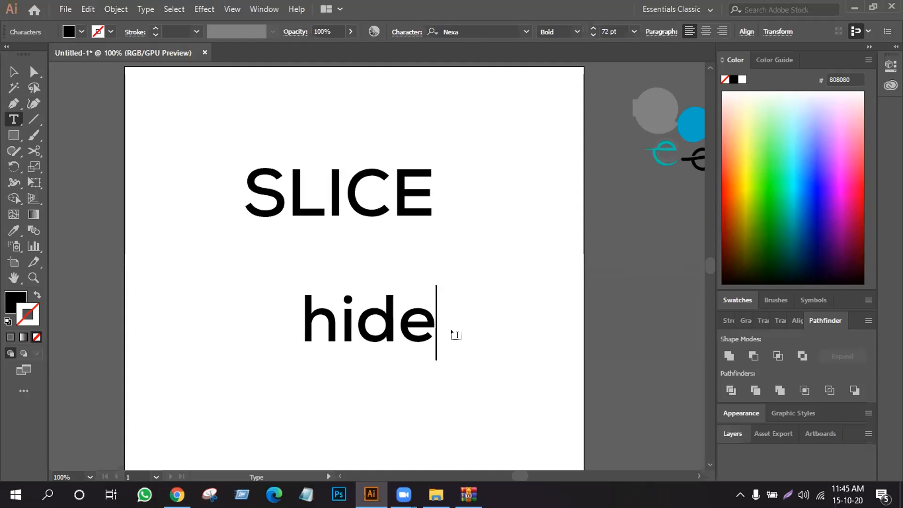
- Convert the SLICE text to outlines and move the hide text off the artboard to the right
{"action": "left_click", "coordinate": [13, 71]}
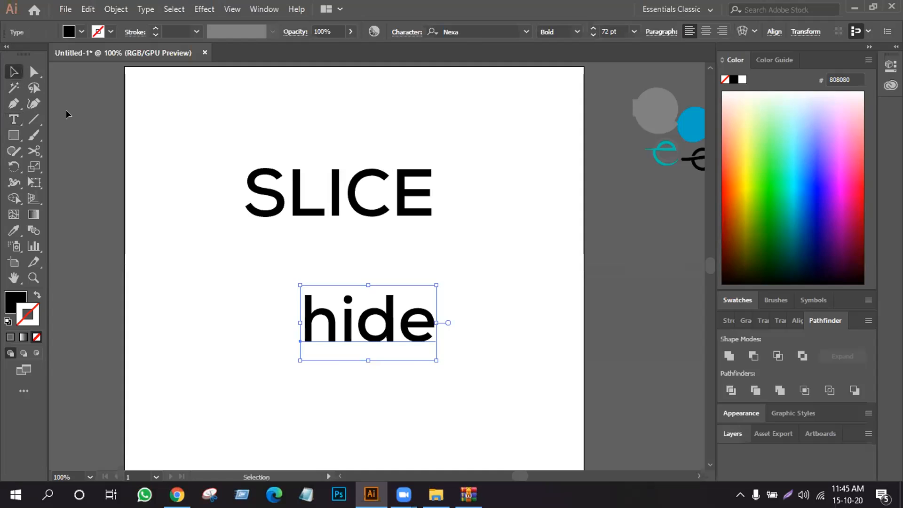
{"action": "left_click", "coordinate": [379, 210]}
{"action": "right_click", "coordinate": [377, 206]}
{"action": "left_click", "coordinate": [424, 298]}
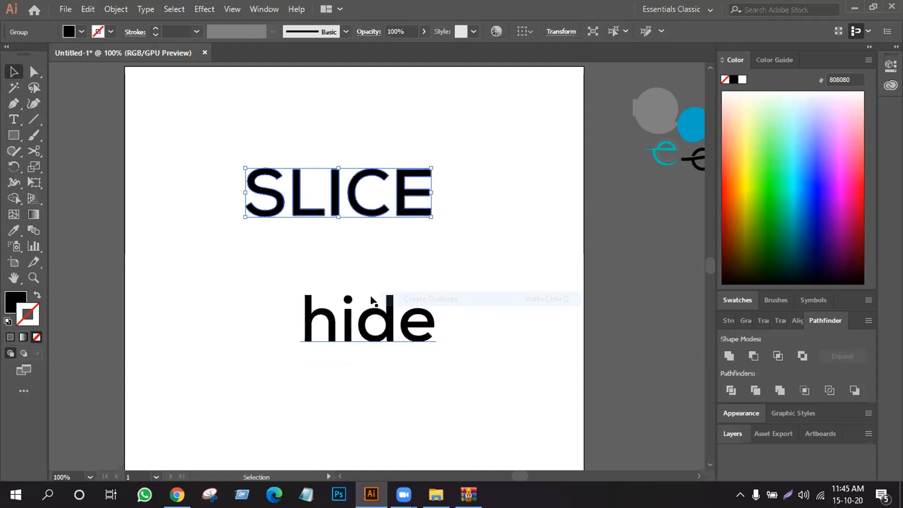
{"action": "left_click_drag", "start_coordinate": [372, 333], "coordinate": [640, 313]}
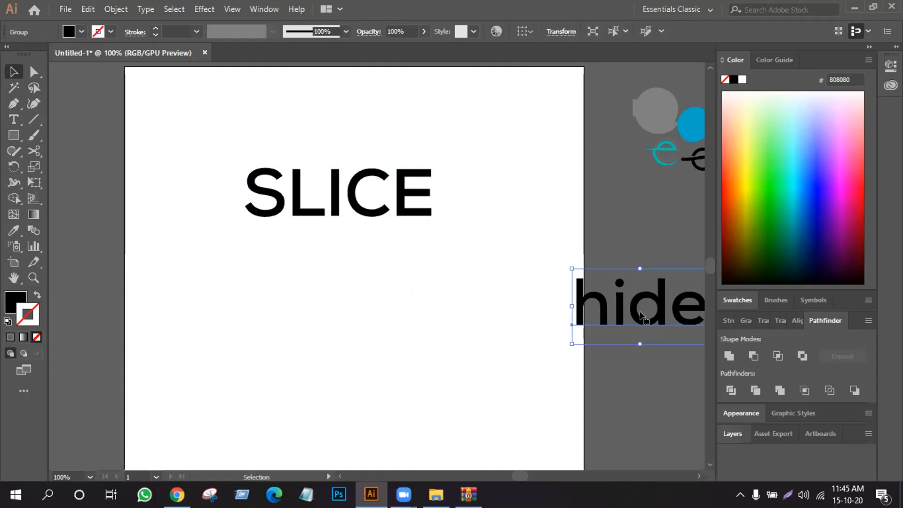
{"action": "left_click", "coordinate": [625, 417]}
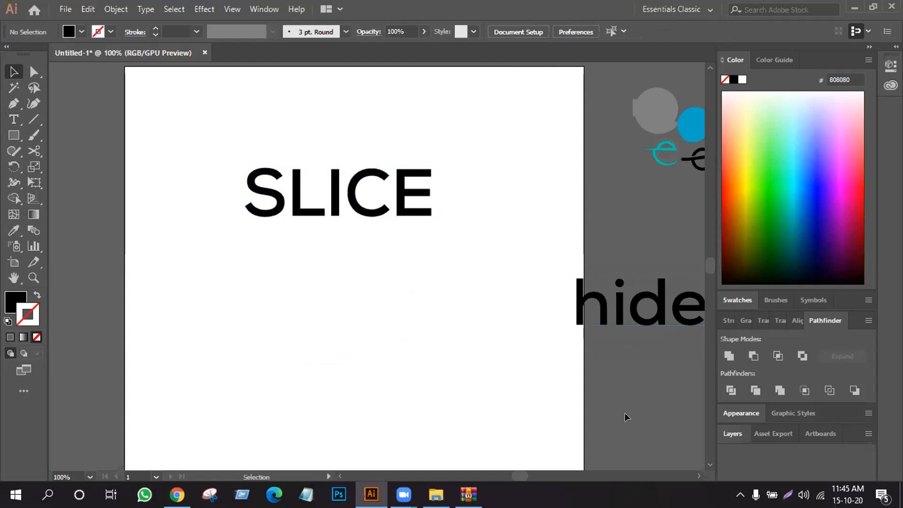
- Enlarge the SLICE lettering proportionally from its center and shift it slightly down and left on the artboard
{"action": "left_click", "coordinate": [361, 210]}
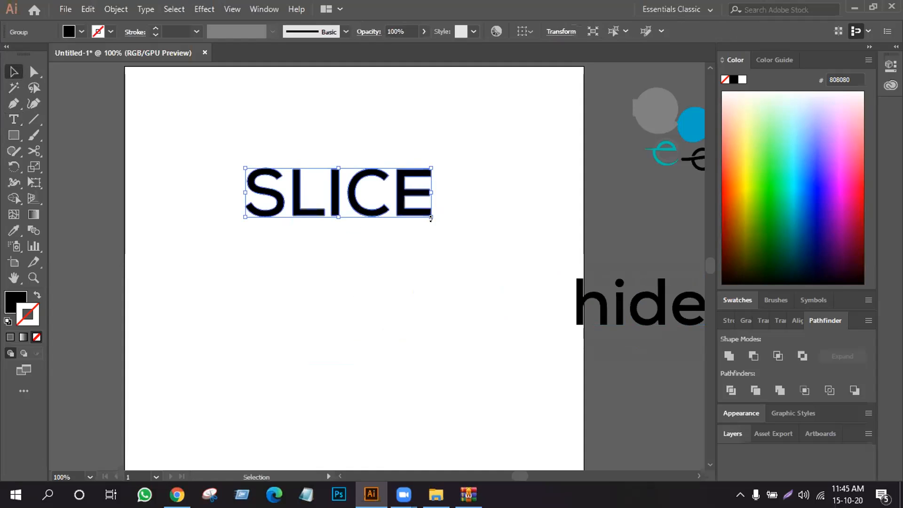
{"action": "left_click_drag", "start_coordinate": [429, 216], "coordinate": [489, 318]}
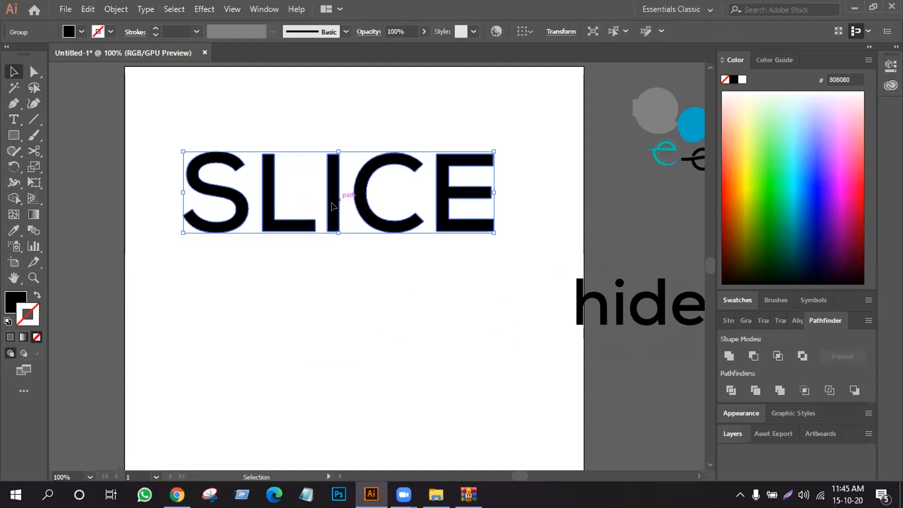
{"action": "left_click_drag", "start_coordinate": [337, 197], "coordinate": [315, 226]}
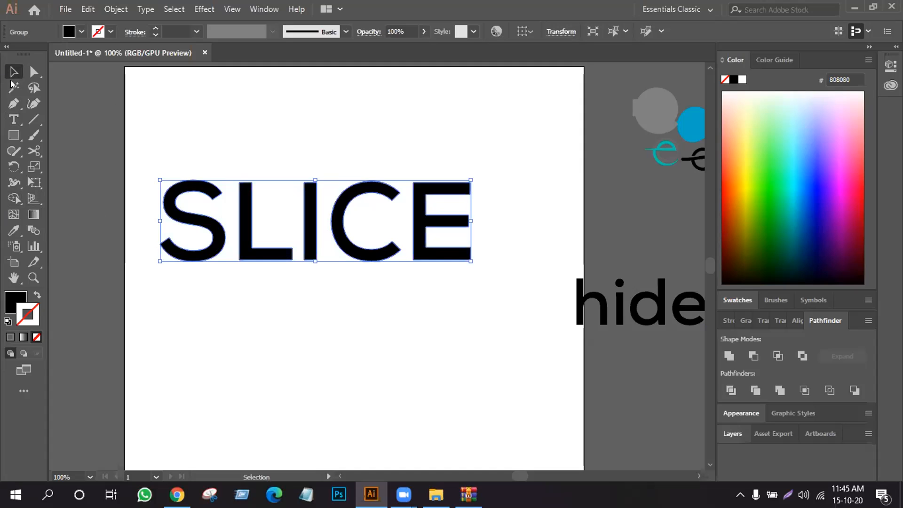
{"action": "left_click", "coordinate": [32, 294]}
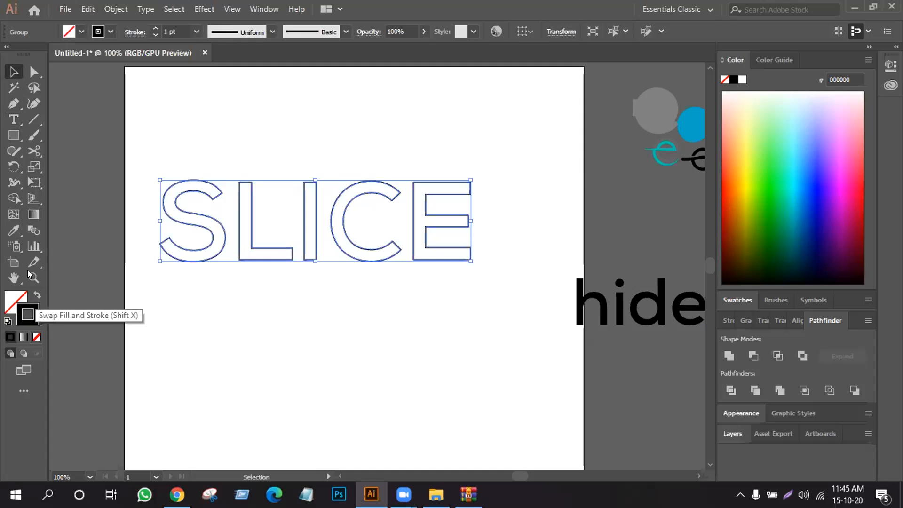
{"action": "left_click", "coordinate": [34, 120]}
{"action": "left_click", "coordinate": [14, 72]}
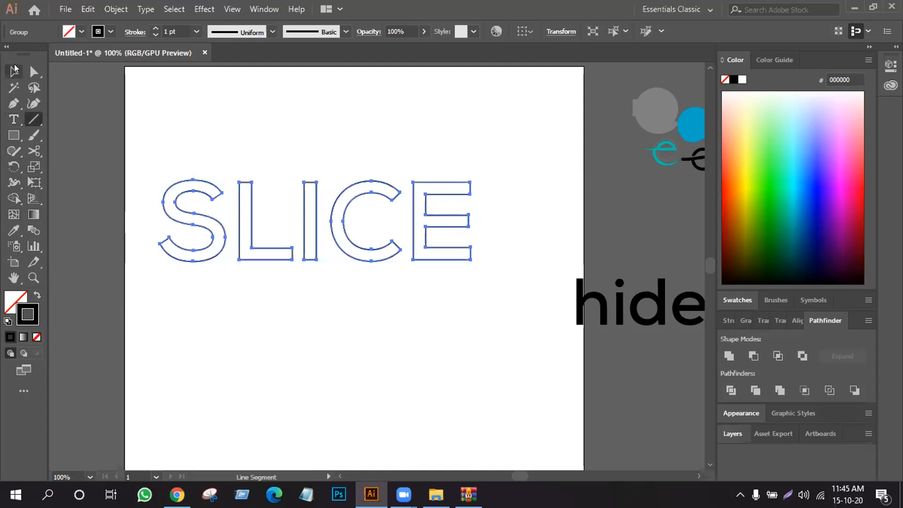
{"action": "key", "text": "shift+x"}
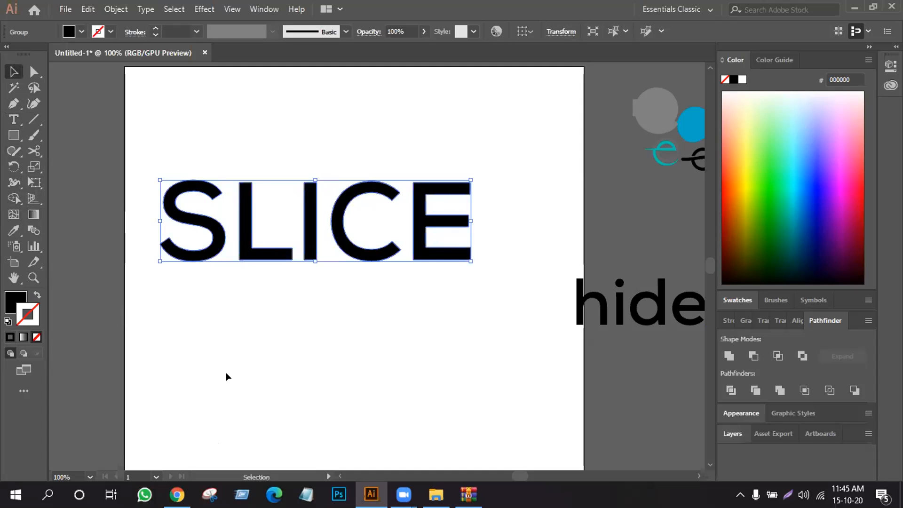
{"action": "left_click", "coordinate": [227, 373]}
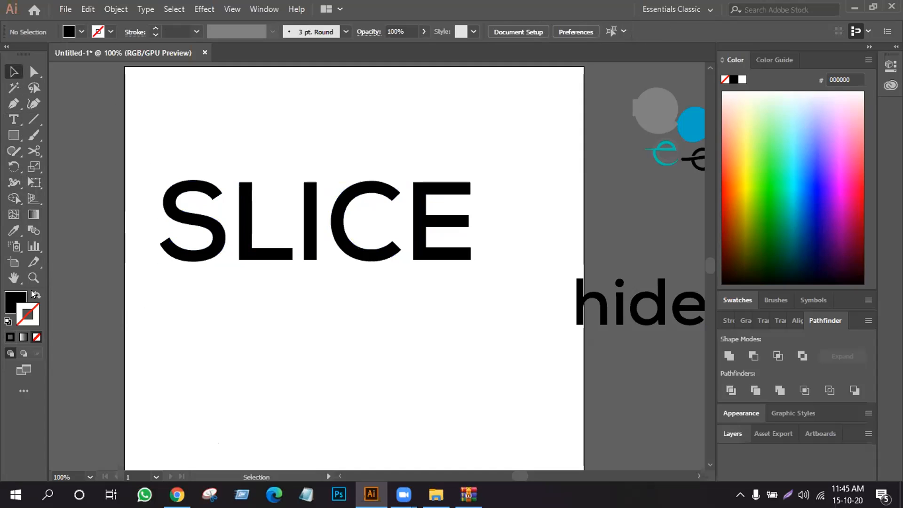
- Draw a black 1 pt diagonal line without fill across SLICE, rising from below the S to beyond the top of the E
{"action": "left_click", "coordinate": [34, 293]}
{"action": "left_click", "coordinate": [33, 119]}
{"action": "left_click_drag", "start_coordinate": [104, 259], "coordinate": [597, 161]}
{"action": "left_click", "coordinate": [11, 73]}
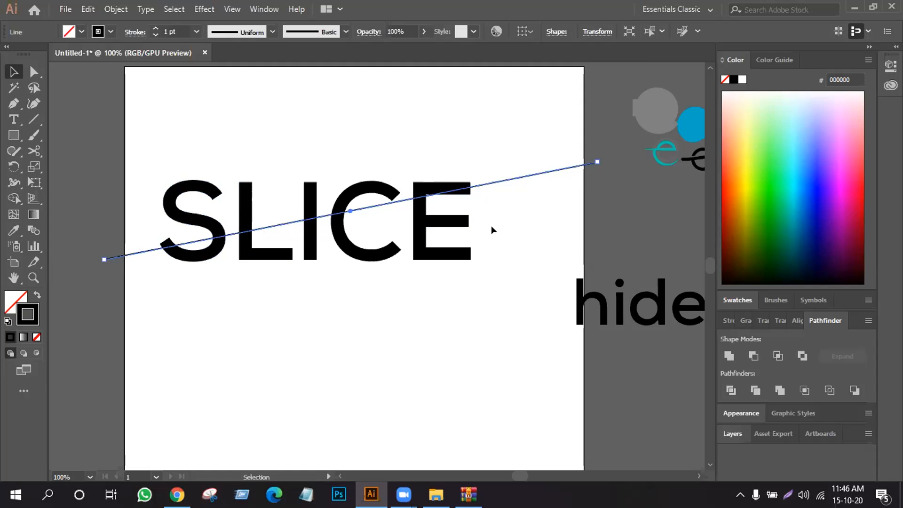
- With the Shape Builder, fill every part of the SLICE letters below the diagonal line with yellow F1F900
{"action": "left_click_drag", "start_coordinate": [131, 132], "coordinate": [492, 338]}
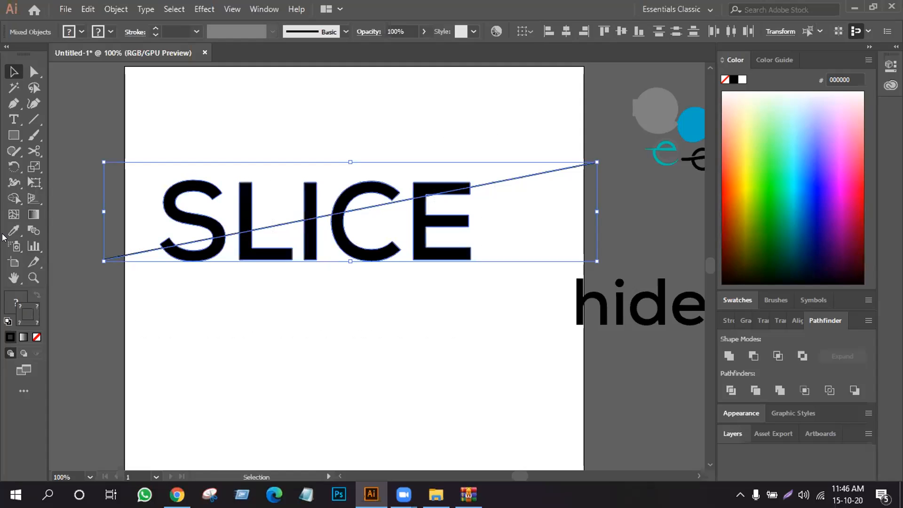
{"action": "left_click", "coordinate": [14, 198]}
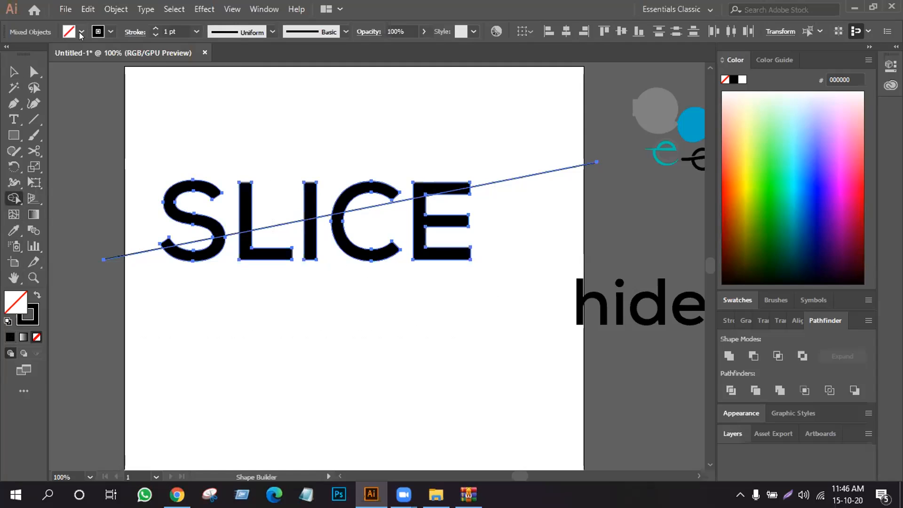
{"action": "left_click", "coordinate": [747, 179]}
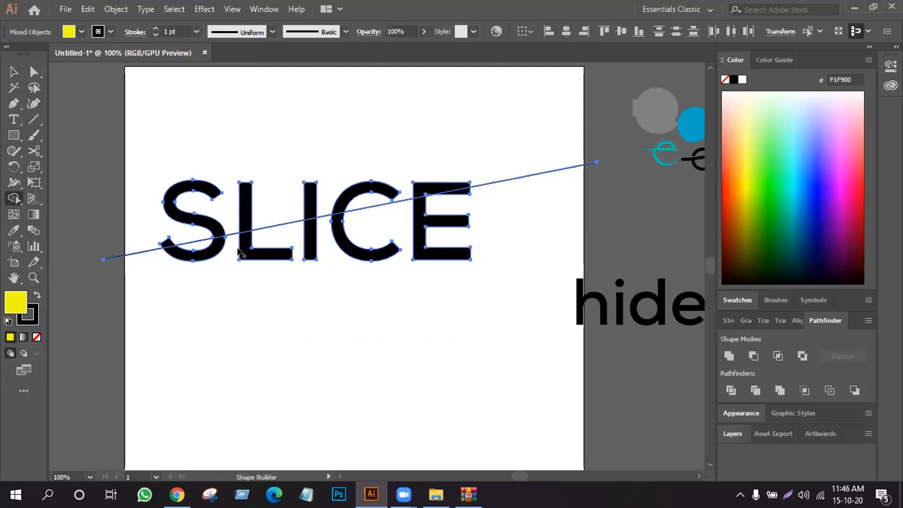
{"action": "left_click", "coordinate": [208, 258]}
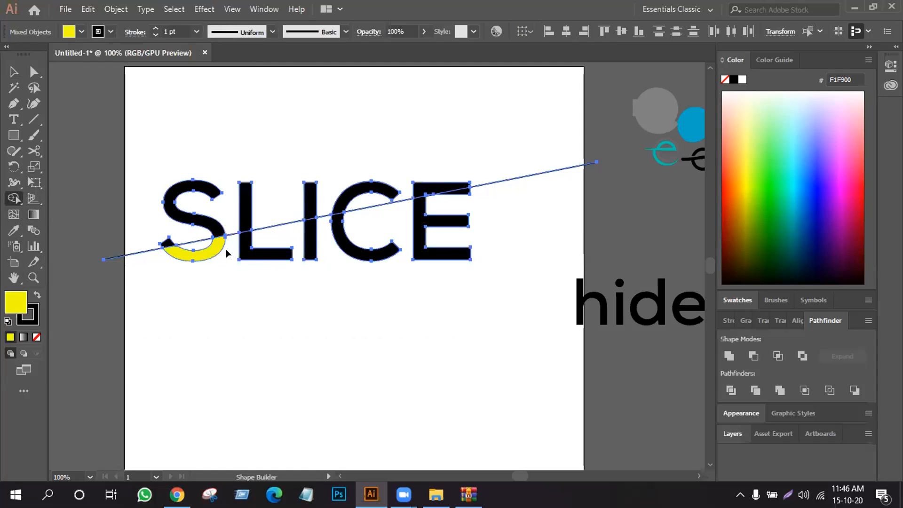
{"action": "left_click", "coordinate": [266, 253]}
{"action": "left_click", "coordinate": [312, 247]}
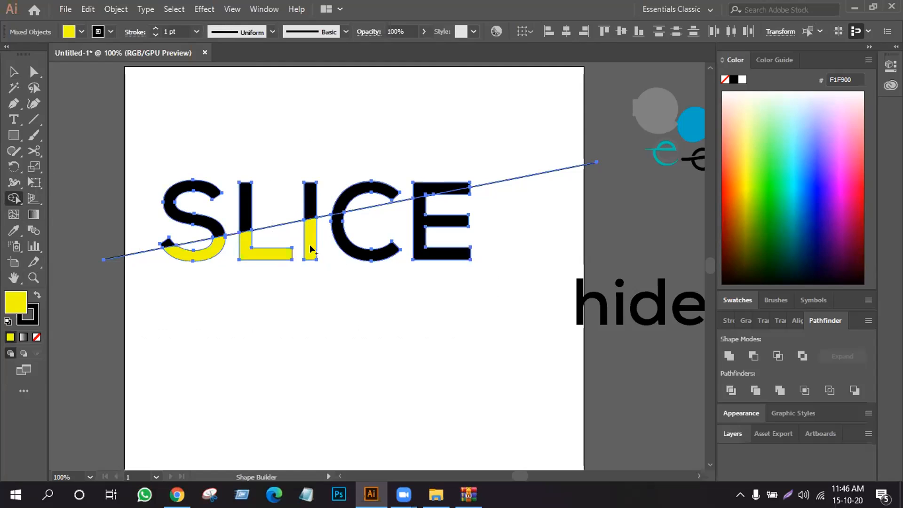
{"action": "left_click", "coordinate": [344, 242]}
{"action": "left_click", "coordinate": [420, 224]}
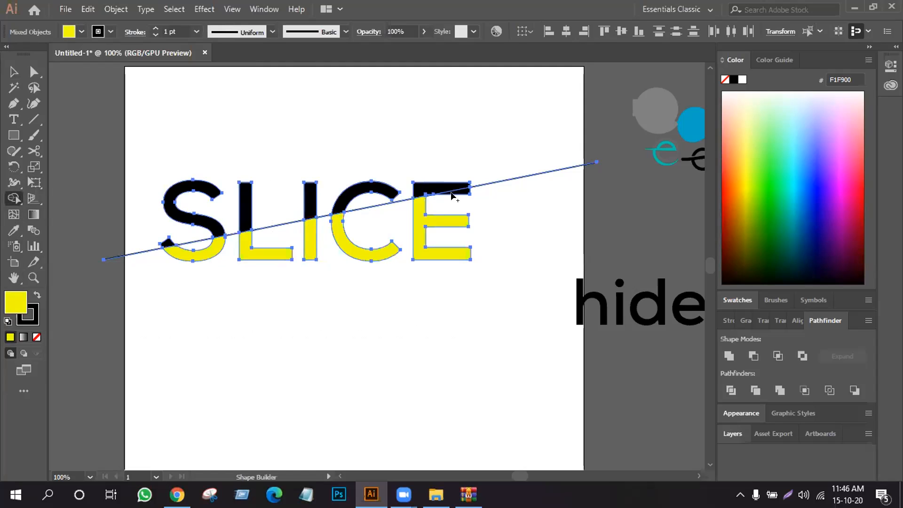
{"action": "left_click", "coordinate": [465, 192]}
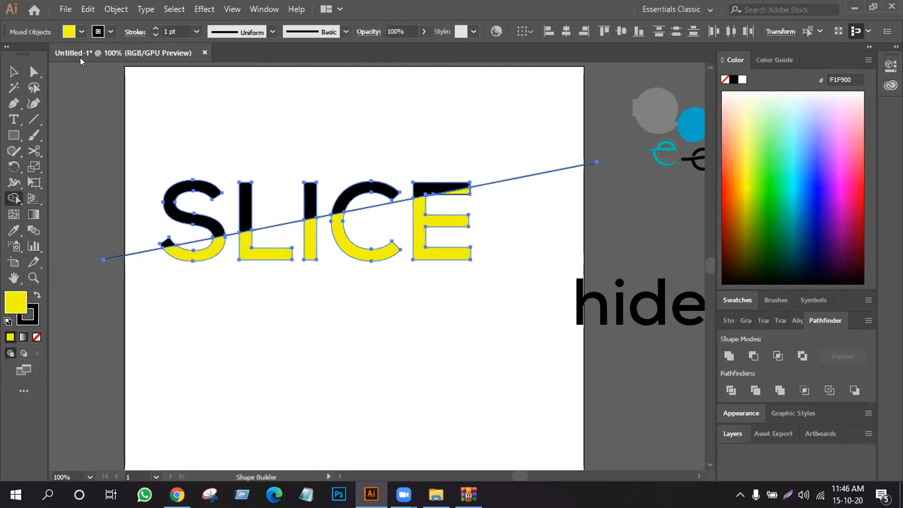
- Delete all the leftover diagonal line segments between, inside and beyond the SLICE letters
{"action": "left_click", "coordinate": [13, 72]}
{"action": "left_click", "coordinate": [223, 122]}
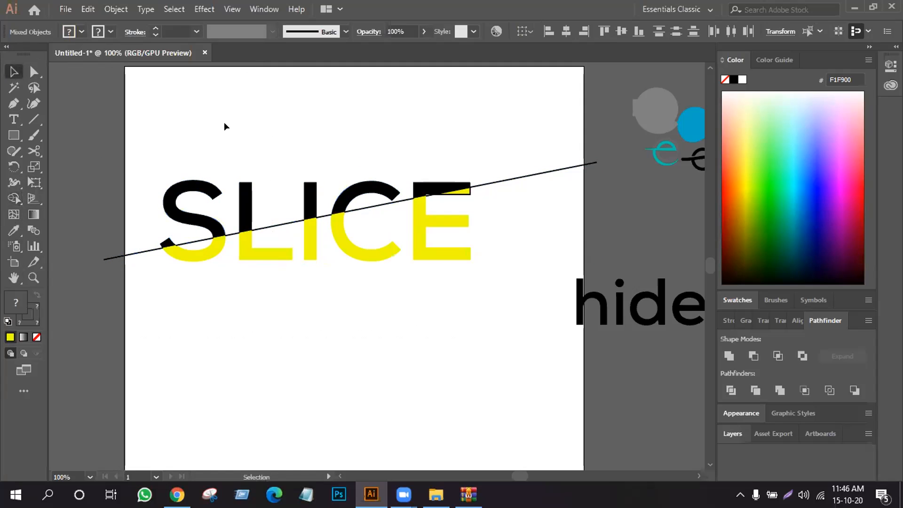
{"action": "left_click", "coordinate": [268, 223]}
{"action": "key", "text": "Delete"}
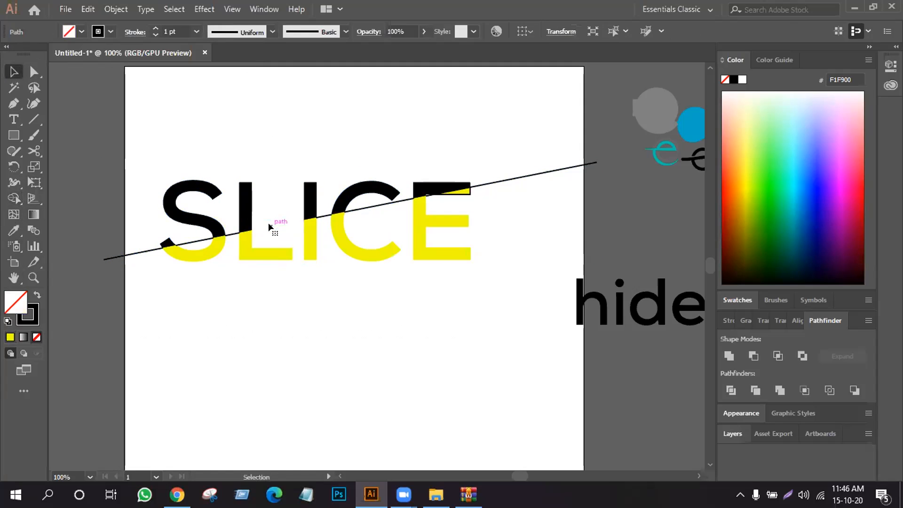
{"action": "left_click", "coordinate": [362, 206]}
{"action": "key", "text": "Delete"}
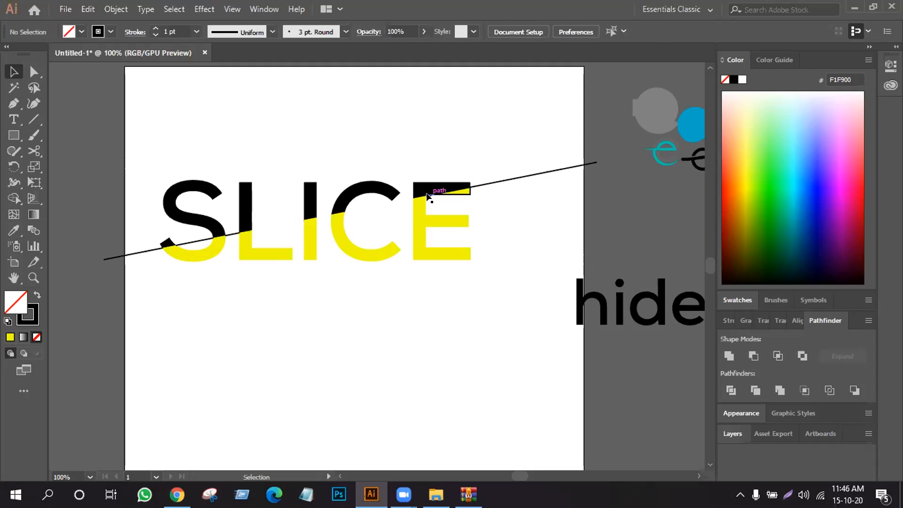
{"action": "left_click", "coordinate": [490, 185]}
{"action": "key", "text": "Delete"}
{"action": "key", "text": "Delete"}
{"action": "left_click", "coordinate": [194, 239]}
{"action": "key", "text": "Delete"}
{"action": "left_click", "coordinate": [140, 252]}
{"action": "key", "text": "Delete"}
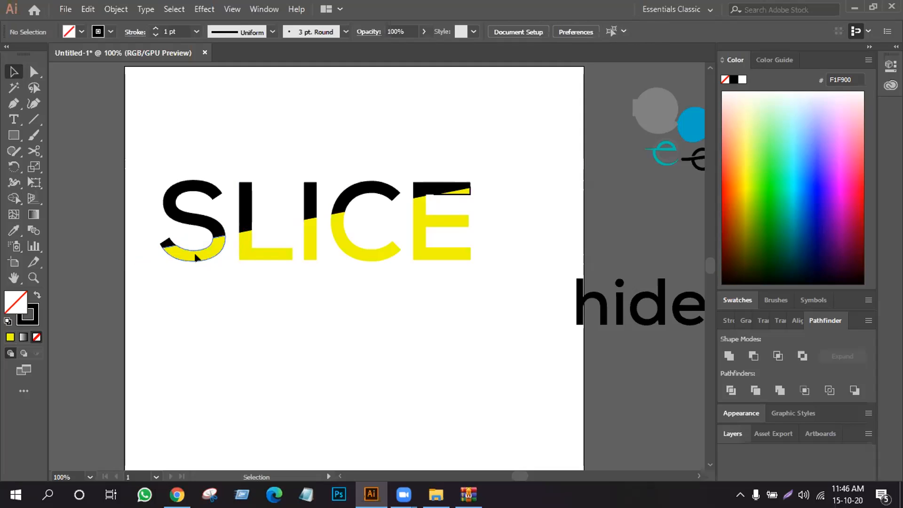
- Remove the black stroke from the yellow sliver in the E's upper arm
{"action": "left_click", "coordinate": [206, 248]}
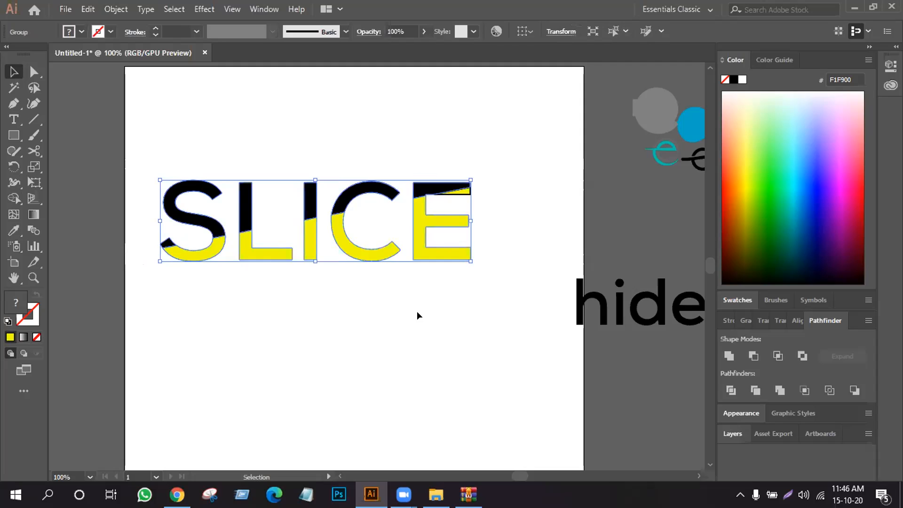
{"action": "left_click", "coordinate": [473, 205]}
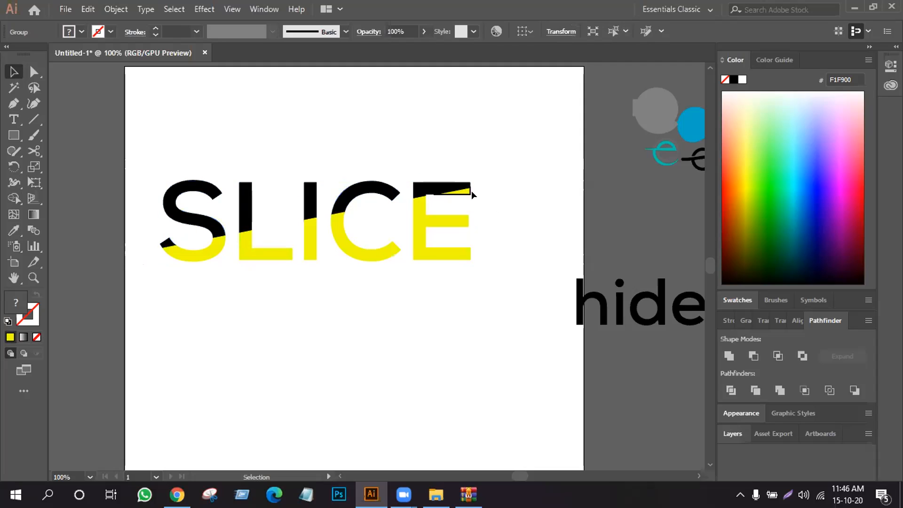
{"action": "left_click", "coordinate": [461, 193]}
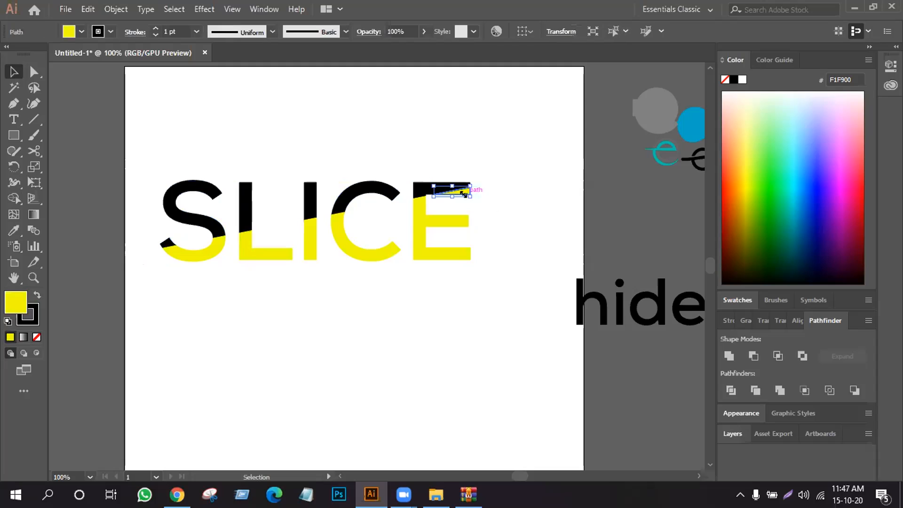
{"action": "left_click", "coordinate": [27, 321]}
{"action": "left_click", "coordinate": [37, 337]}
{"action": "left_click", "coordinate": [289, 340]}
- Ungroup the SLICE lettering so its black and yellow pieces can be selected separately
{"action": "left_click_drag", "start_coordinate": [129, 150], "coordinate": [513, 311]}
{"action": "right_click", "coordinate": [381, 217]}
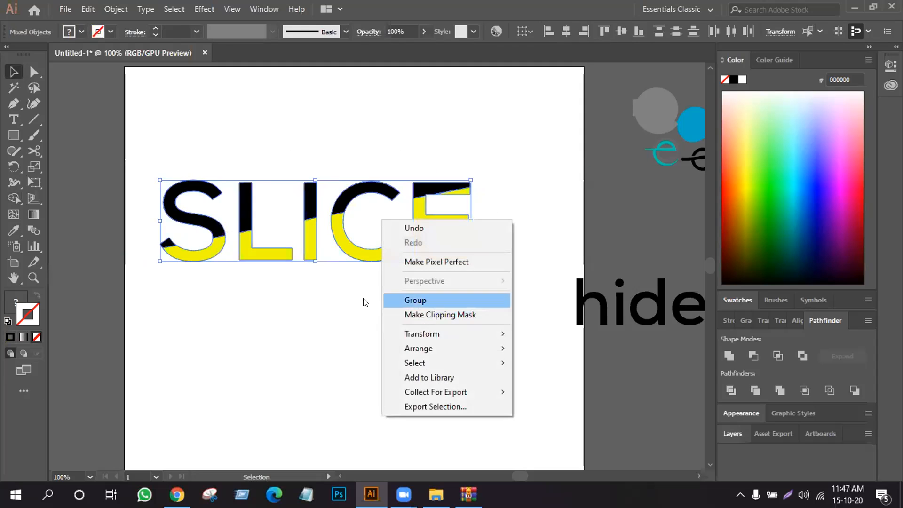
{"action": "left_click", "coordinate": [400, 301]}
{"action": "left_click", "coordinate": [342, 301]}
{"action": "left_click", "coordinate": [307, 248]}
{"action": "right_click", "coordinate": [306, 249]}
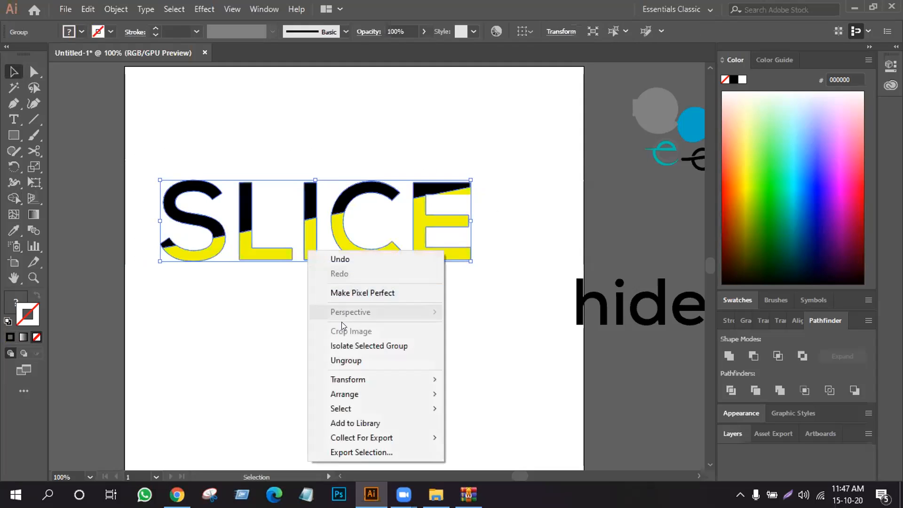
{"action": "left_click", "coordinate": [346, 361]}
{"action": "left_click", "coordinate": [297, 335]}
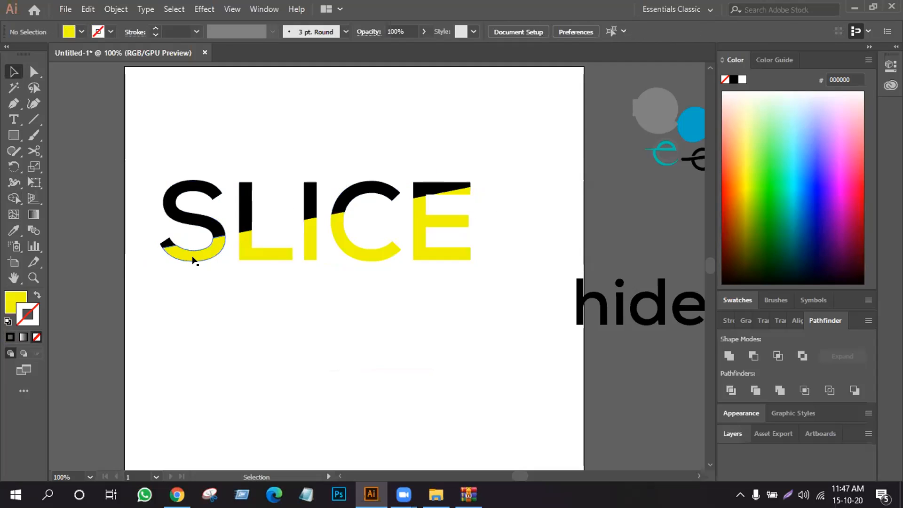
- Select all the yellow lower pieces of SLICE, including the sliver in the E's upper arm, and group them
{"action": "left_click", "coordinate": [193, 261]}
{"action": "left_click", "coordinate": [284, 256]}
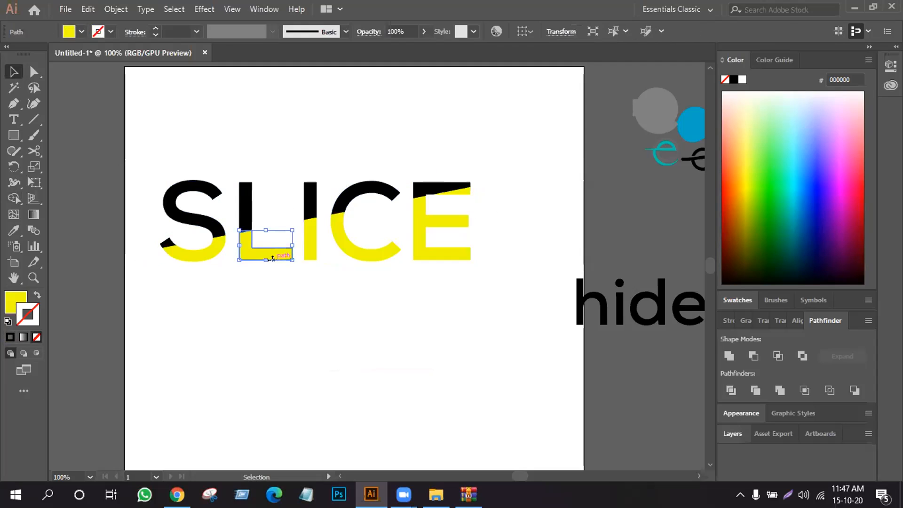
{"action": "left_click", "coordinate": [196, 256], "text": "shift"}
{"action": "left_click", "coordinate": [309, 256], "text": "shift"}
{"action": "left_click", "coordinate": [345, 247], "text": "shift"}
{"action": "left_click", "coordinate": [418, 248], "text": "shift"}
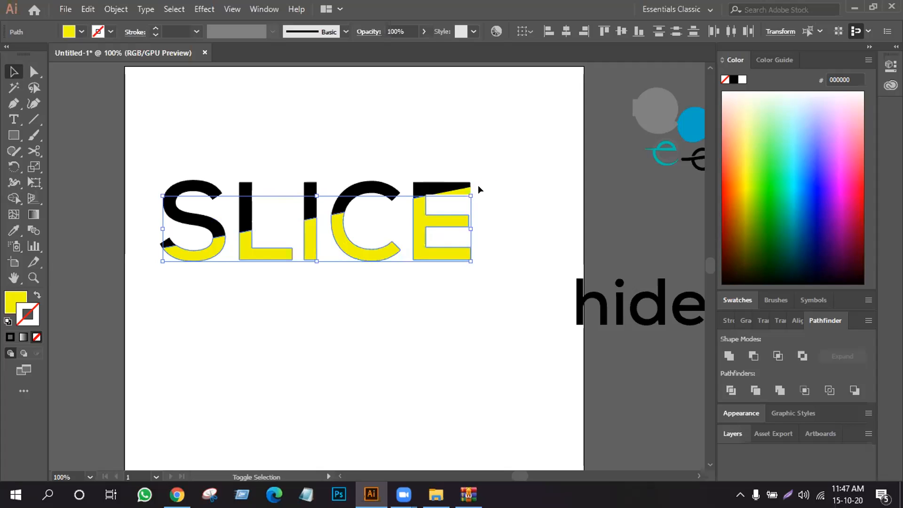
{"action": "left_click", "coordinate": [462, 190], "text": "shift"}
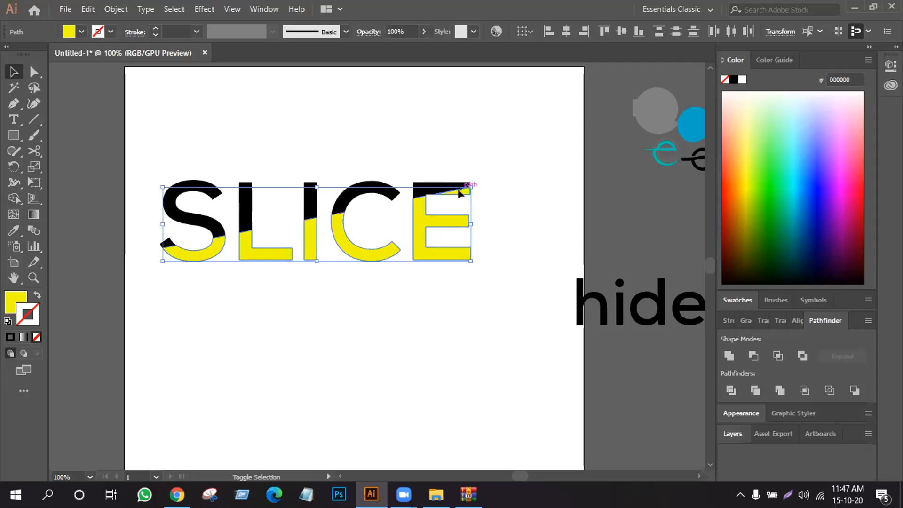
{"action": "right_click", "coordinate": [444, 224]}
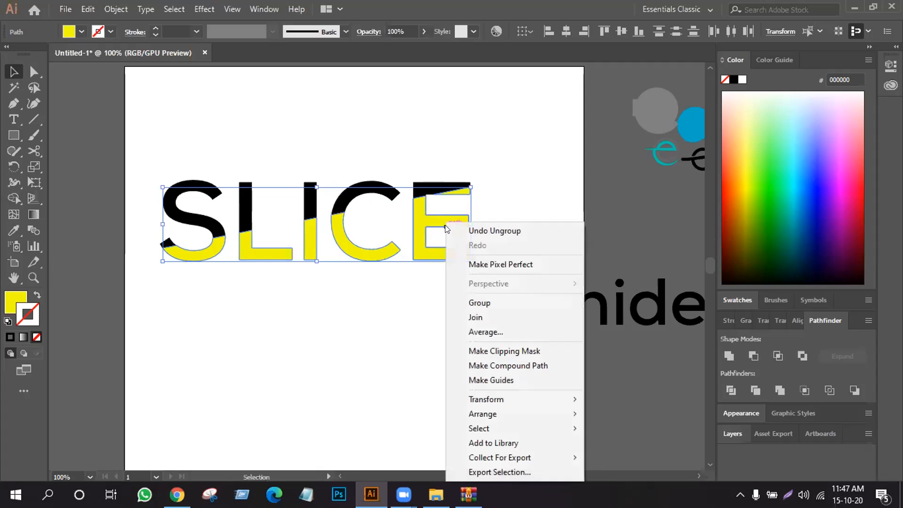
{"action": "left_click", "coordinate": [483, 302]}
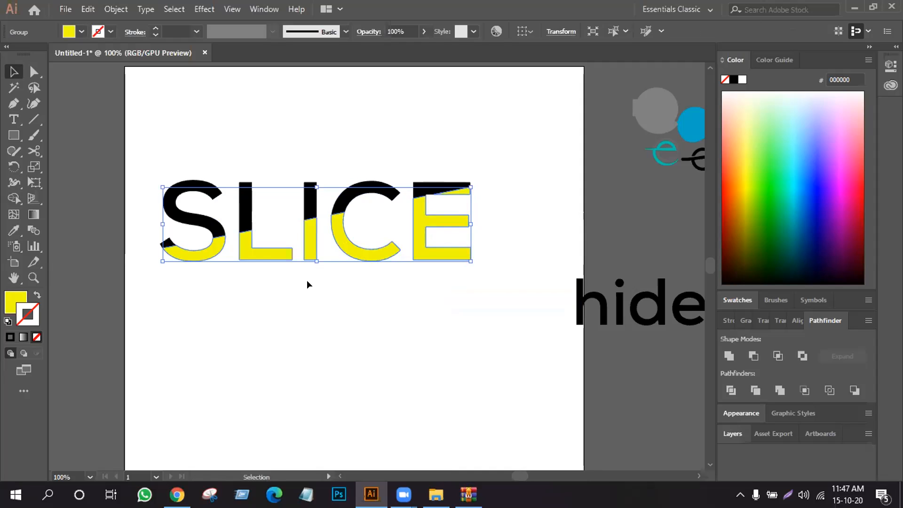
- Nudge the yellow group slightly down and to the left, opening a gap along the diagonal cut
{"action": "key", "text": "Down"}
{"action": "key", "text": "Down"}
{"action": "key", "text": "Down"}
{"action": "key", "text": "Down"}
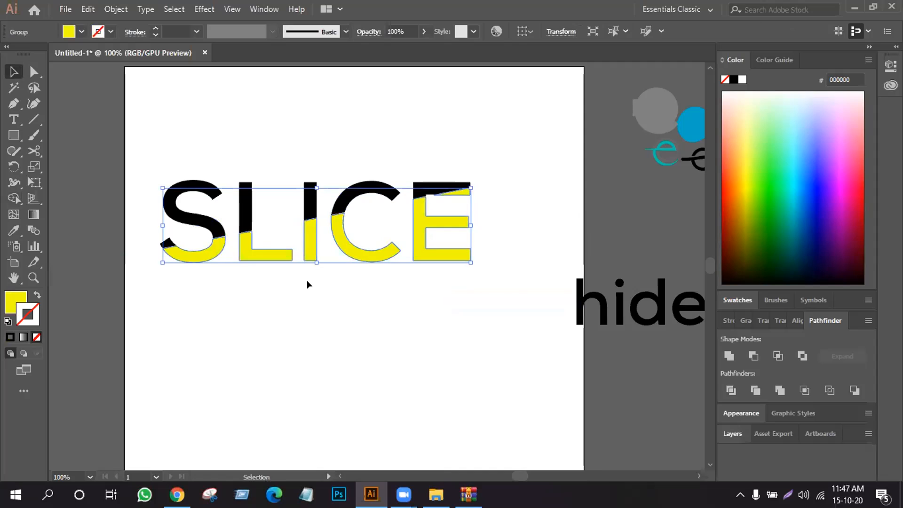
{"action": "key", "text": "Down"}
{"action": "key", "text": "Down"}
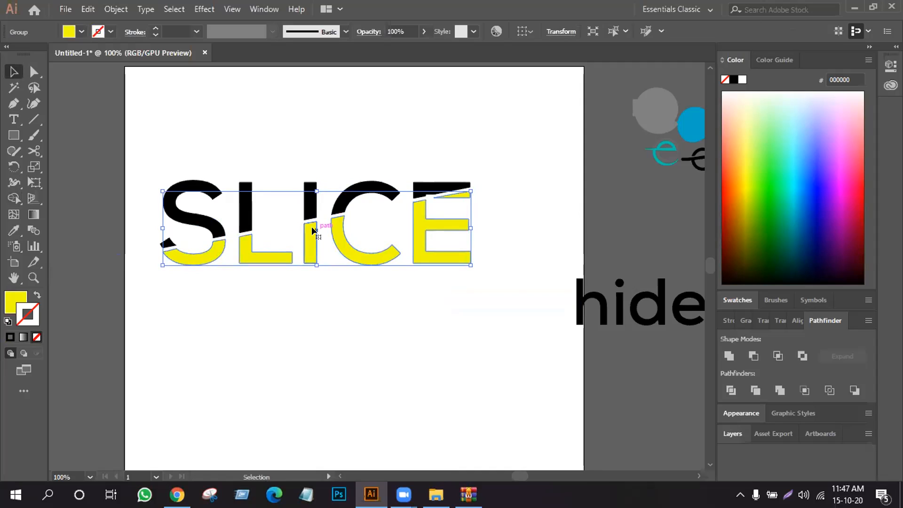
{"action": "key", "text": "Left"}
{"action": "key", "text": "Left"}
{"action": "key", "text": "Left"}
{"action": "key", "text": "Left"}
{"action": "key", "text": "Left"}
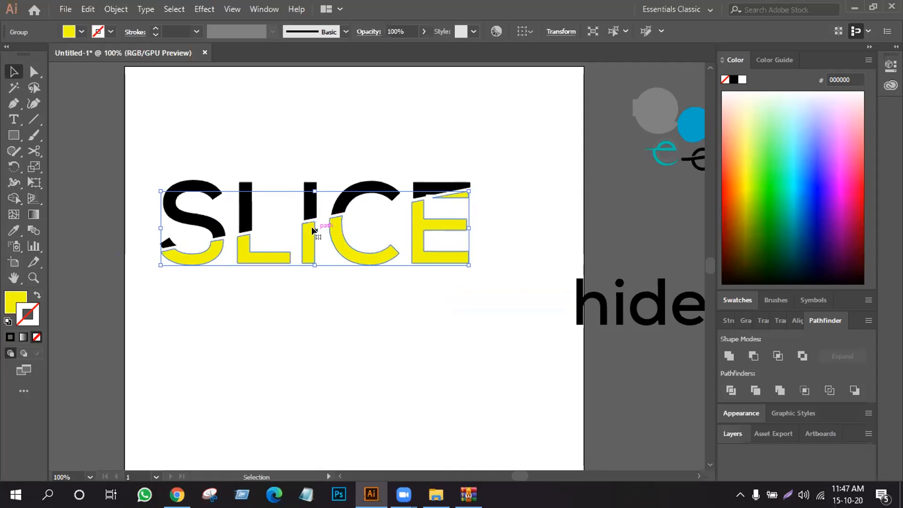
{"action": "key", "text": "Left"}
{"action": "key", "text": "Left"}
{"action": "key", "text": "Left"}
{"action": "key", "text": "Left"}
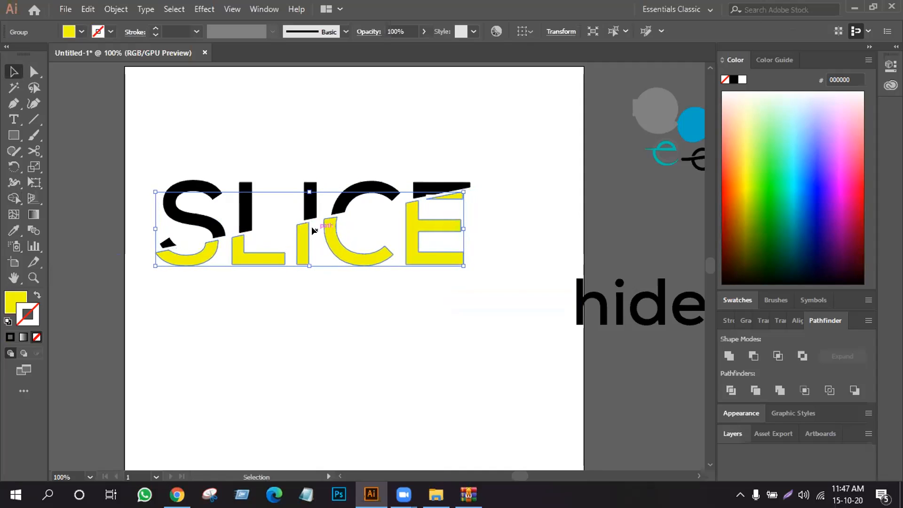
{"action": "left_click", "coordinate": [345, 335]}
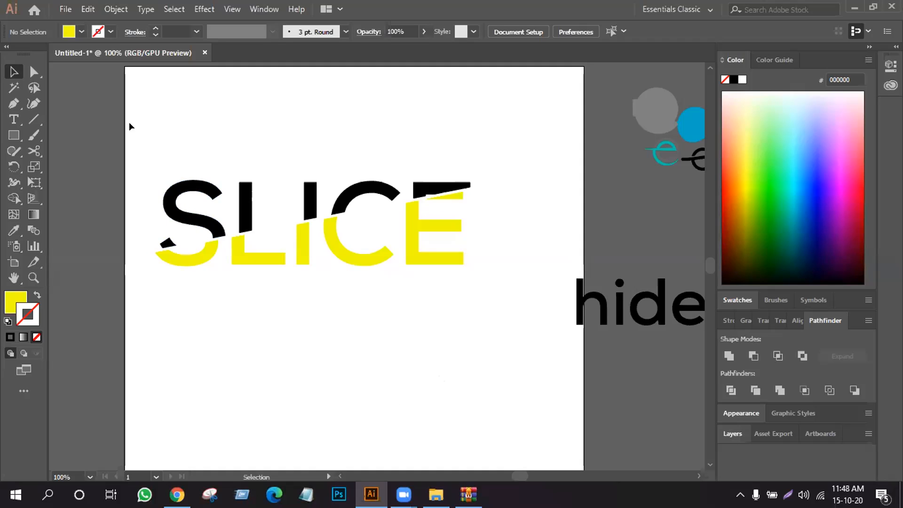
- Select all the black upper pieces of the SLICE letters and group them
{"action": "left_click", "coordinate": [160, 246]}
{"action": "left_click", "coordinate": [245, 222]}
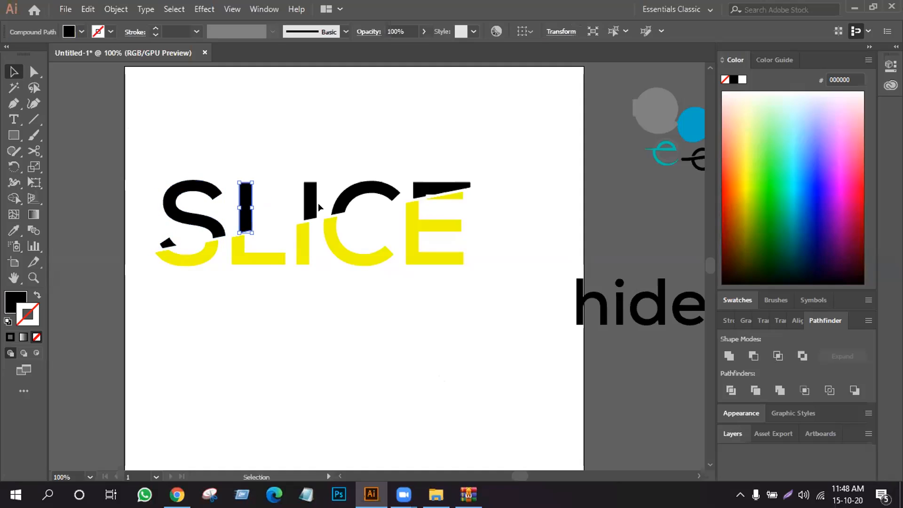
{"action": "left_click", "coordinate": [214, 226]}
{"action": "left_click", "coordinate": [253, 205], "text": "shift"}
{"action": "left_click", "coordinate": [310, 200], "text": "shift"}
{"action": "left_click", "coordinate": [332, 203], "text": "shift"}
{"action": "left_click", "coordinate": [420, 189], "text": "shift"}
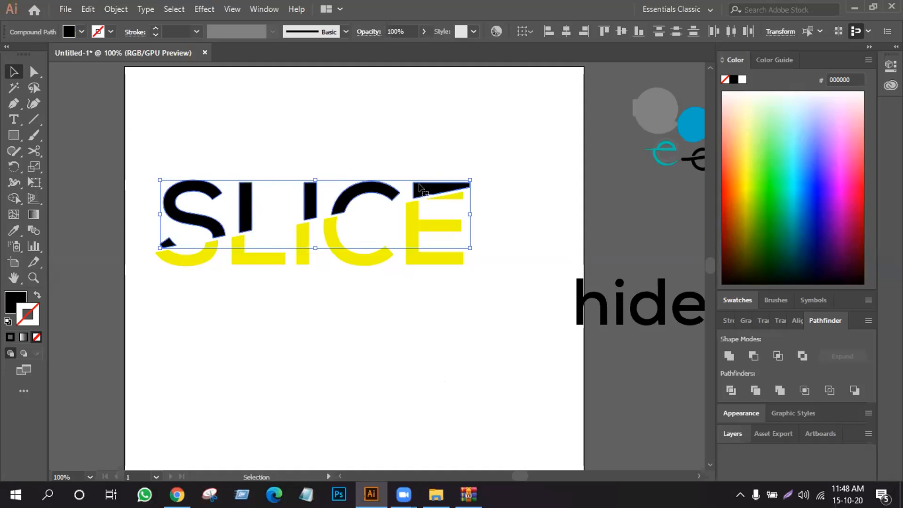
{"action": "key", "text": "ctrl+g"}
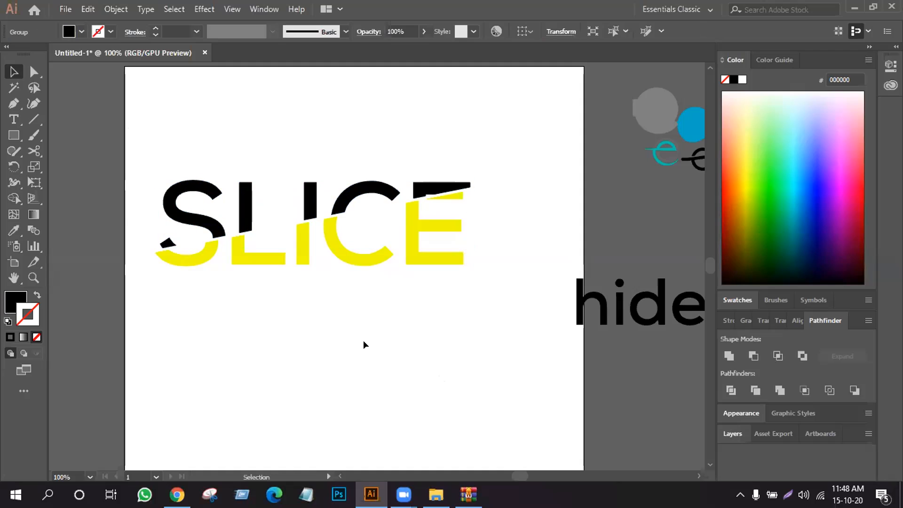
- Group the black and yellow halves together and move the SLICE wordmark up to the artboard's upper edge
{"action": "left_click_drag", "start_coordinate": [124, 140], "coordinate": [486, 264]}
{"action": "right_click", "coordinate": [363, 188]}
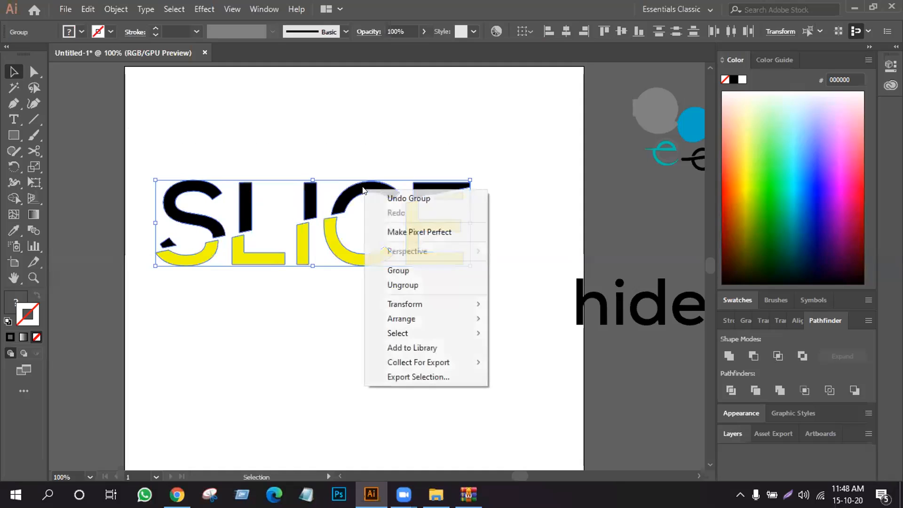
{"action": "left_click", "coordinate": [402, 270]}
{"action": "left_click", "coordinate": [330, 298]}
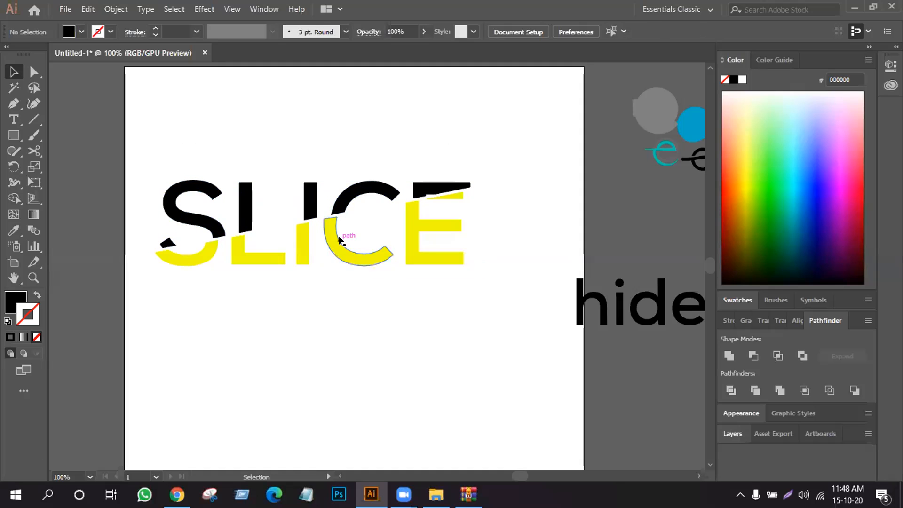
{"action": "left_click_drag", "start_coordinate": [341, 238], "coordinate": [332, 124]}
{"action": "left_click", "coordinate": [360, 297]}
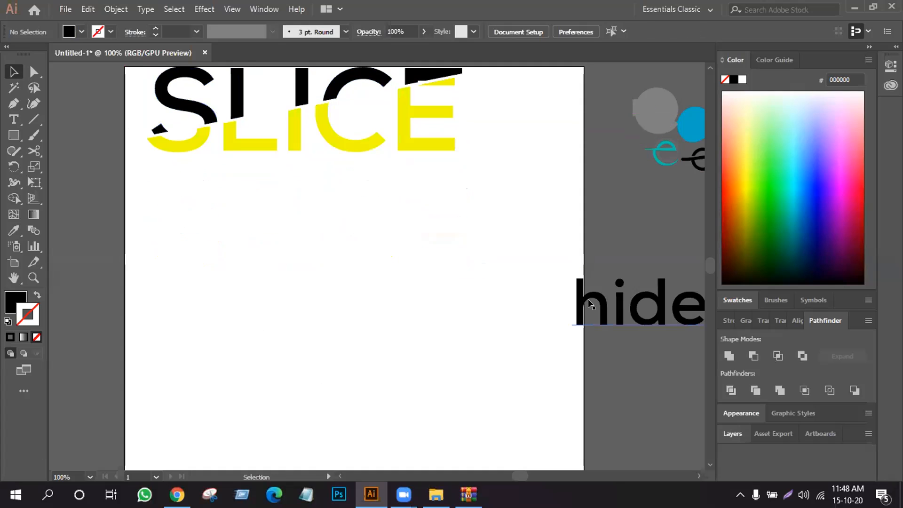
- Move the hide text onto the artboard beneath SLICE, enlarged to about 152 pt, and convert it to outlines
{"action": "left_click_drag", "start_coordinate": [590, 305], "coordinate": [270, 268]}
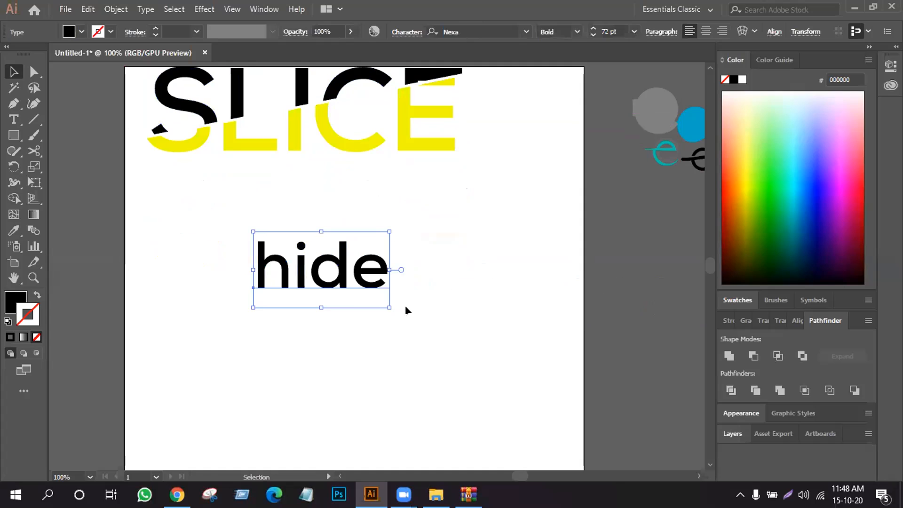
{"action": "left_click_drag", "start_coordinate": [386, 304], "coordinate": [465, 367]}
{"action": "right_click", "coordinate": [314, 299]}
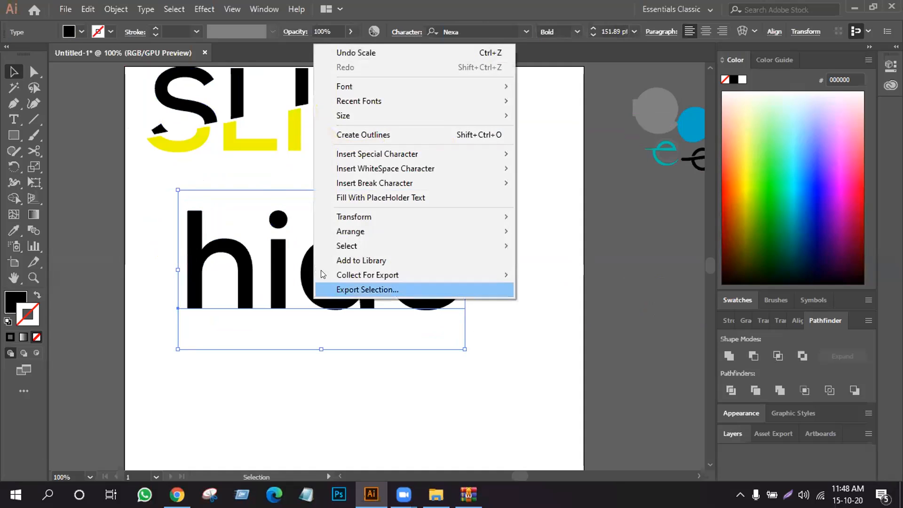
{"action": "left_click", "coordinate": [363, 137]}
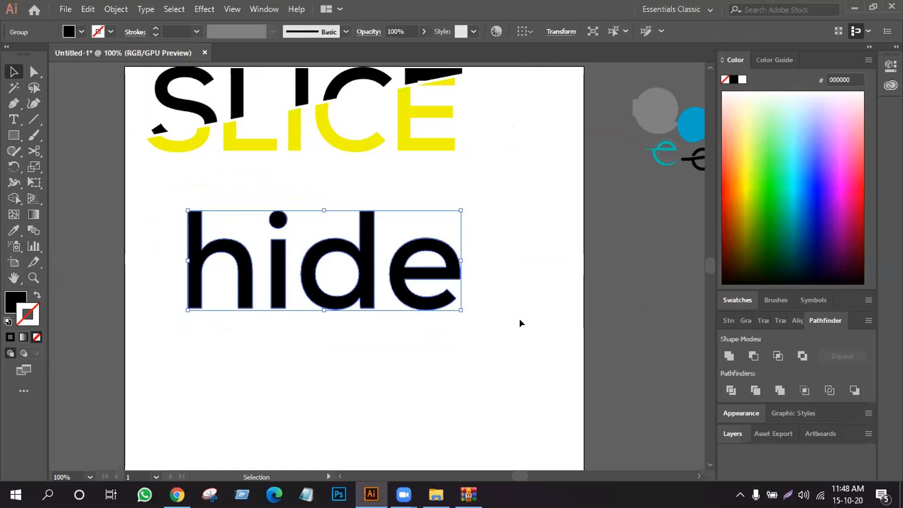
{"action": "left_click", "coordinate": [524, 331]}
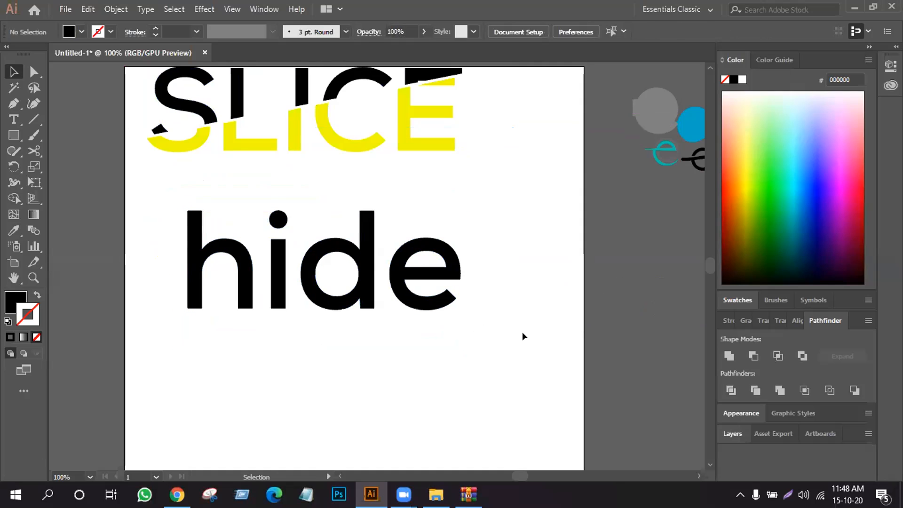
- Ungroup the outlined hide wordmark into separate letters
{"action": "left_click", "coordinate": [278, 297]}
{"action": "right_click", "coordinate": [281, 293]}
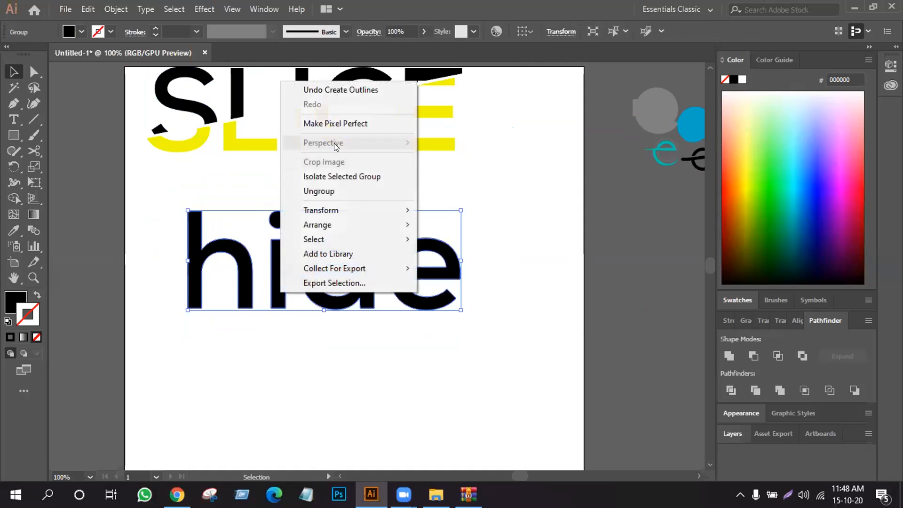
{"action": "left_click", "coordinate": [331, 192]}
{"action": "left_click", "coordinate": [488, 207]}
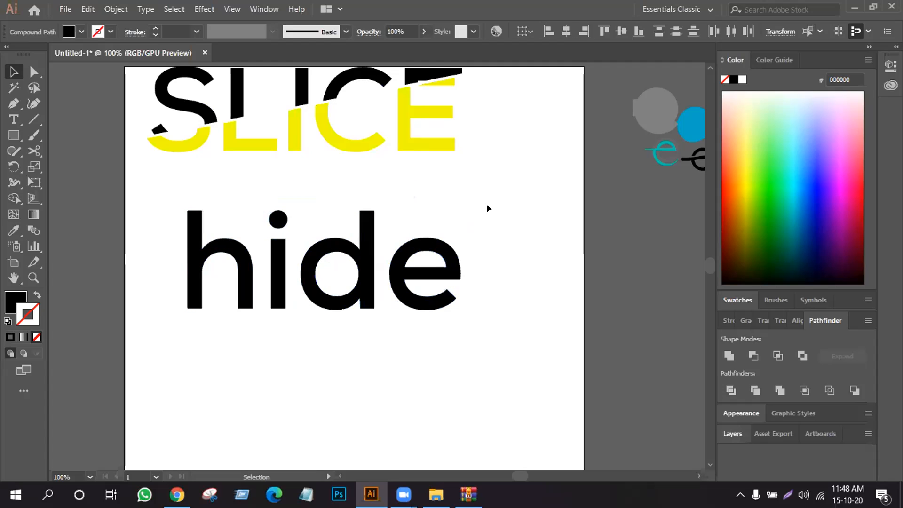
- Shrink the letter i of hide and place it over the edge of the h's right leg
{"action": "left_click_drag", "start_coordinate": [279, 248], "coordinate": [280, 318]}
{"action": "left_click_drag", "start_coordinate": [285, 208], "coordinate": [285, 228]}
{"action": "left_click_drag", "start_coordinate": [273, 263], "coordinate": [245, 282]}
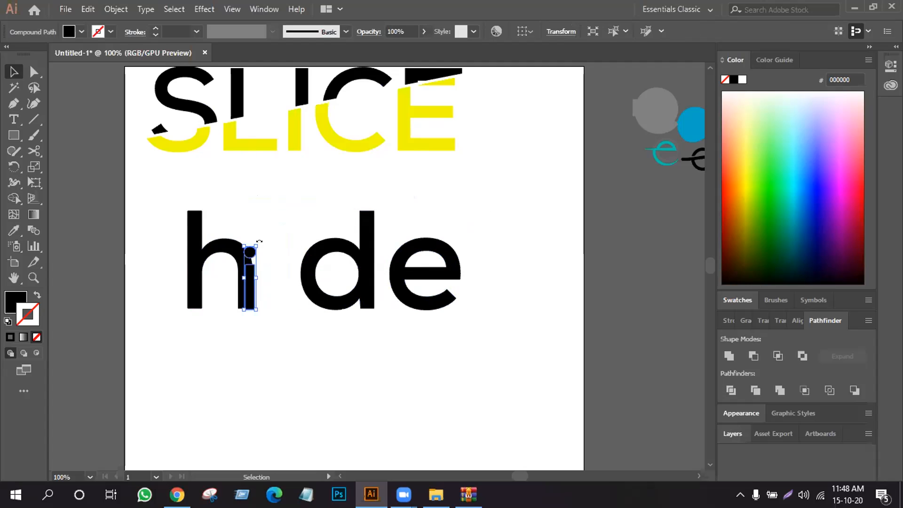
- Tilt the small i slightly clockwise so it leans out from the h's right leg, and nudge it up a little
{"action": "left_click_drag", "start_coordinate": [258, 237], "coordinate": [267, 275]}
{"action": "left_click", "coordinate": [270, 289]}
{"action": "left_click", "coordinate": [249, 301]}
{"action": "key", "text": "Up"}
{"action": "key", "text": "Up"}
{"action": "key", "text": "Up"}
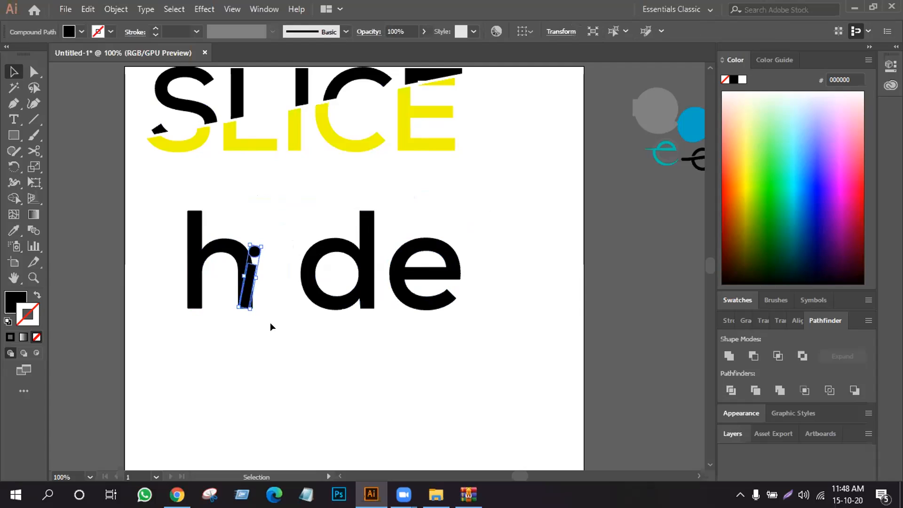
{"action": "left_click", "coordinate": [270, 360]}
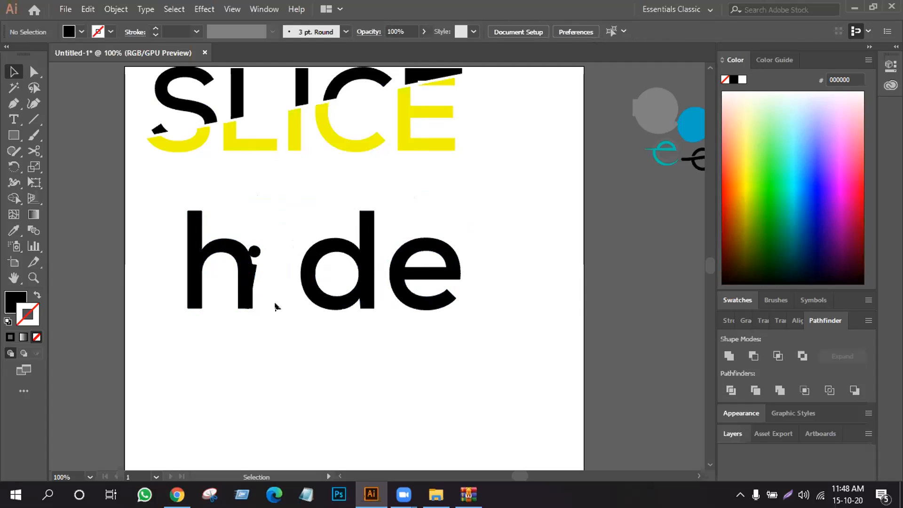
- Nudge the tilted i slightly to the right so more of it sticks out from behind the h
{"action": "left_click", "coordinate": [249, 264]}
{"action": "key", "text": "Right"}
{"action": "key", "text": "Right"}
{"action": "key", "text": "Right"}
{"action": "key", "text": "Right"}
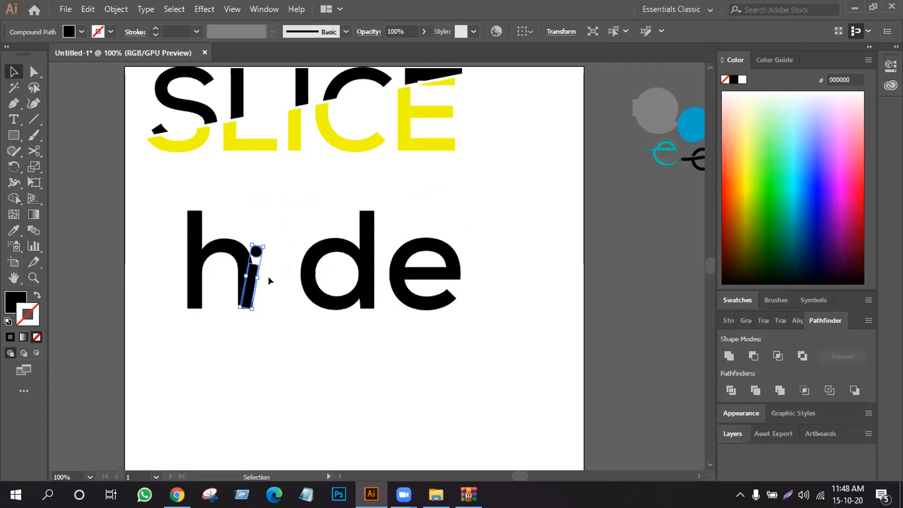
{"action": "left_click", "coordinate": [281, 360]}
- Select the letters d and e together and shift them left to close the gap beside the i
{"action": "left_click_drag", "start_coordinate": [519, 261], "coordinate": [301, 322]}
{"action": "key", "text": "Left"}
{"action": "key", "text": "Left"}
{"action": "key", "text": "Left"}
{"action": "key", "text": "Left"}
{"action": "key", "text": "Left"}
{"action": "key", "text": "Left"}
{"action": "key", "text": "Left"}
{"action": "key", "text": "Left"}
{"action": "key", "text": "Left"}
{"action": "key", "text": "Left"}
{"action": "key", "text": "Left"}
{"action": "key", "text": "Left"}
{"action": "key", "text": "Left"}
{"action": "key", "text": "Left"}
{"action": "key", "text": "Left"}
{"action": "key", "text": "Left"}
{"action": "key", "text": "Left"}
{"action": "key", "text": "Left"}
{"action": "key", "text": "Left"}
{"action": "key", "text": "Left"}
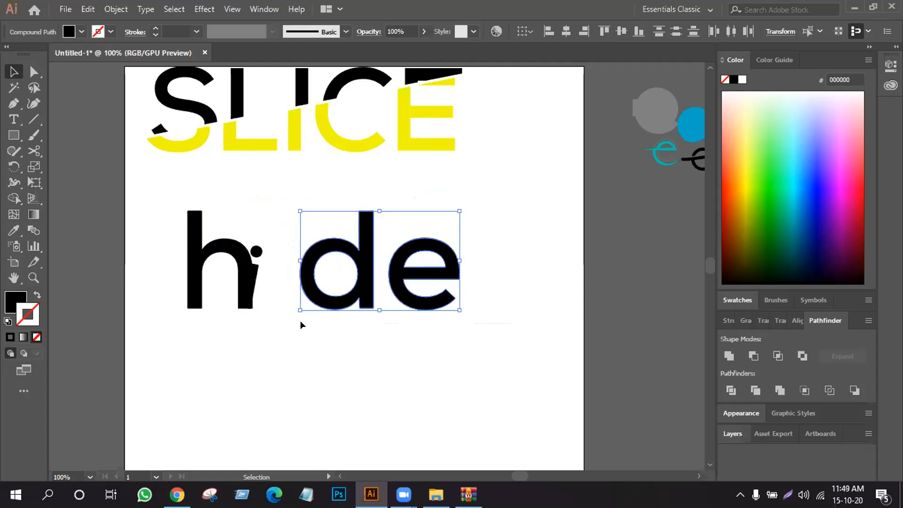
{"action": "key", "text": "Left"}
{"action": "key", "text": "Left"}
{"action": "key", "text": "Left"}
{"action": "key", "text": "Left"}
{"action": "key", "text": "Left"}
{"action": "key", "text": "Left"}
{"action": "key", "text": "Left"}
{"action": "key", "text": "Left"}
{"action": "key", "text": "Left"}
{"action": "key", "text": "Left"}
{"action": "key", "text": "Left"}
{"action": "key", "text": "Left"}
{"action": "key", "text": "Left"}
{"action": "key", "text": "Left"}
{"action": "key", "text": "Left"}
{"action": "key", "text": "Left"}
{"action": "key", "text": "Left"}
{"action": "key", "text": "Left"}
{"action": "key", "text": "Left"}
{"action": "key", "text": "Left"}
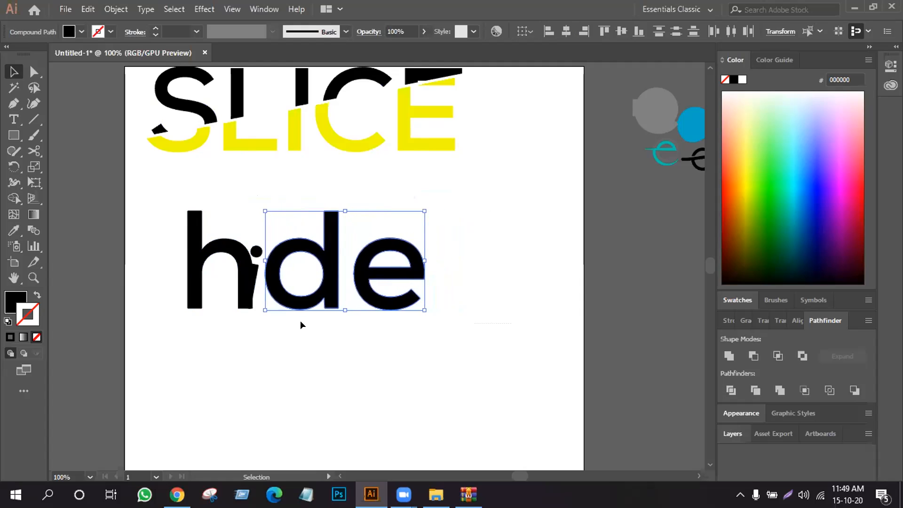
{"action": "left_click", "coordinate": [290, 363]}
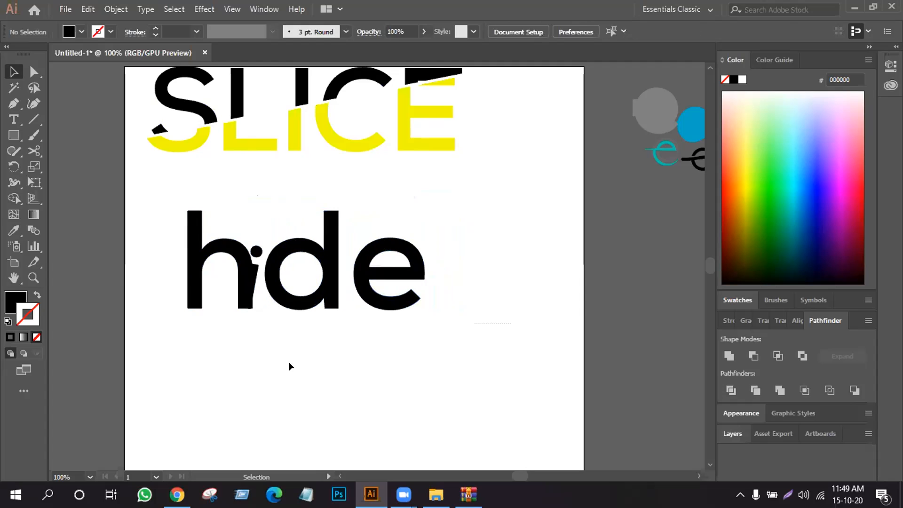
{"action": "left_click", "coordinate": [254, 272]}
{"action": "left_click", "coordinate": [748, 185]}
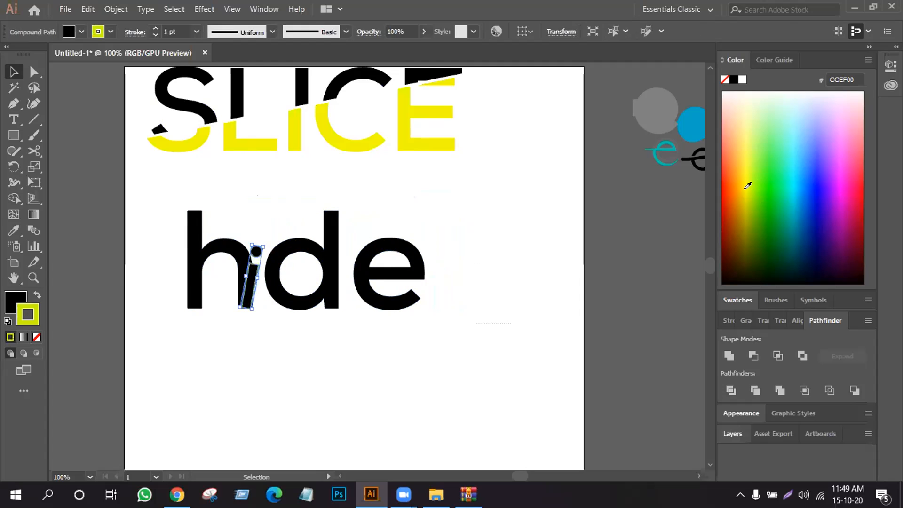
{"action": "left_click", "coordinate": [36, 337]}
- Fill the small tilted i with bright yellow (F1FF26), leaving it without a stroke
{"action": "left_click", "coordinate": [18, 301]}
{"action": "left_click", "coordinate": [300, 323]}
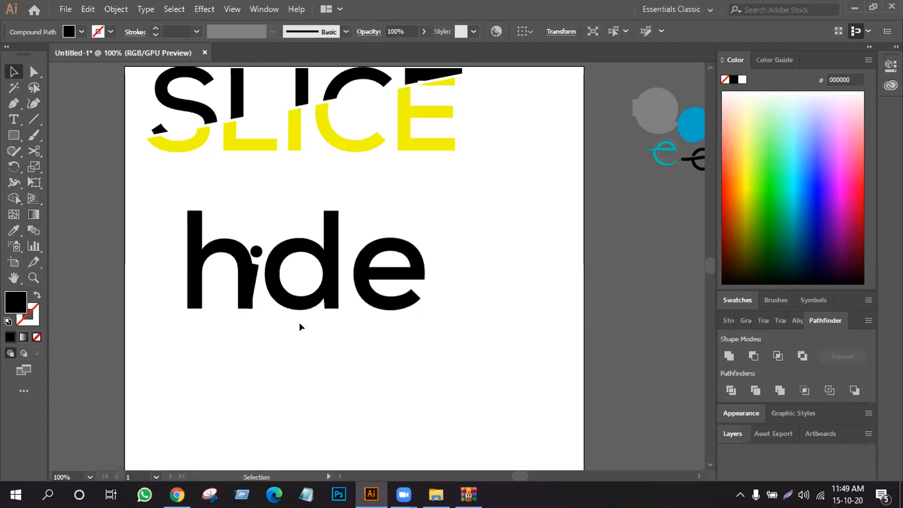
{"action": "left_click", "coordinate": [248, 285]}
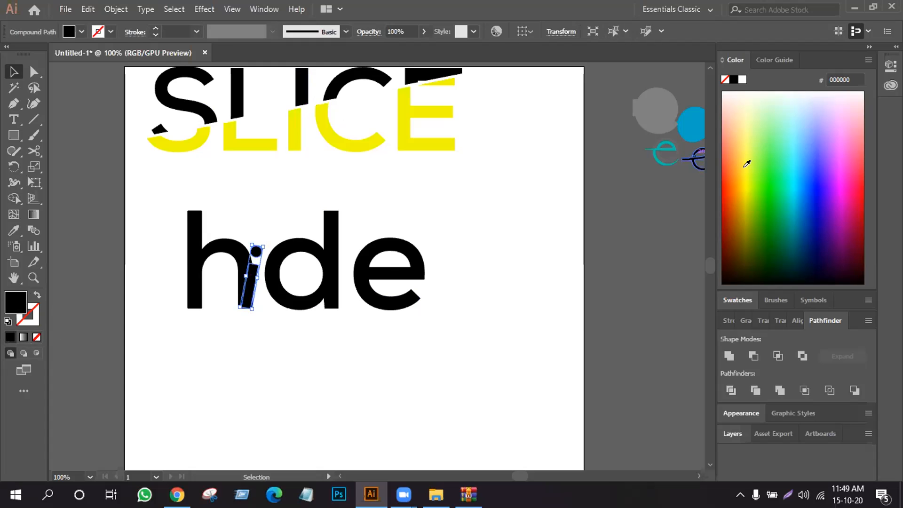
{"action": "left_click", "coordinate": [747, 163]}
{"action": "left_click", "coordinate": [293, 323]}
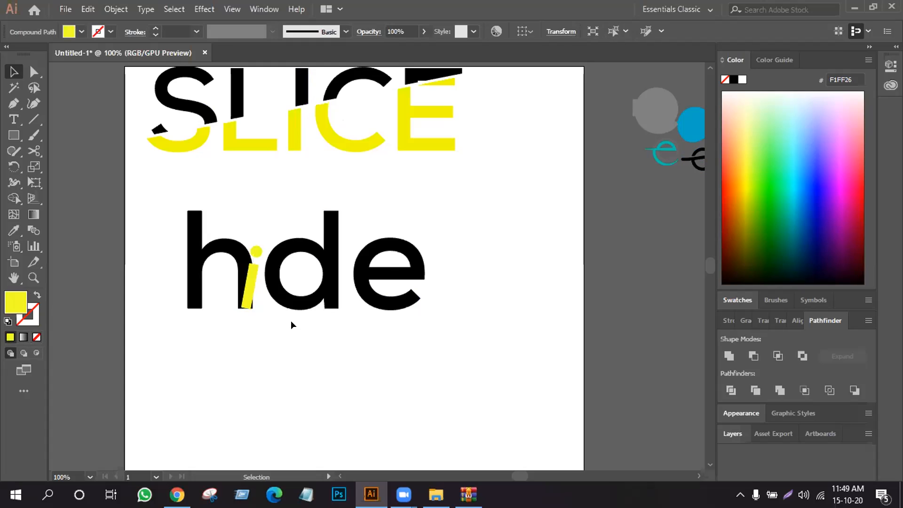
- Send the yellow i to the back so it sits behind the h
{"action": "right_click", "coordinate": [247, 280]}
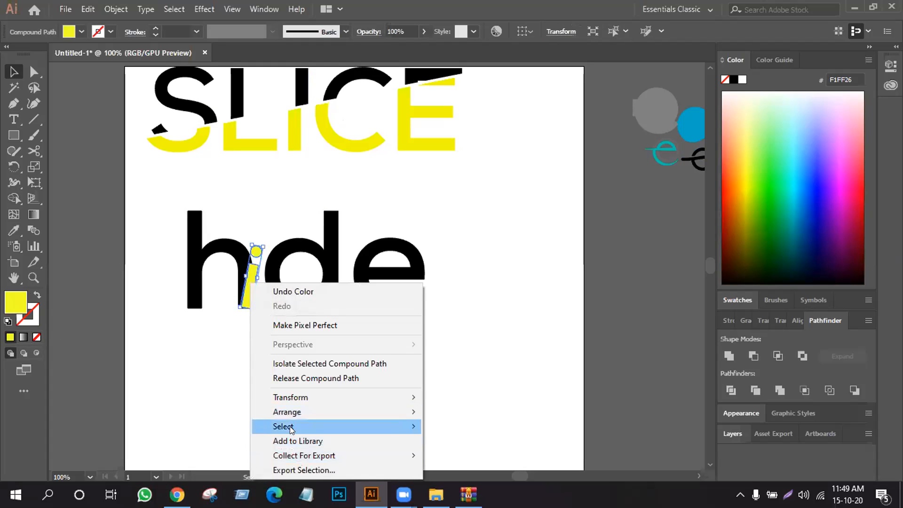
{"action": "mouse_move", "coordinate": [292, 413]}
{"action": "left_click", "coordinate": [469, 448]}
{"action": "left_click", "coordinate": [456, 416]}
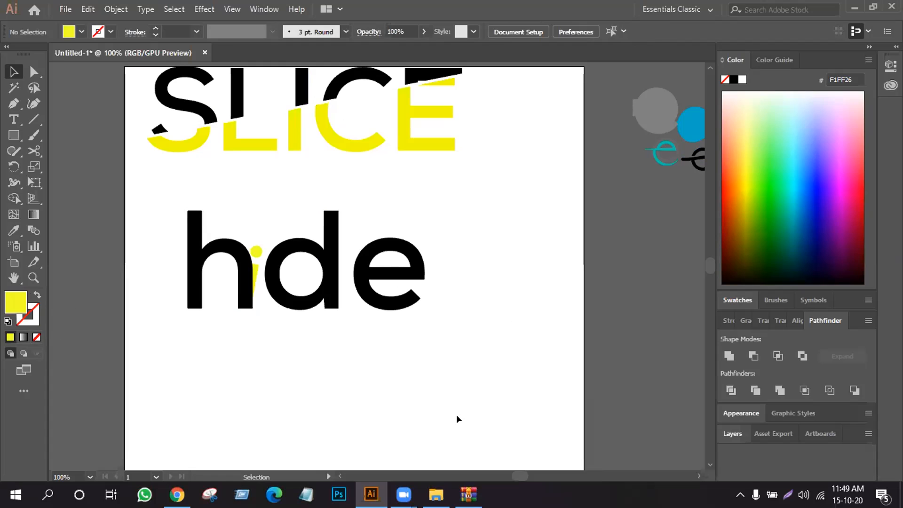
{"action": "left_click_drag", "start_coordinate": [161, 196], "coordinate": [467, 343]}
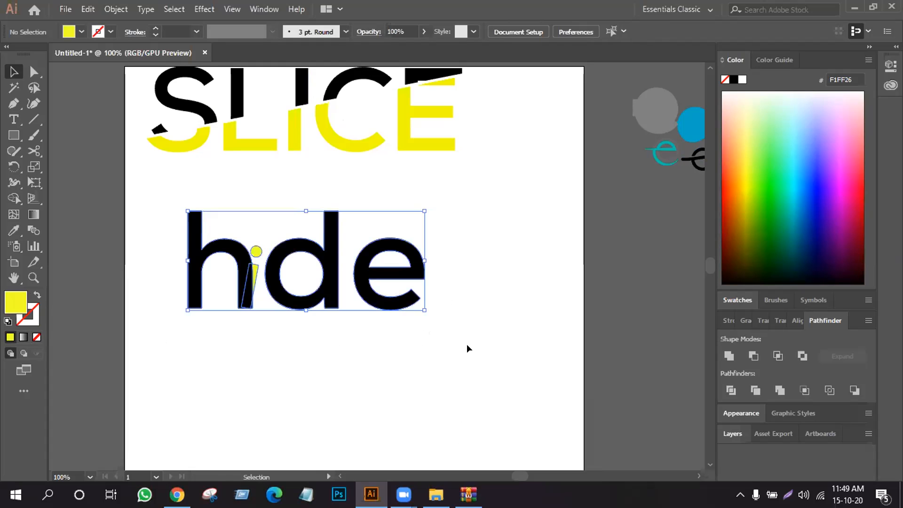
{"action": "right_click", "coordinate": [358, 289]}
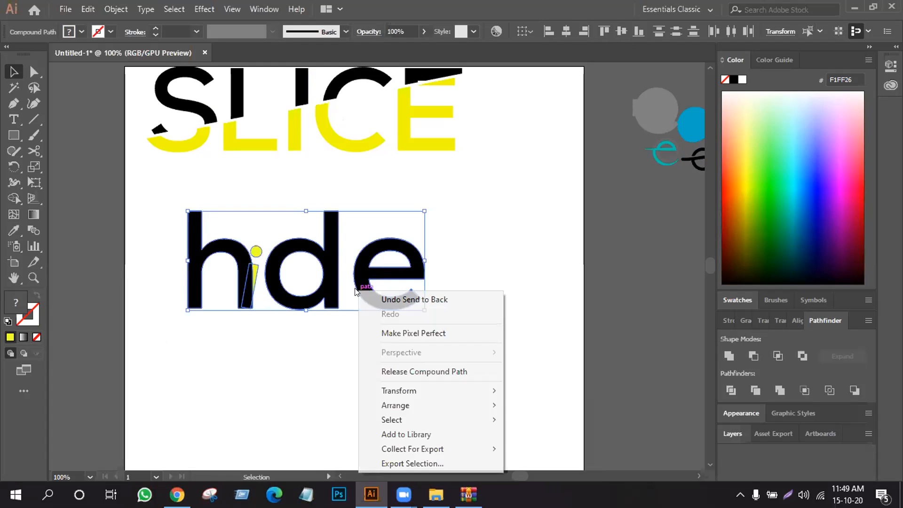
{"action": "mouse_move", "coordinate": [396, 392]}
{"action": "left_click", "coordinate": [280, 344]}
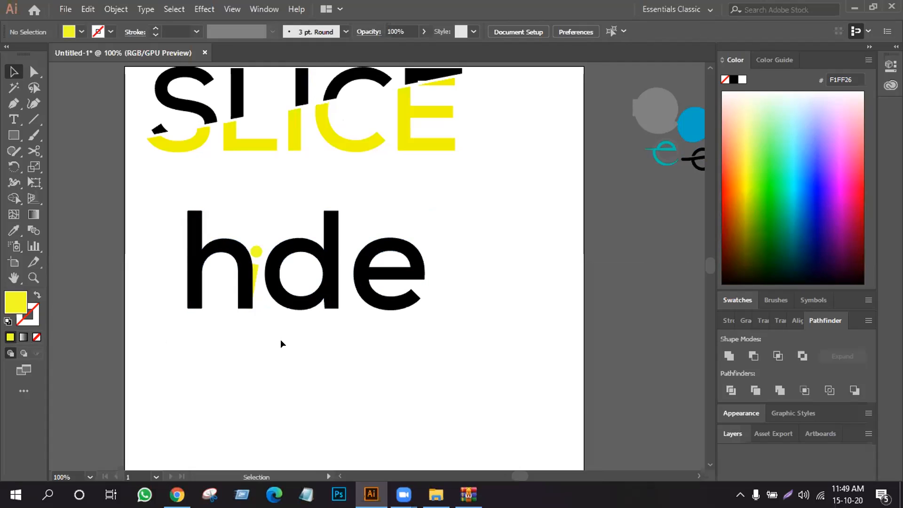
- Scale down the complete hide wordmark and move it up directly beneath SLICE
{"action": "left_click_drag", "start_coordinate": [148, 201], "coordinate": [477, 331]}
{"action": "left_click_drag", "start_coordinate": [421, 306], "coordinate": [391, 295]}
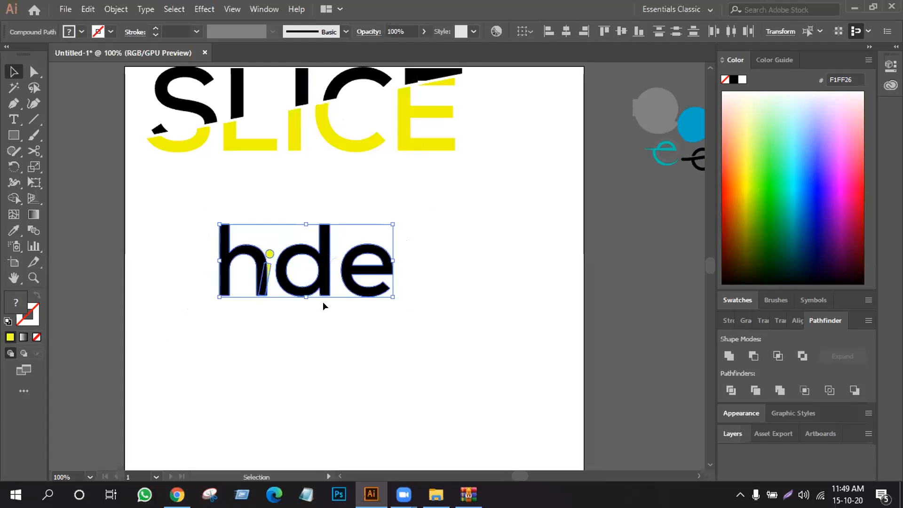
{"action": "left_click_drag", "start_coordinate": [319, 280], "coordinate": [306, 217]}
{"action": "left_click", "coordinate": [320, 299]}
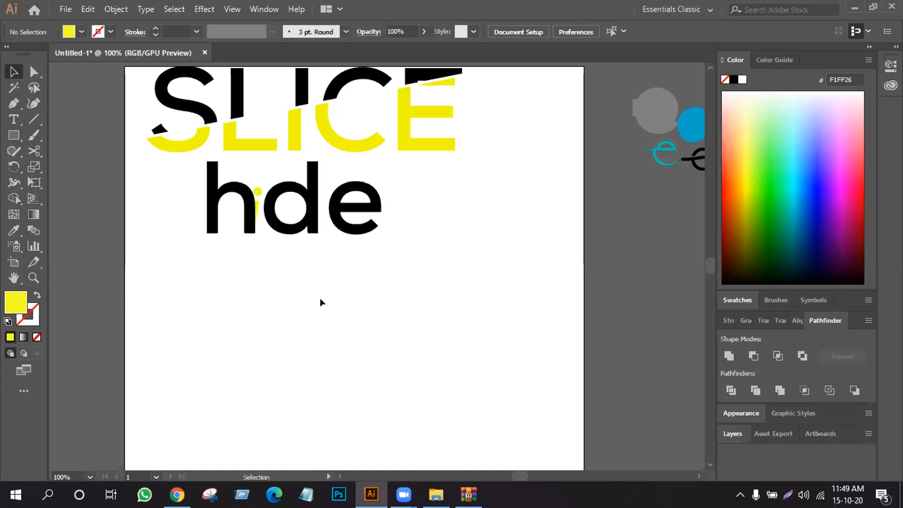
- Add the black 72 pt text "idea" in Nexa Bold below the hide wordmark
{"action": "key", "text": "t"}
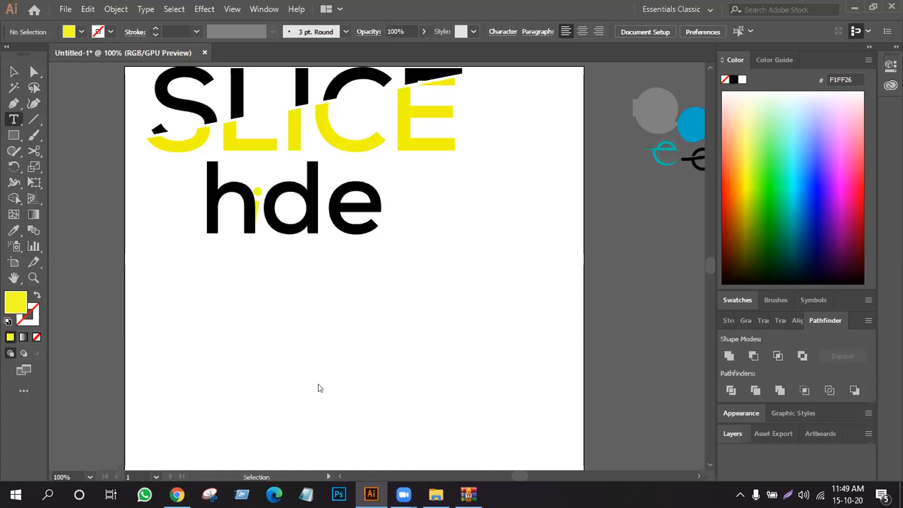
{"action": "left_click", "coordinate": [289, 312]}
{"action": "key", "text": "BackSpace"}
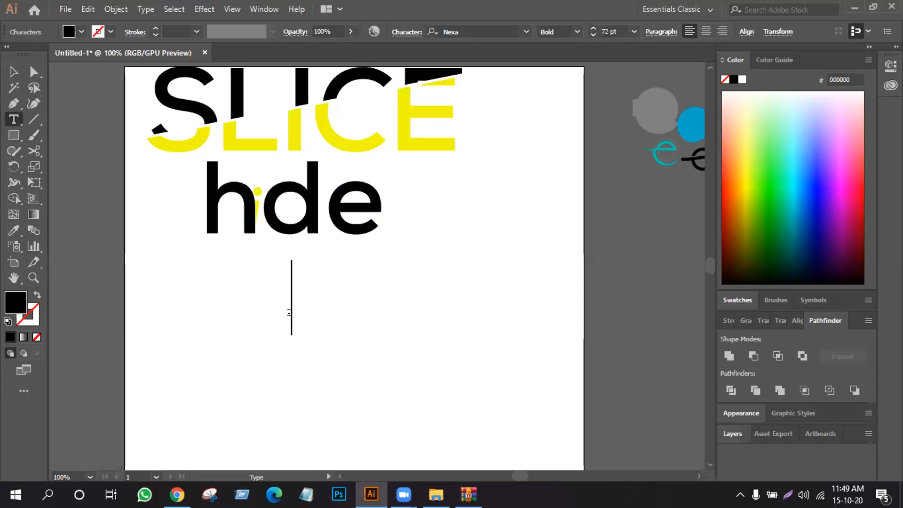
{"action": "type", "text": "idea"}
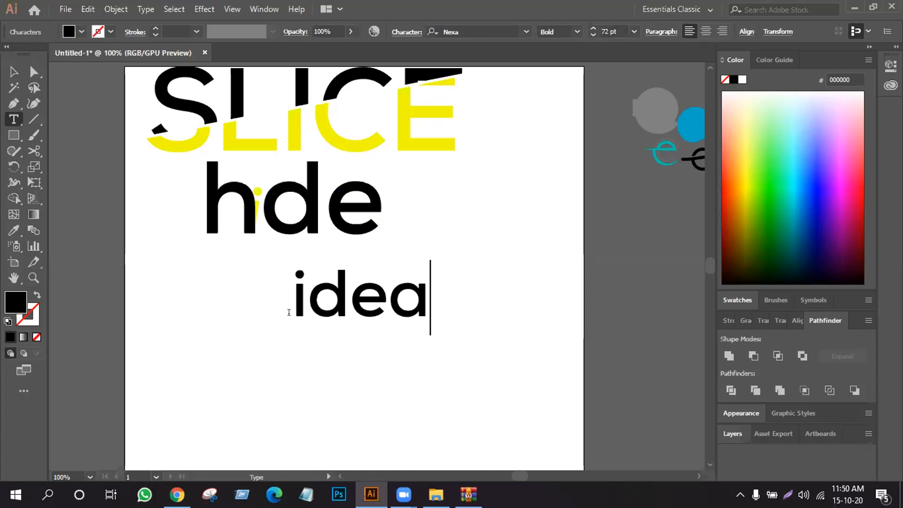
{"action": "left_click", "coordinate": [17, 74]}
{"action": "left_click", "coordinate": [217, 277]}
- Convert the idea text to outlines and enlarge it from its centre to roughly the hide wordmark's size
{"action": "left_click", "coordinate": [315, 305]}
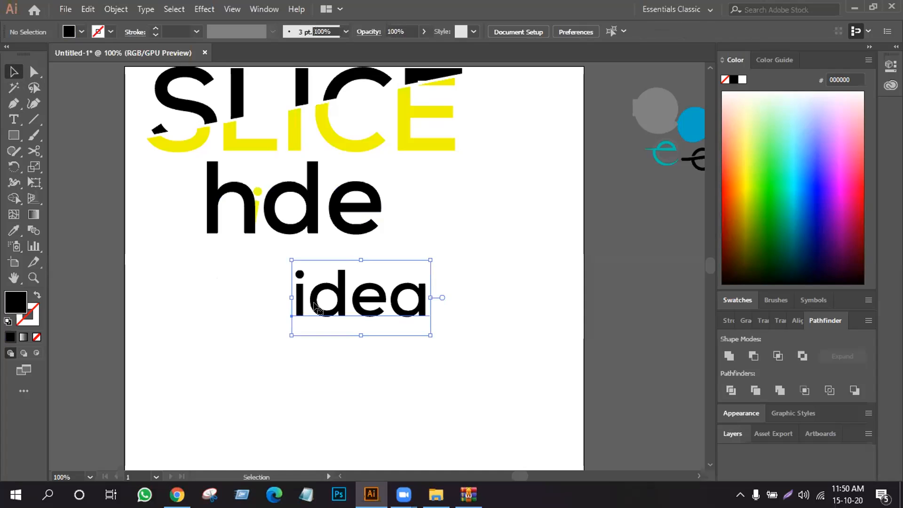
{"action": "right_click", "coordinate": [315, 306]}
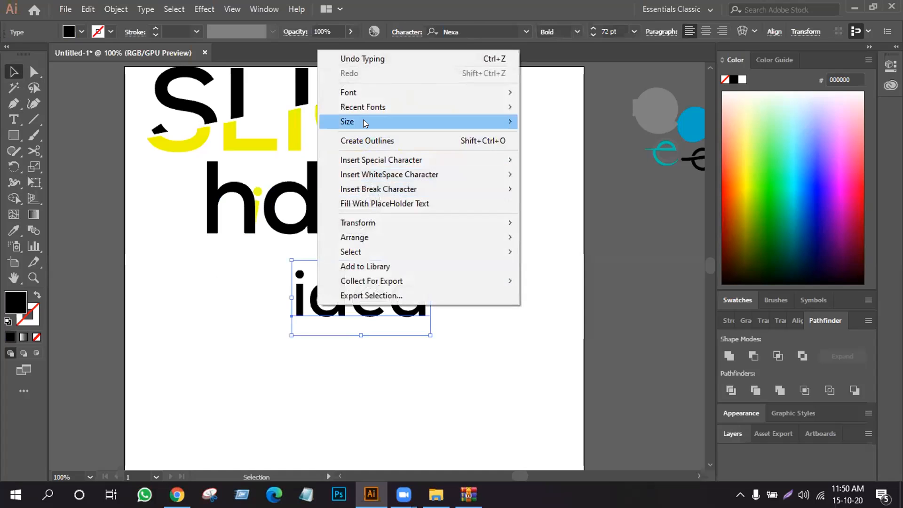
{"action": "left_click", "coordinate": [367, 140]}
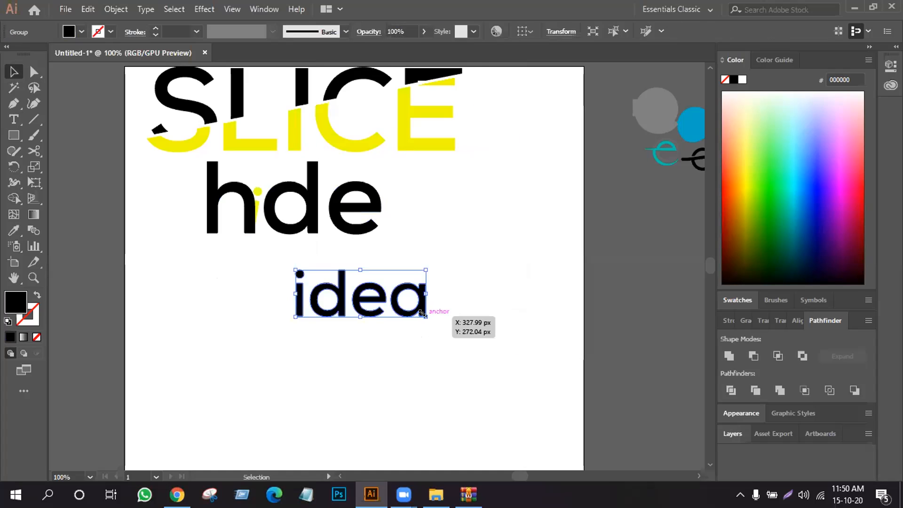
{"action": "left_click_drag", "start_coordinate": [422, 312], "coordinate": [456, 360]}
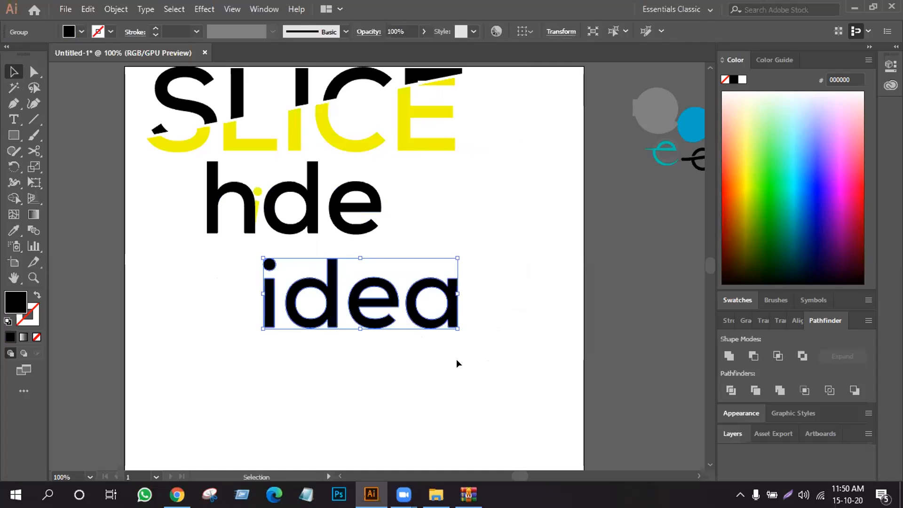
{"action": "left_click", "coordinate": [456, 360]}
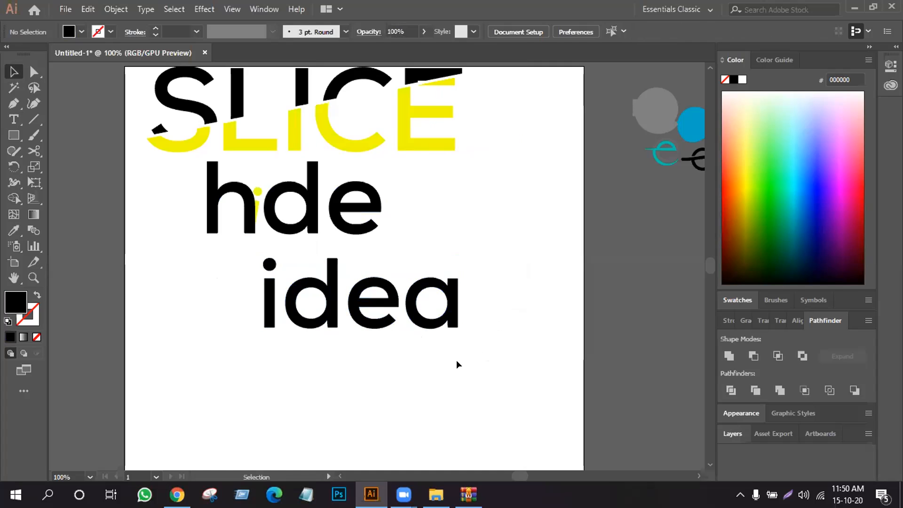
- Switch to Chrome and search Google for "bulb pic"
{"action": "left_click", "coordinate": [177, 494]}
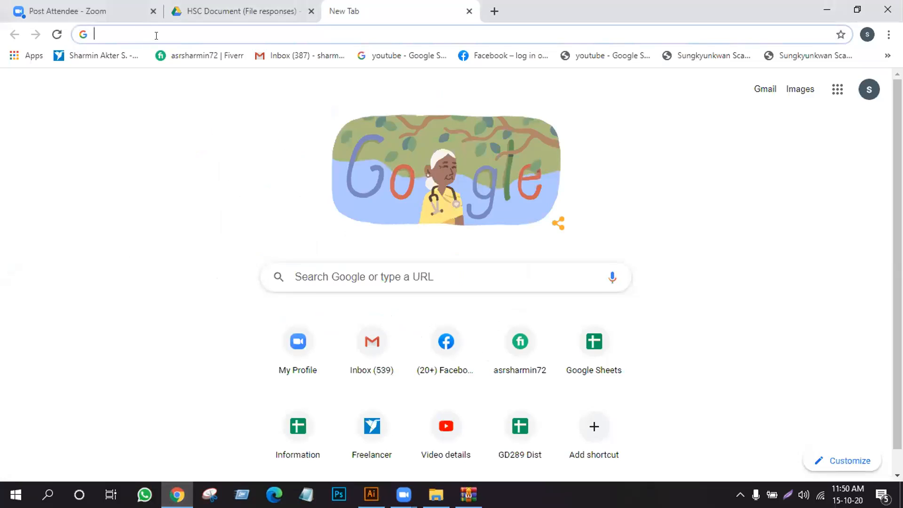
{"action": "type", "text": "balb"}
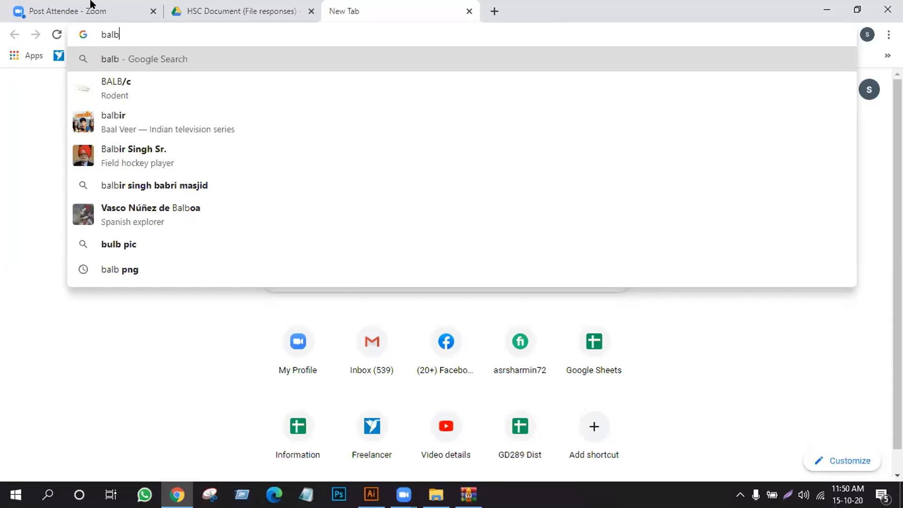
{"action": "left_click", "coordinate": [173, 245]}
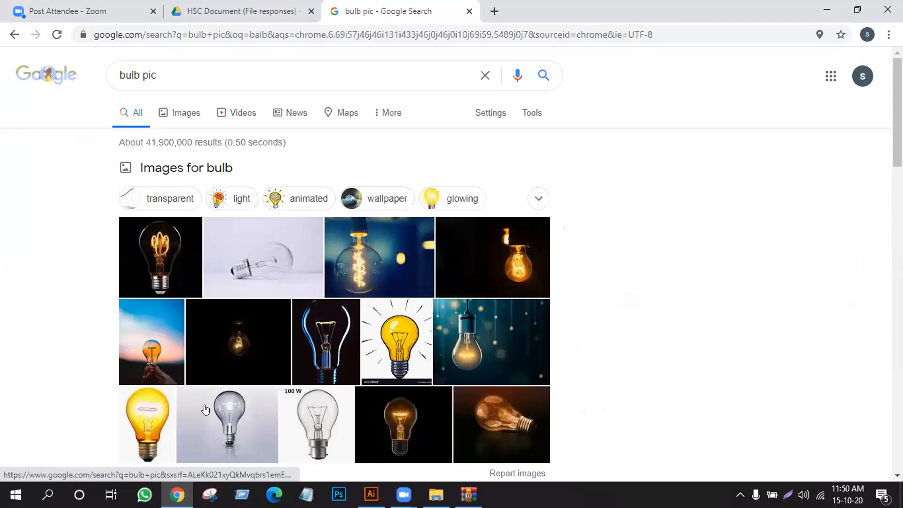
- Examine the bulb picture results and related images for a simple light-bulb illustration
{"action": "left_click", "coordinate": [397, 334]}
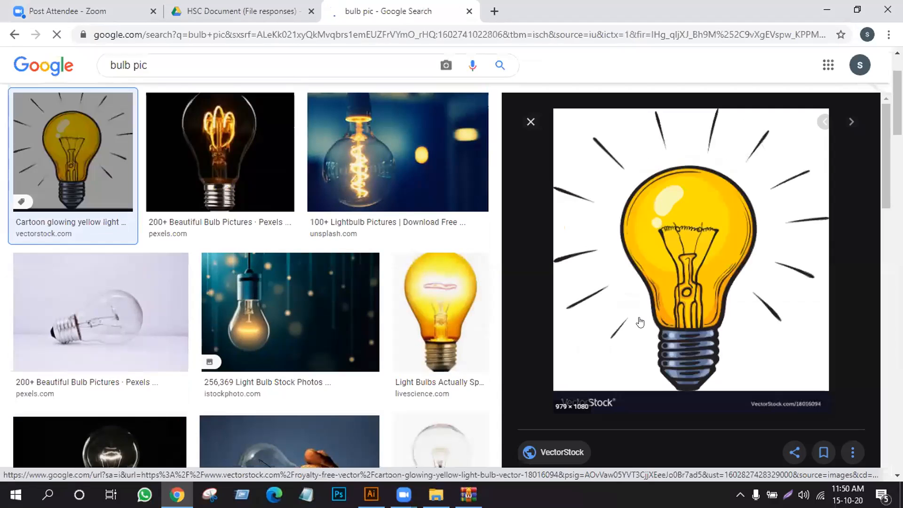
{"action": "scroll", "coordinate": [451, 263], "scroll_direction": "down", "scroll_amount": 1}
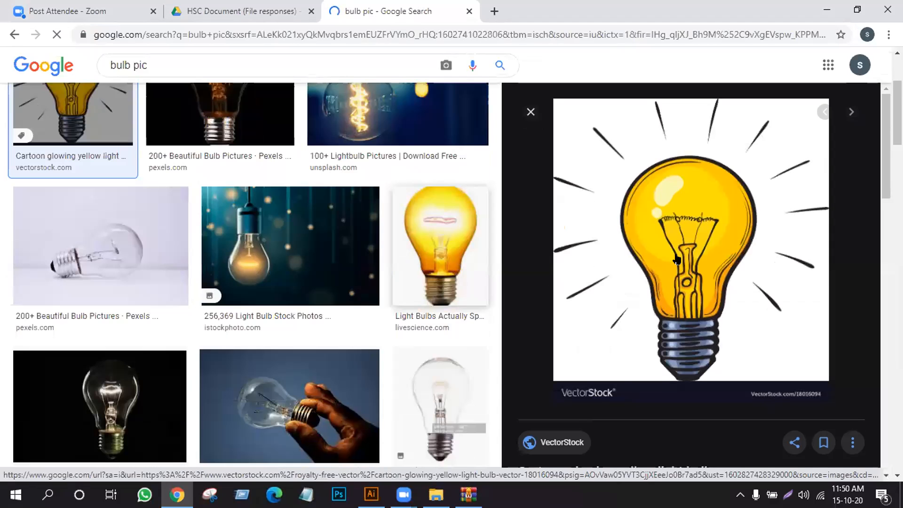
{"action": "scroll", "coordinate": [678, 259], "scroll_direction": "down", "scroll_amount": 4}
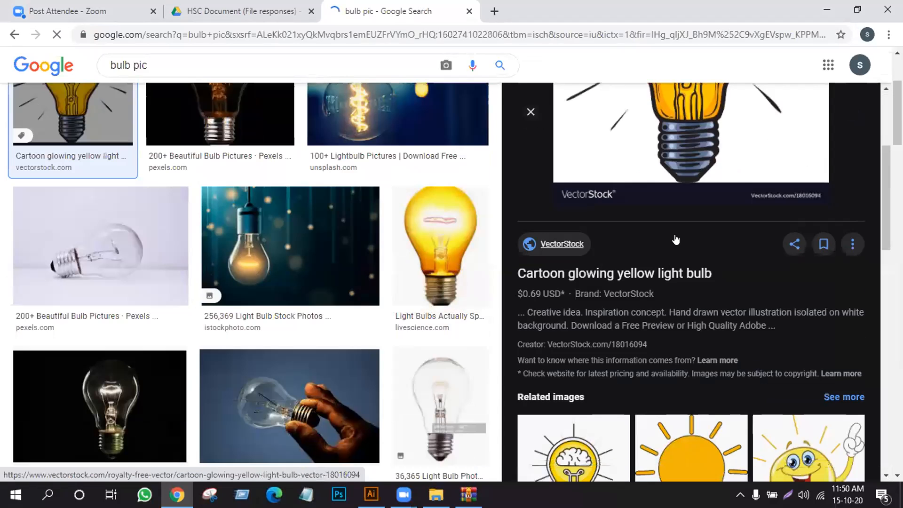
{"action": "scroll", "coordinate": [675, 238], "scroll_direction": "down", "scroll_amount": 5}
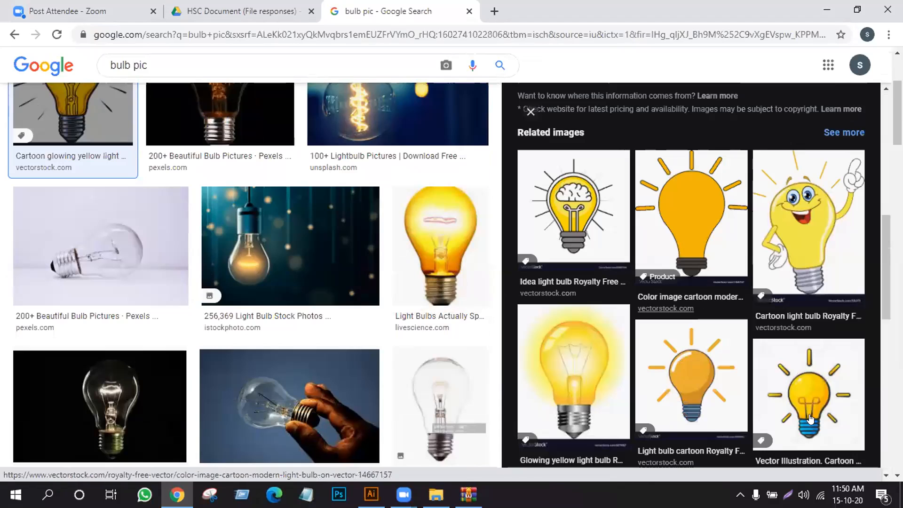
{"action": "left_click", "coordinate": [695, 390]}
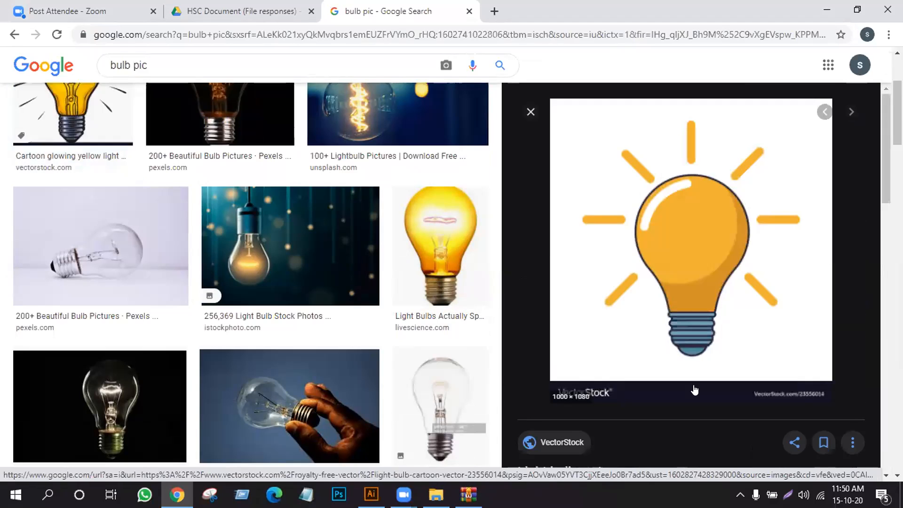
{"action": "left_click", "coordinate": [452, 248]}
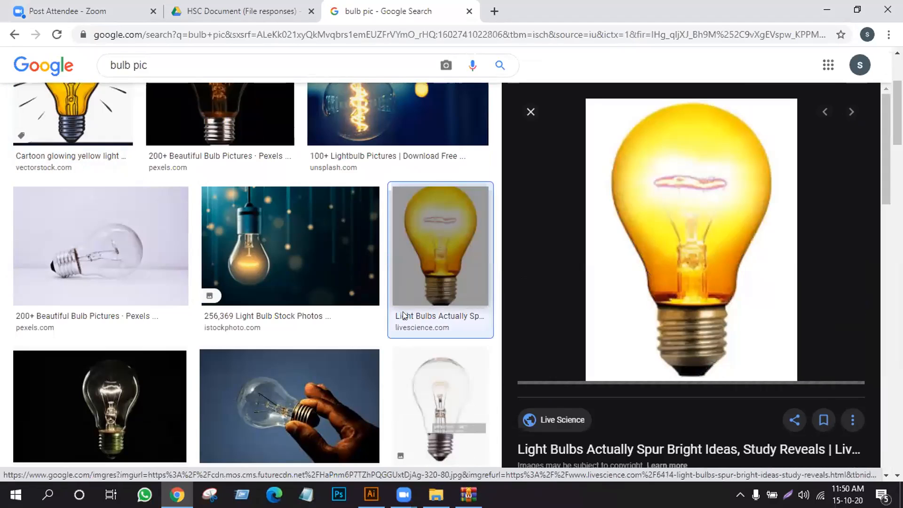
{"action": "scroll", "coordinate": [399, 324], "scroll_direction": "down", "scroll_amount": 5}
{"action": "scroll", "coordinate": [400, 324], "scroll_direction": "up", "scroll_amount": 6}
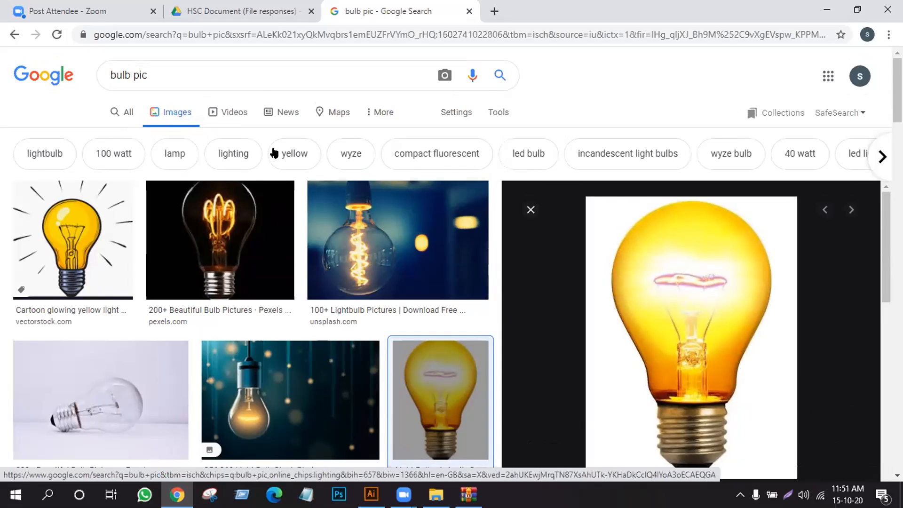
- Filter the image results to yellow and copy the Dreamstime picture of a yellow bulb with a thick black outline
{"action": "left_click", "coordinate": [298, 155]}
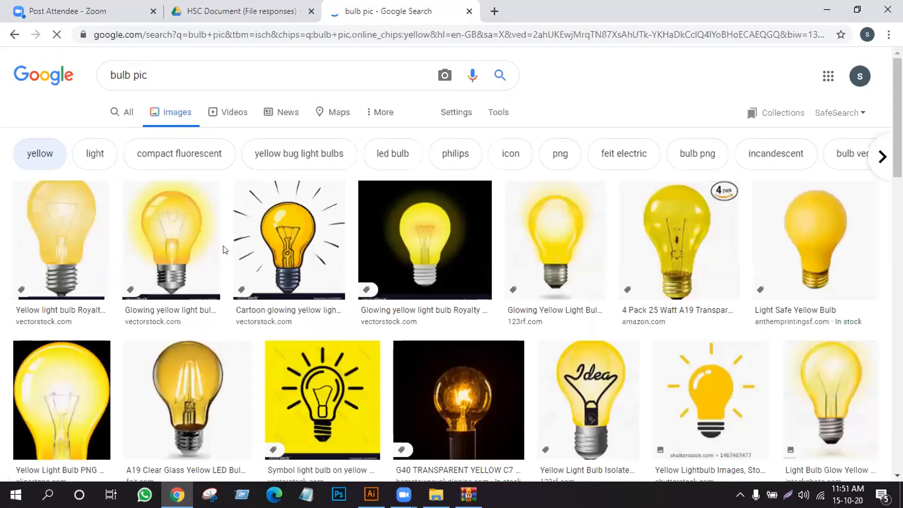
{"action": "scroll", "coordinate": [296, 308], "scroll_direction": "down", "scroll_amount": 1}
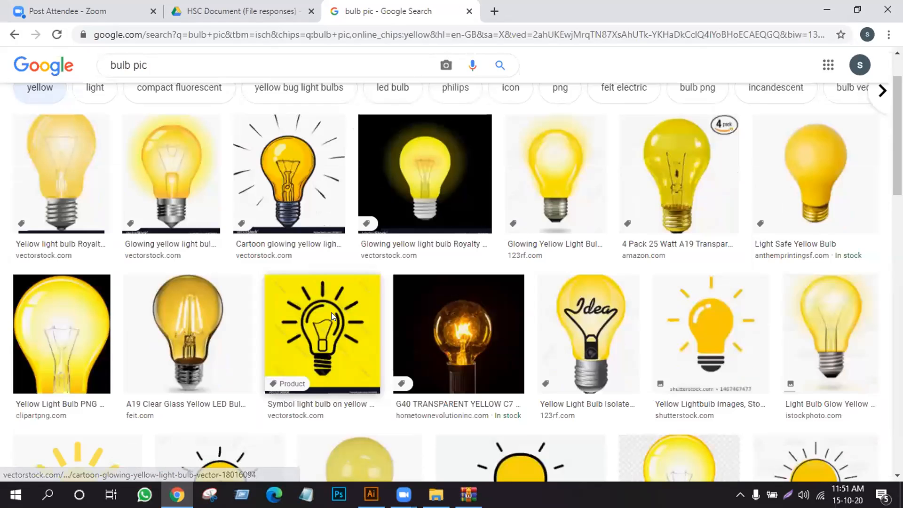
{"action": "scroll", "coordinate": [331, 312], "scroll_direction": "down", "scroll_amount": 3}
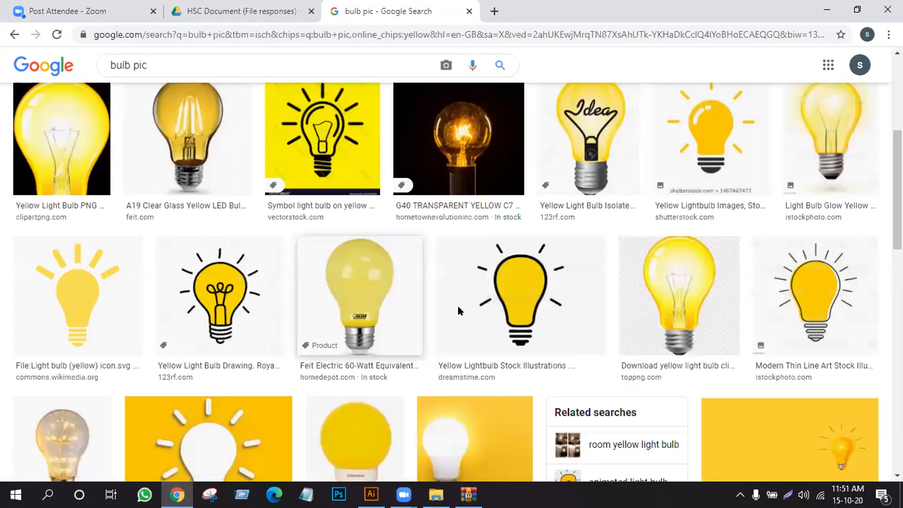
{"action": "left_click", "coordinate": [512, 266]}
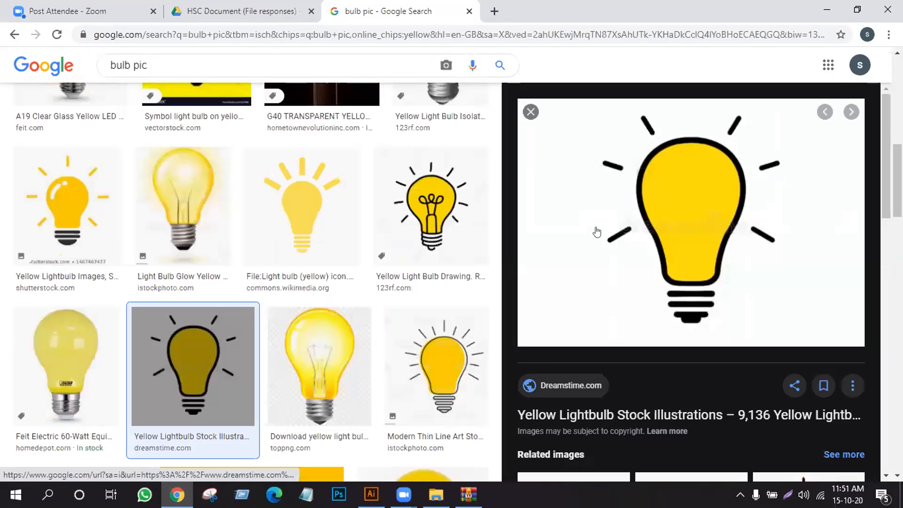
{"action": "right_click", "coordinate": [648, 155]}
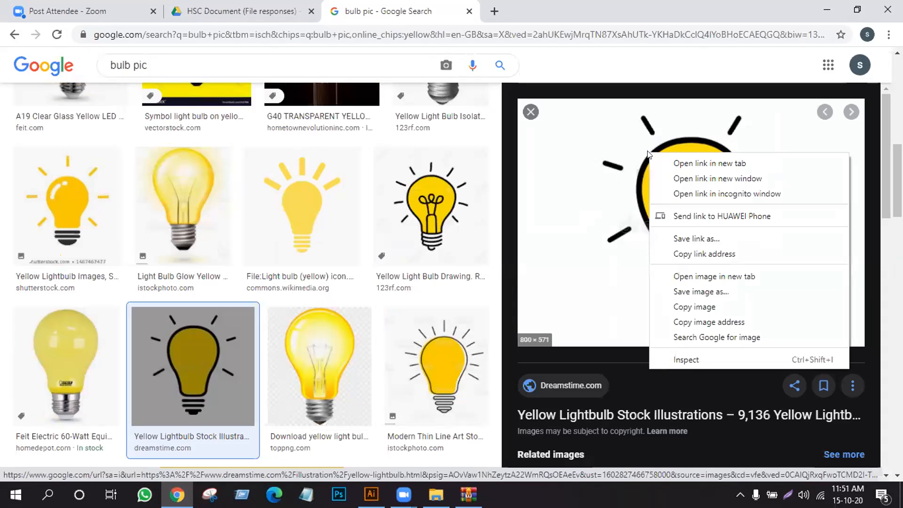
{"action": "left_click", "coordinate": [688, 309]}
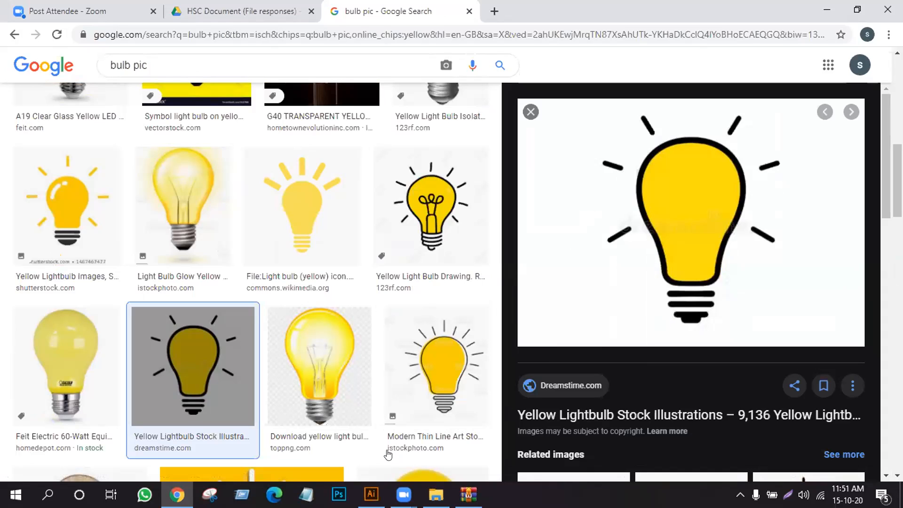
- Switch to Illustrator, paste the bulb image, shrink it to about 122 × 87 px and place it just right of the wordmarks
{"action": "key", "text": "alt+Tab"}
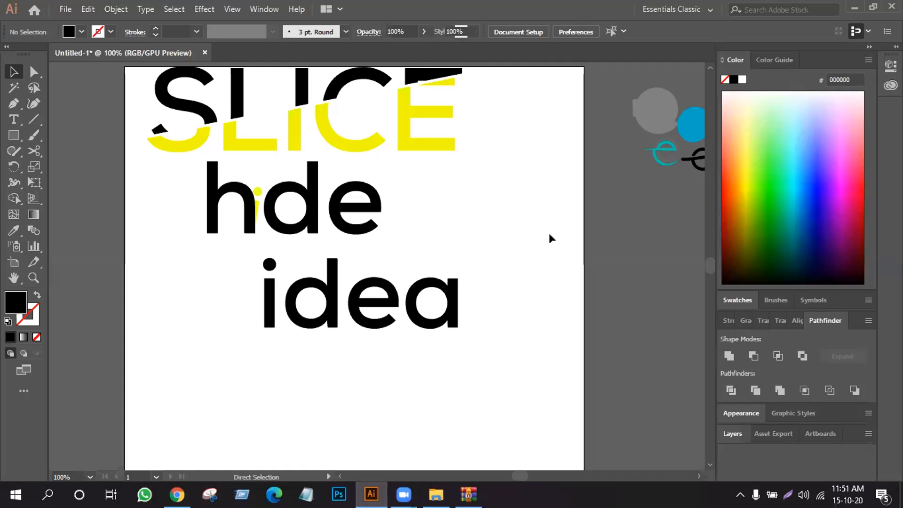
{"action": "key", "text": "ctrl+v"}
{"action": "scroll", "coordinate": [625, 174], "scroll_direction": "up", "scroll_amount": 3}
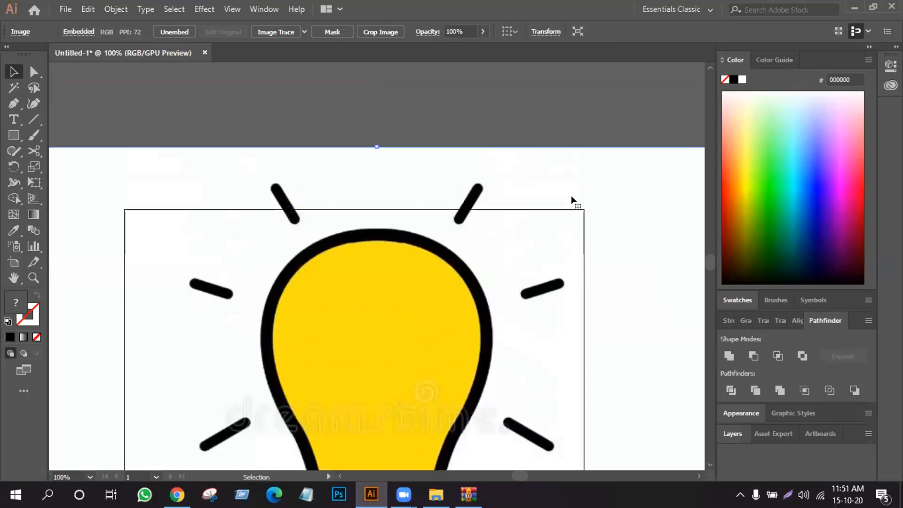
{"action": "left_click_drag", "start_coordinate": [225, 178], "coordinate": [537, 189]}
{"action": "left_click_drag", "start_coordinate": [209, 151], "coordinate": [527, 369]}
{"action": "scroll", "coordinate": [470, 339], "scroll_direction": "down", "scroll_amount": 1}
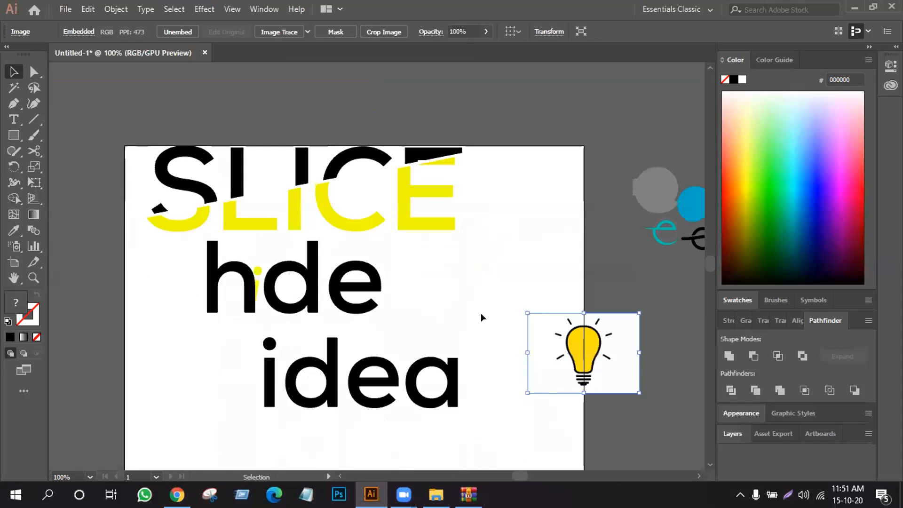
{"action": "scroll", "coordinate": [481, 312], "scroll_direction": "down", "scroll_amount": 1}
{"action": "left_click_drag", "start_coordinate": [546, 281], "coordinate": [509, 256]}
- Image-trace the bulb picture in Color mode with a Limited palette of 30 colours and Ignore White enabled
{"action": "left_click", "coordinate": [264, 9]}
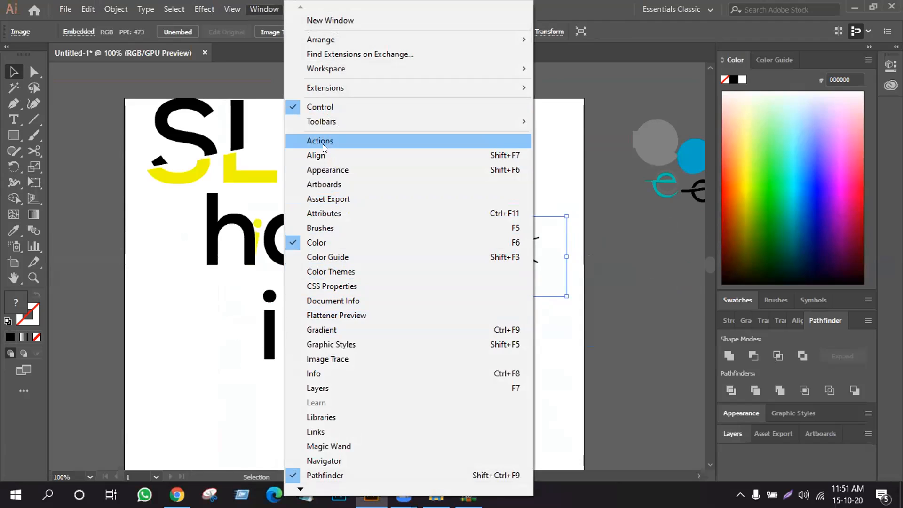
{"action": "left_click", "coordinate": [319, 353]}
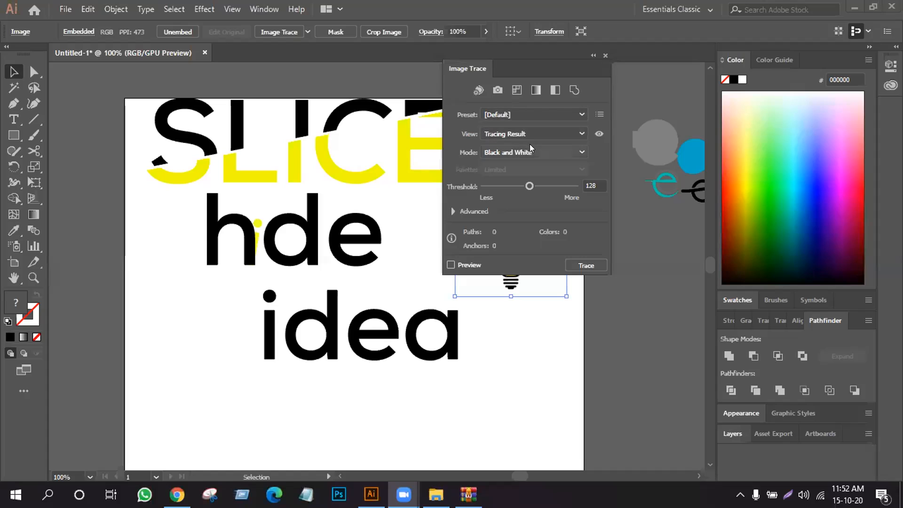
{"action": "left_click", "coordinate": [529, 148]}
{"action": "left_click", "coordinate": [502, 162]}
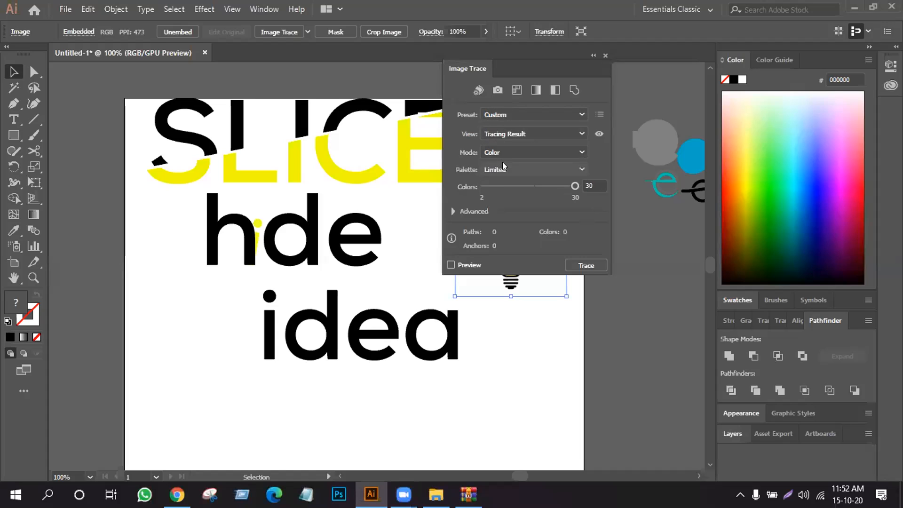
{"action": "left_click", "coordinate": [454, 212]}
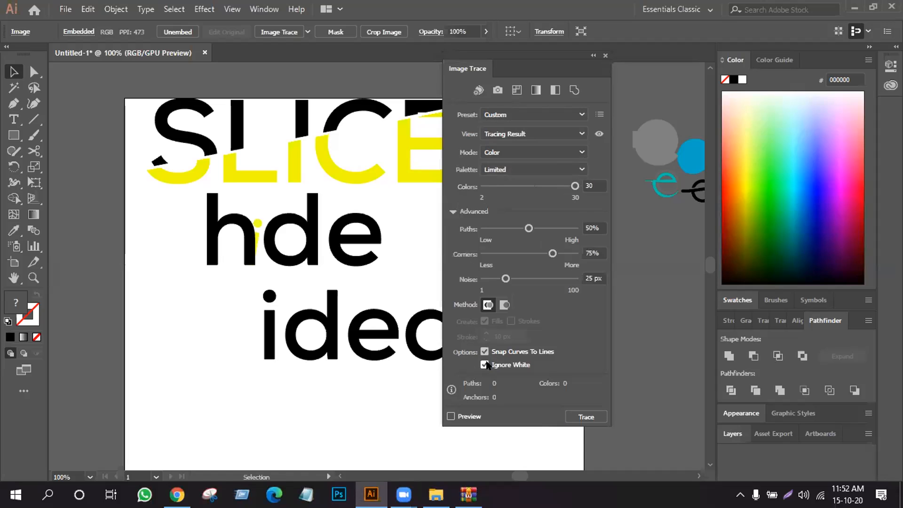
{"action": "left_click", "coordinate": [577, 413]}
{"action": "left_click", "coordinate": [605, 56]}
- Move the traced bulb over the letter i of idea and ungroup the idea lettering
{"action": "left_click_drag", "start_coordinate": [509, 241], "coordinate": [268, 320]}
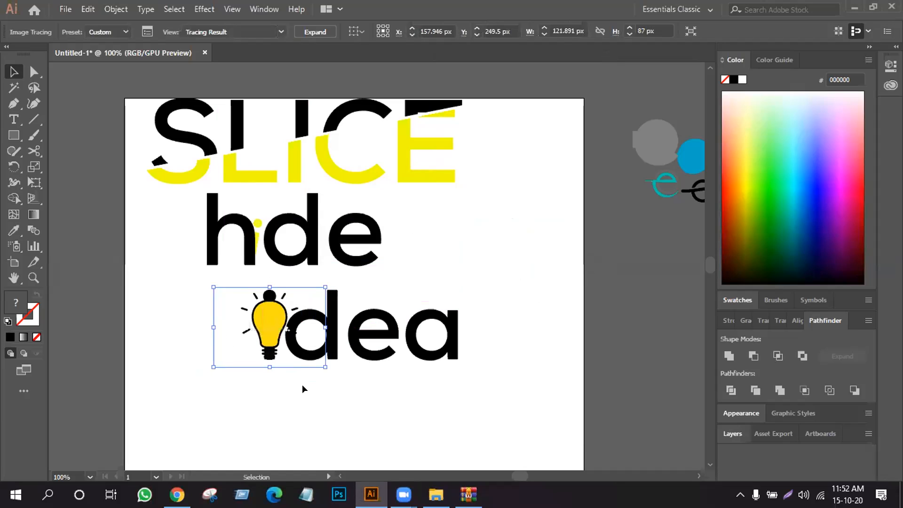
{"action": "left_click", "coordinate": [302, 389]}
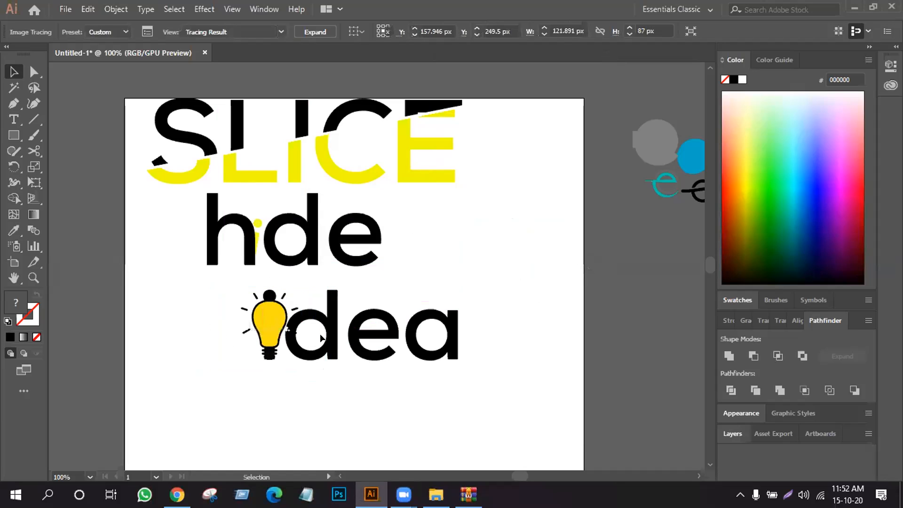
{"action": "left_click", "coordinate": [330, 301]}
{"action": "right_click", "coordinate": [330, 302]}
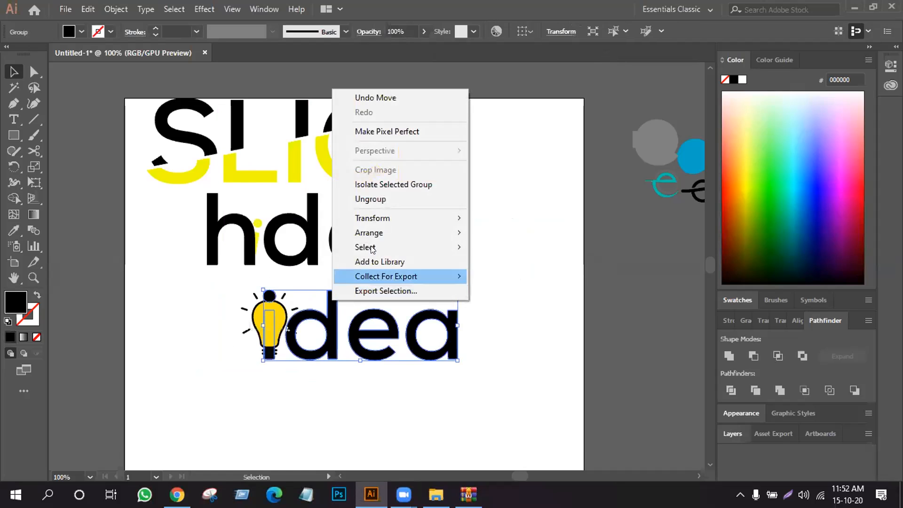
{"action": "left_click", "coordinate": [372, 199]}
- Lock the traced bulb, delete the letter i behind it, and unlock the bulb
{"action": "left_click_drag", "start_coordinate": [214, 288], "coordinate": [326, 367]}
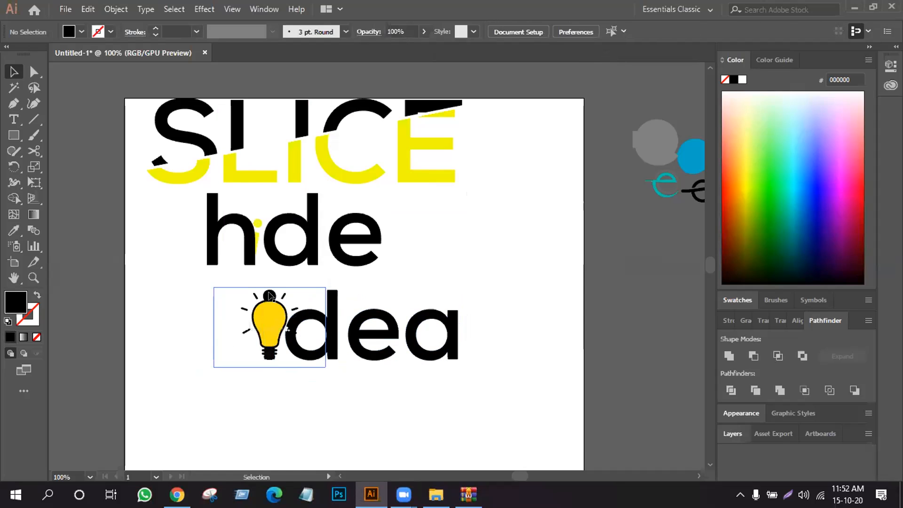
{"action": "left_click", "coordinate": [268, 320]}
{"action": "key", "text": "ctrl+2"}
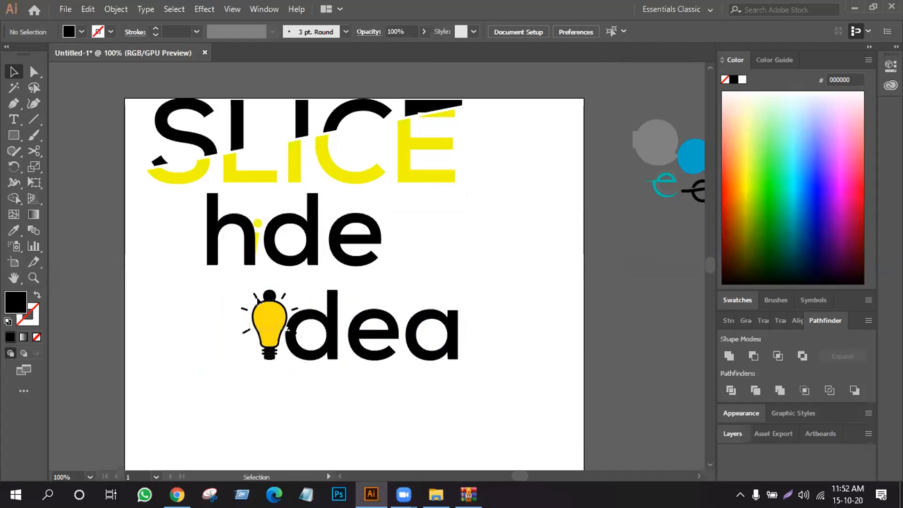
{"action": "left_click", "coordinate": [269, 292]}
{"action": "key", "text": "Delete"}
{"action": "key", "text": "ctrl+alt+2"}
{"action": "left_click", "coordinate": [279, 416]}
- Nudge the bulb 4 px to the left, away from the letter d
{"action": "left_click", "coordinate": [264, 323]}
{"action": "key", "text": "Left"}
{"action": "key", "text": "Left"}
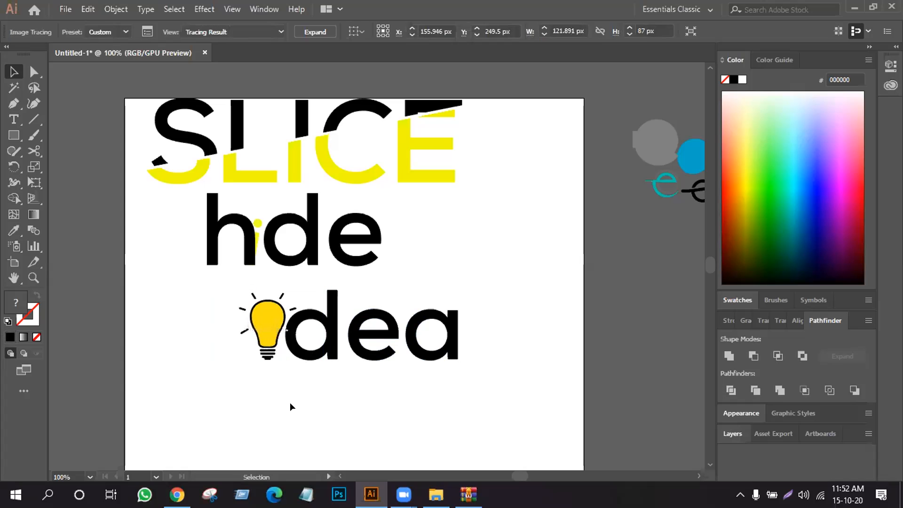
{"action": "left_click", "coordinate": [614, 370]}
{"action": "left_click", "coordinate": [272, 338]}
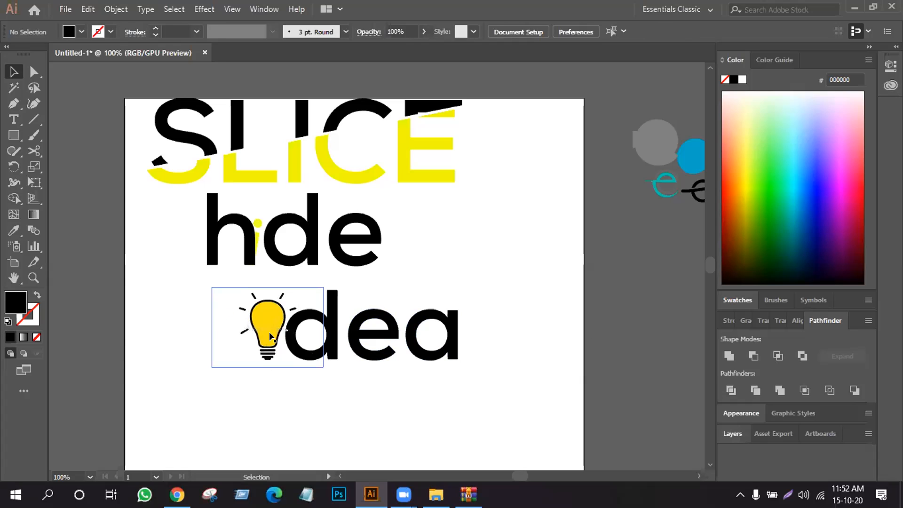
{"action": "key", "text": "Left"}
{"action": "key", "text": "Left"}
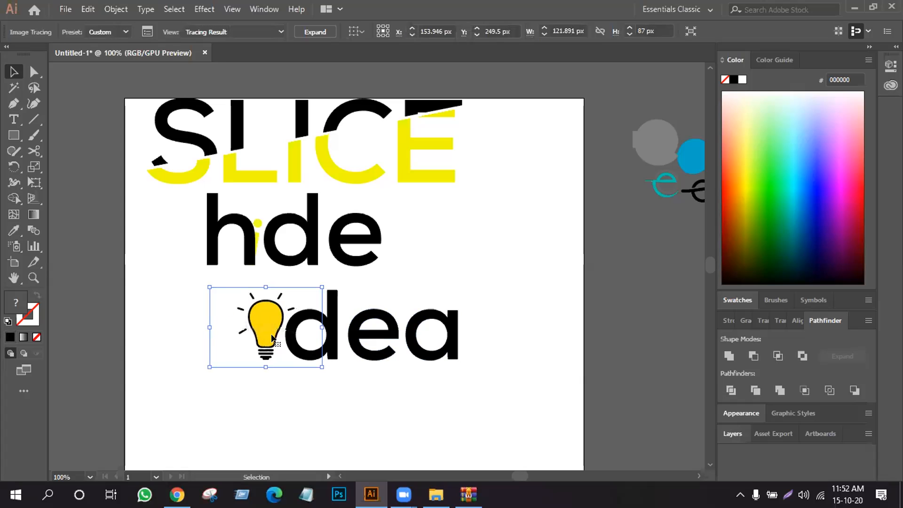
- Group the bulb with the letters dea and scale the group down slightly from its centre
{"action": "left_click_drag", "start_coordinate": [500, 295], "coordinate": [184, 366]}
{"action": "right_click", "coordinate": [254, 325]}
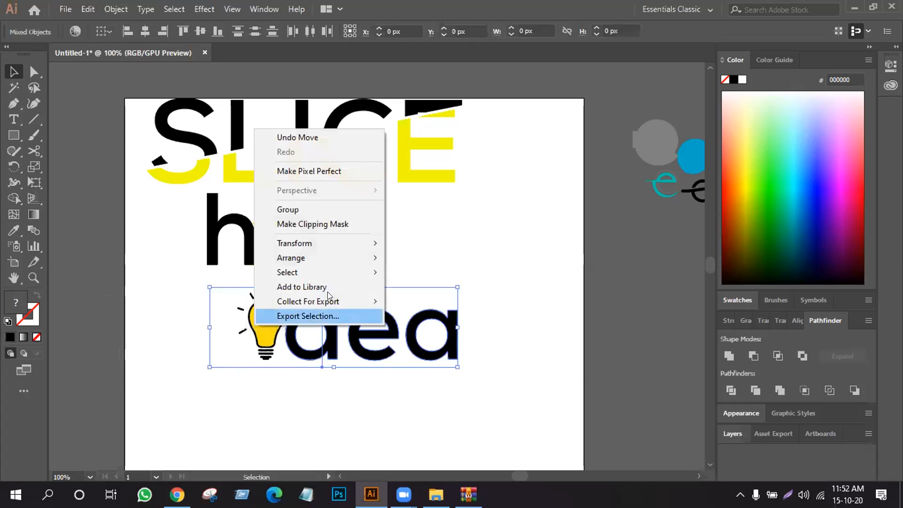
{"action": "left_click", "coordinate": [334, 209]}
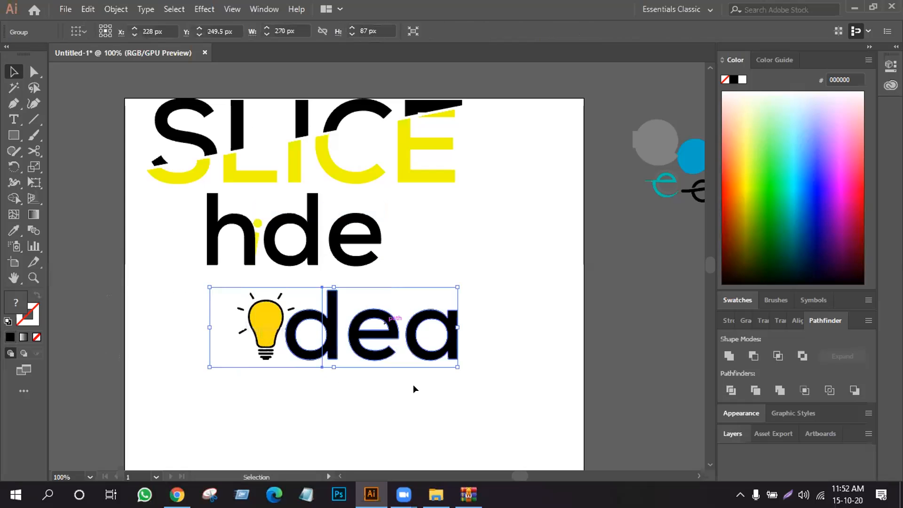
{"action": "left_click", "coordinate": [424, 439]}
{"action": "left_click", "coordinate": [447, 338]}
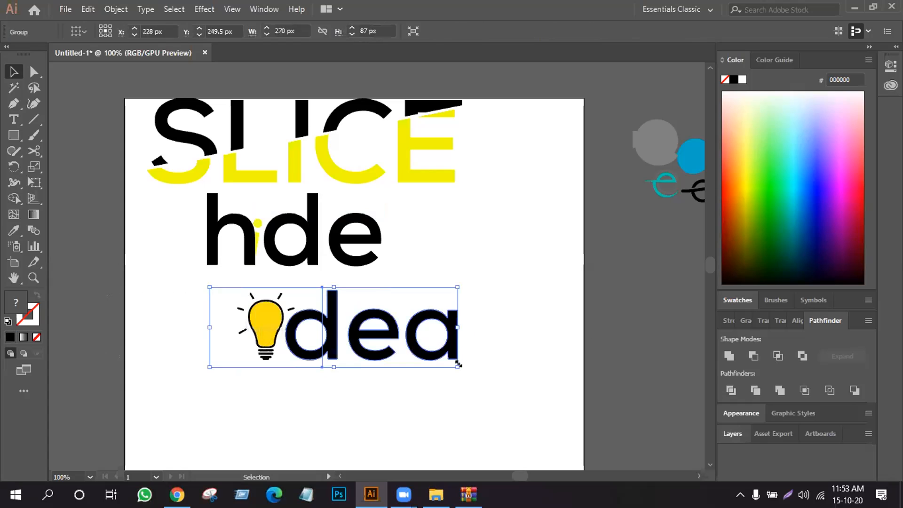
{"action": "left_click_drag", "start_coordinate": [455, 365], "coordinate": [451, 400]}
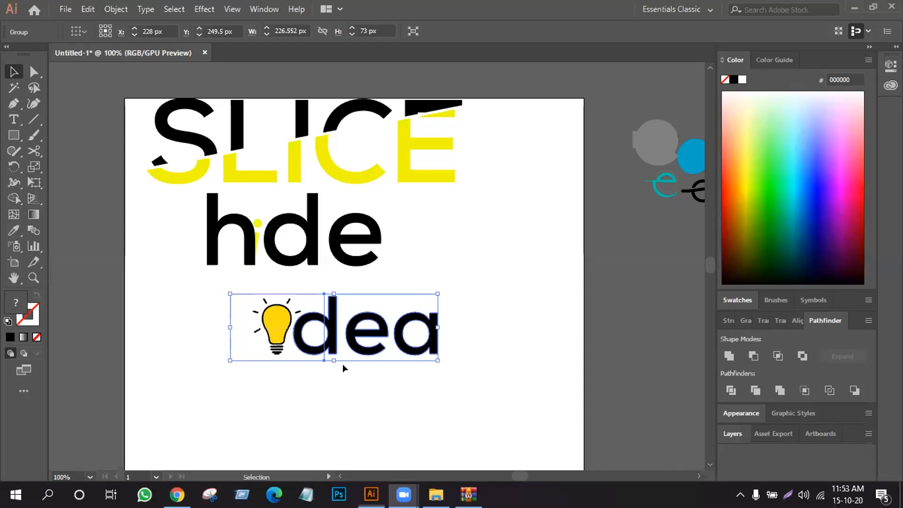
{"action": "left_click", "coordinate": [343, 381]}
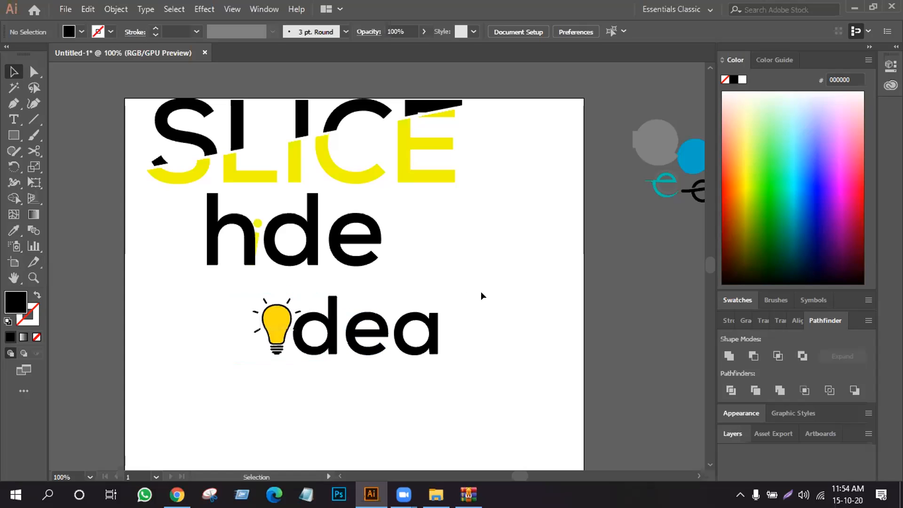
- Scale the SLICE, hide and idea wordmarks down together to about 151 × 126 px and move them to the artboard's upper-right corner
{"action": "left_click_drag", "start_coordinate": [129, 107], "coordinate": [507, 382]}
{"action": "left_click_drag", "start_coordinate": [462, 360], "coordinate": [422, 284]}
{"action": "left_click_drag", "start_coordinate": [332, 232], "coordinate": [564, 146]}
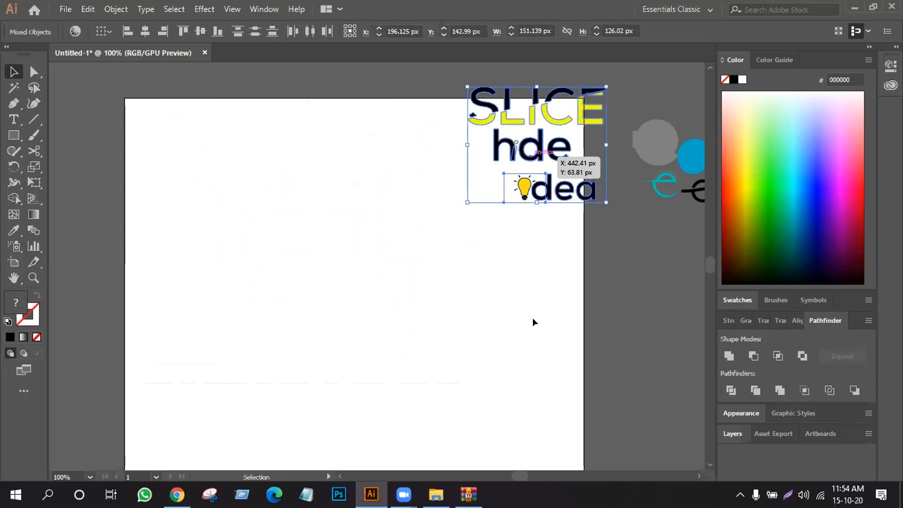
{"action": "left_click", "coordinate": [532, 317]}
{"action": "scroll", "coordinate": [532, 317], "scroll_direction": "down", "scroll_amount": 2}
{"action": "scroll", "coordinate": [533, 318], "scroll_direction": "up", "scroll_amount": 2}
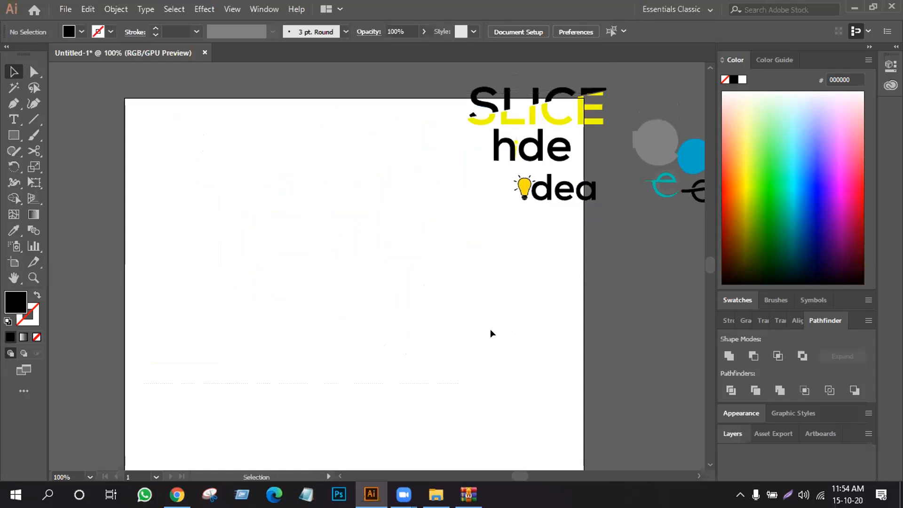
- Move the blue circular mark off the artboard, below the teal and black letter e marks
{"action": "scroll", "coordinate": [239, 333], "scroll_direction": "down", "scroll_amount": 1}
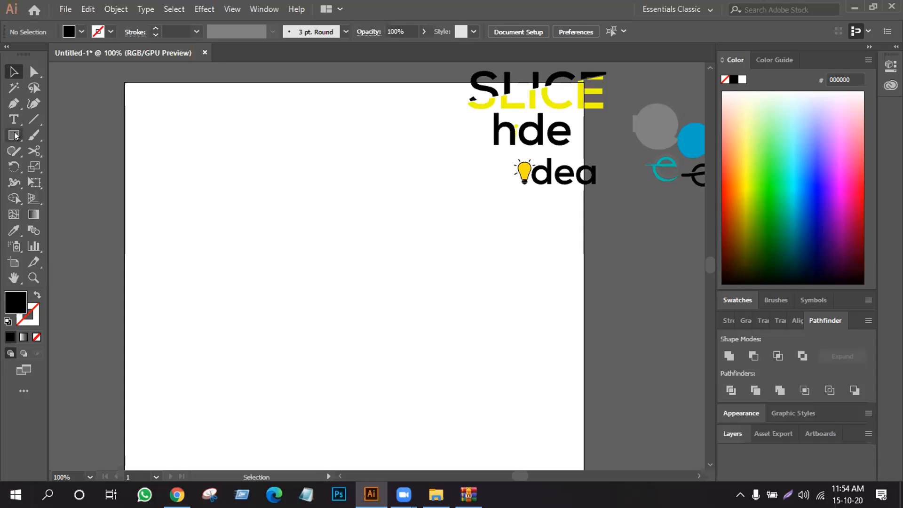
{"action": "left_click_drag", "start_coordinate": [693, 142], "coordinate": [654, 197]}
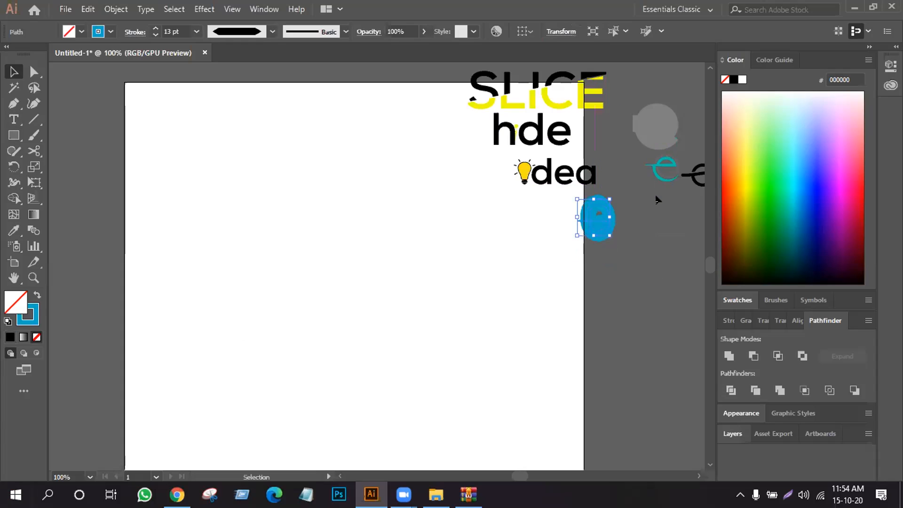
{"action": "key", "text": "ctrl+z"}
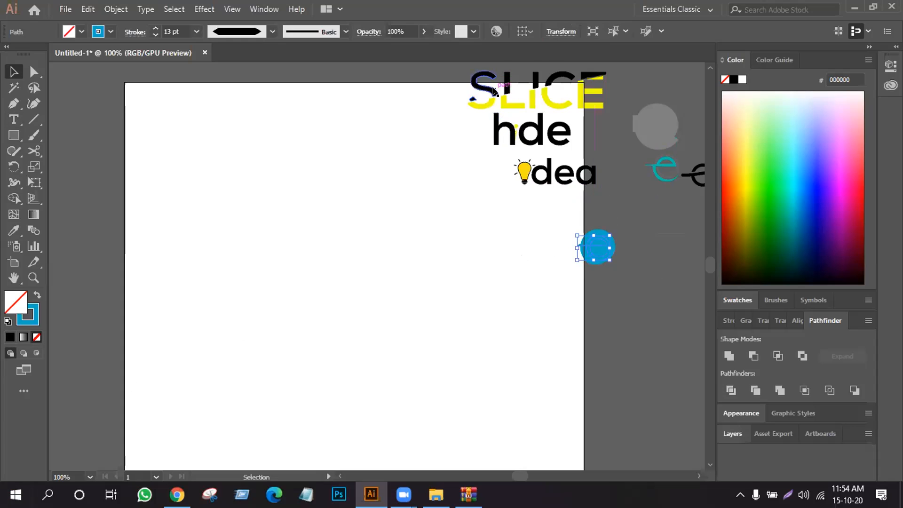
{"action": "left_click", "coordinate": [495, 91]}
{"action": "left_click_drag", "start_coordinate": [595, 243], "coordinate": [652, 227]}
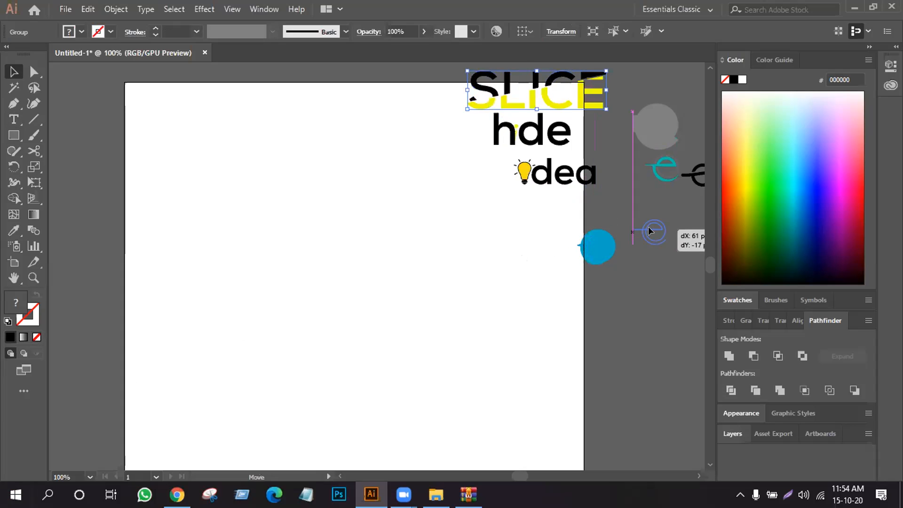
{"action": "left_click", "coordinate": [490, 272]}
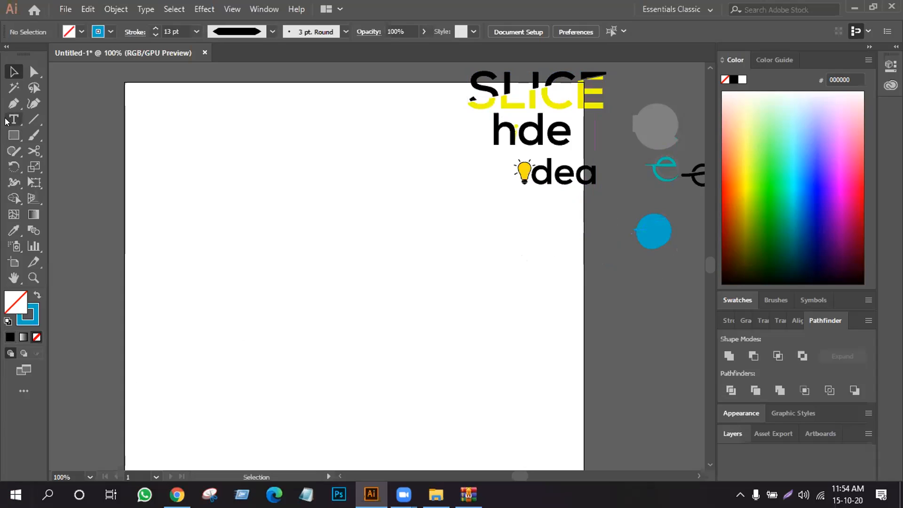
- Add the text "slice" in black 72 pt Nexa Bold on the empty area of the artboard
{"action": "left_click", "coordinate": [10, 120]}
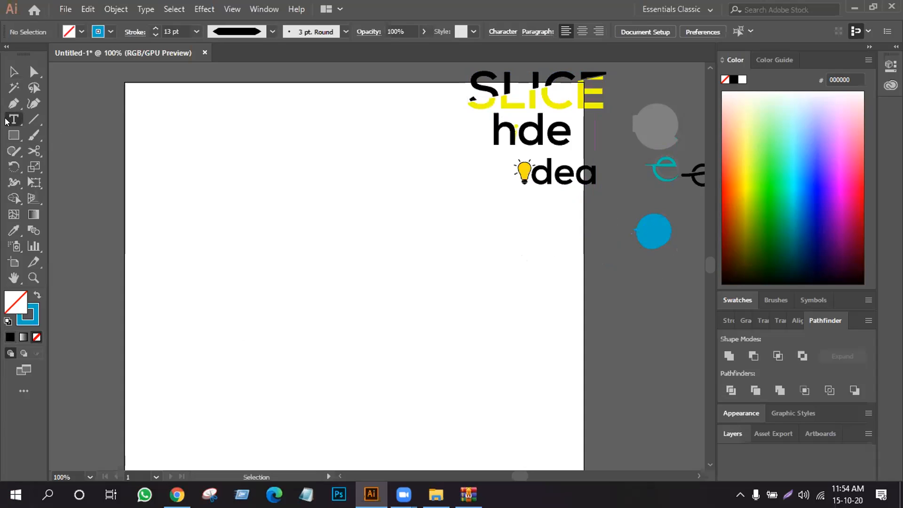
{"action": "left_click", "coordinate": [207, 239]}
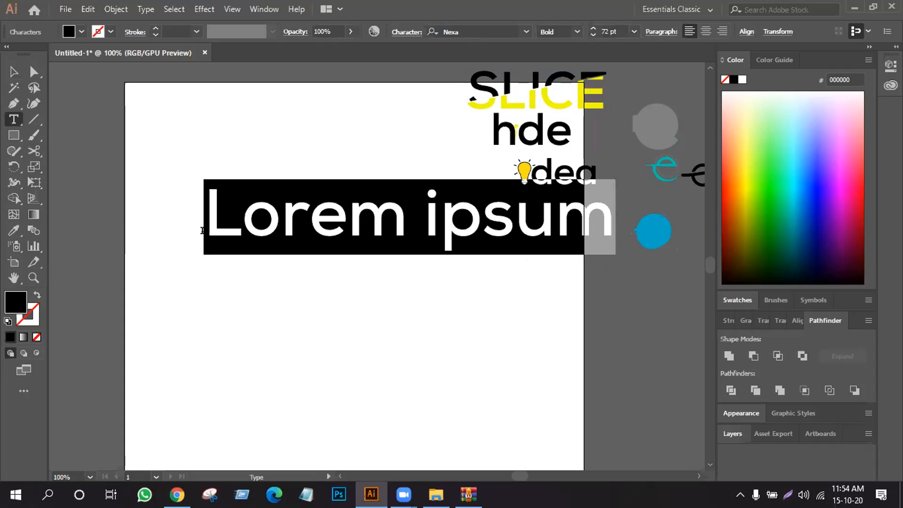
{"action": "key", "text": "BackSpace"}
{"action": "type", "text": "sl"}
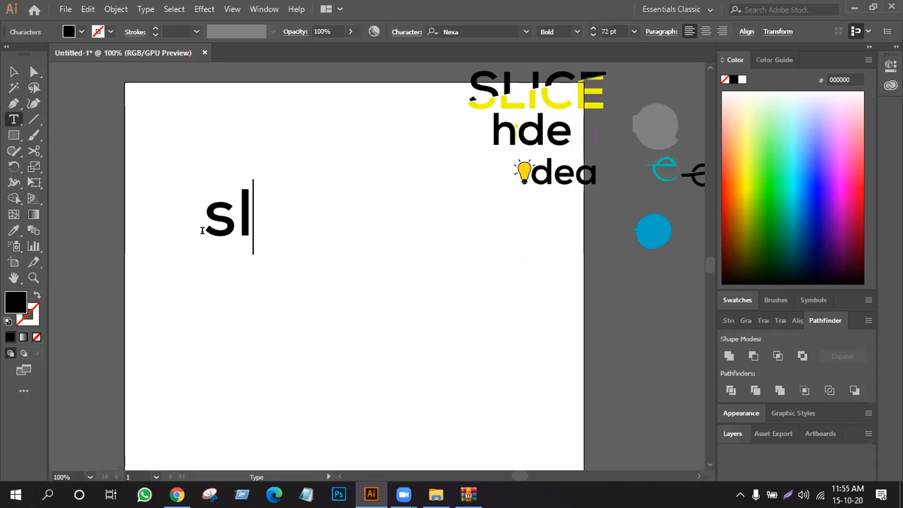
{"action": "type", "text": "ice"}
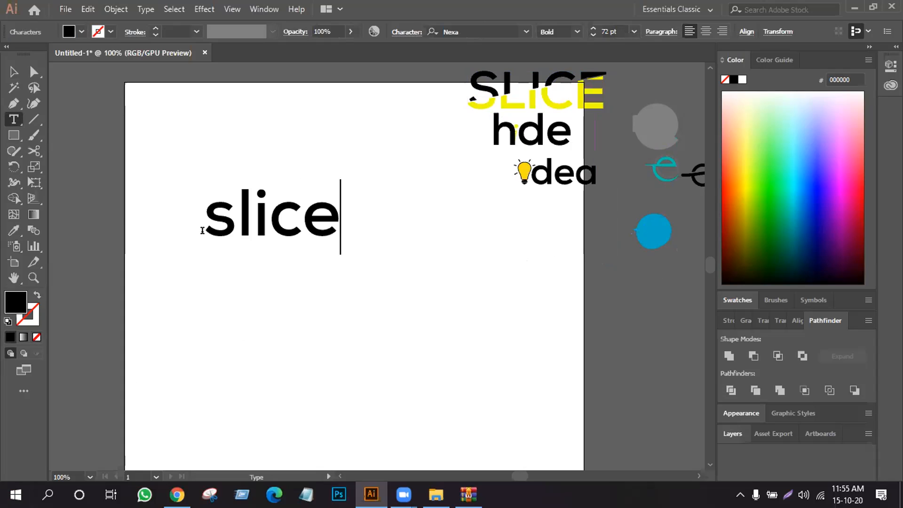
- Convert the new word slice to uppercase and finish editing the text
{"action": "double_click", "coordinate": [333, 205]}
{"action": "scroll", "coordinate": [333, 205], "scroll_direction": "left", "scroll_amount": 3}
{"action": "left_click", "coordinate": [144, 11]}
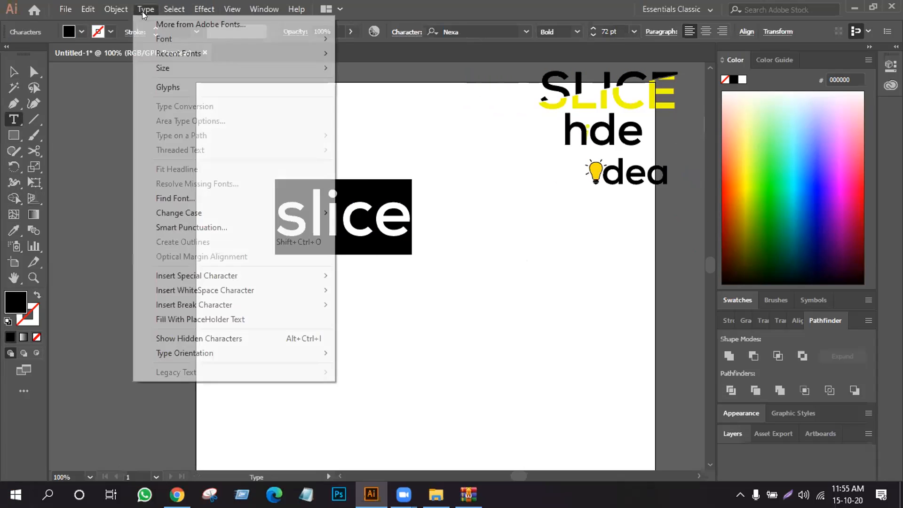
{"action": "mouse_move", "coordinate": [204, 213]}
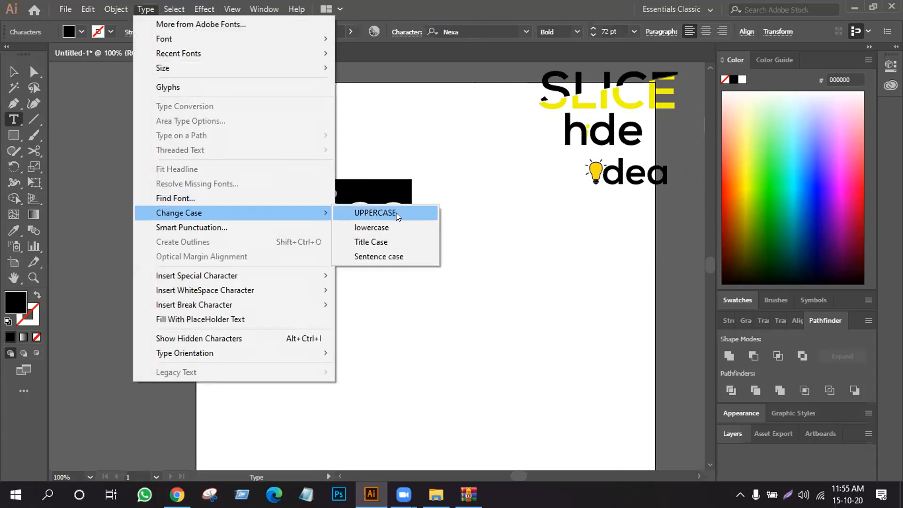
{"action": "left_click", "coordinate": [396, 213]}
{"action": "key", "text": "Escape"}
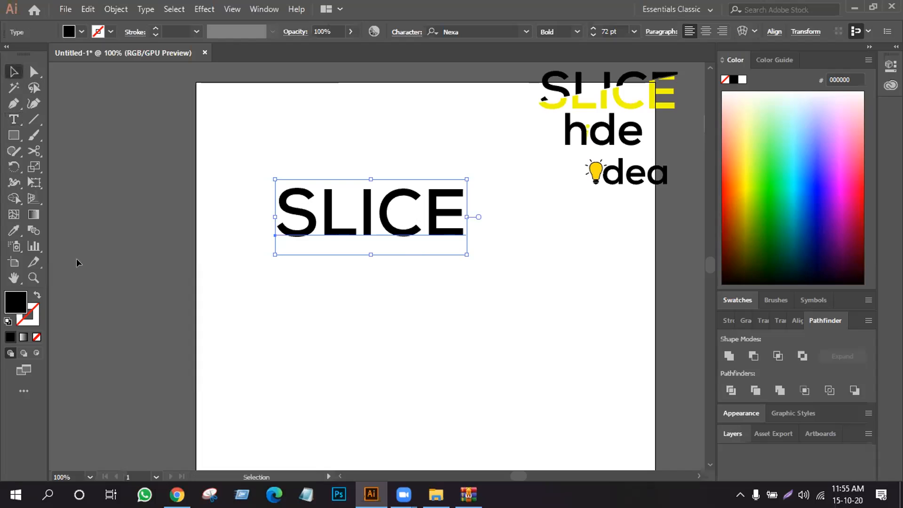
- Enlarge the SLICE text from its centre to about 126.57 pt and convert it to outlines
{"action": "key", "text": "space"}
{"action": "left_click_drag", "start_coordinate": [357, 306], "coordinate": [251, 294]}
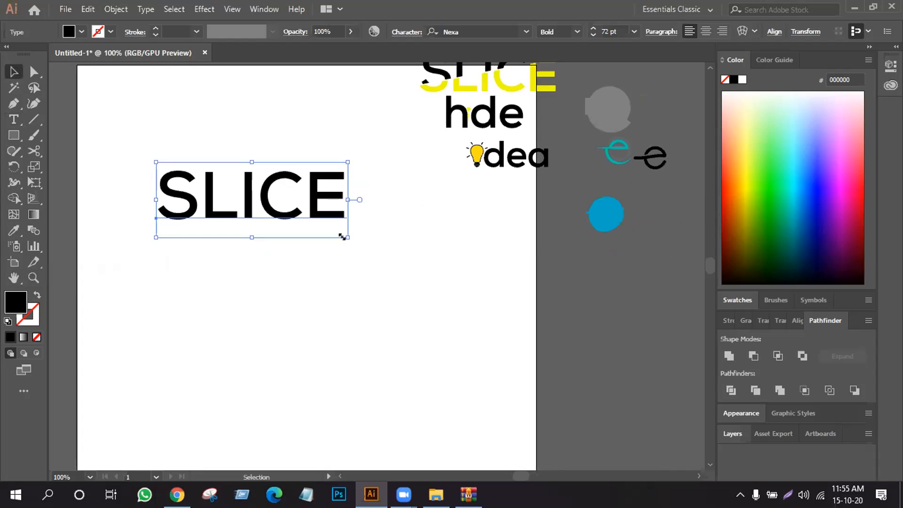
{"action": "left_click_drag", "start_coordinate": [342, 237], "coordinate": [323, 315]}
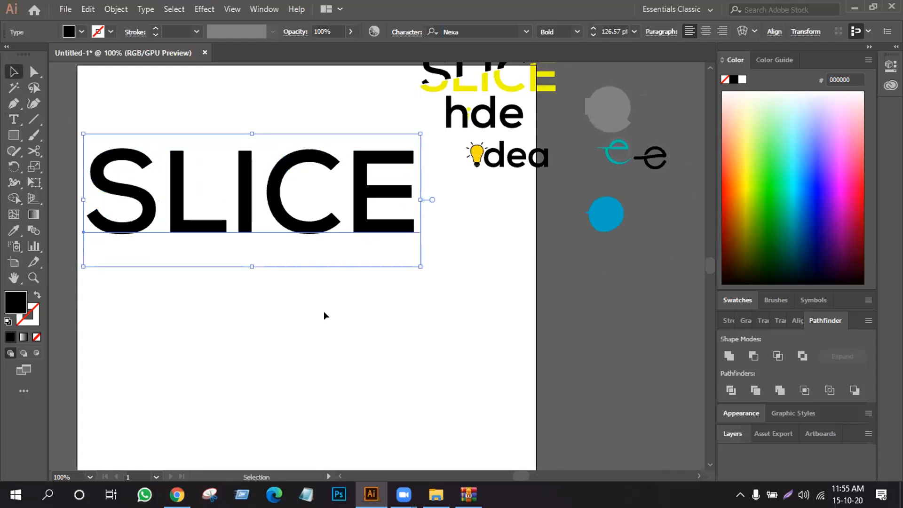
{"action": "right_click", "coordinate": [238, 208]}
{"action": "left_click", "coordinate": [268, 293]}
{"action": "left_click", "coordinate": [267, 311]}
- Draw a 1 pt black diagonal line rising across SLICE from the foot of the S past the top of the E, and nudge it upward
{"action": "left_click", "coordinate": [33, 119]}
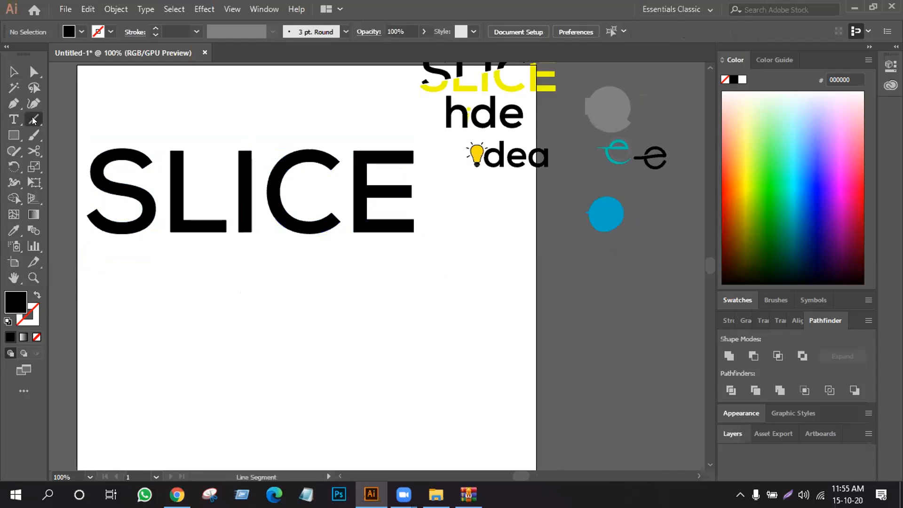
{"action": "left_click", "coordinate": [30, 293]}
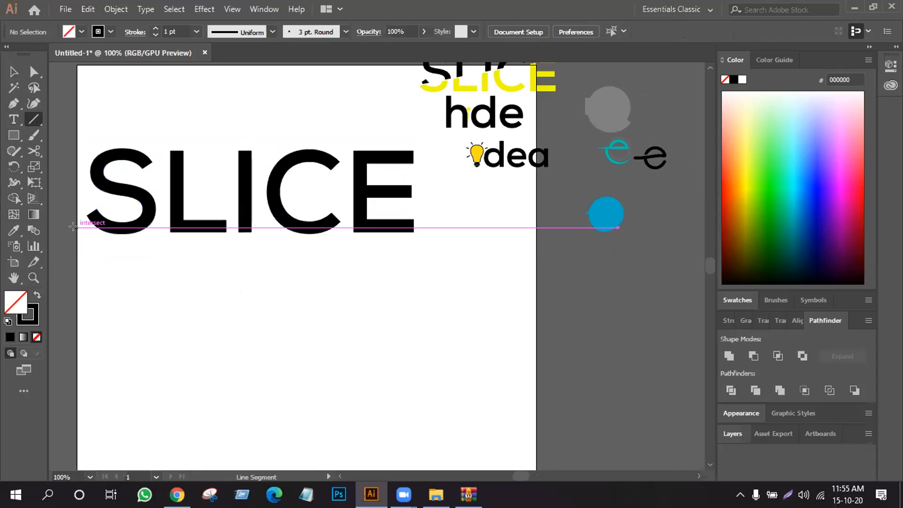
{"action": "left_click_drag", "start_coordinate": [63, 247], "coordinate": [442, 139]}
{"action": "left_click_drag", "start_coordinate": [60, 248], "coordinate": [59, 239]}
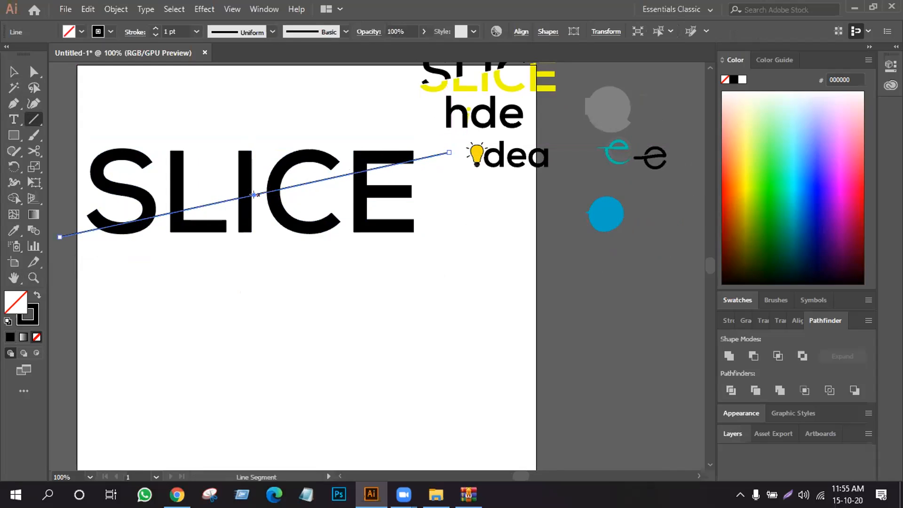
{"action": "key", "text": "Up"}
{"action": "key", "text": "Up"}
{"action": "key", "text": "Up"}
{"action": "key", "text": "Up"}
{"action": "key", "text": "Up"}
{"action": "key", "text": "Up"}
{"action": "key", "text": "Up"}
{"action": "key", "text": "Up"}
{"action": "key", "text": "Up"}
{"action": "key", "text": "Up"}
{"action": "key", "text": "Up"}
{"action": "key", "text": "Up"}
{"action": "key", "text": "Up"}
{"action": "key", "text": "Up"}
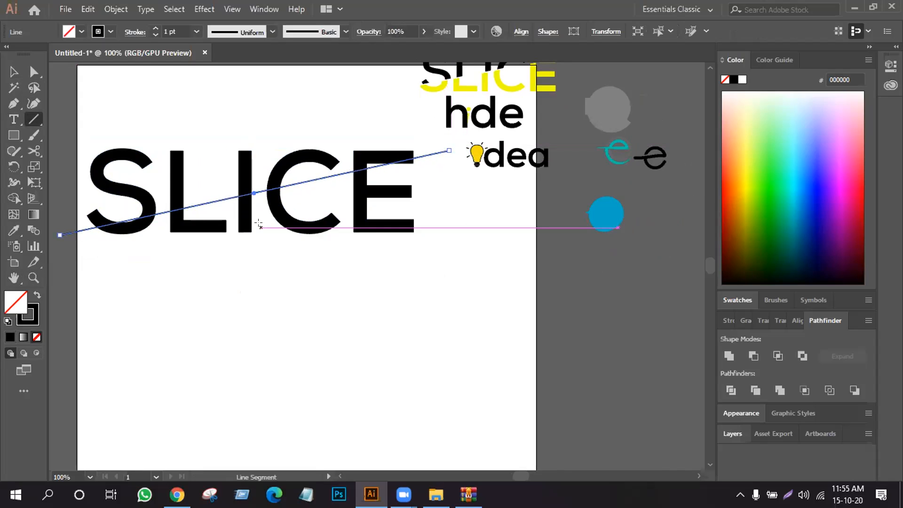
{"action": "key", "text": "Up"}
{"action": "key", "text": "Up"}
{"action": "key", "text": "Up"}
{"action": "key", "text": "Up"}
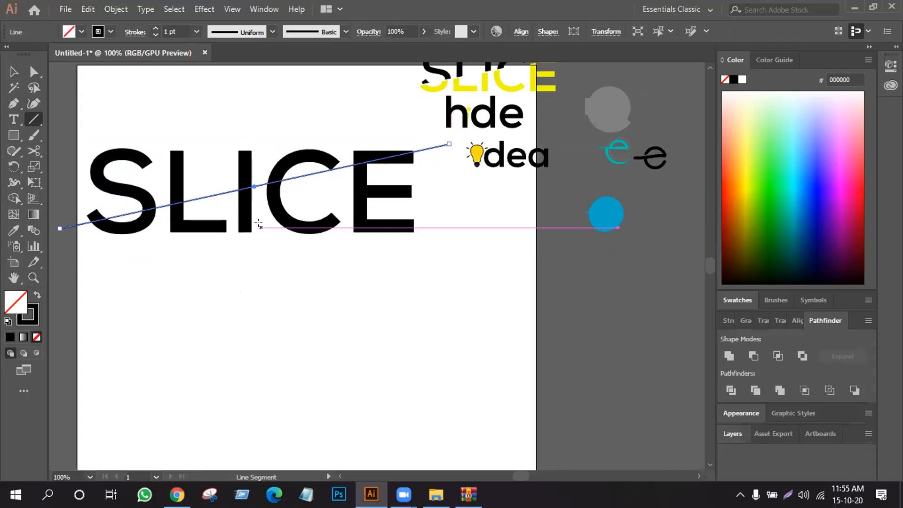
- Use Shape Builder on SLICE and the line to fill the part of each letter below the line with yellow F8FF41
{"action": "left_click", "coordinate": [13, 71]}
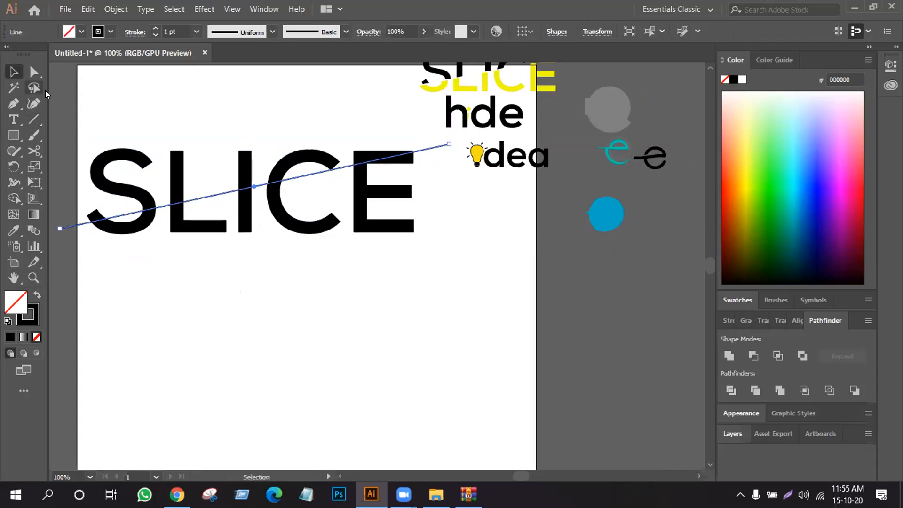
{"action": "left_click_drag", "start_coordinate": [83, 115], "coordinate": [424, 279]}
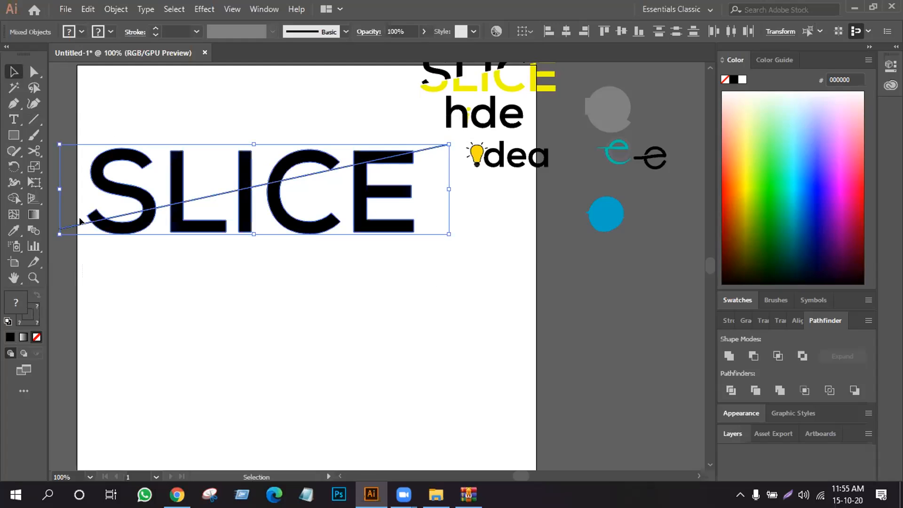
{"action": "left_click", "coordinate": [7, 197]}
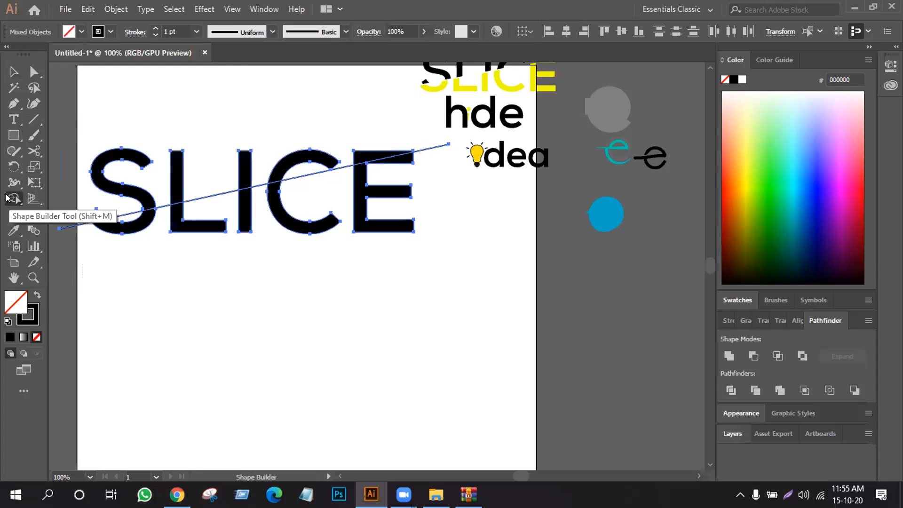
{"action": "left_click", "coordinate": [745, 153]}
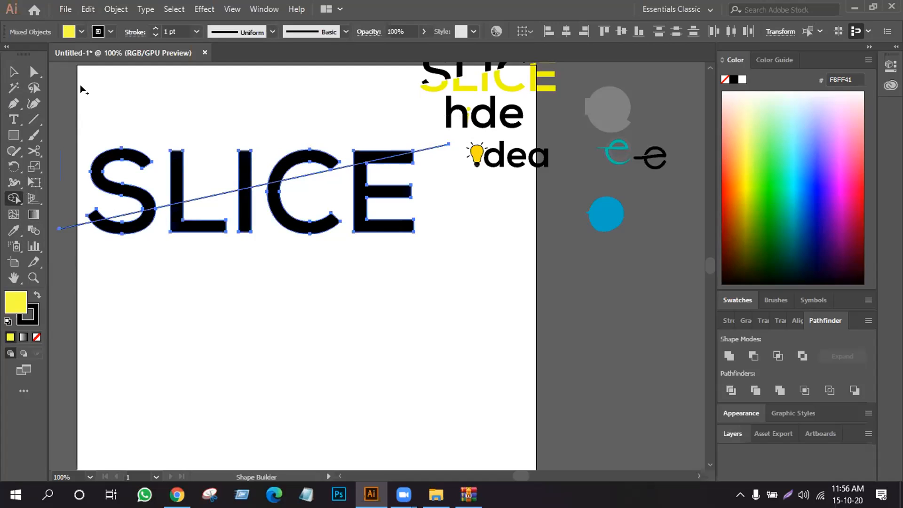
{"action": "left_click", "coordinate": [144, 225]}
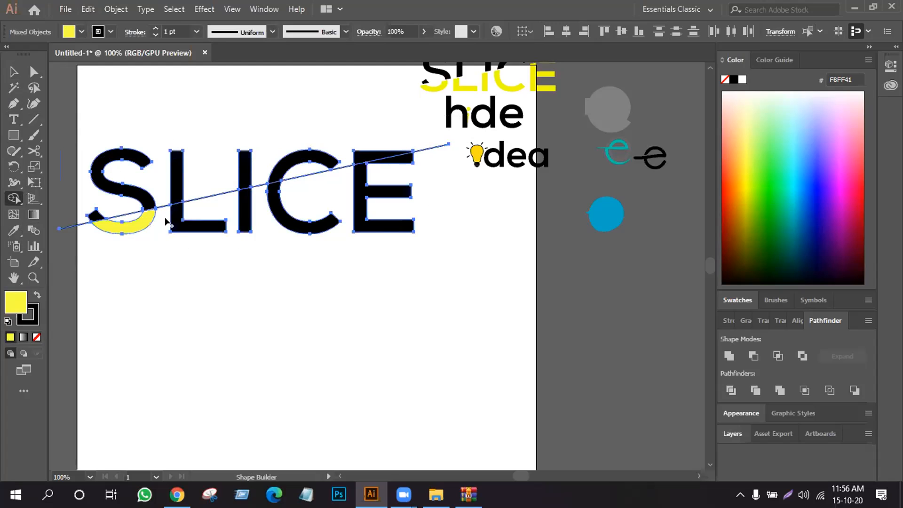
{"action": "left_click", "coordinate": [178, 225]}
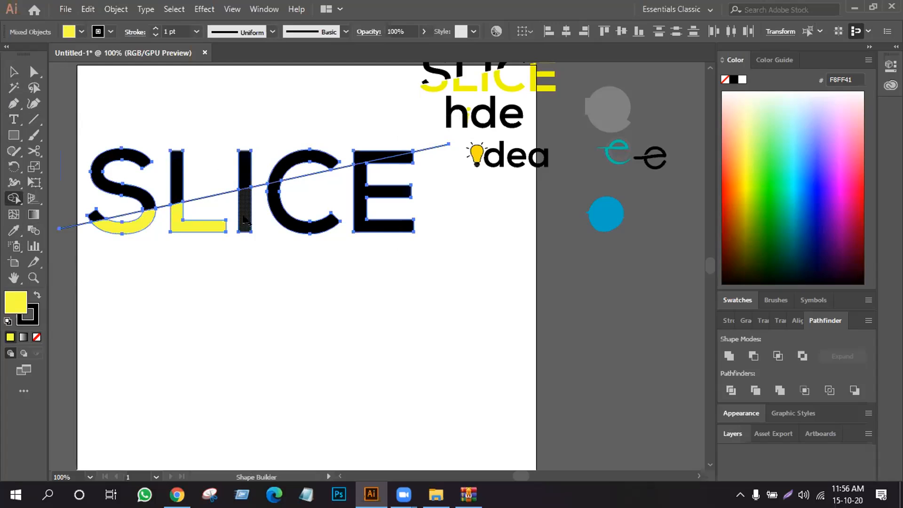
{"action": "left_click", "coordinate": [256, 205]}
{"action": "left_click", "coordinate": [296, 220]}
{"action": "left_click", "coordinate": [361, 179]}
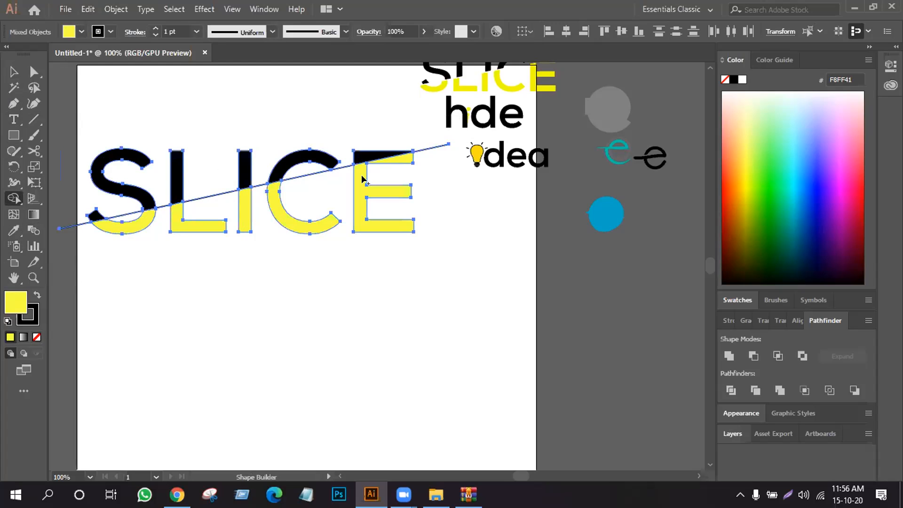
- Delete all the leftover segments of the diagonal line between, across and beyond the SLICE letters
{"action": "left_click", "coordinate": [13, 71]}
{"action": "left_click", "coordinate": [101, 78]}
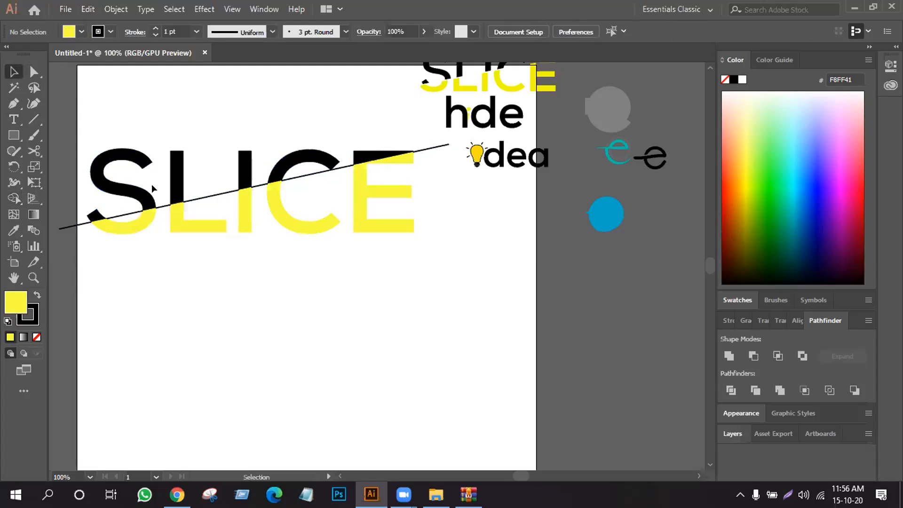
{"action": "key", "text": "slash"}
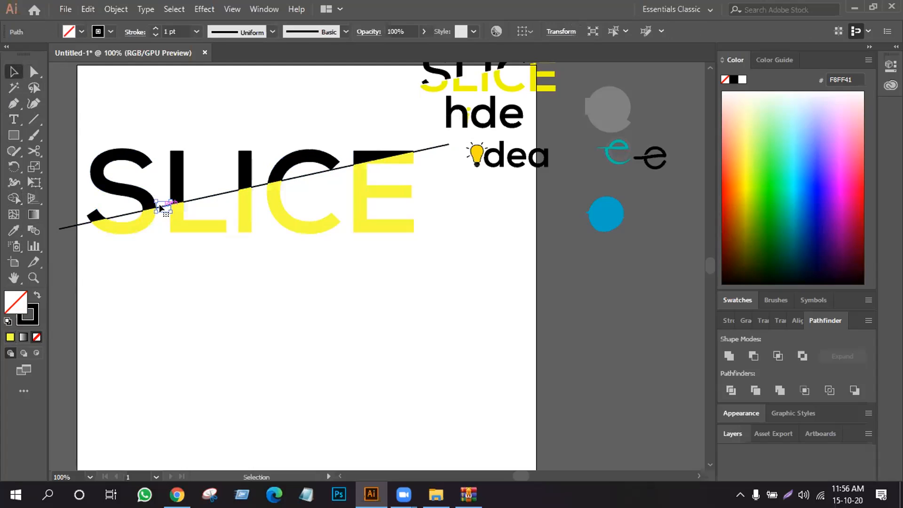
{"action": "left_click", "coordinate": [258, 184]}
{"action": "key", "text": "Delete"}
{"action": "left_click", "coordinate": [294, 178]}
{"action": "key", "text": "Delete"}
{"action": "left_click", "coordinate": [424, 151]}
{"action": "key", "text": "Delete"}
{"action": "left_click", "coordinate": [79, 223]}
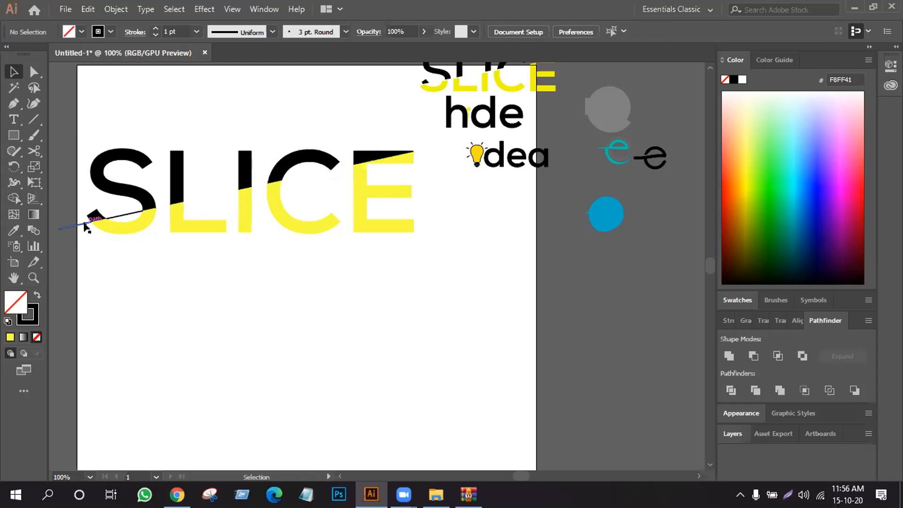
{"action": "key", "text": "Delete"}
{"action": "left_click", "coordinate": [130, 213]}
{"action": "key", "text": "Delete"}
- Ungroup the two-coloured SLICE letters into separate shapes and deselect them
{"action": "left_click", "coordinate": [132, 221]}
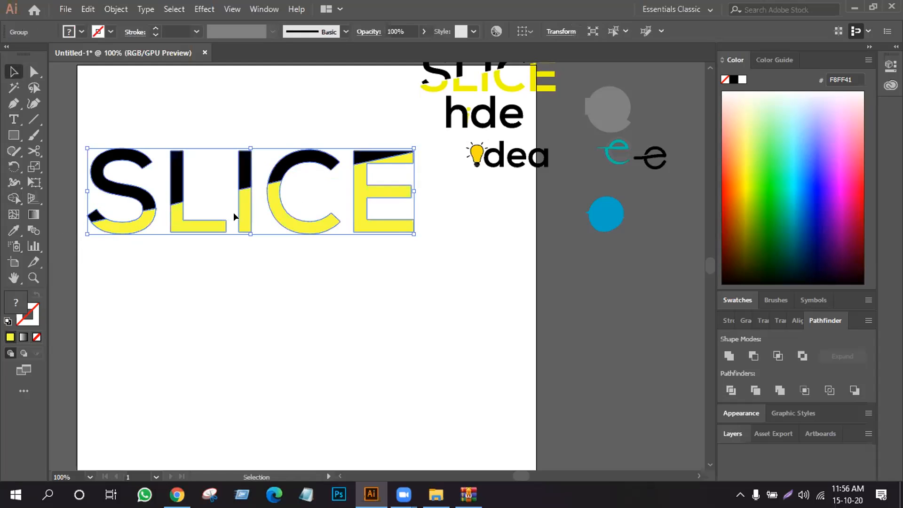
{"action": "right_click", "coordinate": [235, 212]}
{"action": "left_click", "coordinate": [280, 322]}
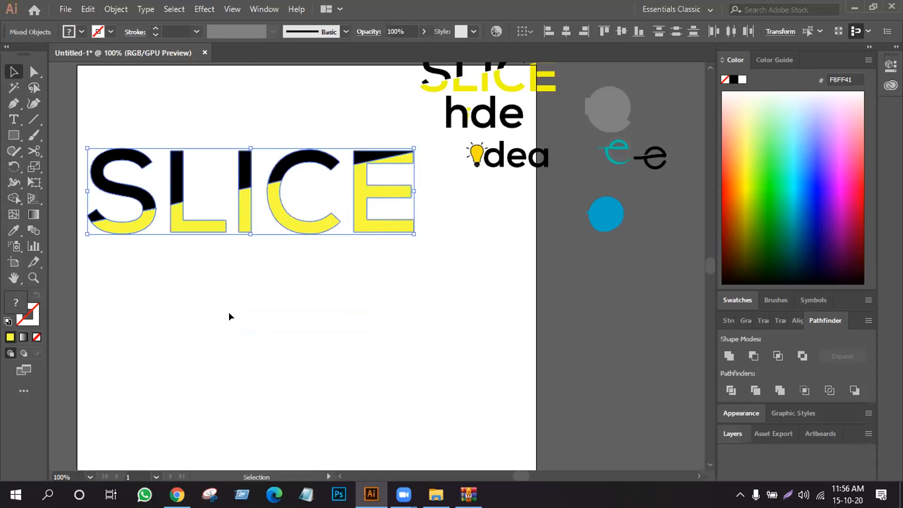
{"action": "left_click", "coordinate": [229, 312]}
- Select the yellow lower parts of all five SLICE letters and group them
{"action": "left_click", "coordinate": [139, 221]}
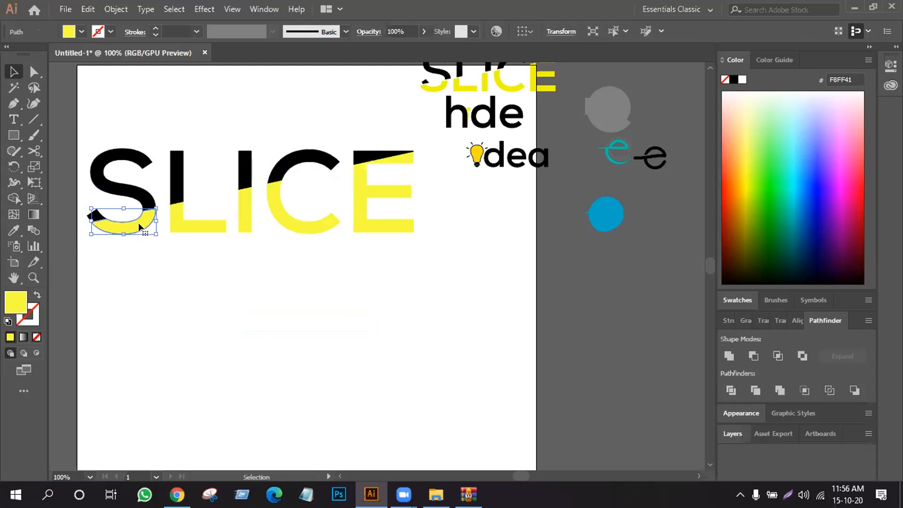
{"action": "left_click", "coordinate": [206, 219], "text": "shift"}
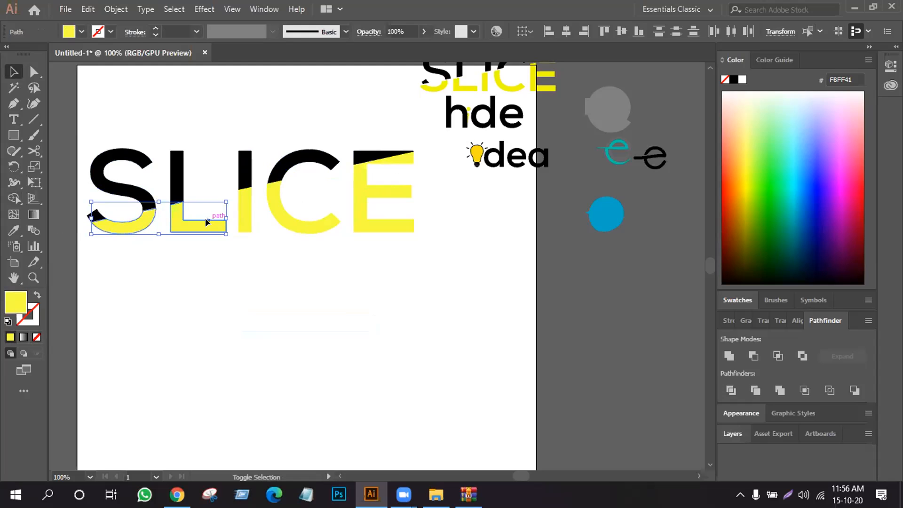
{"action": "left_click", "coordinate": [241, 211], "text": "shift"}
{"action": "left_click", "coordinate": [273, 208], "text": "shift"}
{"action": "left_click", "coordinate": [366, 199], "text": "shift"}
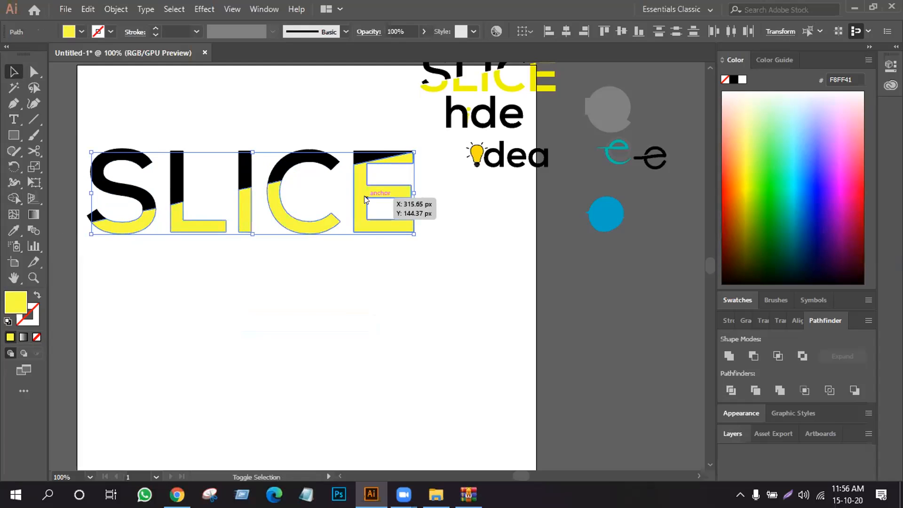
{"action": "right_click", "coordinate": [366, 199]}
{"action": "left_click", "coordinate": [405, 281]}
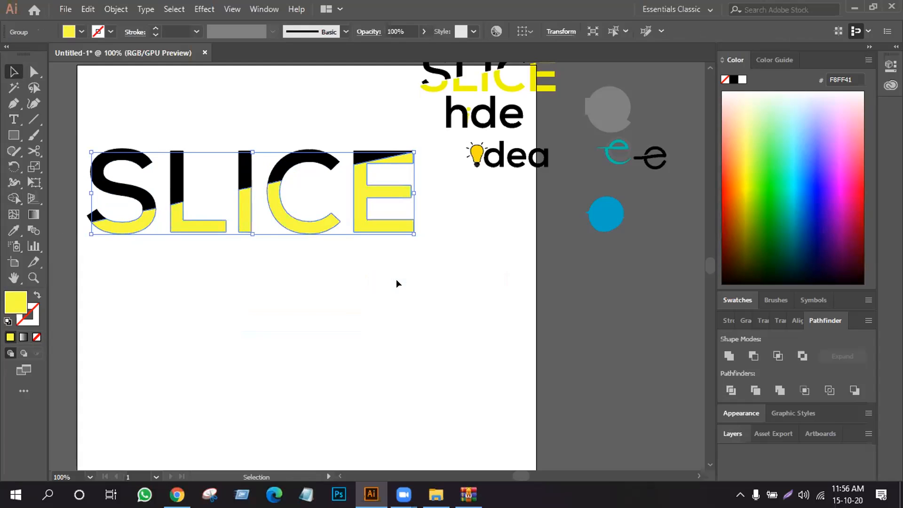
- Nudge the grouped yellow SLICE parts slightly down and left to open a diagonal gap, and deselect them
{"action": "key", "text": "Down"}
{"action": "key", "text": "Down"}
{"action": "key", "text": "Down"}
{"action": "key", "text": "Down"}
{"action": "key", "text": "Down"}
{"action": "key", "text": "Down"}
{"action": "key", "text": "Down"}
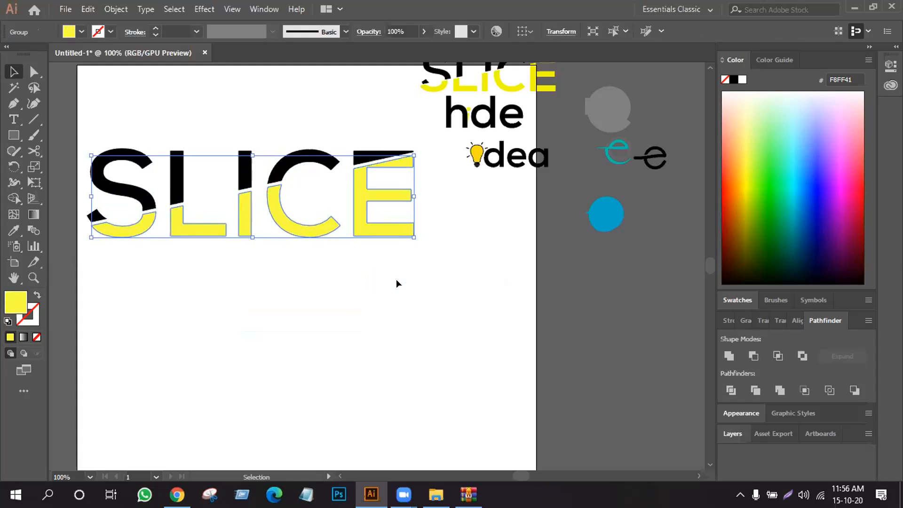
{"action": "key", "text": "Down"}
{"action": "key", "text": "Down"}
{"action": "key", "text": "Down"}
{"action": "key", "text": "Down"}
{"action": "key", "text": "Down"}
{"action": "key", "text": "Down"}
{"action": "key", "text": "Down"}
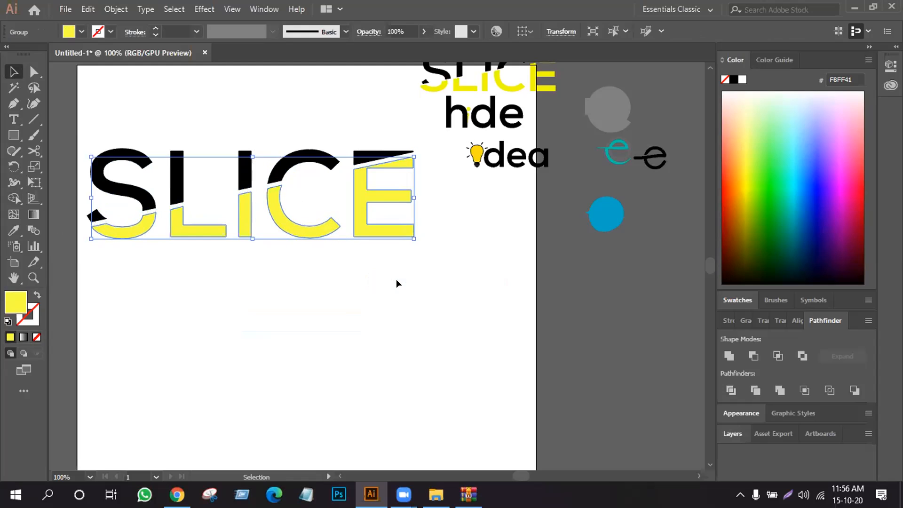
{"action": "key", "text": "Left"}
{"action": "key", "text": "Left"}
{"action": "key", "text": "Left"}
{"action": "key", "text": "Left"}
{"action": "key", "text": "Left"}
{"action": "key", "text": "Left"}
{"action": "key", "text": "Left"}
{"action": "key", "text": "Left"}
{"action": "key", "text": "Left"}
{"action": "key", "text": "Left"}
{"action": "key", "text": "Left"}
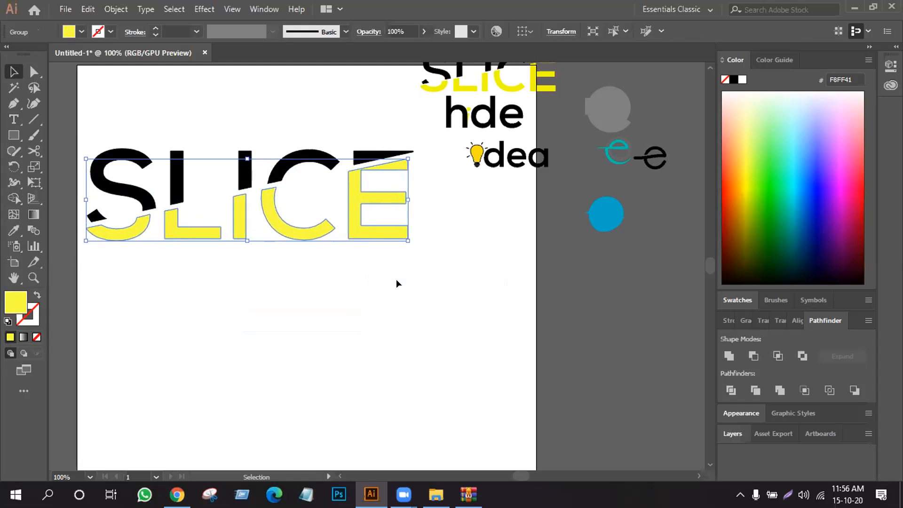
{"action": "left_click", "coordinate": [347, 332]}
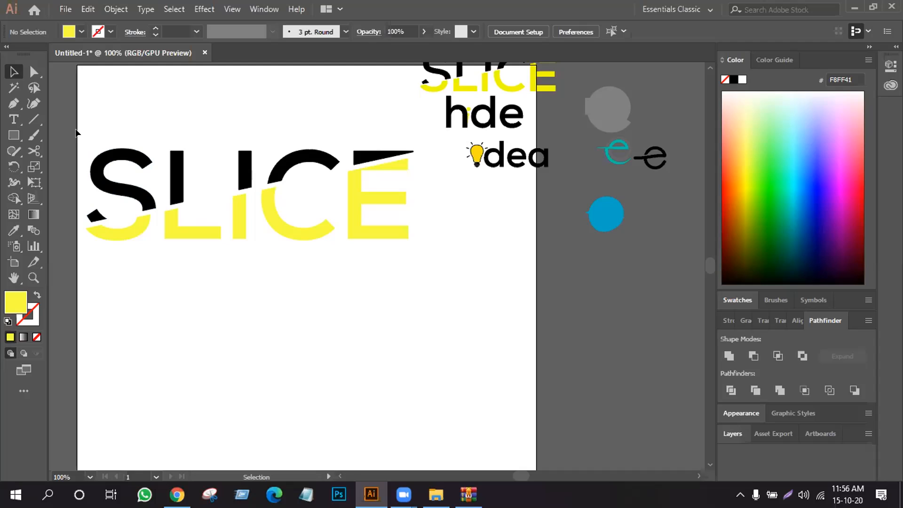
- Group all black and yellow SLICE parts into one wordmark, and place it scaled down near the artboard's top edge
{"action": "left_click_drag", "start_coordinate": [70, 118], "coordinate": [407, 301]}
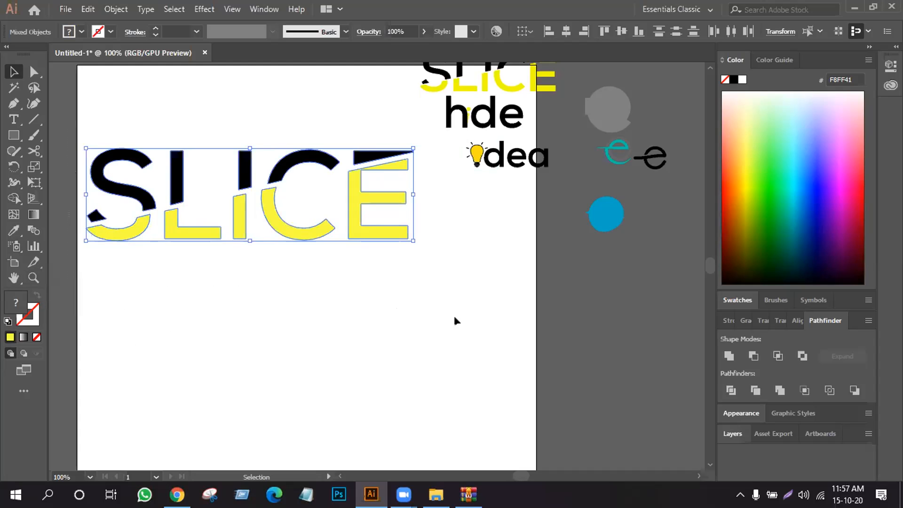
{"action": "right_click", "coordinate": [257, 183]}
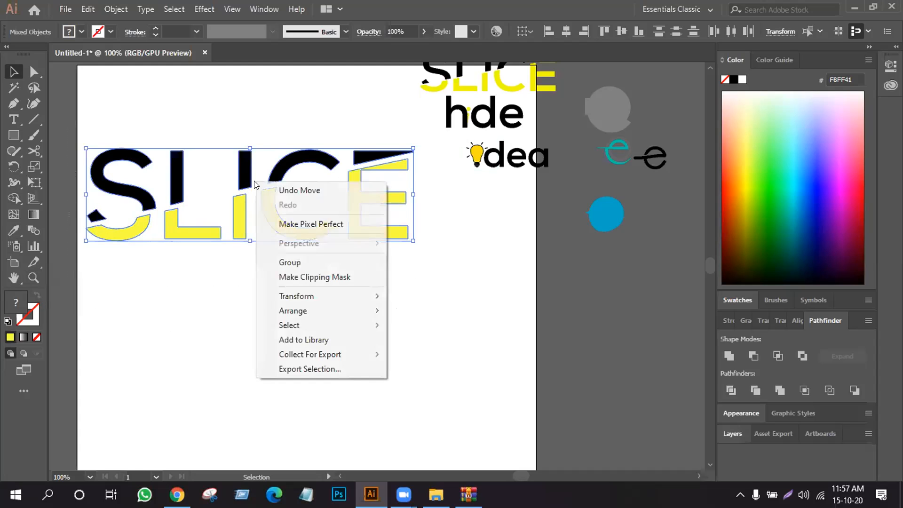
{"action": "left_click", "coordinate": [302, 262]}
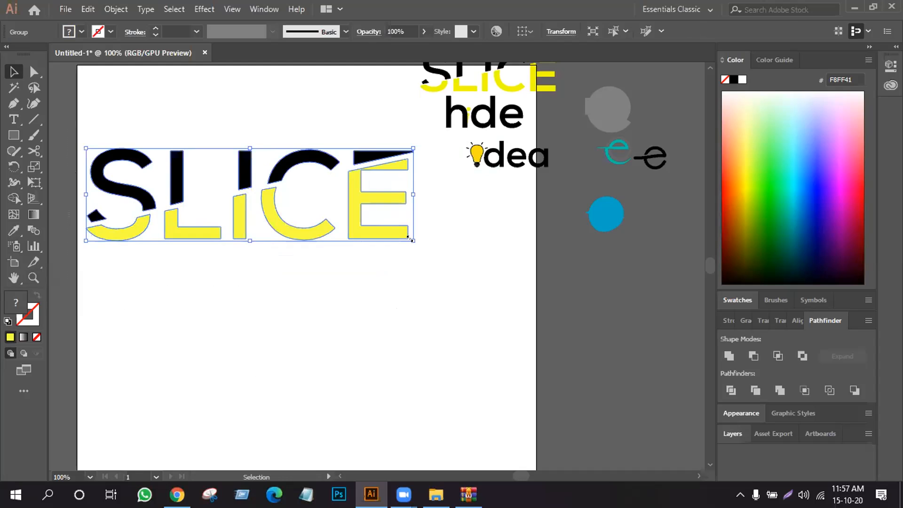
{"action": "left_click_drag", "start_coordinate": [410, 239], "coordinate": [369, 218]}
{"action": "left_click_drag", "start_coordinate": [266, 207], "coordinate": [308, 111]}
{"action": "left_click", "coordinate": [384, 182]}
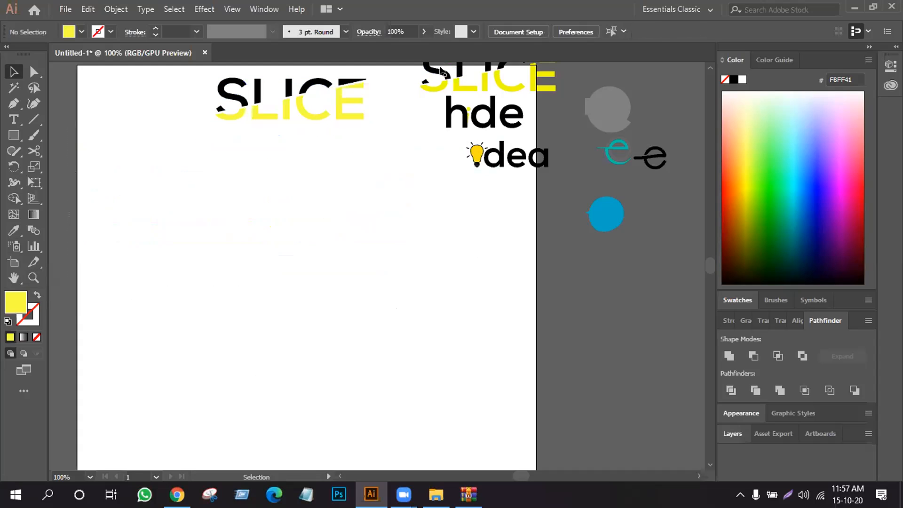
- Replace the old SLICE wordmark above hide with the rebuilt one and delete the old version
{"action": "left_click_drag", "start_coordinate": [435, 87], "coordinate": [303, 300]}
{"action": "left_click_drag", "start_coordinate": [282, 109], "coordinate": [466, 85]}
{"action": "left_click", "coordinate": [372, 273]}
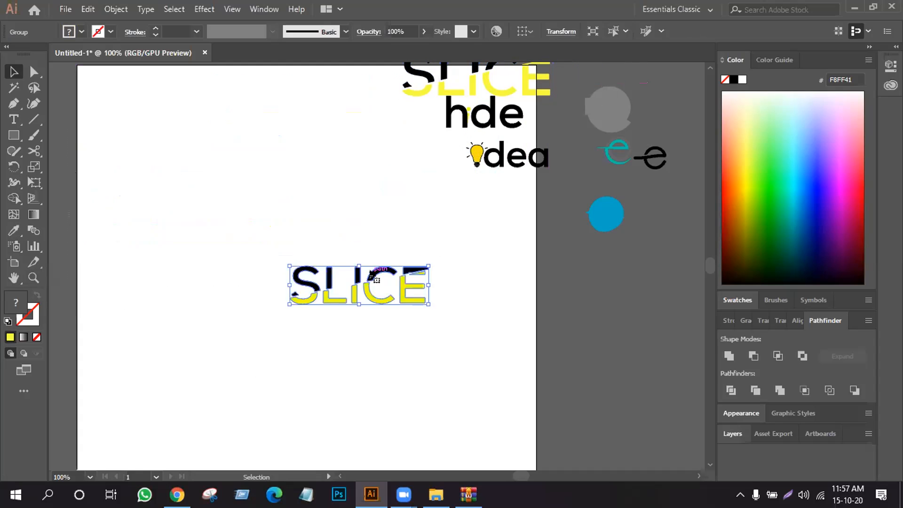
{"action": "key", "text": "Delete"}
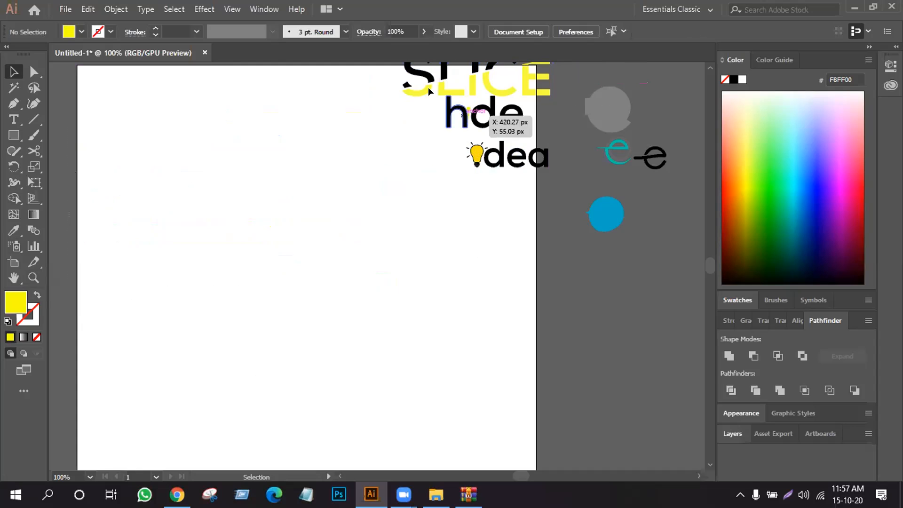
{"action": "left_click", "coordinate": [474, 151]}
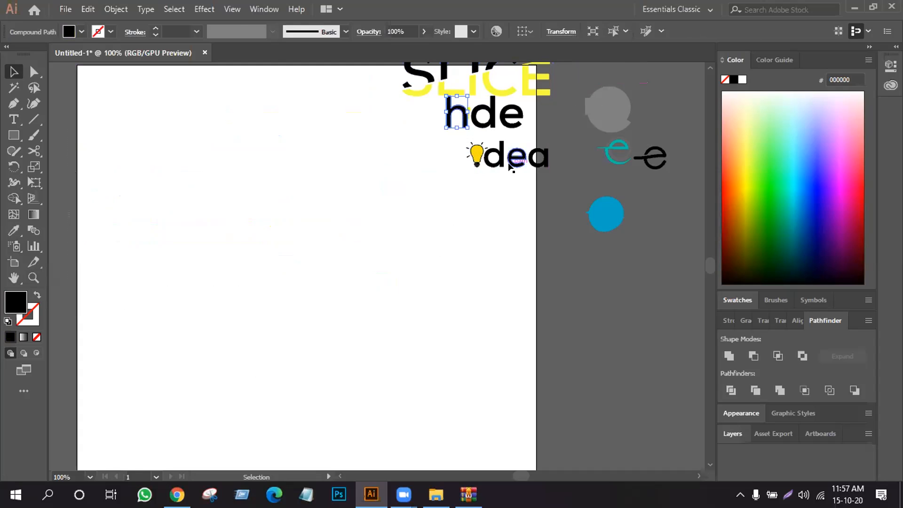
{"action": "left_click", "coordinate": [477, 241]}
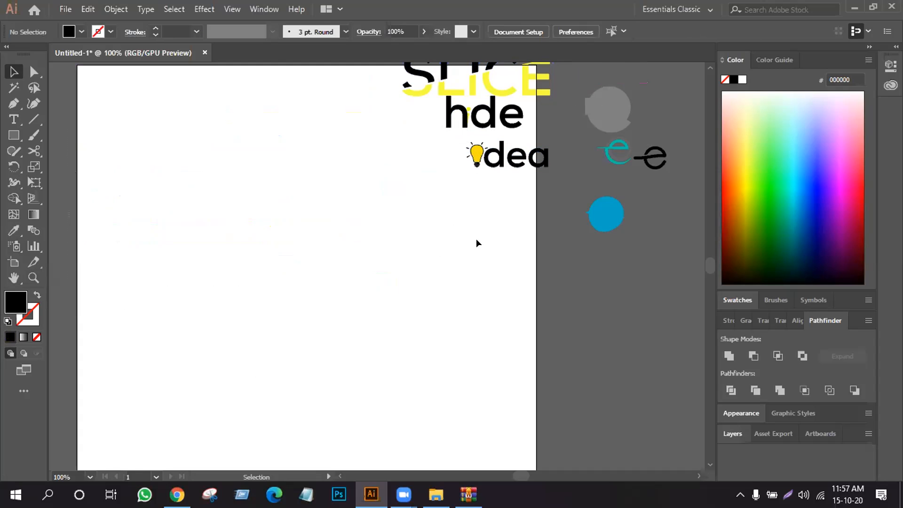
- Enlarge the small blue spiral e logo beside the artboard and place it below the teal and black e logos
{"action": "left_click", "coordinate": [595, 218]}
{"action": "left_click_drag", "start_coordinate": [617, 228], "coordinate": [687, 280]}
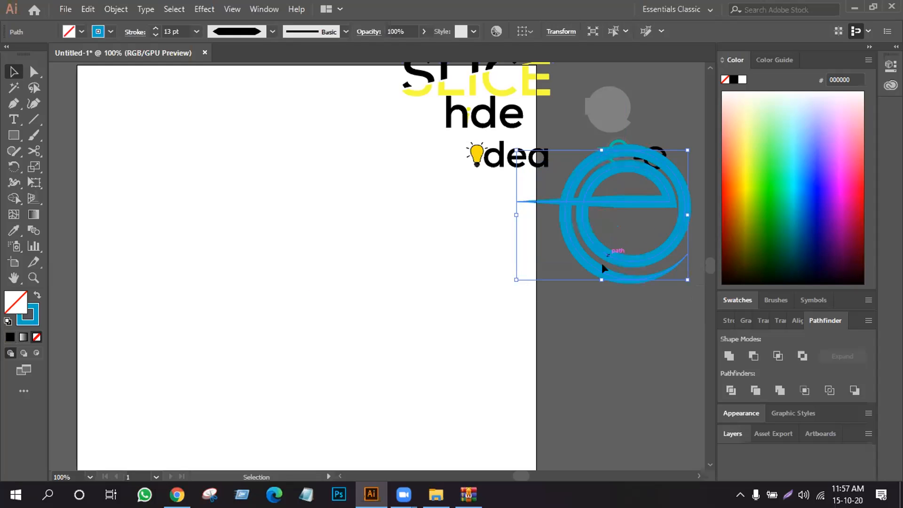
{"action": "left_click_drag", "start_coordinate": [602, 263], "coordinate": [585, 296]}
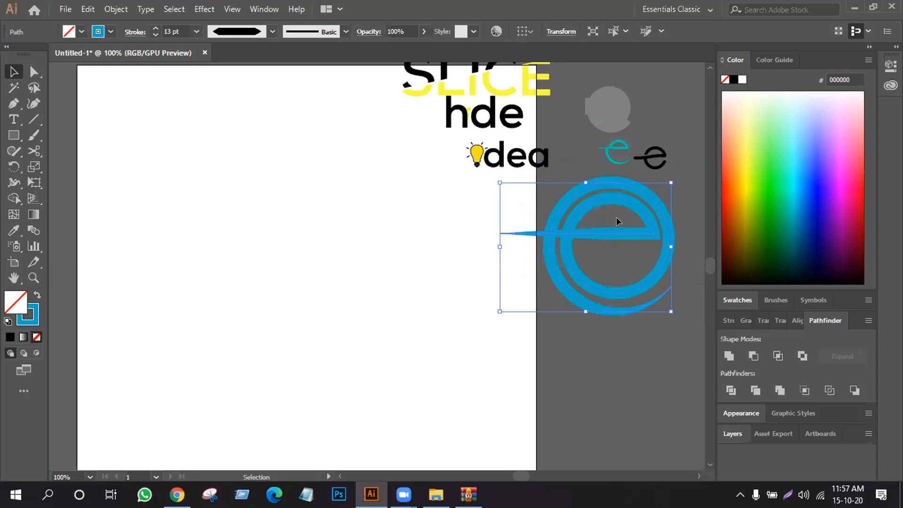
{"action": "left_click", "coordinate": [608, 382]}
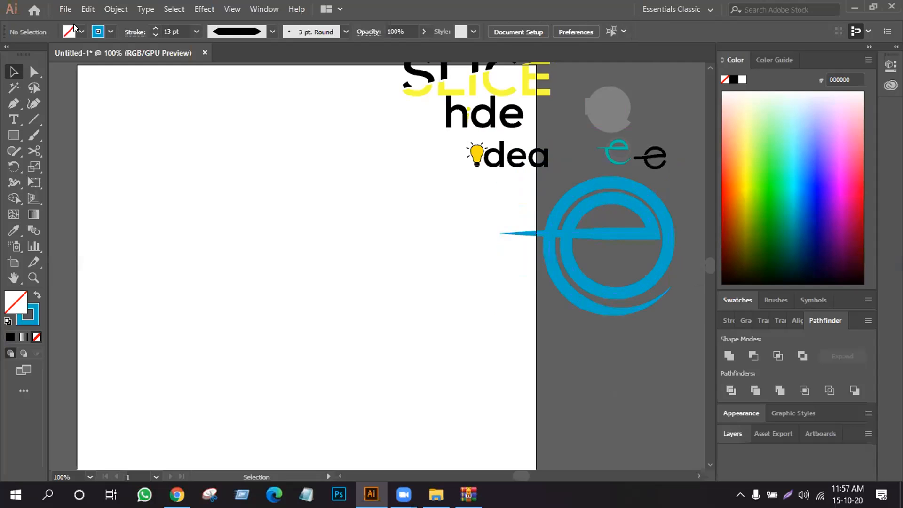
- Draw an unfilled blue trial spiral on the artboard with the Spiral tool
{"action": "left_click", "coordinate": [33, 115]}
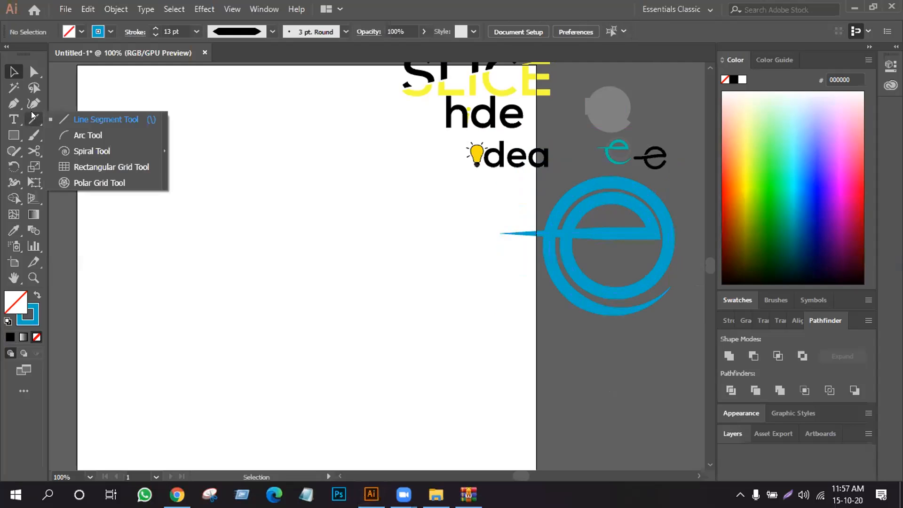
{"action": "left_click", "coordinate": [75, 151]}
{"action": "left_click_drag", "start_coordinate": [249, 261], "coordinate": [295, 322]}
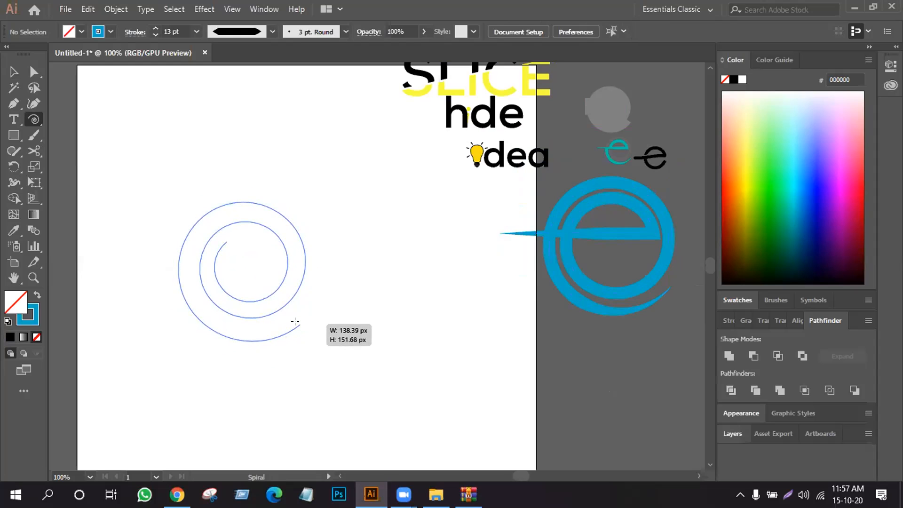
{"action": "left_click_drag", "start_coordinate": [301, 322], "coordinate": [271, 302]}
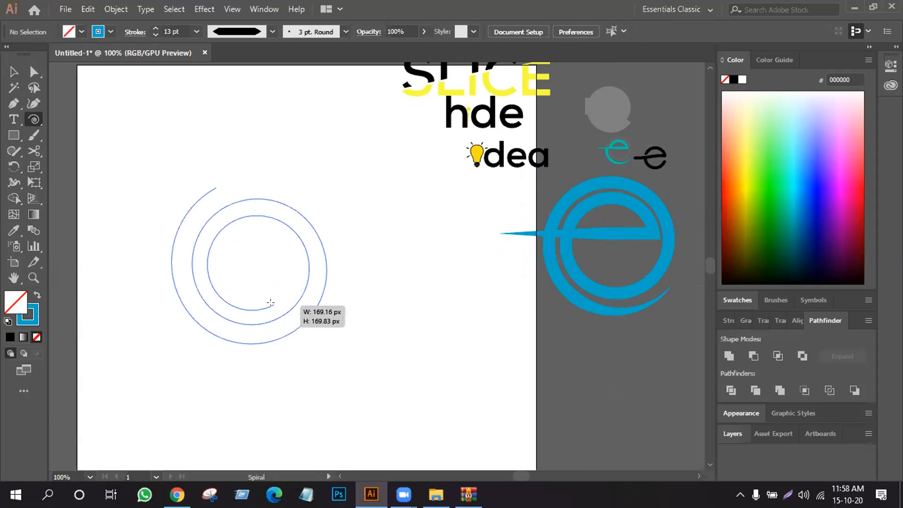
{"action": "left_click_drag", "start_coordinate": [271, 303], "coordinate": [281, 323]}
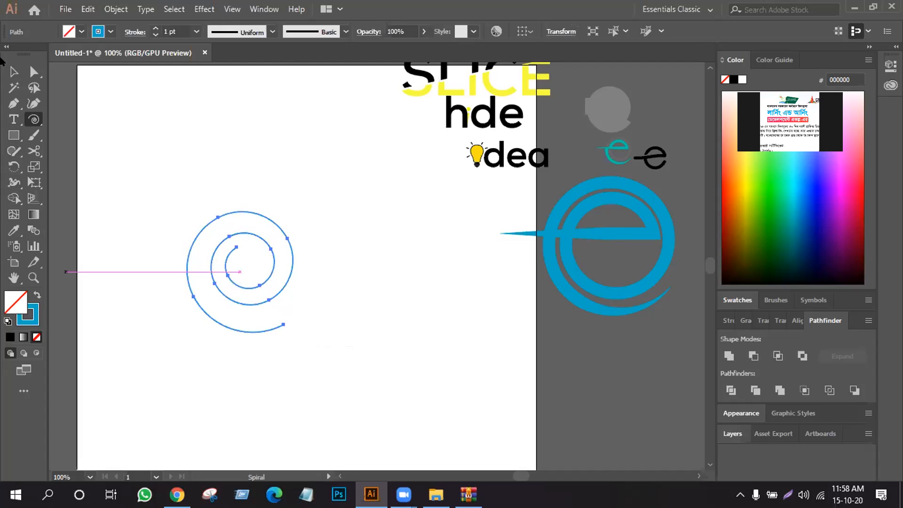
- Set the trial spiral's stroke weight to 9 pt and delete the spiral
{"action": "left_click", "coordinate": [13, 72]}
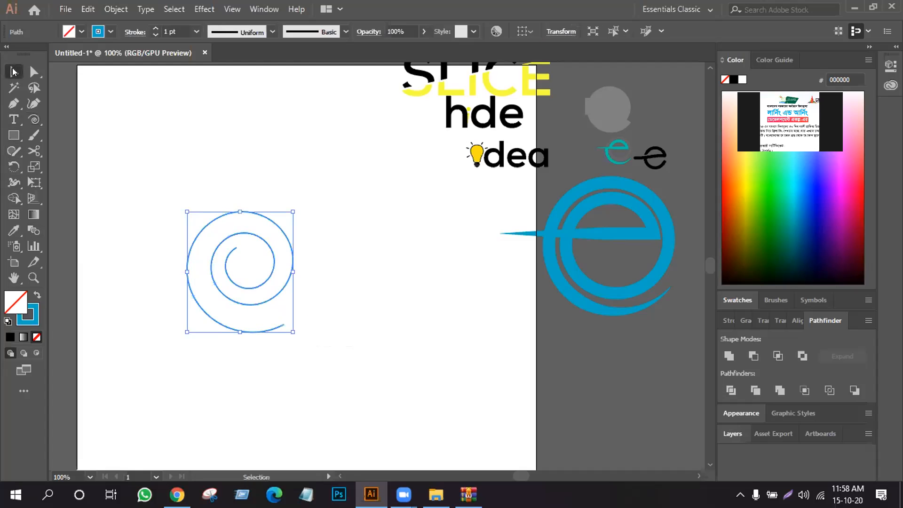
{"action": "left_click", "coordinate": [151, 28]}
{"action": "left_click", "coordinate": [151, 27]}
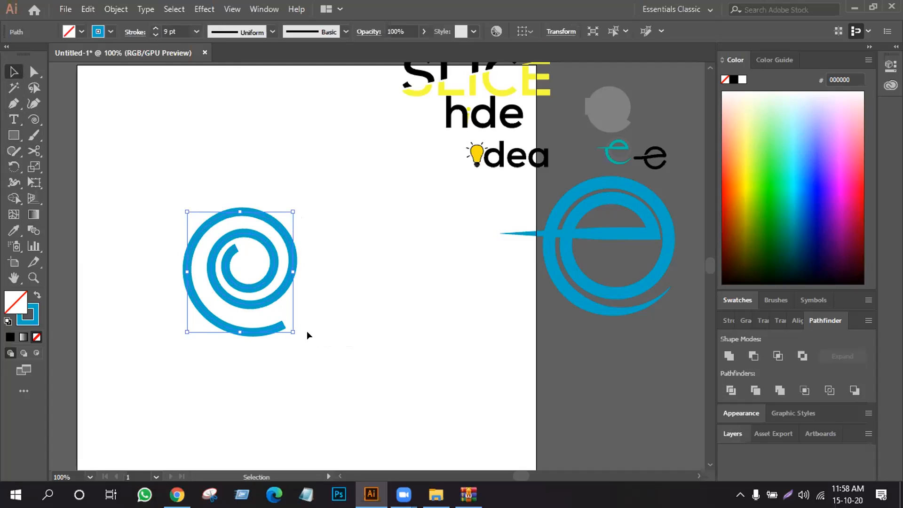
{"action": "key", "text": "Delete"}
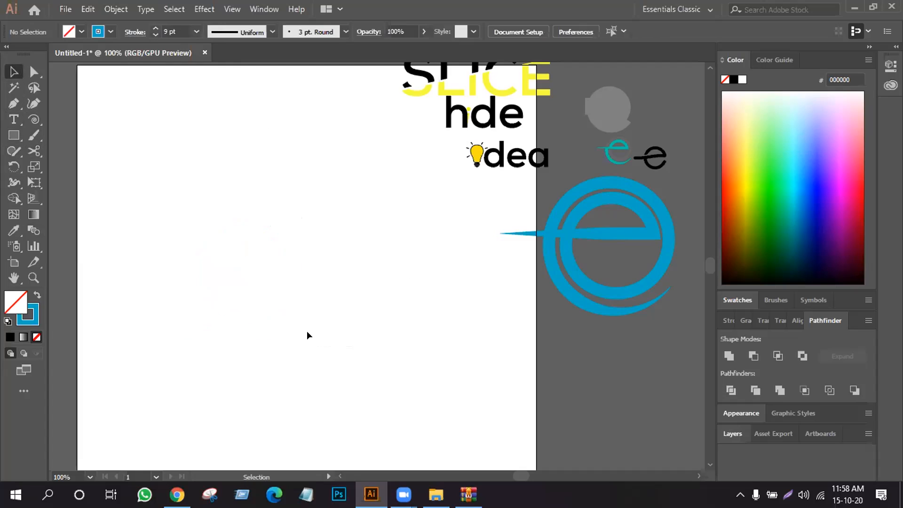
- Draw a new tightly wound blue spiral, and cut off and delete its innermost turn using Scissors on the inner ring's right side
{"action": "left_click", "coordinate": [33, 120]}
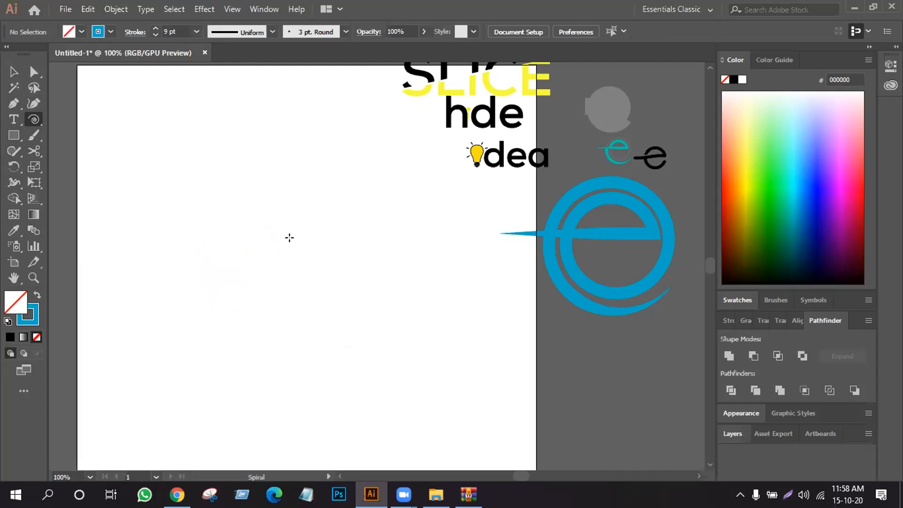
{"action": "left_click_drag", "start_coordinate": [290, 238], "coordinate": [326, 275]}
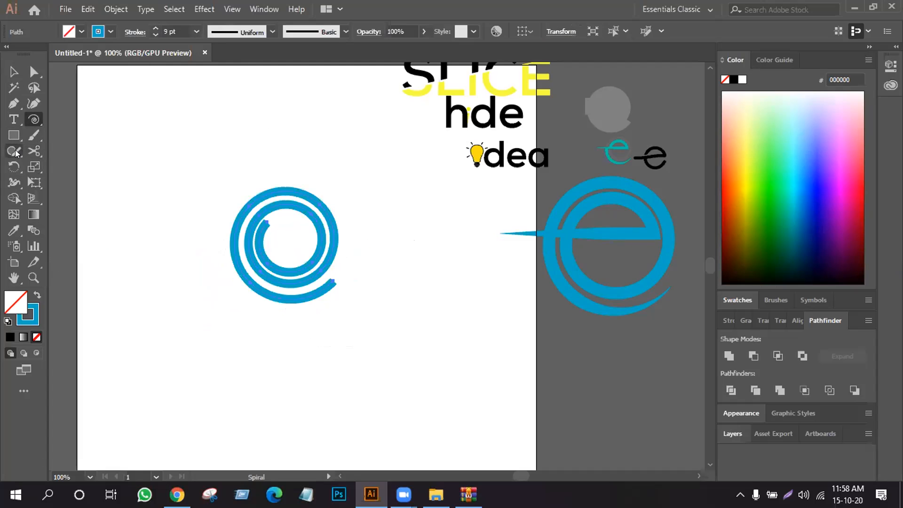
{"action": "key", "text": "c"}
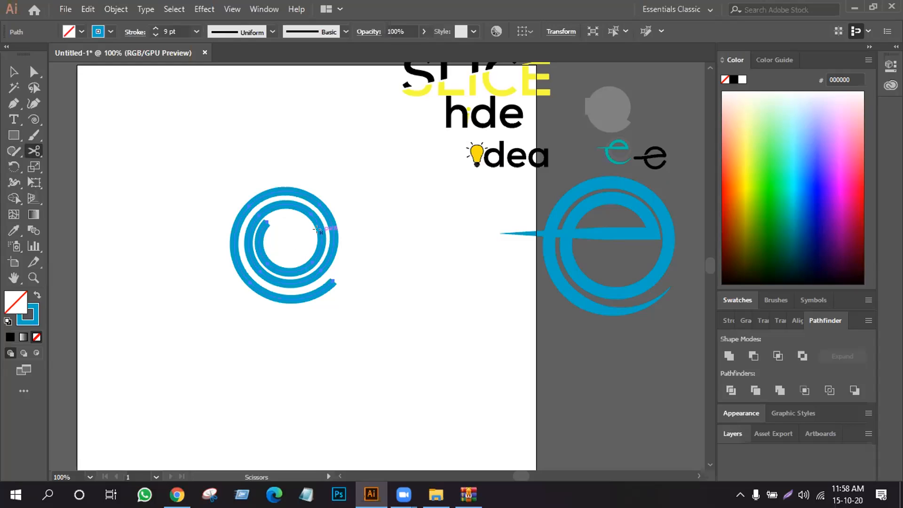
{"action": "left_click", "coordinate": [316, 229]}
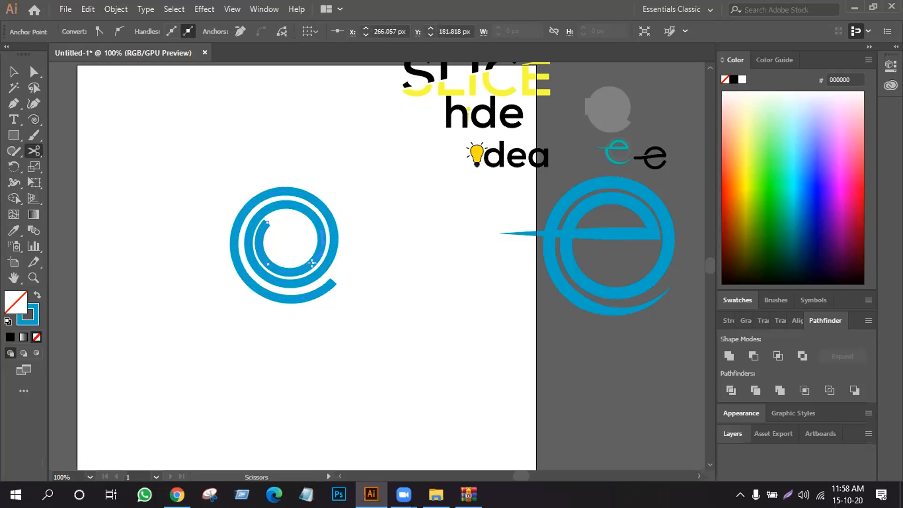
{"action": "left_click", "coordinate": [13, 70]}
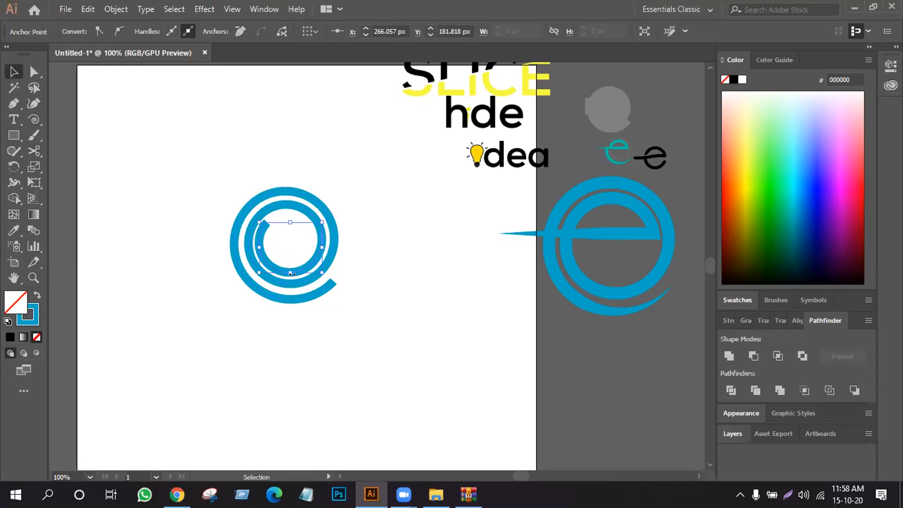
{"action": "key", "text": "Delete"}
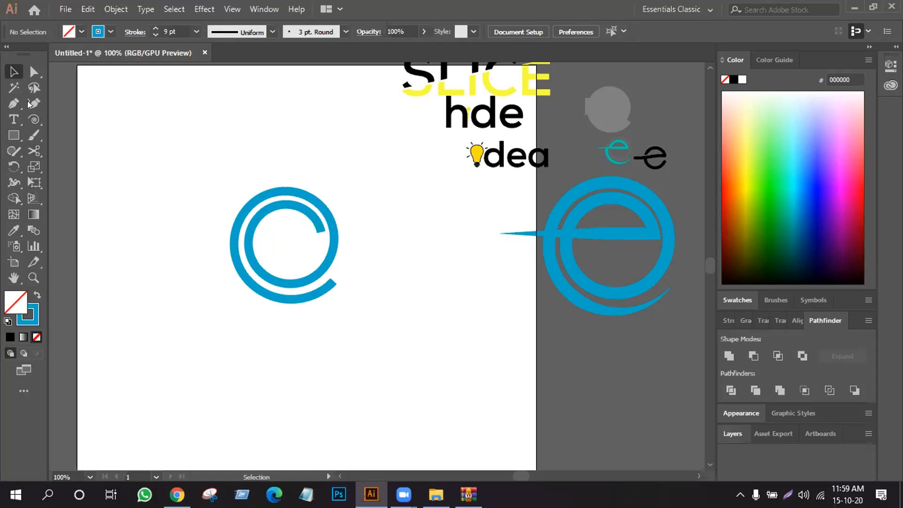
- Extend the spiral's inner end with the Pen tool as a straight horizontal crossbar past the outer ring's left side, forming an e
{"action": "left_click", "coordinate": [14, 103]}
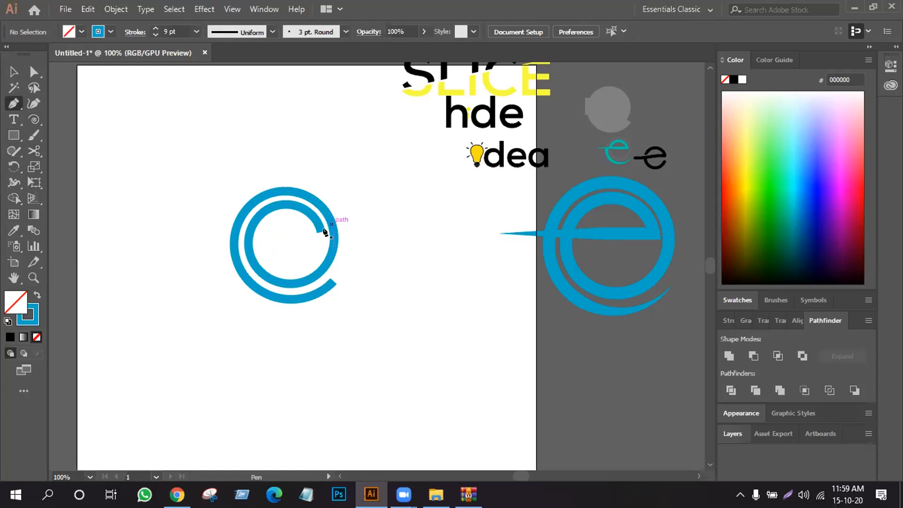
{"action": "left_click_drag", "start_coordinate": [319, 230], "coordinate": [170, 249]}
{"action": "left_click", "coordinate": [178, 232]}
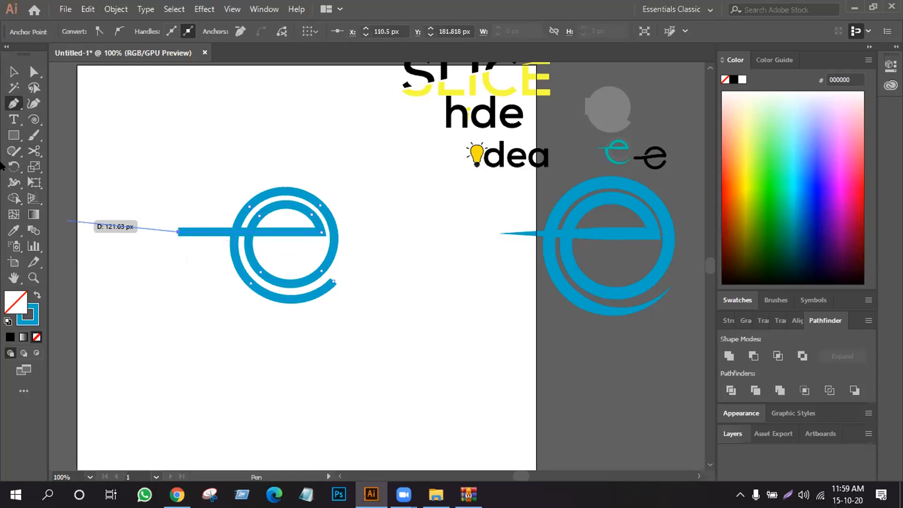
{"action": "left_click", "coordinate": [14, 71]}
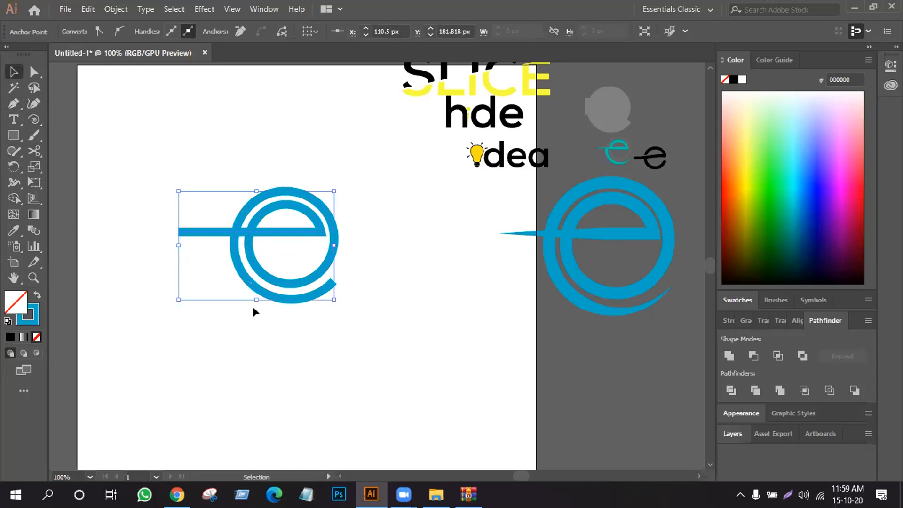
{"action": "left_click", "coordinate": [278, 345]}
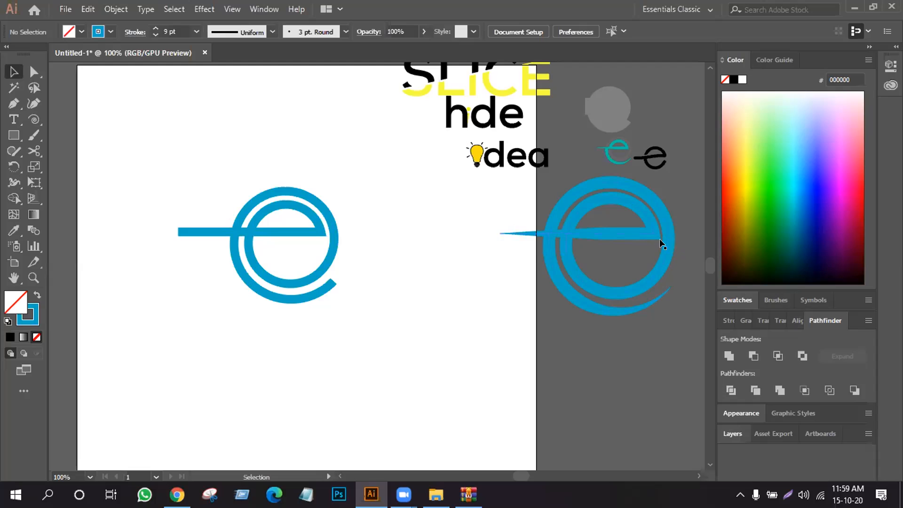
- Duplicate the blue e to its lower left and shorten the outer end of the copy's crossbar
{"action": "left_click", "coordinate": [292, 282]}
{"action": "left_click_drag", "start_coordinate": [292, 283], "coordinate": [183, 307]}
{"action": "left_click", "coordinate": [137, 383]}
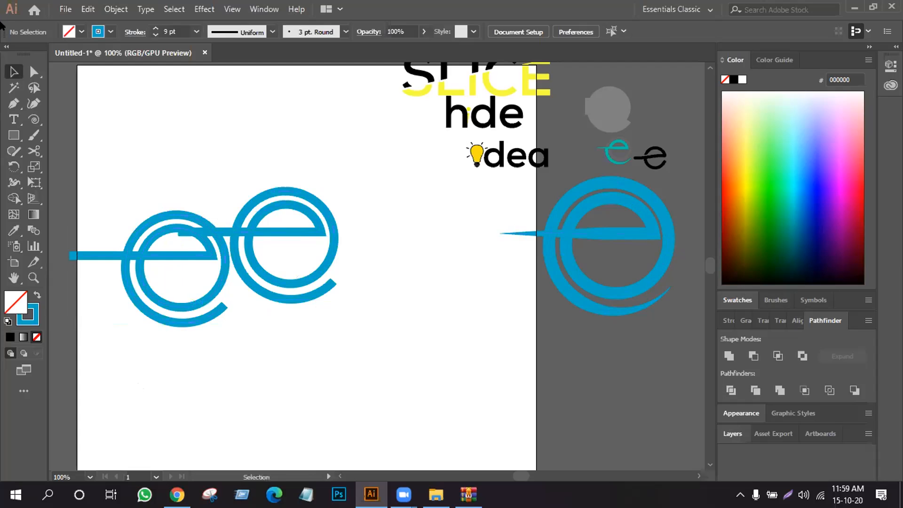
{"action": "left_click_drag", "start_coordinate": [68, 255], "coordinate": [87, 252]}
{"action": "left_click", "coordinate": [57, 89]}
{"action": "left_click", "coordinate": [29, 71]}
{"action": "left_click", "coordinate": [14, 71]}
- Separate the two e logos, moving the original to the artboard's lower right and the shortened copy slightly up and right
{"action": "left_click_drag", "start_coordinate": [281, 230], "coordinate": [468, 305]}
{"action": "left_click", "coordinate": [268, 329]}
{"action": "left_click_drag", "start_coordinate": [178, 250], "coordinate": [212, 225]}
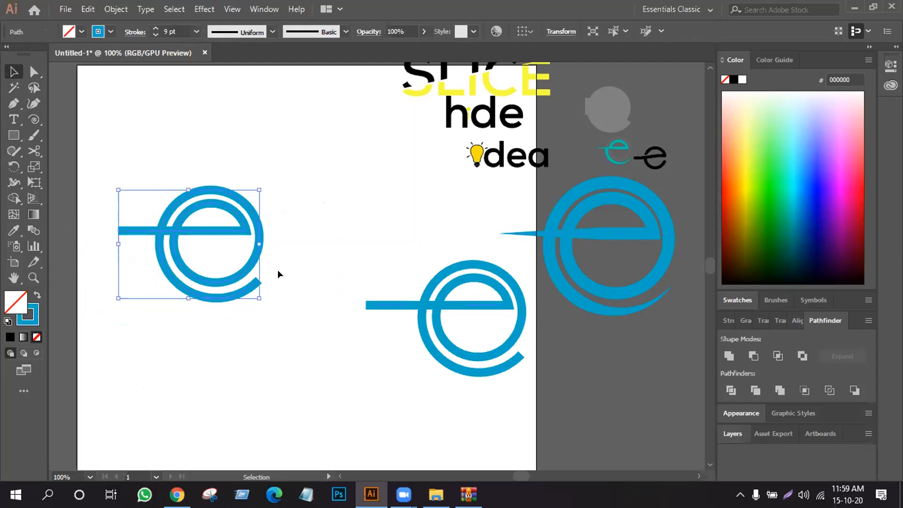
- Give the left e's stroke round caps and move that e up and slightly right on the artboard
{"action": "left_click", "coordinate": [134, 32]}
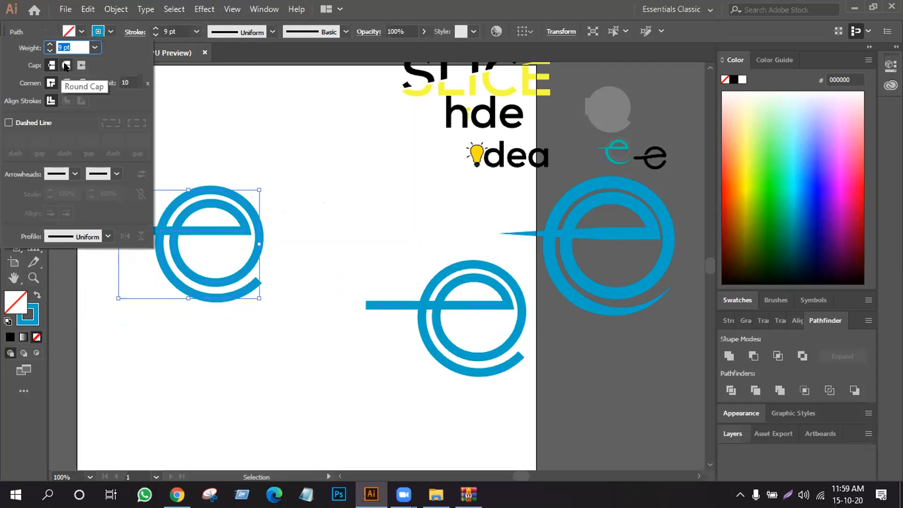
{"action": "left_click", "coordinate": [66, 66]}
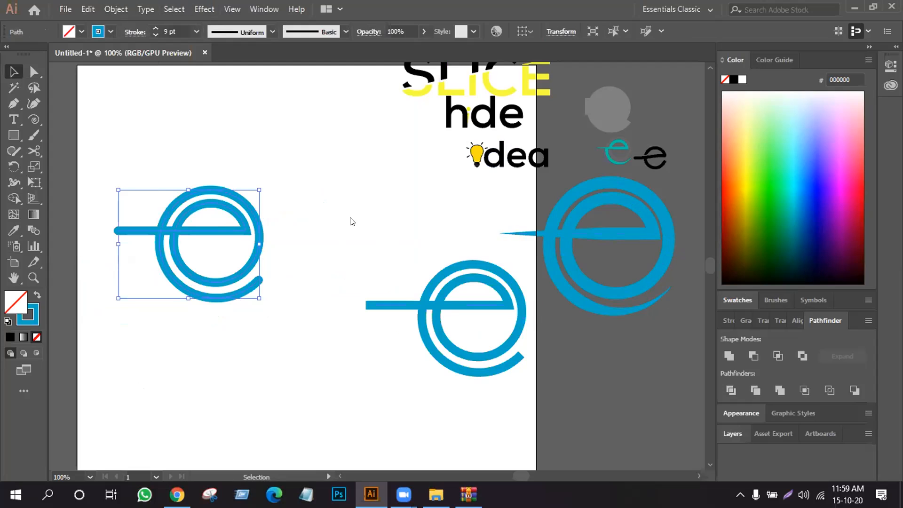
{"action": "left_click", "coordinate": [281, 257]}
{"action": "left_click_drag", "start_coordinate": [243, 278], "coordinate": [285, 220]}
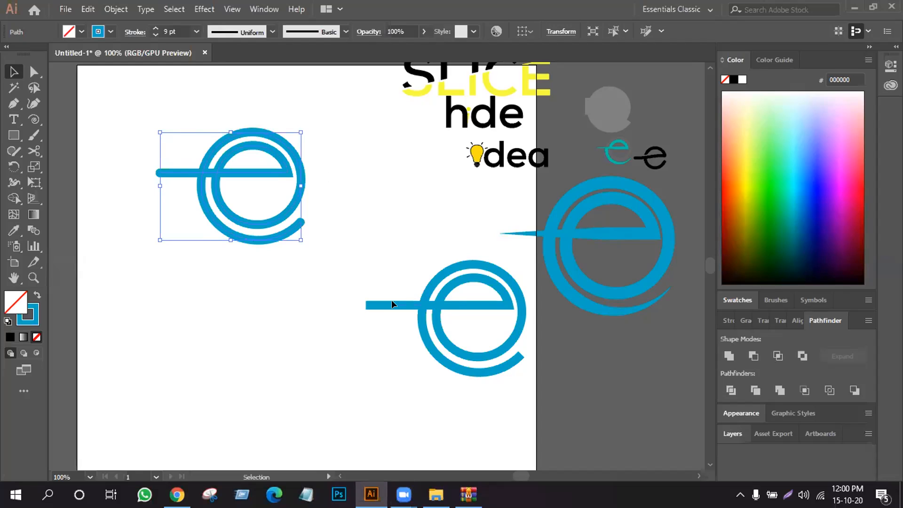
- Delete the square-ended e and draw a new, tightly wound blue spiral below the round-capped e
{"action": "left_click_drag", "start_coordinate": [438, 303], "coordinate": [341, 321]}
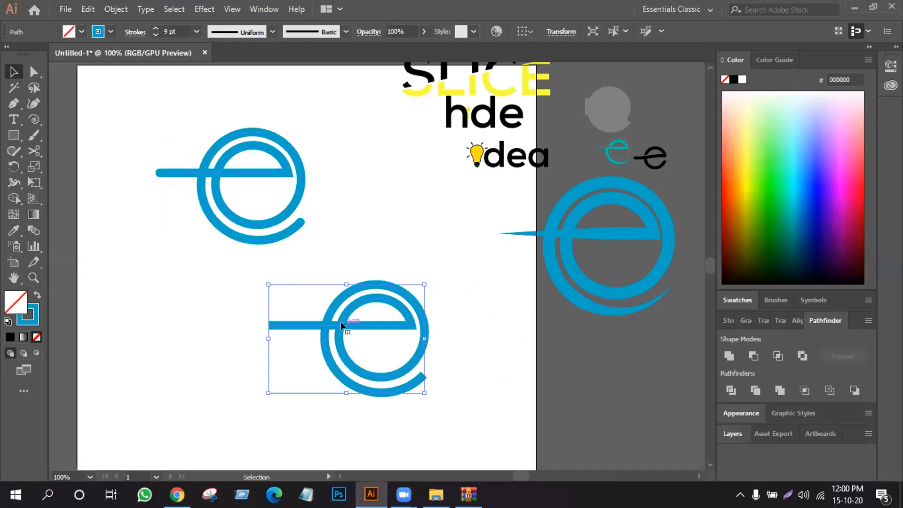
{"action": "key", "text": "Delete"}
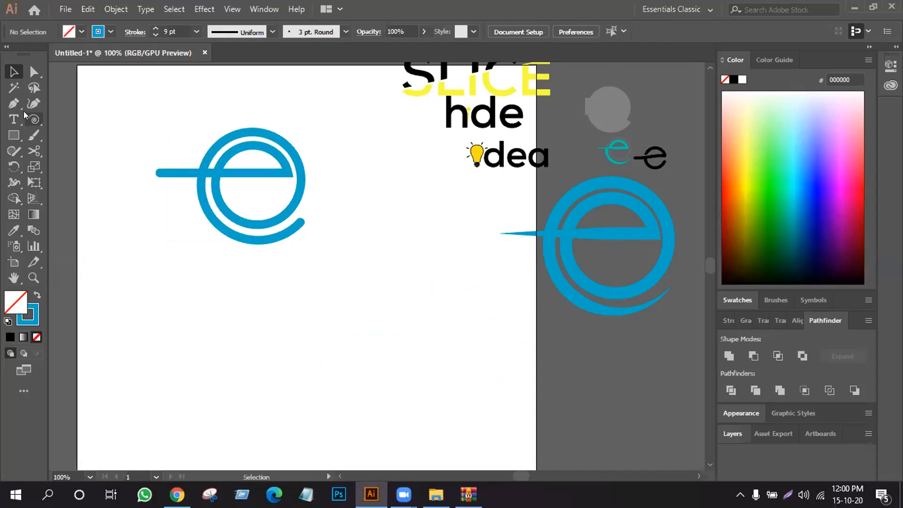
{"action": "left_click", "coordinate": [34, 121]}
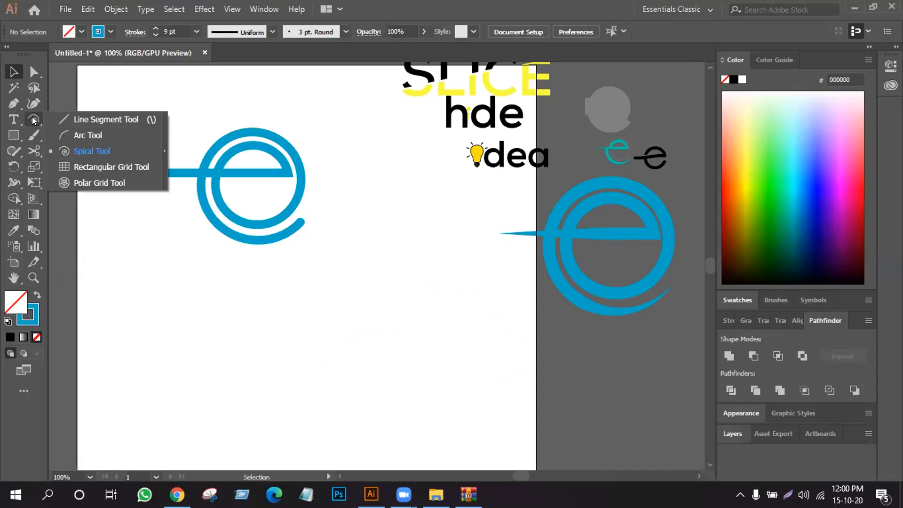
{"action": "left_click", "coordinate": [105, 149]}
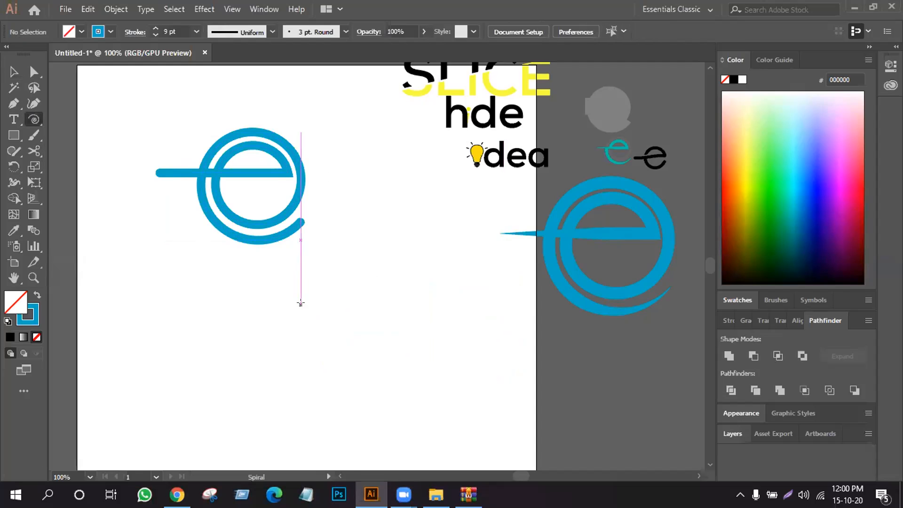
{"action": "left_click_drag", "start_coordinate": [344, 316], "coordinate": [400, 377]}
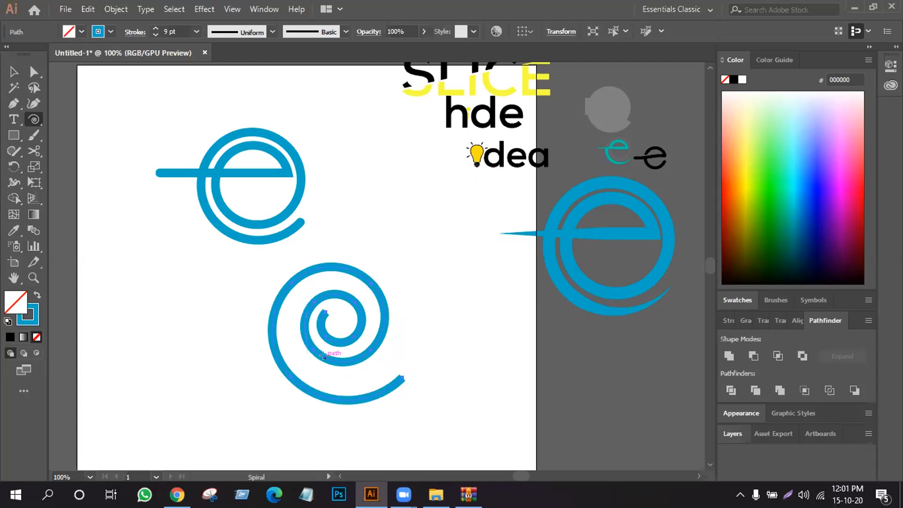
{"action": "key", "text": "ctrl+z"}
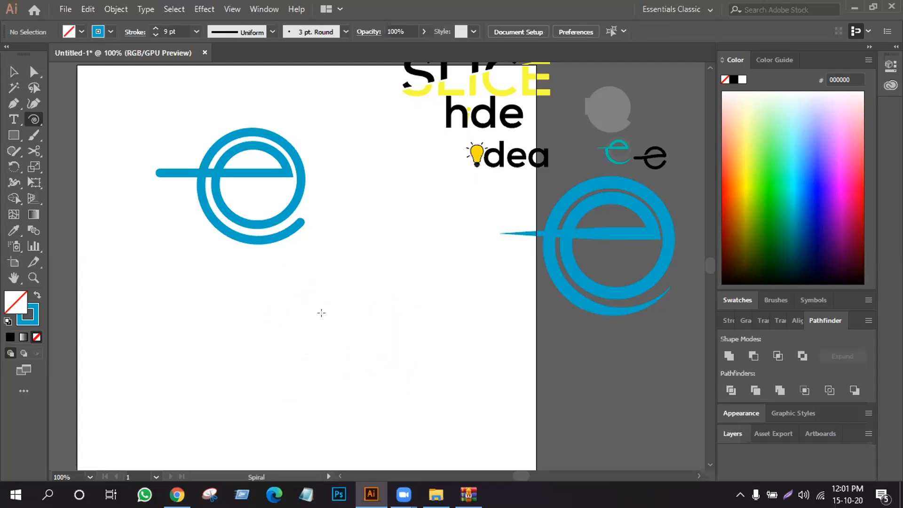
{"action": "left_click_drag", "start_coordinate": [321, 313], "coordinate": [371, 345]}
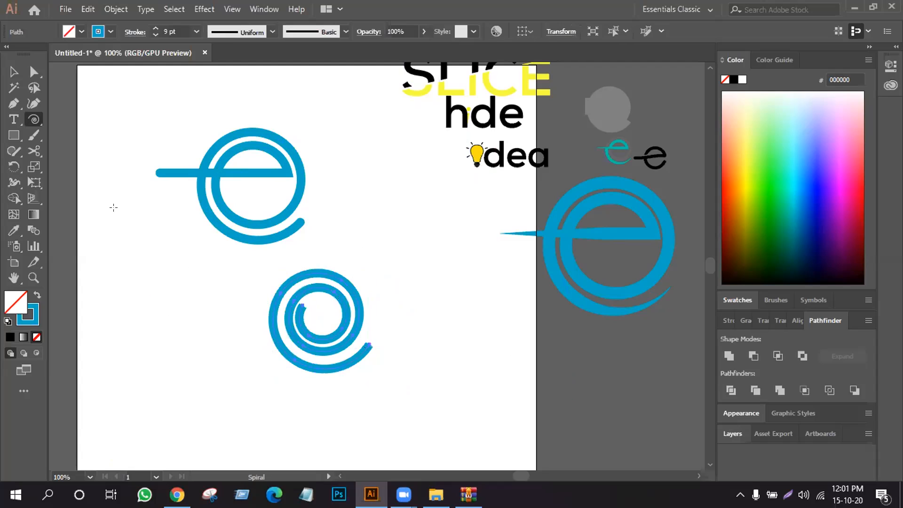
{"action": "left_click", "coordinate": [14, 71]}
{"action": "left_click", "coordinate": [365, 281]}
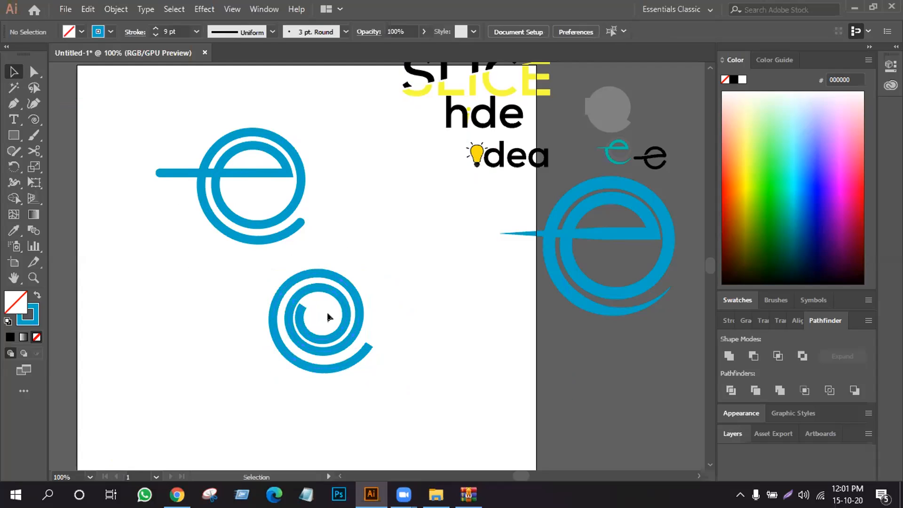
- Cut the new spiral with Scissors on the right side of its inner ring and delete the innermost turn
{"action": "left_click", "coordinate": [33, 150]}
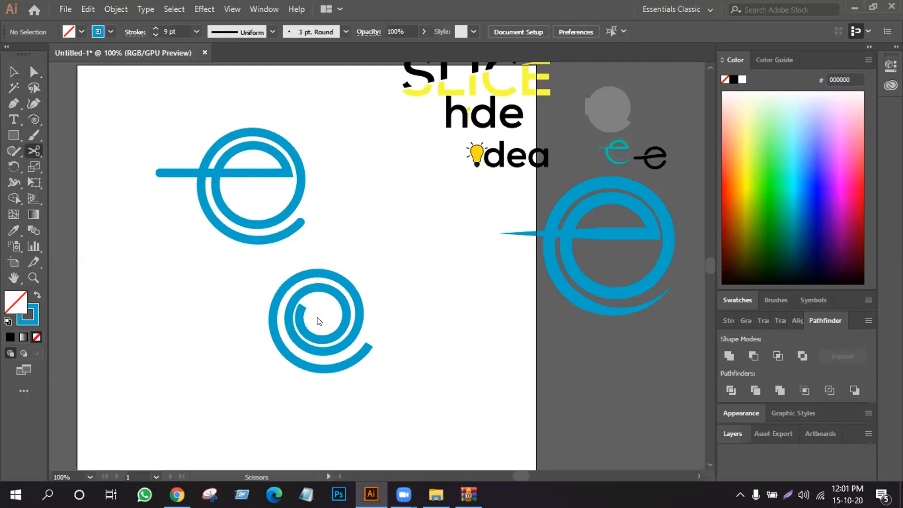
{"action": "left_click", "coordinate": [342, 306]}
{"action": "left_click", "coordinate": [13, 71]}
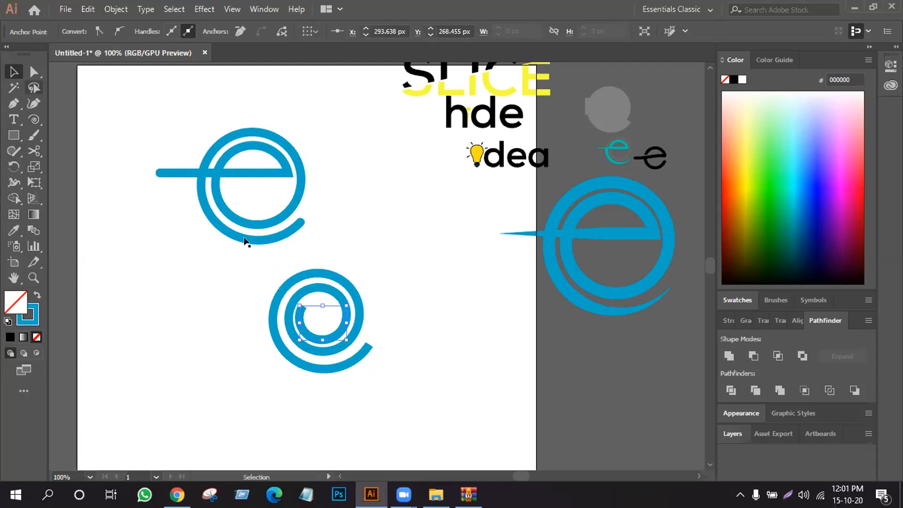
{"action": "left_click", "coordinate": [333, 326]}
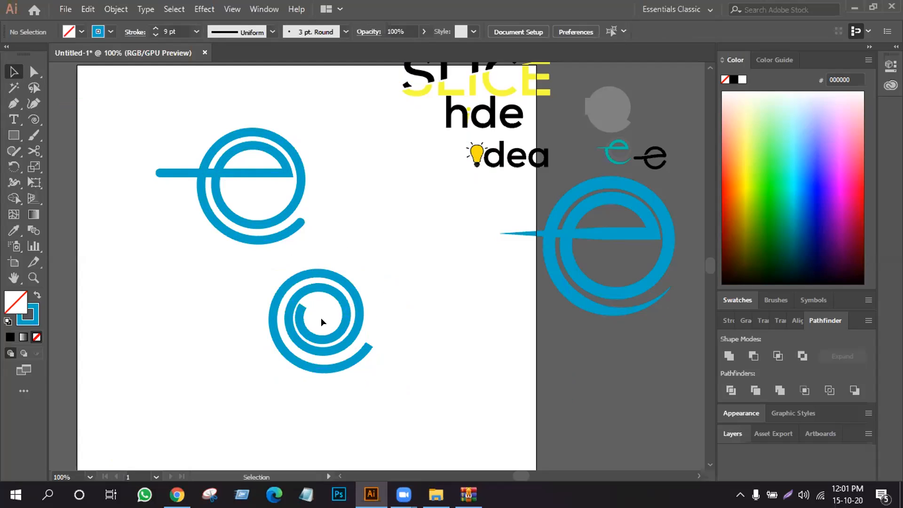
{"action": "left_click", "coordinate": [301, 332]}
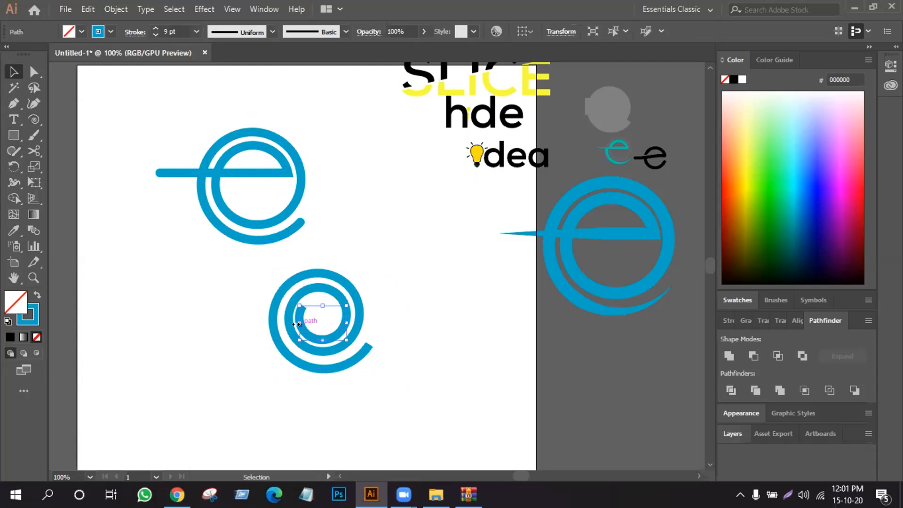
{"action": "key", "text": "Delete"}
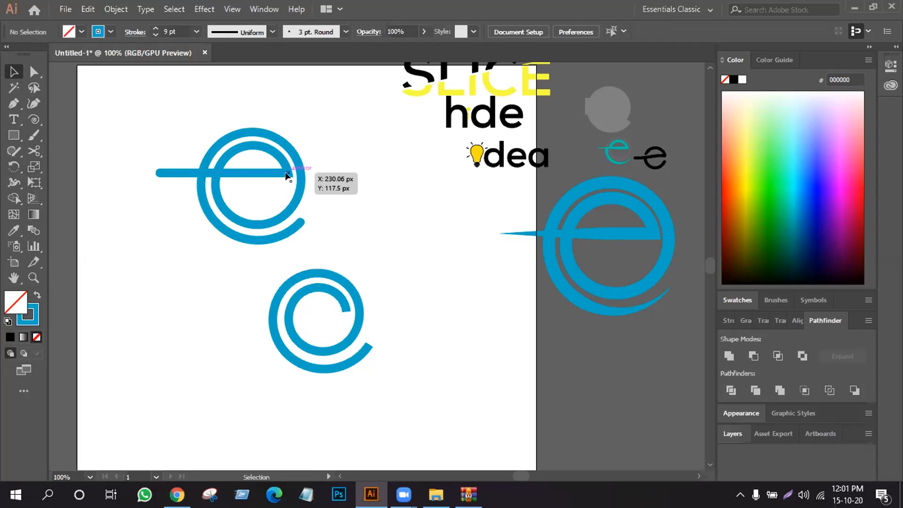
{"action": "left_click_drag", "start_coordinate": [34, 119], "coordinate": [60, 122]}
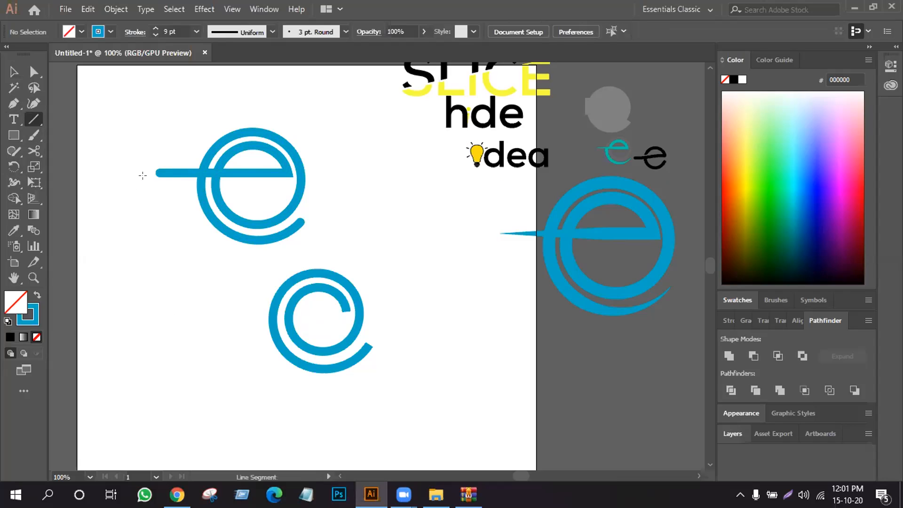
{"action": "left_click_drag", "start_coordinate": [281, 311], "coordinate": [214, 310]}
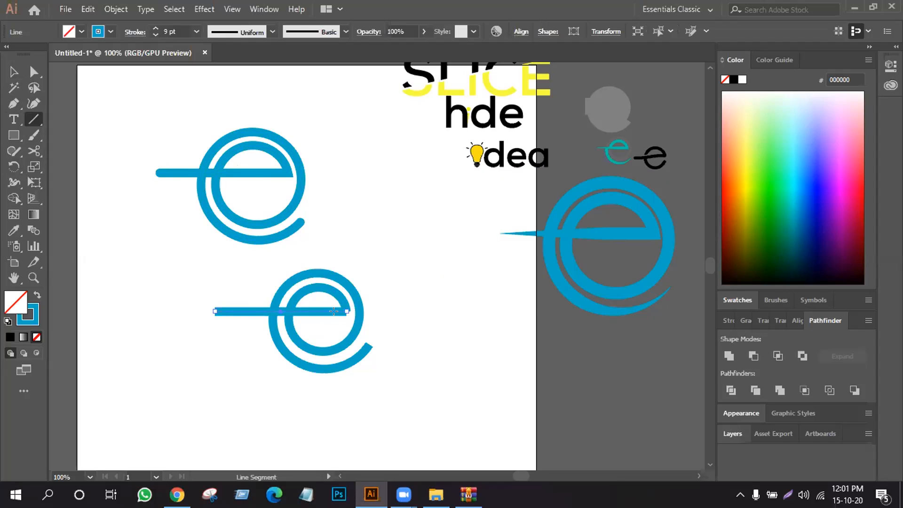
{"action": "key", "text": "Delete"}
- Extend the spiral's inner end with the Pen tool as a straight horizontal crossbar about 134 px long, past the outer ring's left side
{"action": "left_click", "coordinate": [14, 103]}
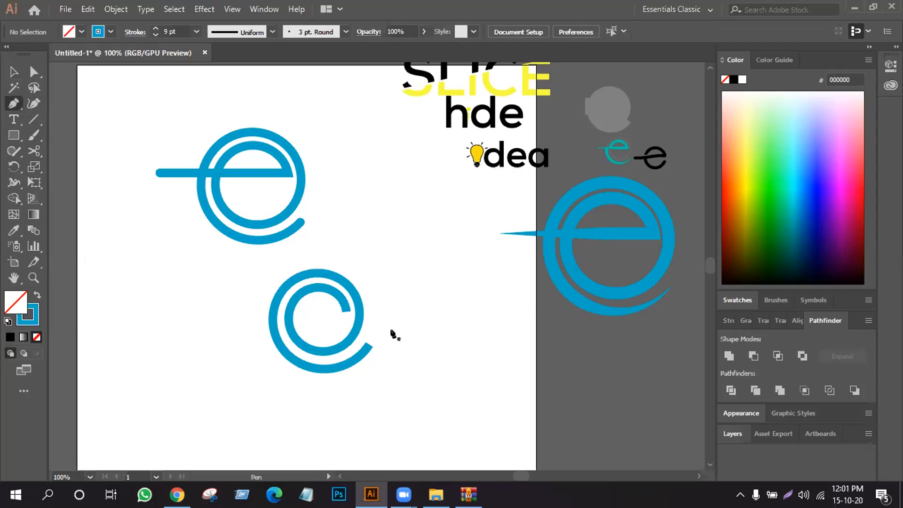
{"action": "left_click", "coordinate": [343, 311]}
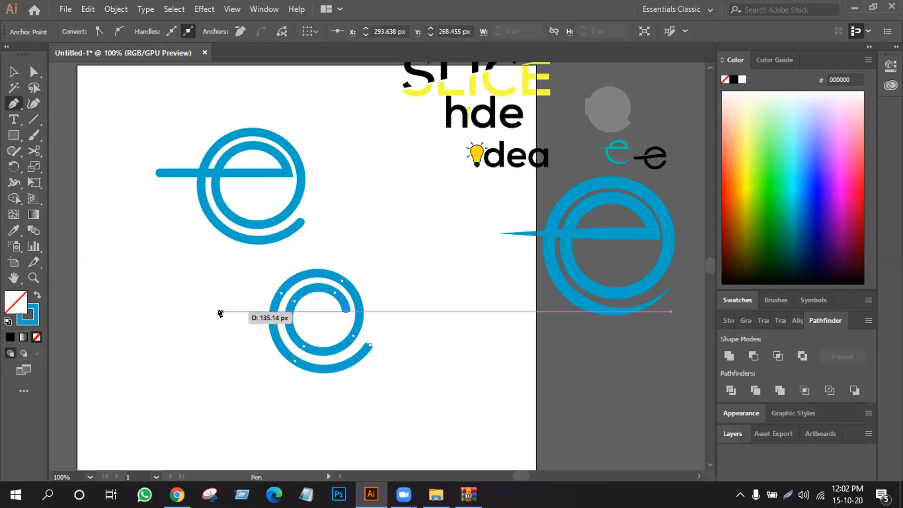
{"action": "left_click", "coordinate": [222, 313]}
{"action": "left_click", "coordinate": [13, 72]}
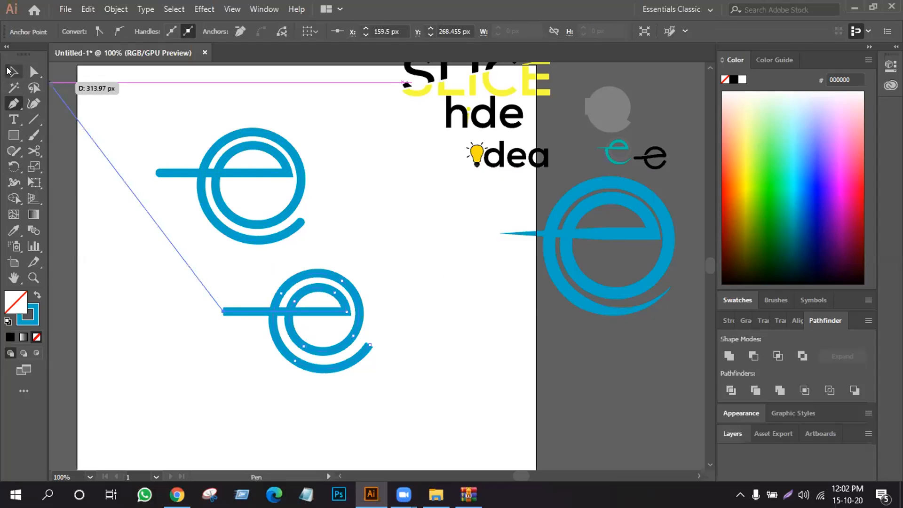
{"action": "left_click", "coordinate": [408, 314]}
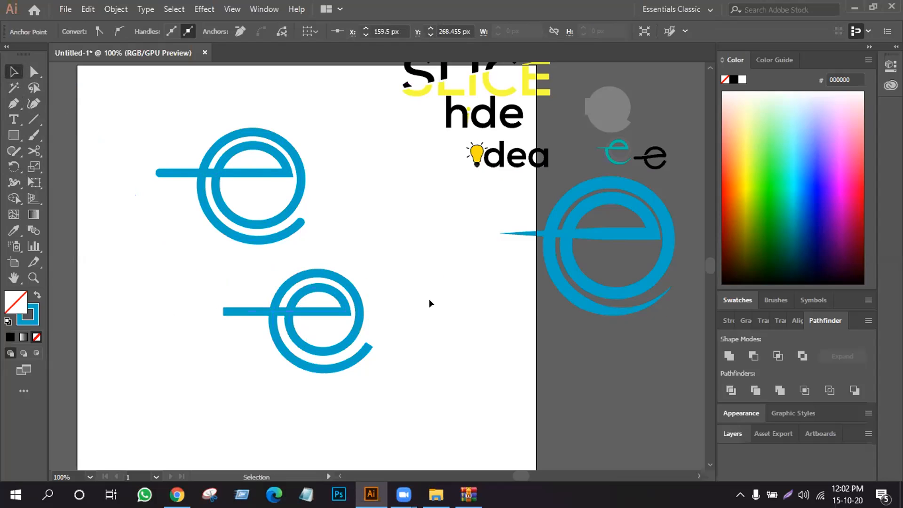
- Expand the round-capped e's fill and stroke into outlined shapes and move it up and right to the artboard's top edge
{"action": "left_click", "coordinate": [297, 183]}
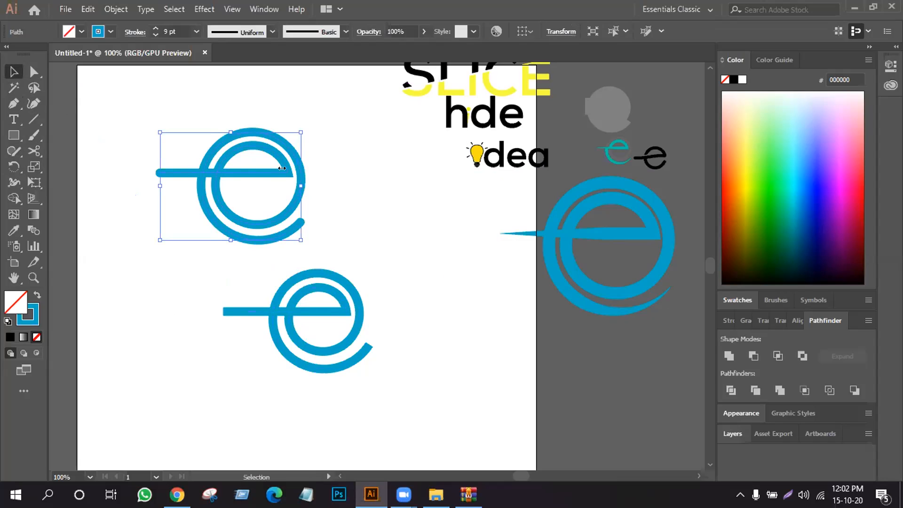
{"action": "left_click", "coordinate": [121, 8]}
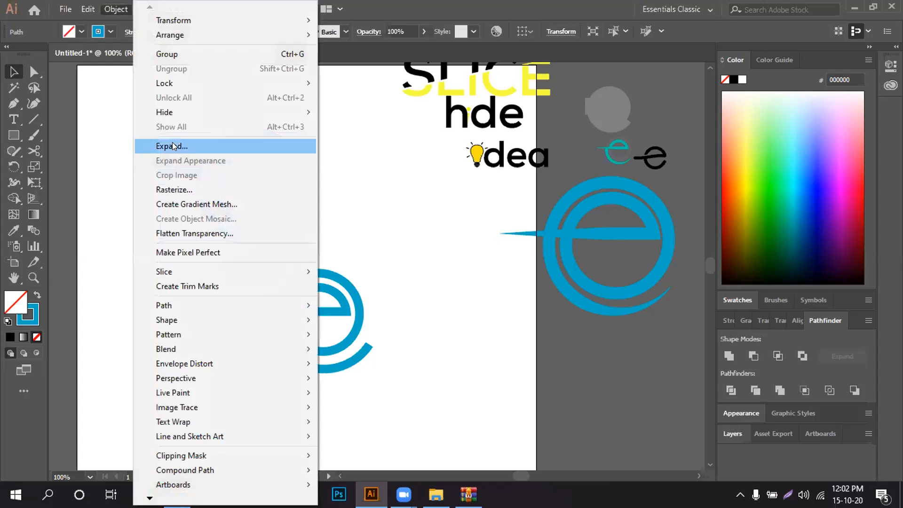
{"action": "left_click", "coordinate": [172, 146]}
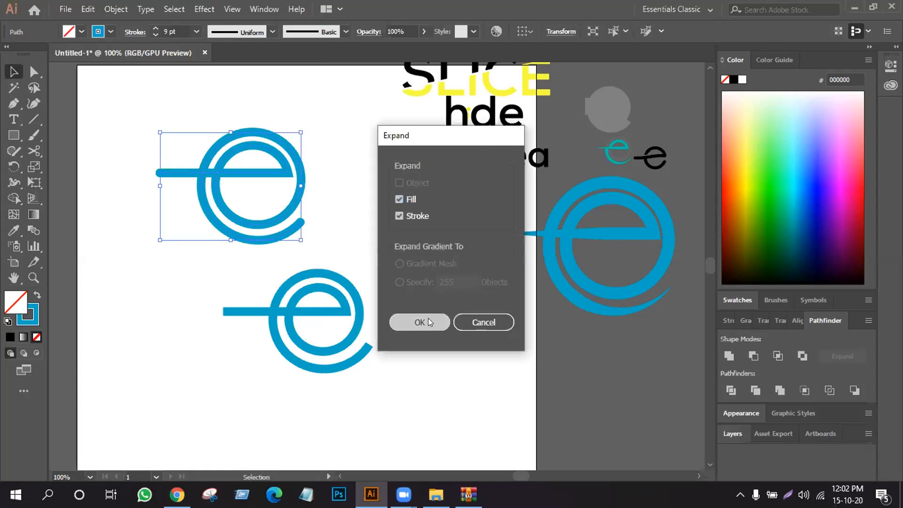
{"action": "left_click", "coordinate": [428, 323]}
{"action": "left_click", "coordinate": [373, 225]}
{"action": "left_click_drag", "start_coordinate": [296, 186], "coordinate": [366, 125]}
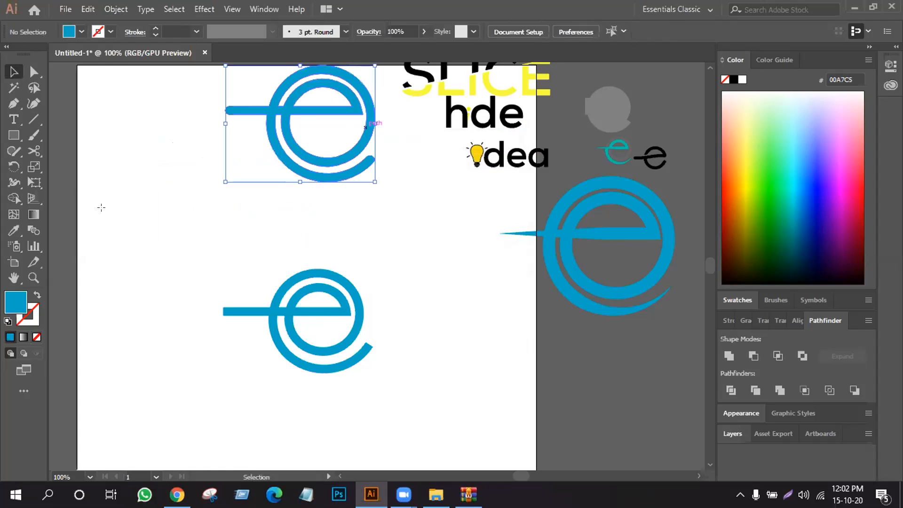
- Move the round-capped e to the artboard's left edge and place a duplicate of it to the right
{"action": "left_click_drag", "start_coordinate": [111, 187], "coordinate": [107, 209]}
{"action": "key", "text": "v"}
{"action": "left_click_drag", "start_coordinate": [88, 146], "coordinate": [199, 266]}
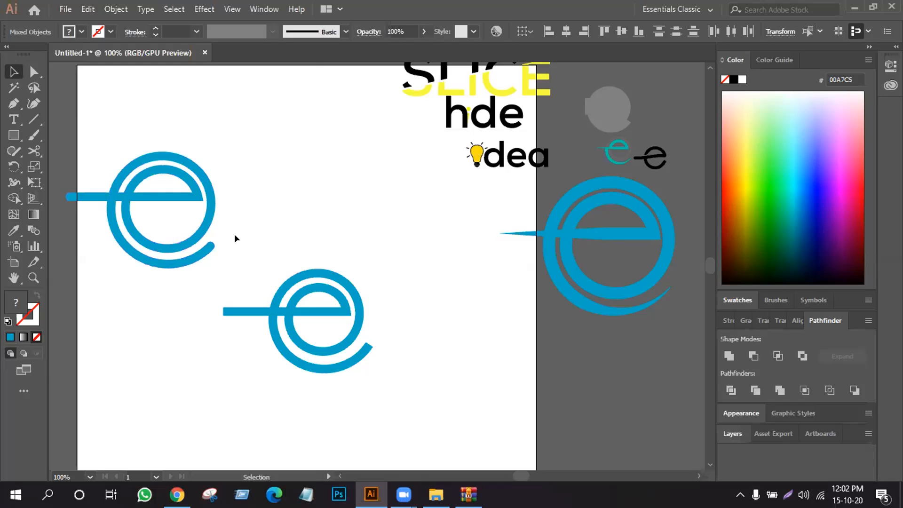
{"action": "left_click", "coordinate": [109, 198]}
{"action": "left_click_drag", "start_coordinate": [66, 159], "coordinate": [181, 269]}
{"action": "left_click", "coordinate": [14, 198]}
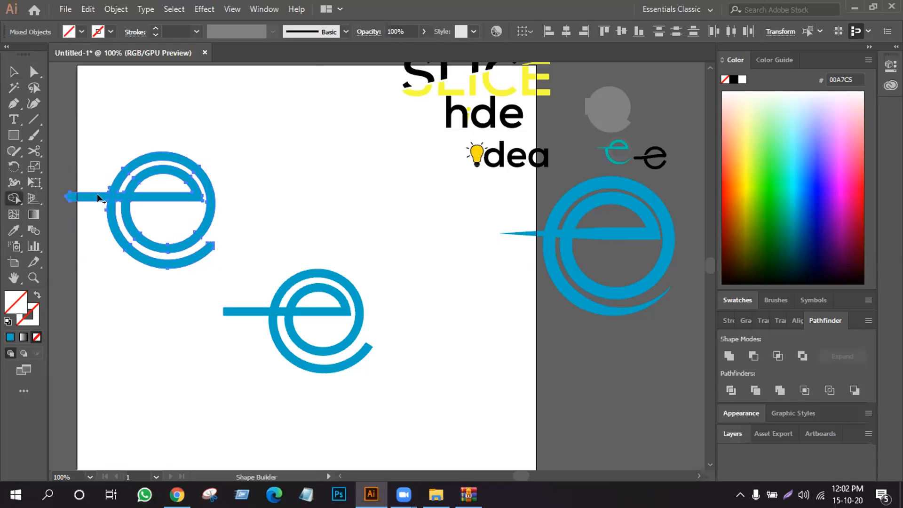
{"action": "key", "text": "v"}
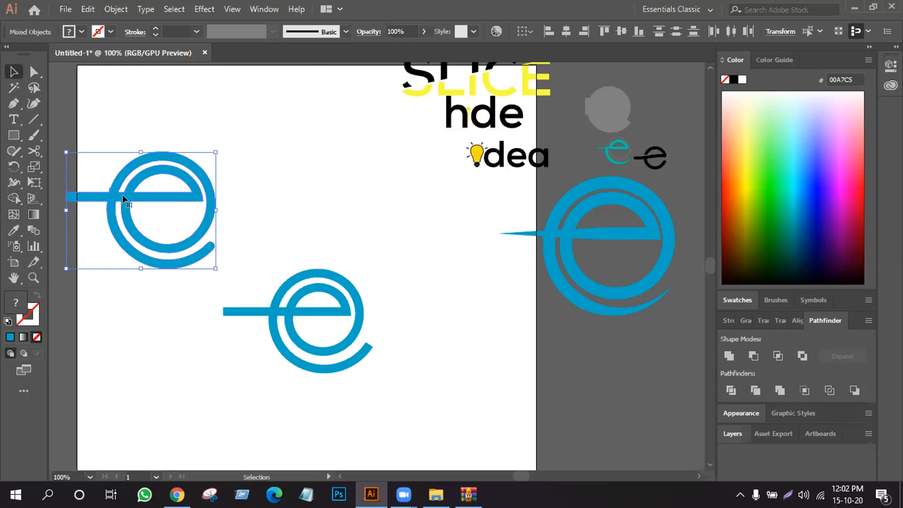
{"action": "left_click_drag", "start_coordinate": [122, 194], "coordinate": [313, 178]}
- Remove the part of the left e's crossbar that sticks out past the outer ring with Shape Builder
{"action": "left_click_drag", "start_coordinate": [84, 170], "coordinate": [195, 261]}
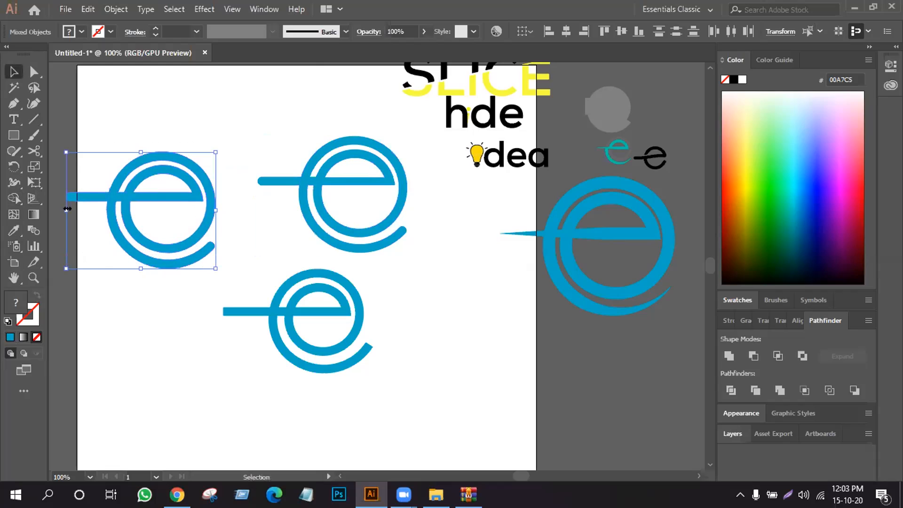
{"action": "key", "text": "shift+m"}
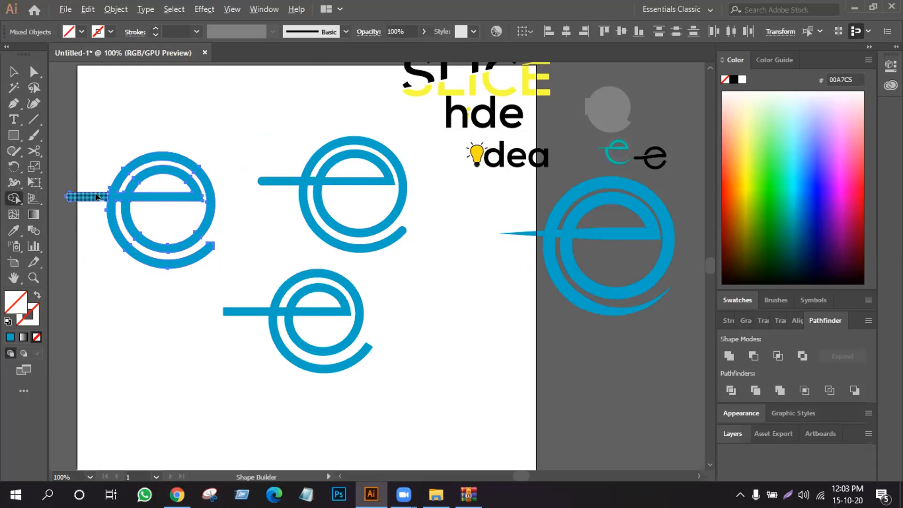
{"action": "left_click", "coordinate": [97, 196], "text": "alt"}
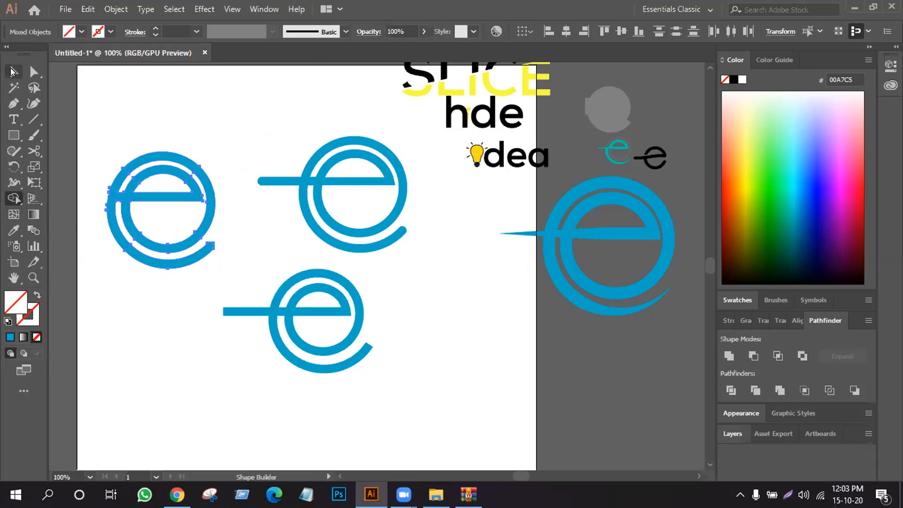
{"action": "left_click", "coordinate": [14, 71]}
{"action": "left_click", "coordinate": [111, 89]}
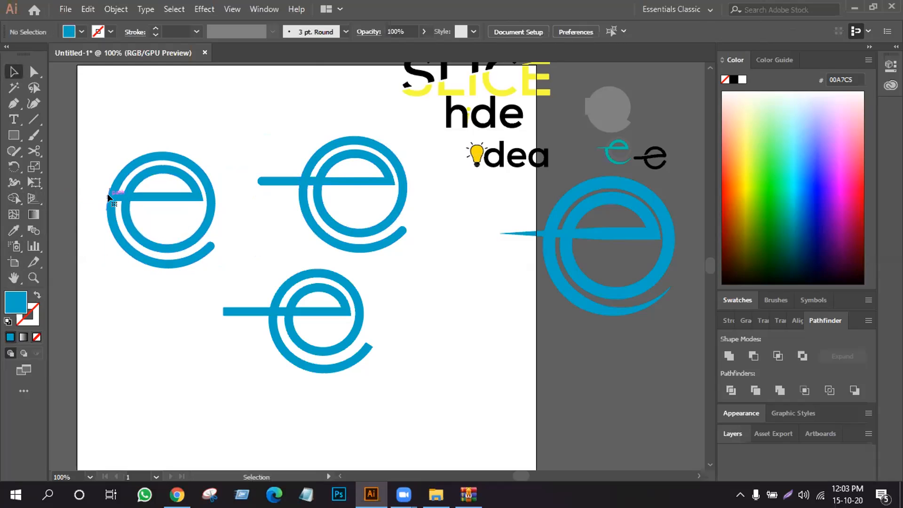
{"action": "left_click", "coordinate": [107, 193]}
{"action": "left_click", "coordinate": [248, 236]}
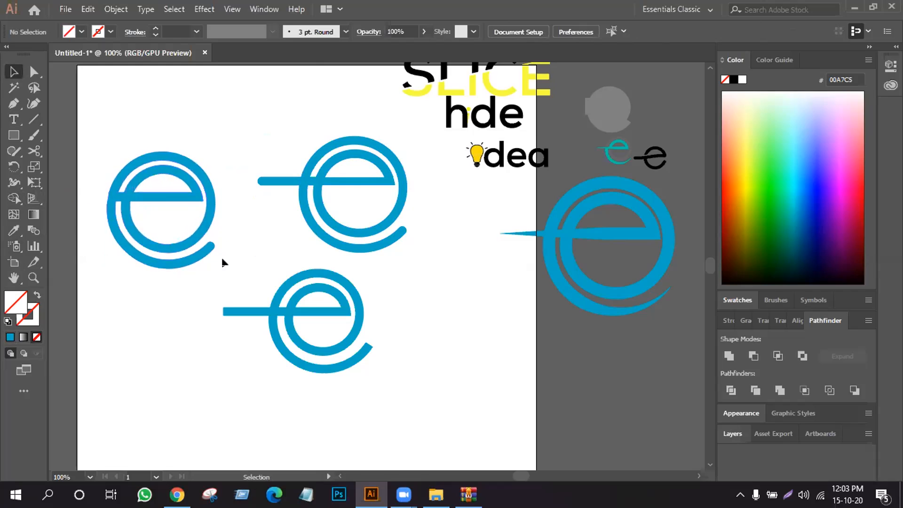
- Move both round-capped e's up and right so they sit side by side near the artboard's top edge
{"action": "left_click_drag", "start_coordinate": [217, 191], "coordinate": [259, 142]}
{"action": "left_click_drag", "start_coordinate": [358, 167], "coordinate": [365, 121]}
{"action": "left_click", "coordinate": [427, 252]}
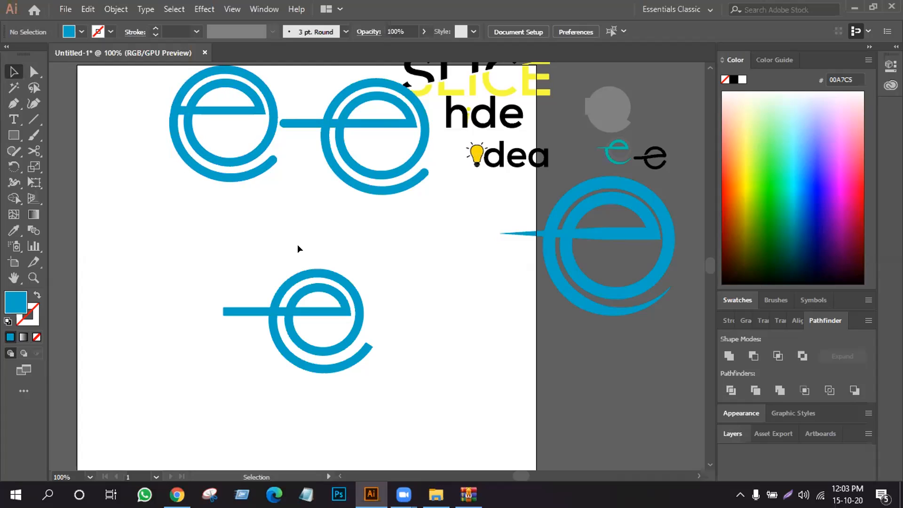
- Move the trimmed e down and left into free space and scale it up to nearly double size
{"action": "left_click", "coordinate": [34, 71]}
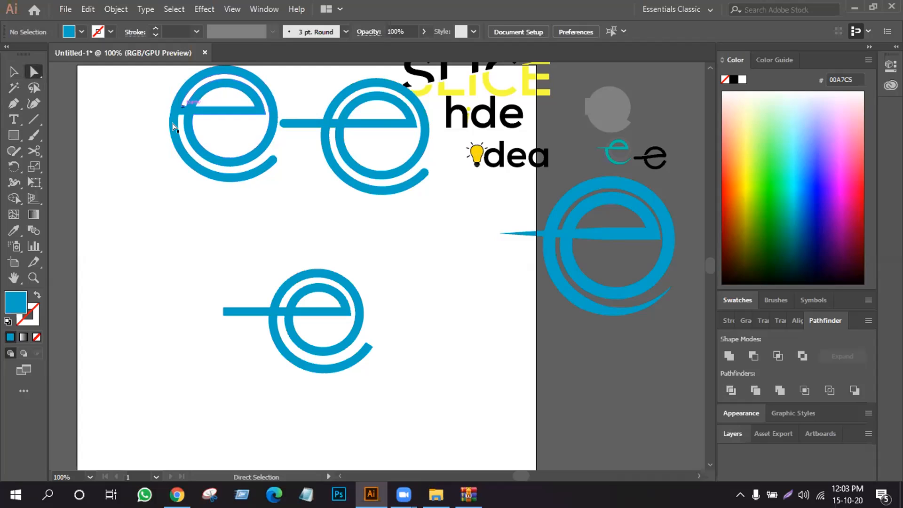
{"action": "left_click", "coordinate": [14, 73]}
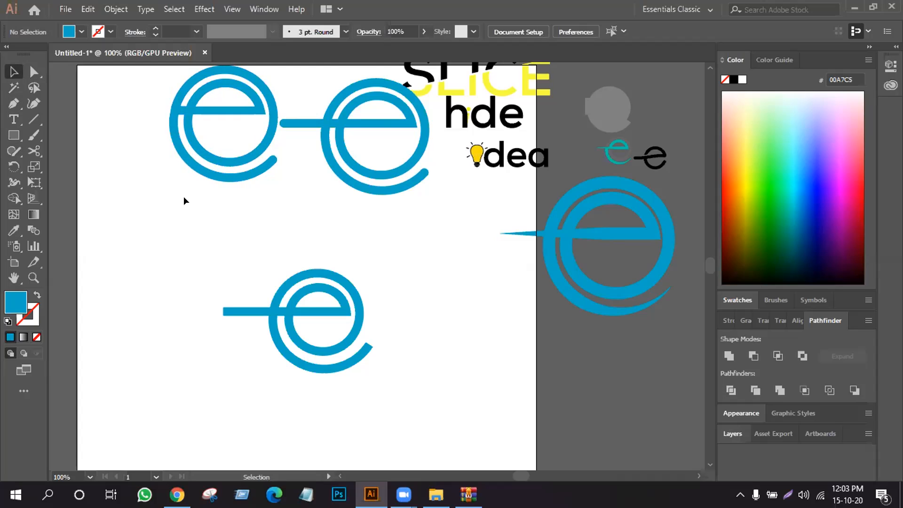
{"action": "left_click_drag", "start_coordinate": [213, 164], "coordinate": [185, 206]}
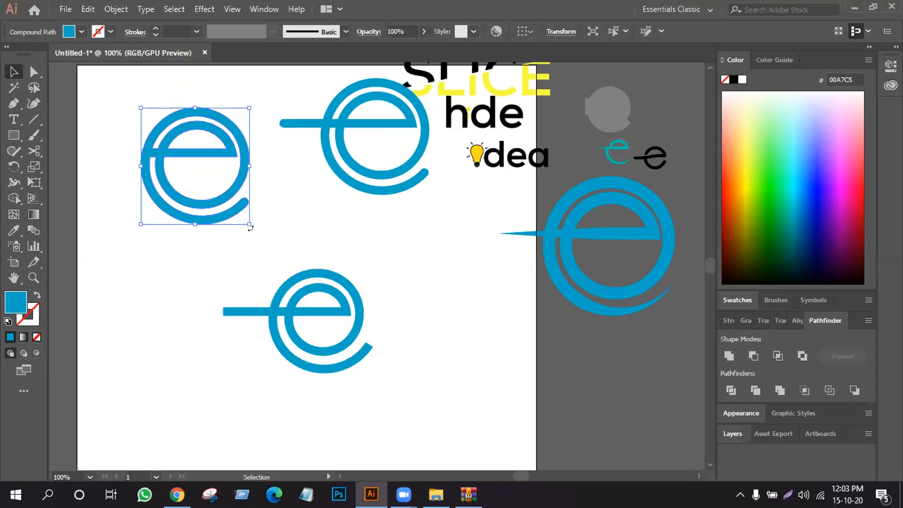
{"action": "left_click_drag", "start_coordinate": [247, 219], "coordinate": [295, 272]}
{"action": "left_click", "coordinate": [131, 302]}
- Move the crossbar's upper edge segment between the two rings straight down onto the crossbar's lower edge
{"action": "left_click", "coordinate": [34, 72]}
{"action": "left_click_drag", "start_coordinate": [118, 130], "coordinate": [110, 161]}
{"action": "key", "text": "ctrl+z"}
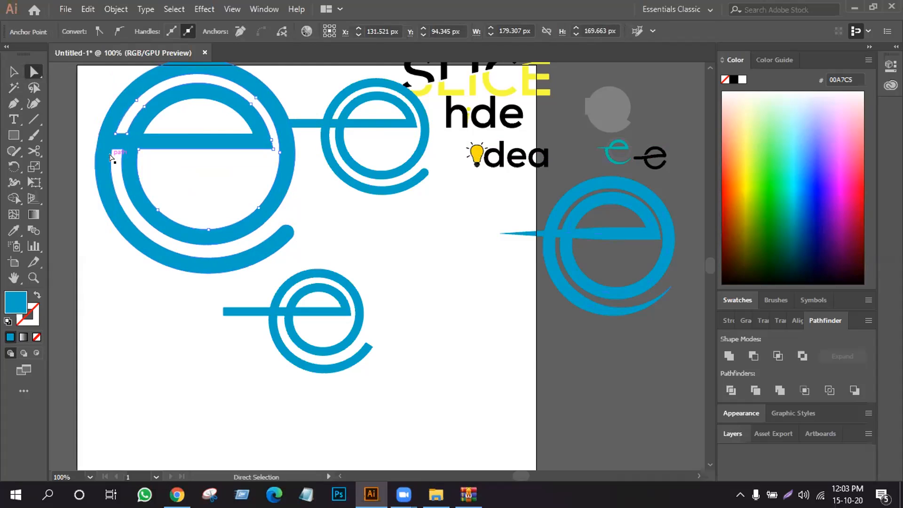
{"action": "key", "text": "ctrl+equal"}
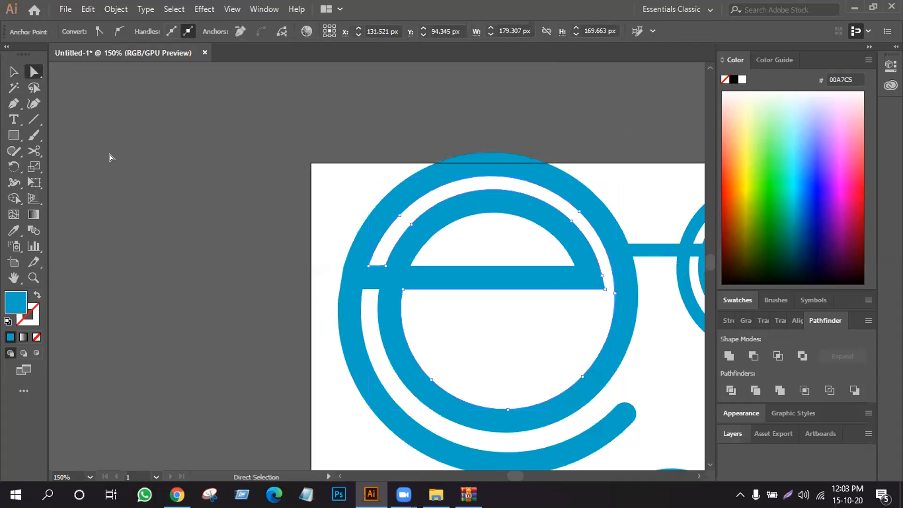
{"action": "key", "text": "ctrl+equal"}
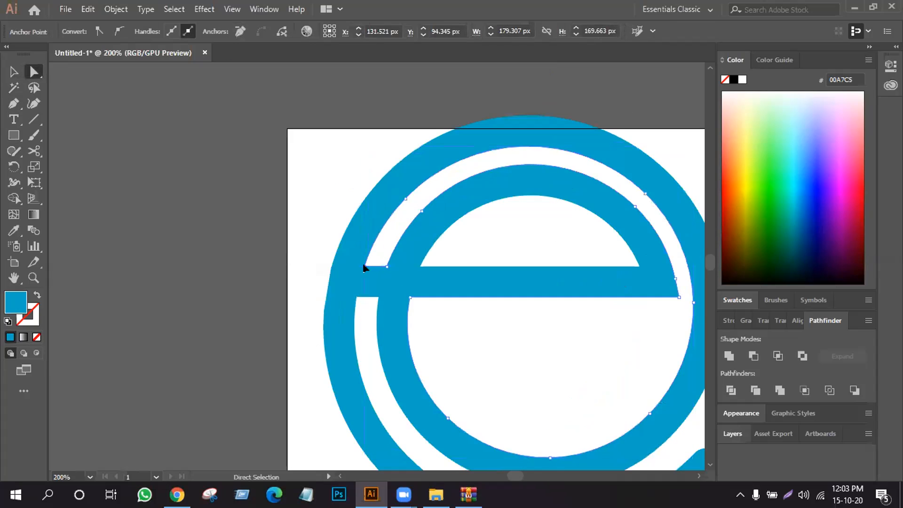
{"action": "left_click", "coordinate": [270, 197]}
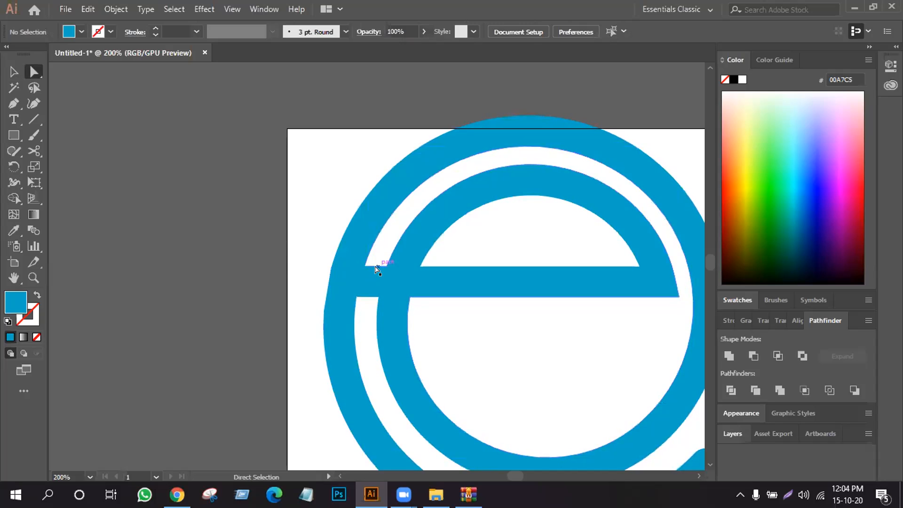
{"action": "left_click_drag", "start_coordinate": [376, 268], "coordinate": [370, 297]}
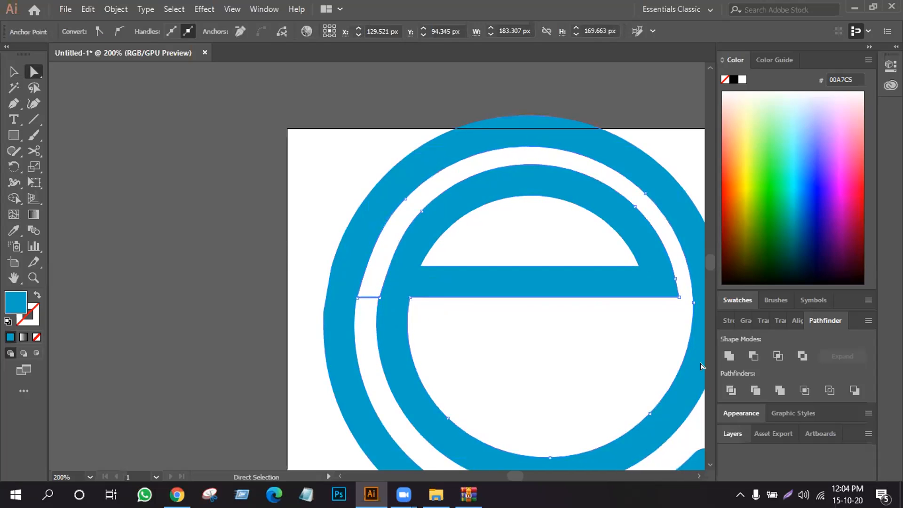
- Divide the enlarged e with Pathfinder and delete the thin sliver left between its two rings
{"action": "left_click", "coordinate": [731, 390]}
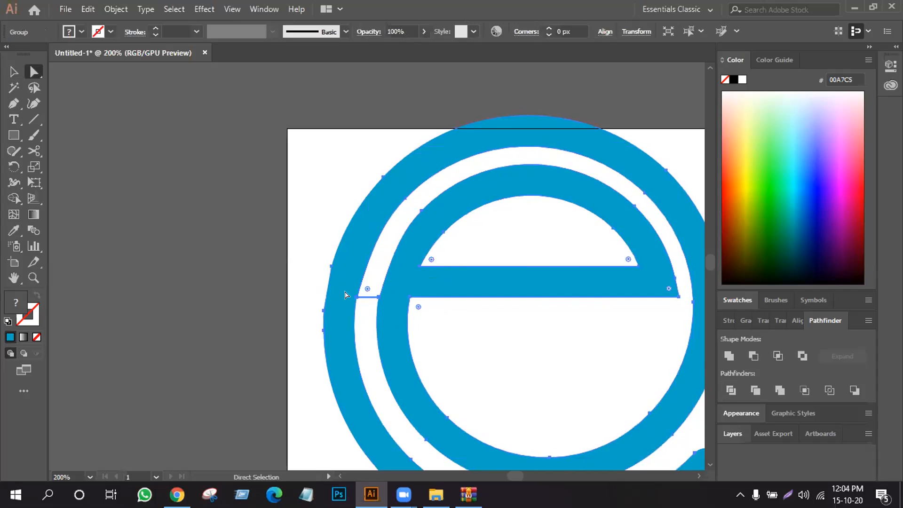
{"action": "left_click", "coordinate": [207, 185]}
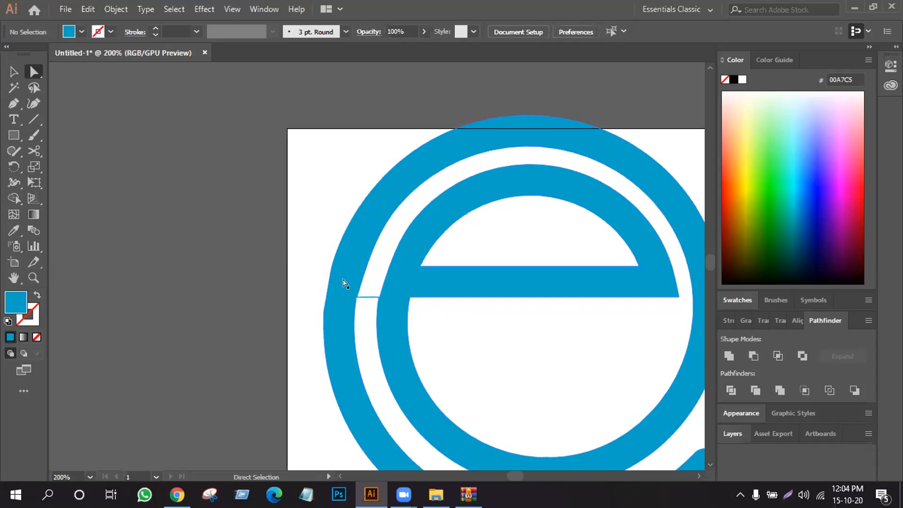
{"action": "left_click", "coordinate": [367, 298]}
{"action": "key", "text": "Delete"}
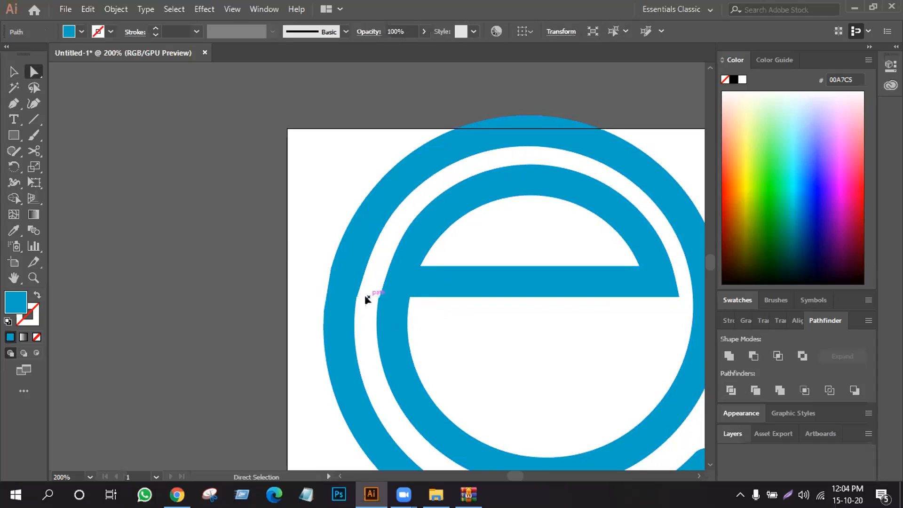
- Ungroup the divided e and delete the unfilled path lying in the gap between its rings
{"action": "left_click", "coordinate": [14, 71]}
{"action": "left_click", "coordinate": [442, 365]}
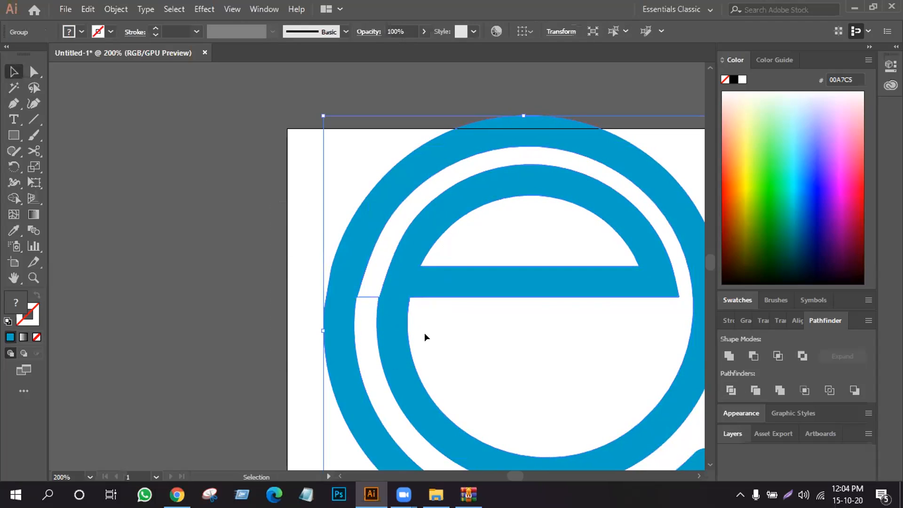
{"action": "left_click", "coordinate": [362, 312]}
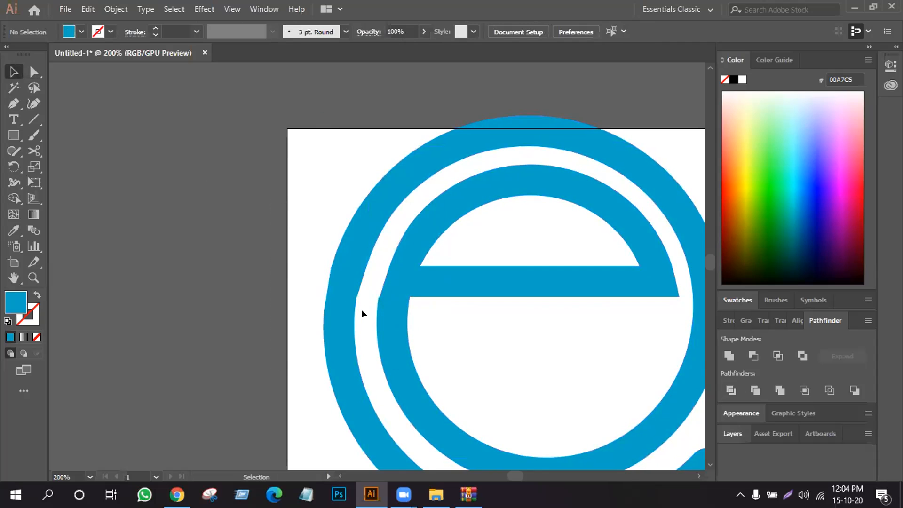
{"action": "left_click", "coordinate": [360, 328]}
{"action": "left_click", "coordinate": [372, 290]}
{"action": "left_click", "coordinate": [365, 306]}
{"action": "right_click", "coordinate": [372, 289]}
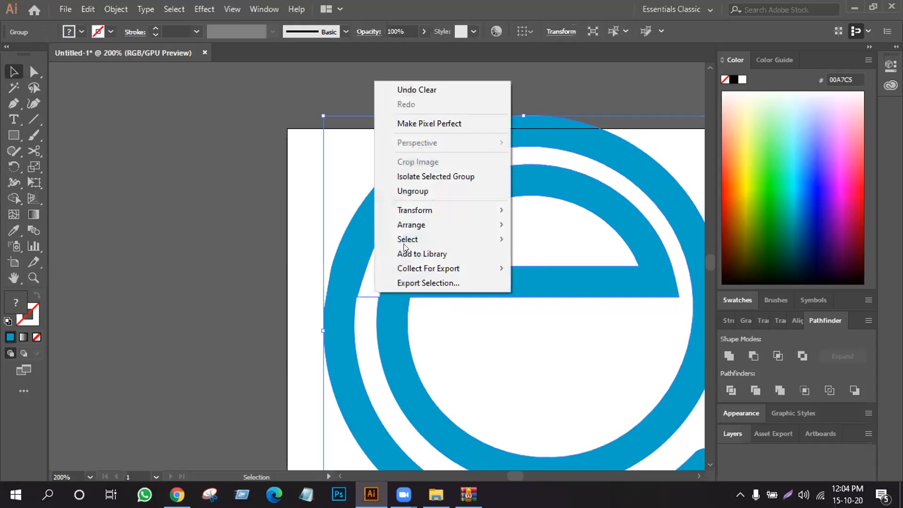
{"action": "left_click", "coordinate": [434, 193]}
{"action": "left_click", "coordinate": [246, 219]}
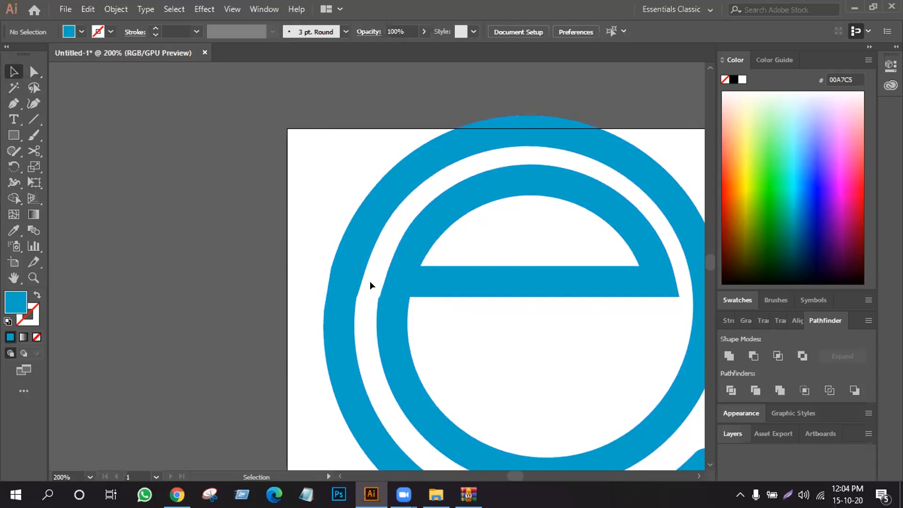
{"action": "left_click", "coordinate": [364, 328]}
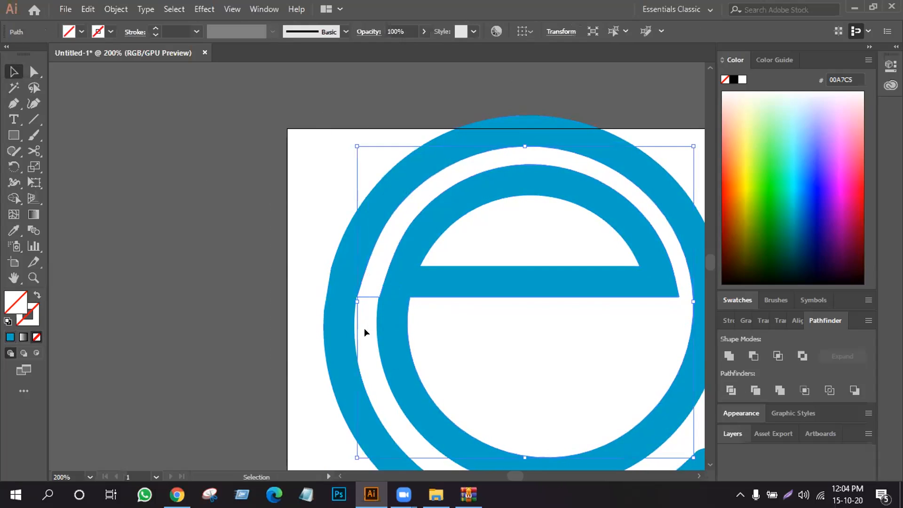
{"action": "key", "text": "Delete"}
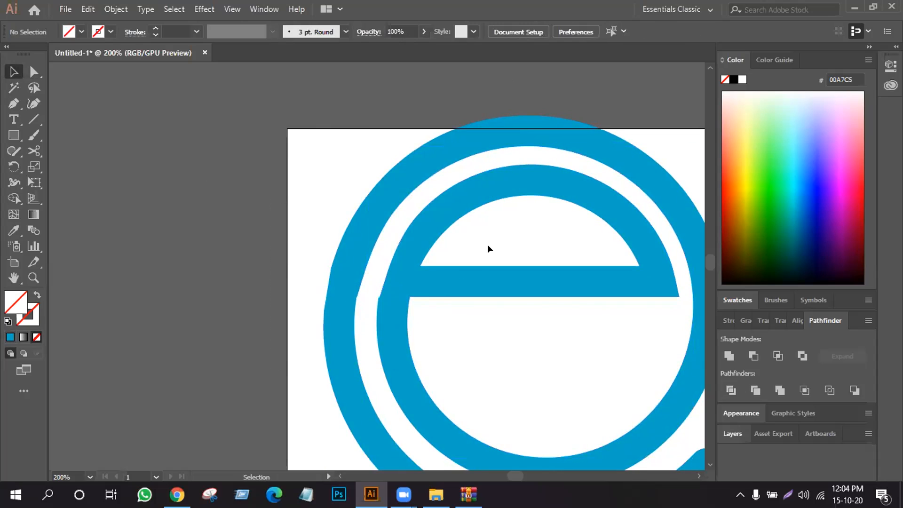
- Scale the trimmed e down about its centre until it is slightly smaller than the neighbouring round-capped e
{"action": "key", "text": "a"}
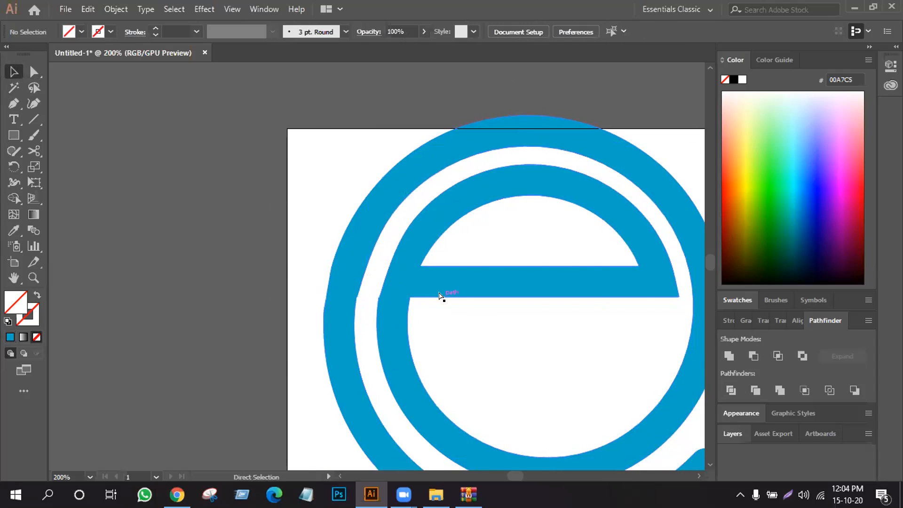
{"action": "key", "text": "ctrl+minus"}
{"action": "key", "text": "ctrl+minus"}
{"action": "key", "text": "ctrl+minus"}
{"action": "key", "text": "ctrl+minus"}
{"action": "key", "text": "v"}
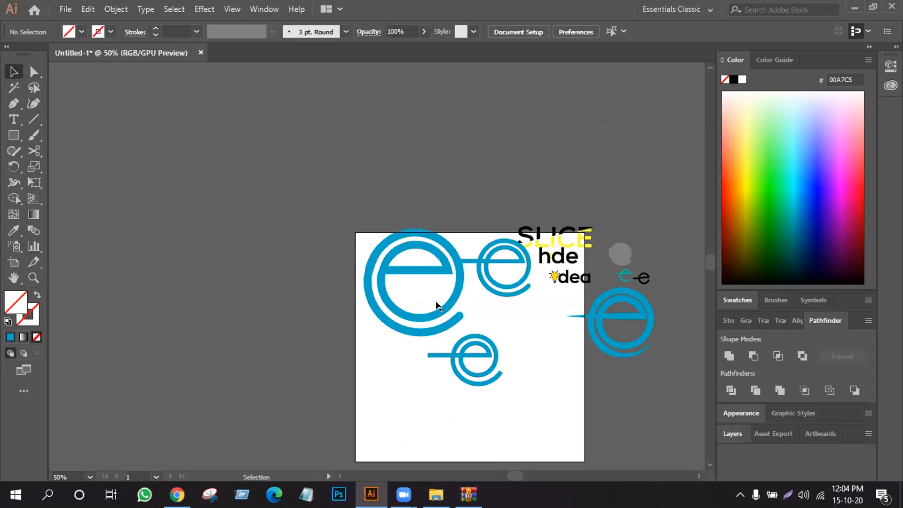
{"action": "left_click", "coordinate": [429, 313]}
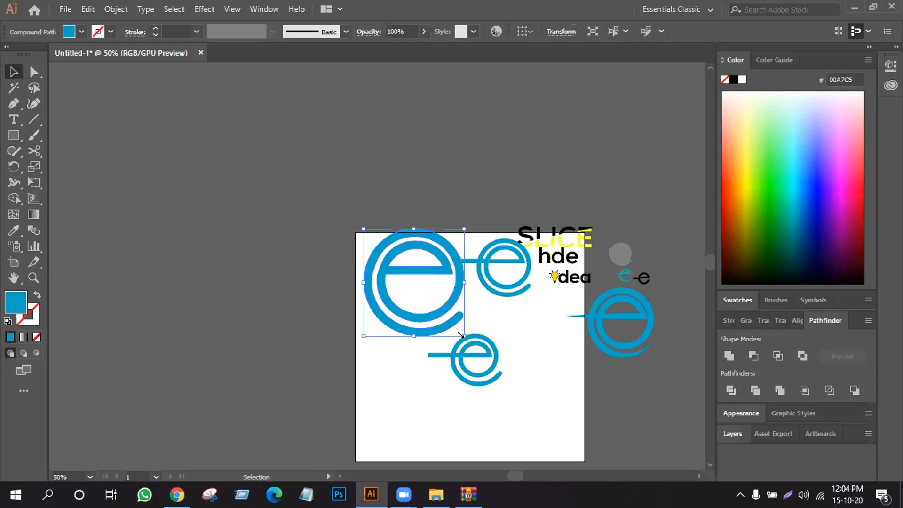
{"action": "left_click_drag", "start_coordinate": [461, 334], "coordinate": [444, 314]}
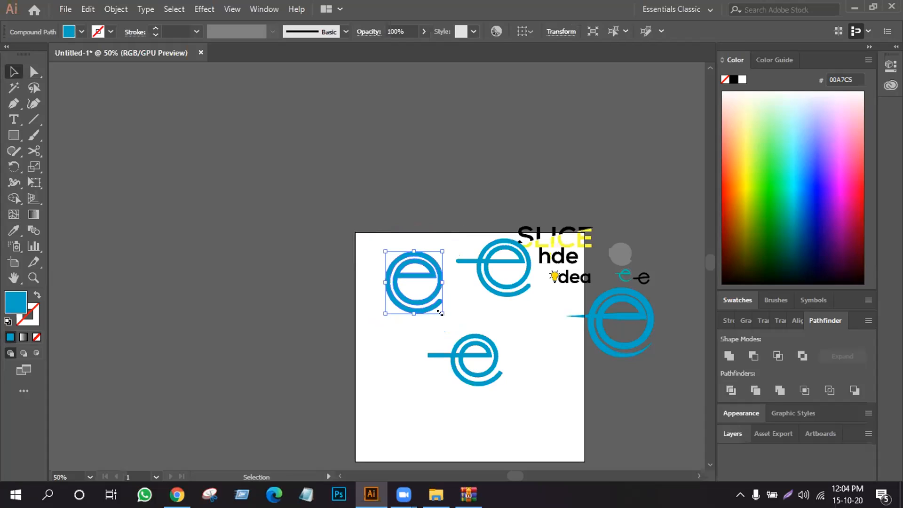
{"action": "left_click_drag", "start_coordinate": [440, 312], "coordinate": [458, 315]}
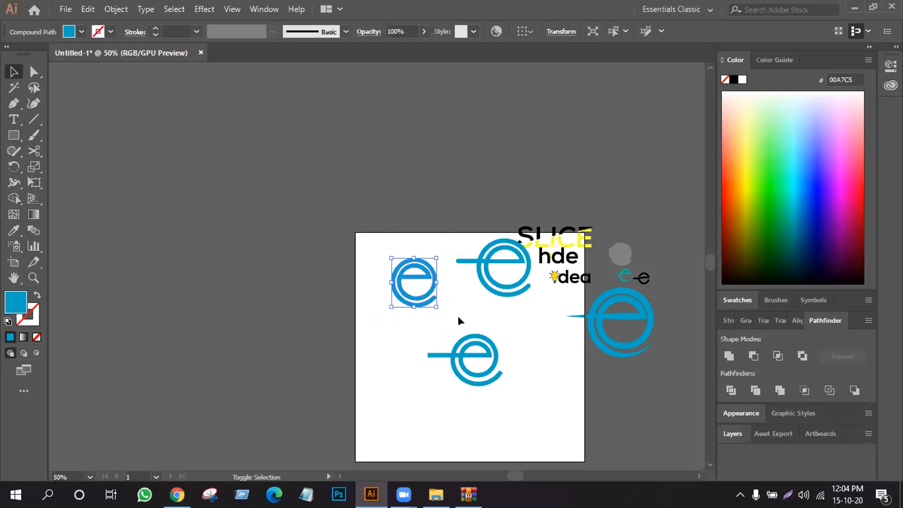
{"action": "left_click", "coordinate": [459, 317]}
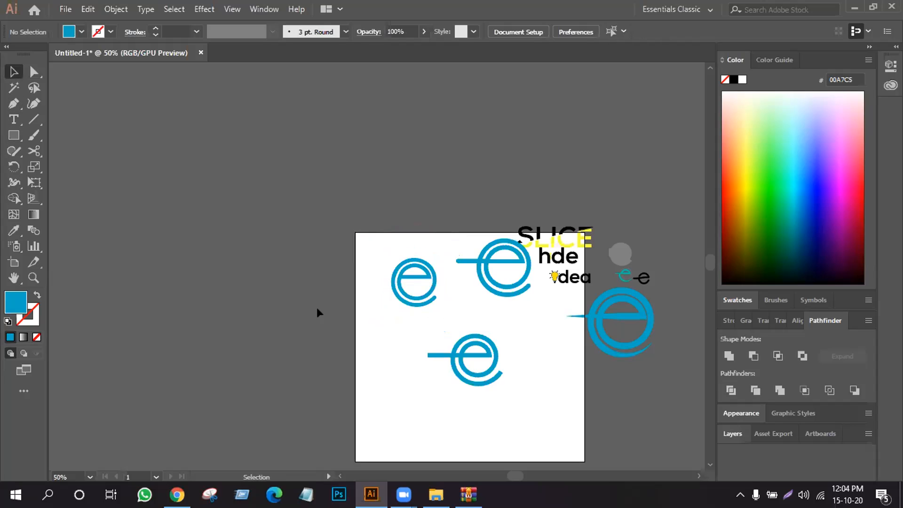
- Move the trimmed e up and right so it overlaps the artboard's top edge, clearing space below
{"action": "key", "text": "ctrl+plus"}
{"action": "key", "text": "ctrl+plus"}
{"action": "left_click", "coordinate": [14, 278]}
{"action": "left_click_drag", "start_coordinate": [469, 346], "coordinate": [393, 308]}
{"action": "left_click_drag", "start_coordinate": [252, 250], "coordinate": [95, 114]}
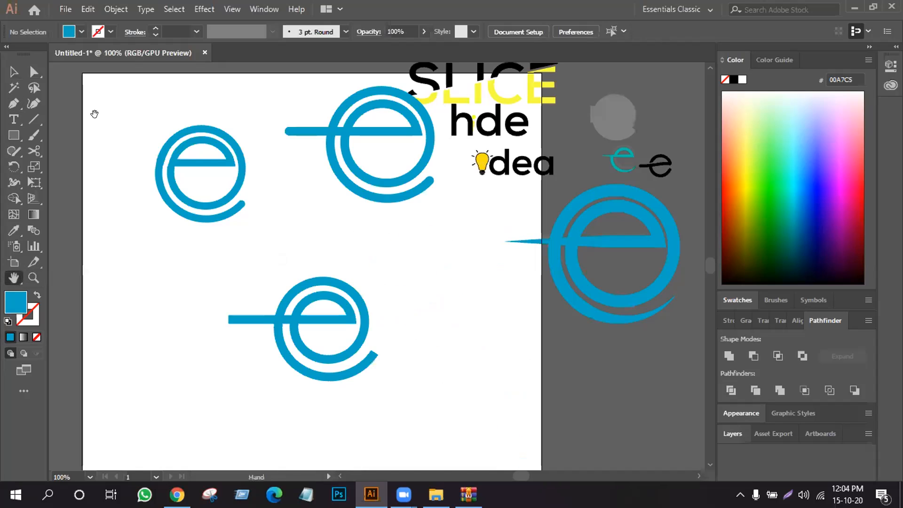
{"action": "left_click", "coordinate": [13, 72]}
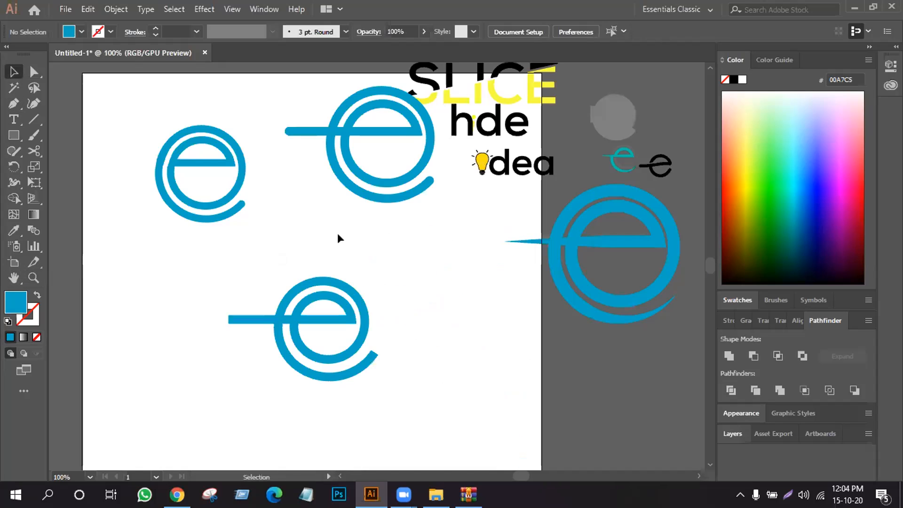
{"action": "left_click_drag", "start_coordinate": [233, 178], "coordinate": [296, 124]}
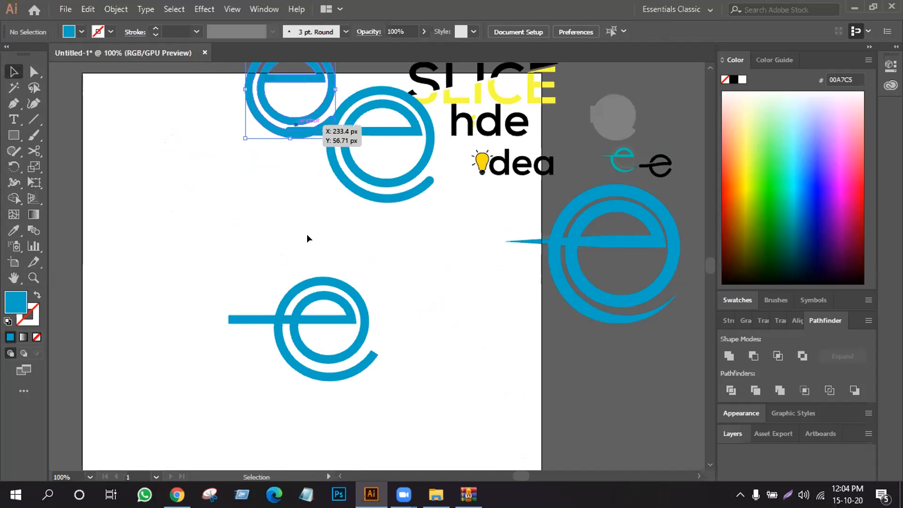
- Move the round-capped e and the square-ended stroked e apart, then duplicate the stroked e to its lower right
{"action": "scroll", "coordinate": [307, 235], "scroll_direction": "up", "scroll_amount": 3}
{"action": "left_click_drag", "start_coordinate": [374, 200], "coordinate": [392, 210]}
{"action": "left_click", "coordinate": [269, 255]}
{"action": "left_click_drag", "start_coordinate": [321, 376], "coordinate": [268, 310]}
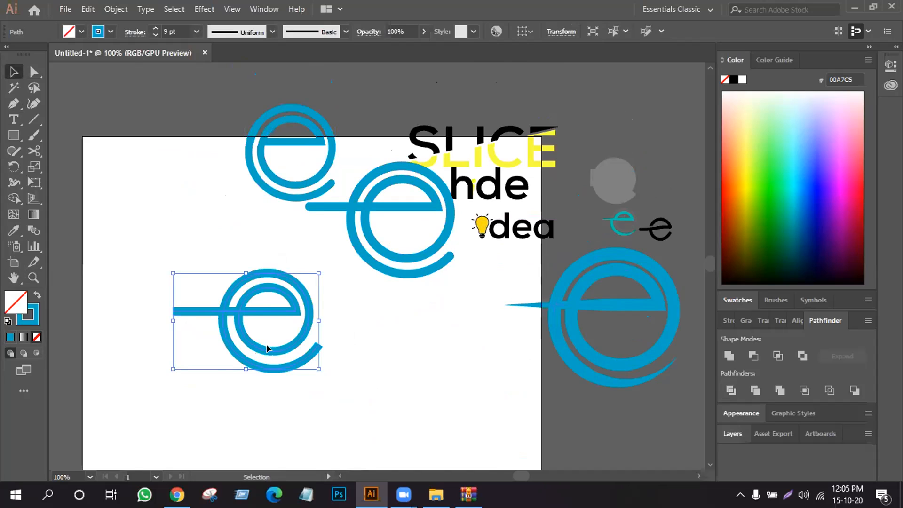
{"action": "left_click_drag", "start_coordinate": [267, 345], "coordinate": [493, 418]}
{"action": "left_click_drag", "start_coordinate": [281, 352], "coordinate": [457, 405]}
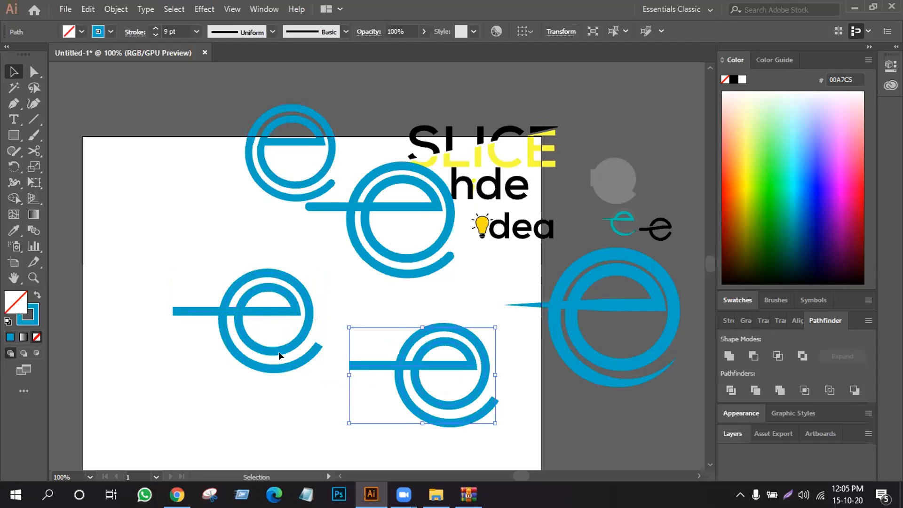
- Apply the lens-shaped width profile, tapered at both ends, to the stroke of the original square-ended e
{"action": "left_click", "coordinate": [279, 351]}
{"action": "left_click", "coordinate": [246, 306]}
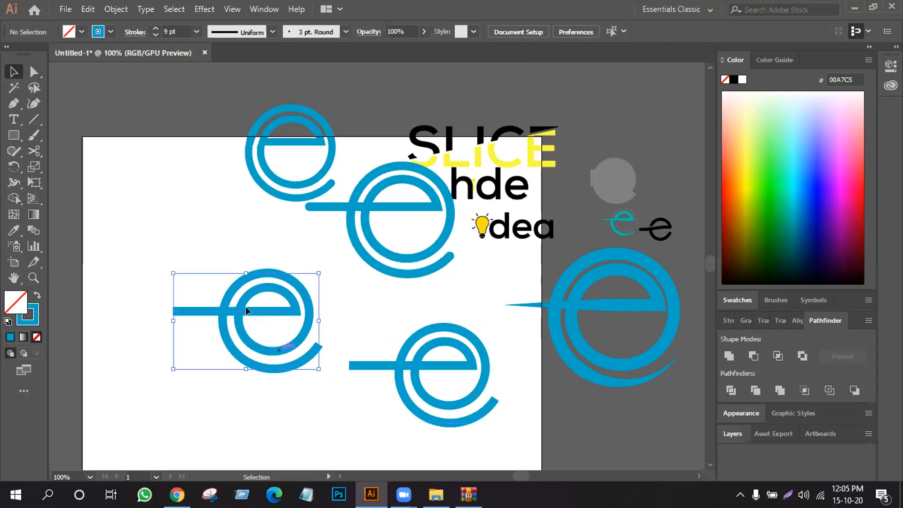
{"action": "left_click", "coordinate": [270, 32]}
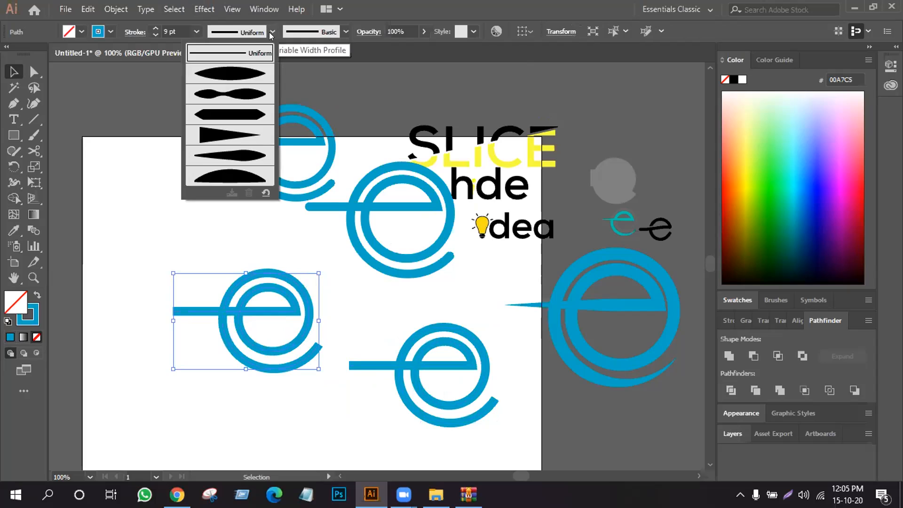
{"action": "left_click", "coordinate": [237, 76]}
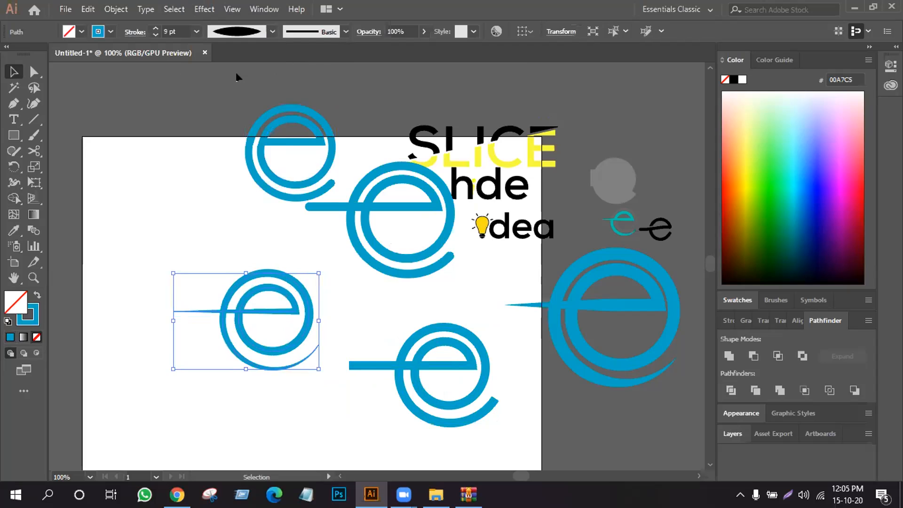
{"action": "left_click", "coordinate": [332, 329]}
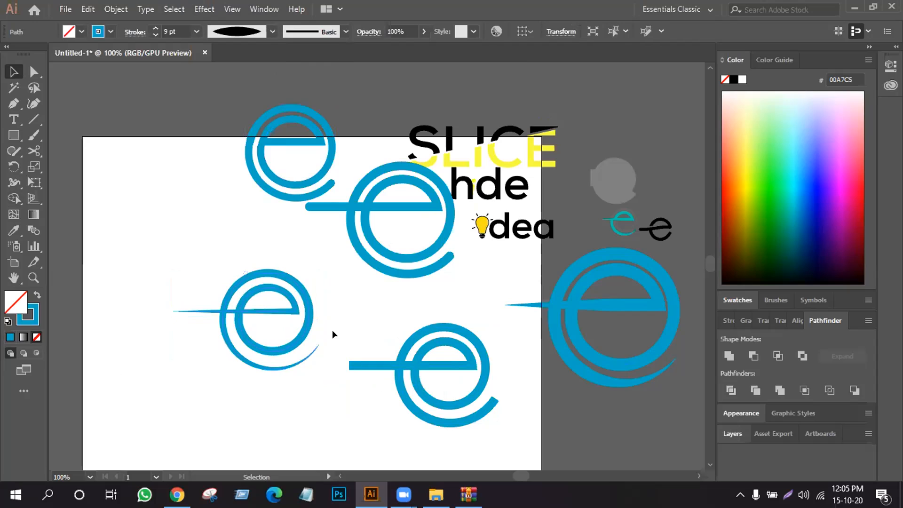
- Set the tapered e's stroke weight to 13 pt
{"action": "left_click", "coordinate": [239, 329]}
{"action": "left_click", "coordinate": [155, 29]}
{"action": "left_click", "coordinate": [155, 28]}
{"action": "left_click", "coordinate": [155, 28]}
- Try the double-bulge, pointed-bar and one-sided taper width profiles in turn on the 13 pt e
{"action": "left_click", "coordinate": [272, 31]}
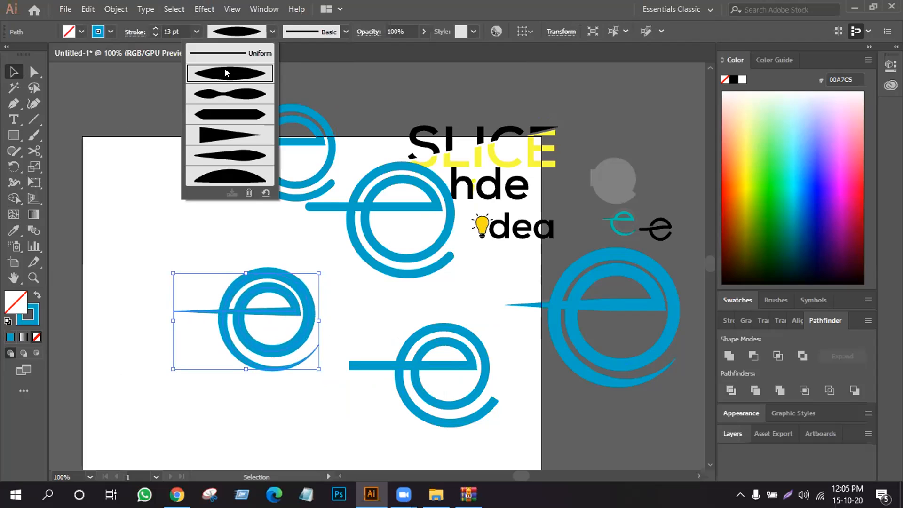
{"action": "left_click", "coordinate": [226, 99]}
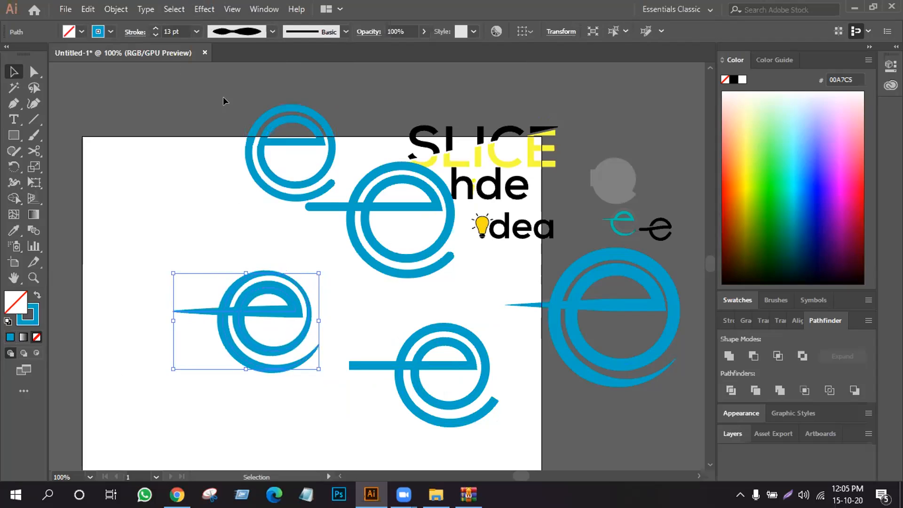
{"action": "left_click", "coordinate": [272, 31]}
{"action": "left_click", "coordinate": [238, 115]}
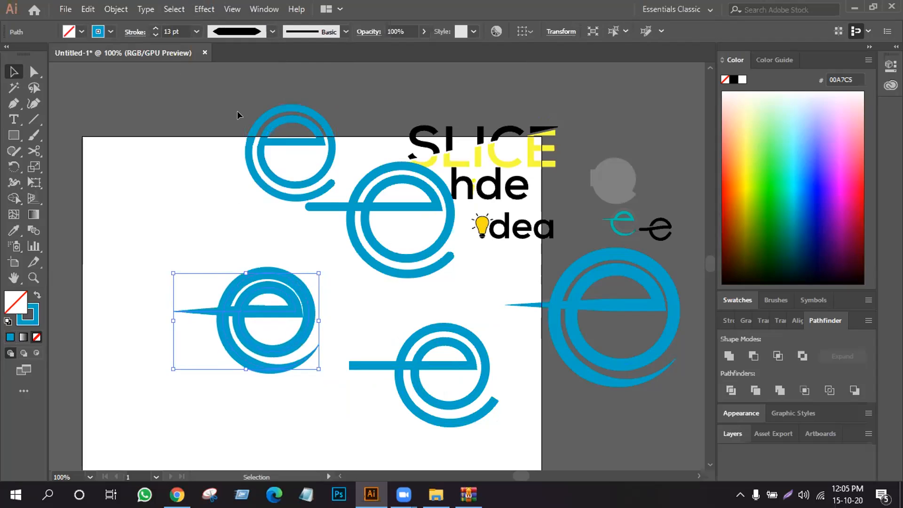
{"action": "left_click", "coordinate": [273, 32]}
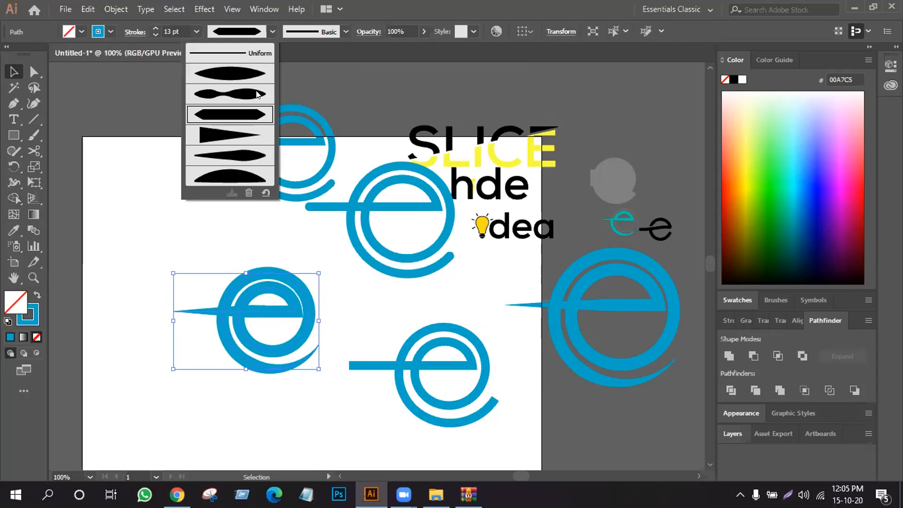
{"action": "left_click", "coordinate": [237, 133]}
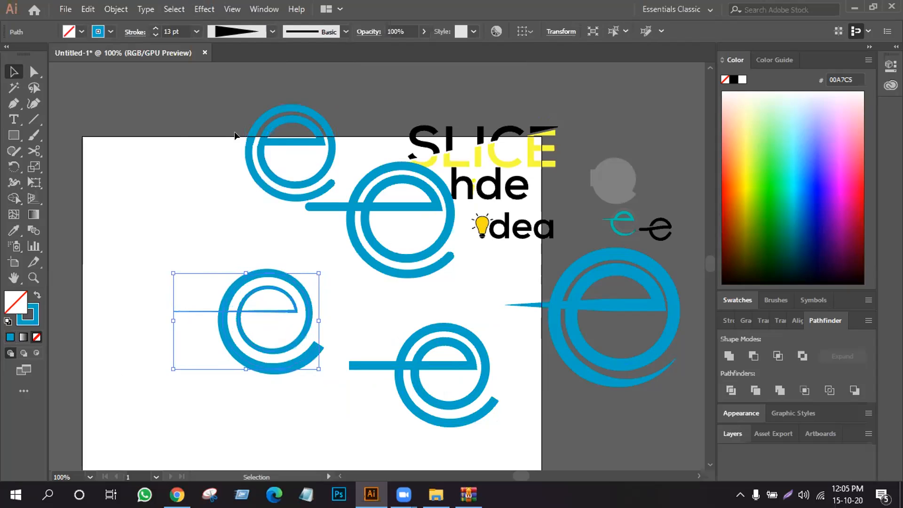
- Apply Width Profile 6 to the 13 pt e and deselect it
{"action": "left_click", "coordinate": [272, 32]}
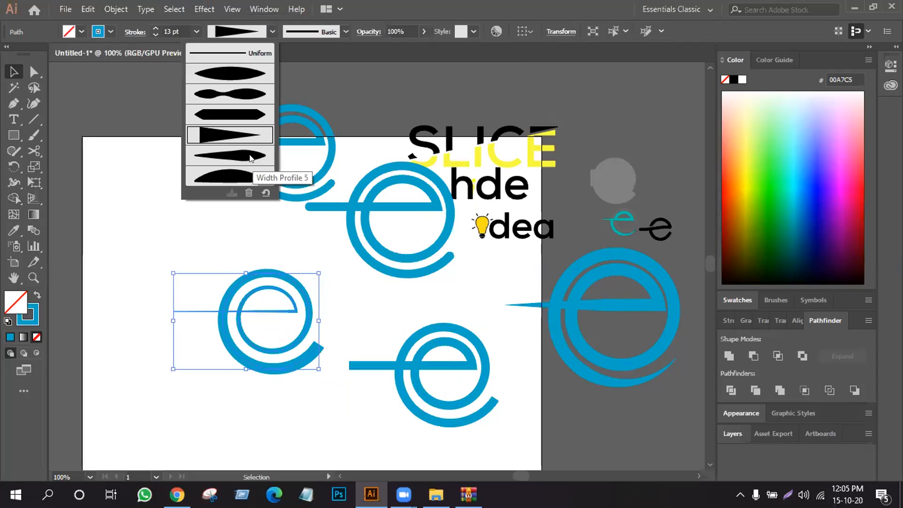
{"action": "left_click", "coordinate": [239, 178]}
{"action": "left_click", "coordinate": [182, 184]}
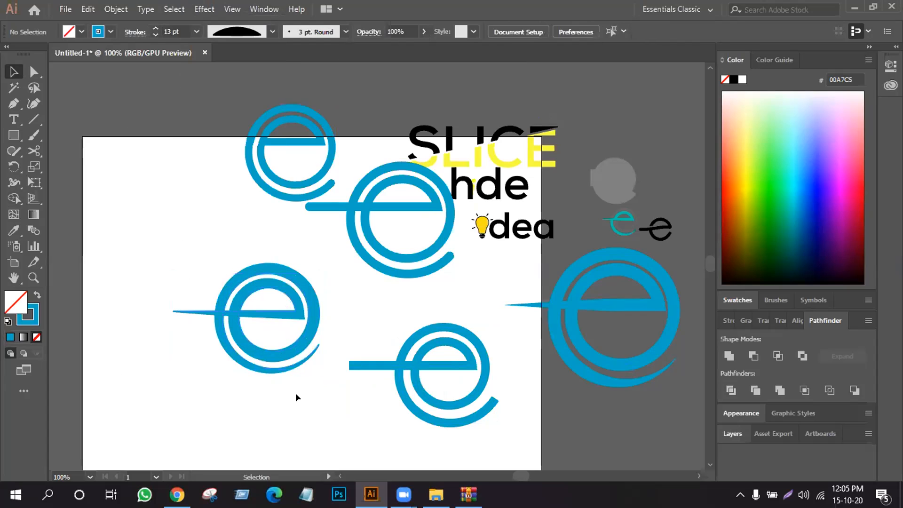
- Expand the appearance of the tapered e so its stroke becomes a filled shape
{"action": "left_click", "coordinate": [215, 312]}
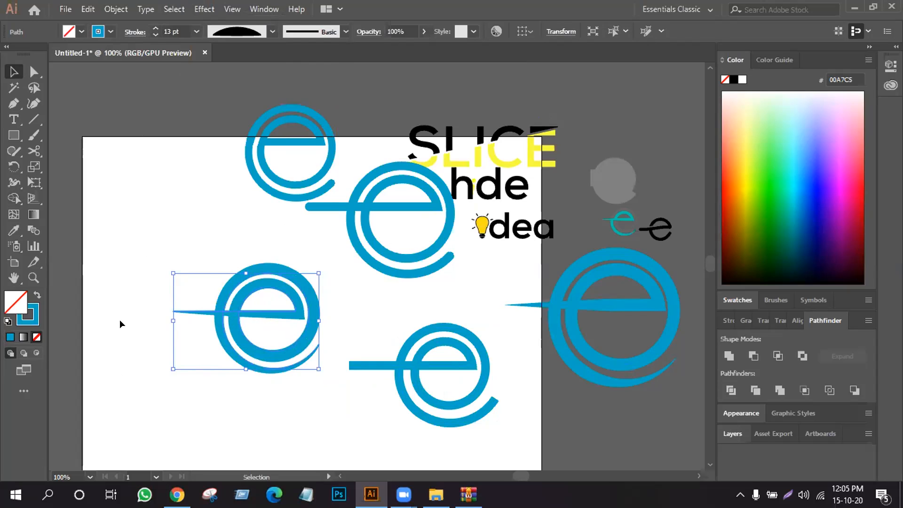
{"action": "left_click", "coordinate": [115, 8]}
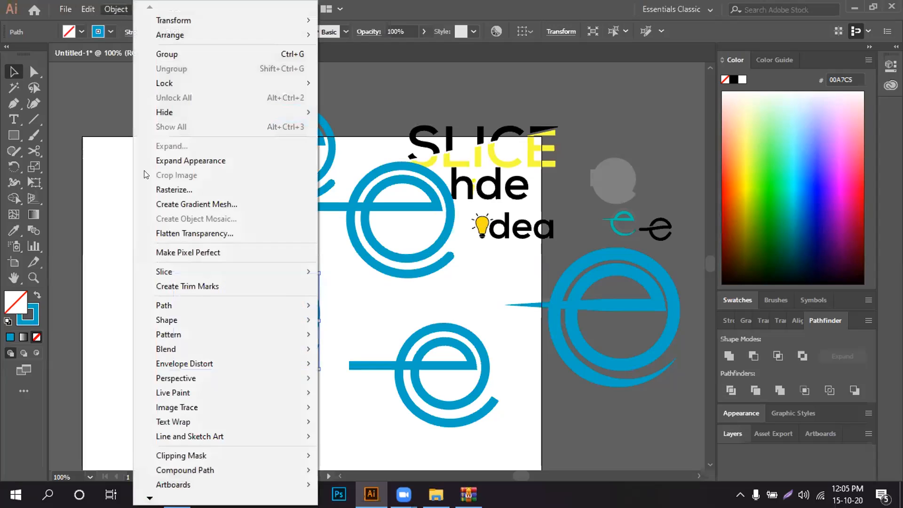
{"action": "left_click", "coordinate": [160, 160]}
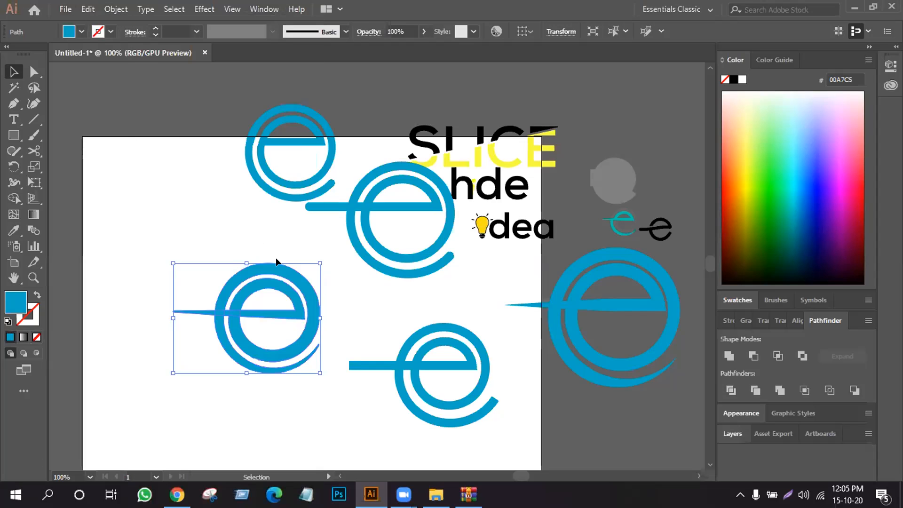
- Delete the leftover unfilled, unstroked path around the expanded tapered e
{"action": "right_click", "coordinate": [245, 294]}
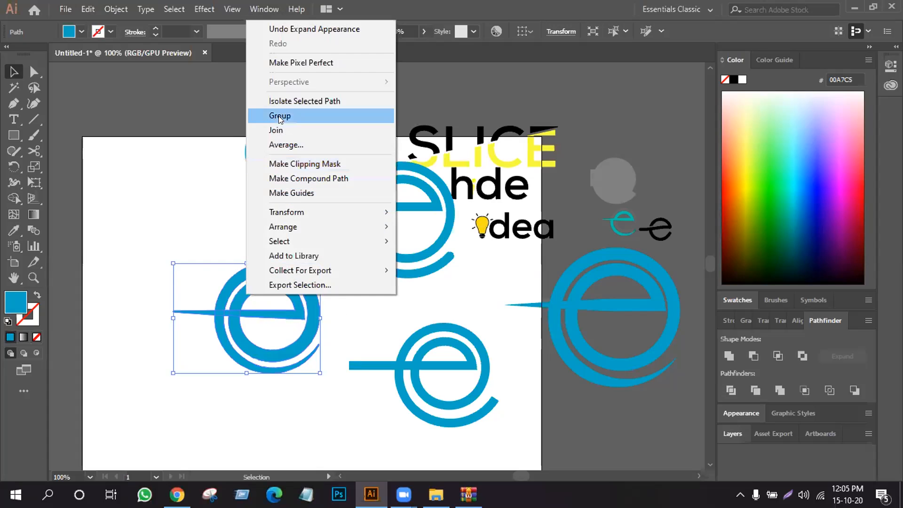
{"action": "left_click", "coordinate": [130, 162]}
{"action": "left_click_drag", "start_coordinate": [126, 256], "coordinate": [323, 362]}
{"action": "left_click", "coordinate": [309, 259]}
{"action": "left_click_drag", "start_coordinate": [270, 229], "coordinate": [320, 261]}
{"action": "key", "text": "Delete"}
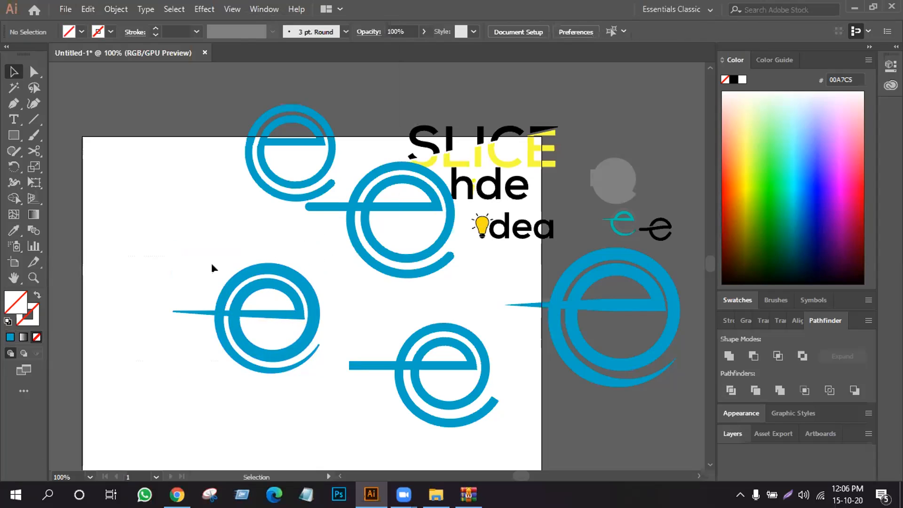
- Duplicate the expanded tapered e across the artboard's upper-left corner
{"action": "left_click_drag", "start_coordinate": [267, 314], "coordinate": [319, 372]}
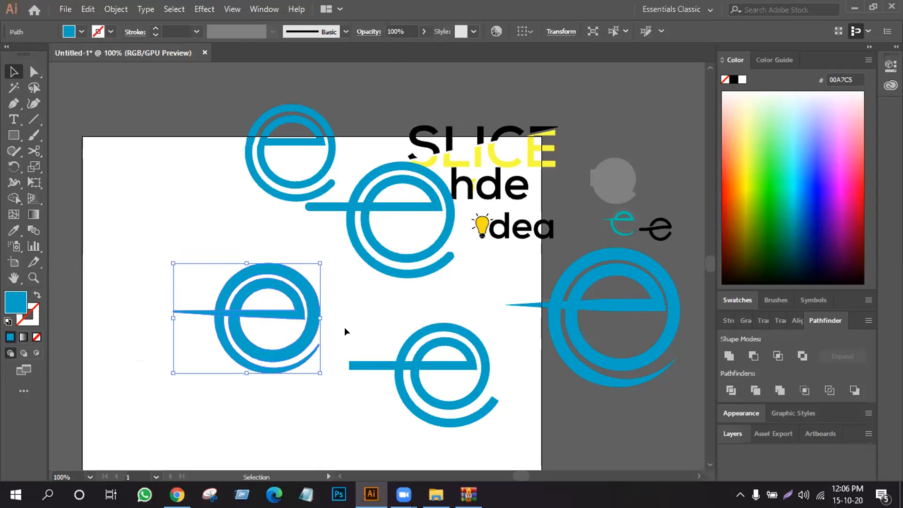
{"action": "left_click_drag", "start_coordinate": [207, 266], "coordinate": [172, 210]}
- Divide the original expanded e with Pathfinder and ungroup the resulting pieces
{"action": "left_click", "coordinate": [268, 316]}
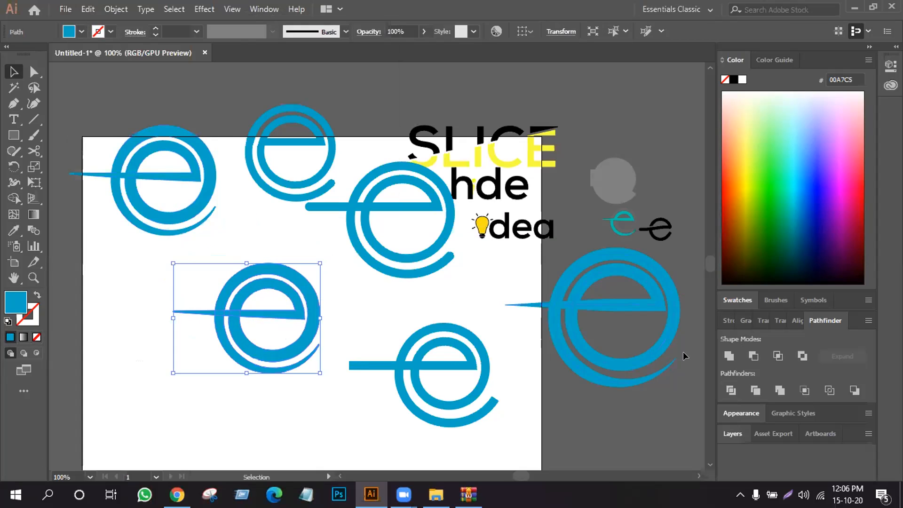
{"action": "left_click", "coordinate": [732, 390]}
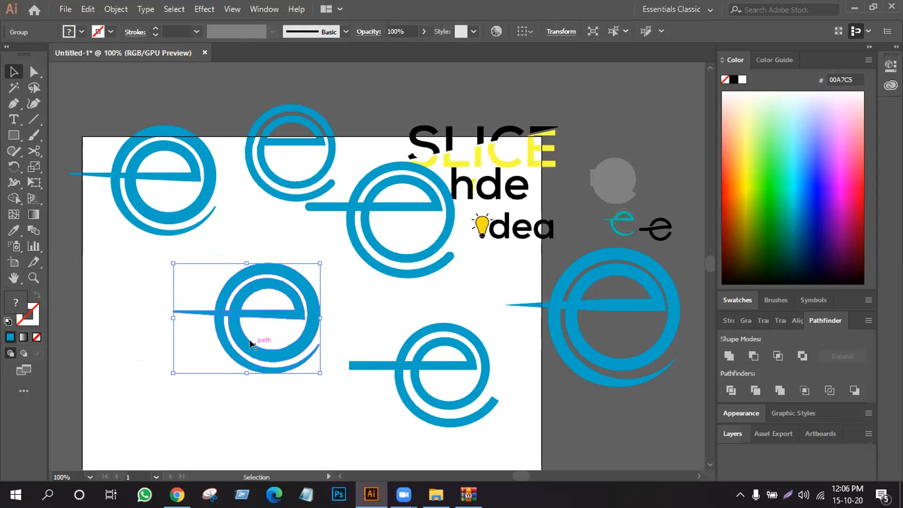
{"action": "right_click", "coordinate": [245, 327]}
{"action": "left_click", "coordinate": [286, 226]}
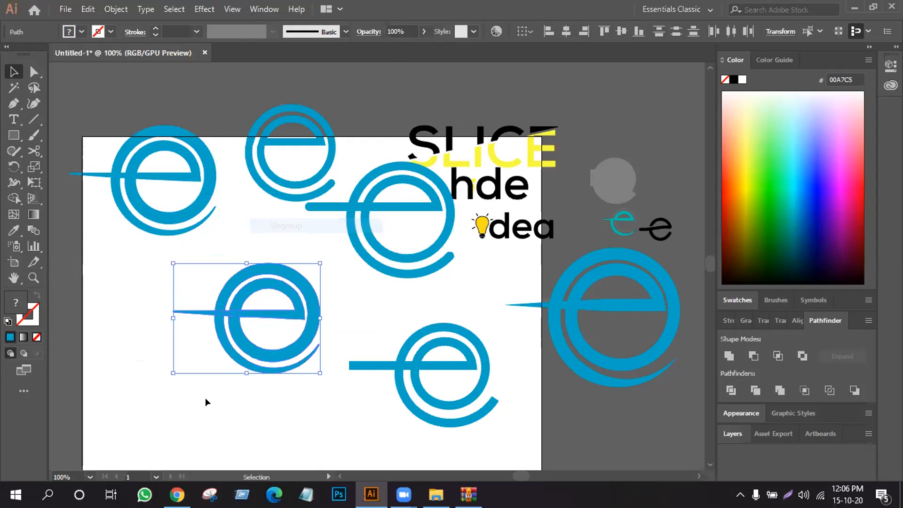
{"action": "left_click", "coordinate": [213, 422]}
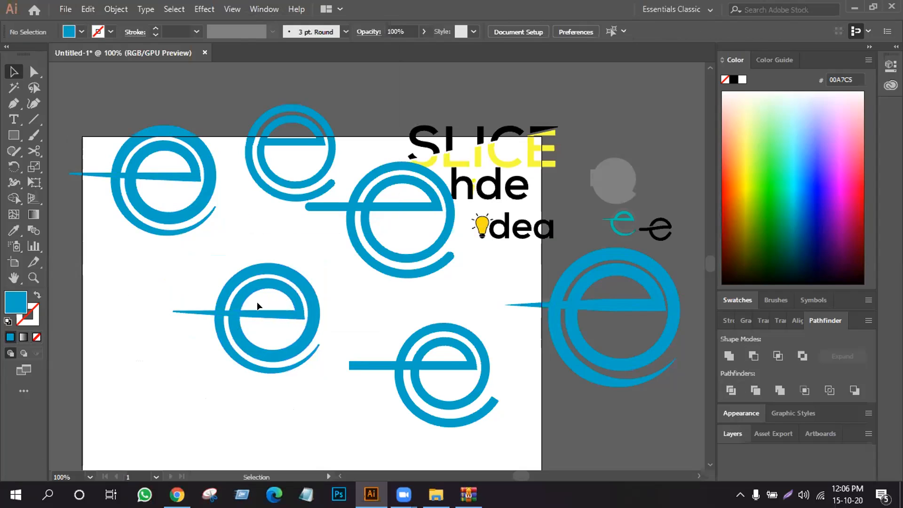
- Select all pieces of the divided e and fill them with bright green
{"action": "left_click", "coordinate": [267, 287]}
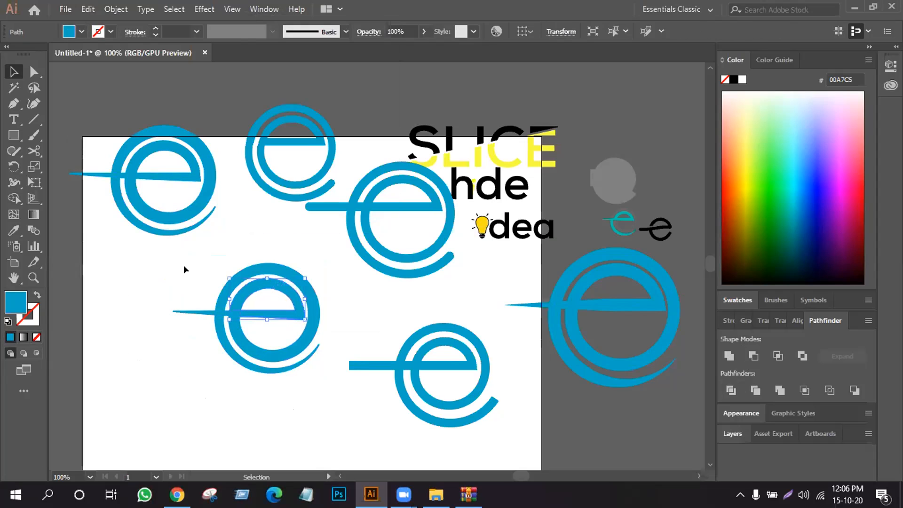
{"action": "left_click_drag", "start_coordinate": [176, 278], "coordinate": [310, 354]}
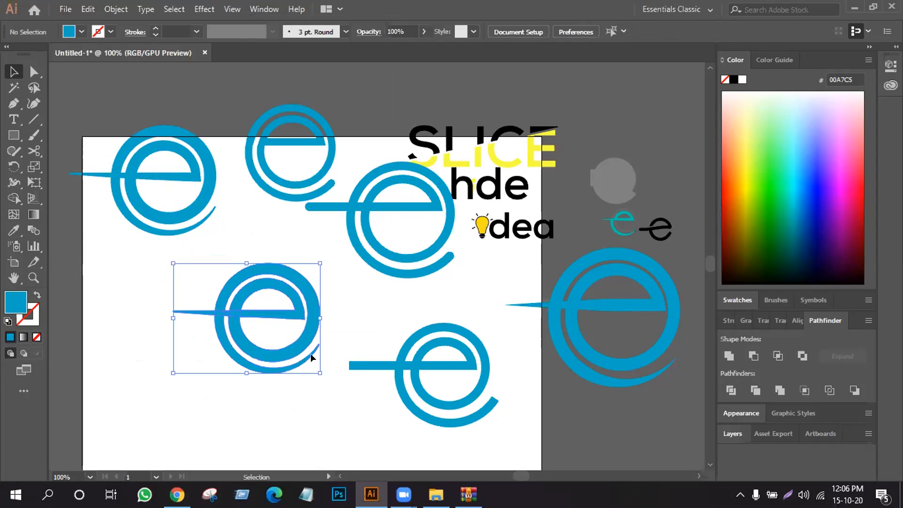
{"action": "left_click", "coordinate": [766, 175]}
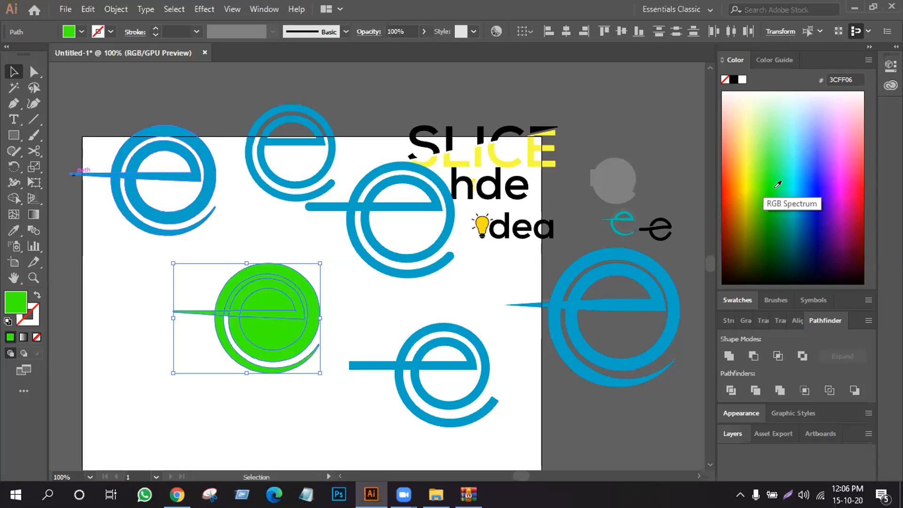
{"action": "left_click", "coordinate": [156, 364]}
- Delete the extra pieces filling the green e's ring gap and the openings above and below its crossbar
{"action": "left_click", "coordinate": [270, 328]}
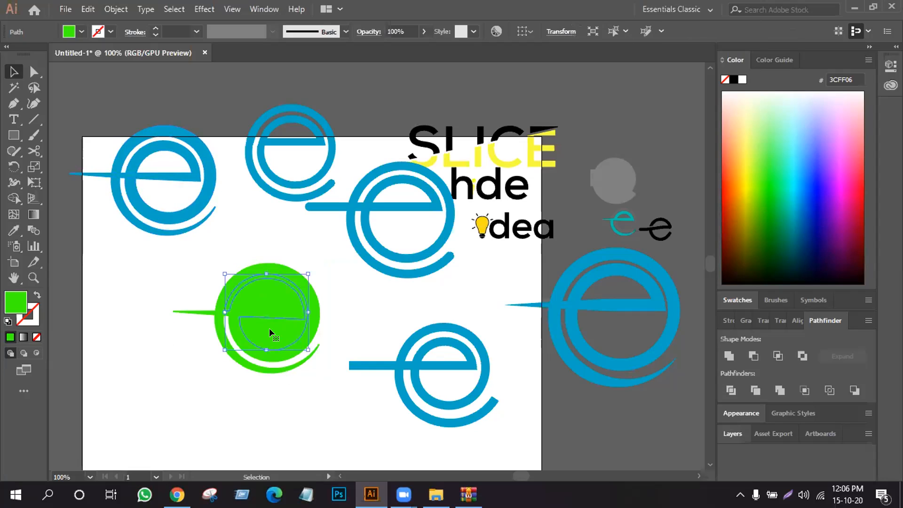
{"action": "key", "text": "Delete"}
{"action": "left_click", "coordinate": [267, 300]}
{"action": "key", "text": "Delete"}
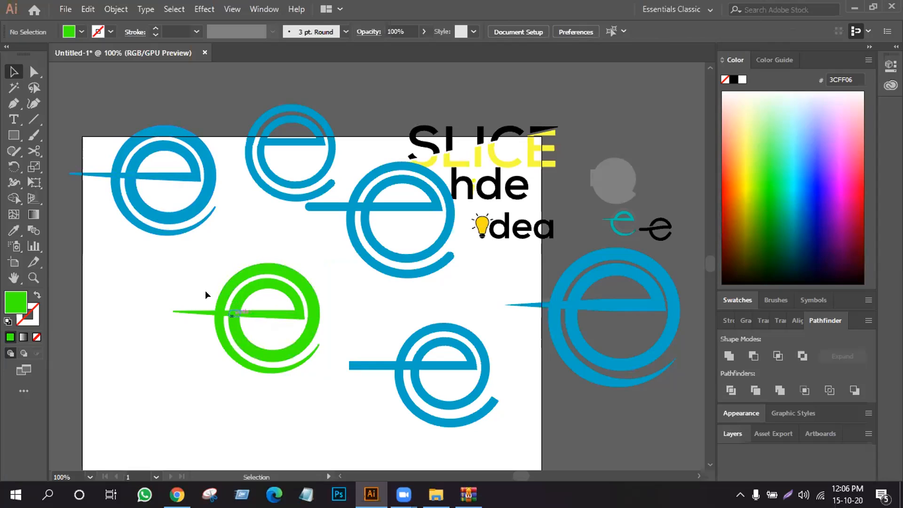
- Offset the two small pieces where the green e's crossbar crosses its rings by 4 px
{"action": "key", "text": "ctrl+plus"}
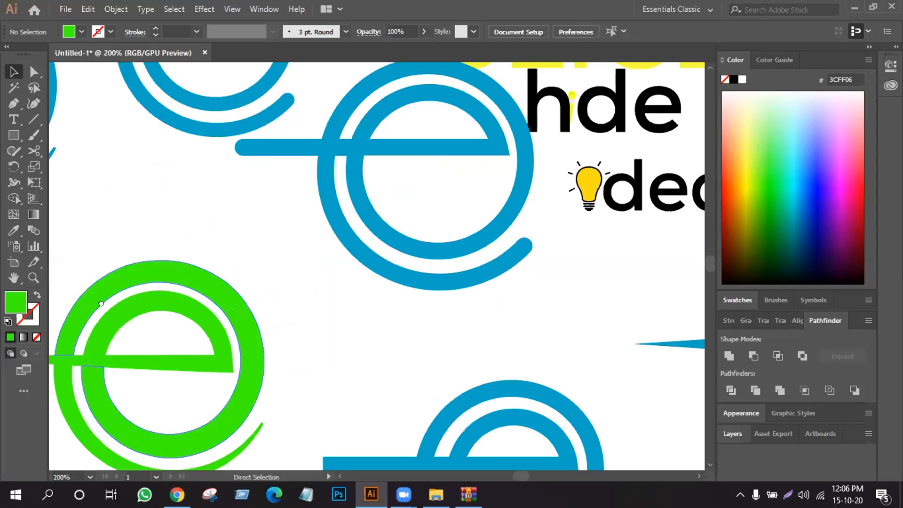
{"action": "left_click", "coordinate": [192, 312]}
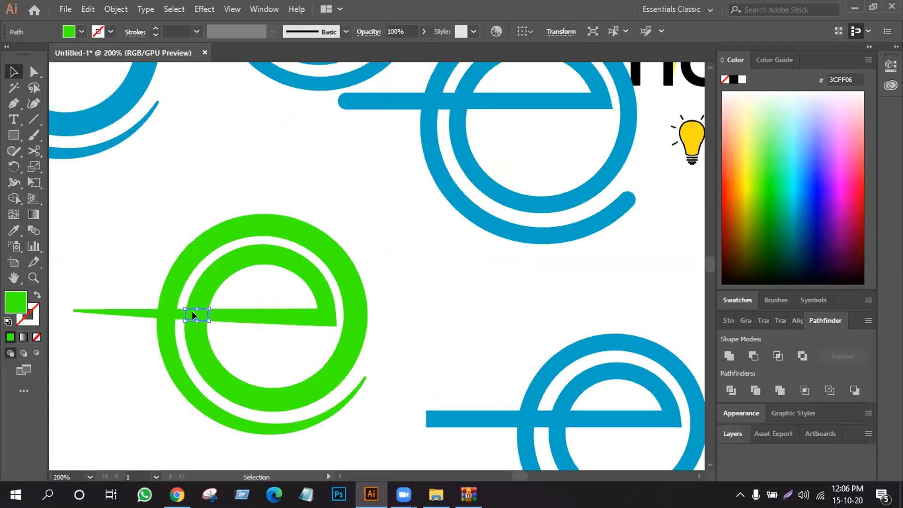
{"action": "left_click", "coordinate": [167, 314], "text": "shift"}
{"action": "key", "text": "alt+o"}
{"action": "mouse_move", "coordinate": [236, 319]}
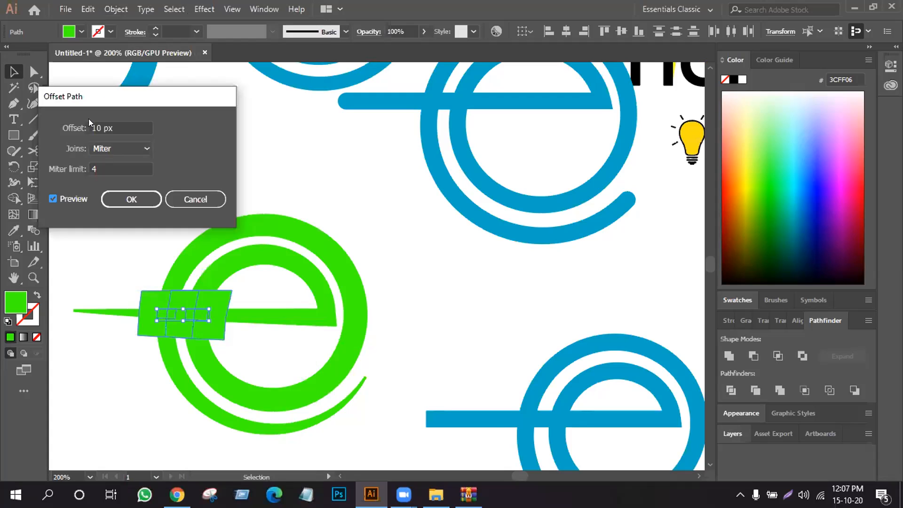
{"action": "left_click", "coordinate": [99, 126]}
{"action": "key", "text": "Down"}
{"action": "key", "text": "Down"}
{"action": "key", "text": "Down"}
{"action": "key", "text": "Down"}
{"action": "key", "text": "Down"}
{"action": "key", "text": "Down"}
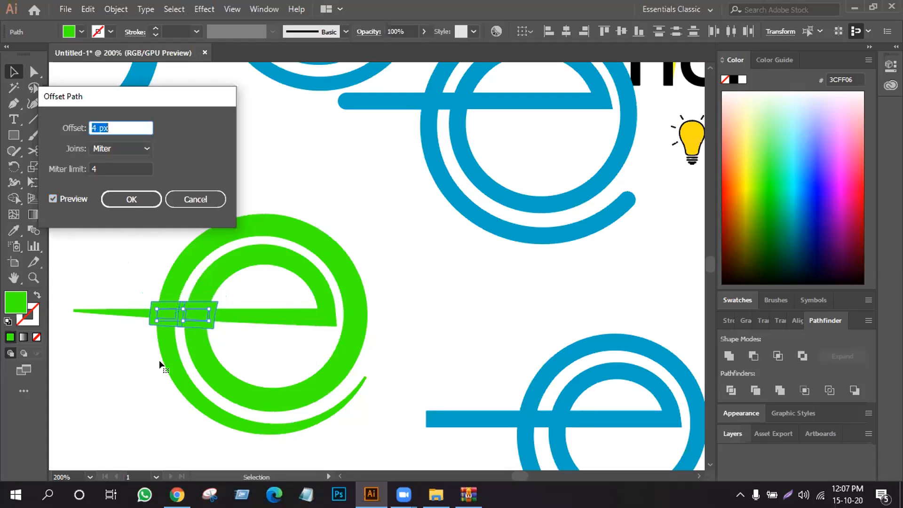
{"action": "key", "text": "Return"}
- Cut gaps into the green e's rings above and below the crossbar with Shape Builder and delete the leftover offset pieces
{"action": "left_click", "coordinate": [14, 198]}
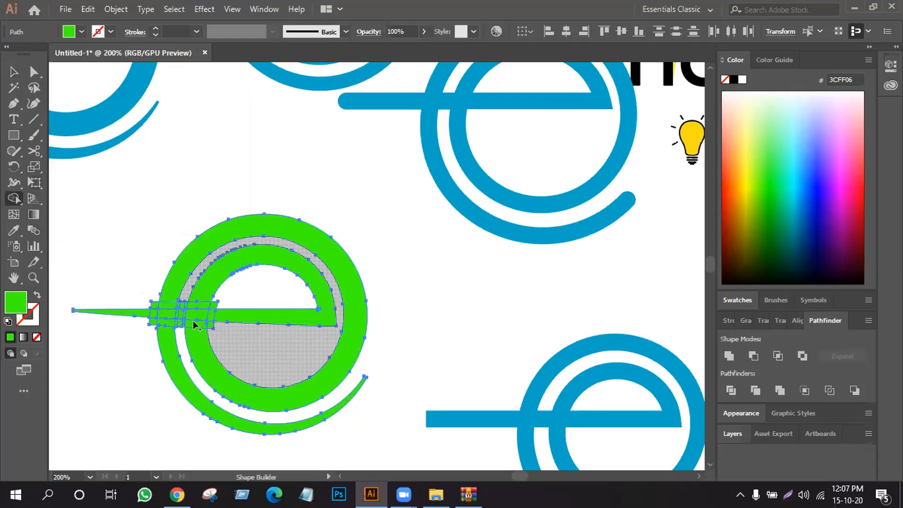
{"action": "left_click", "coordinate": [193, 322], "text": "alt"}
{"action": "left_click", "coordinate": [194, 324], "text": "alt"}
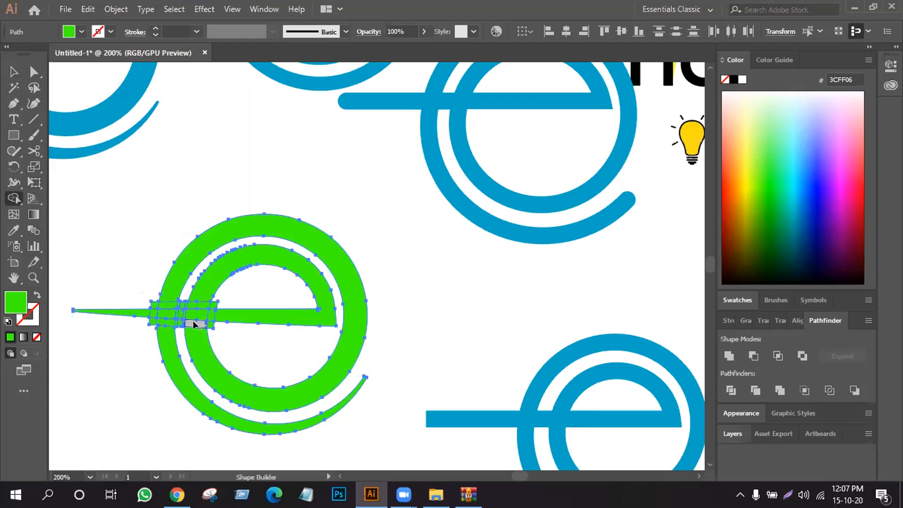
{"action": "left_click", "coordinate": [163, 305], "text": "alt"}
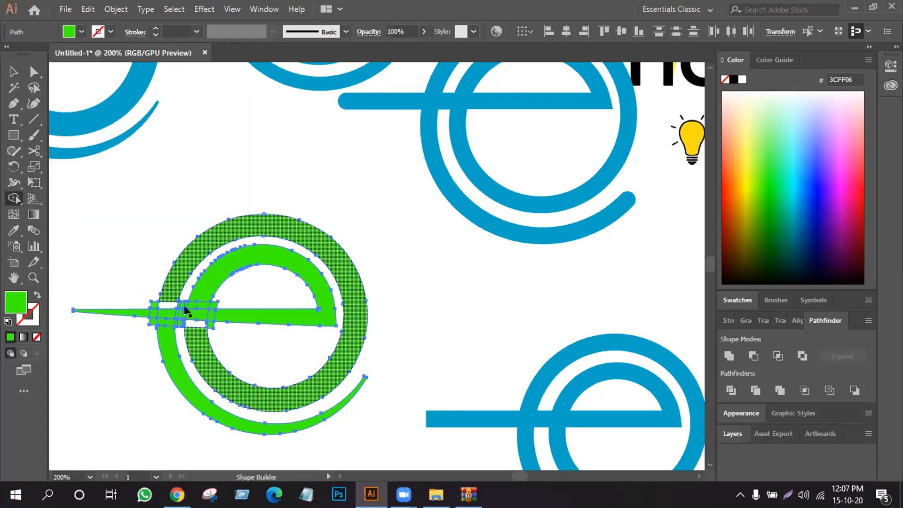
{"action": "key", "text": "v"}
{"action": "key", "text": "ctrl+shift+a"}
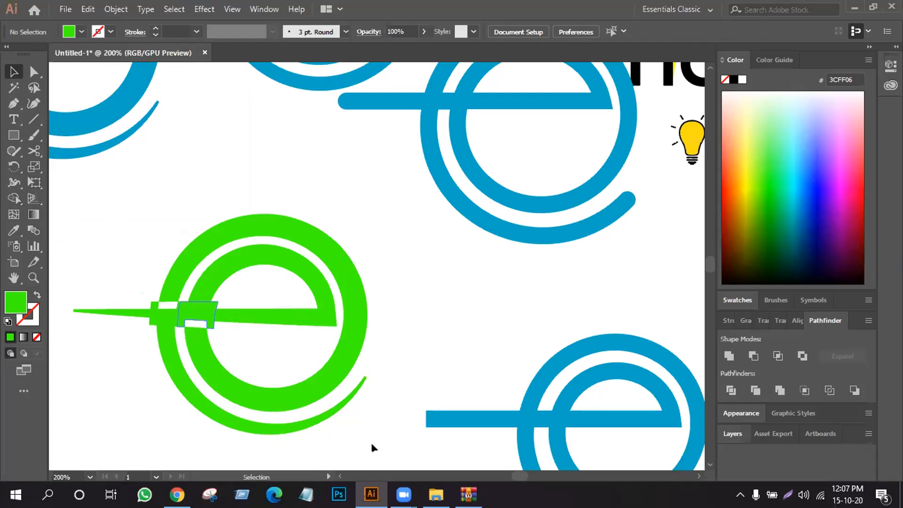
- Group the whole green e and fill it with grey 808080
{"action": "key", "text": "ctrl+a"}
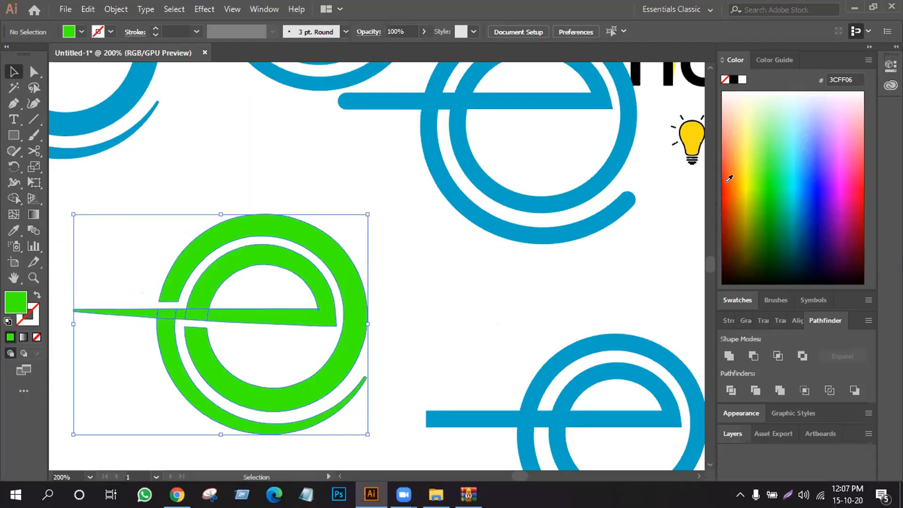
{"action": "left_click", "coordinate": [82, 32]}
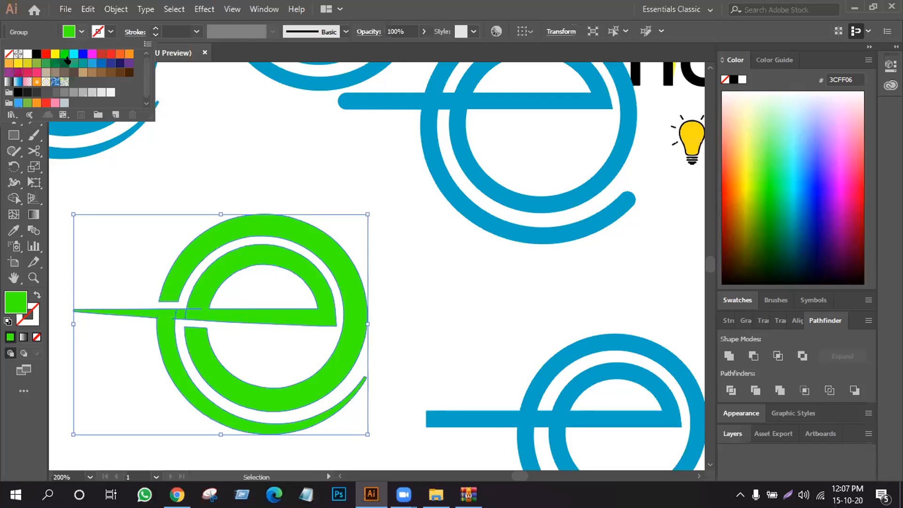
{"action": "left_click", "coordinate": [56, 92]}
{"action": "left_click", "coordinate": [64, 92]}
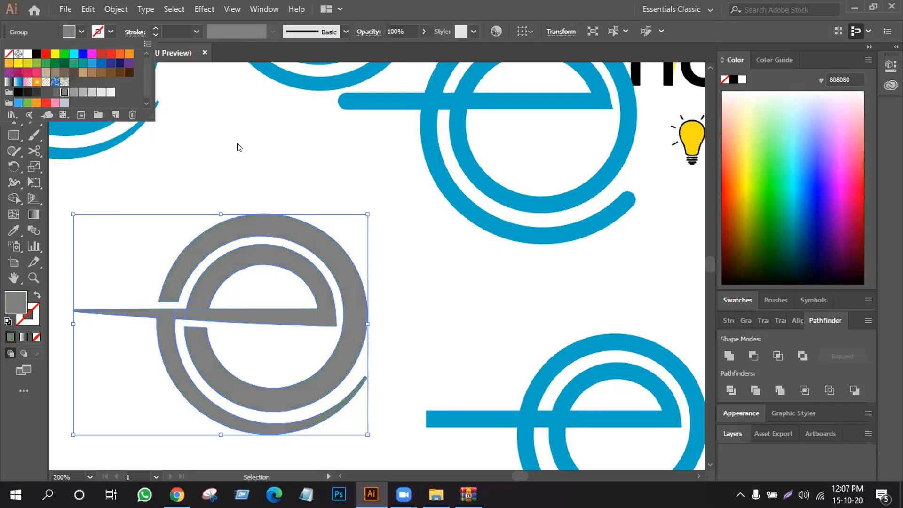
{"action": "left_click", "coordinate": [254, 331]}
{"action": "left_click", "coordinate": [207, 302]}
- Fill the e's crossbar, inner upper arch and tapered lower outer arc with yellow F7FF24
{"action": "left_click", "coordinate": [34, 72]}
{"action": "left_click", "coordinate": [264, 133]}
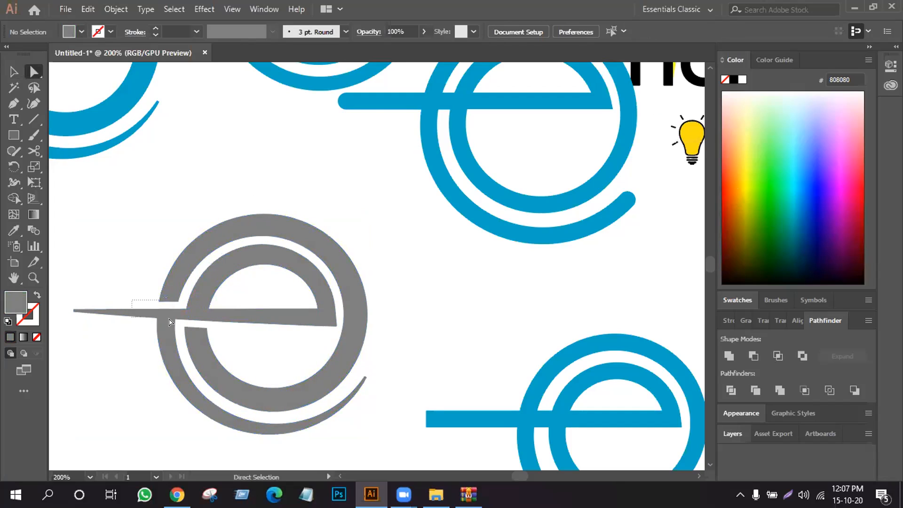
{"action": "left_click_drag", "start_coordinate": [121, 304], "coordinate": [220, 317]}
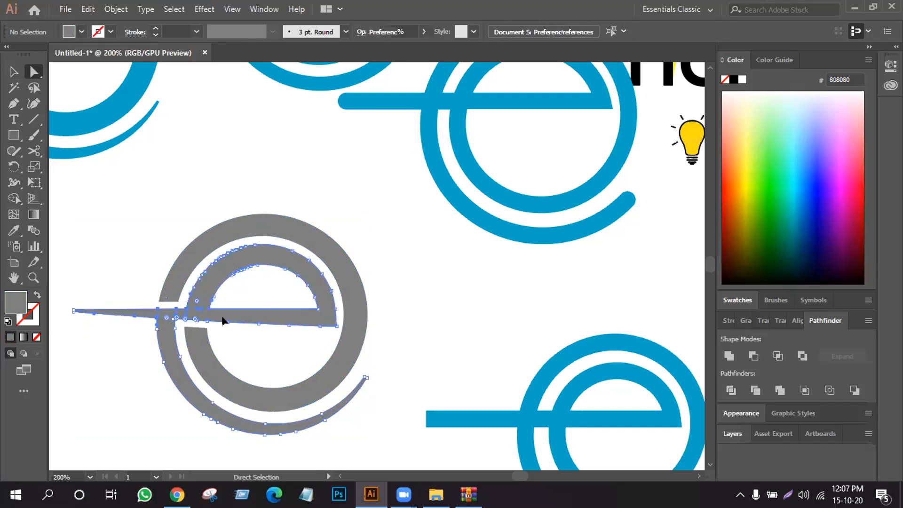
{"action": "left_click", "coordinate": [745, 164]}
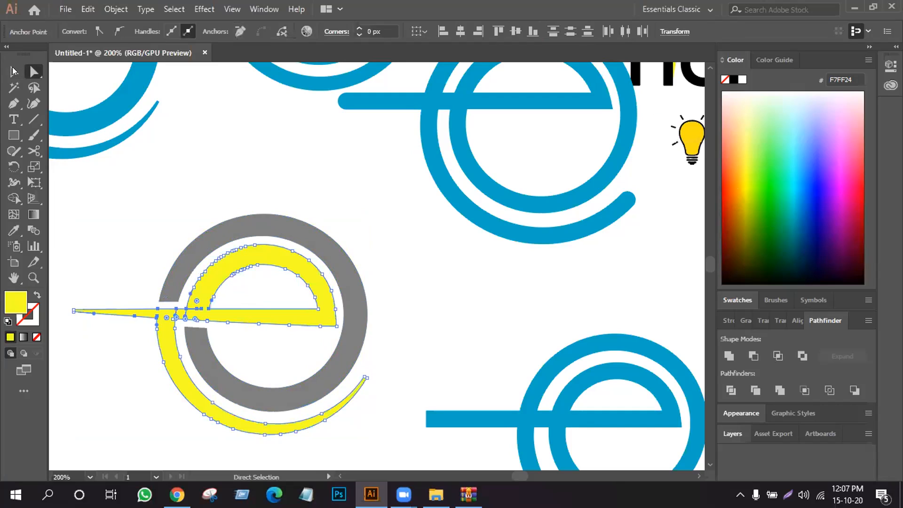
- Scale the grey and yellow e slightly smaller about its centre
{"action": "key", "text": "v"}
{"action": "left_click_drag", "start_coordinate": [147, 371], "coordinate": [329, 229]}
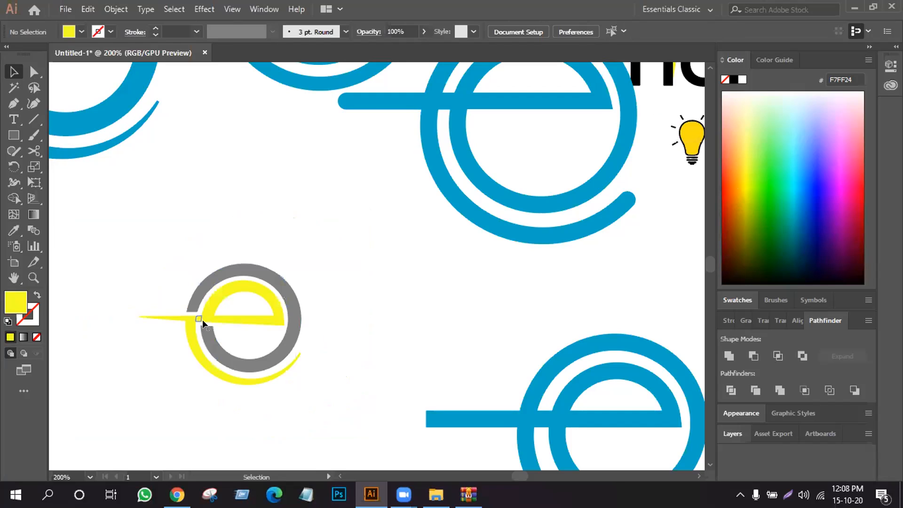
{"action": "left_click_drag", "start_coordinate": [157, 267], "coordinate": [298, 383]}
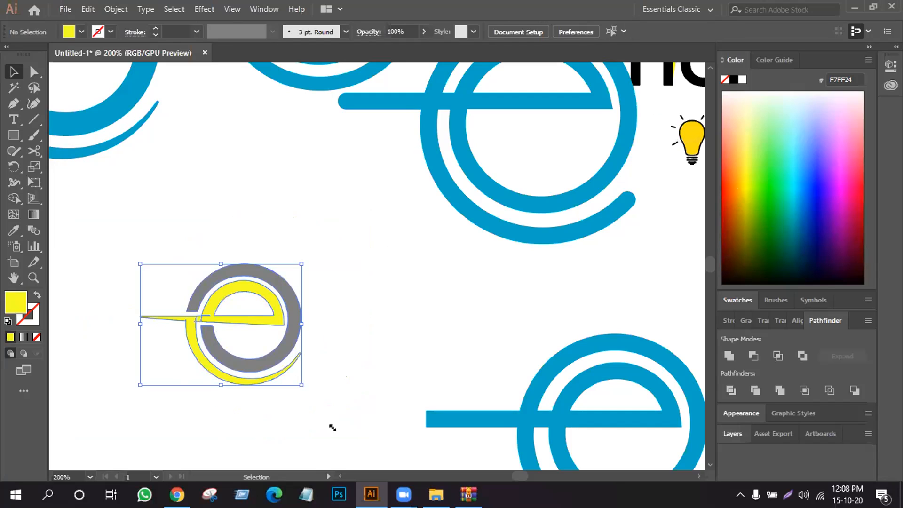
- Remove the stray anchor points where the yellow inner arch meets the crossbar's upper edge
{"action": "left_click", "coordinate": [34, 72]}
{"action": "left_click", "coordinate": [204, 312]}
{"action": "left_click", "coordinate": [240, 32]}
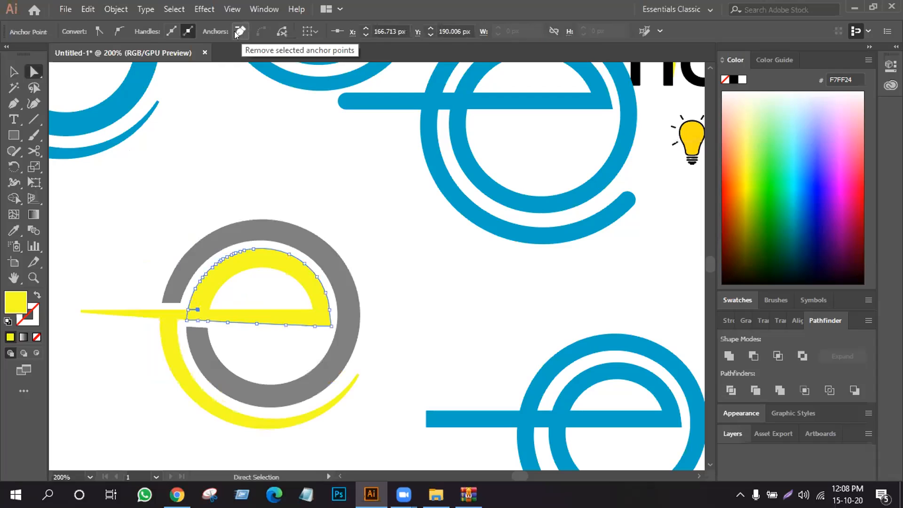
{"action": "left_click", "coordinate": [197, 311]}
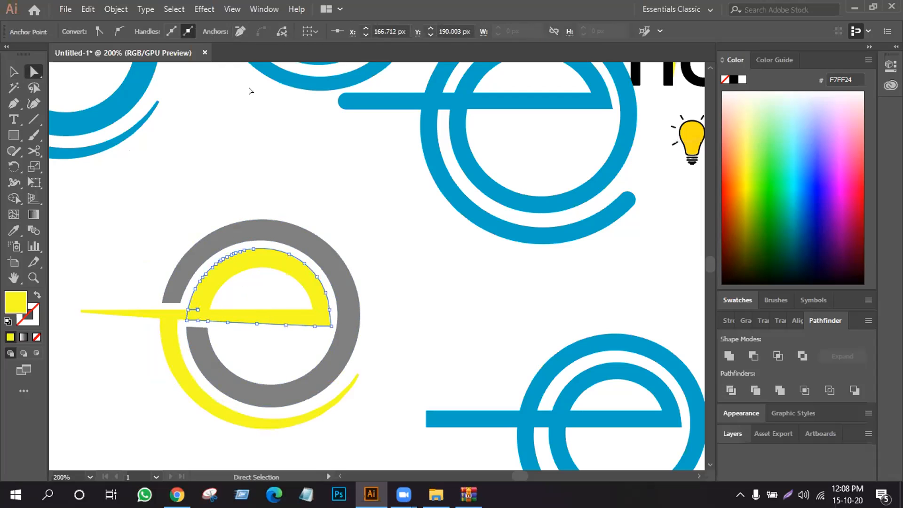
{"action": "left_click", "coordinate": [240, 33]}
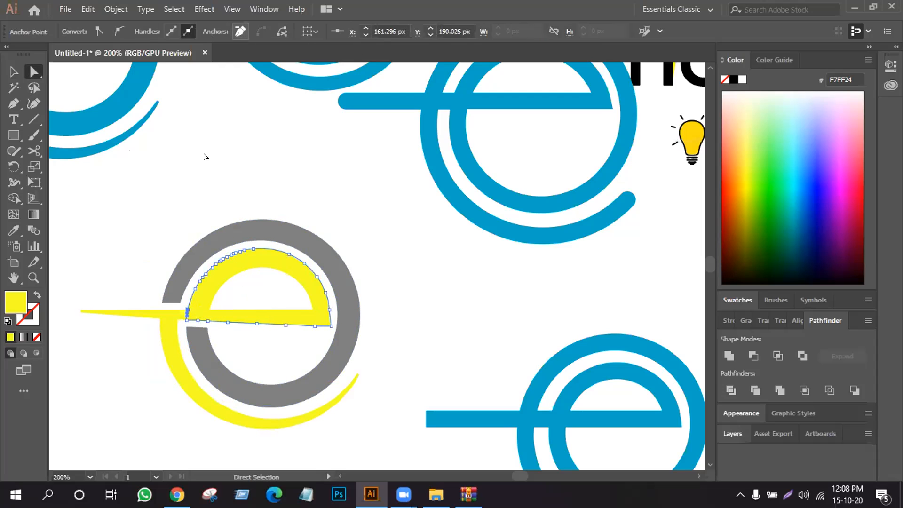
{"action": "left_click", "coordinate": [151, 189]}
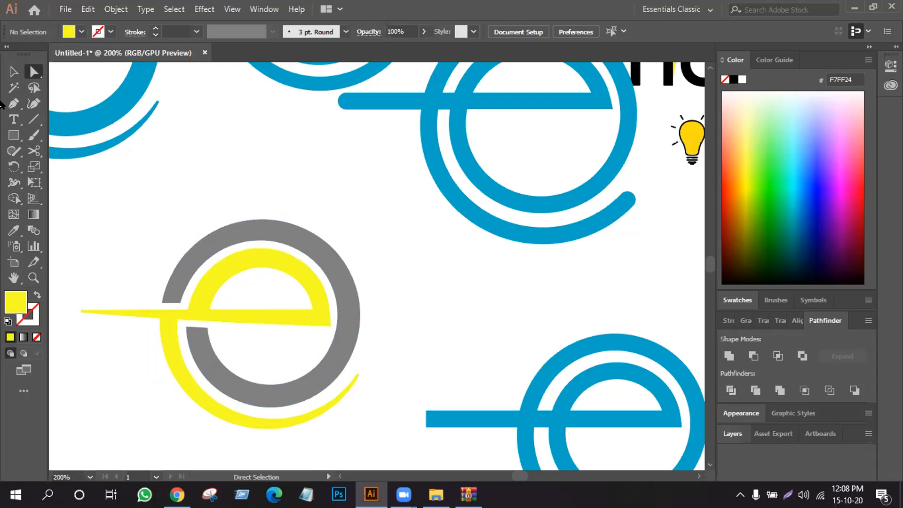
- Merge the yellow crossbar, inner arch and outer arc into one shape with Shape Builder
{"action": "left_click", "coordinate": [15, 199]}
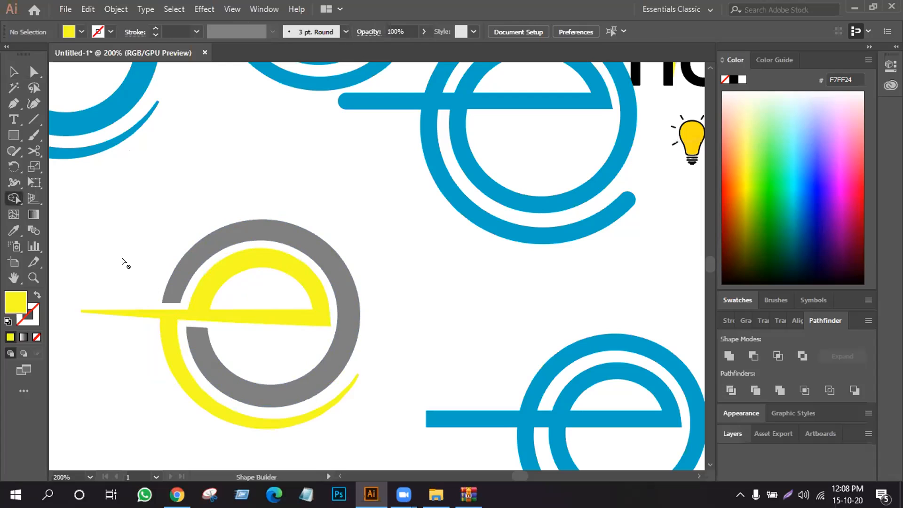
{"action": "key", "text": "v"}
{"action": "left_click_drag", "start_coordinate": [258, 348], "coordinate": [103, 296]}
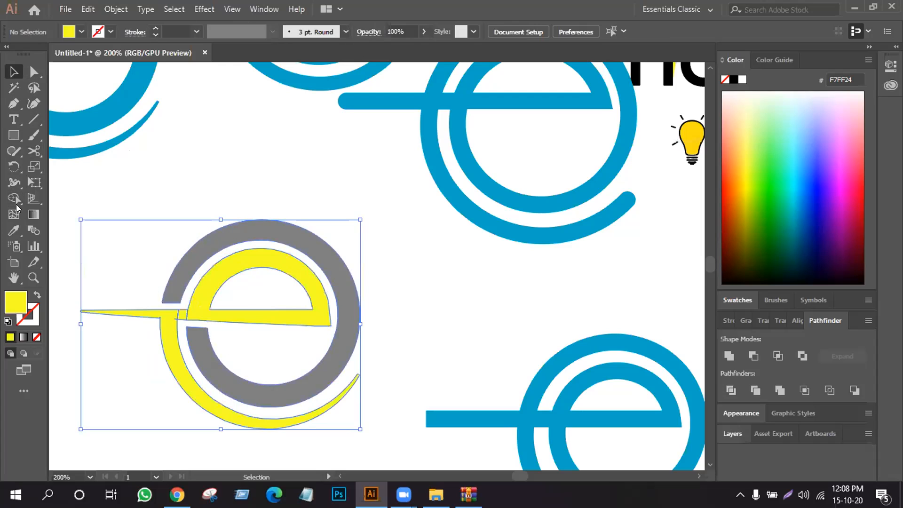
{"action": "left_click", "coordinate": [14, 198]}
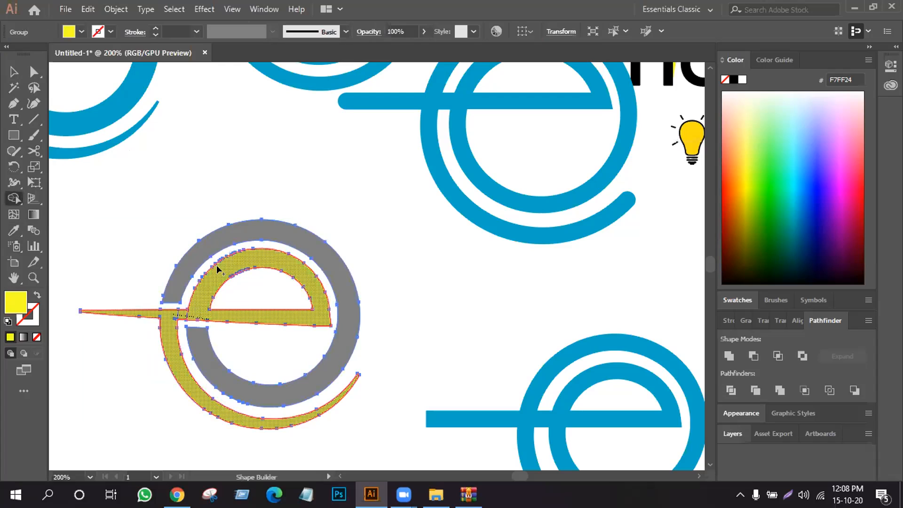
{"action": "left_click", "coordinate": [12, 73]}
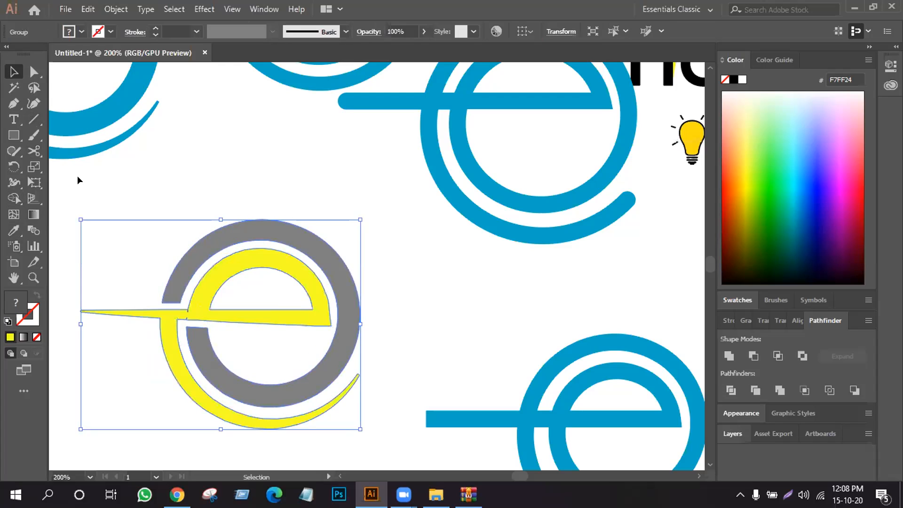
{"action": "left_click", "coordinate": [79, 180]}
- Delete the leftover anchor points inside the merged yellow shape at the junction of crossbar and inner arch
{"action": "left_click_drag", "start_coordinate": [88, 216], "coordinate": [381, 414]}
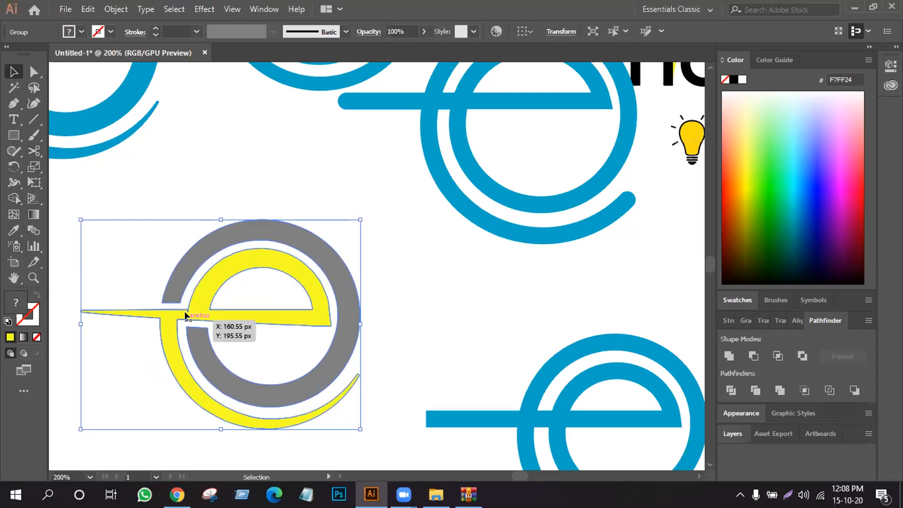
{"action": "scroll", "coordinate": [185, 298], "scroll_direction": "up", "scroll_amount": 3}
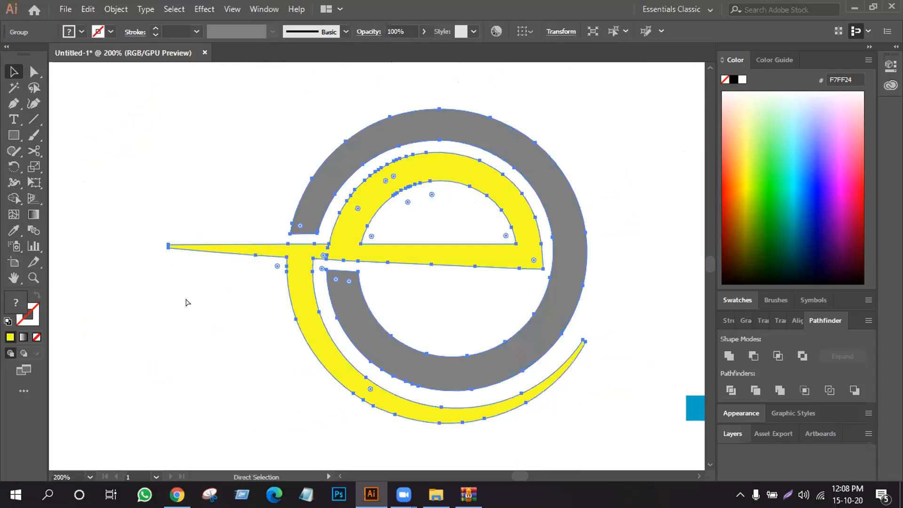
{"action": "left_click", "coordinate": [101, 349]}
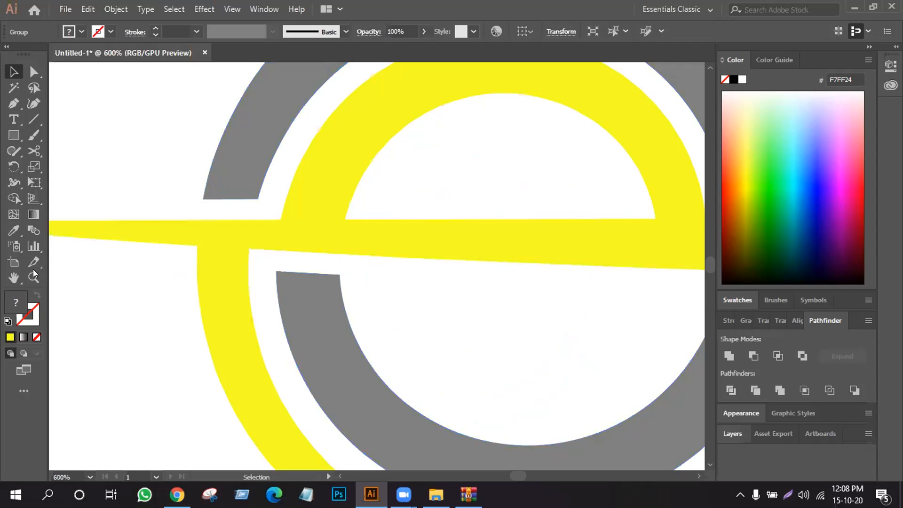
{"action": "key", "text": "a"}
{"action": "left_click", "coordinate": [279, 226]}
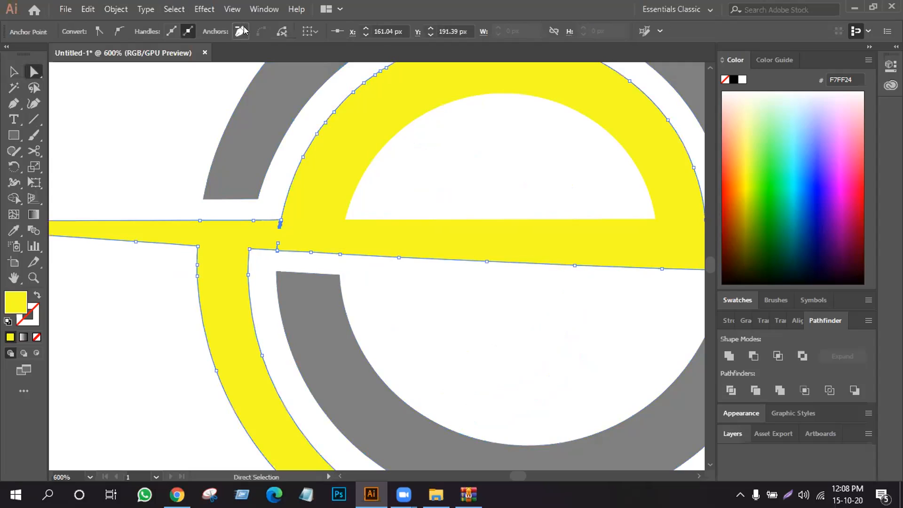
{"action": "left_click", "coordinate": [241, 30]}
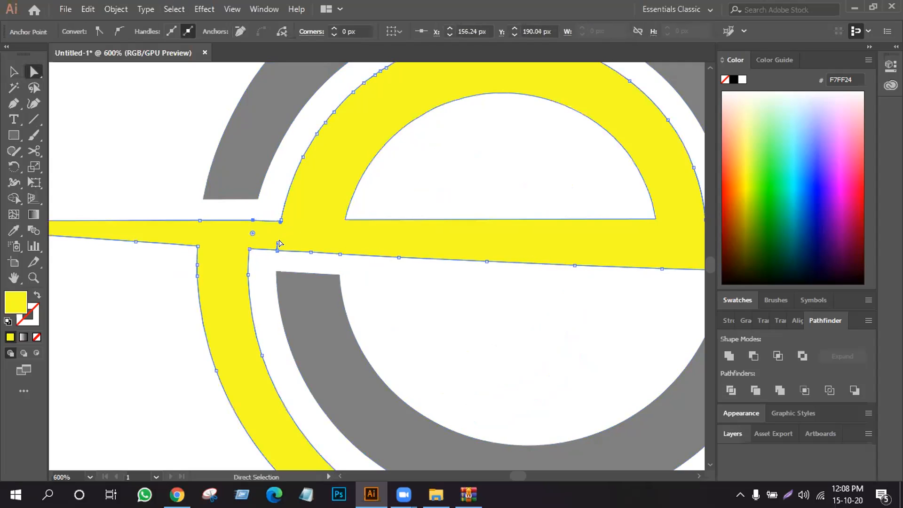
{"action": "left_click", "coordinate": [277, 245]}
{"action": "left_click", "coordinate": [238, 31]}
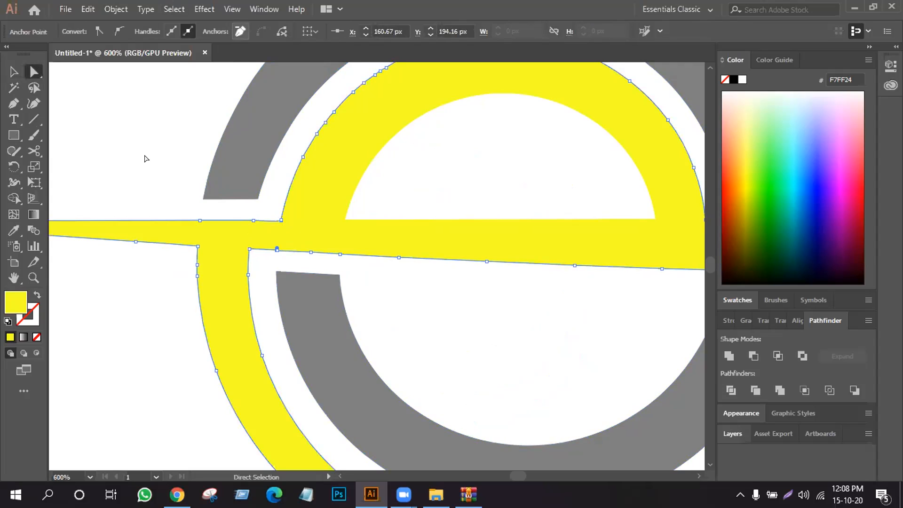
{"action": "left_click", "coordinate": [146, 159]}
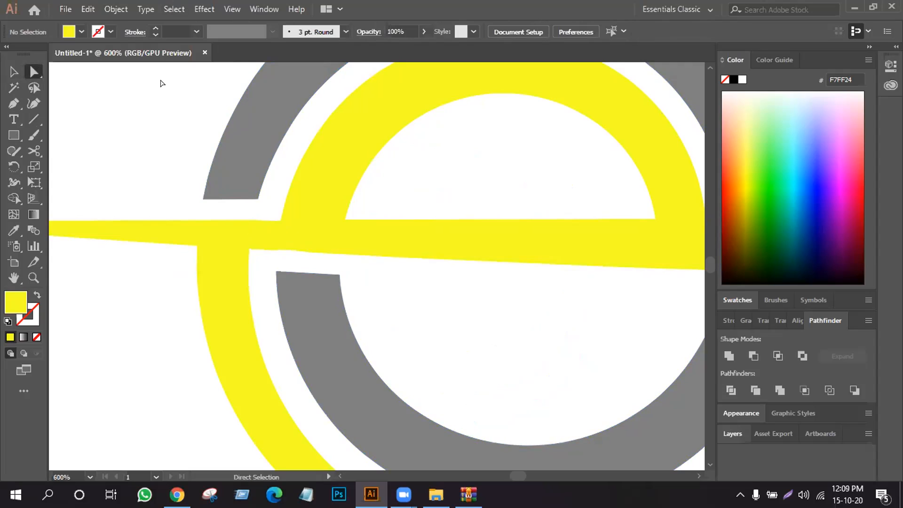
- Scale down the finished grey and yellow e and move it just below and between the blue e variants near the artboard's top
{"action": "key", "text": "ctrl+minus"}
{"action": "key", "text": "ctrl+minus"}
{"action": "key", "text": "ctrl+minus"}
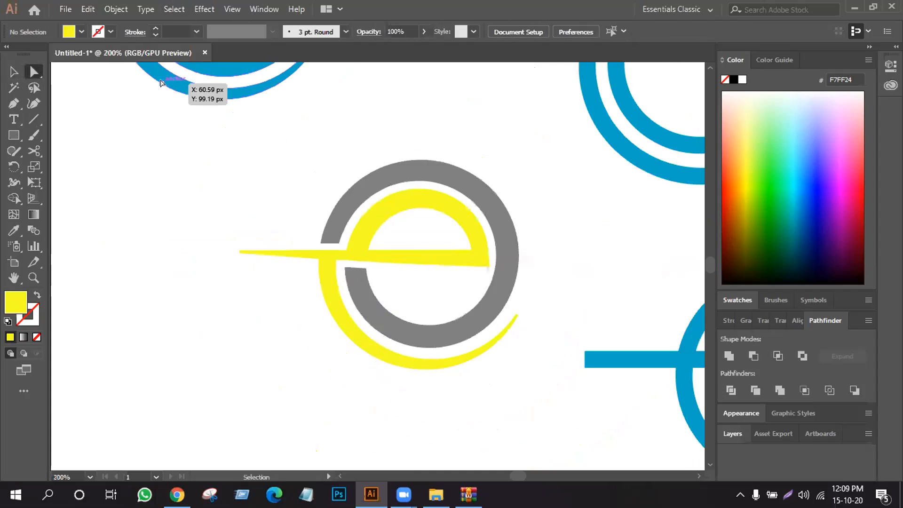
{"action": "key", "text": "ctrl+minus"}
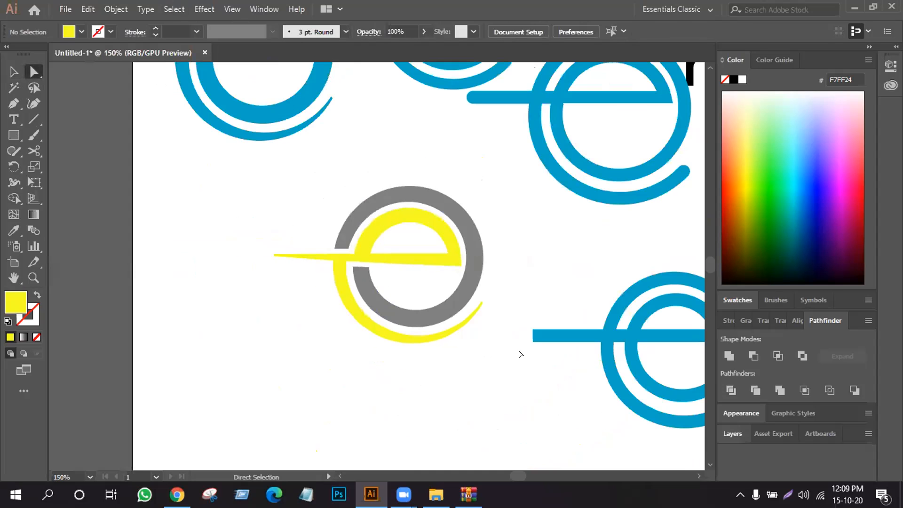
{"action": "key", "text": "ctrl+a"}
{"action": "left_click", "coordinate": [6, 70]}
{"action": "left_click", "coordinate": [181, 165]}
{"action": "left_click_drag", "start_coordinate": [233, 169], "coordinate": [380, 183]}
{"action": "scroll", "coordinate": [431, 312], "scroll_direction": "up", "scroll_amount": 5}
{"action": "left_click", "coordinate": [424, 299]}
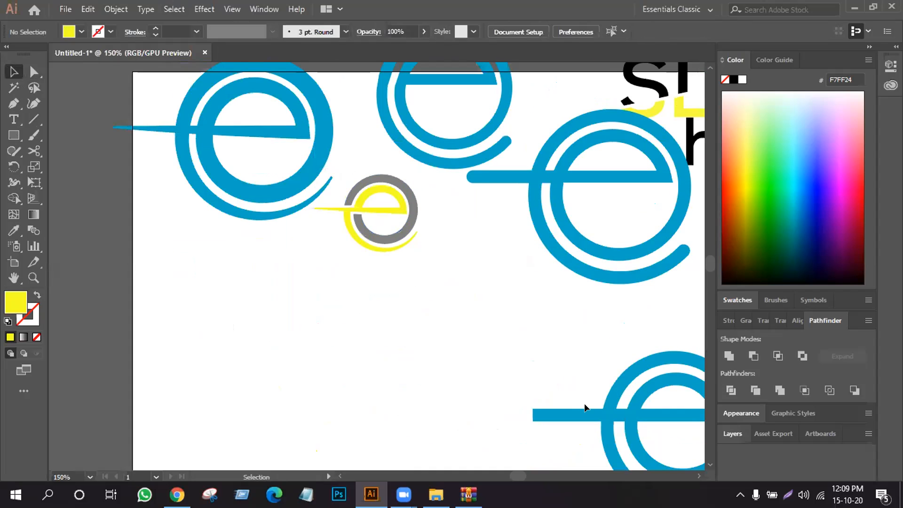
- Move the small black e onto the artboard's empty area and the square-ended blue e beside the large tapered blue e
{"action": "left_click_drag", "start_coordinate": [597, 416], "coordinate": [308, 367]}
{"action": "left_click", "coordinate": [535, 382]}
{"action": "key", "text": "ctrl+minus"}
{"action": "key", "text": "ctrl+minus"}
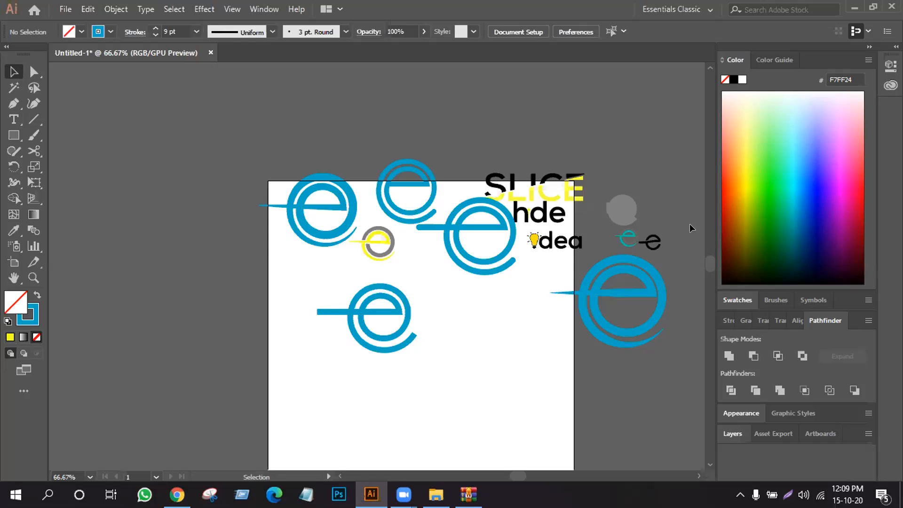
{"action": "left_click_drag", "start_coordinate": [650, 238], "coordinate": [479, 385]}
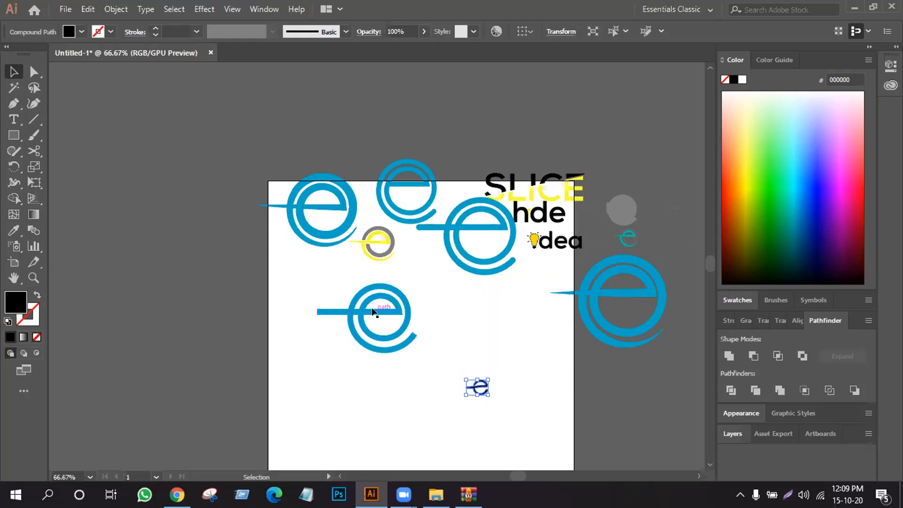
{"action": "left_click_drag", "start_coordinate": [375, 309], "coordinate": [523, 298]}
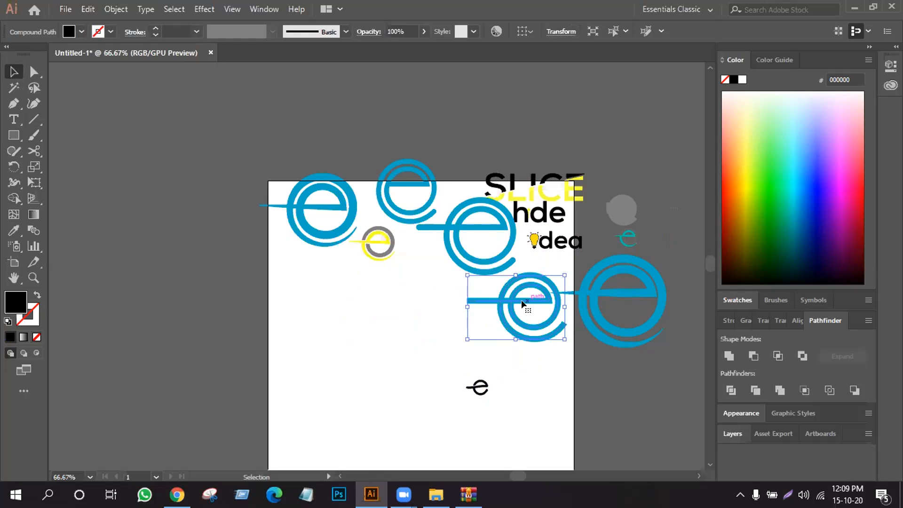
- Enlarge the black e with the curved crossbar and place it on the empty canvas beside the artboard
{"action": "left_click_drag", "start_coordinate": [480, 388], "coordinate": [476, 425]}
{"action": "left_click", "coordinate": [507, 393]}
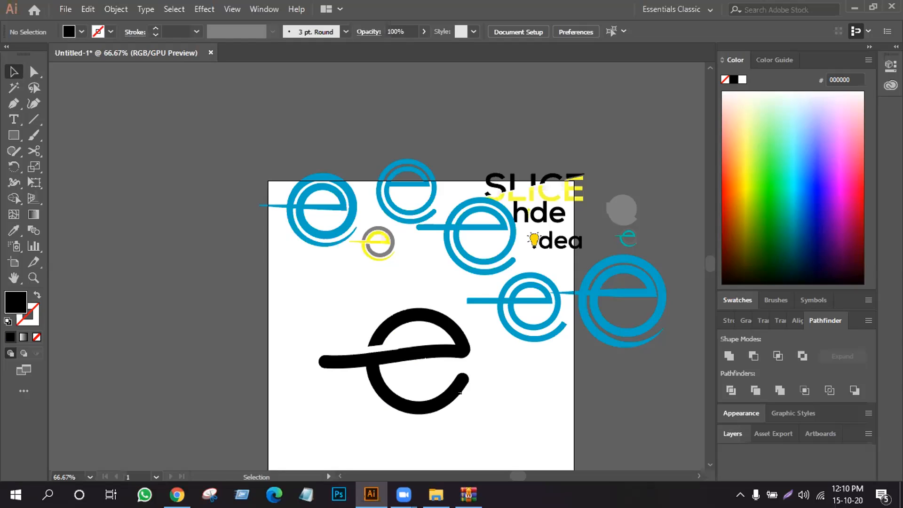
{"action": "left_click_drag", "start_coordinate": [423, 355], "coordinate": [168, 259]}
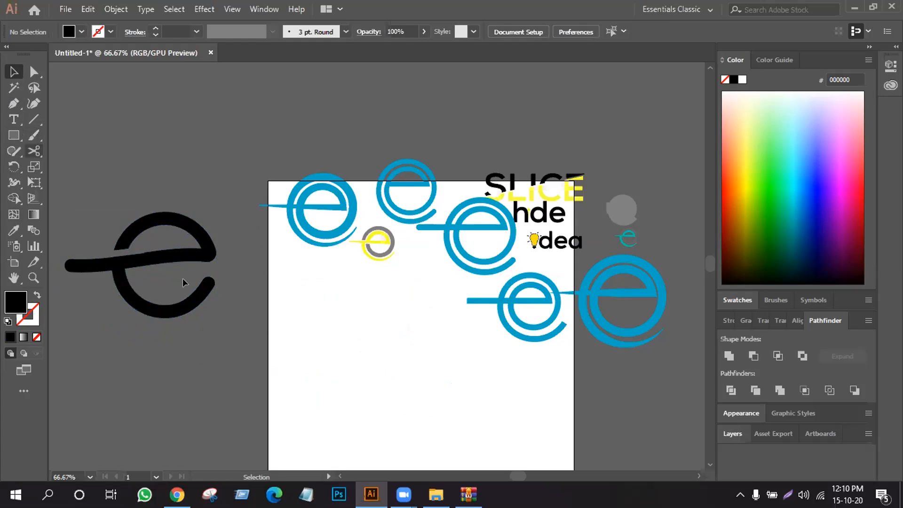
- Draw a circle on the artboard below the small grey and yellow e, with a black stroke and no fill
{"action": "left_click", "coordinate": [13, 135]}
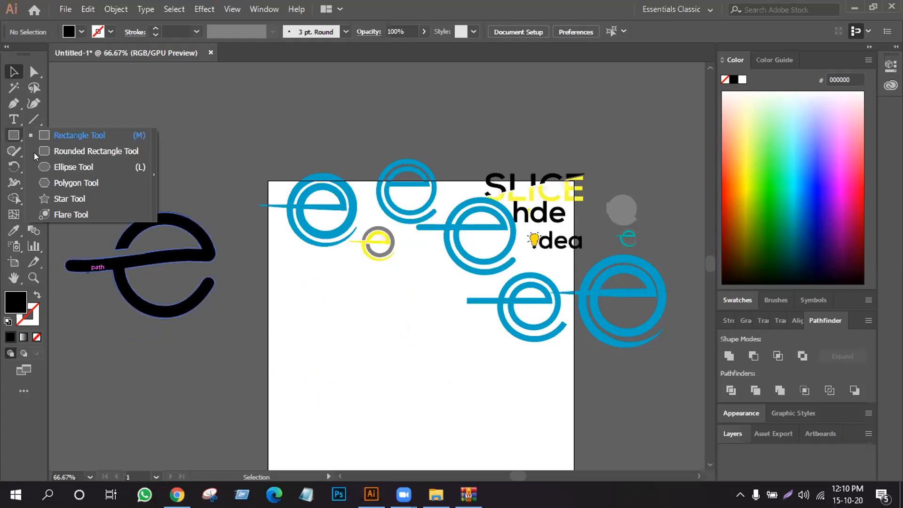
{"action": "left_click", "coordinate": [72, 167]}
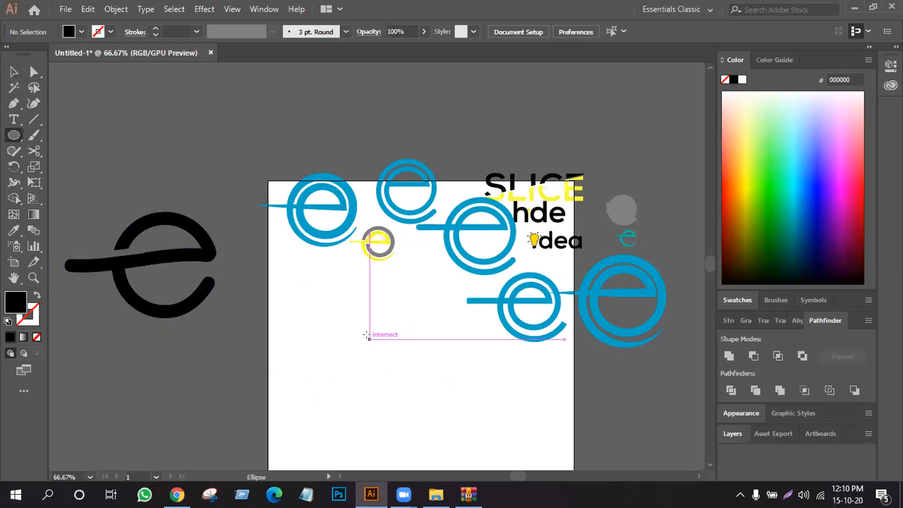
{"action": "left_click_drag", "start_coordinate": [367, 337], "coordinate": [416, 408]}
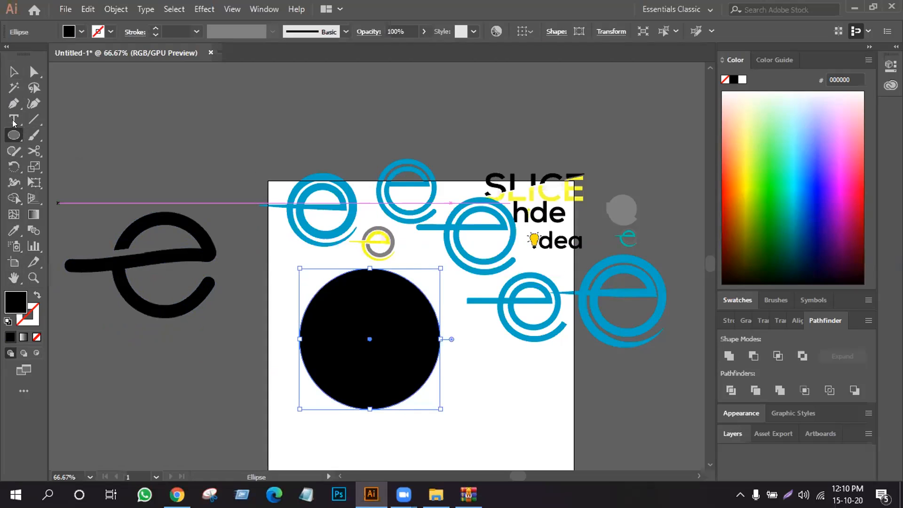
{"action": "key", "text": "shift+x"}
{"action": "key", "text": "v"}
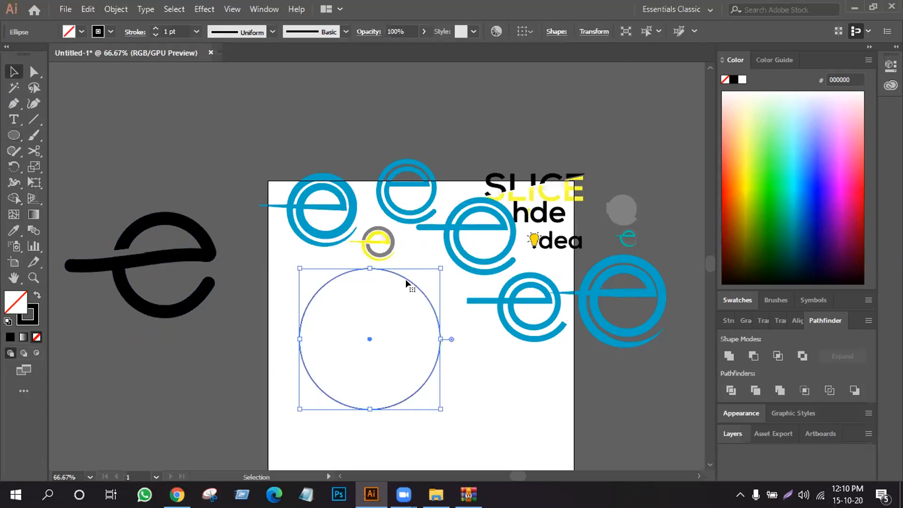
- Move the circle slightly lower on the artboard and set its stroke weight to 28 pt
{"action": "left_click_drag", "start_coordinate": [407, 279], "coordinate": [404, 317]}
{"action": "scroll", "coordinate": [401, 321], "scroll_direction": "down", "scroll_amount": 2}
{"action": "scroll", "coordinate": [402, 321], "scroll_direction": "down", "scroll_amount": 2}
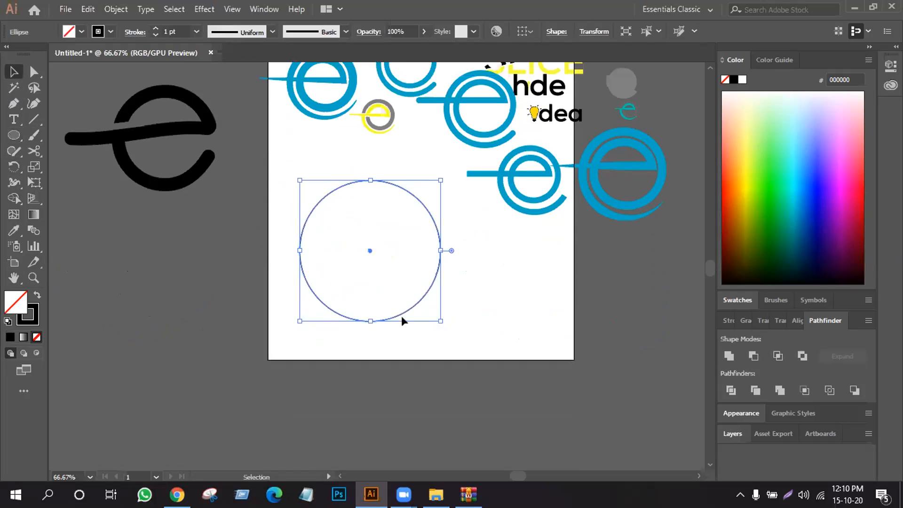
{"action": "key", "text": "ctrl+1"}
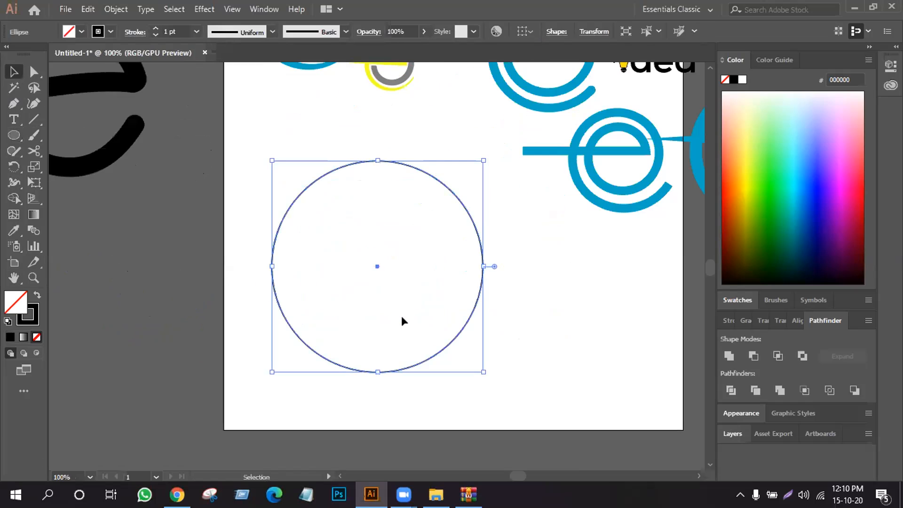
{"action": "left_click", "coordinate": [154, 28]}
{"action": "left_click", "coordinate": [155, 28]}
{"action": "left_click", "coordinate": [155, 28]}
{"action": "left_click", "coordinate": [155, 28]}
{"action": "left_click_drag", "start_coordinate": [155, 27], "coordinate": [155, 28]}
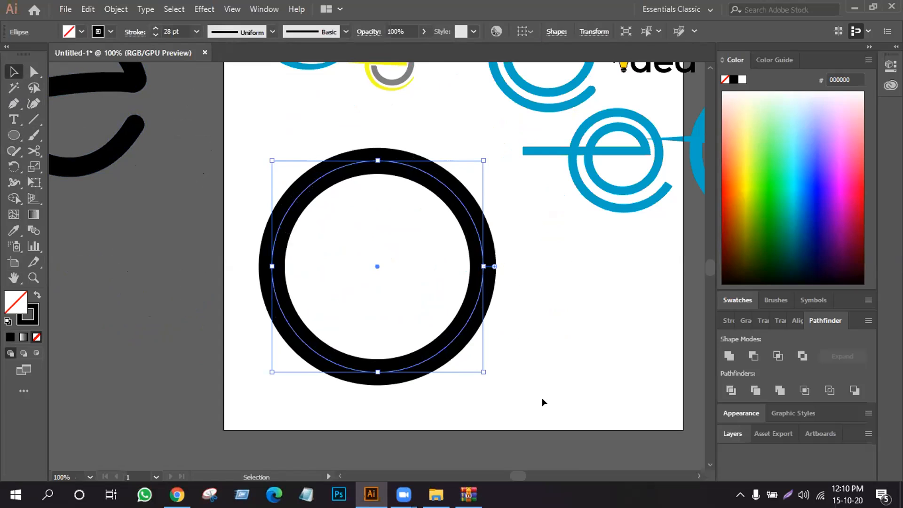
{"action": "left_click", "coordinate": [551, 378]}
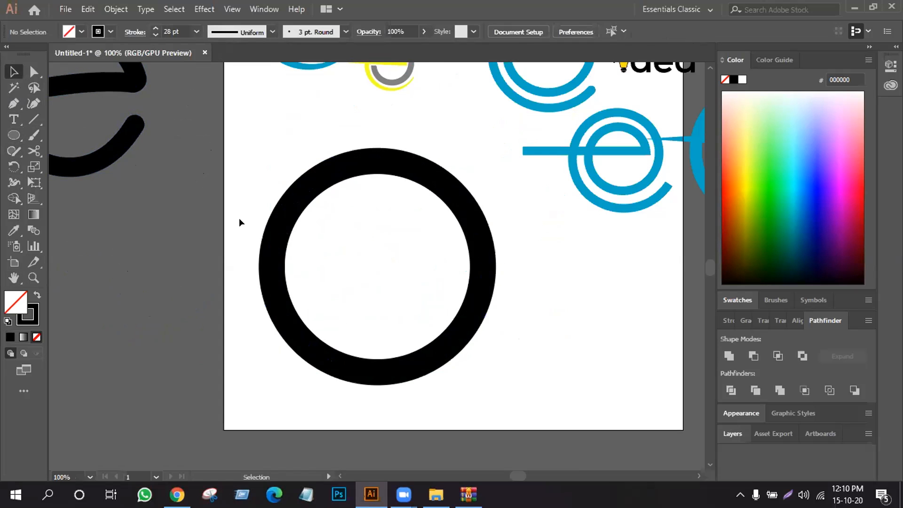
- Draw a horizontal line about 433 px long through the circle's centre, extending past both sides of the ring
{"action": "left_click", "coordinate": [273, 266]}
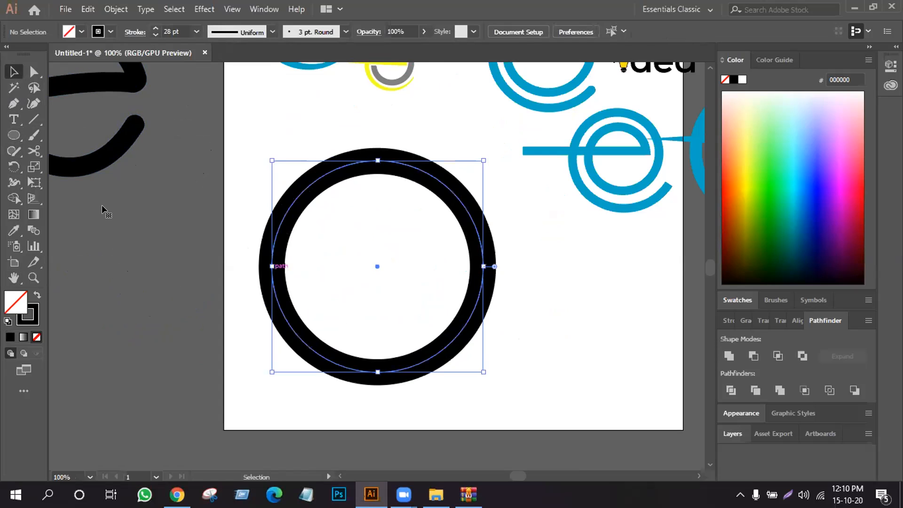
{"action": "left_click", "coordinate": [28, 115]}
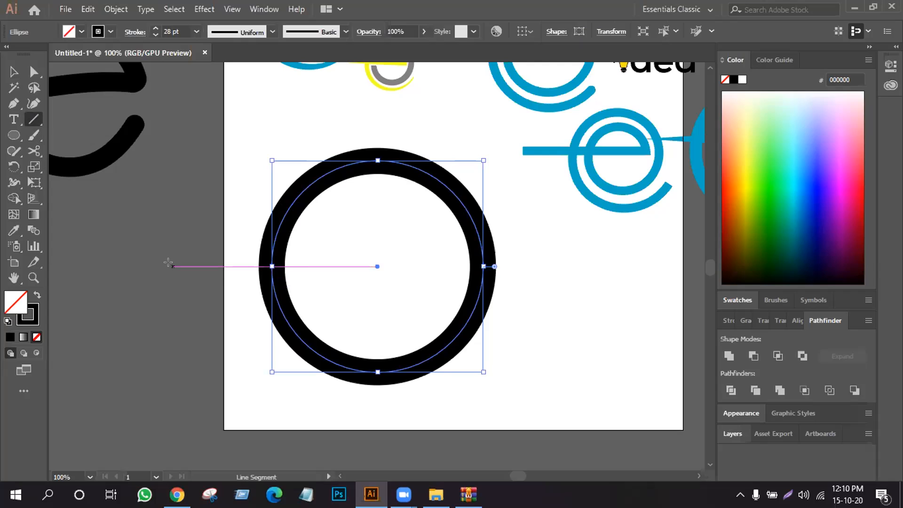
{"action": "left_click_drag", "start_coordinate": [168, 262], "coordinate": [570, 261]}
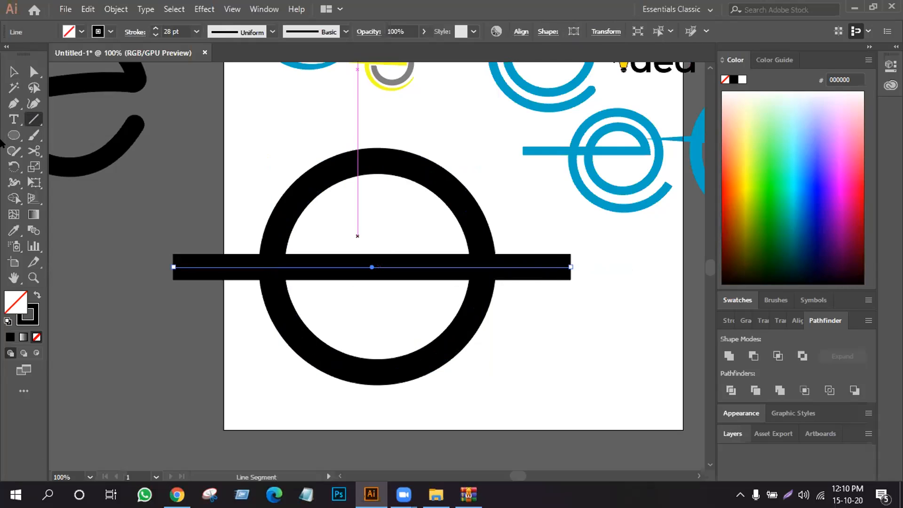
- Align the horizontal line to the circle's vertical centre, using the circle as the key object
{"action": "left_click", "coordinate": [14, 72]}
{"action": "left_click", "coordinate": [191, 189]}
{"action": "left_click_drag", "start_coordinate": [246, 153], "coordinate": [534, 409]}
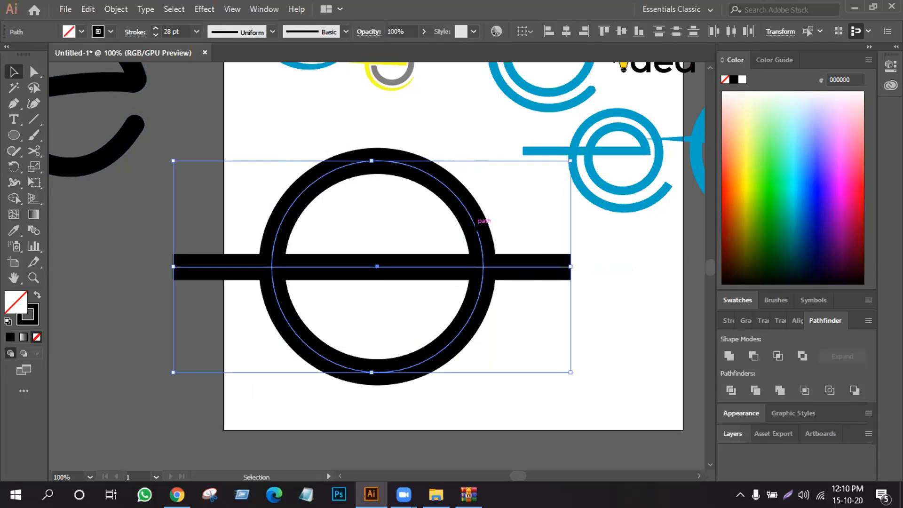
{"action": "left_click", "coordinate": [484, 217]}
{"action": "left_click", "coordinate": [623, 29]}
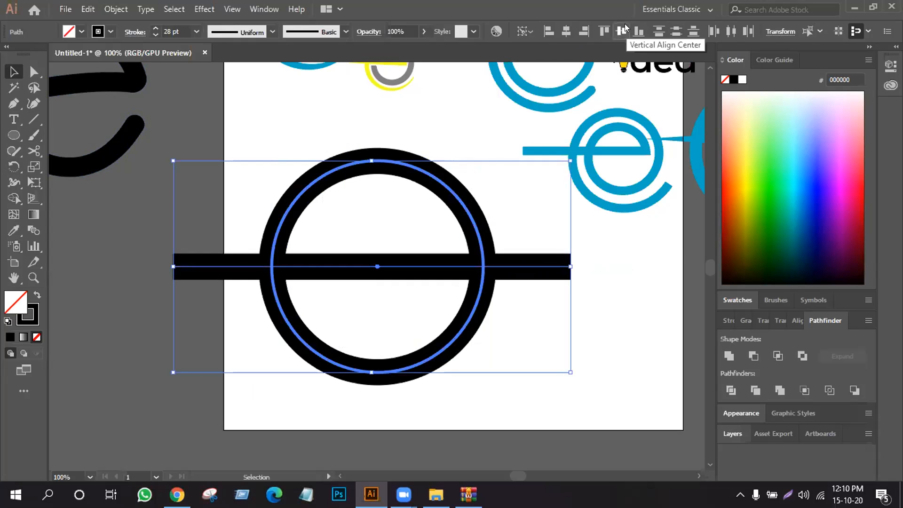
{"action": "left_click", "coordinate": [669, 301]}
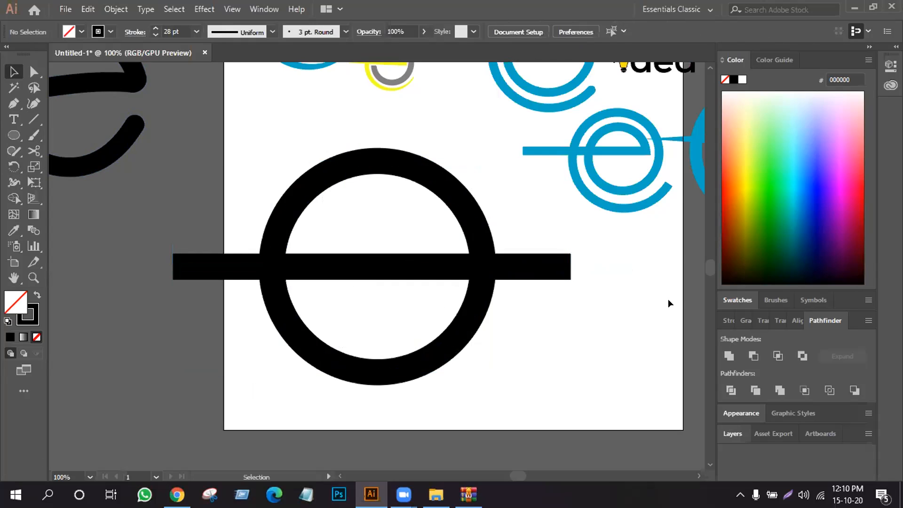
- Move the black curved-crossbar e closer to the new circle and line
{"action": "left_click", "coordinate": [193, 262]}
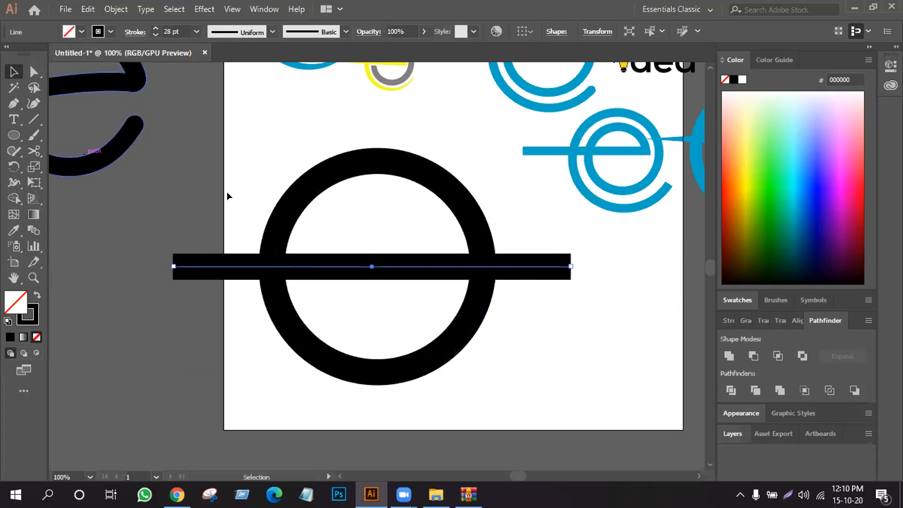
{"action": "scroll", "coordinate": [121, 137], "scroll_direction": "up", "scroll_amount": 2}
{"action": "left_click_drag", "start_coordinate": [121, 137], "coordinate": [250, 134]}
{"action": "left_click", "coordinate": [202, 384]}
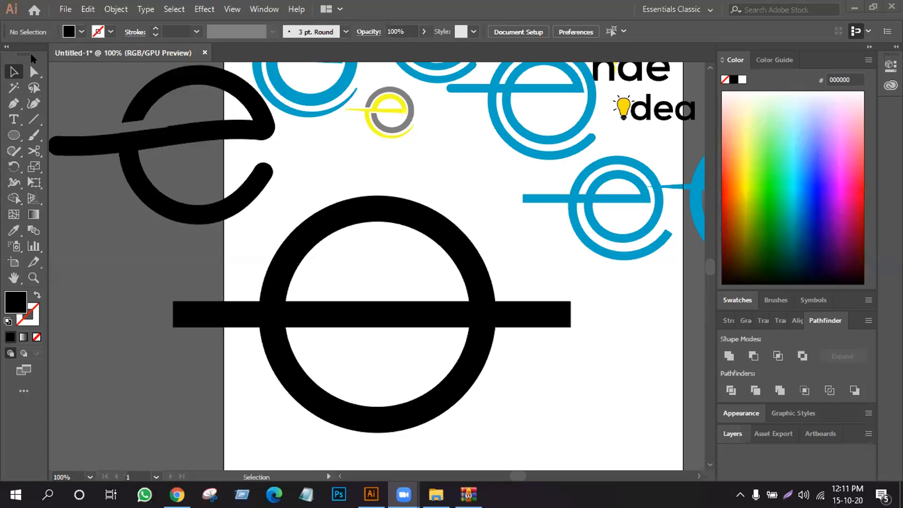
- Try to bend the horizontal line by pulling its middle down and up with the Direct Selection tool
{"action": "left_click", "coordinate": [33, 71]}
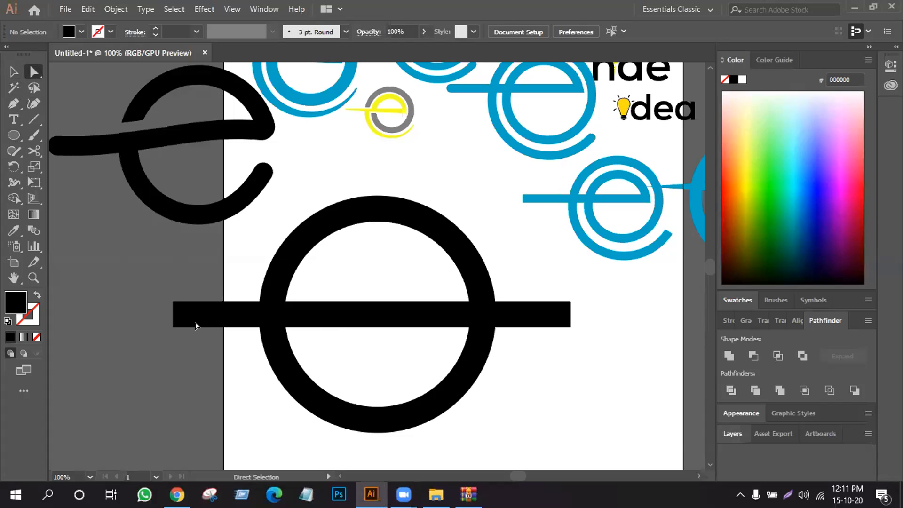
{"action": "mouse_move", "coordinate": [323, 314]}
{"action": "left_mouse_down"}
{"action": "mouse_move", "coordinate": [323, 295]}
{"action": "mouse_move", "coordinate": [323, 326]}
{"action": "left_mouse_up"}
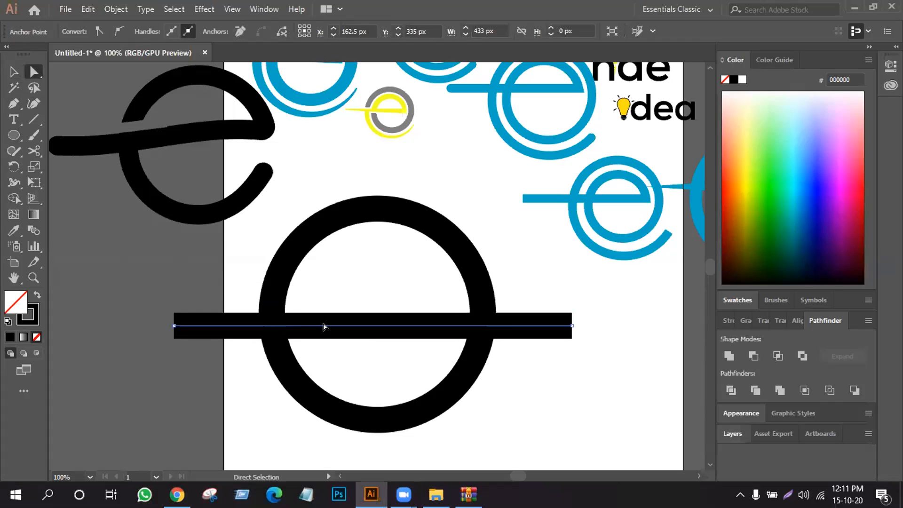
{"action": "left_click", "coordinate": [320, 287]}
{"action": "left_click_drag", "start_coordinate": [353, 325], "coordinate": [354, 297]}
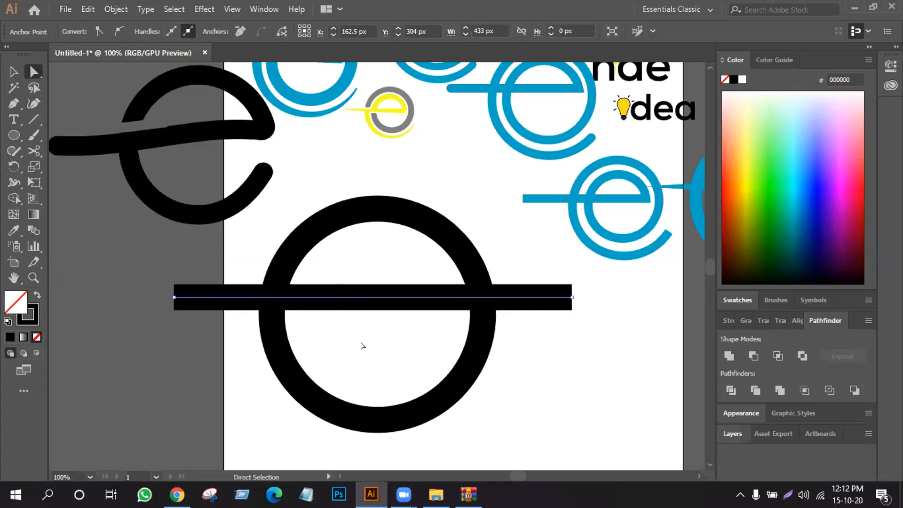
- Undo the shifts of the horizontal line and the repositioning of the black reference e
{"action": "key", "text": "ctrl+z"}
{"action": "key", "text": "ctrl+z"}
{"action": "key", "text": "ctrl+z"}
{"action": "key", "text": "ctrl+z"}
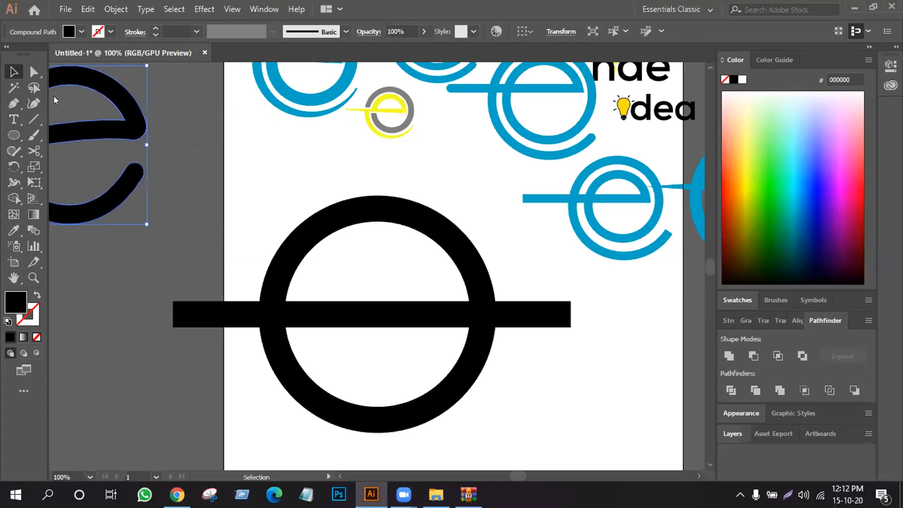
- Place the black curved-crossbar e just above the line's left end, overlapping the artboard's edge, as reference
{"action": "left_click_drag", "start_coordinate": [134, 128], "coordinate": [204, 131]}
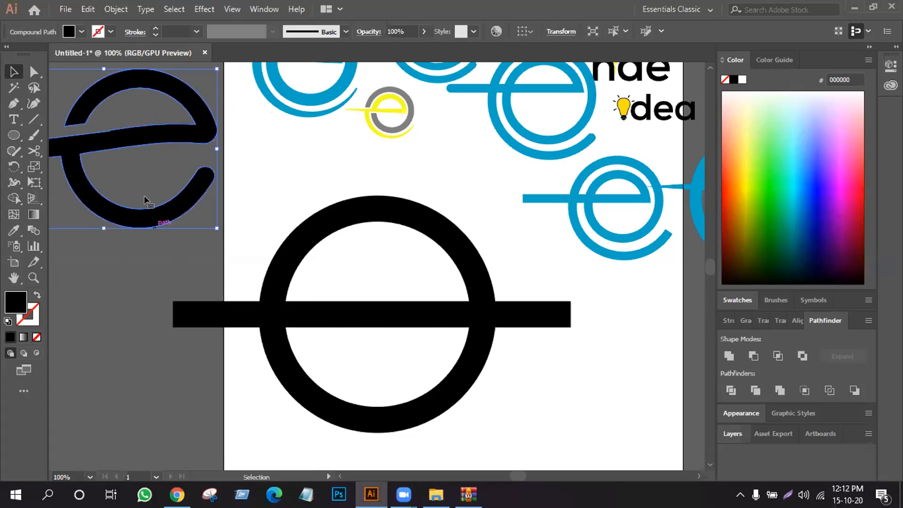
{"action": "left_click_drag", "start_coordinate": [145, 137], "coordinate": [210, 147]}
{"action": "left_click", "coordinate": [311, 168]}
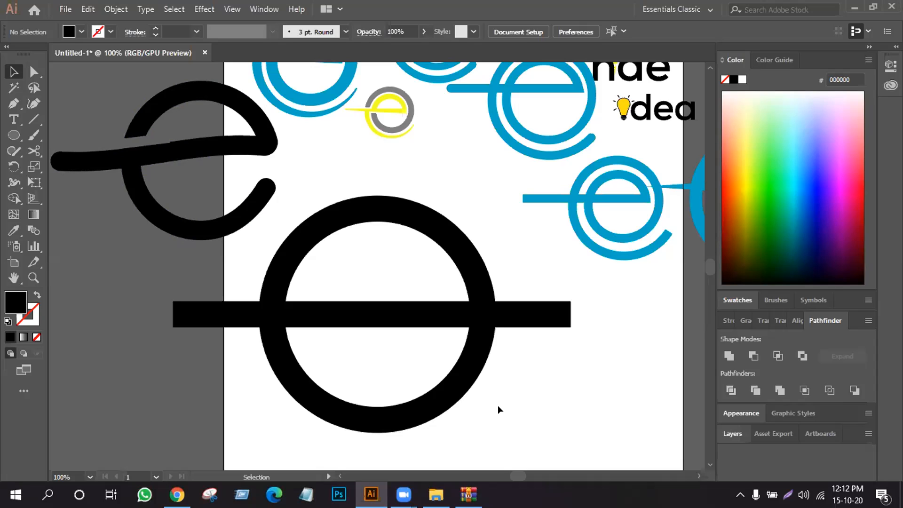
{"action": "right_click", "coordinate": [497, 405]}
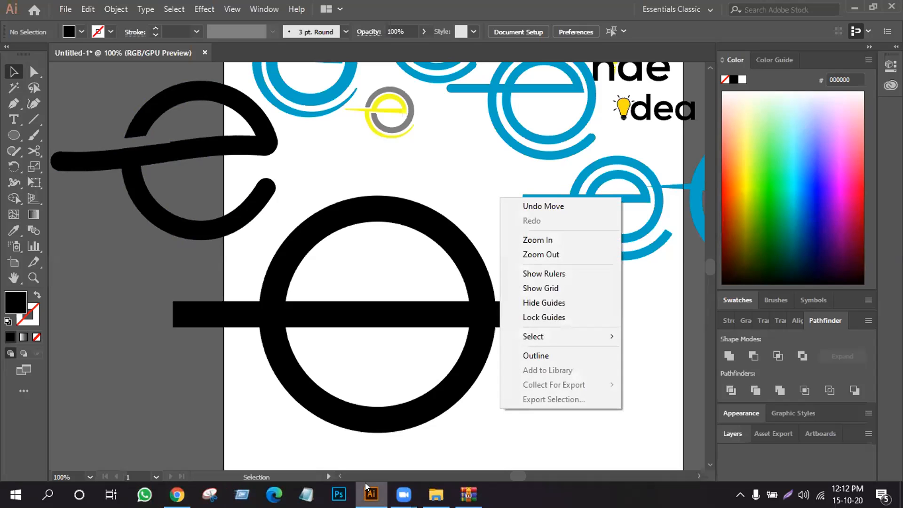
{"action": "key", "text": "Escape"}
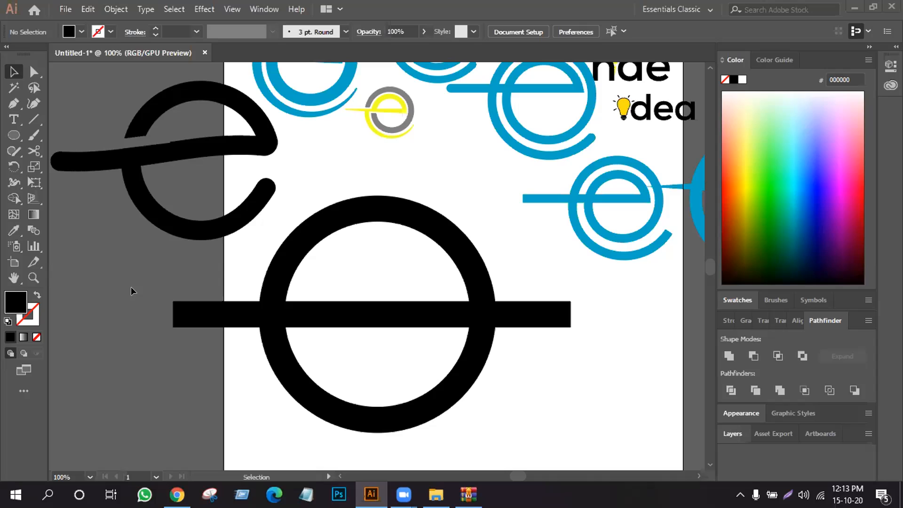
- Bend the crossbar line upward into a shallow arc with the Anchor Point tool and shorten its left direction handle
{"action": "left_click", "coordinate": [14, 104]}
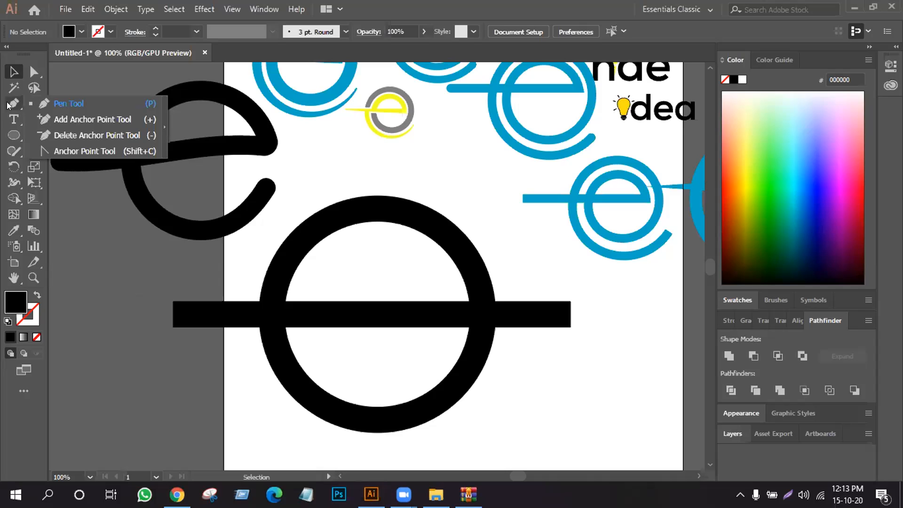
{"action": "left_click", "coordinate": [54, 152]}
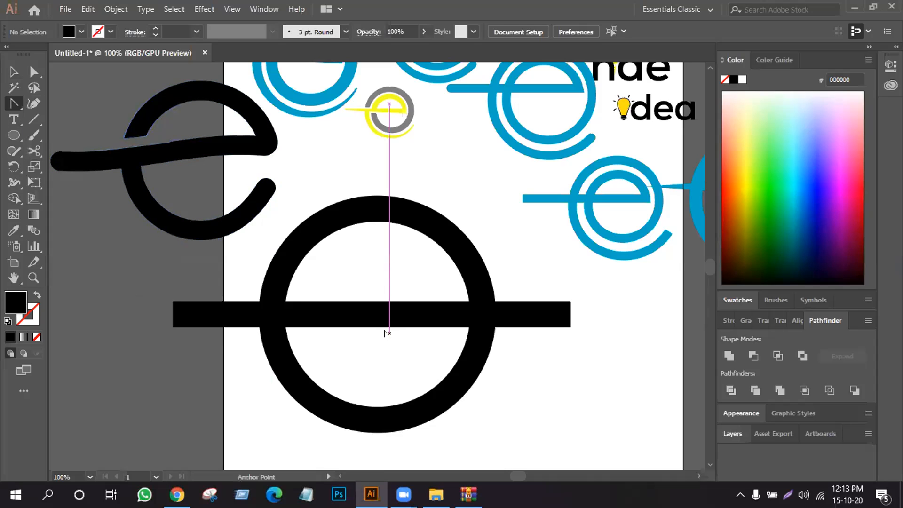
{"action": "left_click_drag", "start_coordinate": [375, 314], "coordinate": [370, 288]}
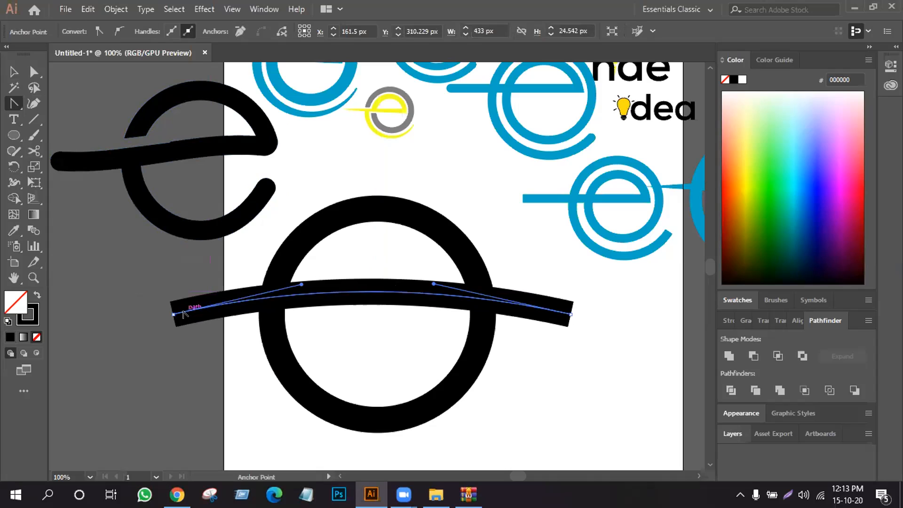
{"action": "left_click_drag", "start_coordinate": [301, 284], "coordinate": [277, 283]}
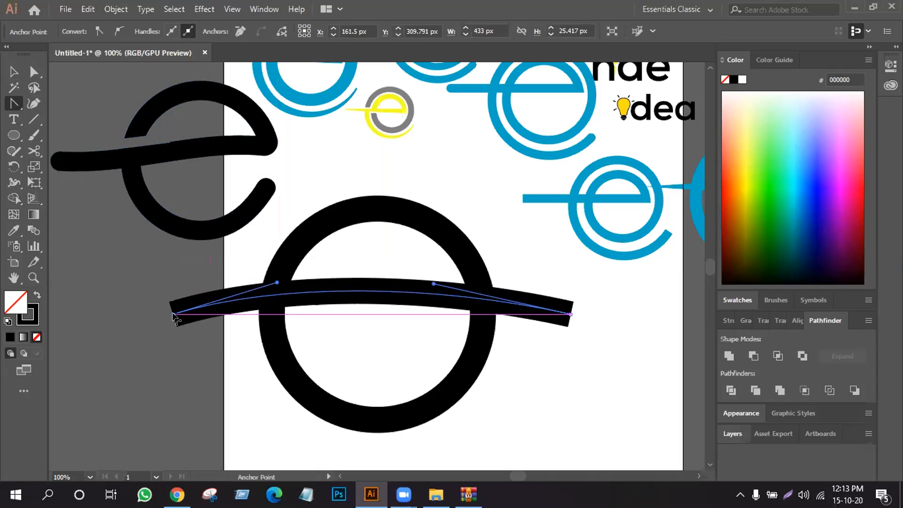
{"action": "left_click_drag", "start_coordinate": [175, 320], "coordinate": [346, 292]}
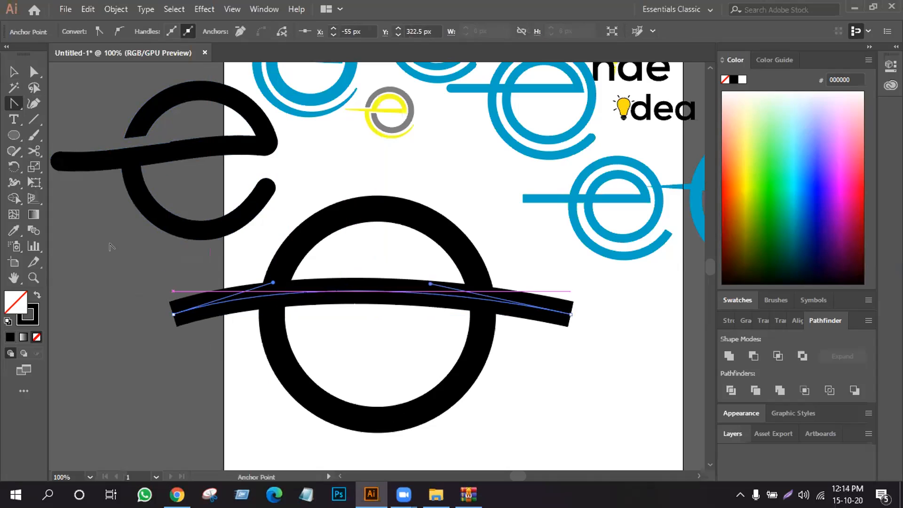
- Lower the crossbar's left end anchor to about X -51 px, Y 353 px and raise its direction handle to steepen the curve
{"action": "left_click", "coordinate": [33, 71]}
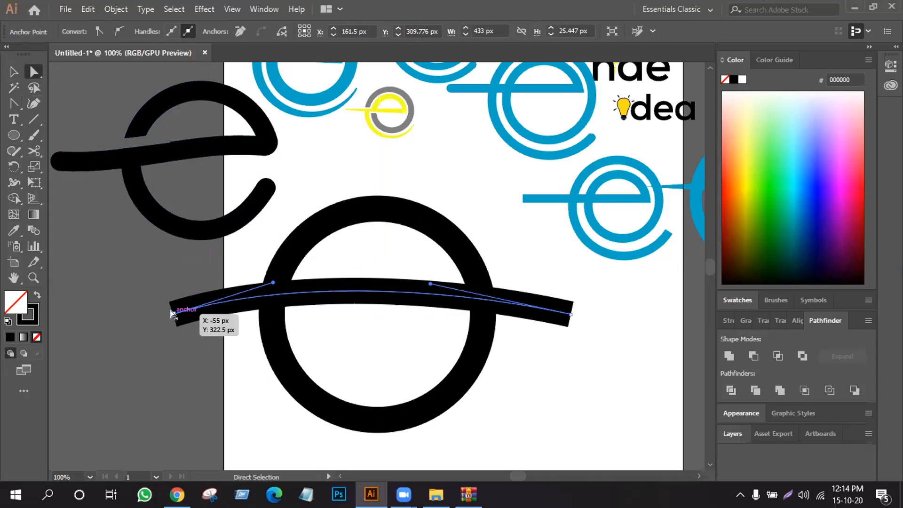
{"action": "left_click_drag", "start_coordinate": [172, 313], "coordinate": [177, 341]}
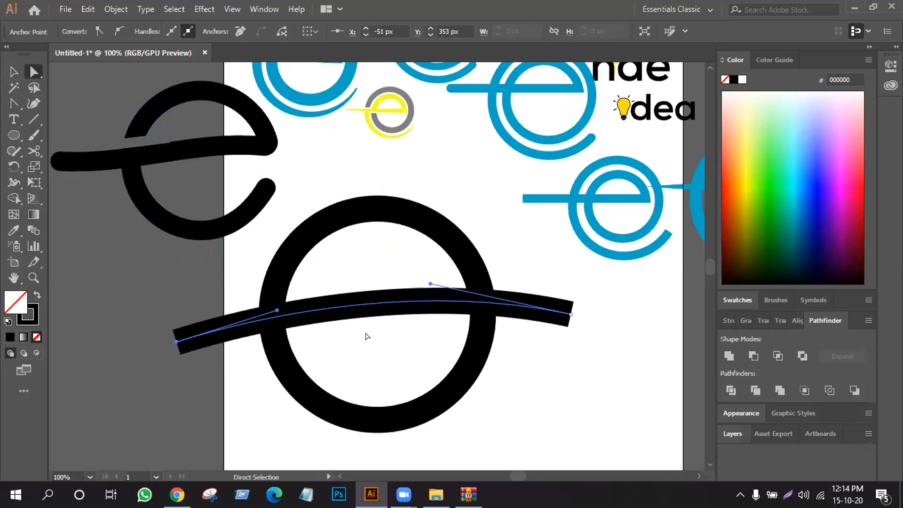
{"action": "left_click", "coordinate": [14, 103]}
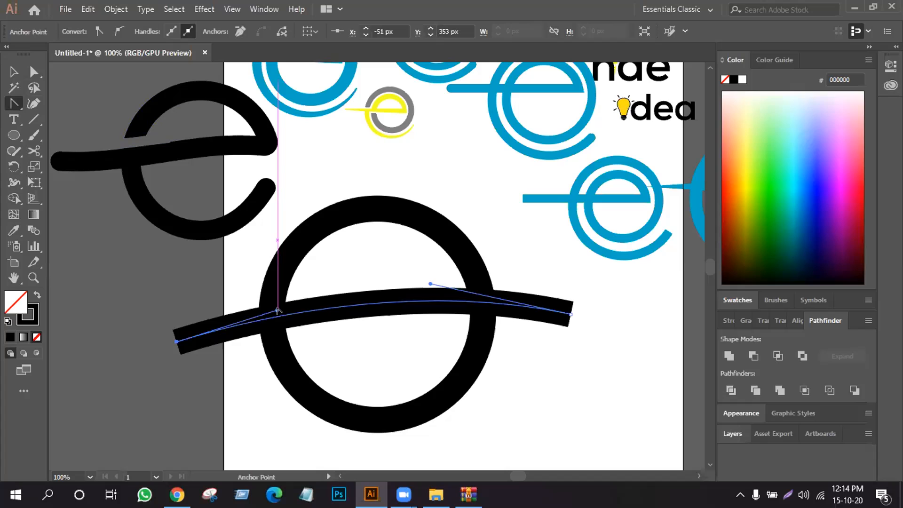
{"action": "left_click_drag", "start_coordinate": [277, 310], "coordinate": [268, 300]}
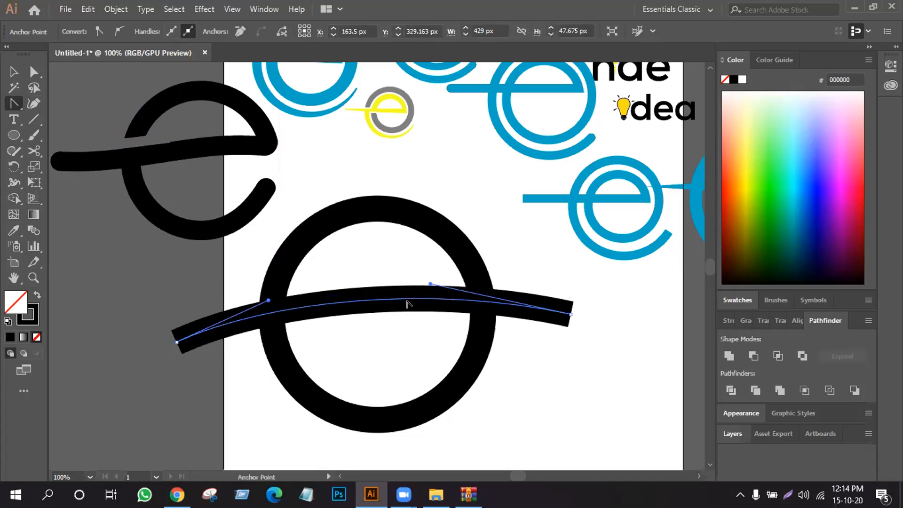
{"action": "mouse_move", "coordinate": [407, 300]}
{"action": "left_mouse_down"}
{"action": "mouse_move", "coordinate": [399, 306]}
{"action": "mouse_move", "coordinate": [406, 300]}
{"action": "left_mouse_up"}
{"action": "left_click", "coordinate": [568, 314]}
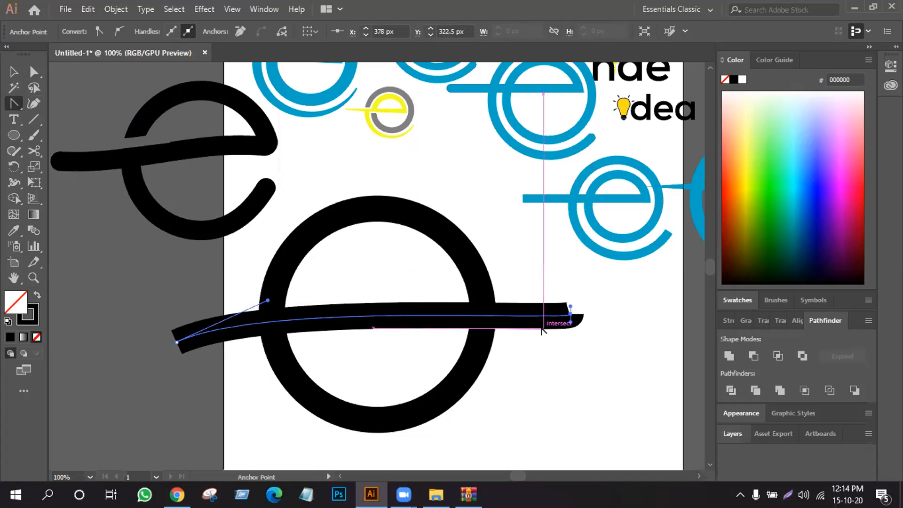
{"action": "key", "text": "ctrl+z"}
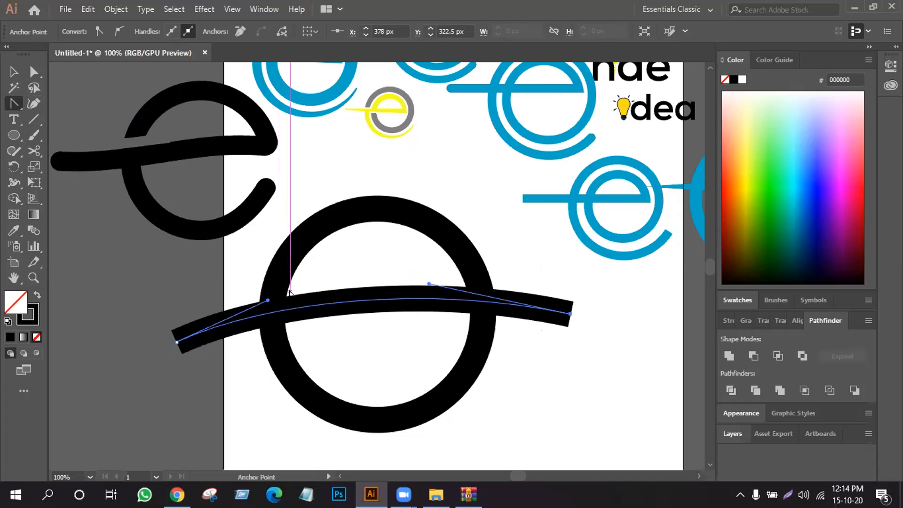
- Reshape the crossbar into an upward arc about 57 px high, steepening its left direction handle with the Anchor Point tool
{"action": "left_click_drag", "start_coordinate": [289, 312], "coordinate": [285, 304]}
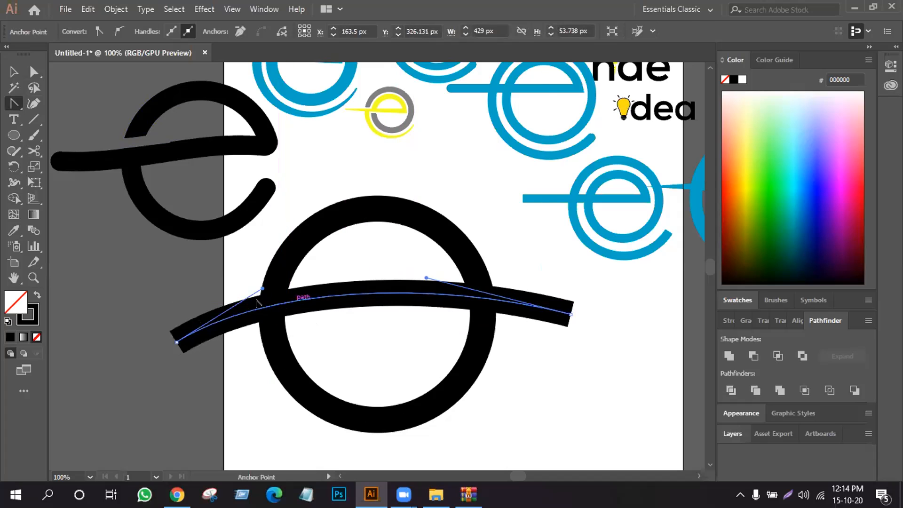
{"action": "mouse_move", "coordinate": [262, 288]}
{"action": "left_mouse_down"}
{"action": "mouse_move", "coordinate": [251, 277]}
{"action": "mouse_move", "coordinate": [253, 316]}
{"action": "left_mouse_up"}
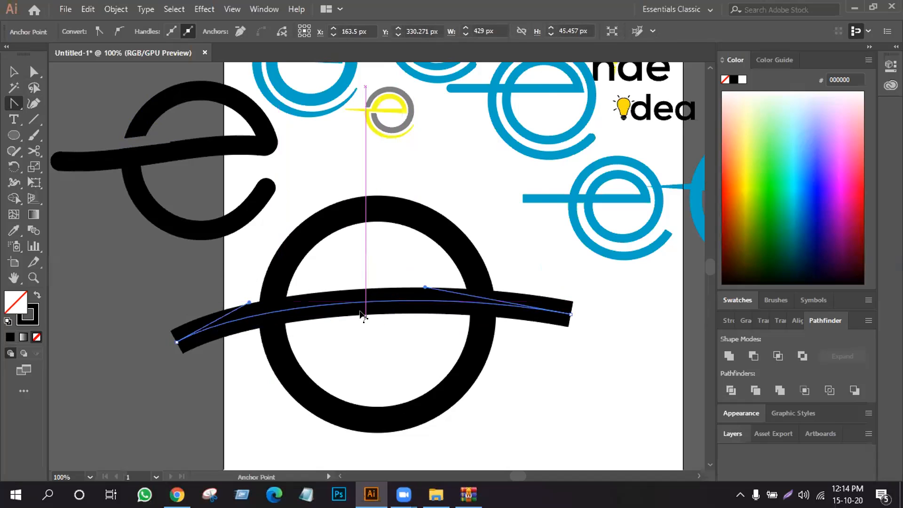
{"action": "left_click_drag", "start_coordinate": [362, 316], "coordinate": [363, 325]}
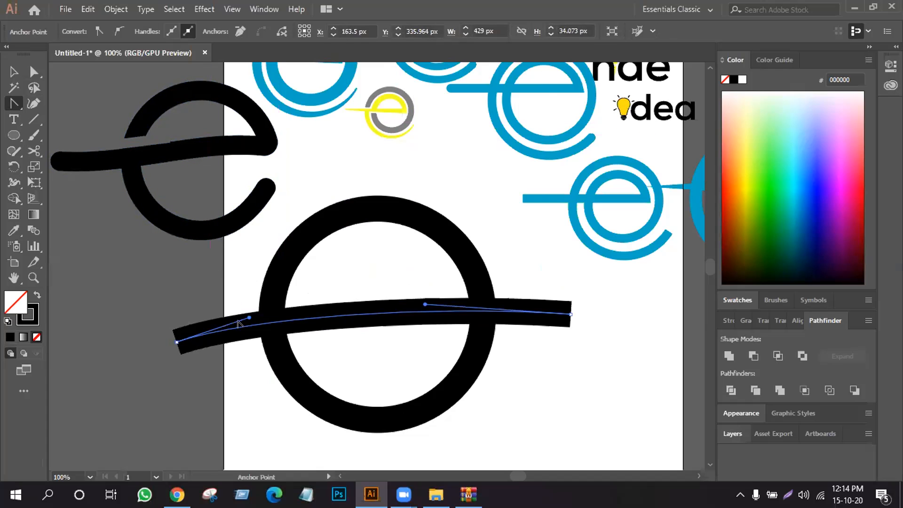
{"action": "left_click_drag", "start_coordinate": [245, 317], "coordinate": [233, 280]}
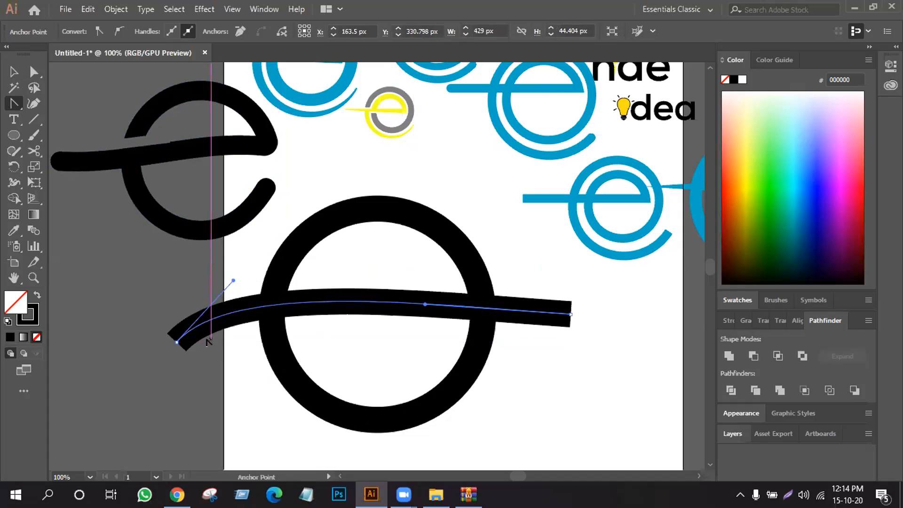
{"action": "left_click_drag", "start_coordinate": [340, 301], "coordinate": [343, 297]}
{"action": "left_click_drag", "start_coordinate": [230, 304], "coordinate": [227, 324]}
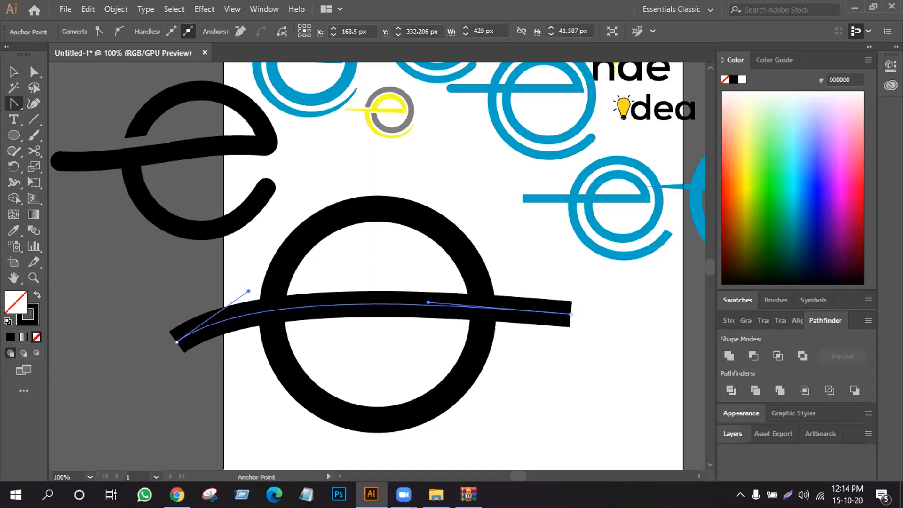
{"action": "left_click_drag", "start_coordinate": [373, 301], "coordinate": [360, 291]}
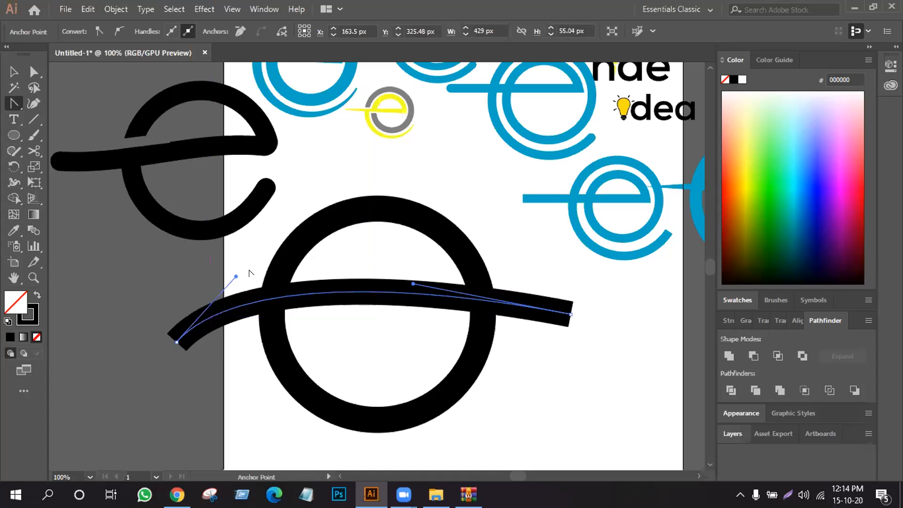
{"action": "mouse_move", "coordinate": [235, 275]}
{"action": "left_mouse_down"}
{"action": "mouse_move", "coordinate": [226, 293]}
{"action": "mouse_move", "coordinate": [245, 270]}
{"action": "left_mouse_up"}
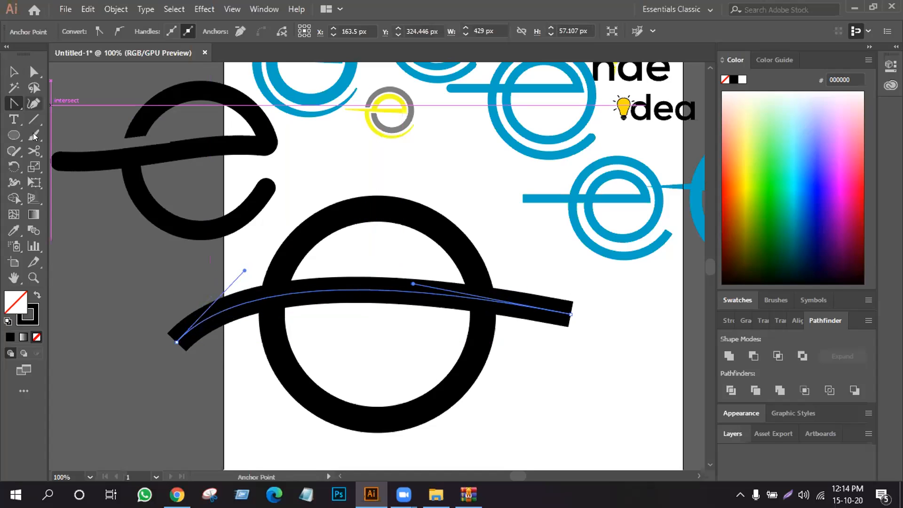
- Flatten the crossbar's arc to about 50 px high and even out its two direction handles
{"action": "left_click", "coordinate": [33, 149]}
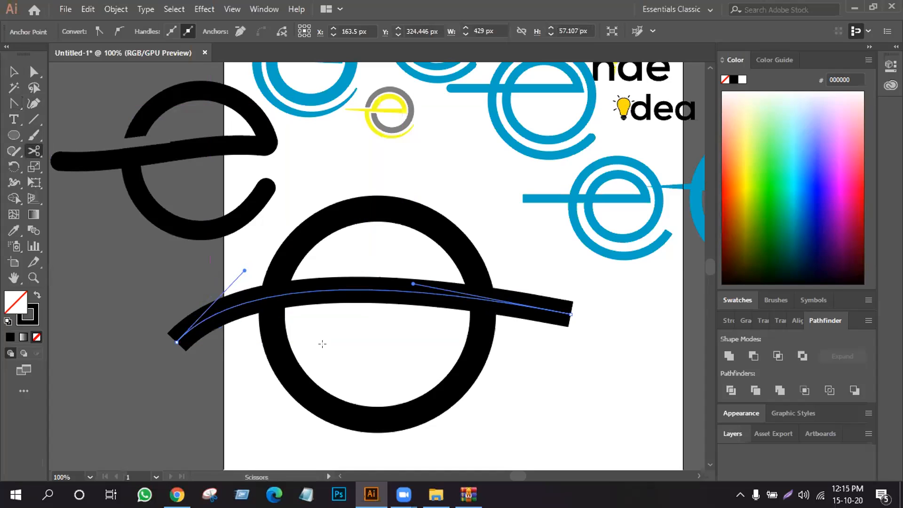
{"action": "left_click", "coordinate": [13, 71]}
{"action": "left_click", "coordinate": [122, 268]}
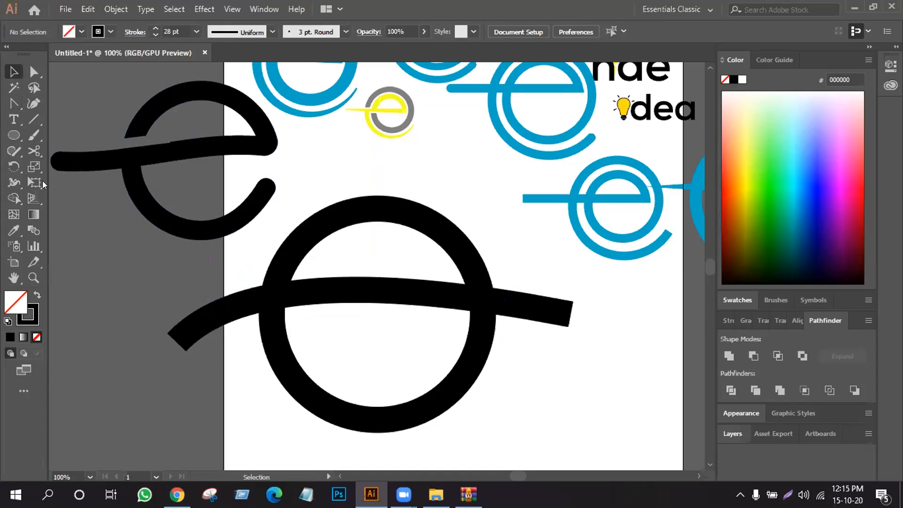
{"action": "left_click", "coordinate": [7, 105]}
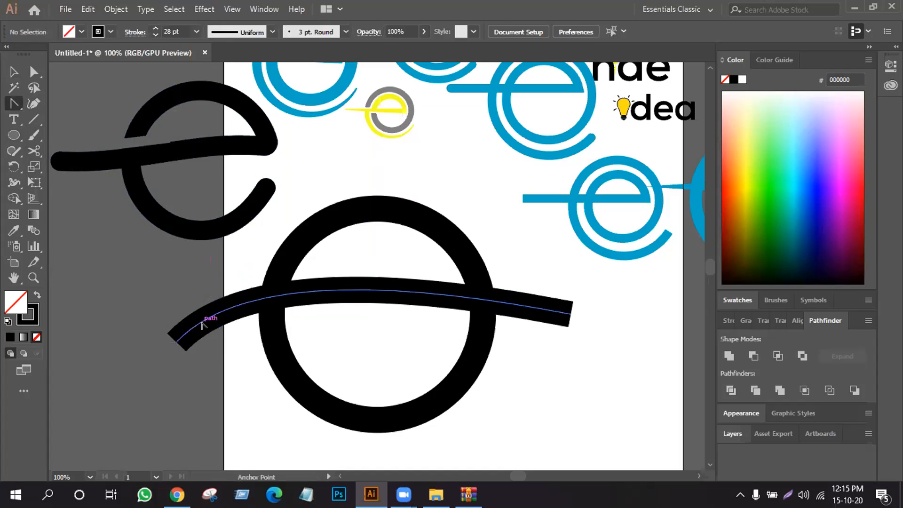
{"action": "left_click_drag", "start_coordinate": [202, 324], "coordinate": [204, 331]}
{"action": "left_click_drag", "start_coordinate": [276, 291], "coordinate": [260, 271]}
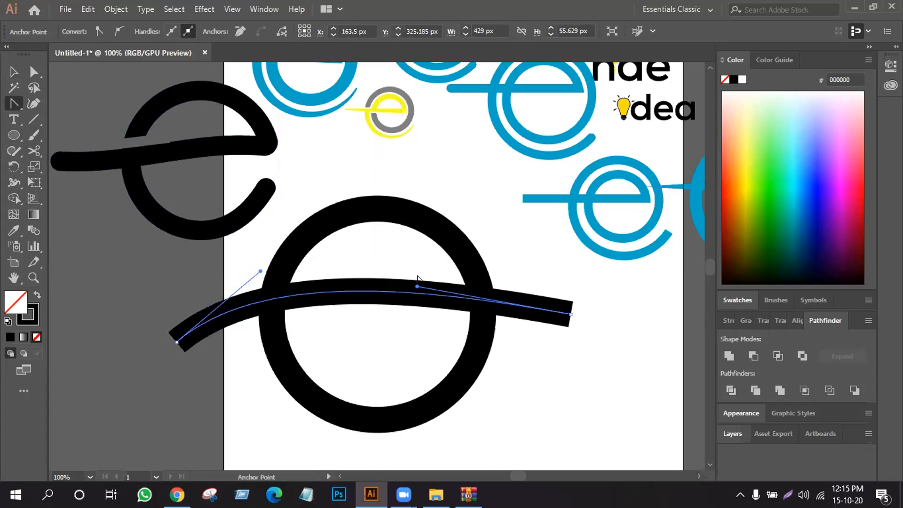
{"action": "left_click_drag", "start_coordinate": [416, 284], "coordinate": [428, 271]}
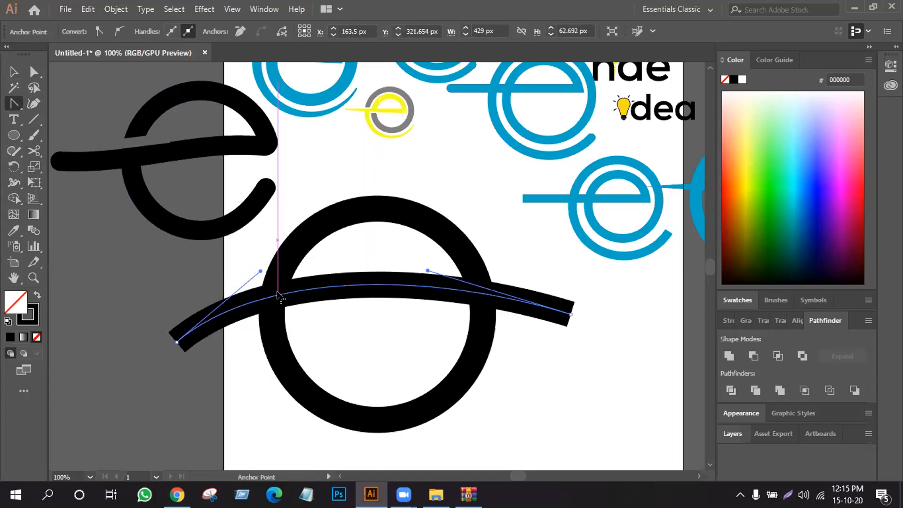
{"action": "left_click_drag", "start_coordinate": [437, 288], "coordinate": [531, 300]}
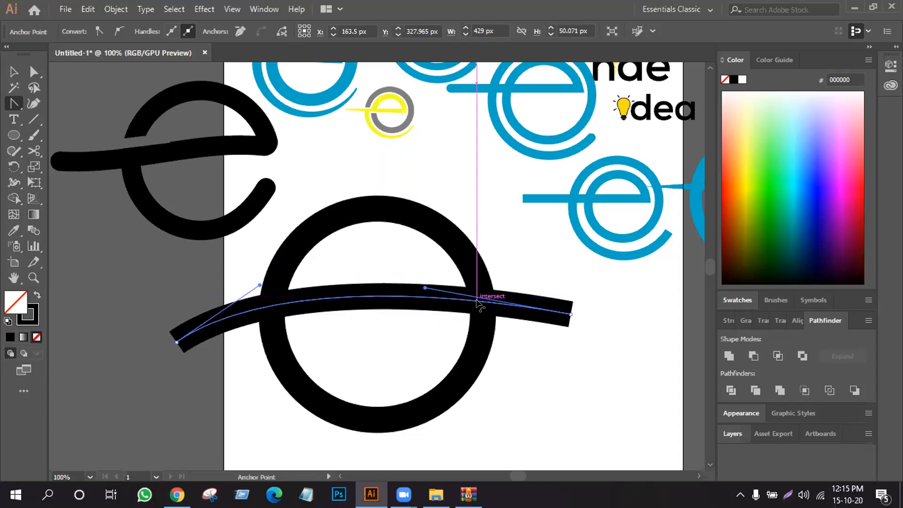
- Cut the crossbar at about X 184 px, Y 303 px with the Scissors tool and delete the part right of the cut
{"action": "left_click", "coordinate": [33, 151]}
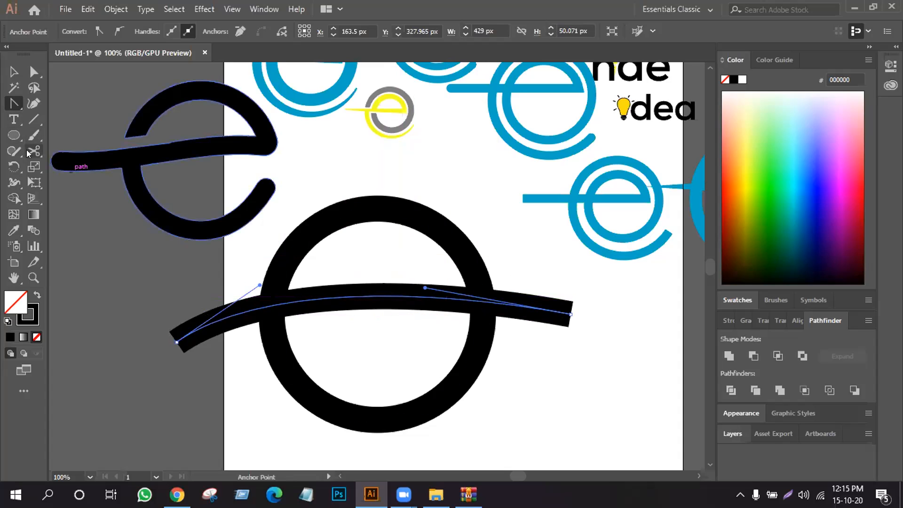
{"action": "left_click", "coordinate": [388, 293]}
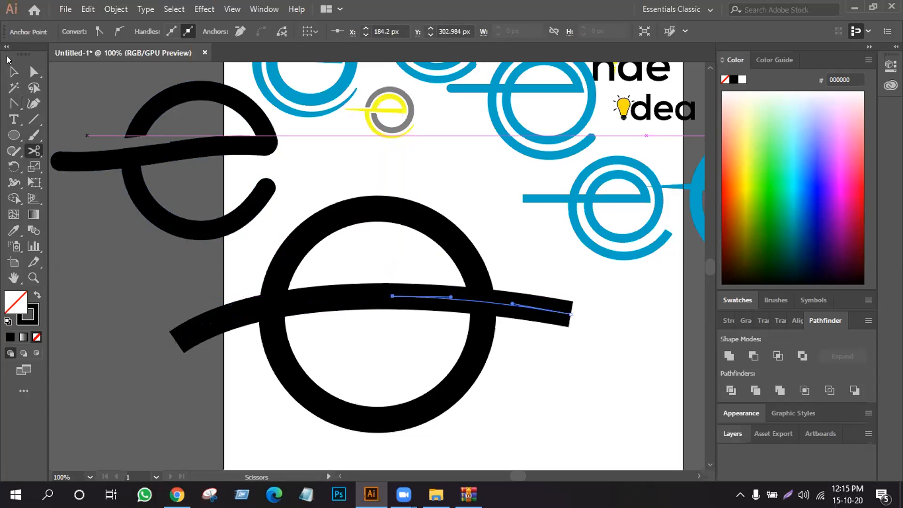
{"action": "left_click", "coordinate": [13, 72]}
{"action": "key", "text": "Delete"}
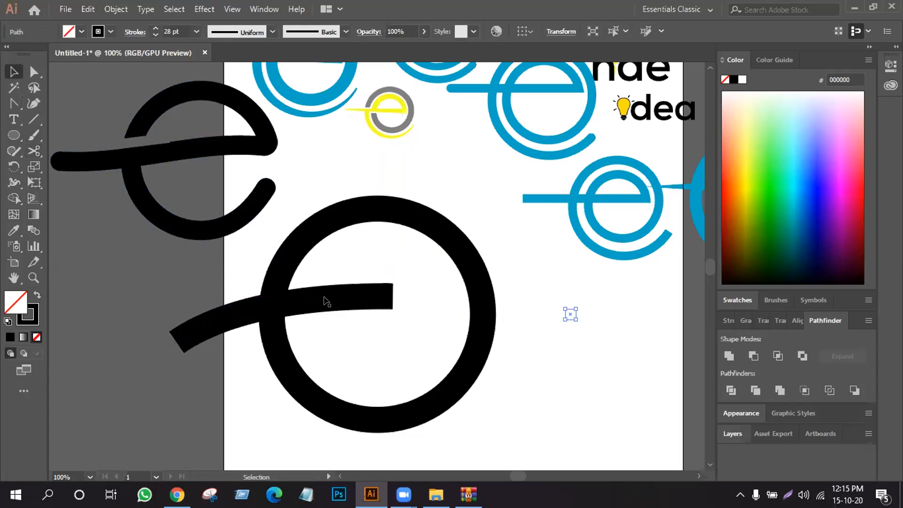
- Extend the crossbar from its cut end with a straight horizontal Pen segment ending at X 359 px
{"action": "left_click_drag", "start_coordinate": [14, 103], "coordinate": [52, 99]}
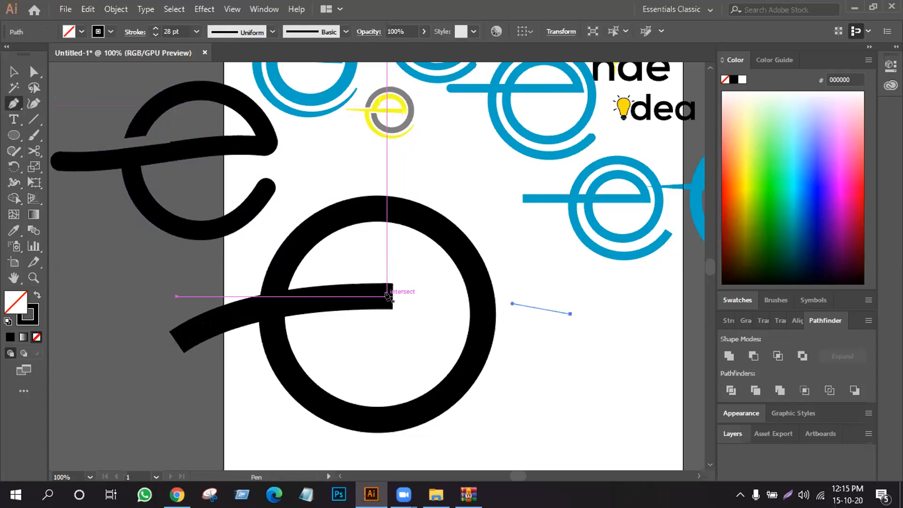
{"action": "left_click", "coordinate": [390, 295]}
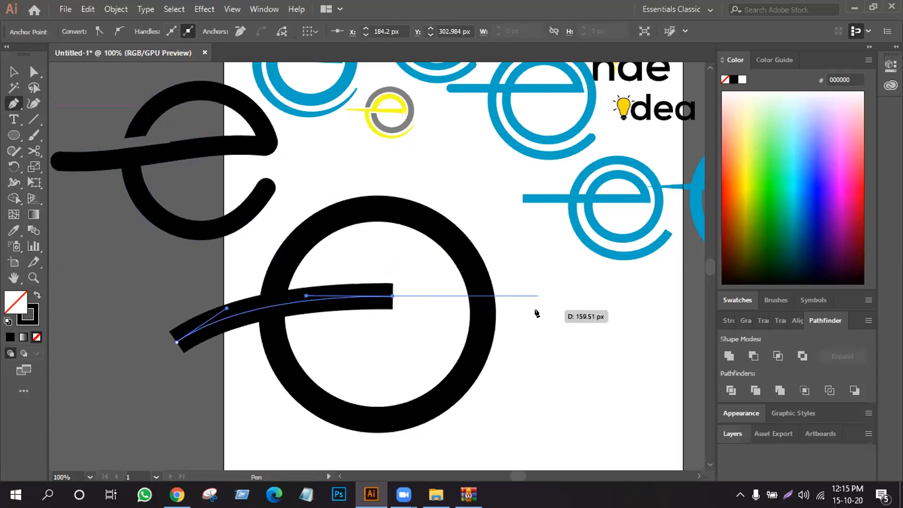
{"action": "left_click", "coordinate": [553, 296]}
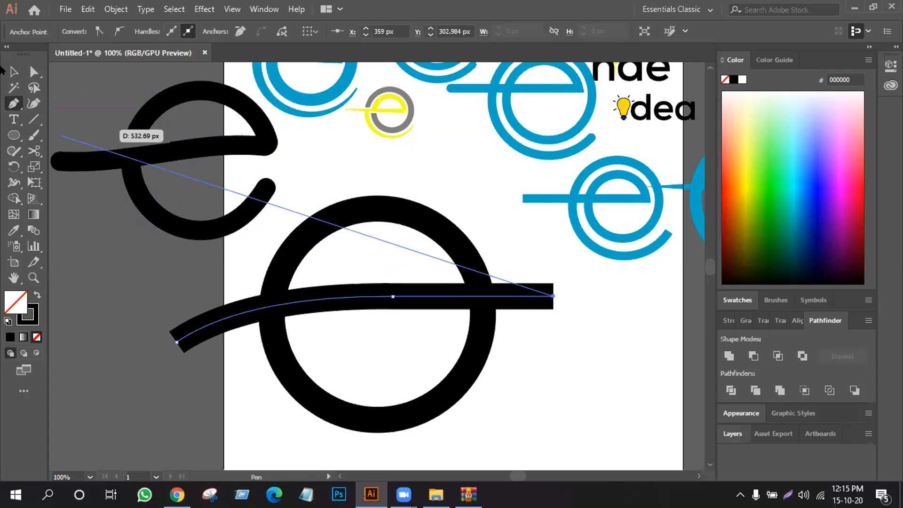
- Bow the crossbar's left segment slightly upward and steepen the direction handle at its left end with the Anchor Point tool
{"action": "left_click", "coordinate": [14, 71]}
{"action": "left_click_drag", "start_coordinate": [14, 103], "coordinate": [37, 151]}
{"action": "left_click_drag", "start_coordinate": [283, 304], "coordinate": [288, 306]}
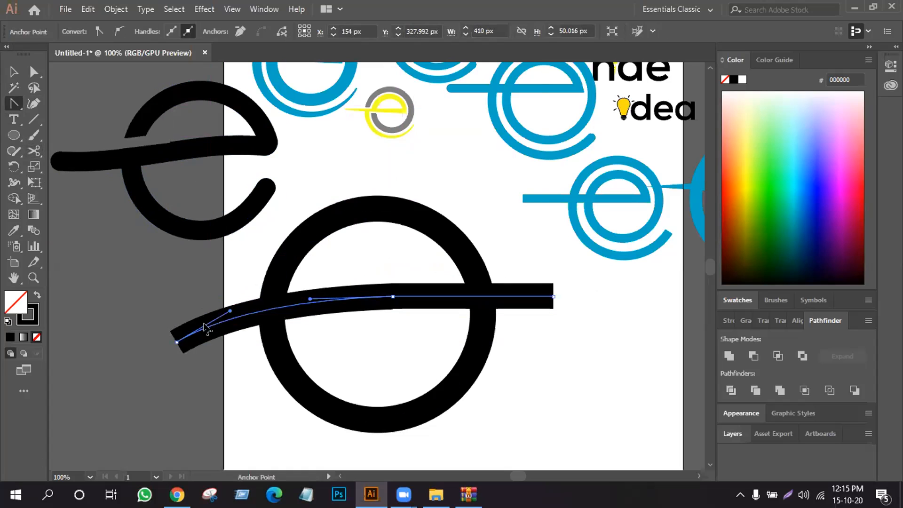
{"action": "left_click_drag", "start_coordinate": [230, 311], "coordinate": [223, 301]}
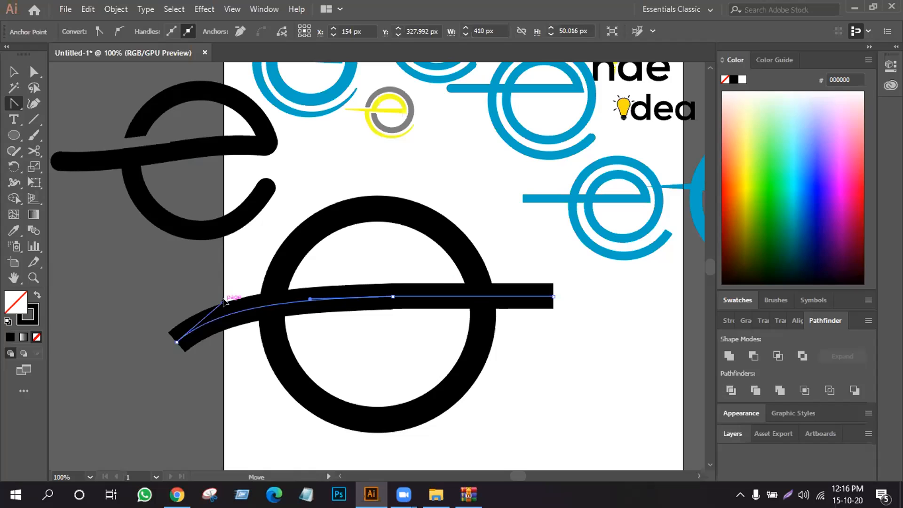
{"action": "left_click_drag", "start_coordinate": [303, 301], "coordinate": [302, 295]}
{"action": "left_click", "coordinate": [13, 72]}
{"action": "left_click", "coordinate": [76, 206]}
{"action": "left_click_drag", "start_coordinate": [324, 181], "coordinate": [493, 418]}
{"action": "left_click", "coordinate": [566, 365]}
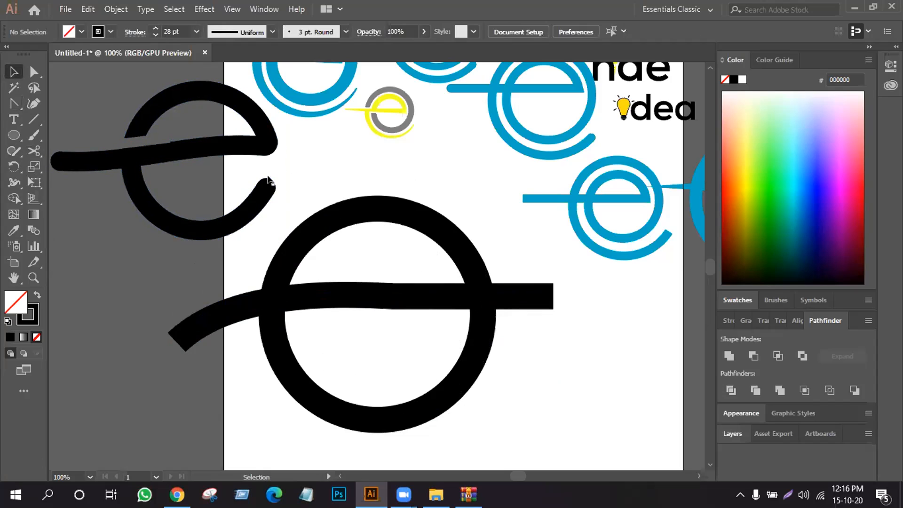
- Cut the circle's right side just below the crossbar at about Y 327 px and Y 347 px, and delete the piece between
{"action": "left_click", "coordinate": [34, 150]}
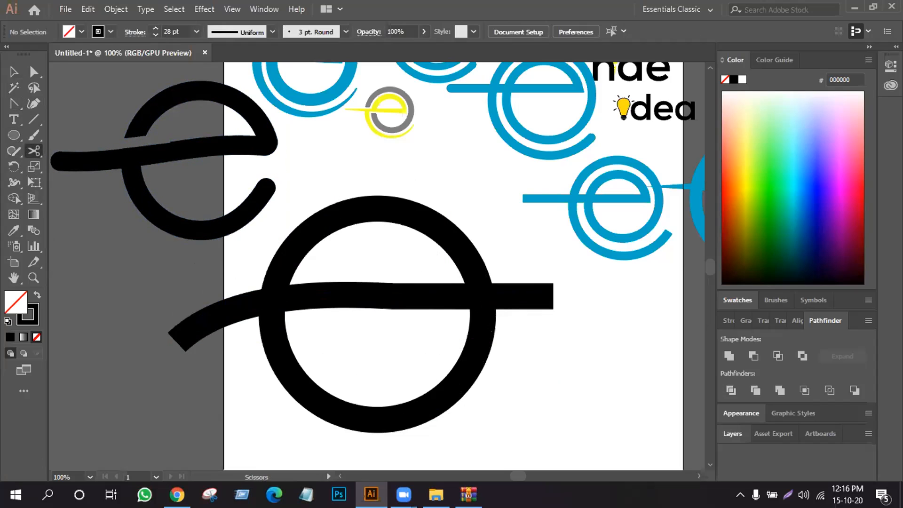
{"action": "left_click", "coordinate": [480, 317]}
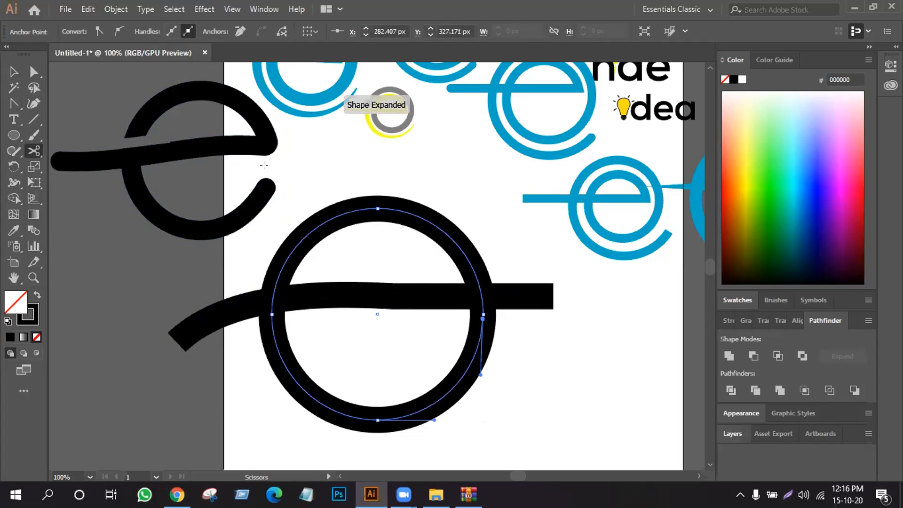
{"action": "left_click", "coordinate": [480, 337]}
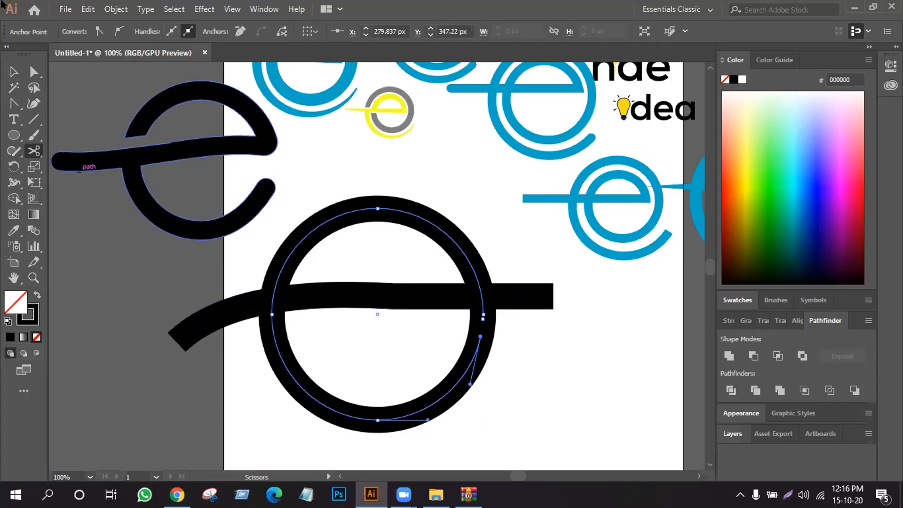
{"action": "left_click", "coordinate": [14, 72]}
{"action": "left_click", "coordinate": [501, 328]}
{"action": "left_click", "coordinate": [480, 329]}
{"action": "key", "text": "Delete"}
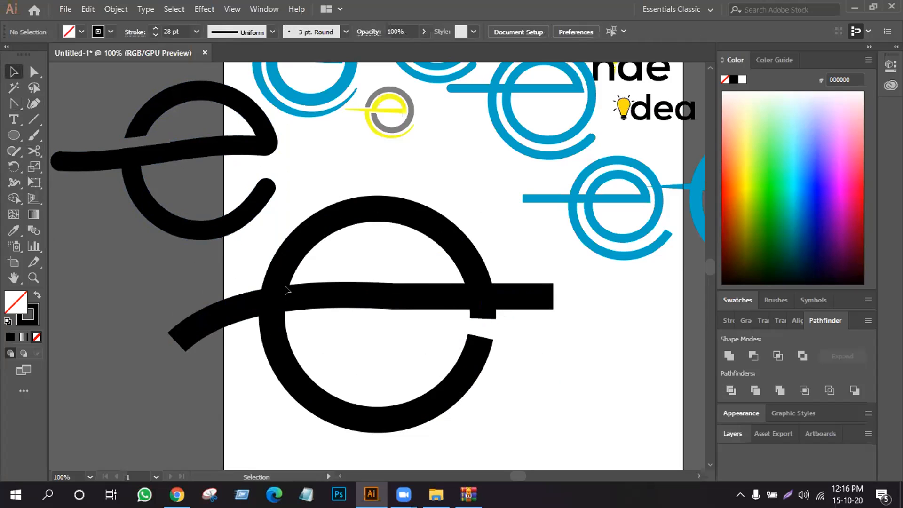
- Expand the strokes of the opened circle and the crossbar into filled black shapes
{"action": "left_click_drag", "start_coordinate": [500, 409], "coordinate": [541, 422]}
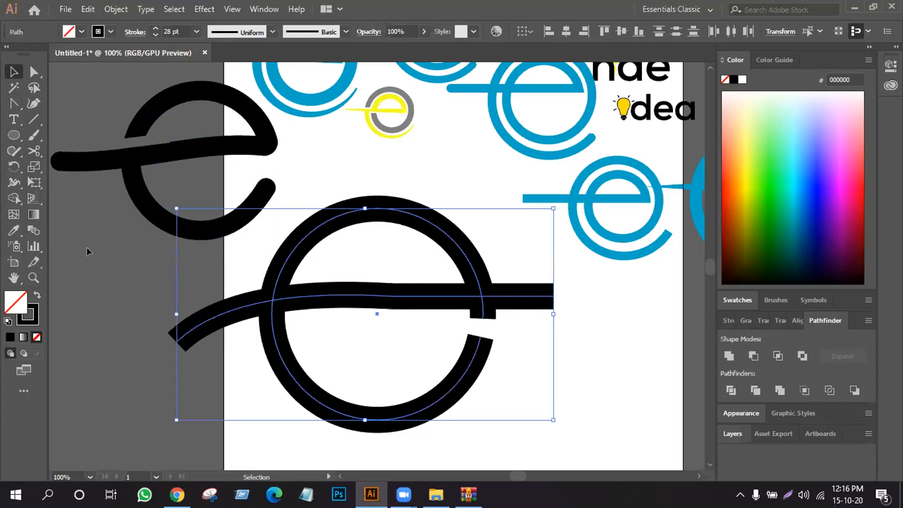
{"action": "left_click", "coordinate": [108, 7]}
{"action": "left_click", "coordinate": [171, 148]}
{"action": "left_click", "coordinate": [415, 323]}
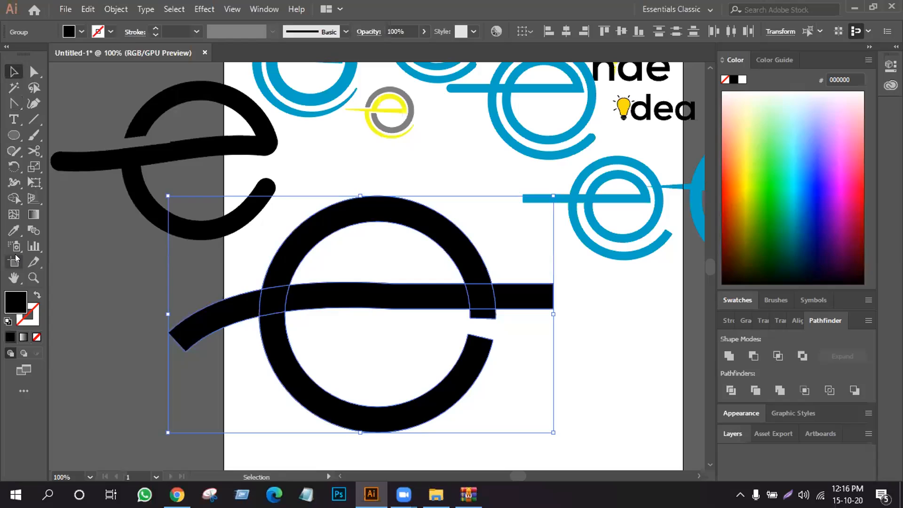
- Remove the crossbar's right overhang and the stub beneath it with Shape Builder, and place a copy of the e to the lower right
{"action": "left_click", "coordinate": [14, 198]}
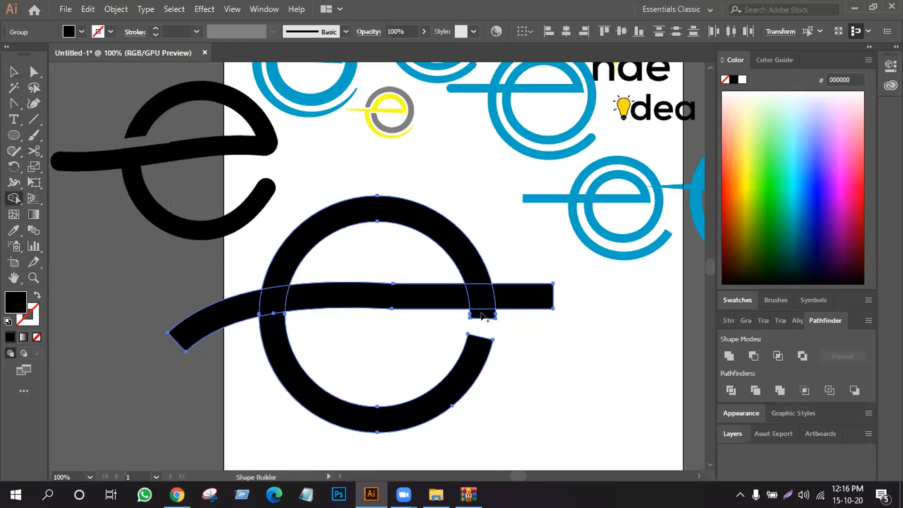
{"action": "left_click", "coordinate": [536, 295], "text": "alt"}
{"action": "left_click", "coordinate": [14, 71]}
{"action": "key", "text": "s"}
{"action": "key", "text": "v"}
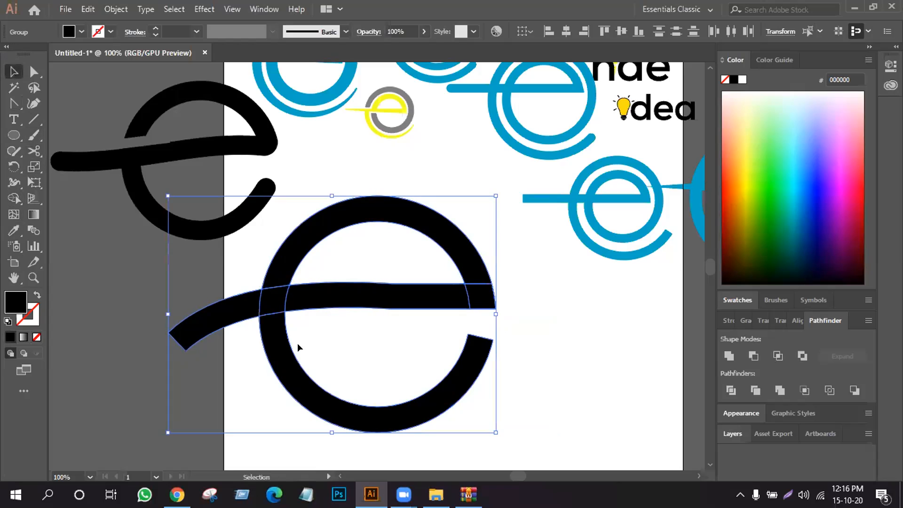
{"action": "left_click_drag", "start_coordinate": [555, 347], "coordinate": [609, 336]}
- Remove the crossbar's left tail from the original e with Shape Builder and unite the remaining pieces into one shape
{"action": "left_click_drag", "start_coordinate": [319, 323], "coordinate": [486, 415]}
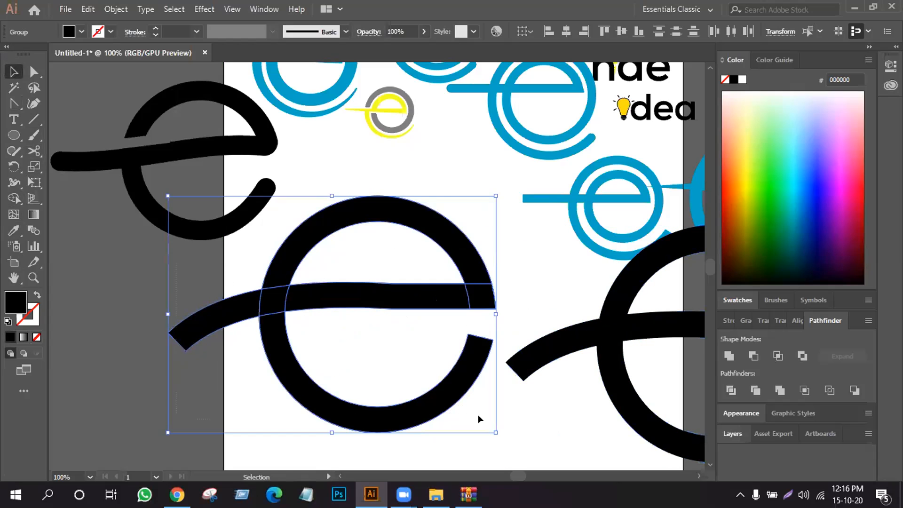
{"action": "left_click", "coordinate": [13, 204]}
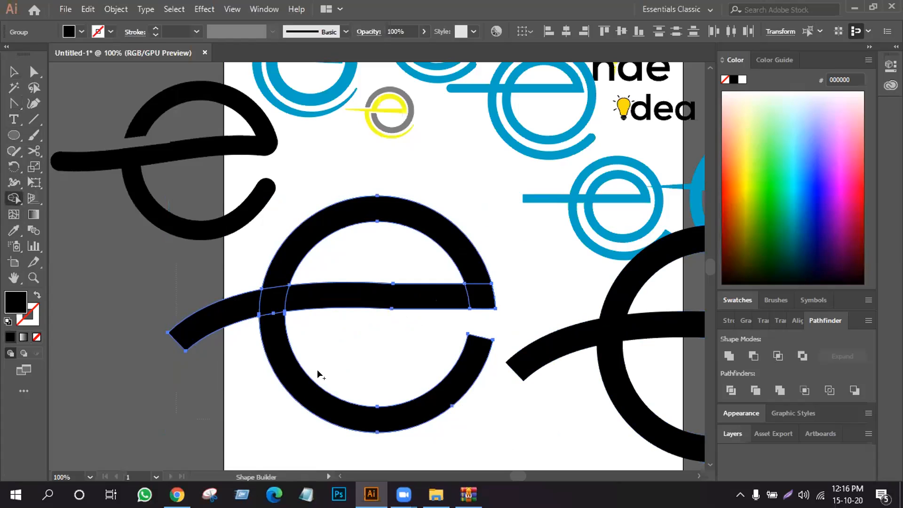
{"action": "left_click", "coordinate": [228, 308], "text": "alt"}
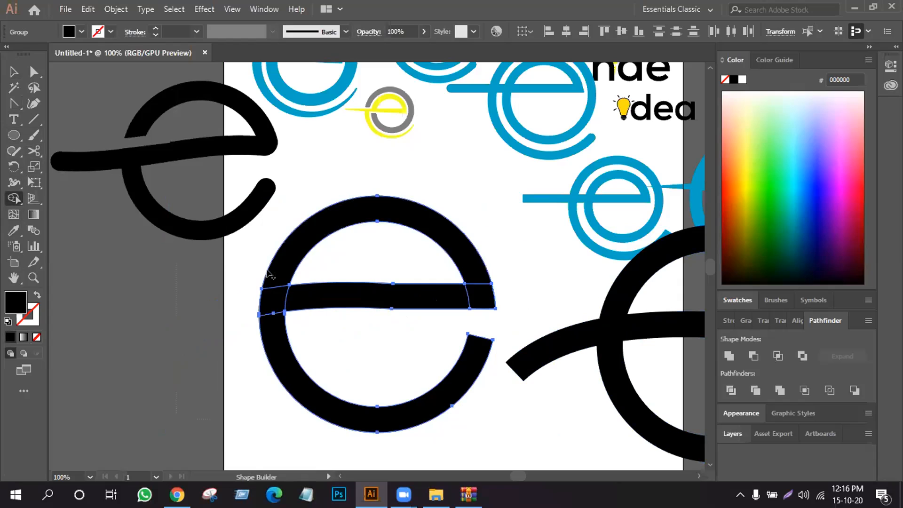
{"action": "left_click", "coordinate": [13, 71]}
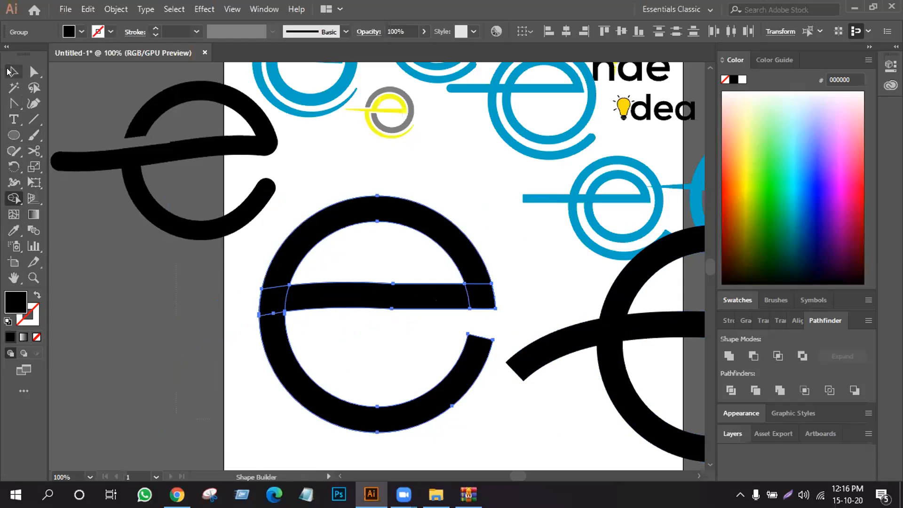
{"action": "left_click", "coordinate": [730, 355]}
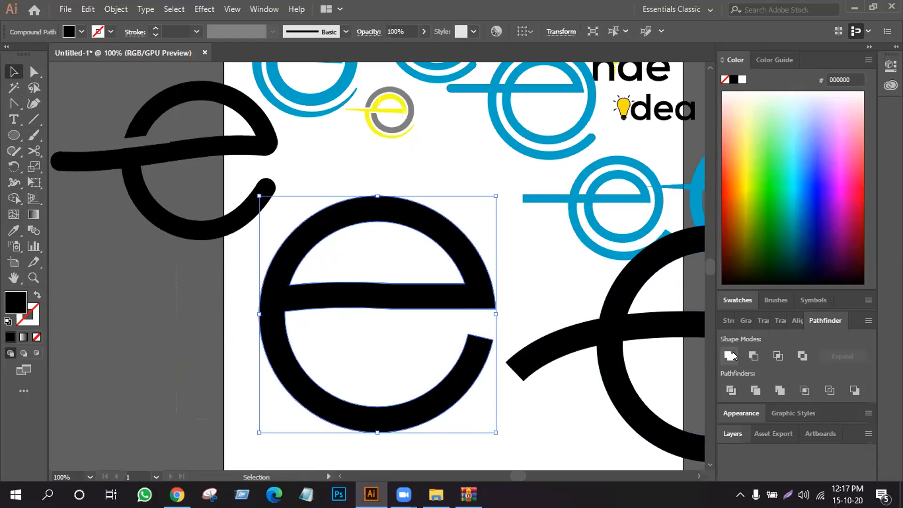
- Round the corners of the united e's open lower end and of the crossbar's right end
{"action": "left_click", "coordinate": [426, 334]}
{"action": "left_click_drag", "start_coordinate": [467, 333], "coordinate": [491, 350]}
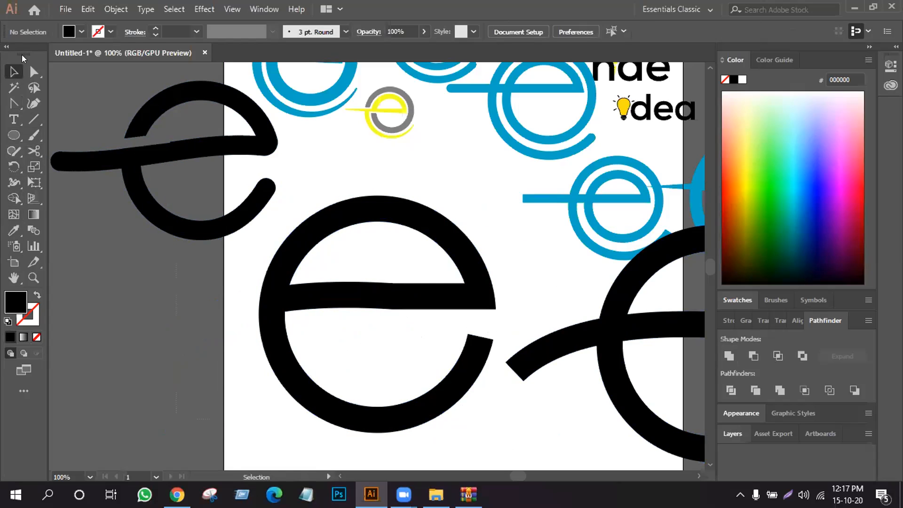
{"action": "left_click", "coordinate": [33, 72]}
{"action": "left_click_drag", "start_coordinate": [455, 325], "coordinate": [462, 375]}
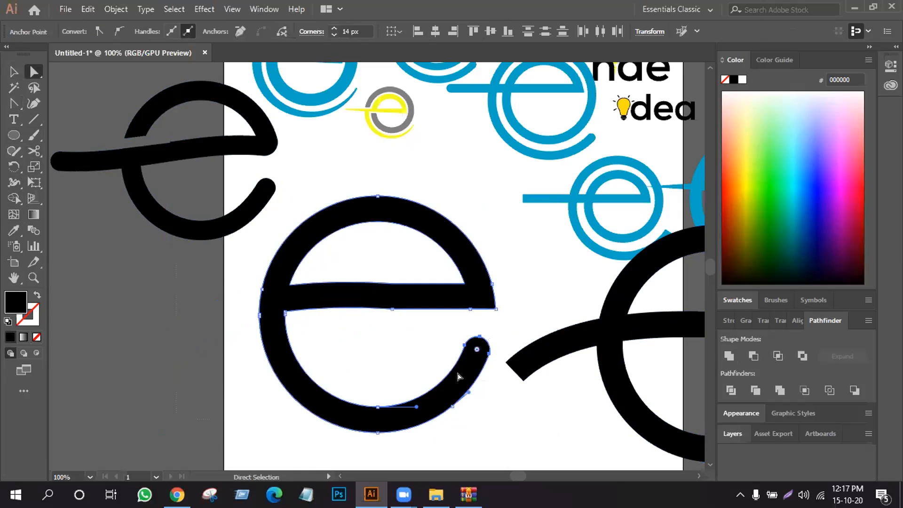
{"action": "left_click", "coordinate": [476, 304]}
{"action": "left_click_drag", "start_coordinate": [484, 300], "coordinate": [473, 285]}
{"action": "left_click", "coordinate": [439, 354]}
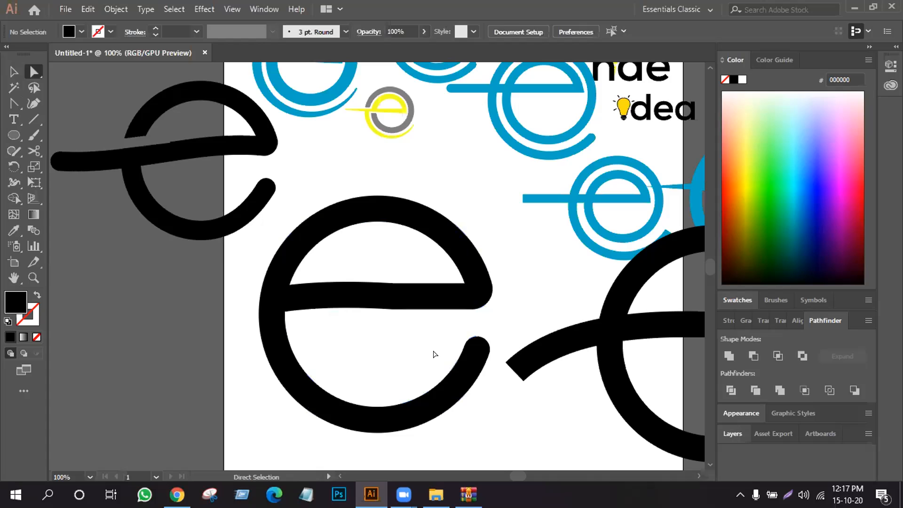
- Fill the rounded e with the yellow of the small gray-and-yellow e logo, and shrink it into place beside that logo
{"action": "left_click", "coordinate": [13, 71]}
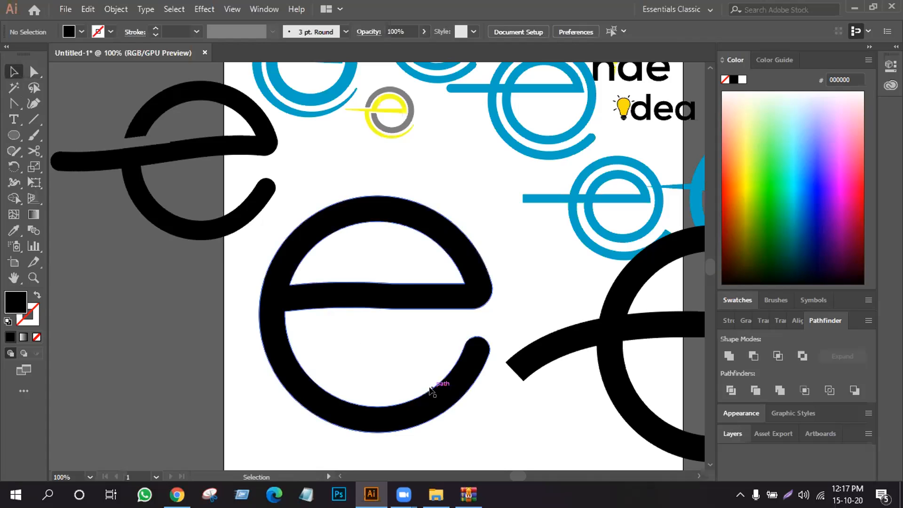
{"action": "left_click_drag", "start_coordinate": [433, 397], "coordinate": [128, 240]}
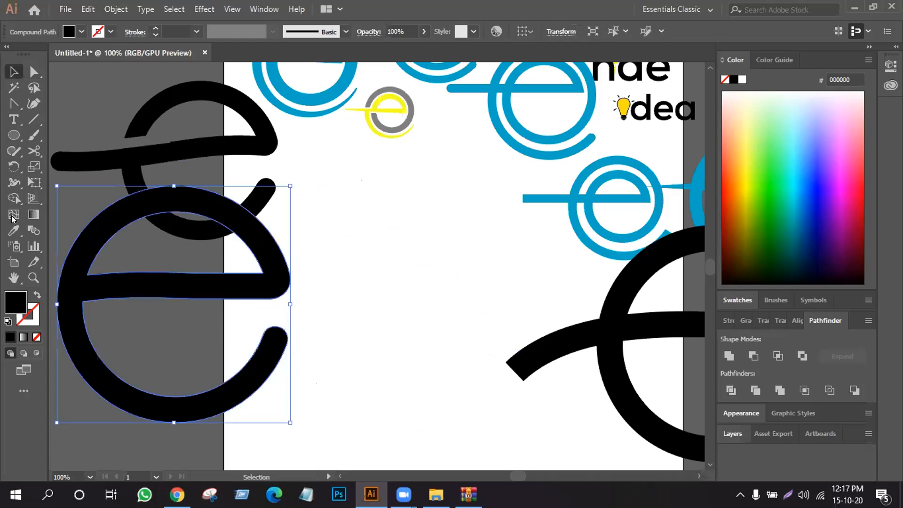
{"action": "left_click", "coordinate": [7, 227]}
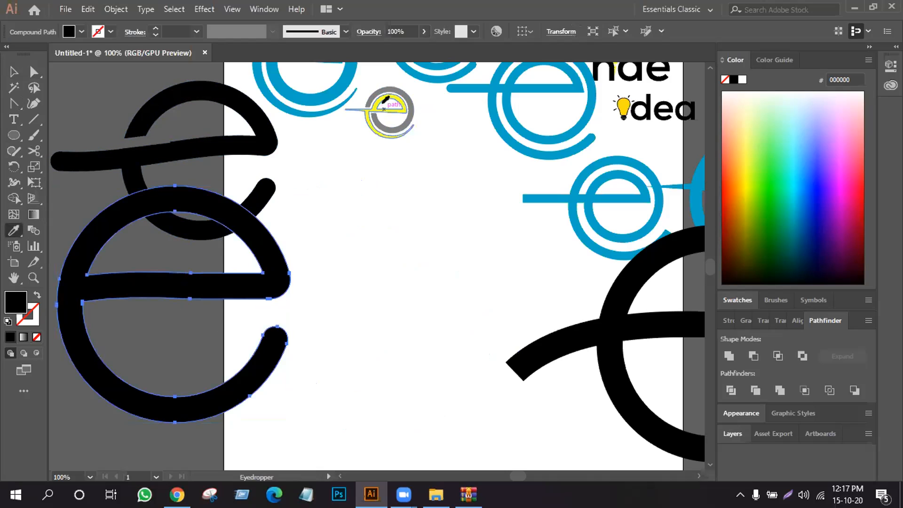
{"action": "left_click", "coordinate": [386, 90]}
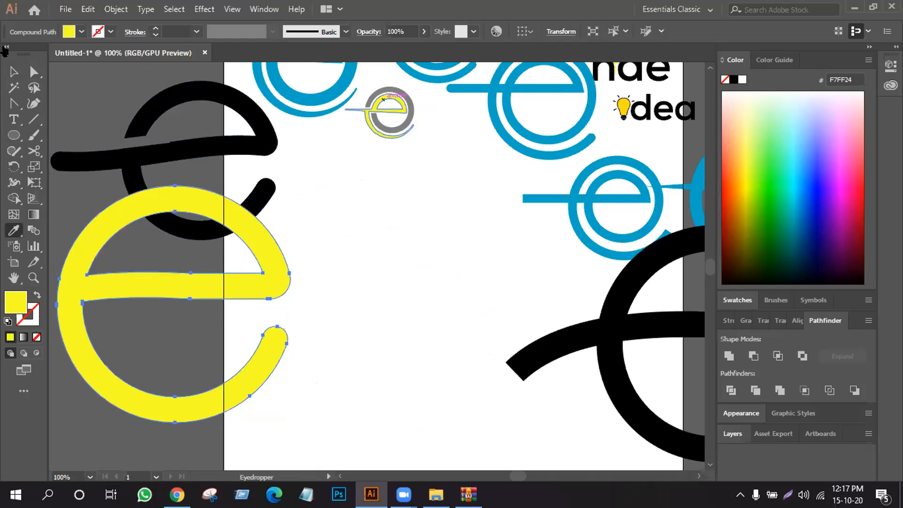
{"action": "key", "text": "v"}
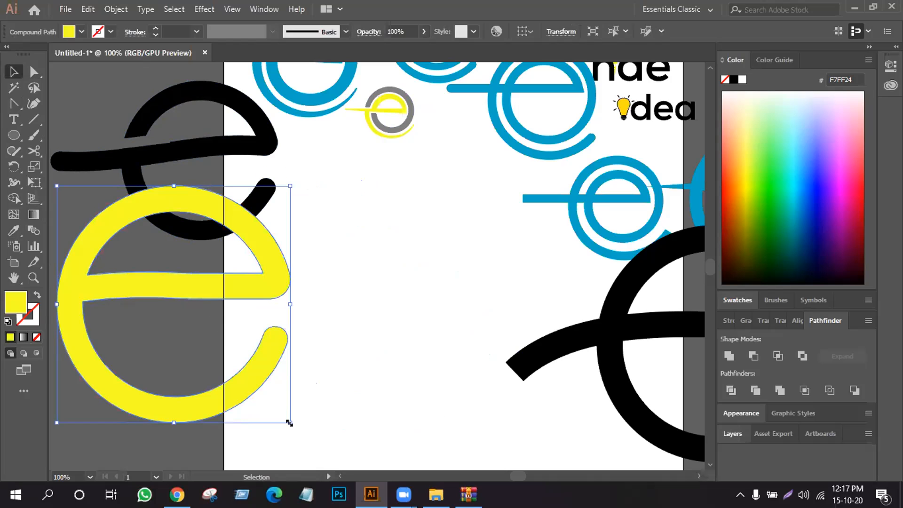
{"action": "mouse_move", "coordinate": [289, 420]}
{"action": "left_mouse_down"}
{"action": "mouse_move", "coordinate": [236, 353]}
{"action": "mouse_move", "coordinate": [215, 346]}
{"action": "mouse_move", "coordinate": [468, 185]}
{"action": "left_mouse_up"}
- Move the tailed black e away from the blue logos and duplicate it, keeping one e on the artboard and a spare on its left
{"action": "left_click_drag", "start_coordinate": [596, 341], "coordinate": [384, 333]}
{"action": "key", "text": "ctrl+z"}
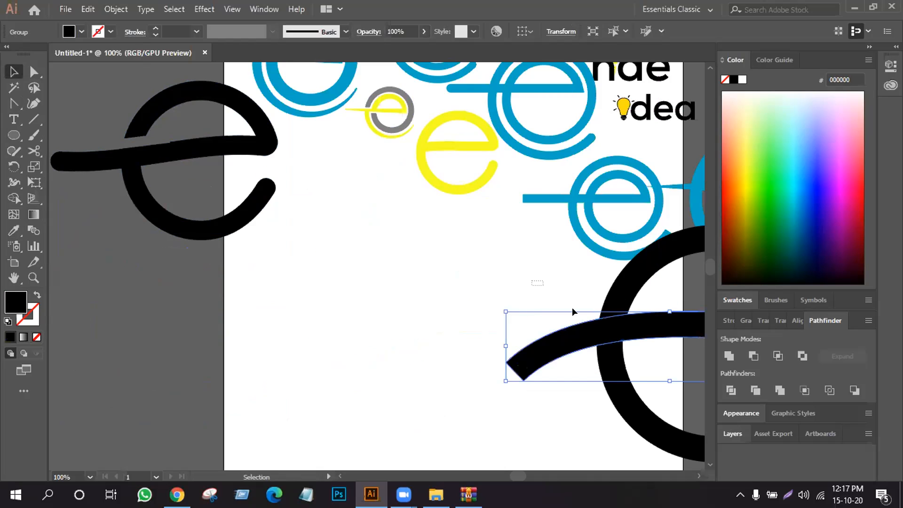
{"action": "left_click", "coordinate": [609, 365], "text": "shift"}
{"action": "left_click_drag", "start_coordinate": [607, 363], "coordinate": [324, 333]}
{"action": "left_click", "coordinate": [269, 334]}
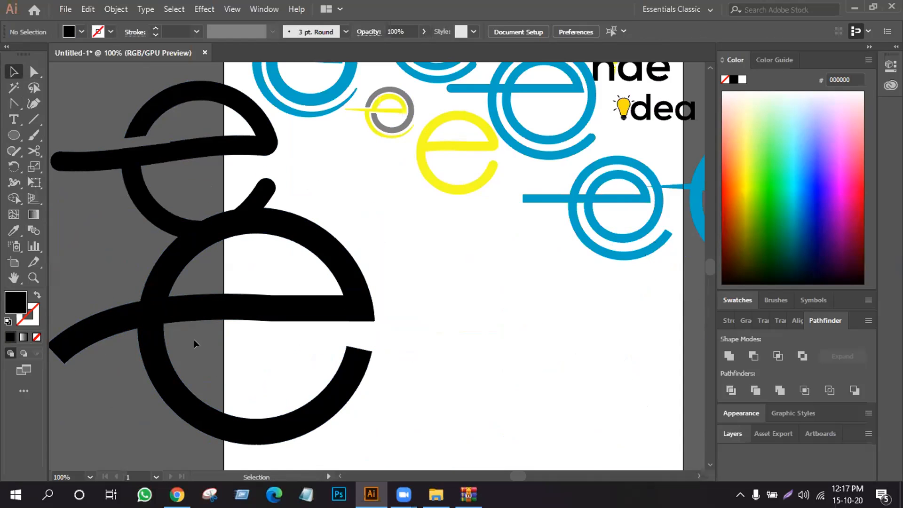
{"action": "left_click_drag", "start_coordinate": [207, 314], "coordinate": [44, 351]}
{"action": "left_click_drag", "start_coordinate": [353, 315], "coordinate": [43, 353]}
{"action": "left_click_drag", "start_coordinate": [320, 316], "coordinate": [80, 211]}
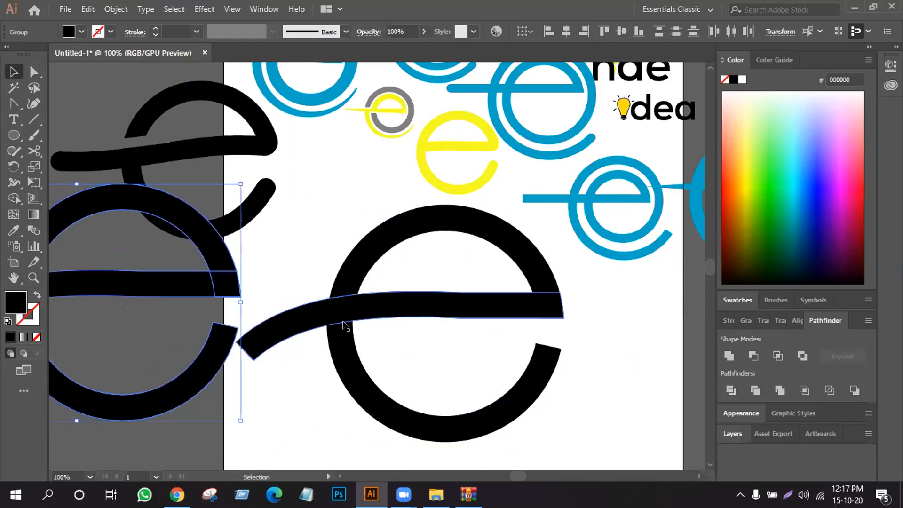
{"action": "left_click", "coordinate": [339, 303]}
{"action": "left_click", "coordinate": [331, 238]}
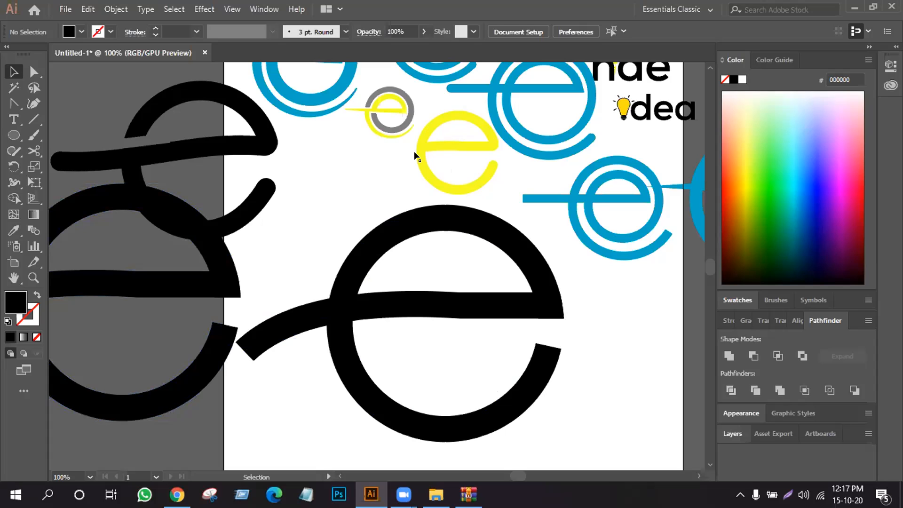
- Copy the crossbar slightly above itself and cut the overlap with the ring's left side out using Shape Builder
{"action": "left_click_drag", "start_coordinate": [311, 217], "coordinate": [560, 403]}
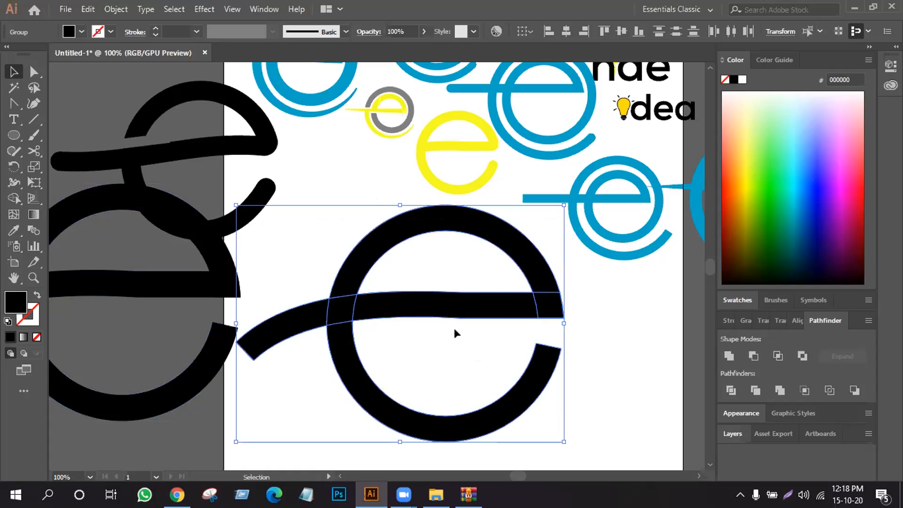
{"action": "left_click", "coordinate": [595, 320]}
{"action": "left_click", "coordinate": [462, 304]}
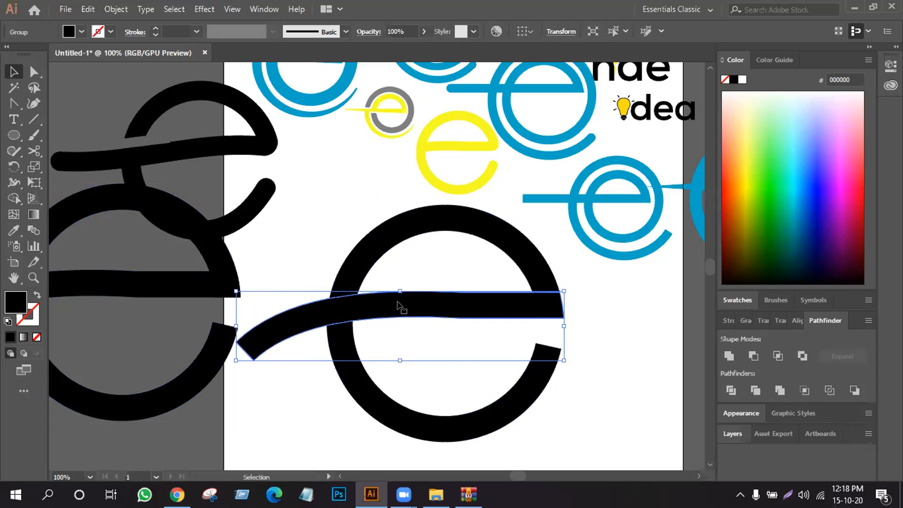
{"action": "left_click_drag", "start_coordinate": [398, 305], "coordinate": [397, 292]}
{"action": "left_click_drag", "start_coordinate": [311, 231], "coordinate": [541, 431]}
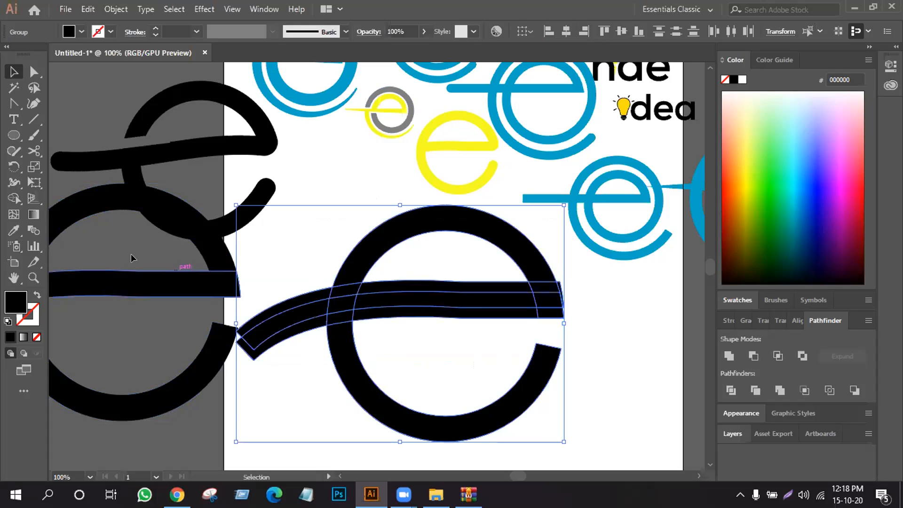
{"action": "left_click", "coordinate": [14, 199]}
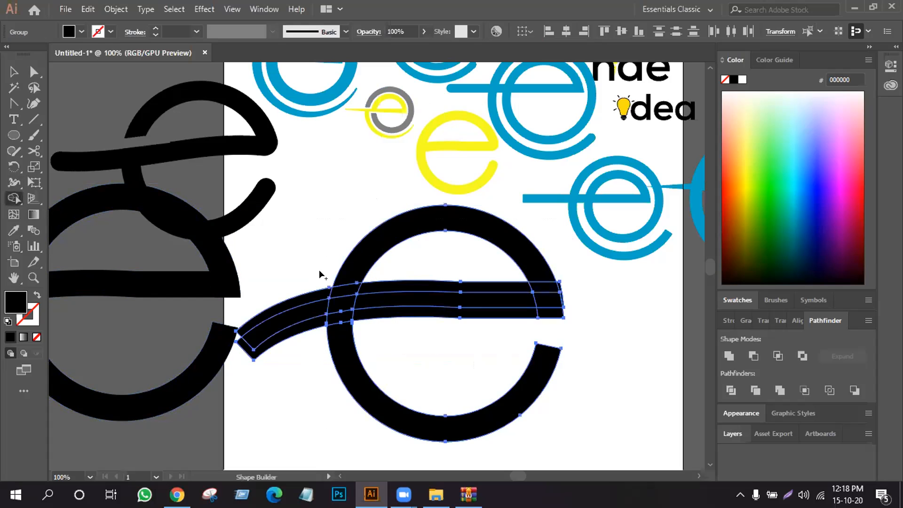
{"action": "left_click", "coordinate": [346, 291], "text": "alt"}
- Delete the offset crossbar copy and unite the ring and crossbar into one shape
{"action": "left_click", "coordinate": [13, 72]}
{"action": "left_click", "coordinate": [322, 206]}
{"action": "left_click", "coordinate": [407, 290]}
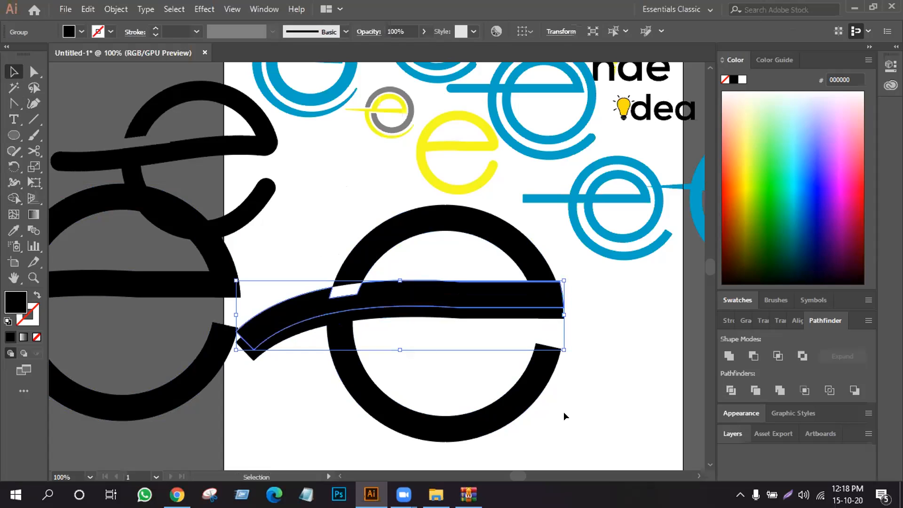
{"action": "left_click", "coordinate": [729, 356]}
{"action": "left_click", "coordinate": [626, 351]}
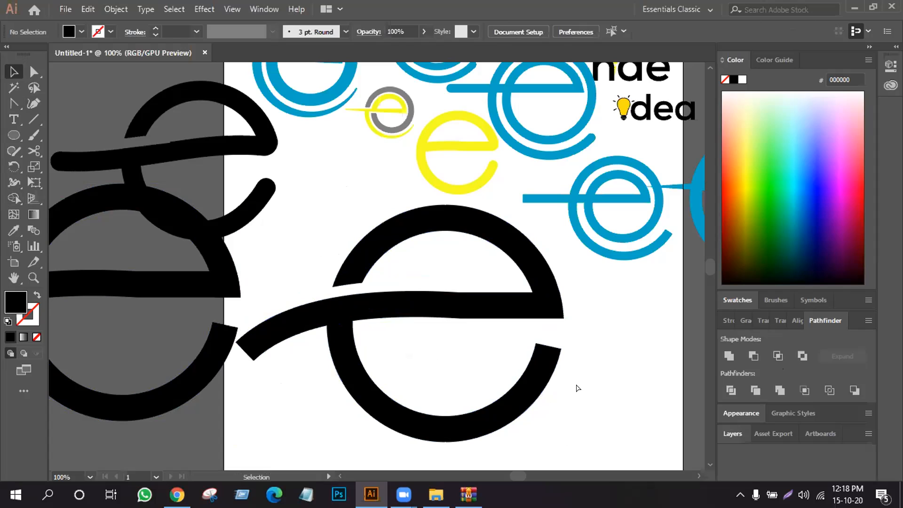
- Round the gapped e's lower end and tail tip, and shrink it into place to the lower left of the yellow e
{"action": "left_click_drag", "start_coordinate": [544, 356], "coordinate": [494, 395]}
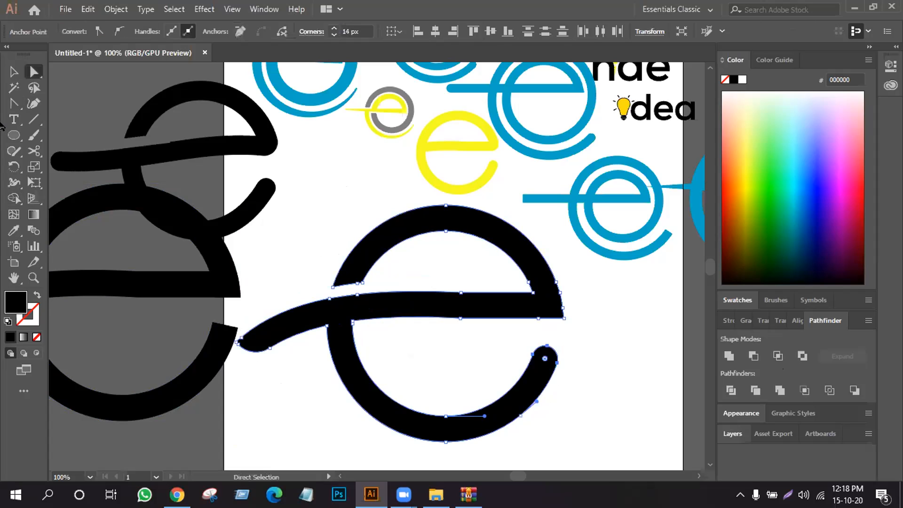
{"action": "left_click", "coordinate": [14, 72]}
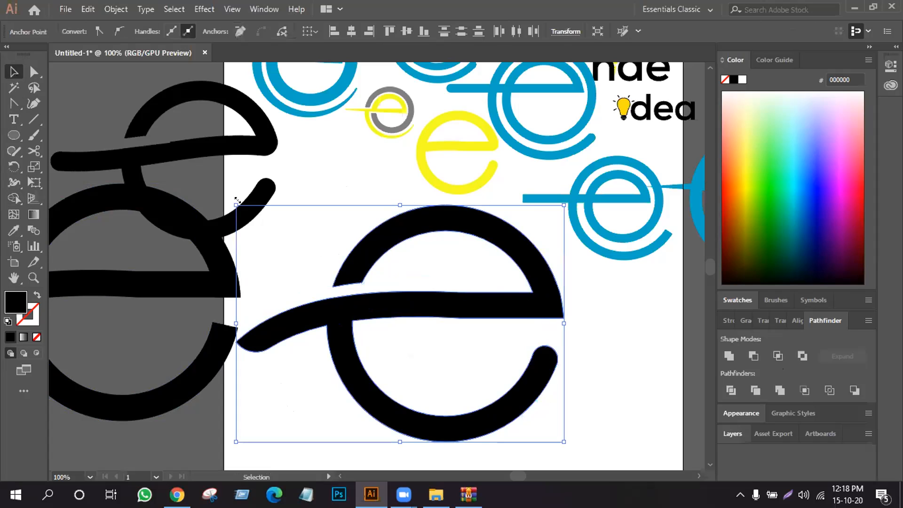
{"action": "left_click_drag", "start_coordinate": [232, 201], "coordinate": [343, 282]}
{"action": "left_click_drag", "start_coordinate": [394, 322], "coordinate": [384, 241]}
{"action": "left_click", "coordinate": [414, 287]}
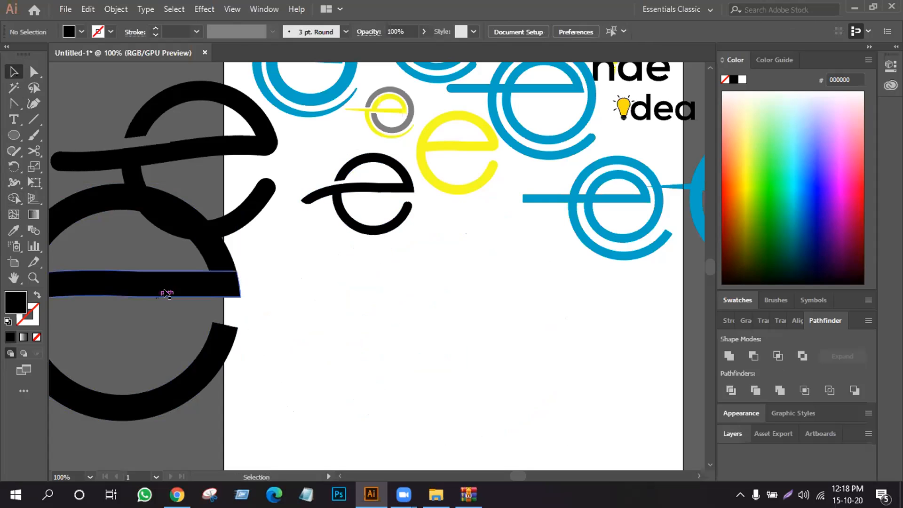
- Move the spare tailed e onto the artboard, then shorten its crossbar tail and round the tail's end
{"action": "left_click_drag", "start_coordinate": [265, 277], "coordinate": [221, 293]}
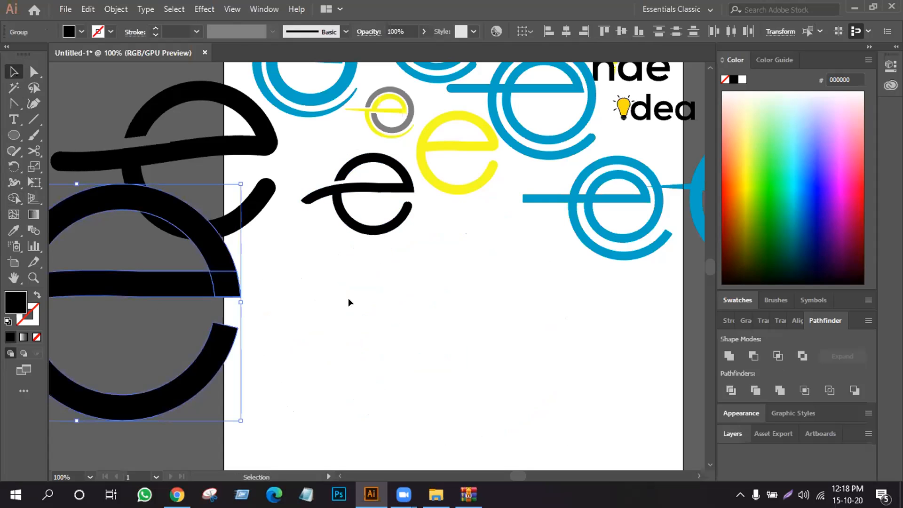
{"action": "left_click_drag", "start_coordinate": [550, 309], "coordinate": [551, 309]}
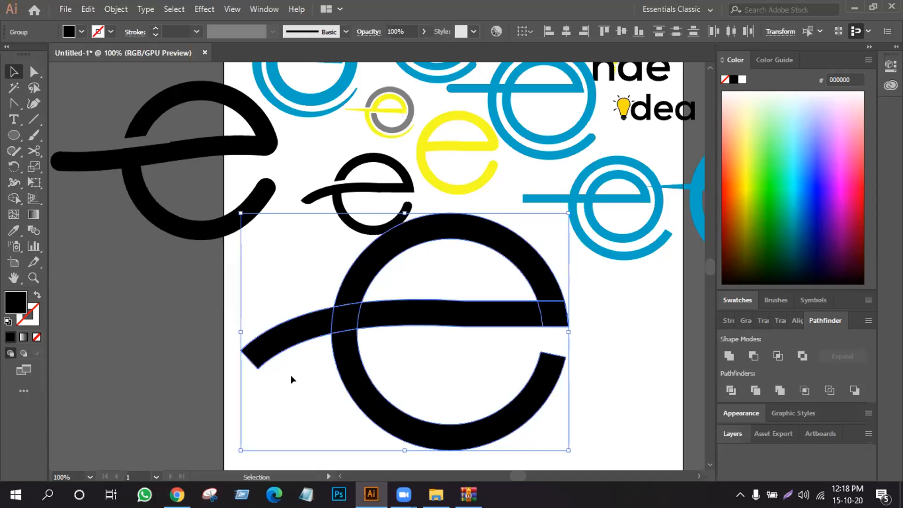
{"action": "left_click", "coordinate": [248, 363]}
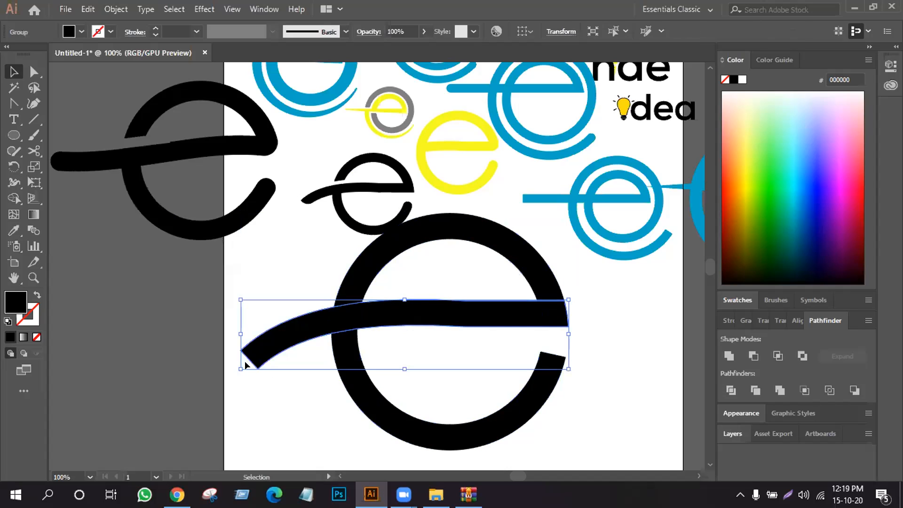
{"action": "left_click", "coordinate": [33, 71]}
{"action": "left_click", "coordinate": [240, 356]}
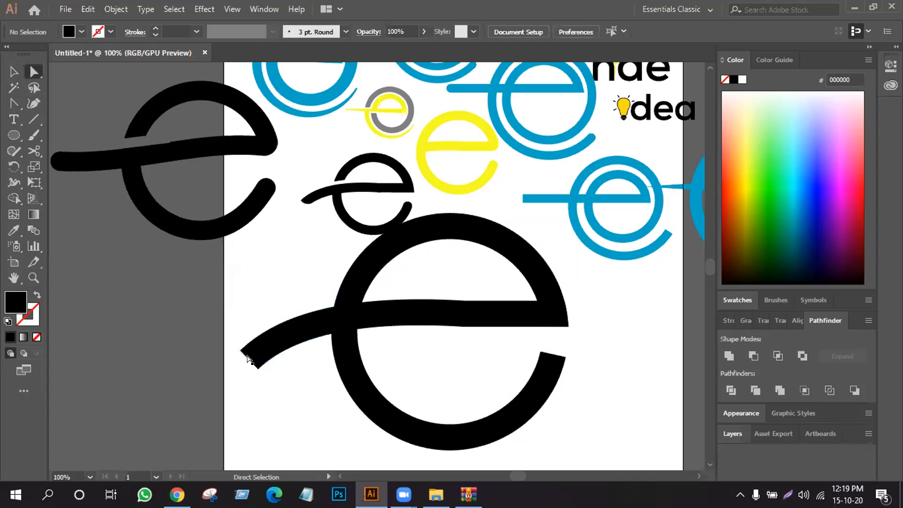
{"action": "left_click_drag", "start_coordinate": [257, 352], "coordinate": [275, 332]}
{"action": "left_click", "coordinate": [279, 408]}
{"action": "left_click_drag", "start_coordinate": [278, 365], "coordinate": [273, 343]}
{"action": "left_click", "coordinate": [266, 365]}
{"action": "left_click", "coordinate": [288, 389]}
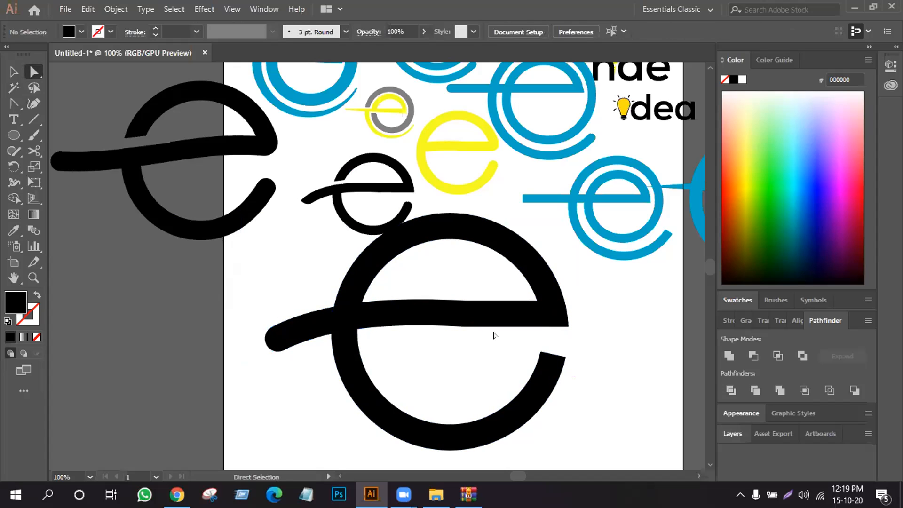
- Round the open lower end of the large tailed e and unite its ring and crossbar into one shape
{"action": "left_click_drag", "start_coordinate": [513, 338], "coordinate": [530, 390]}
{"action": "left_click", "coordinate": [169, 282]}
{"action": "left_click", "coordinate": [13, 71]}
{"action": "left_click_drag", "start_coordinate": [238, 298], "coordinate": [581, 422]}
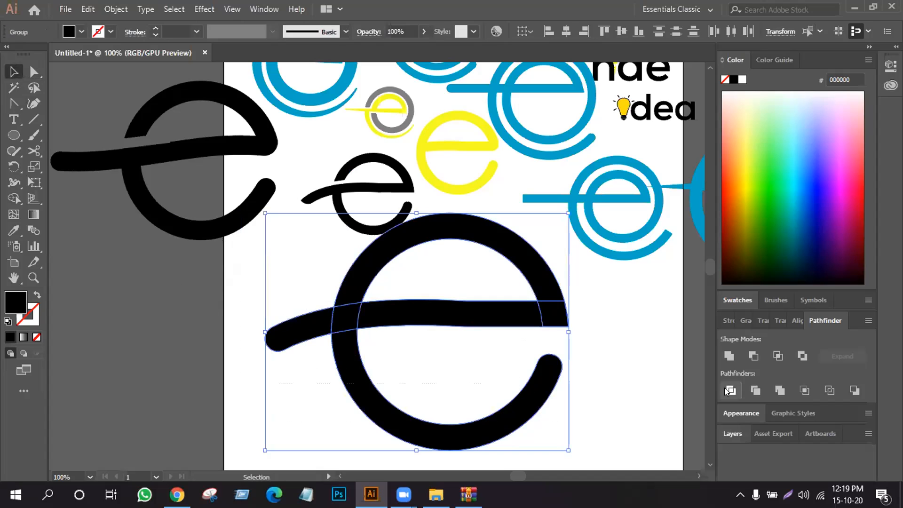
{"action": "left_click", "coordinate": [724, 355]}
{"action": "left_click", "coordinate": [619, 323]}
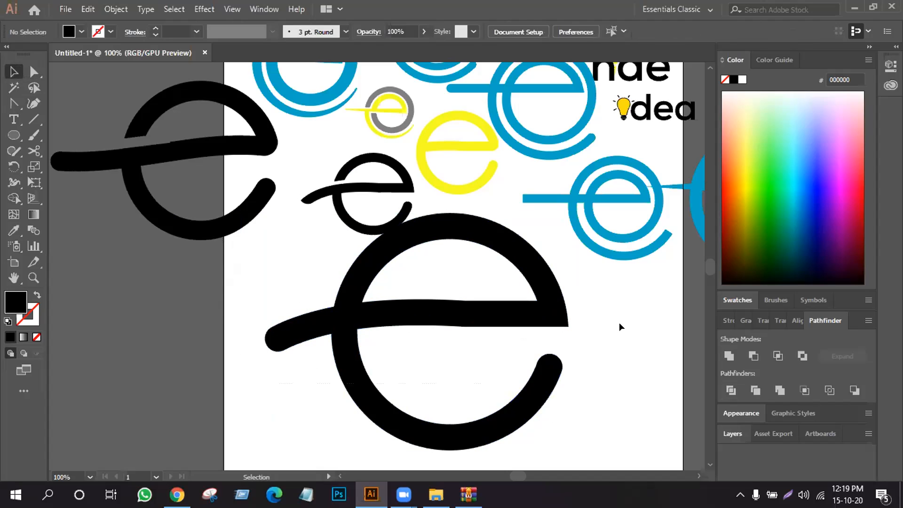
- Shrink the united tailed e to logo size in the empty area below the other e variants
{"action": "left_click", "coordinate": [365, 312]}
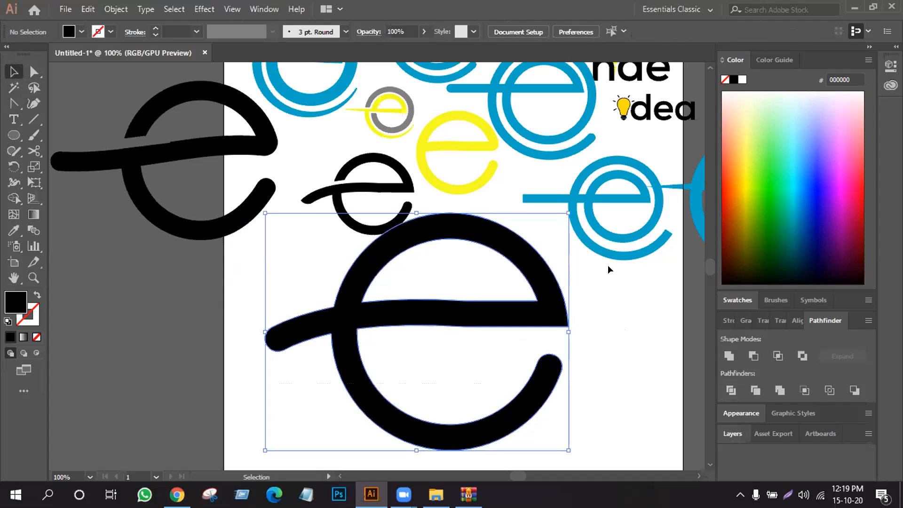
{"action": "left_click_drag", "start_coordinate": [564, 211], "coordinate": [524, 311]}
{"action": "key", "text": "a"}
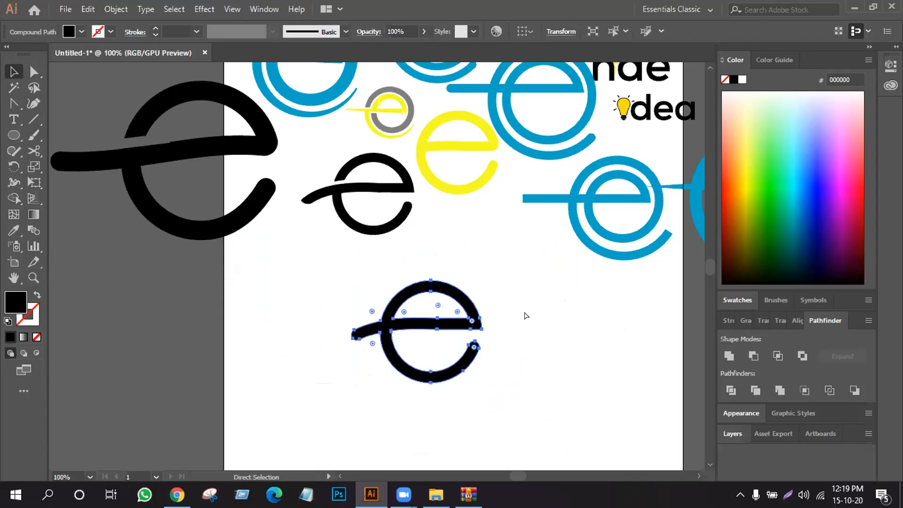
{"action": "key", "text": "ctrl+="}
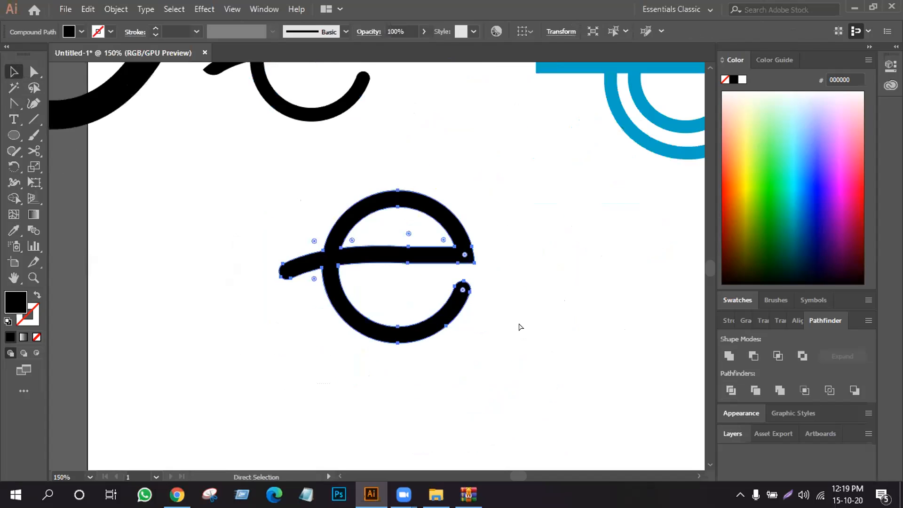
{"action": "key", "text": "ctrl+minus"}
{"action": "key", "text": "ctrl+minus"}
{"action": "key", "text": "v"}
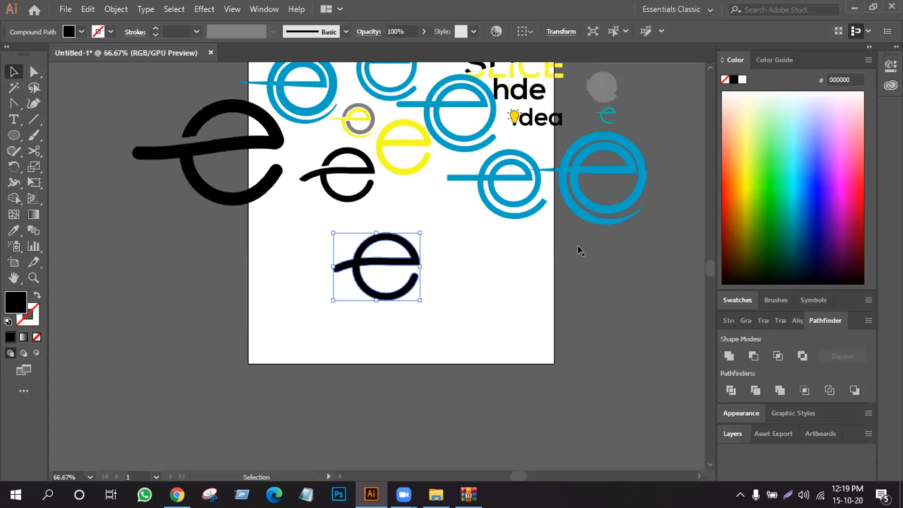
- Try to move the SLICE, hde and idea lettering off the artboard to the upper right, and undo the move
{"action": "left_click_drag", "start_coordinate": [522, 126], "coordinate": [567, 222]}
{"action": "left_click_drag", "start_coordinate": [624, 239], "coordinate": [627, 232]}
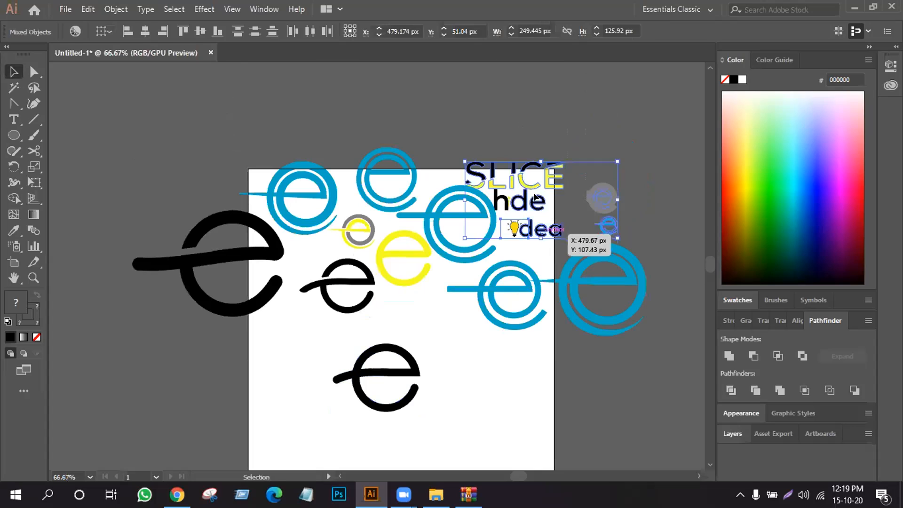
{"action": "key", "text": "ctrl+z"}
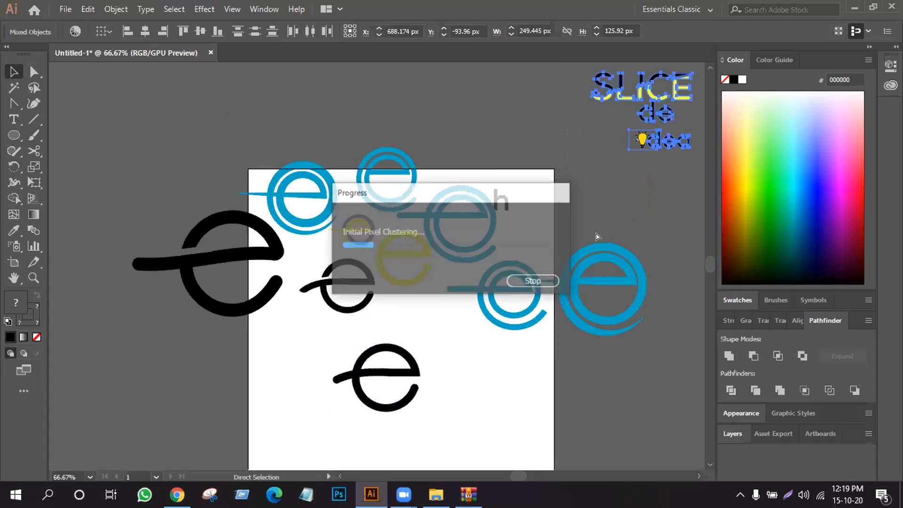
{"action": "key", "text": "ctrl+shift+z"}
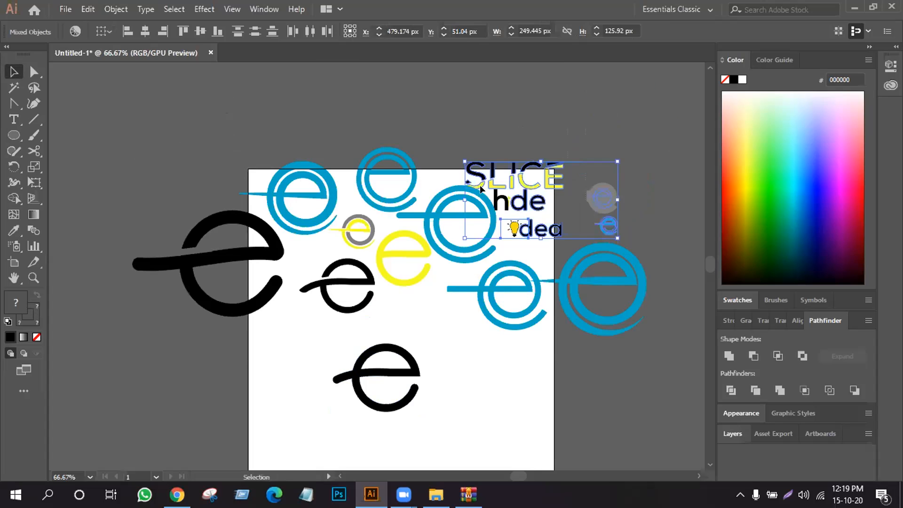
- Select only the SLICE, hde and idea lettering and move it off the artboard to the upper right
{"action": "left_click", "coordinate": [575, 128]}
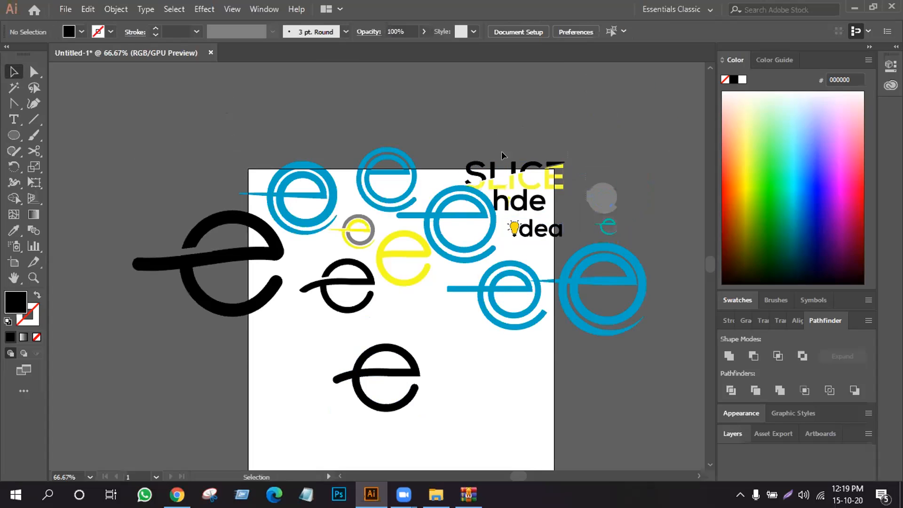
{"action": "left_click", "coordinate": [536, 207]}
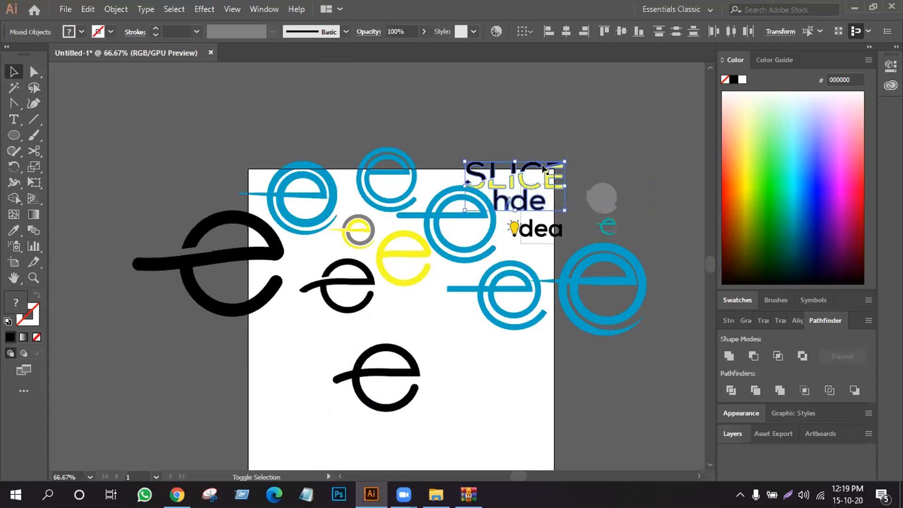
{"action": "left_click_drag", "start_coordinate": [523, 254], "coordinate": [500, 171]}
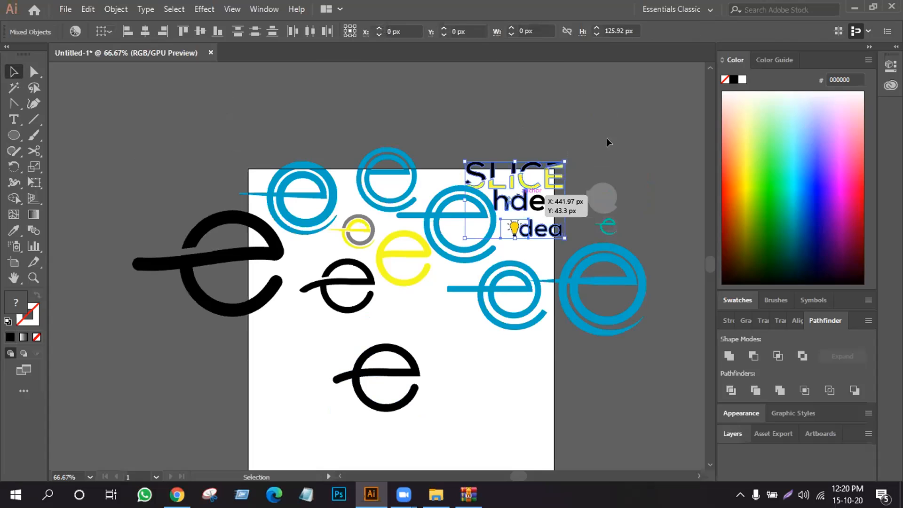
{"action": "left_click_drag", "start_coordinate": [525, 196], "coordinate": [615, 120]}
{"action": "left_click_drag", "start_coordinate": [534, 207], "coordinate": [625, 131]}
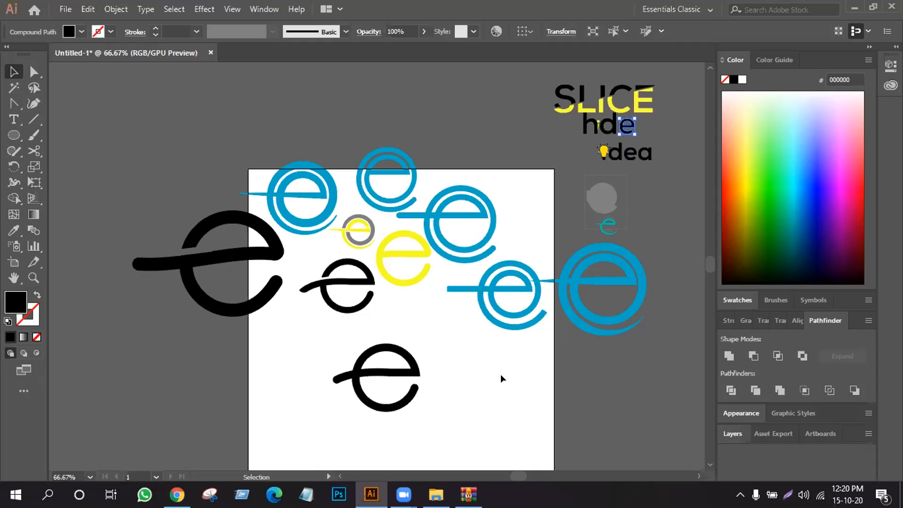
- Move the large tapered blue e onto the lower right of the artboard and expand its appearance
{"action": "left_click_drag", "start_coordinate": [632, 245], "coordinate": [534, 344]}
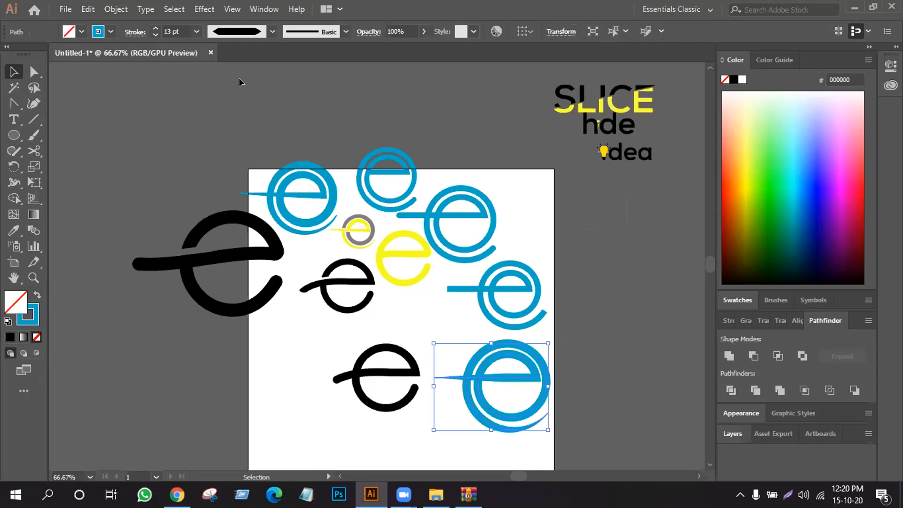
{"action": "left_click", "coordinate": [116, 9]}
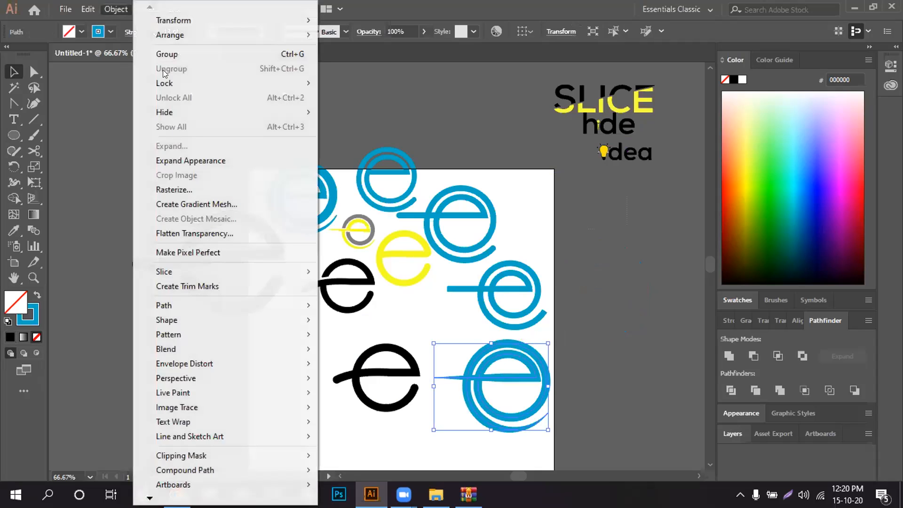
{"action": "left_click", "coordinate": [586, 352]}
- Expand the stroke of the square-ended blue e above it into a filled shape
{"action": "left_click", "coordinate": [490, 300]}
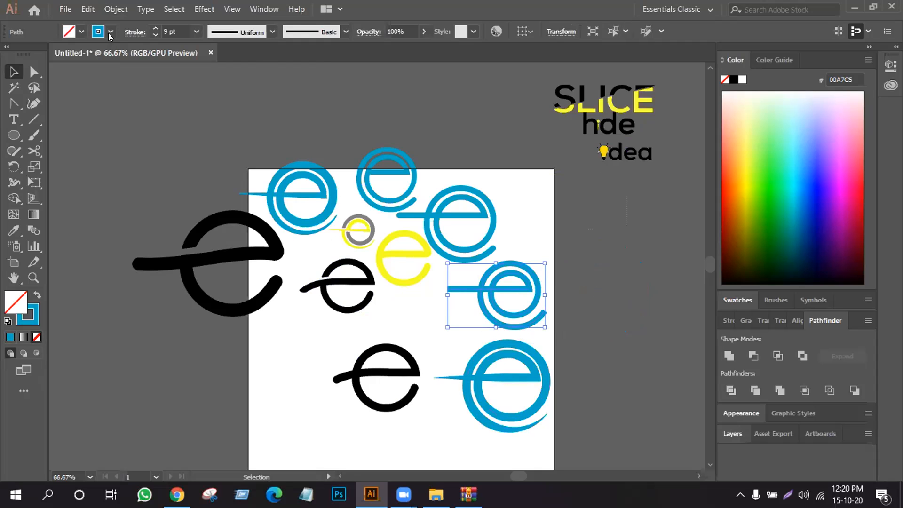
{"action": "left_click", "coordinate": [116, 9]}
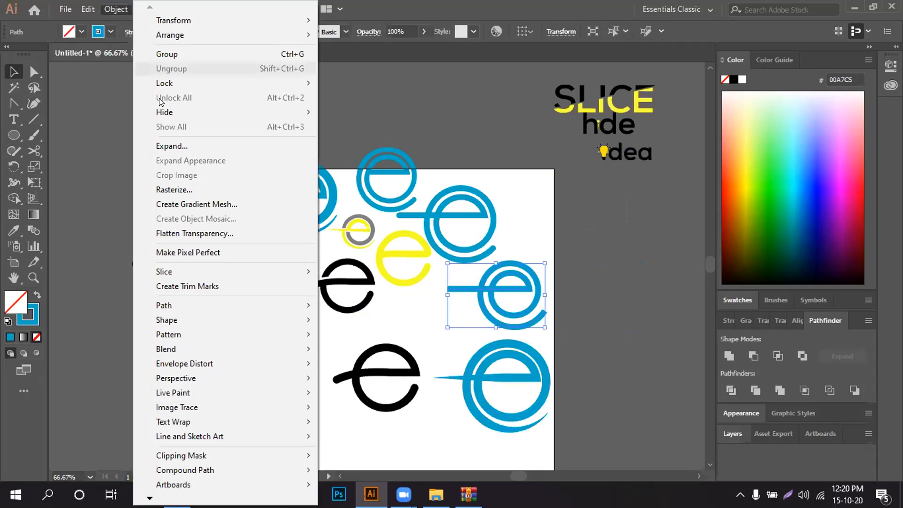
{"action": "left_click", "coordinate": [162, 146]}
{"action": "left_click", "coordinate": [429, 319]}
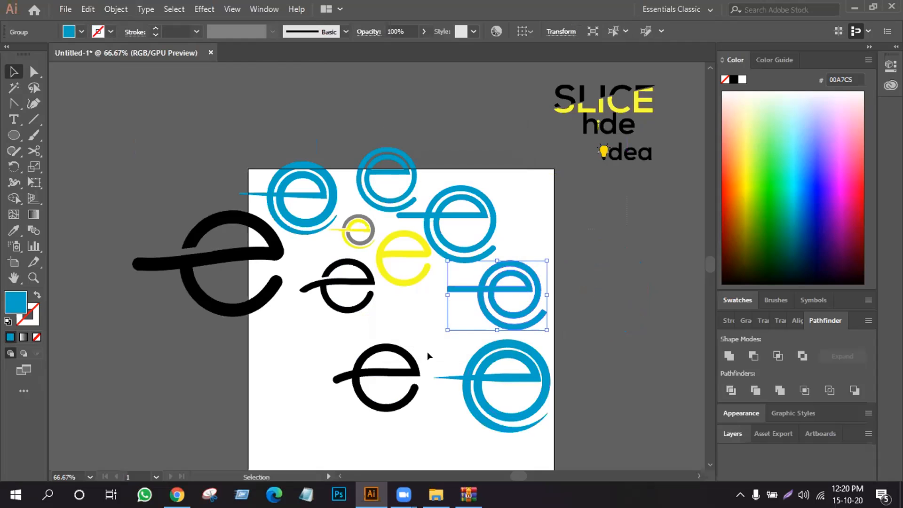
- Delete the oversized black e that overlaps the left edge of the artboard
{"action": "left_click", "coordinate": [265, 360]}
{"action": "left_click_drag", "start_coordinate": [278, 274], "coordinate": [308, 353]}
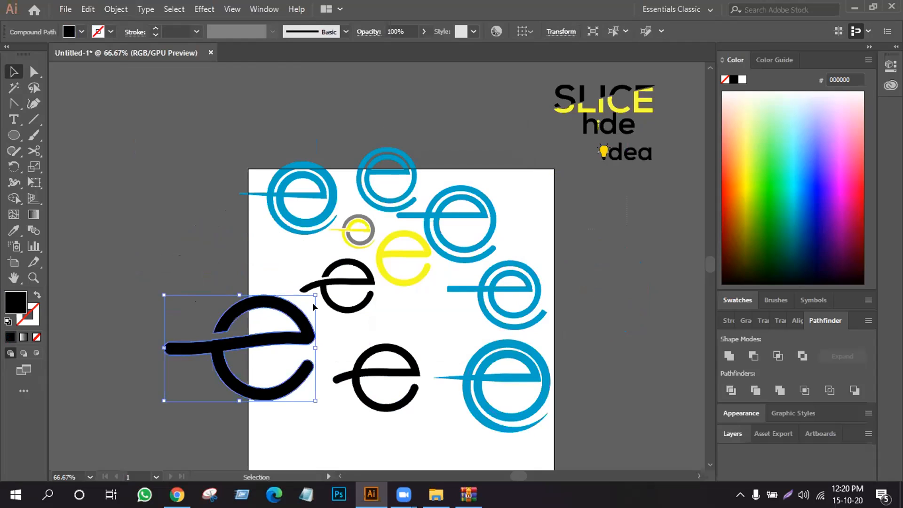
{"action": "key", "text": "Delete"}
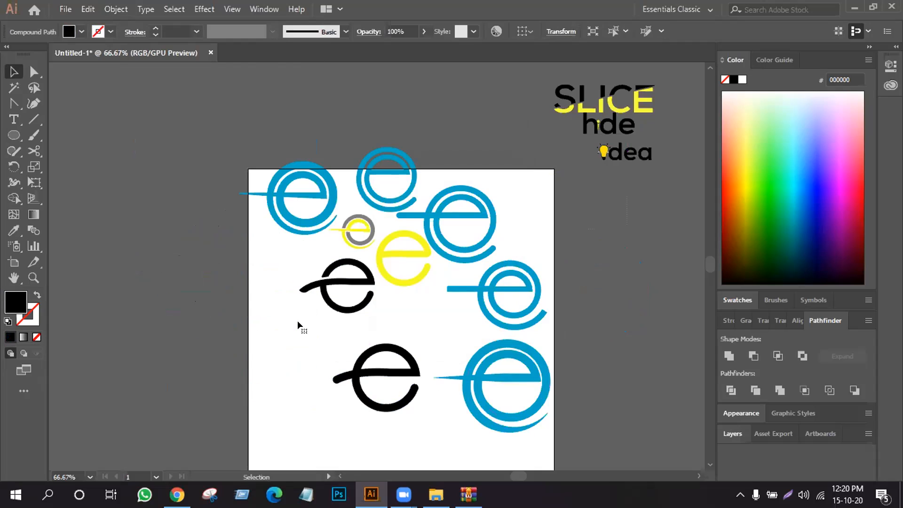
- Shift both black e logos, the yellow e and the large tapered blue e to the left to spread them across the artboard
{"action": "left_click_drag", "start_coordinate": [372, 281], "coordinate": [332, 284]}
{"action": "left_click_drag", "start_coordinate": [393, 258], "coordinate": [373, 286]}
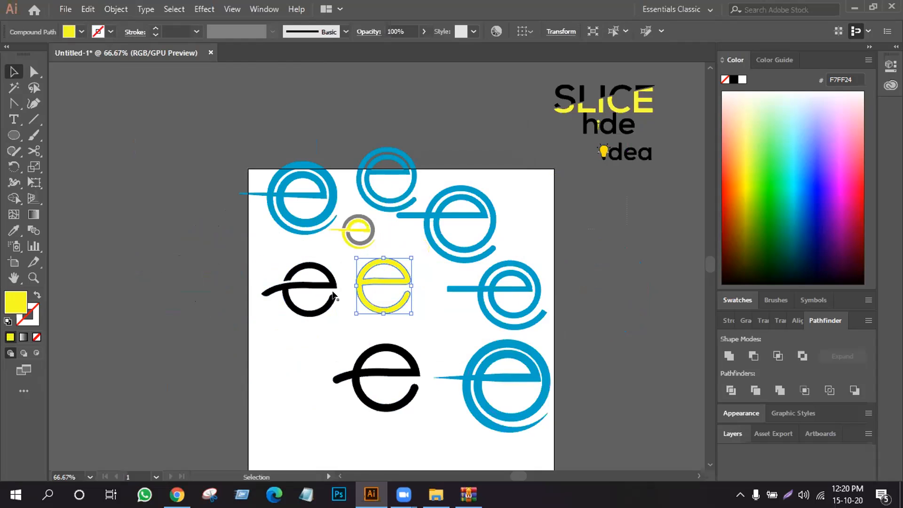
{"action": "left_click_drag", "start_coordinate": [392, 354], "coordinate": [364, 340]}
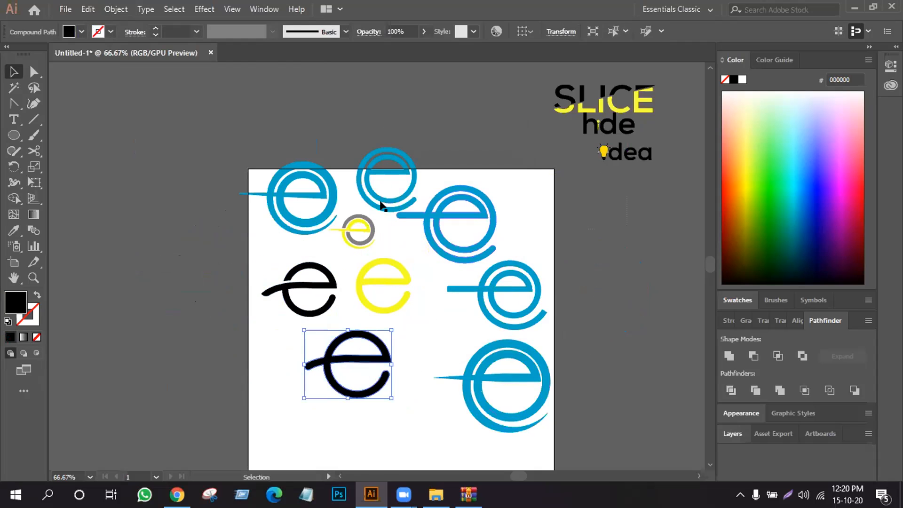
{"action": "left_click_drag", "start_coordinate": [490, 354], "coordinate": [450, 382]}
- Move the square-ended blue e left and the two round-ended blue e logos down and right within the artboard
{"action": "scroll", "coordinate": [450, 383], "scroll_direction": "down", "scroll_amount": 3}
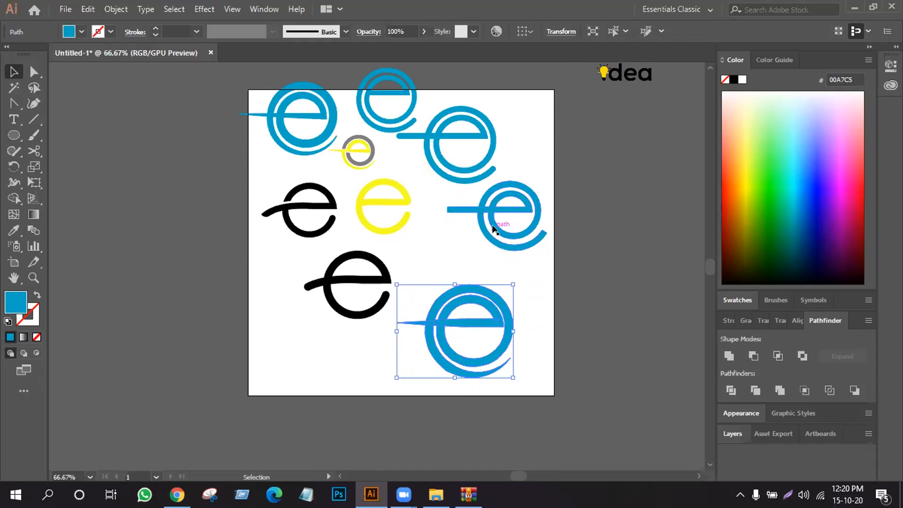
{"action": "left_click", "coordinate": [501, 218]}
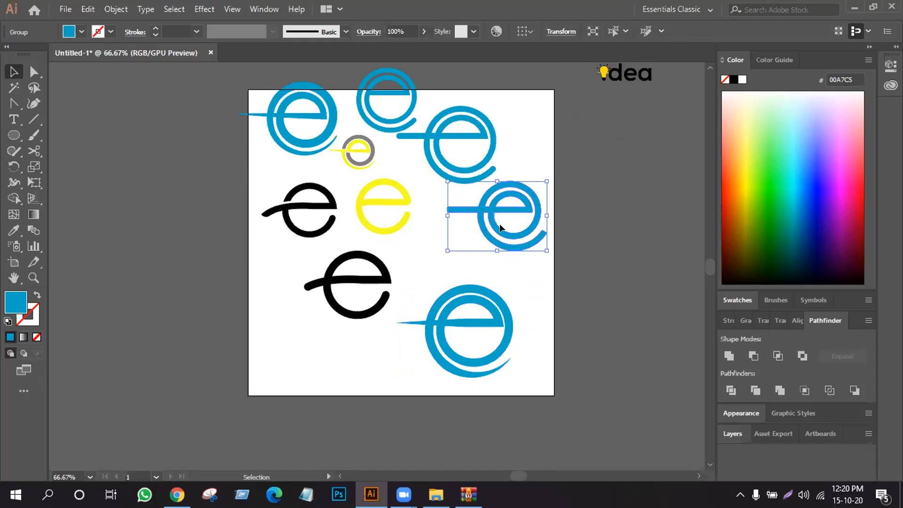
{"action": "left_click_drag", "start_coordinate": [484, 233], "coordinate": [428, 252]}
{"action": "left_click_drag", "start_coordinate": [442, 146], "coordinate": [503, 170]}
{"action": "left_click_drag", "start_coordinate": [382, 135], "coordinate": [443, 176]}
- Enlarge the small grey-and-yellow e and move the tapered blue e in the artboard's upper left corner slightly down and left
{"action": "left_click", "coordinate": [366, 153]}
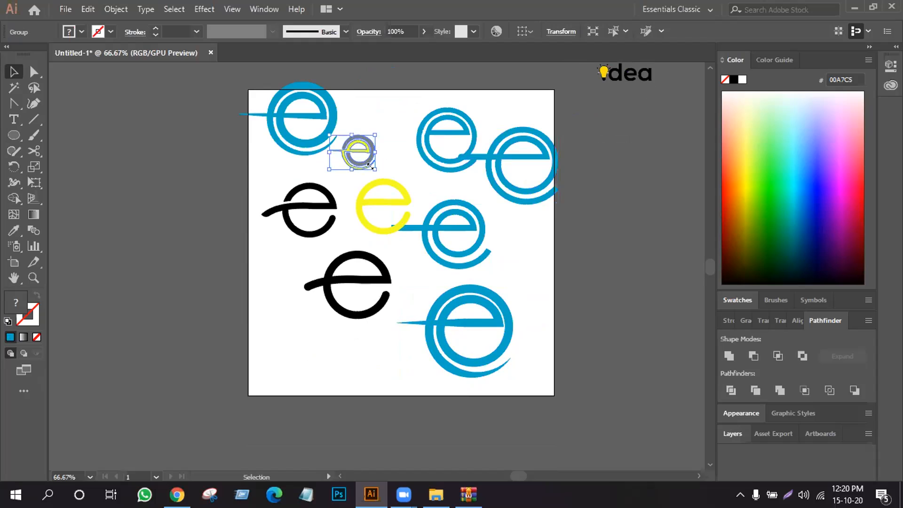
{"action": "left_click_drag", "start_coordinate": [370, 166], "coordinate": [388, 141]}
{"action": "left_click_drag", "start_coordinate": [305, 155], "coordinate": [296, 165]}
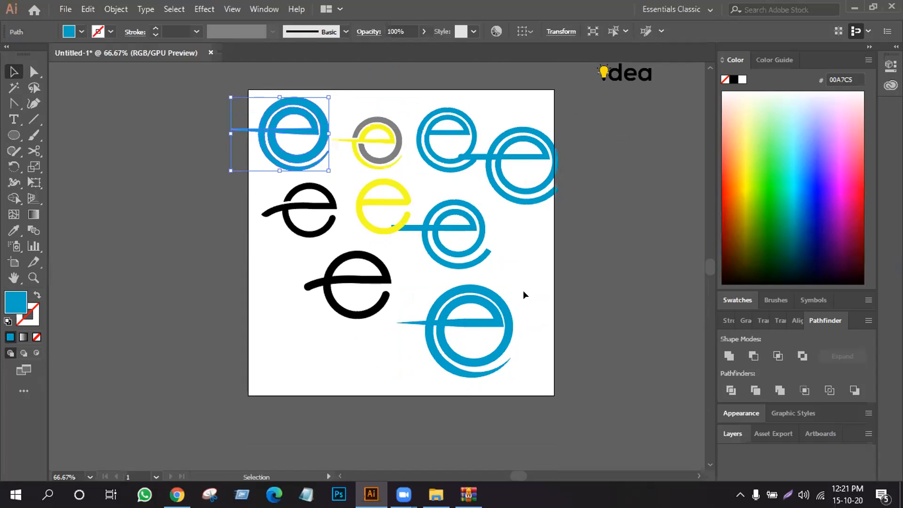
{"action": "key", "text": "ctrl+plus"}
{"action": "left_click", "coordinate": [14, 276]}
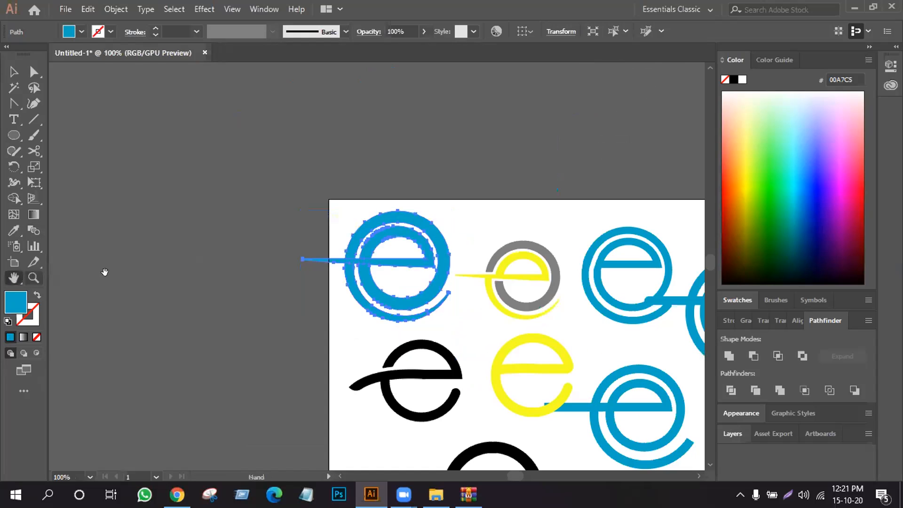
{"action": "left_click_drag", "start_coordinate": [504, 324], "coordinate": [284, 223]}
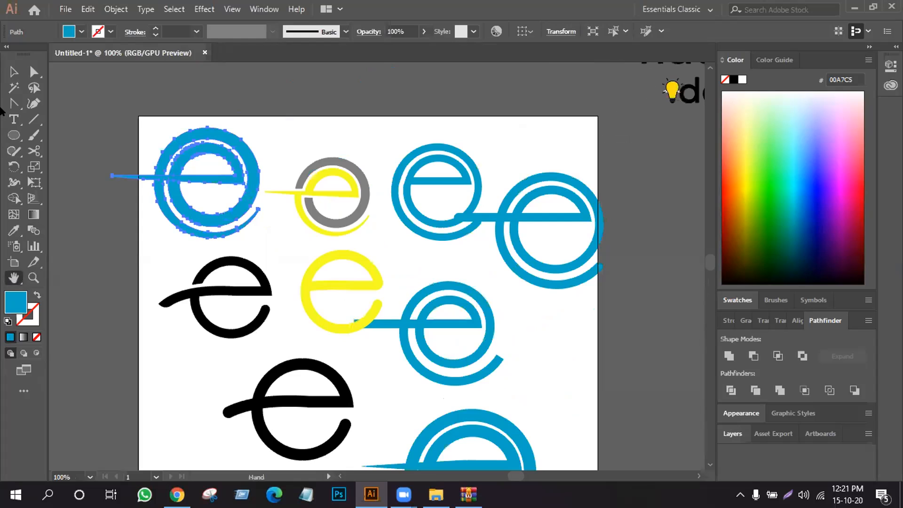
{"action": "left_click", "coordinate": [10, 74]}
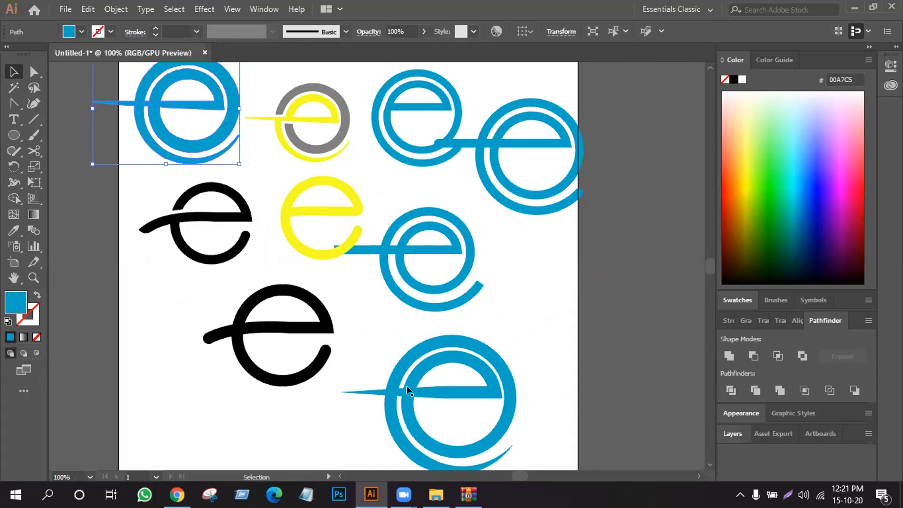
{"action": "left_click", "coordinate": [399, 391]}
{"action": "right_click", "coordinate": [403, 387]}
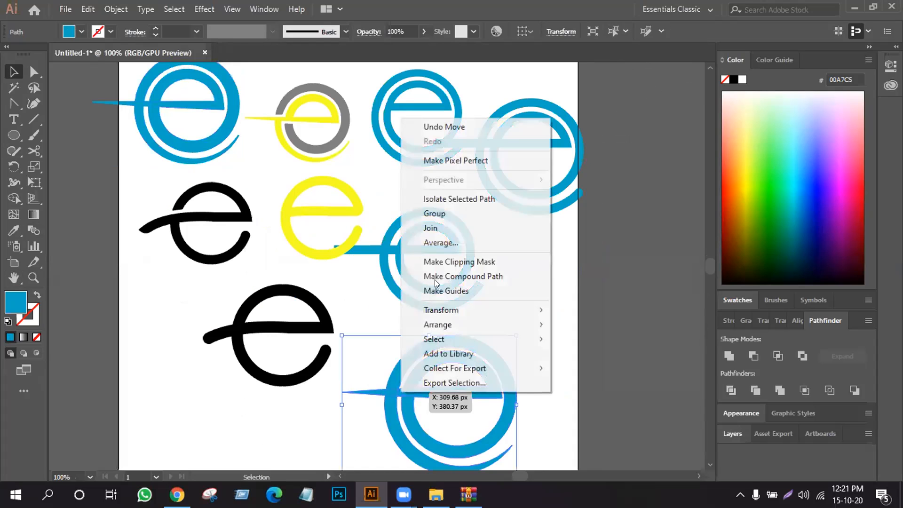
{"action": "left_click", "coordinate": [618, 407]}
{"action": "left_click", "coordinate": [625, 424]}
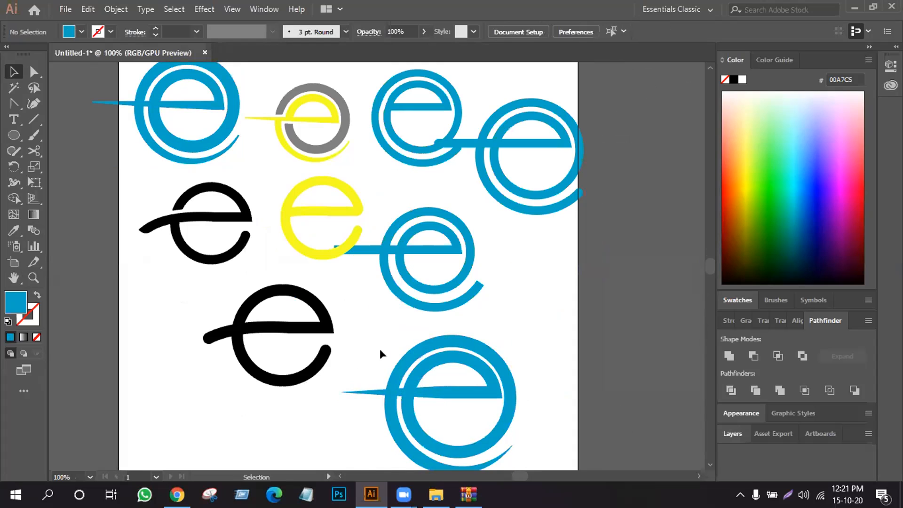
- Divide the large tapered blue e with Pathfinder and ungroup the resulting pieces
{"action": "left_click", "coordinate": [518, 418]}
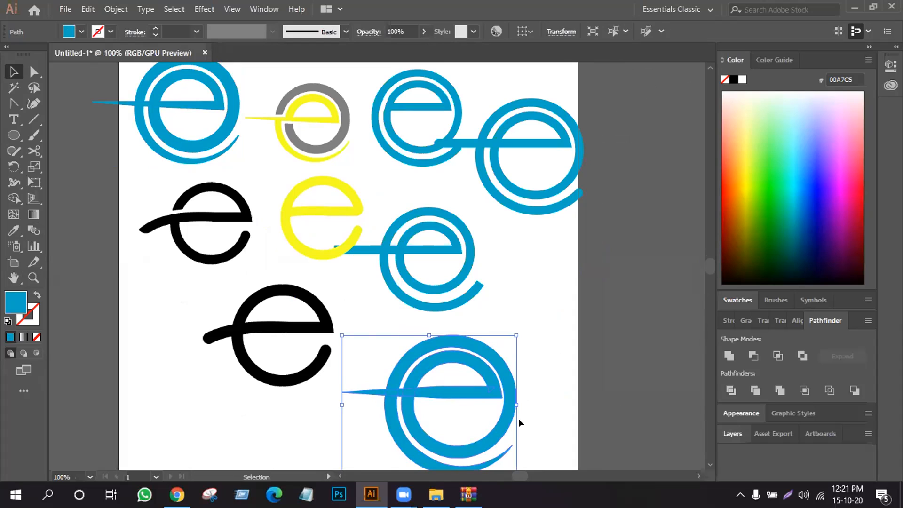
{"action": "left_click", "coordinate": [731, 390]}
{"action": "left_click", "coordinate": [536, 380]}
{"action": "right_click", "coordinate": [518, 355]}
{"action": "key", "text": "Escape"}
{"action": "left_click", "coordinate": [489, 393]}
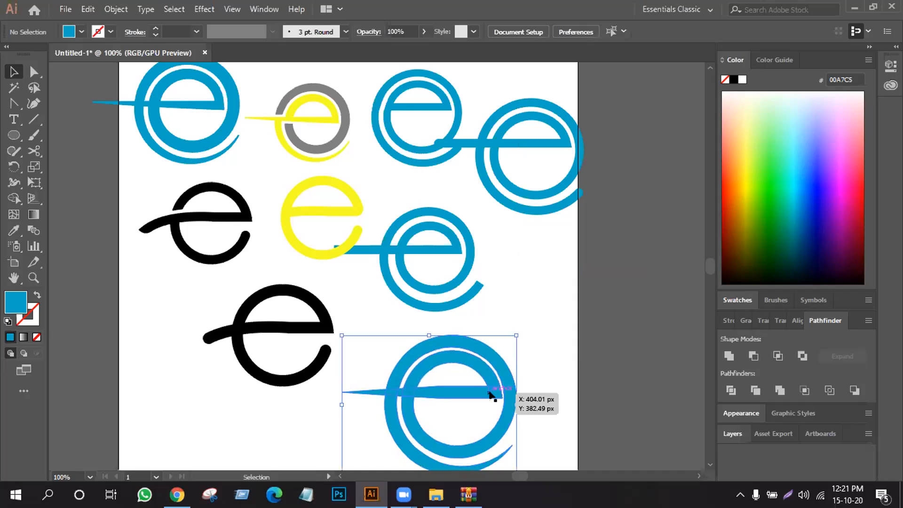
{"action": "right_click", "coordinate": [490, 392]}
{"action": "left_click", "coordinate": [524, 291]}
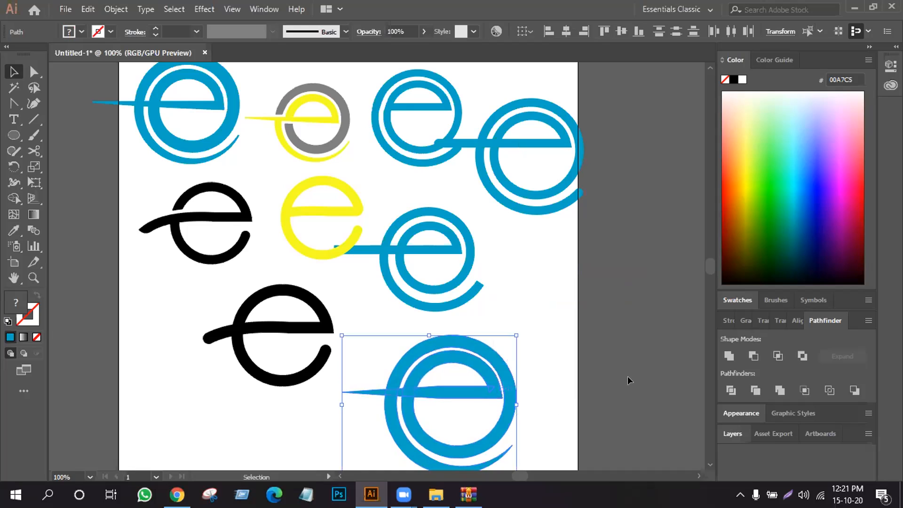
{"action": "left_click", "coordinate": [372, 406]}
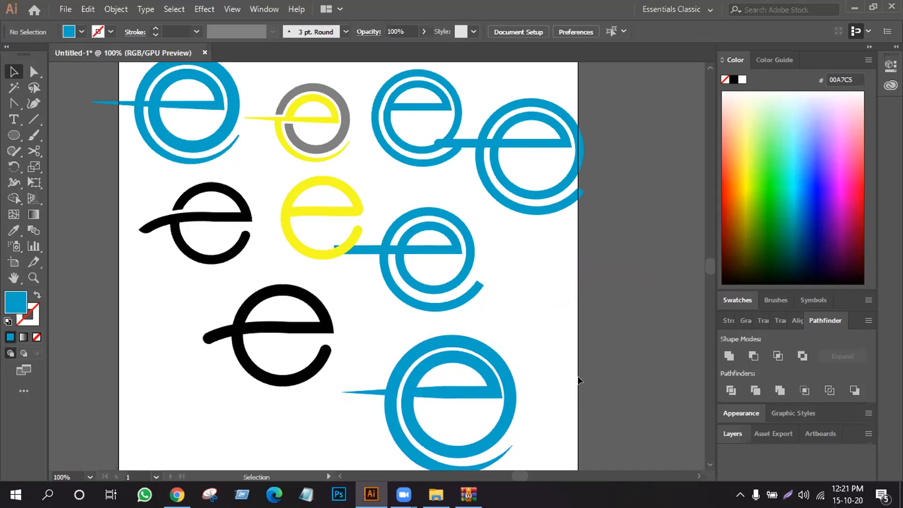
- Group all pieces of the divided tapered e and scale the group down slightly around its centre
{"action": "left_click", "coordinate": [512, 417]}
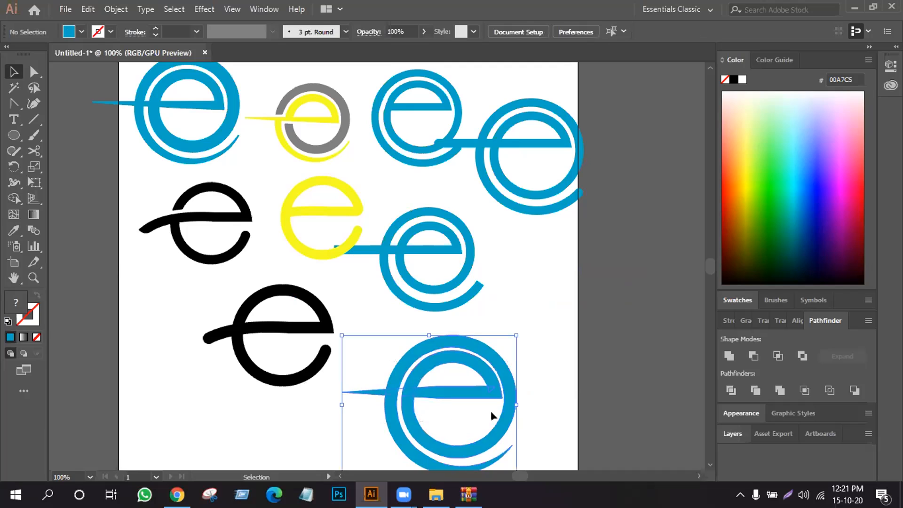
{"action": "right_click", "coordinate": [452, 400]}
{"action": "left_click", "coordinate": [528, 223]}
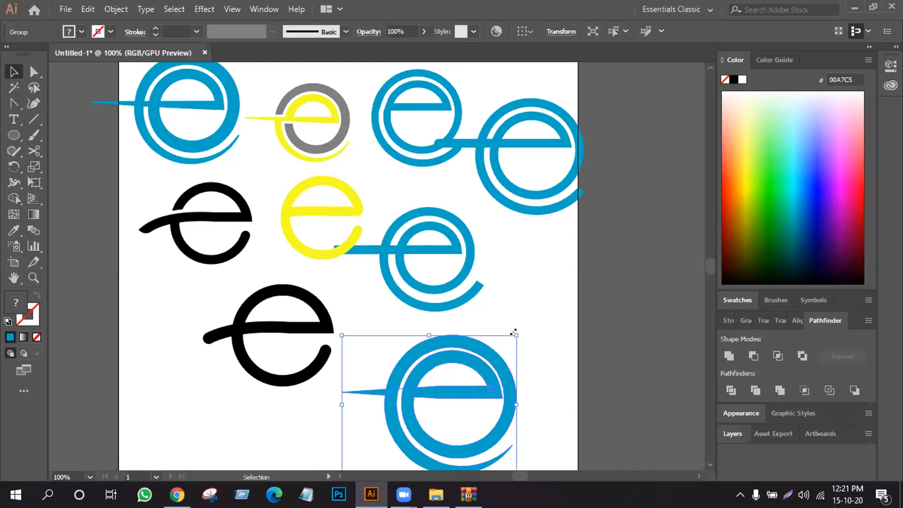
{"action": "left_click_drag", "start_coordinate": [513, 333], "coordinate": [503, 345]}
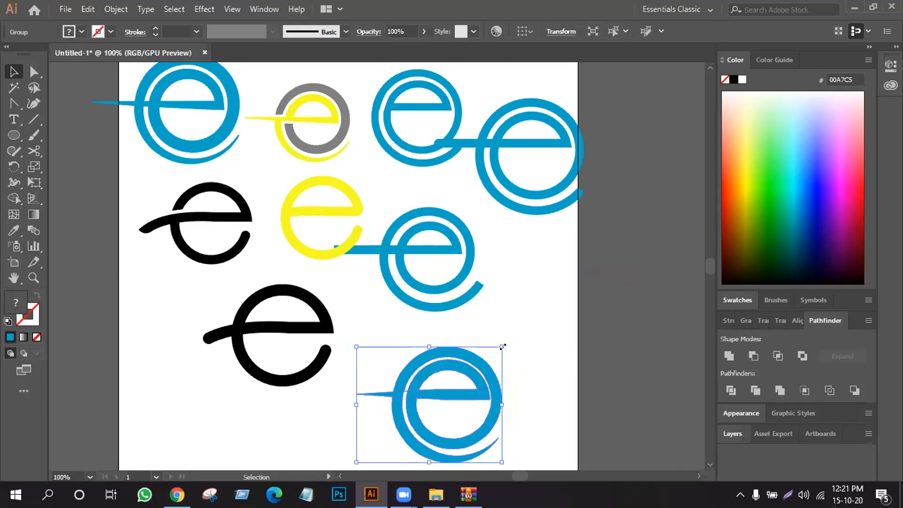
- Move the long-tailed round-ended blue e to the artboard's lower left and the larger black e to the upper right area
{"action": "scroll", "coordinate": [497, 356], "scroll_direction": "up", "scroll_amount": 2}
{"action": "scroll", "coordinate": [497, 356], "scroll_direction": "down", "scroll_amount": 3}
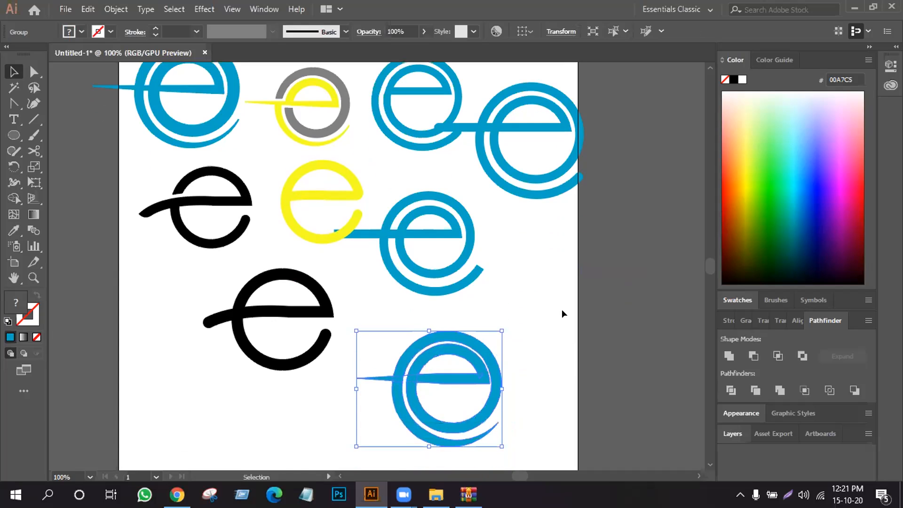
{"action": "left_click_drag", "start_coordinate": [522, 163], "coordinate": [192, 419]}
{"action": "left_click_drag", "start_coordinate": [301, 360], "coordinate": [523, 208]}
- Line up the square-ended and tapered blue e logos beside the round-ended one in an evenly spaced row low on the artboard
{"action": "left_click_drag", "start_coordinate": [427, 281], "coordinate": [335, 362]}
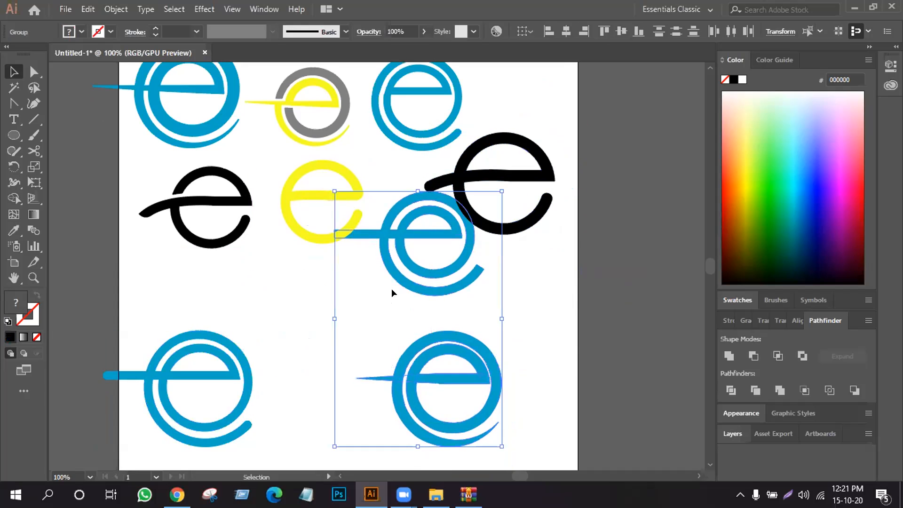
{"action": "left_click", "coordinate": [524, 311]}
{"action": "left_click_drag", "start_coordinate": [472, 279], "coordinate": [479, 374]}
{"action": "left_click_drag", "start_coordinate": [353, 399], "coordinate": [360, 303]}
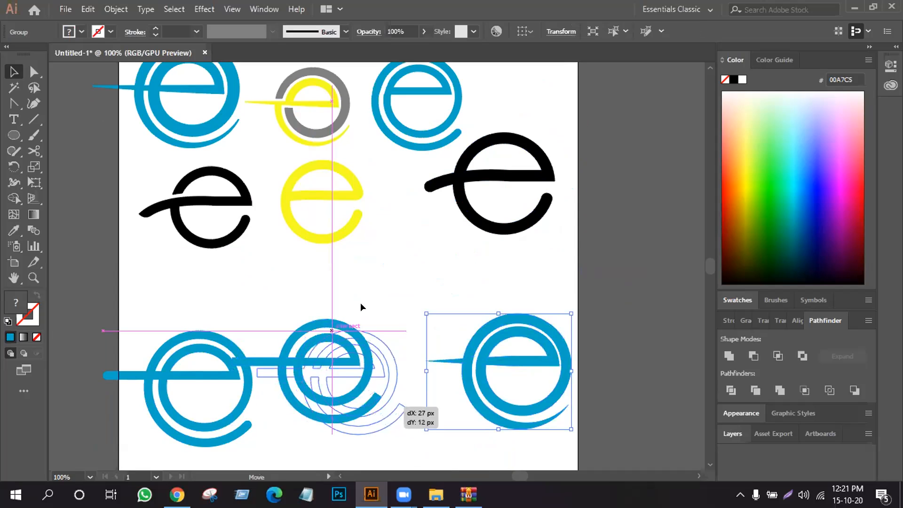
{"action": "left_click", "coordinate": [360, 303]}
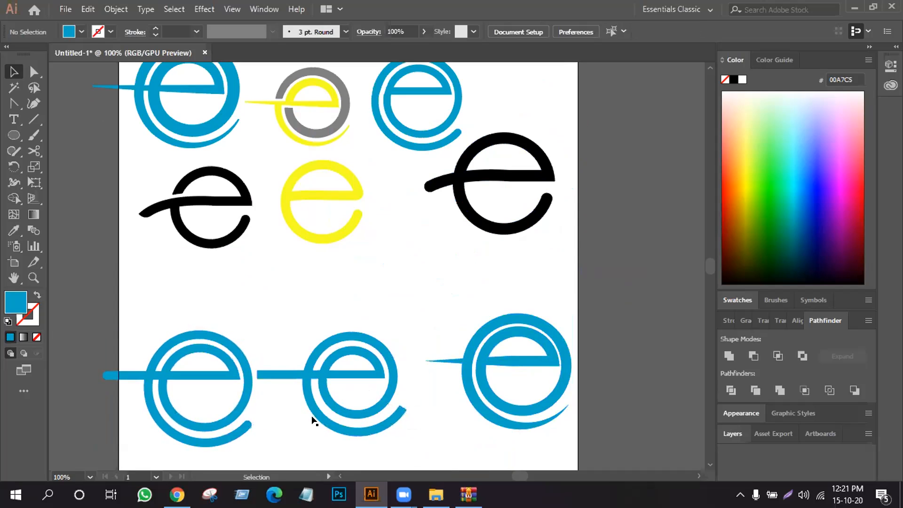
{"action": "left_click_drag", "start_coordinate": [379, 399], "coordinate": [386, 399]}
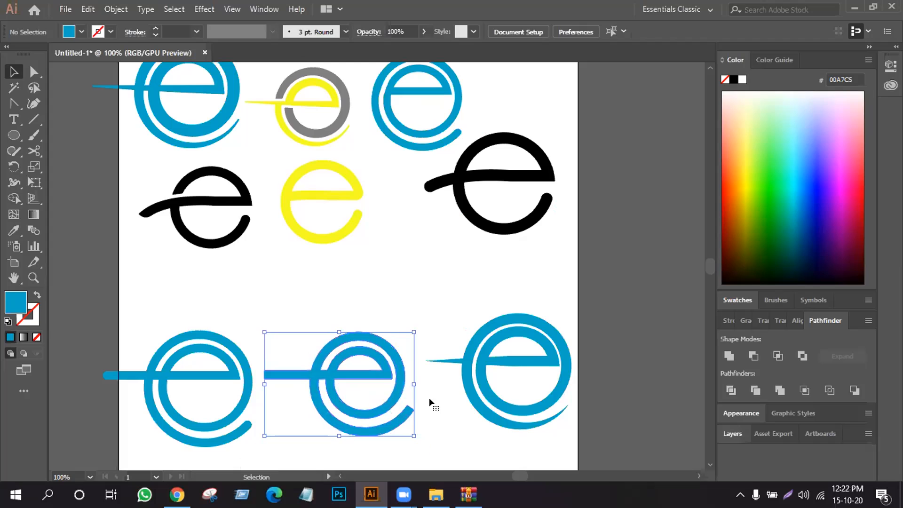
{"action": "left_click_drag", "start_coordinate": [466, 390], "coordinate": [466, 403]}
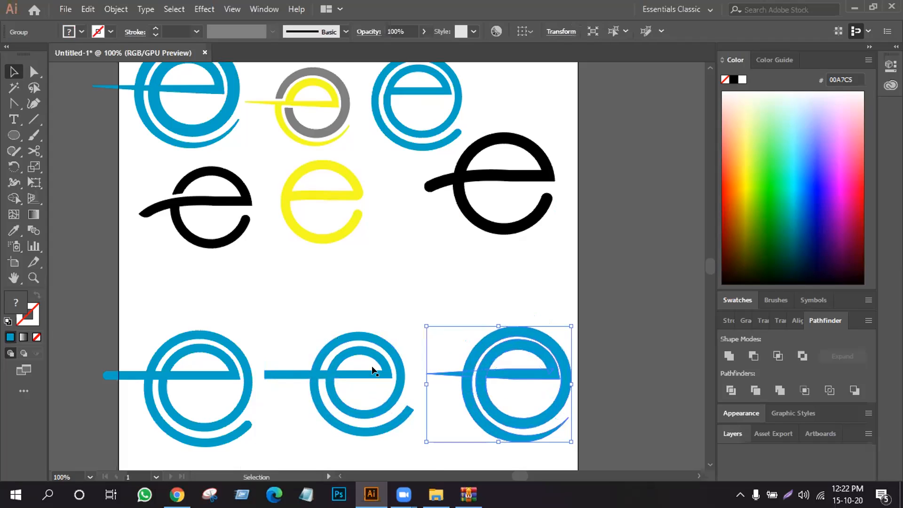
- Line up the yellow e and the two black e logos in a middle row between the upper and lower rows
{"action": "left_click_drag", "start_coordinate": [325, 239], "coordinate": [330, 271]}
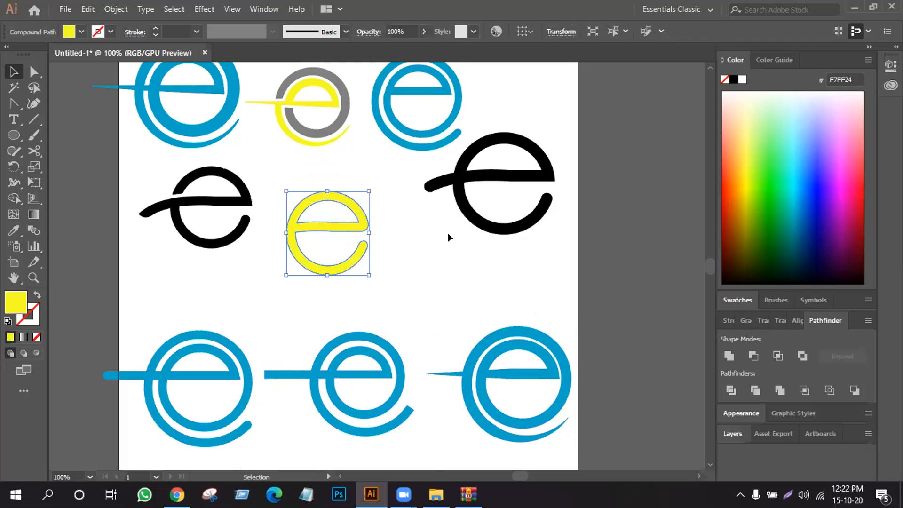
{"action": "left_click_drag", "start_coordinate": [481, 222], "coordinate": [457, 261]}
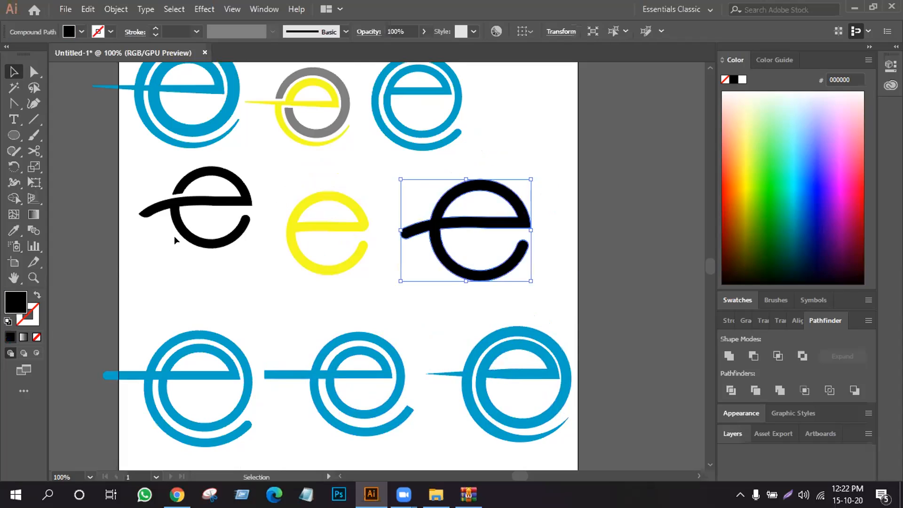
{"action": "left_click_drag", "start_coordinate": [205, 251], "coordinate": [211, 270]}
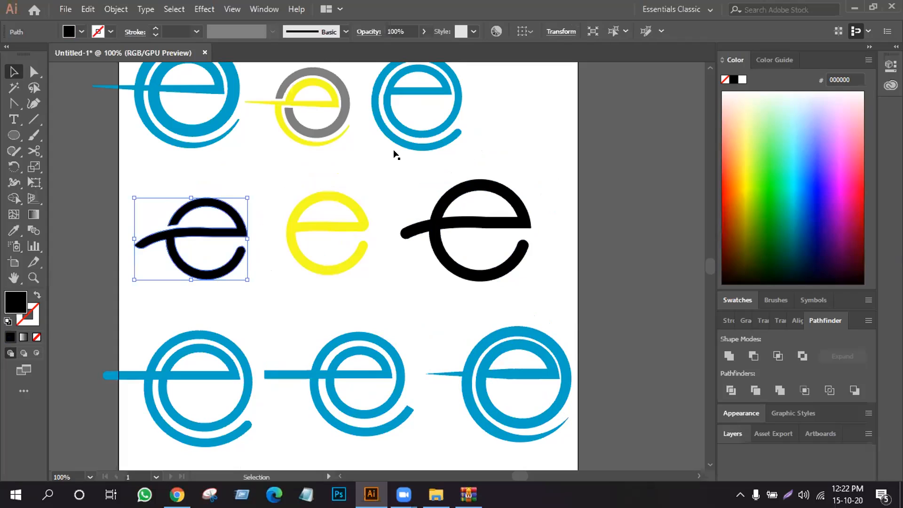
- Enlarge the grey-and-yellow e around its centre and shift the small blue e further right in the top row
{"action": "scroll", "coordinate": [328, 164], "scroll_direction": "up", "scroll_amount": 2}
{"action": "left_click", "coordinate": [349, 170]}
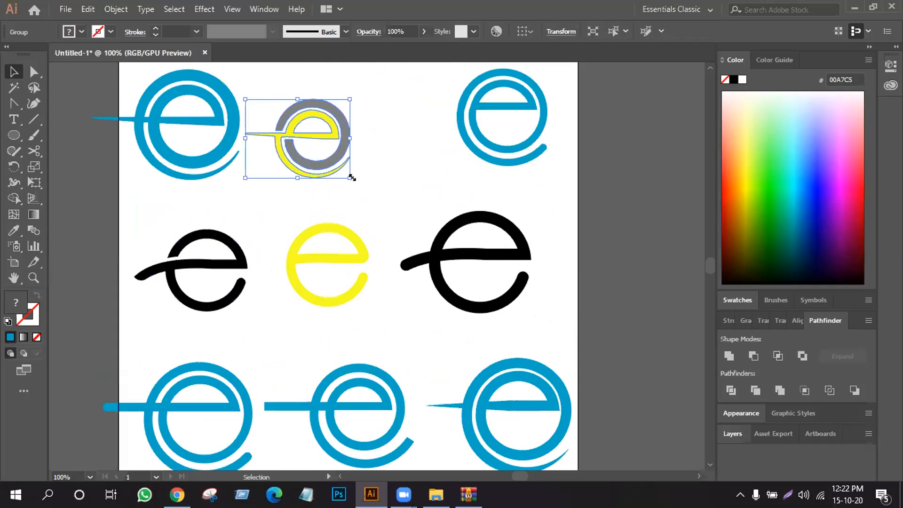
{"action": "left_click_drag", "start_coordinate": [345, 176], "coordinate": [361, 159]}
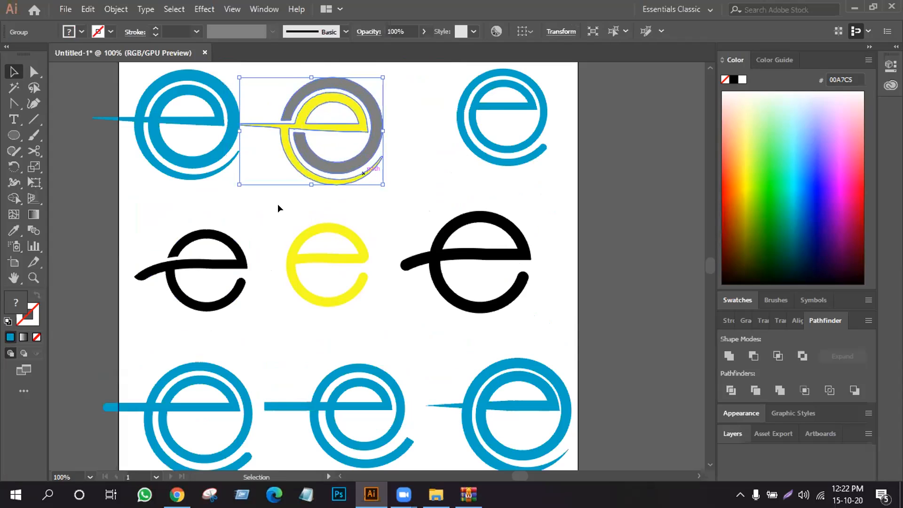
{"action": "left_click", "coordinate": [152, 204]}
{"action": "scroll", "coordinate": [274, 317], "scroll_direction": "down", "scroll_amount": 2}
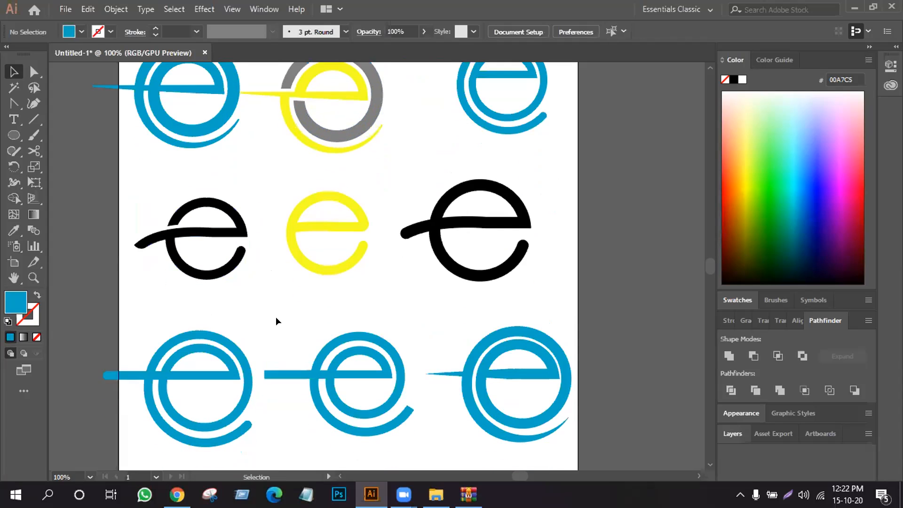
{"action": "scroll", "coordinate": [276, 317], "scroll_direction": "up", "scroll_amount": 1}
{"action": "key", "text": "ctrl+minus"}
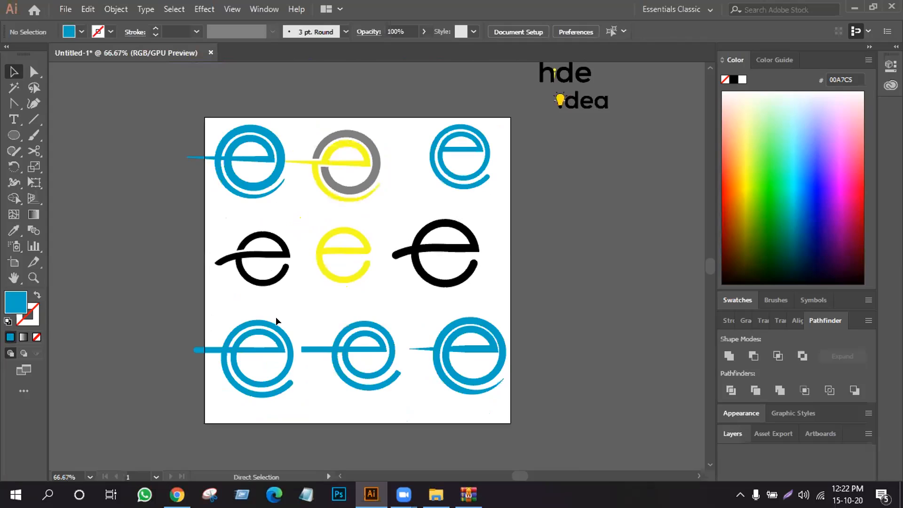
{"action": "key", "text": "ctrl+plus"}
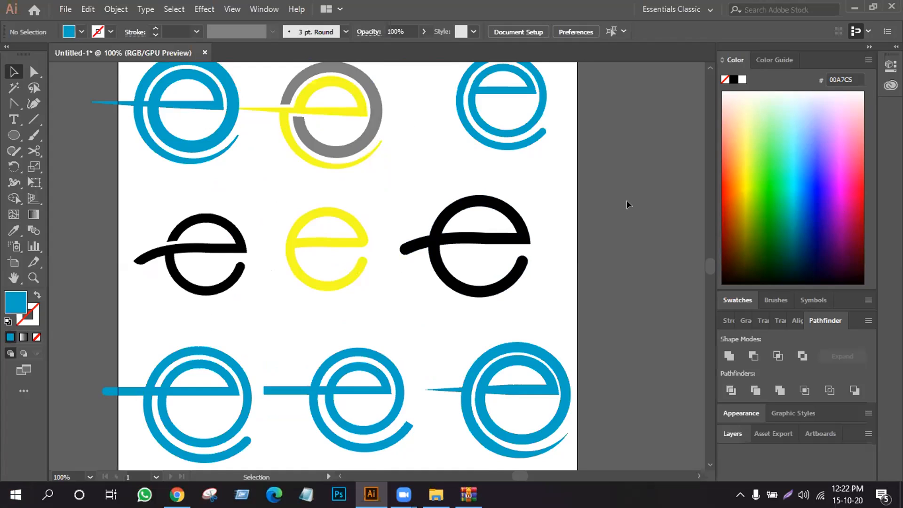
{"action": "scroll", "coordinate": [627, 205], "scroll_direction": "up", "scroll_amount": 1}
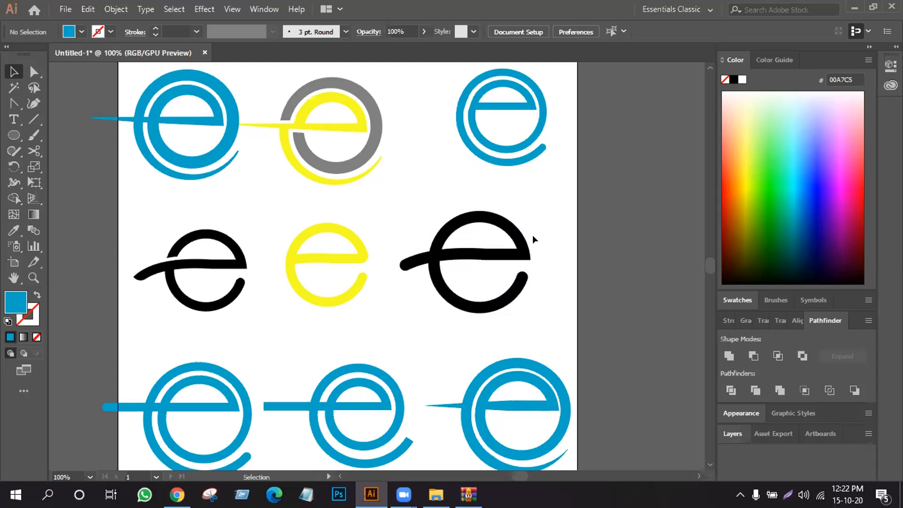
- Move the larger black e past the artboard's left edge and draw a circle in the freed space of the middle row
{"action": "left_click_drag", "start_coordinate": [414, 207], "coordinate": [149, 241]}
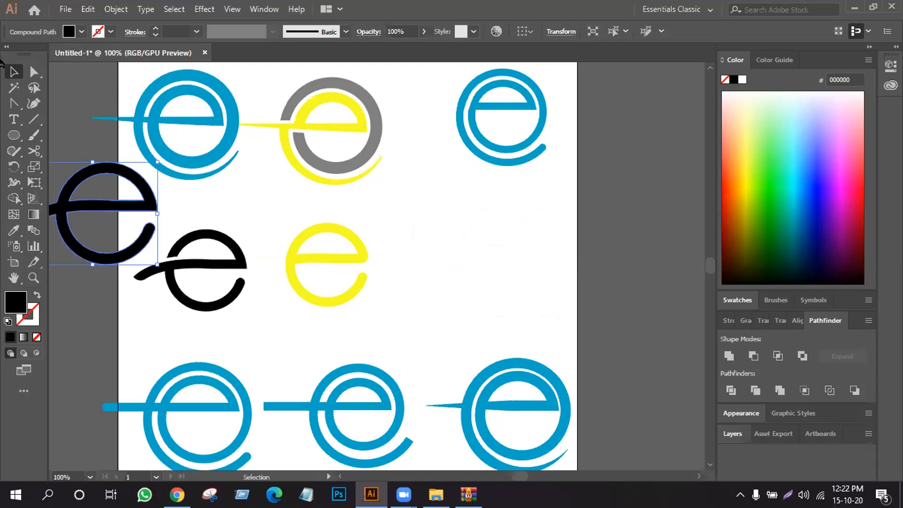
{"action": "left_click", "coordinate": [14, 135]}
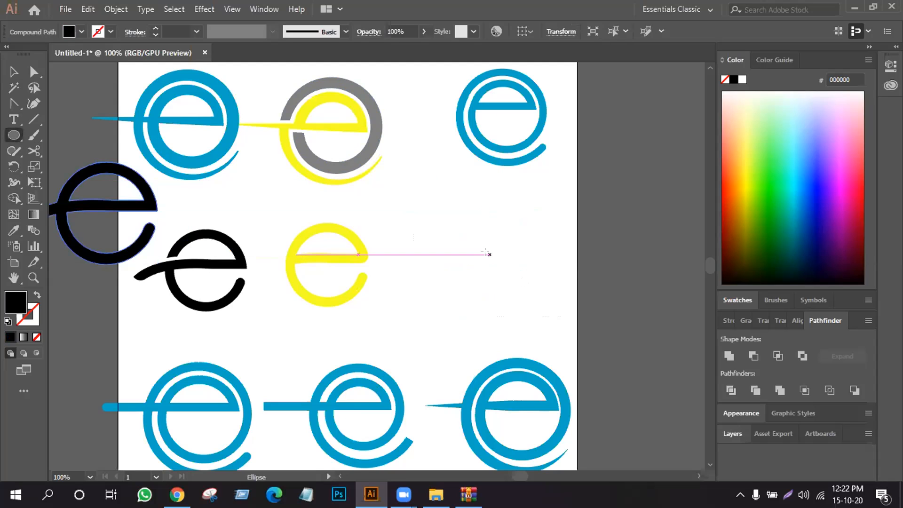
{"action": "left_click_drag", "start_coordinate": [485, 253], "coordinate": [561, 324]}
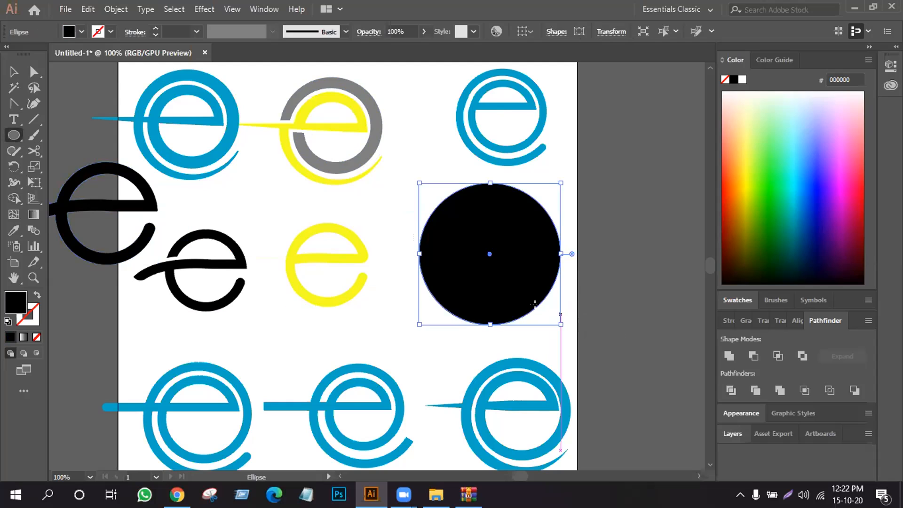
- Swap the circle's black fill to the stroke and set the stroke weight to 20 pt
{"action": "left_click", "coordinate": [36, 296]}
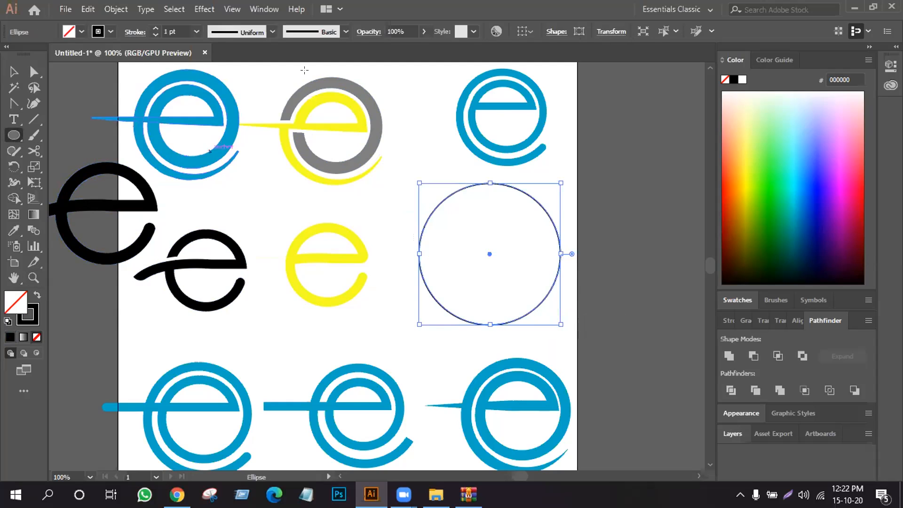
{"action": "left_click", "coordinate": [158, 26]}
{"action": "left_click", "coordinate": [158, 25]}
{"action": "left_click", "coordinate": [158, 26]}
{"action": "left_click", "coordinate": [158, 25]}
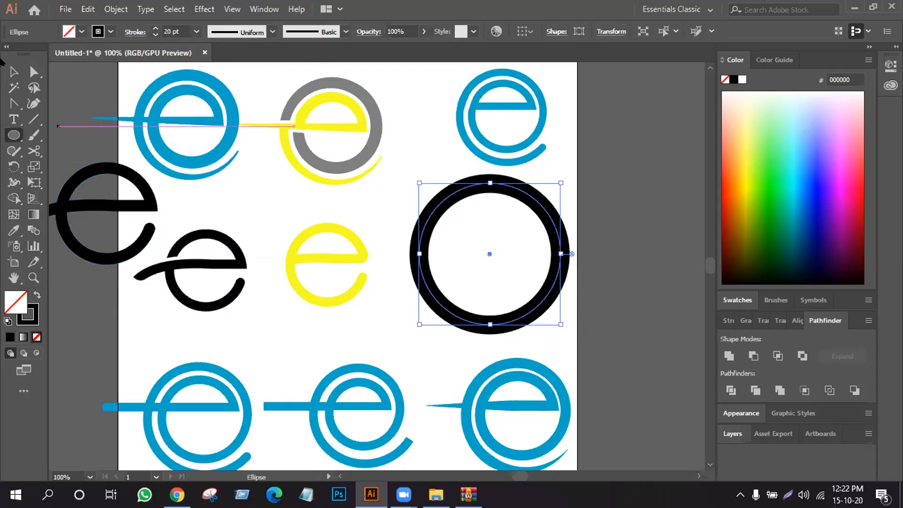
- Draw a horizontal line about 283 px long through the circle and align it vertically to the circle's centre
{"action": "left_click", "coordinate": [33, 119]}
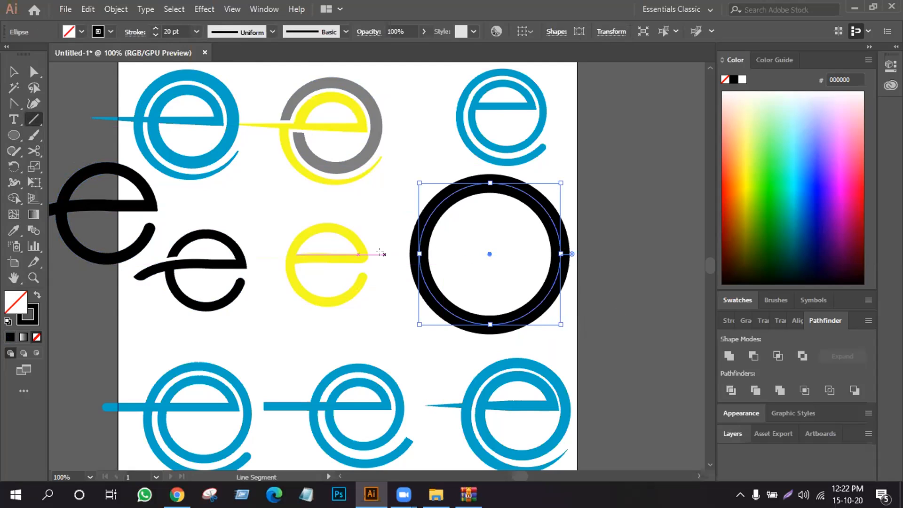
{"action": "left_click_drag", "start_coordinate": [382, 254], "coordinate": [642, 254]}
{"action": "key", "text": "v"}
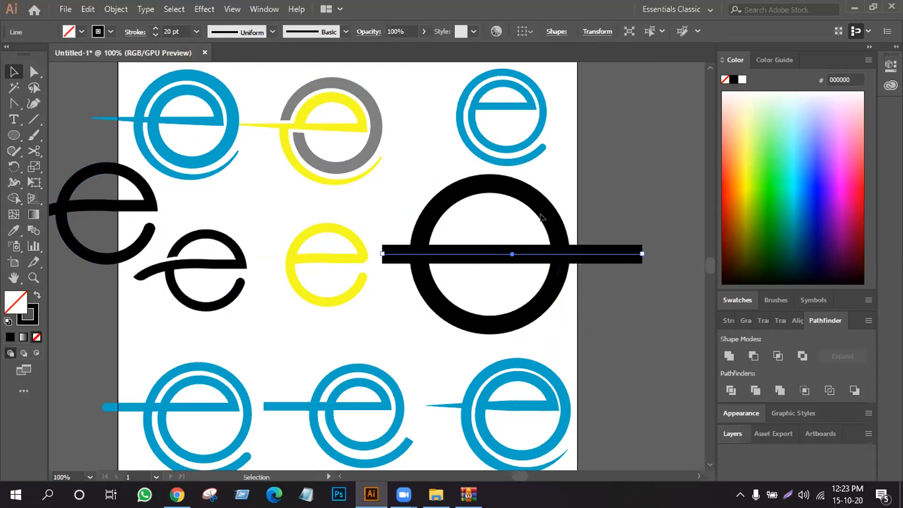
{"action": "left_click", "coordinate": [556, 228], "text": "shift"}
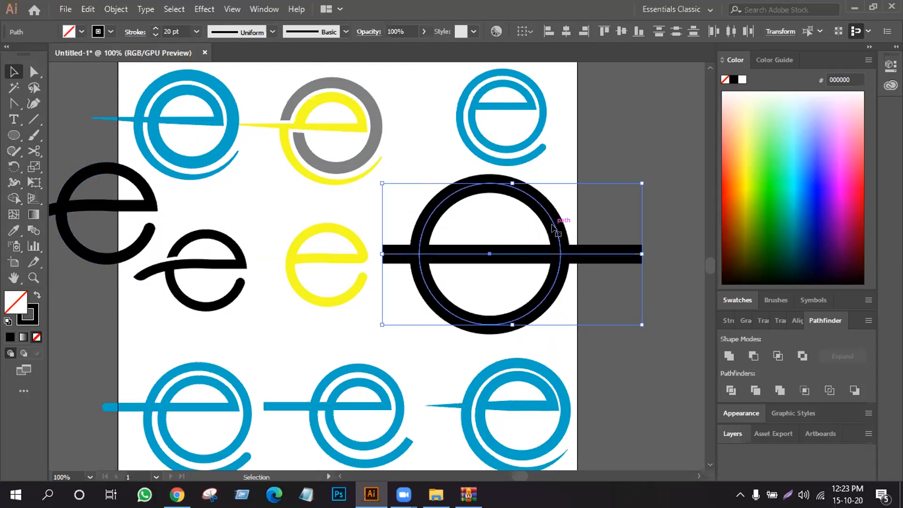
{"action": "left_click", "coordinate": [623, 34]}
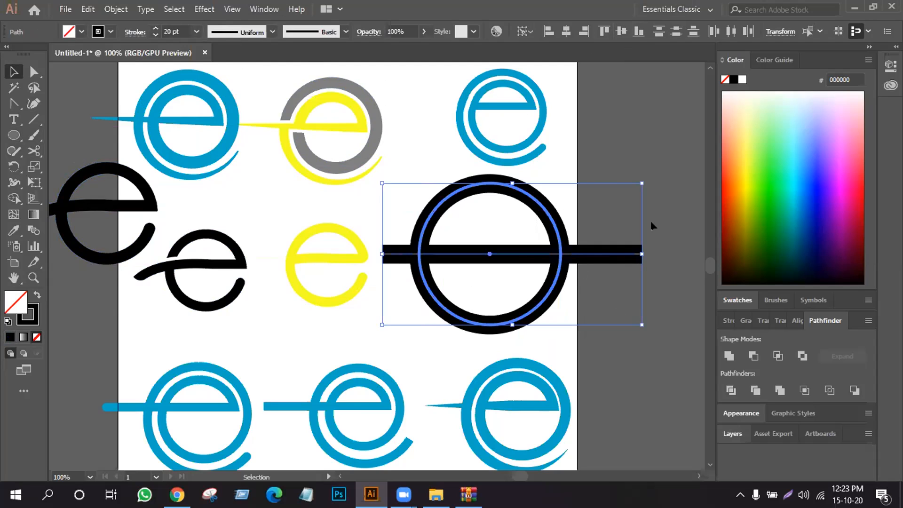
{"action": "left_click", "coordinate": [659, 263]}
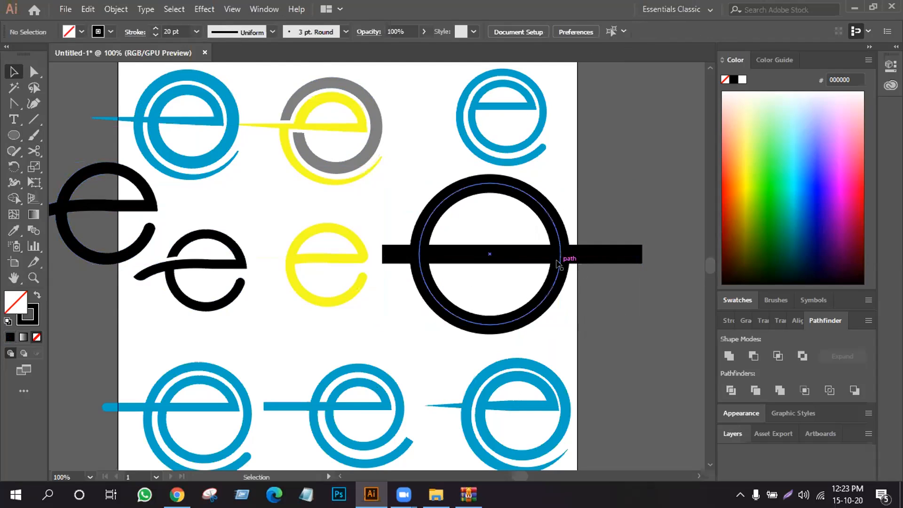
- Nudge the horizontal line a little to the left across the circle
{"action": "left_click", "coordinate": [513, 257]}
{"action": "key", "text": "Left"}
{"action": "key", "text": "Left"}
{"action": "key", "text": "Left"}
{"action": "key", "text": "Left"}
{"action": "key", "text": "Left"}
{"action": "key", "text": "Left"}
{"action": "key", "text": "Left"}
{"action": "key", "text": "Left"}
{"action": "key", "text": "Left"}
{"action": "key", "text": "Left"}
{"action": "key", "text": "Left"}
{"action": "key", "text": "Left"}
{"action": "key", "text": "Left"}
{"action": "key", "text": "Left"}
{"action": "key", "text": "Left"}
{"action": "key", "text": "Left"}
{"action": "key", "text": "Left"}
{"action": "key", "text": "Left"}
{"action": "key", "text": "Left"}
{"action": "key", "text": "Left"}
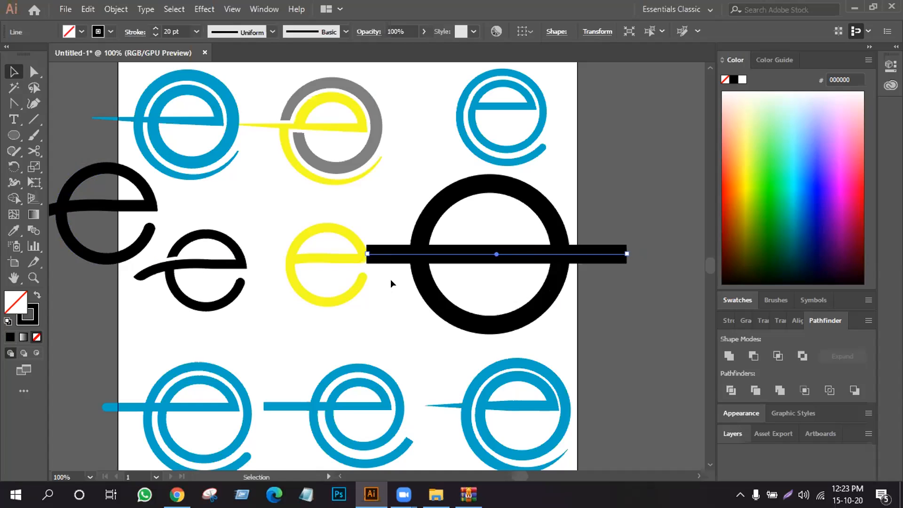
- Bend the line into a gentle S-curve with the Anchor Point tool, dipping on the left and rising on the right
{"action": "left_click", "coordinate": [10, 104]}
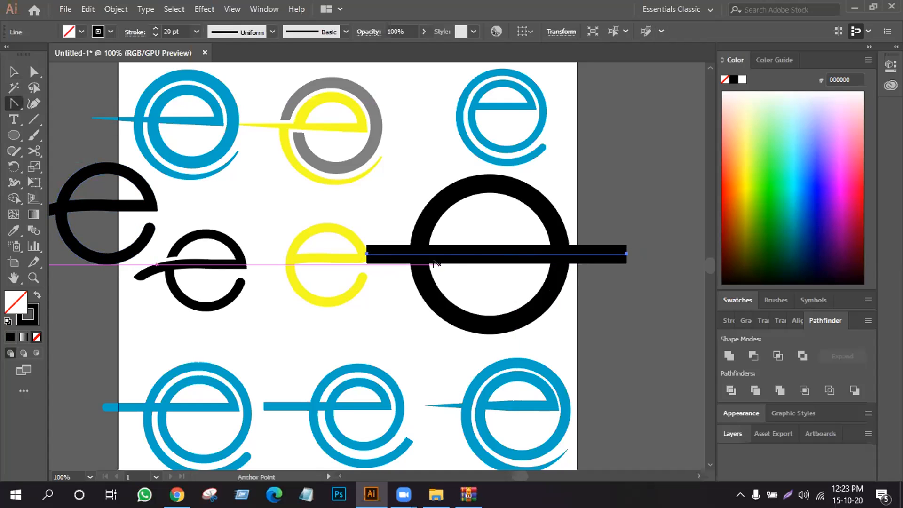
{"action": "left_click_drag", "start_coordinate": [467, 253], "coordinate": [470, 246]}
{"action": "left_click_drag", "start_coordinate": [529, 246], "coordinate": [543, 232]}
{"action": "mouse_move", "coordinate": [458, 242]}
{"action": "left_mouse_down"}
{"action": "mouse_move", "coordinate": [439, 243]}
{"action": "mouse_move", "coordinate": [419, 277]}
{"action": "left_mouse_up"}
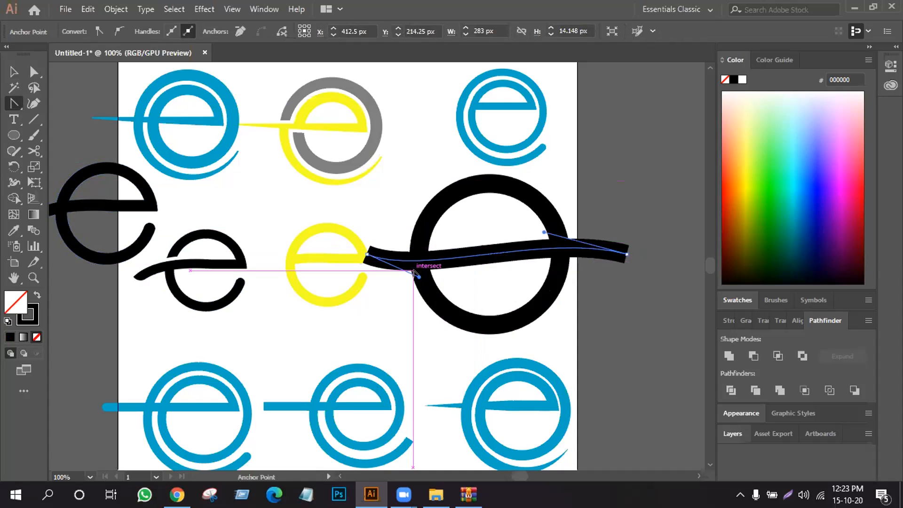
{"action": "left_click", "coordinate": [14, 72]}
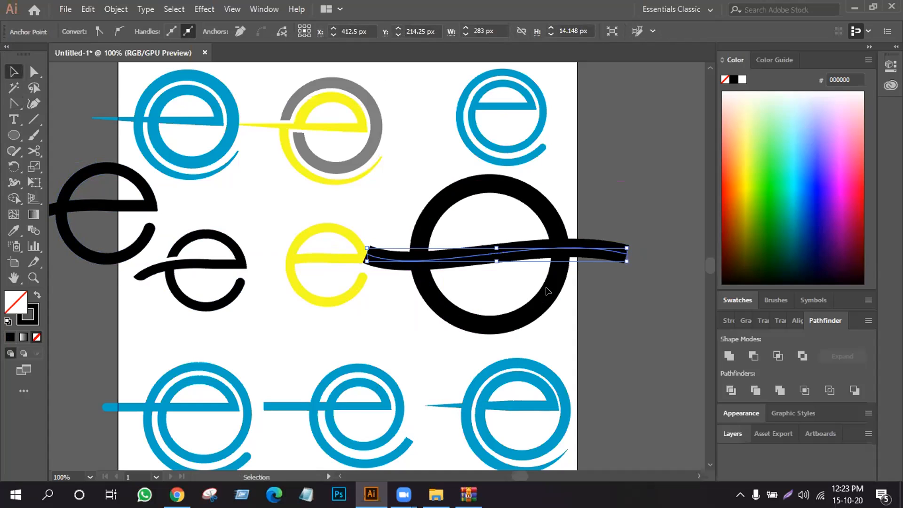
{"action": "left_click", "coordinate": [417, 194]}
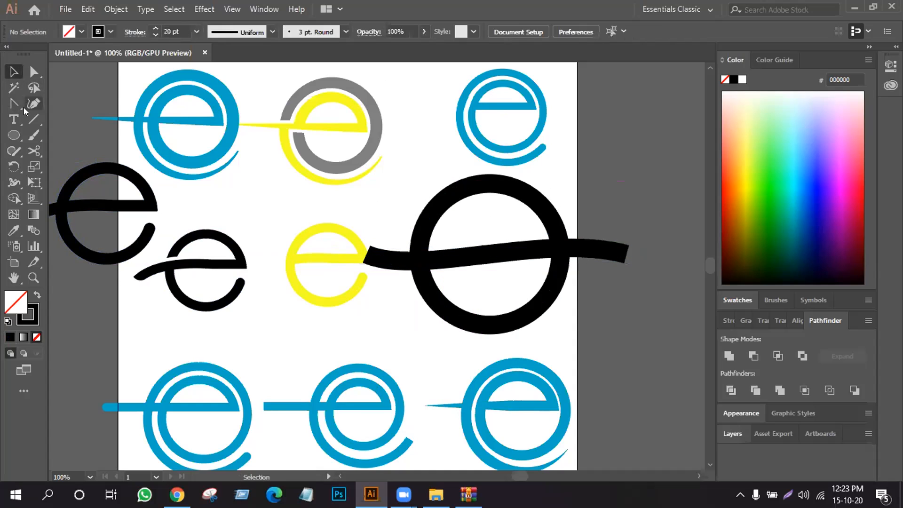
- Cut the circle at two points just below the wavy bar's right side with Scissors and delete the short segment between them
{"action": "left_click", "coordinate": [35, 149]}
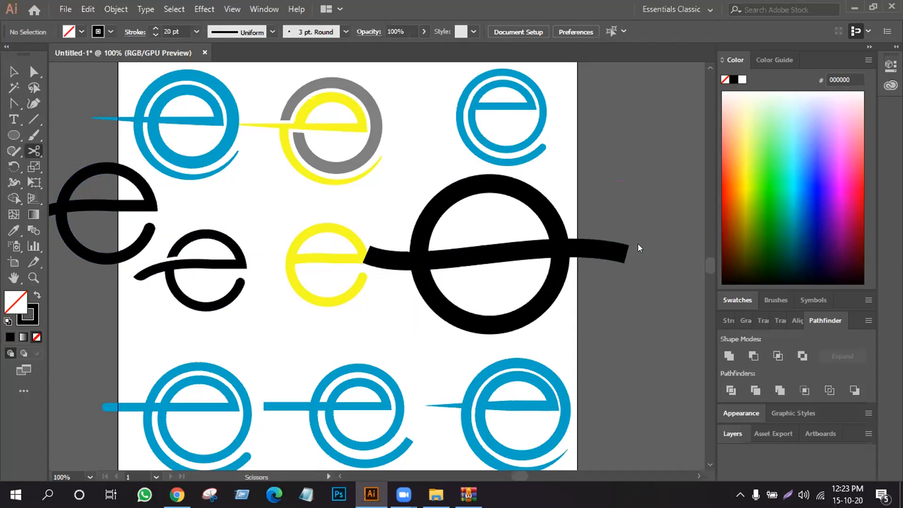
{"action": "left_click", "coordinate": [555, 259]}
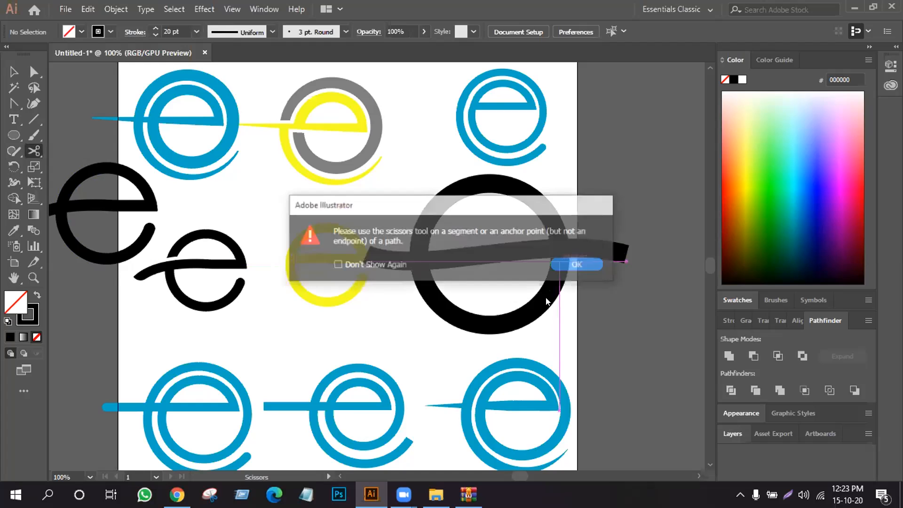
{"action": "left_click", "coordinate": [578, 262]}
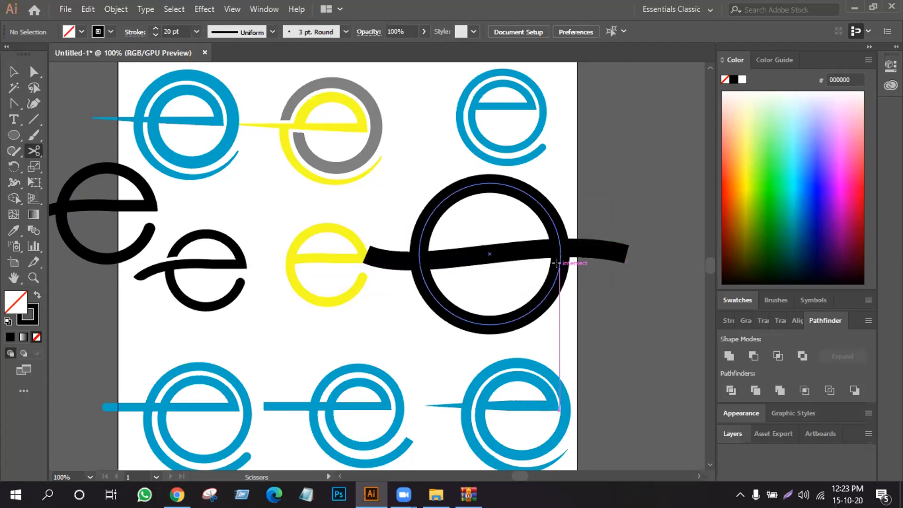
{"action": "left_click", "coordinate": [560, 261]}
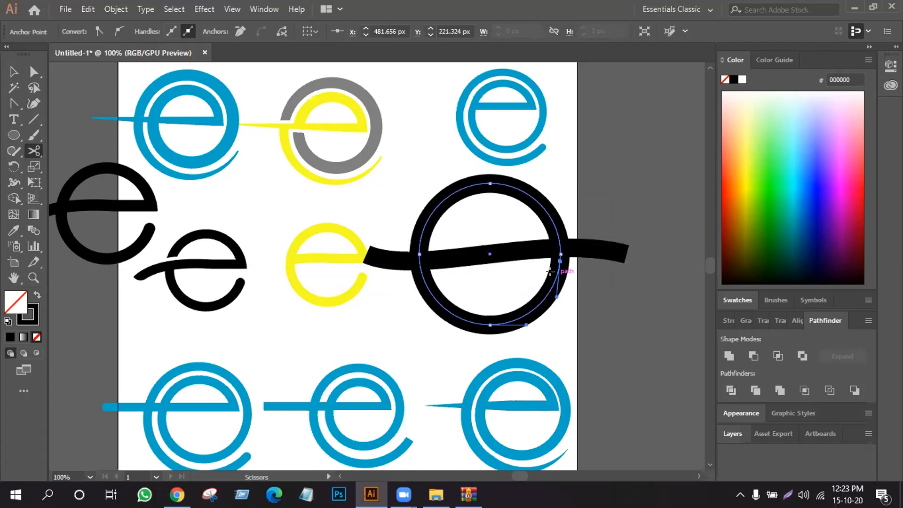
{"action": "key", "text": "v"}
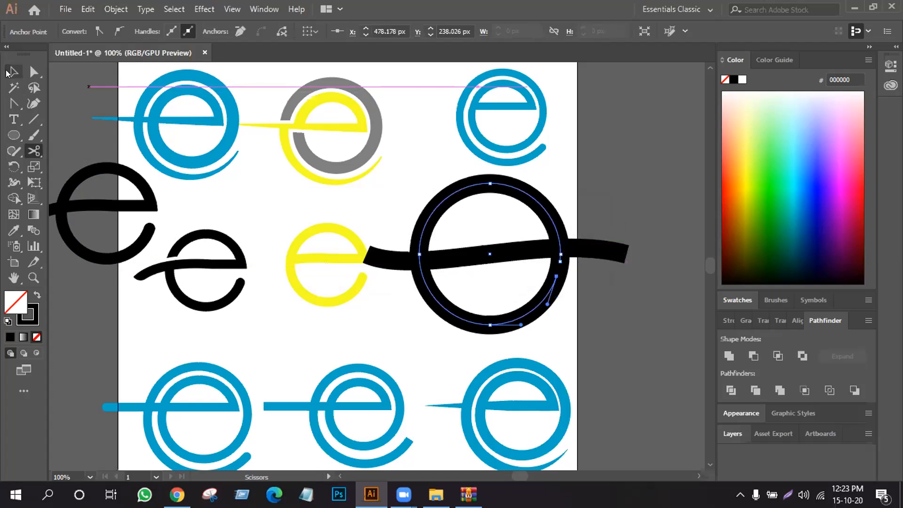
{"action": "left_click", "coordinate": [628, 280]}
{"action": "left_click", "coordinate": [562, 264]}
{"action": "key", "text": "Delete"}
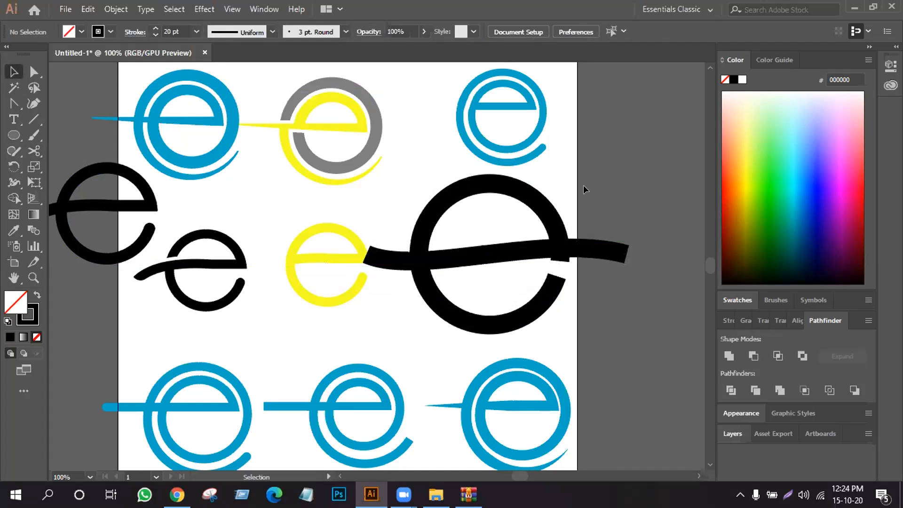
- Expand the fill and stroke of the open circle and the wavy bar together
{"action": "left_click", "coordinate": [424, 285]}
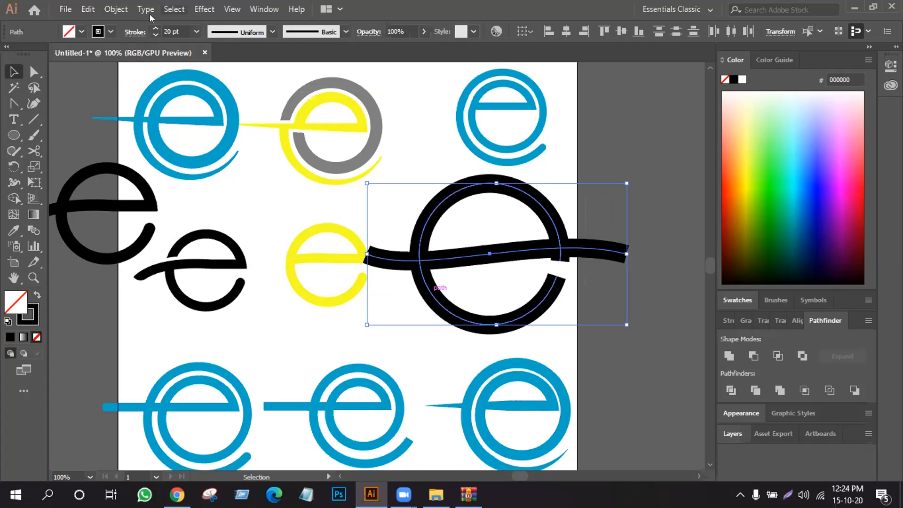
{"action": "left_click", "coordinate": [117, 9]}
{"action": "left_click", "coordinate": [183, 145]}
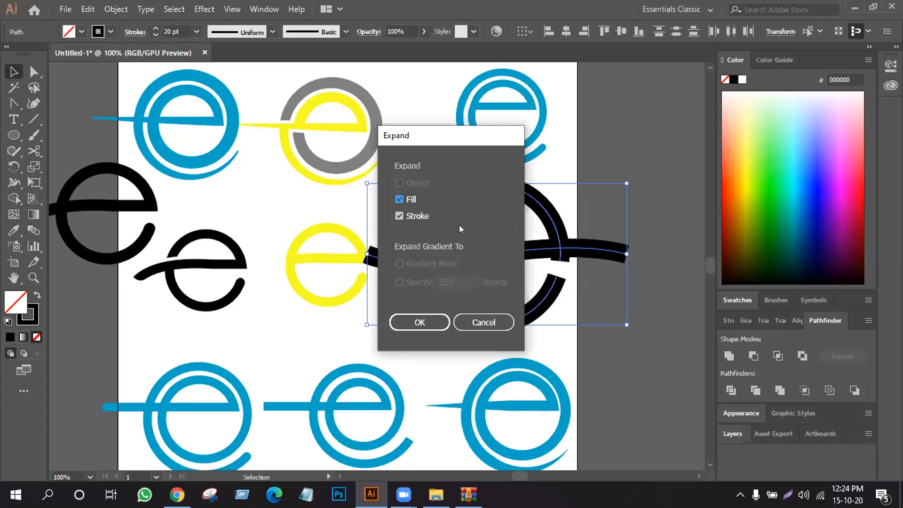
{"action": "left_click", "coordinate": [403, 321]}
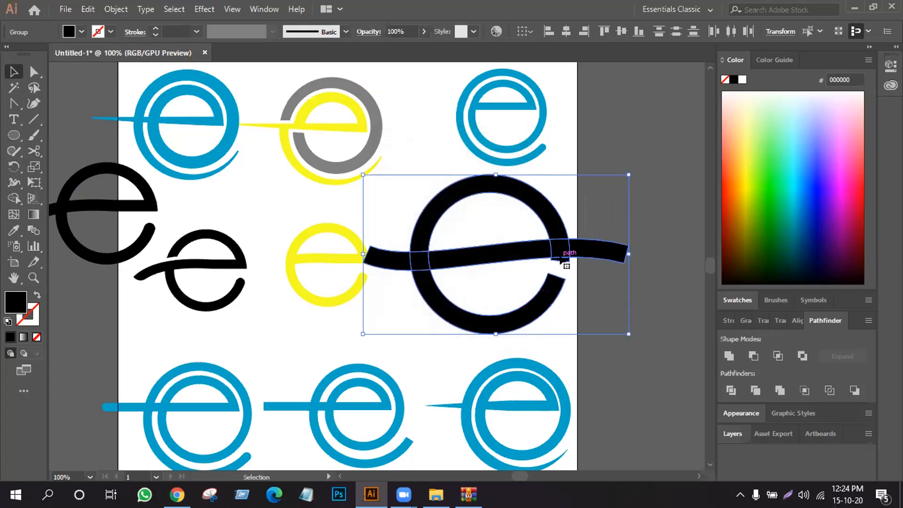
- Remove the bar's right-hand stub outside the circle with Shape Builder and unite the remaining pieces of the large black e
{"action": "left_click", "coordinate": [13, 198]}
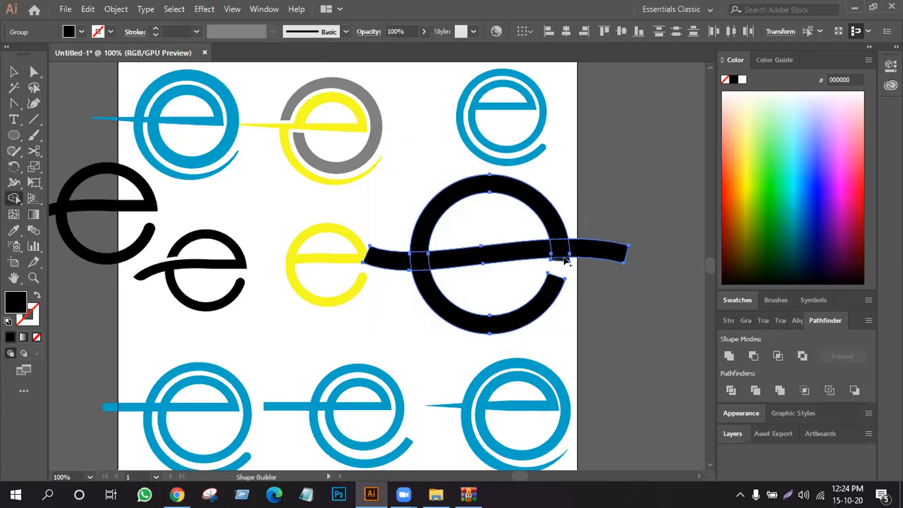
{"action": "left_click", "coordinate": [585, 247], "text": "alt"}
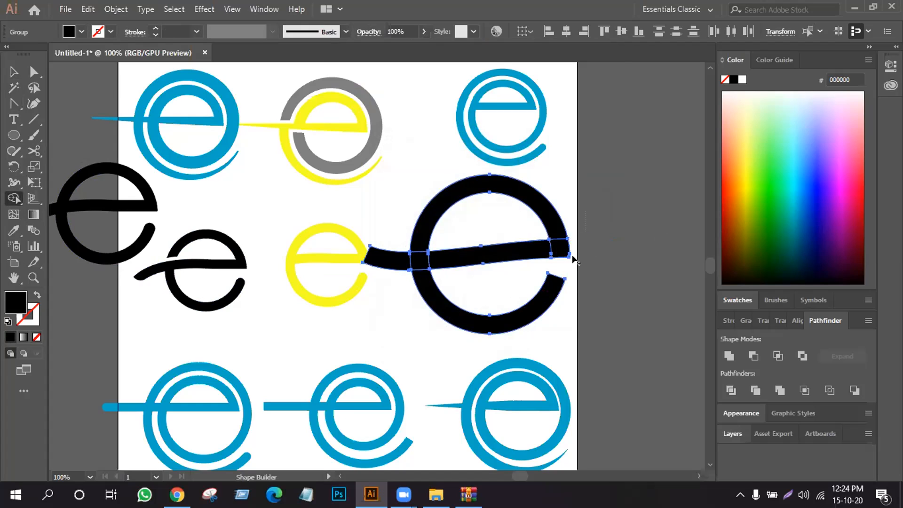
{"action": "left_click", "coordinate": [14, 72]}
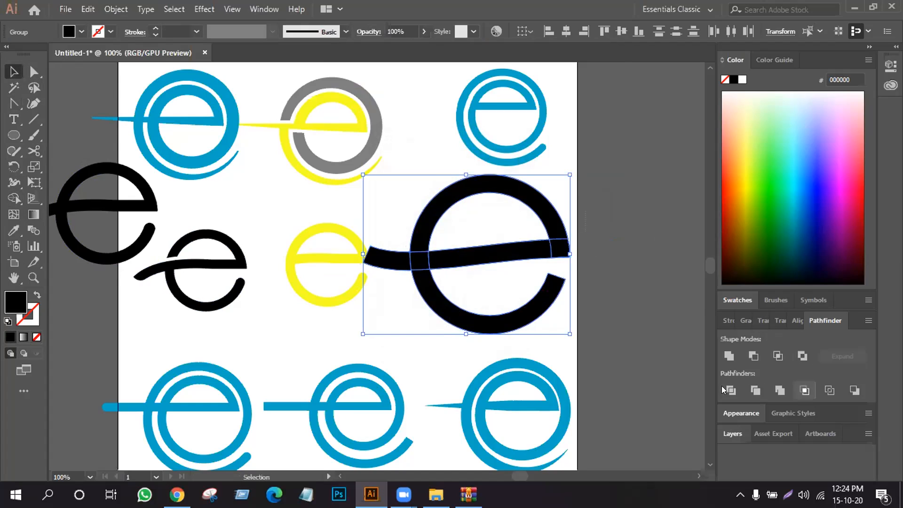
{"action": "left_click", "coordinate": [725, 348]}
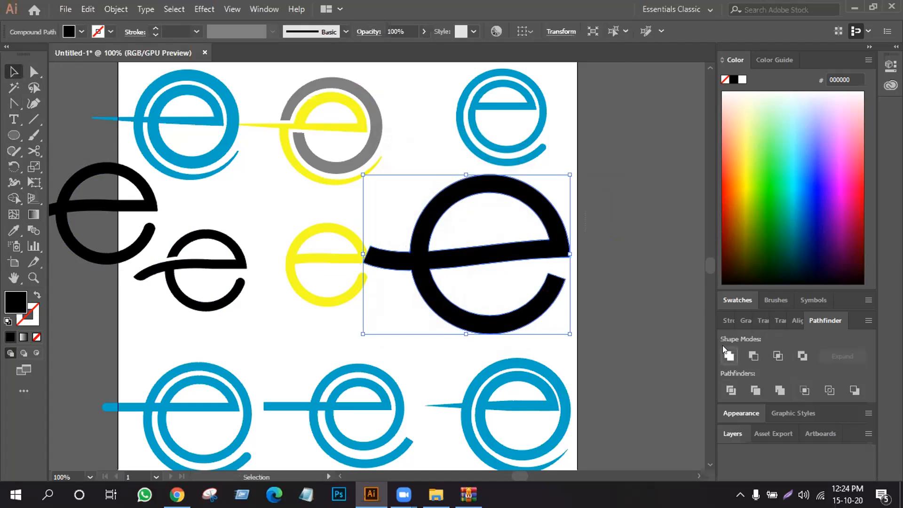
{"action": "left_click", "coordinate": [615, 269]}
- Round both corners of the large black e's lower open end with a corner radius of 9.67 px
{"action": "left_click", "coordinate": [33, 71]}
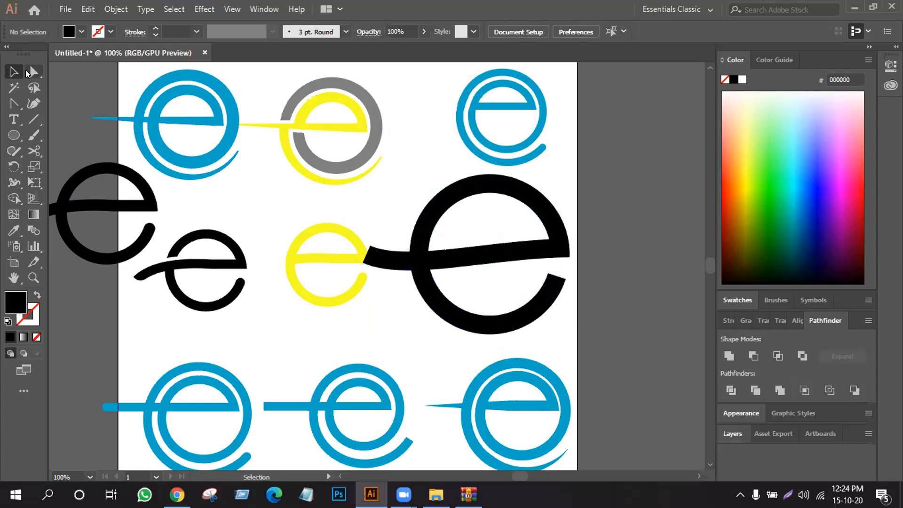
{"action": "left_click_drag", "start_coordinate": [534, 267], "coordinate": [579, 293]}
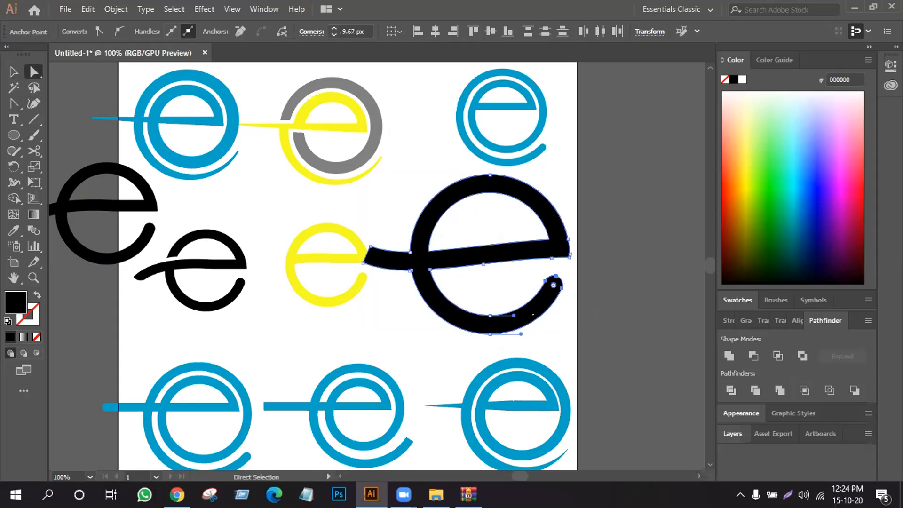
- Undo the tip rounding that also caught the yellow e and move the large black e right, clear of it
{"action": "left_click", "coordinate": [371, 246]}
{"action": "left_click", "coordinate": [364, 263], "text": "shift"}
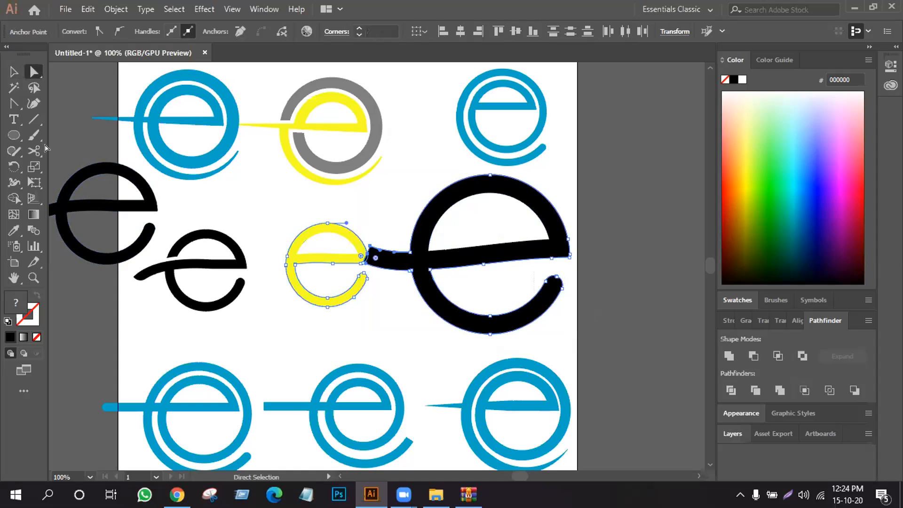
{"action": "key", "text": "v"}
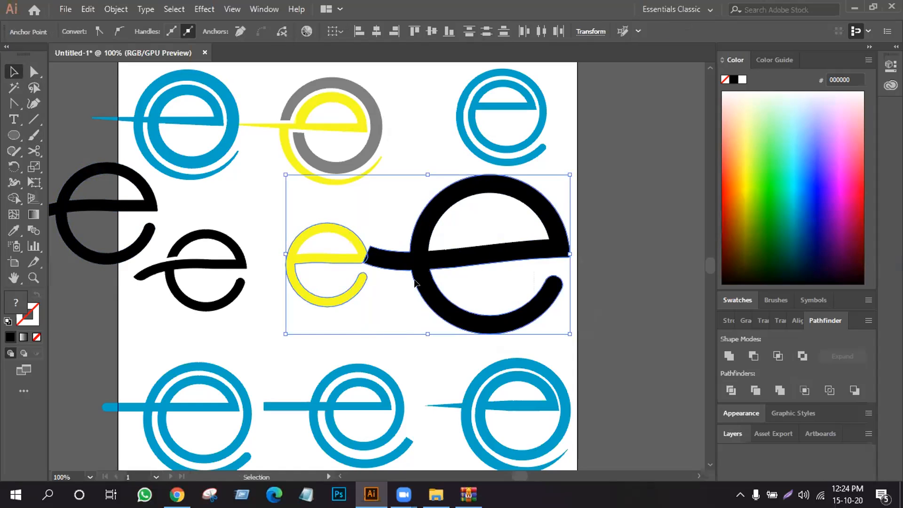
{"action": "key", "text": "ctrl+z"}
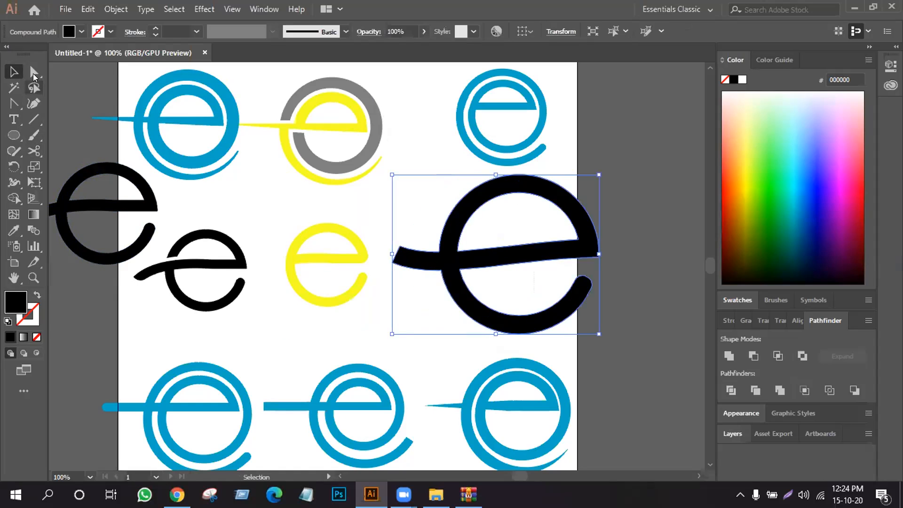
- Round both corners of the wavy bar's left tip on the large black e into a smooth cap
{"action": "left_click", "coordinate": [33, 72]}
{"action": "left_click", "coordinate": [404, 258]}
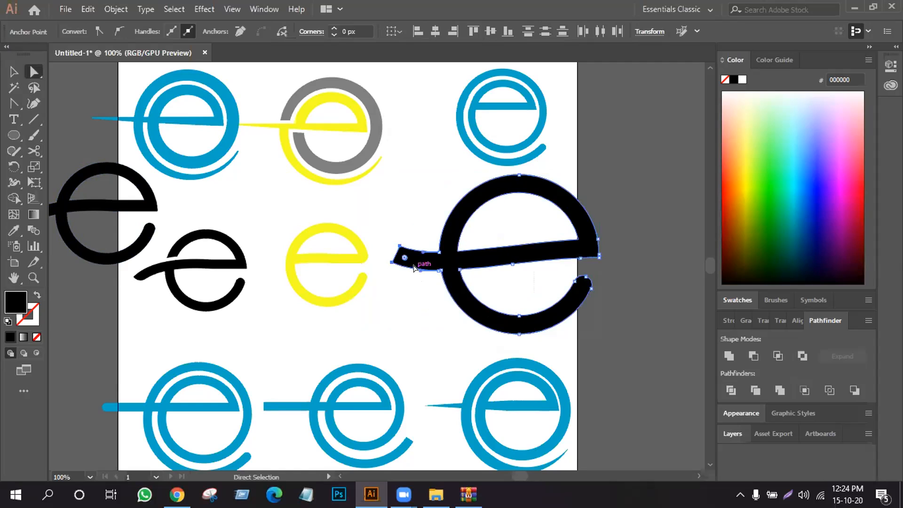
{"action": "left_click_drag", "start_coordinate": [404, 258], "coordinate": [421, 265]}
{"action": "left_click", "coordinate": [414, 313]}
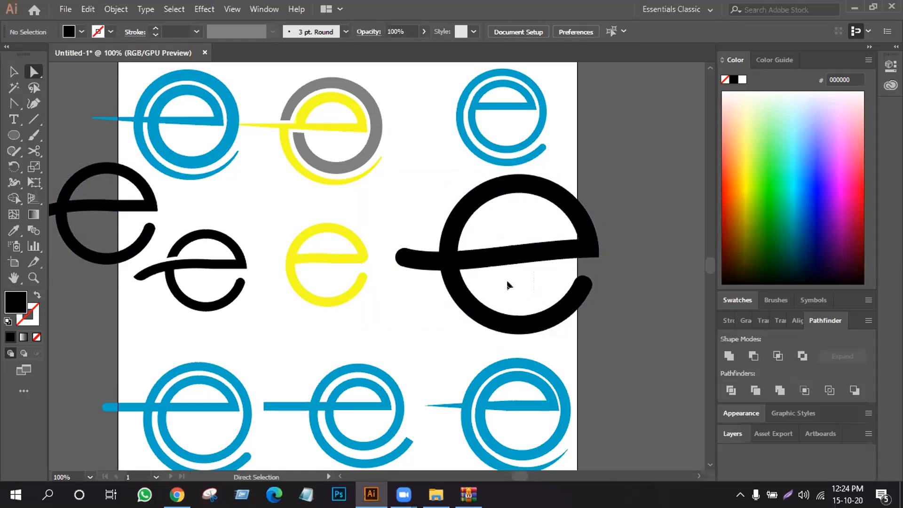
- Slightly round the lower corner where the bar meets the circle's right side with a corner radius of 3.25 px
{"action": "left_click_drag", "start_coordinate": [635, 241], "coordinate": [587, 263]}
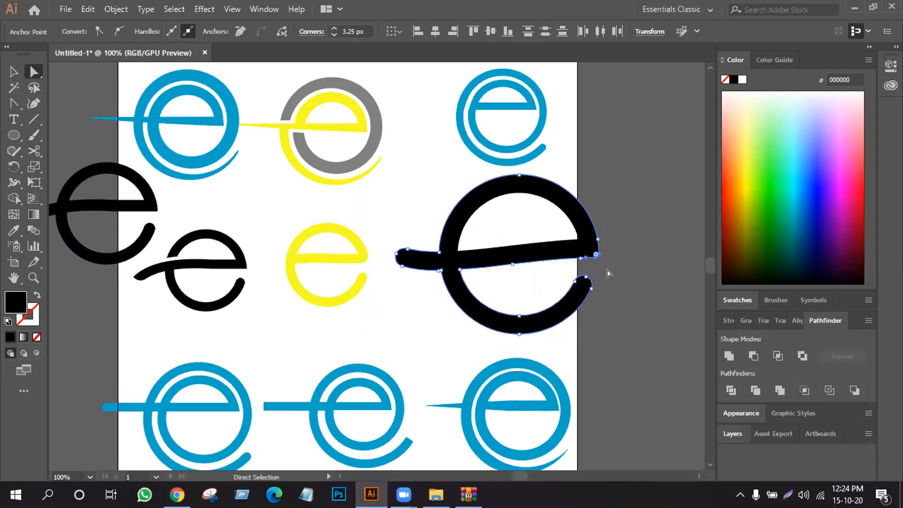
{"action": "left_click", "coordinate": [600, 264]}
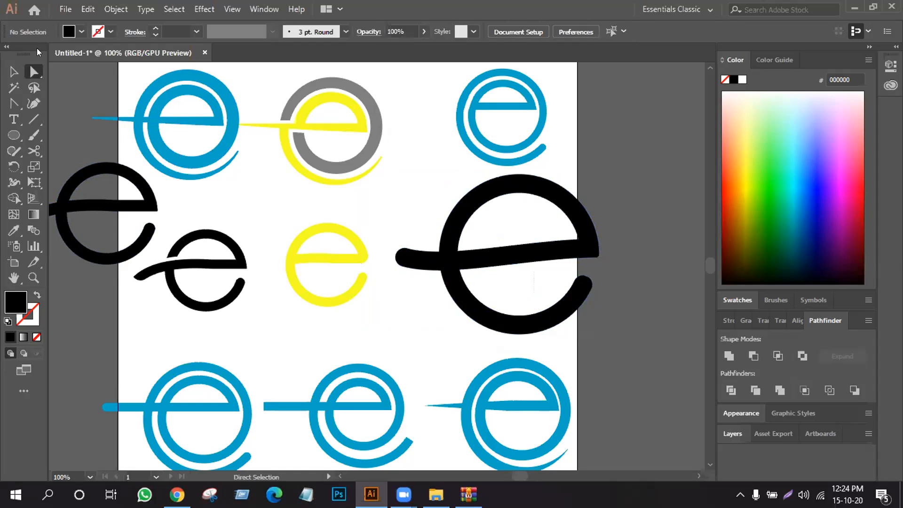
- Change the large black e's fill to mid gray (808080)
{"action": "left_click", "coordinate": [14, 71]}
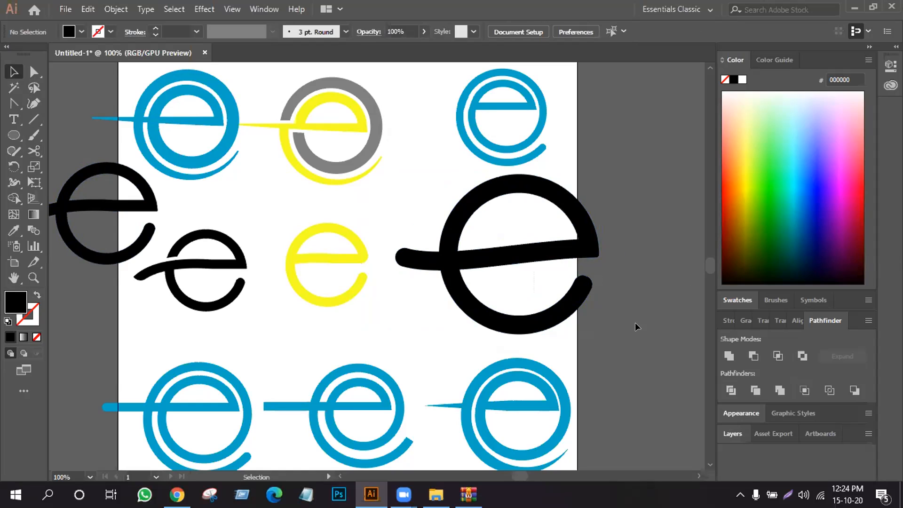
{"action": "left_click", "coordinate": [82, 31]}
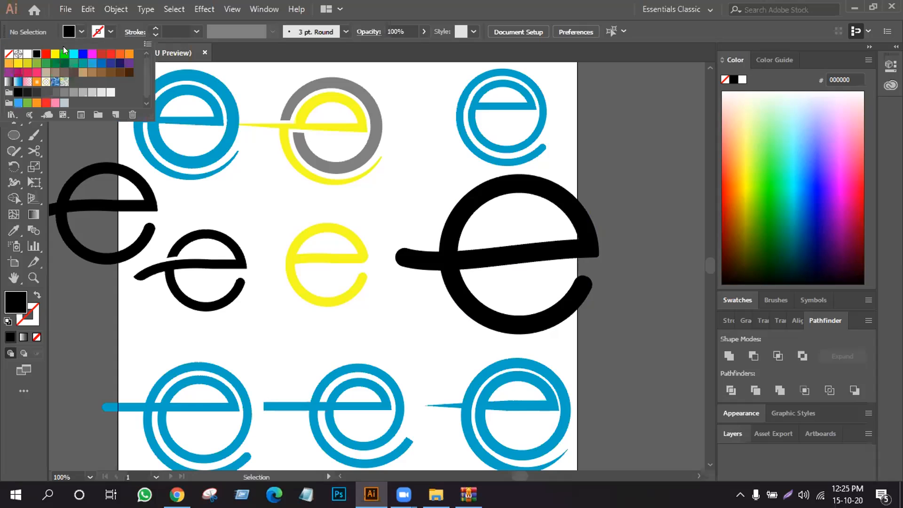
{"action": "left_click", "coordinate": [64, 92]}
{"action": "left_click", "coordinate": [448, 250]}
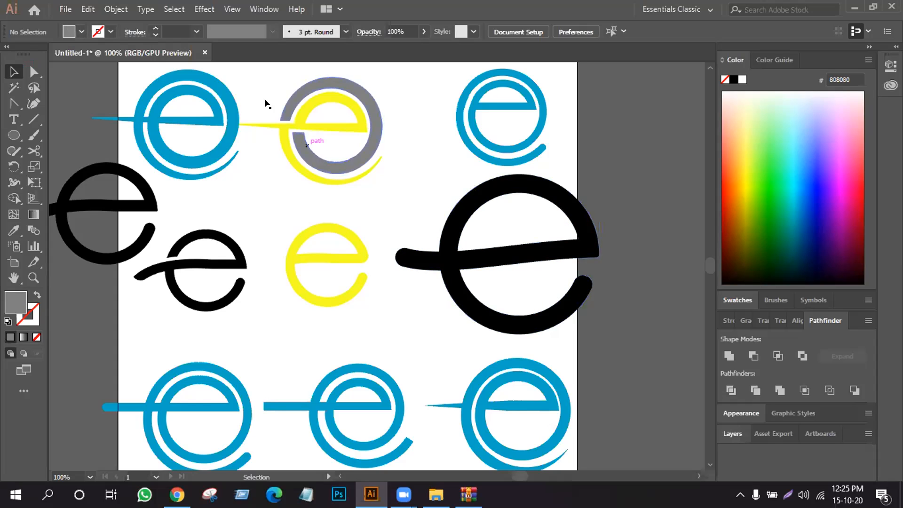
{"action": "left_click", "coordinate": [449, 268]}
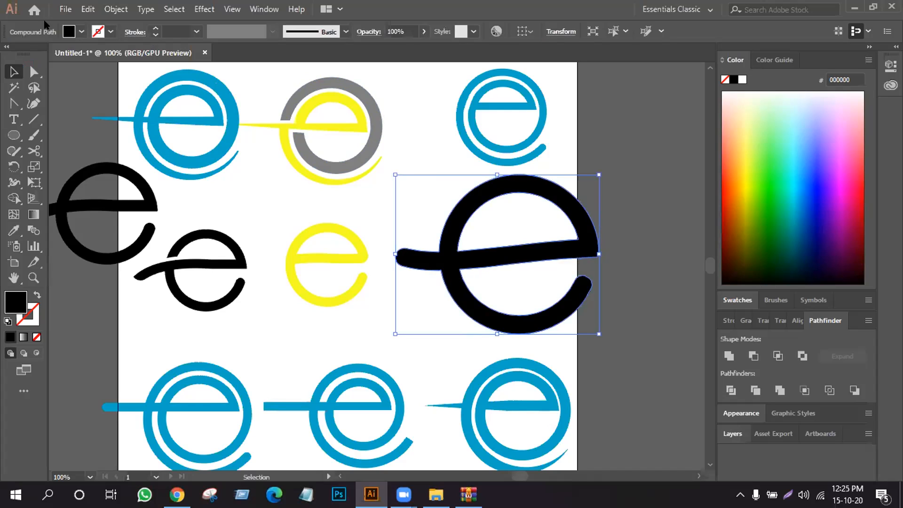
{"action": "left_click", "coordinate": [81, 32]}
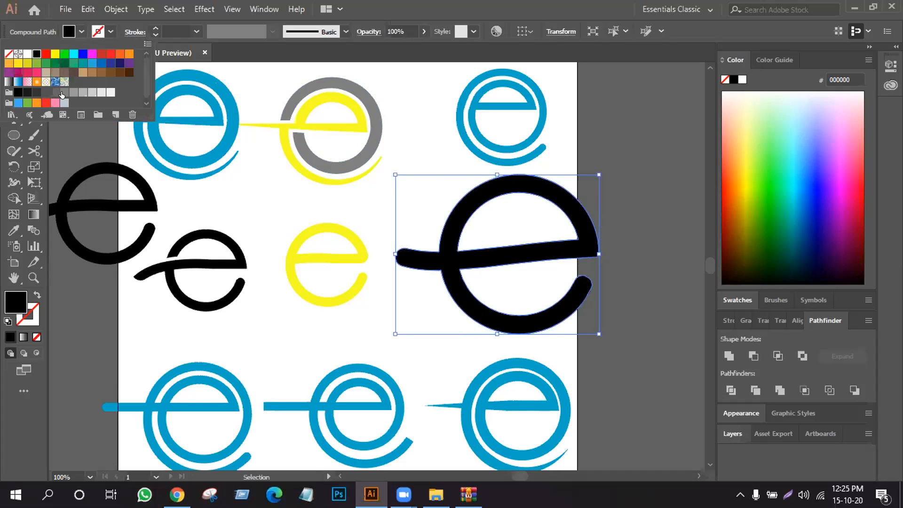
{"action": "left_click", "coordinate": [65, 92]}
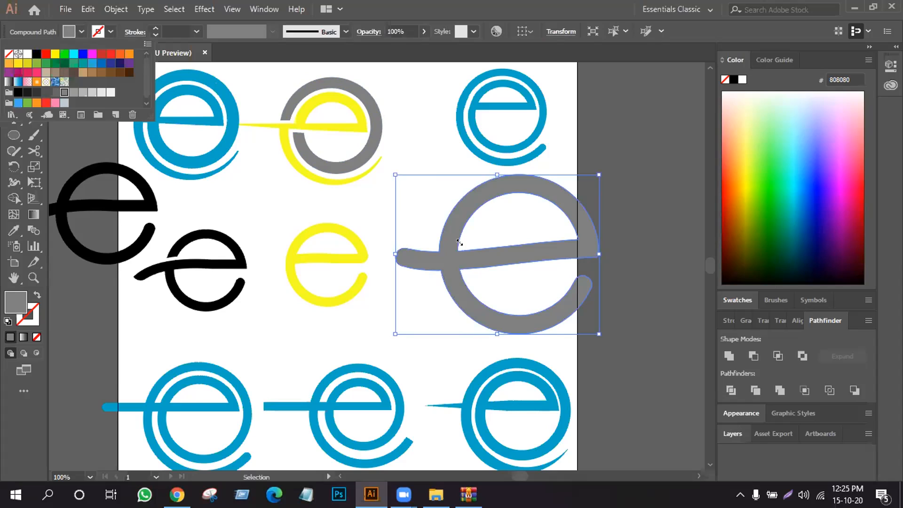
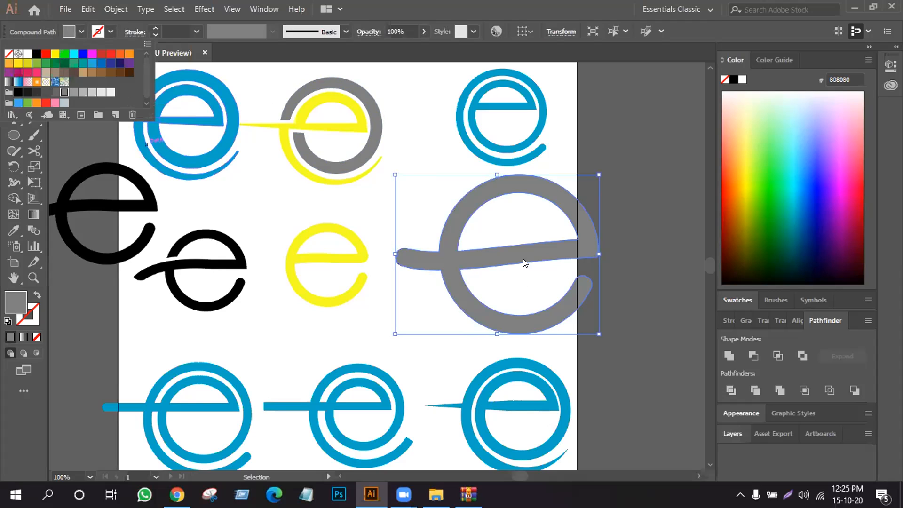
- Move the large gray e left onto the artboard and scale it down to sit beside the yellow e
{"action": "left_click", "coordinate": [524, 291]}
{"action": "left_click", "coordinate": [659, 202]}
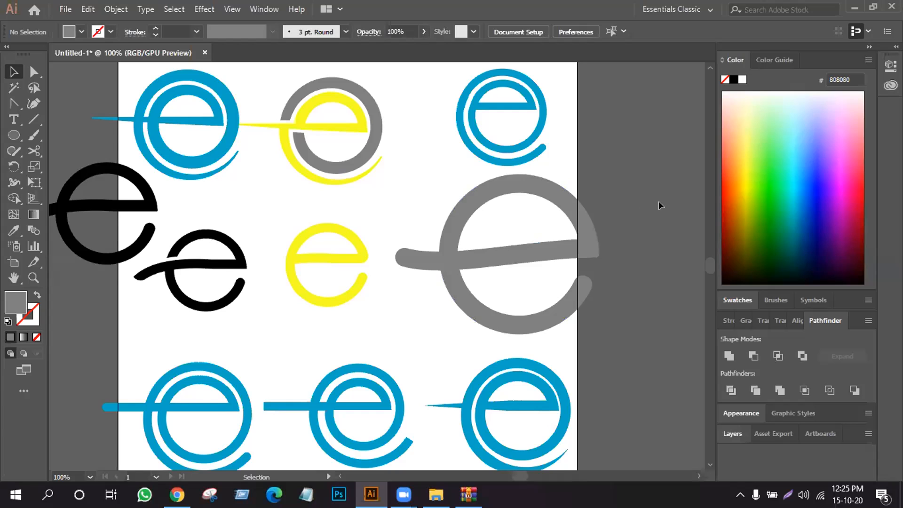
{"action": "left_click", "coordinate": [73, 31]}
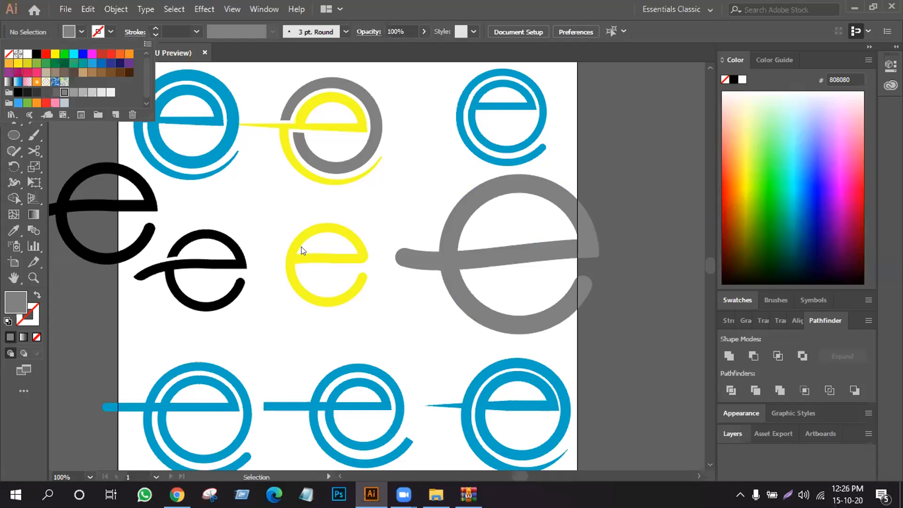
{"action": "left_click", "coordinate": [280, 196]}
{"action": "left_click_drag", "start_coordinate": [473, 253], "coordinate": [443, 259]}
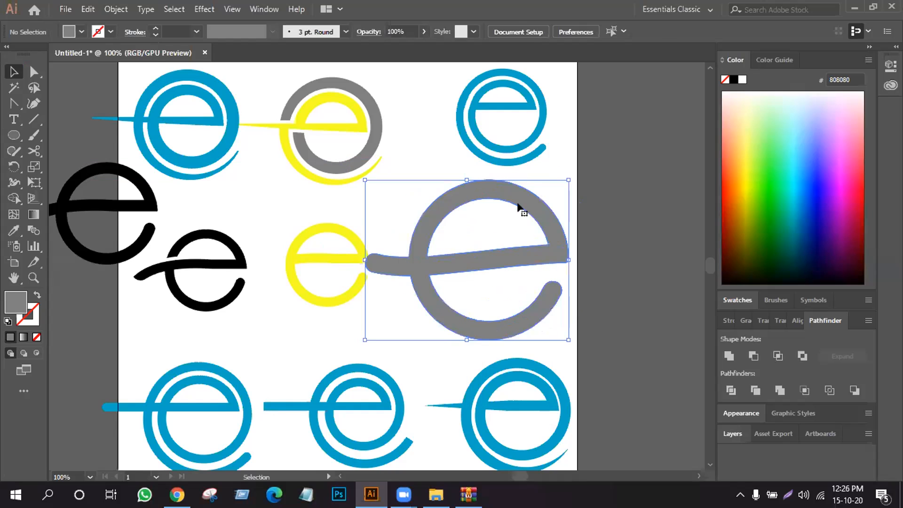
{"action": "left_click_drag", "start_coordinate": [568, 176], "coordinate": [527, 213]}
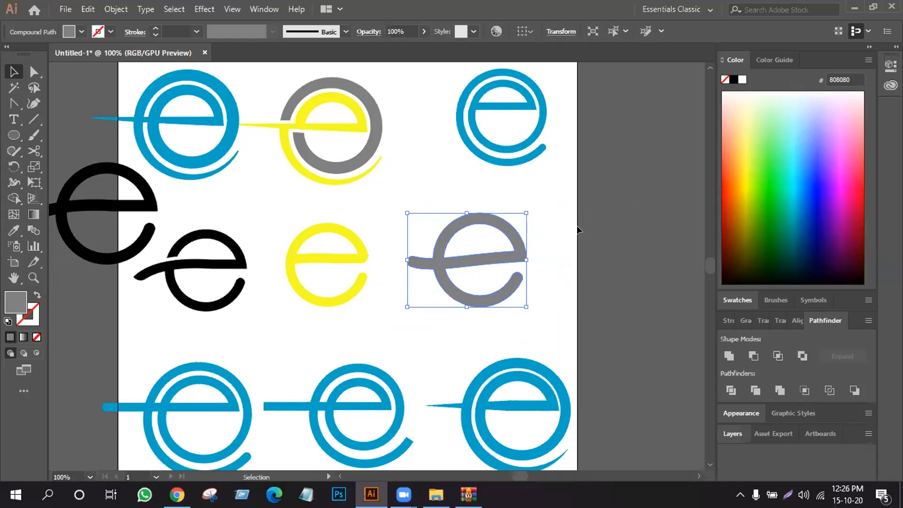
{"action": "left_click", "coordinate": [576, 224]}
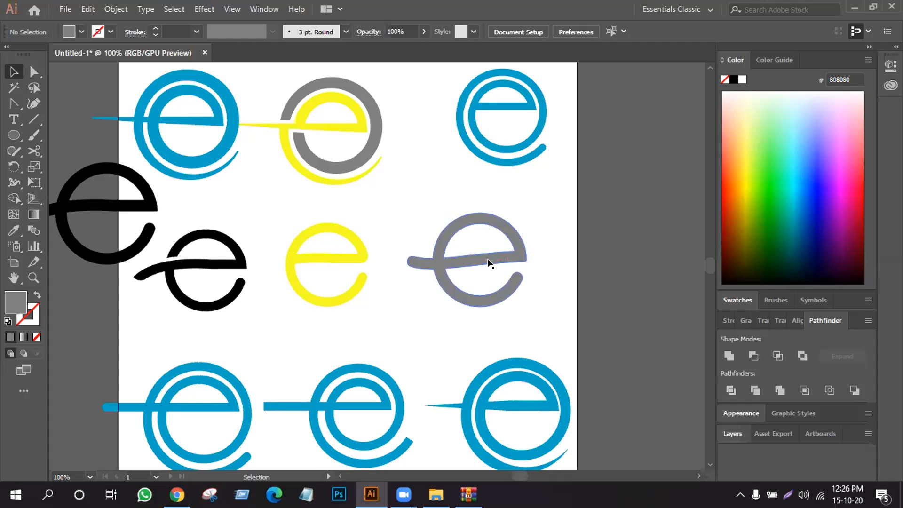
- Undo the large e's resizing, gray fill, corner rounding and outlining, back to the 20 pt stroked circle and wavy bar
{"action": "key", "text": "ctrl+z"}
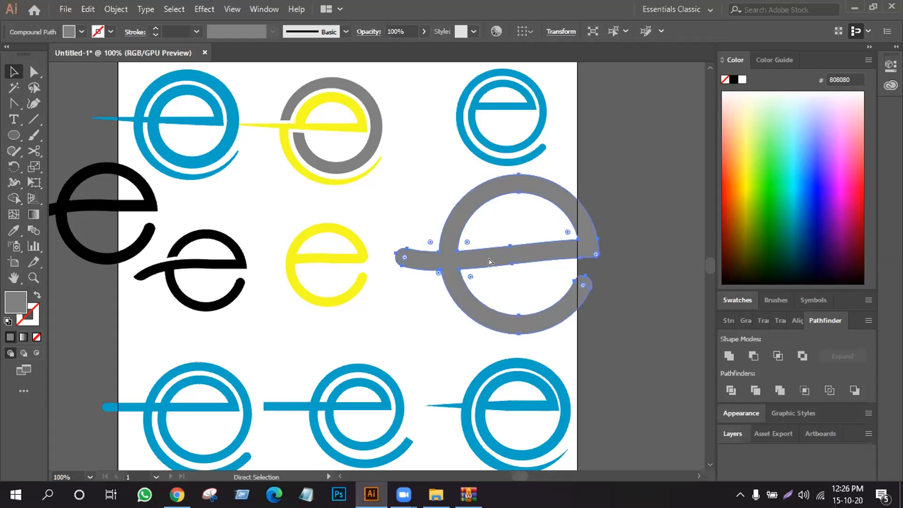
{"action": "key", "text": "ctrl+z"}
{"action": "key", "text": "ctrl+z"}
{"action": "key", "text": "ctrl+z"}
{"action": "key", "text": "ctrl+z"}
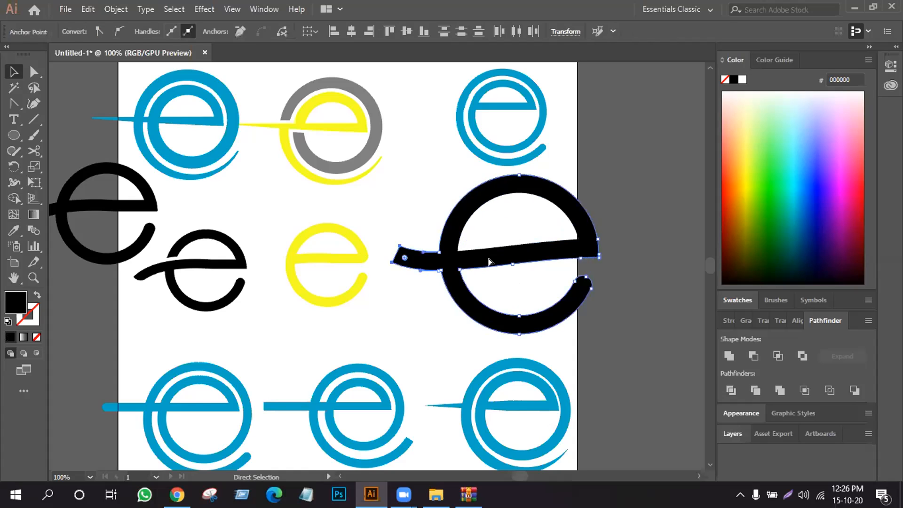
{"action": "key", "text": "ctrl+z"}
{"action": "key", "text": "ctrl+z"}
{"action": "key", "text": "ctrl+z"}
{"action": "key", "text": "ctrl+z"}
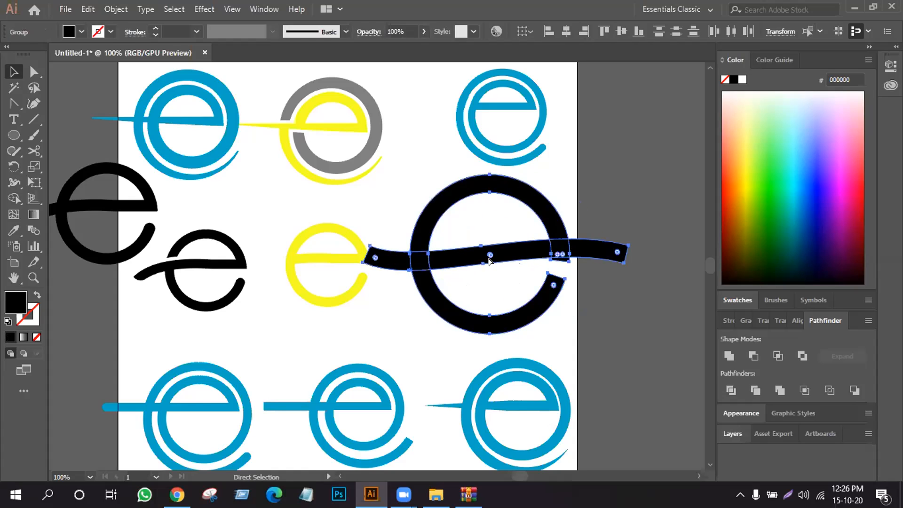
{"action": "key", "text": "ctrl+z"}
{"action": "key", "text": "v"}
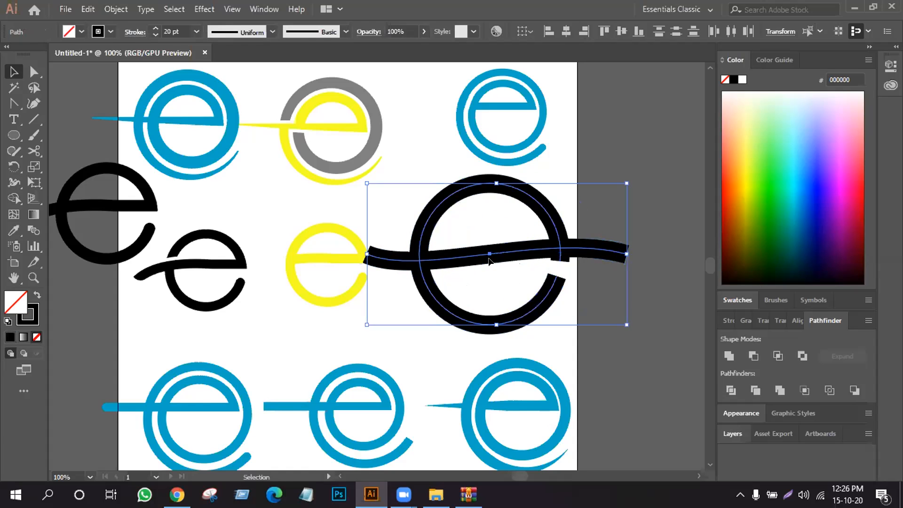
{"action": "left_click", "coordinate": [650, 302]}
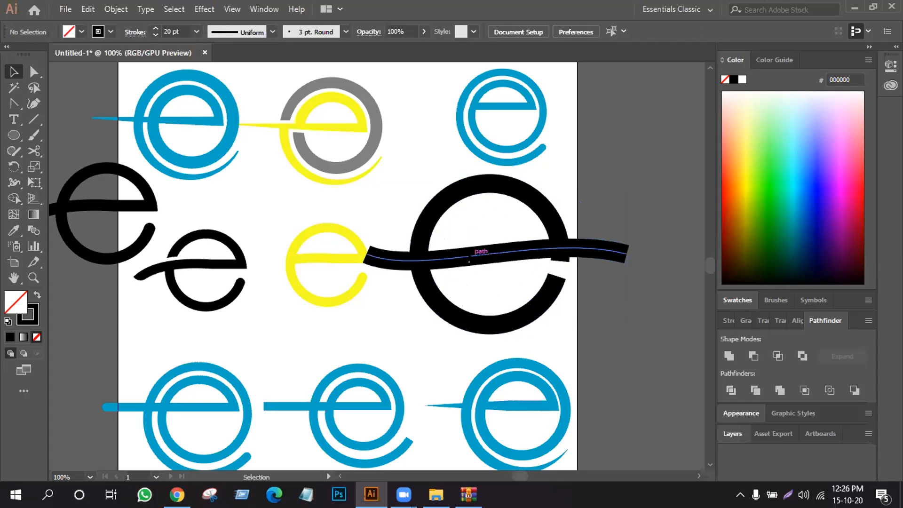
- Cut the large e's wavy bar at the circle's center with the Scissors tool and delete its right half
{"action": "left_click", "coordinate": [34, 150]}
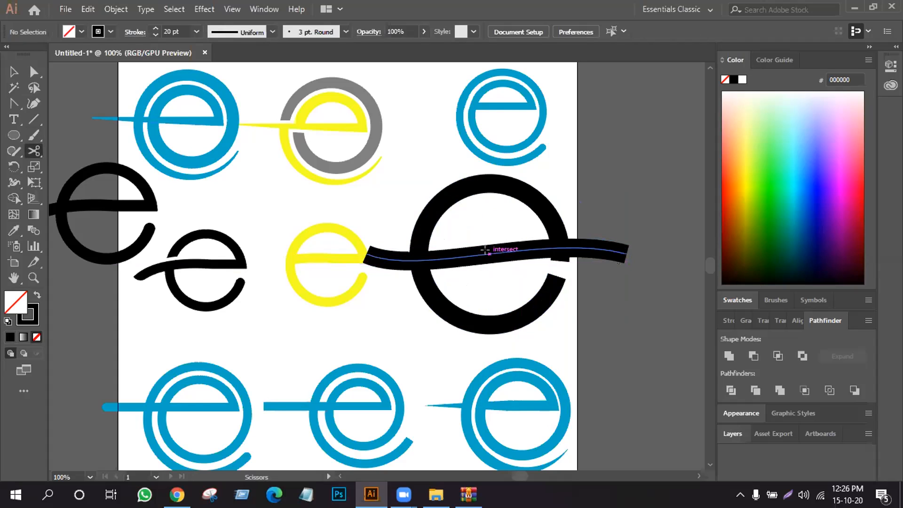
{"action": "left_click", "coordinate": [629, 252]}
{"action": "left_click", "coordinate": [15, 71]}
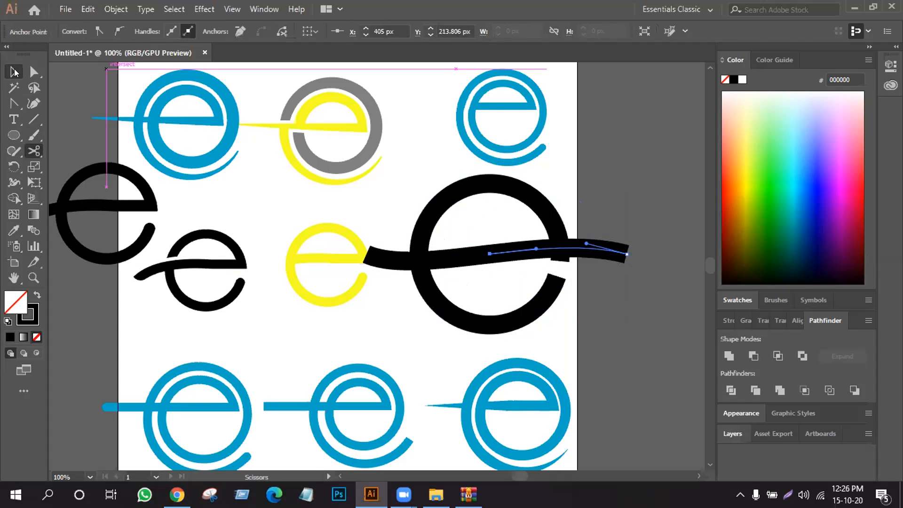
{"action": "key", "text": "Delete"}
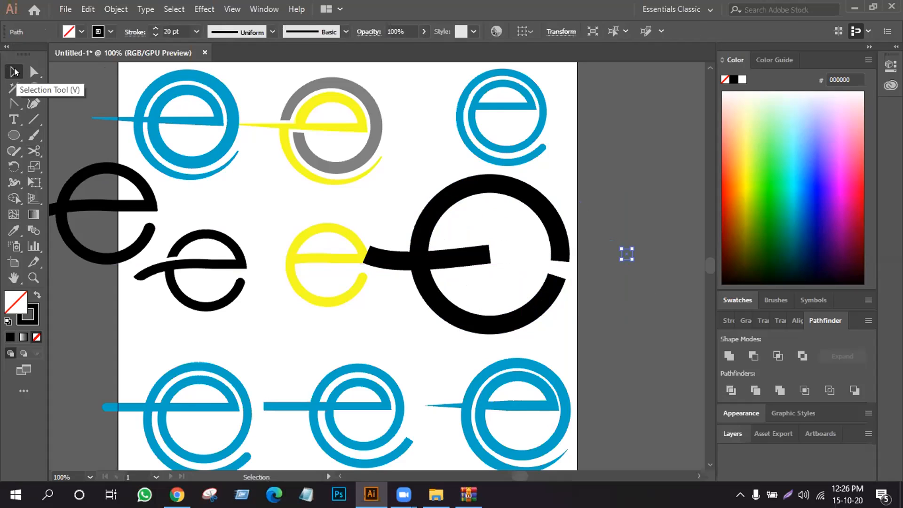
{"action": "key", "text": "Delete"}
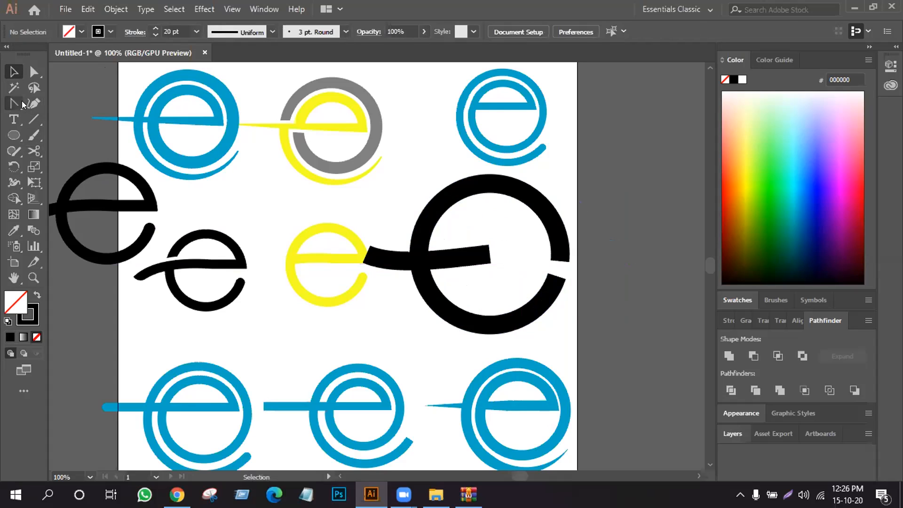
- Extend the bar's cut end with a straight horizontal Pen segment about 132 px long, then nudge its end left to X 520 px
{"action": "left_click_drag", "start_coordinate": [16, 100], "coordinate": [38, 106]}
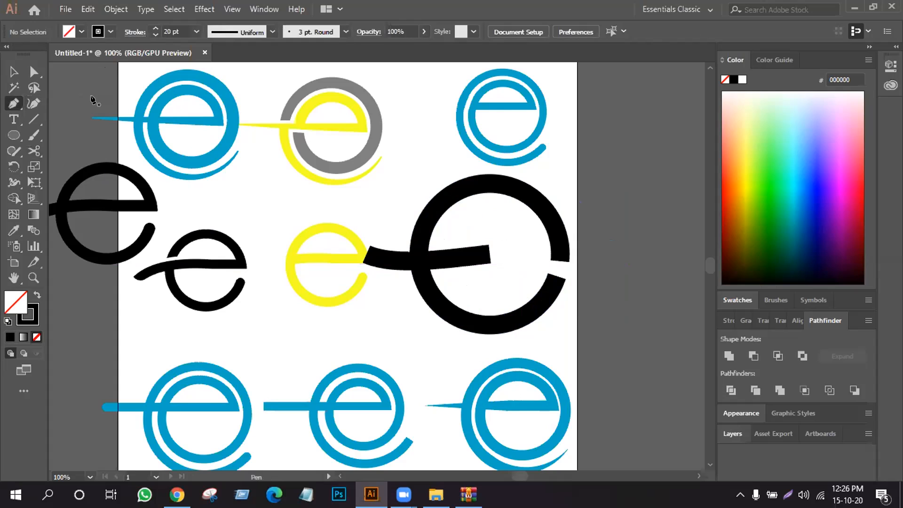
{"action": "left_click", "coordinate": [489, 254]}
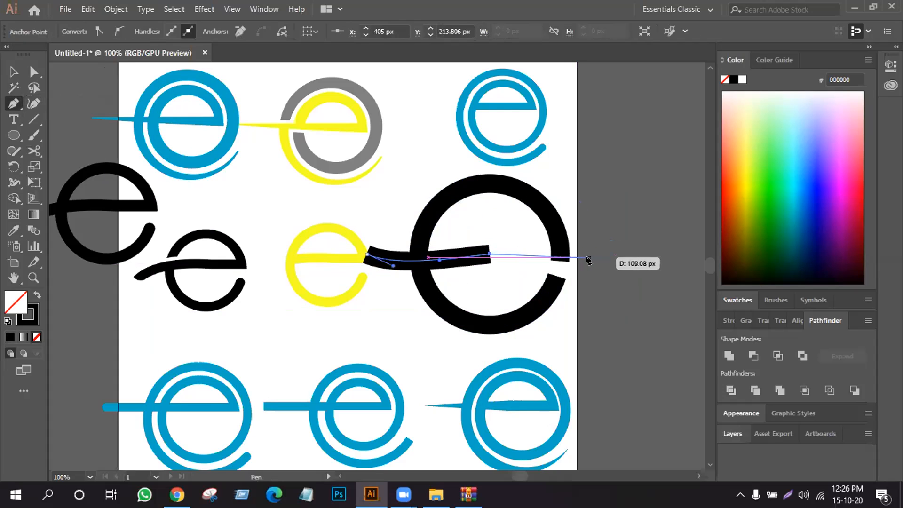
{"action": "left_click", "coordinate": [611, 254]}
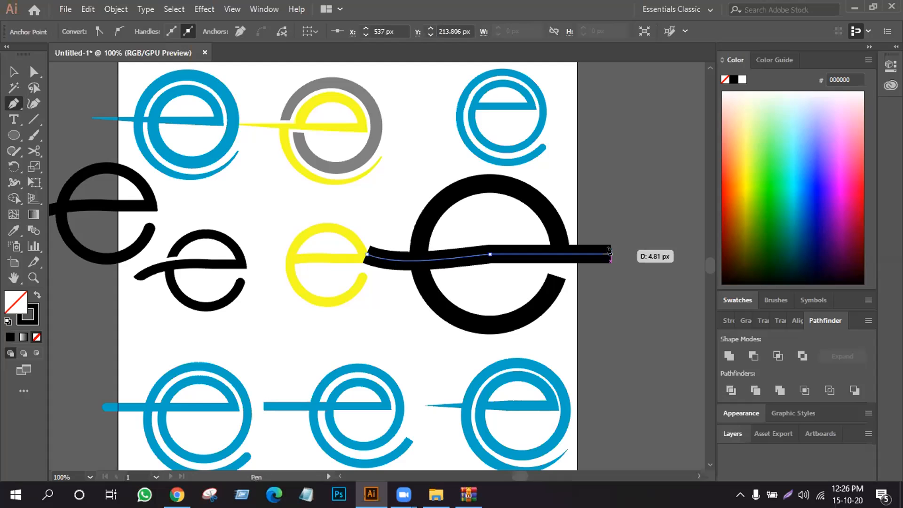
{"action": "left_click", "coordinate": [6, 75]}
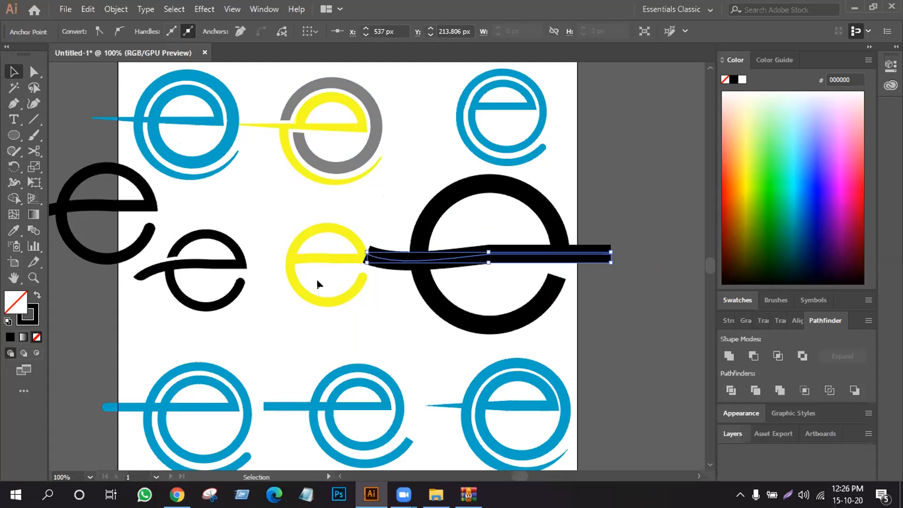
{"action": "key", "text": "Left"}
{"action": "key", "text": "Left"}
{"action": "key", "text": "Left"}
{"action": "key", "text": "Left"}
{"action": "key", "text": "Left"}
{"action": "key", "text": "Left"}
{"action": "key", "text": "Left"}
{"action": "key", "text": "Left"}
{"action": "key", "text": "Left"}
{"action": "key", "text": "Left"}
{"action": "key", "text": "Left"}
{"action": "key", "text": "Left"}
{"action": "key", "text": "Left"}
{"action": "key", "text": "Left"}
{"action": "key", "text": "Left"}
{"action": "key", "text": "Left"}
{"action": "key", "text": "Left"}
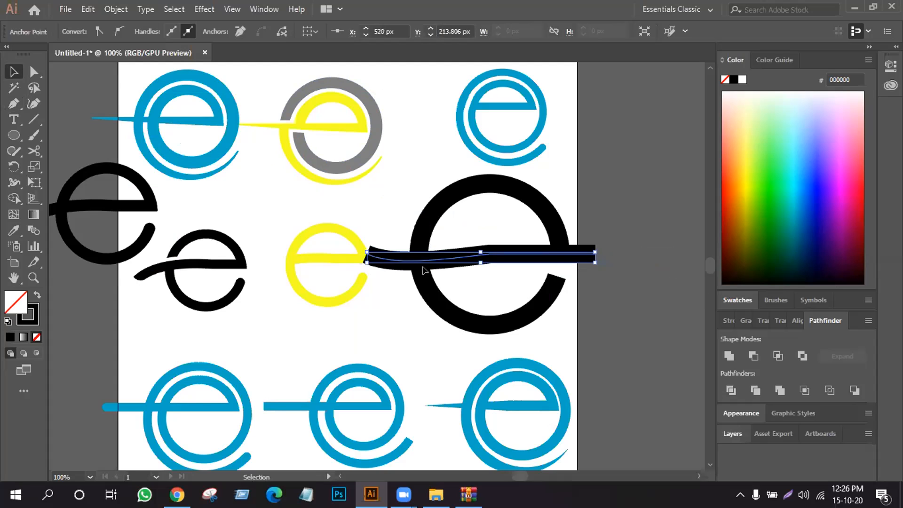
{"action": "left_click", "coordinate": [598, 217]}
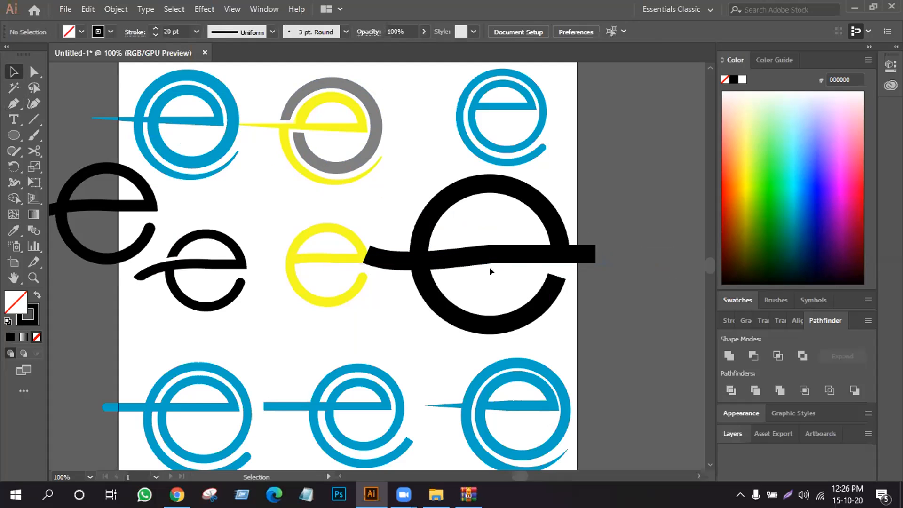
- Convert the strokes of the large circle and its bar into filled outlines
{"action": "mouse_move", "coordinate": [653, 200]}
{"action": "left_mouse_down"}
{"action": "mouse_move", "coordinate": [475, 300]}
{"action": "mouse_move", "coordinate": [430, 313]}
{"action": "left_mouse_up"}
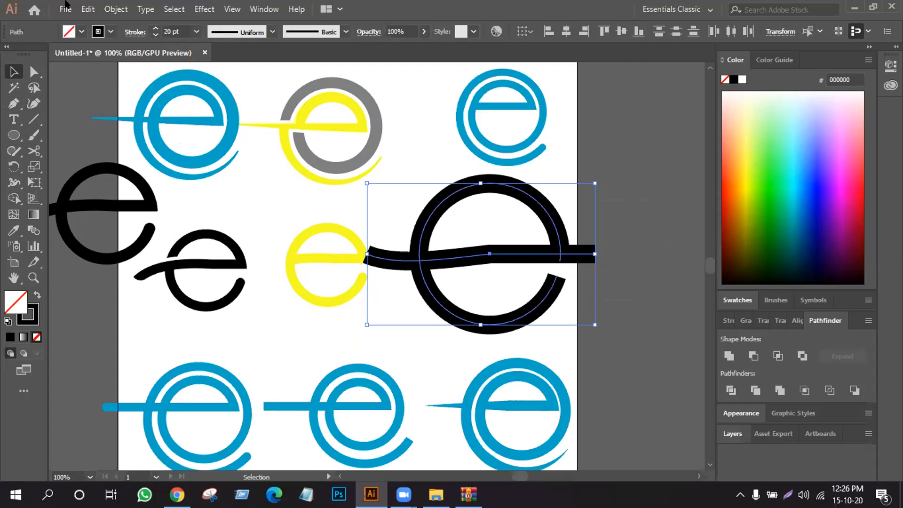
{"action": "left_click", "coordinate": [116, 9]}
{"action": "left_click", "coordinate": [164, 145]}
{"action": "left_click", "coordinate": [414, 323]}
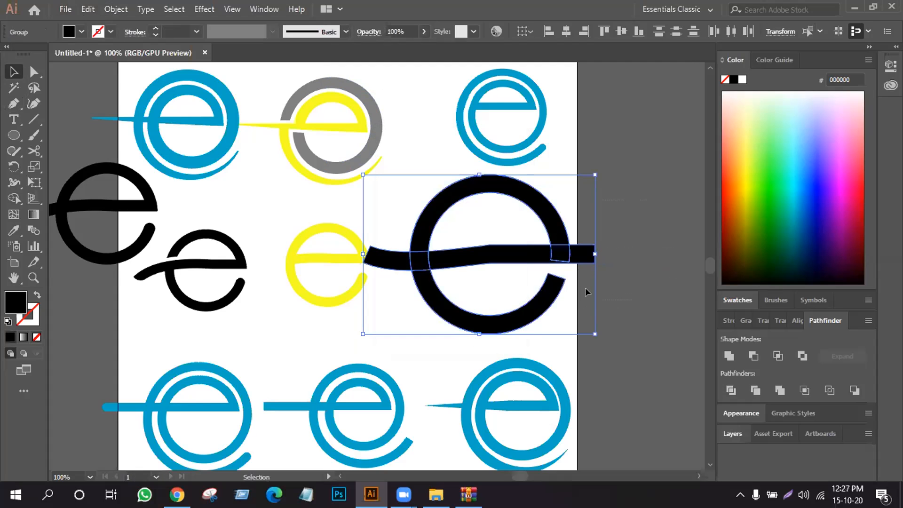
{"action": "left_click", "coordinate": [636, 259]}
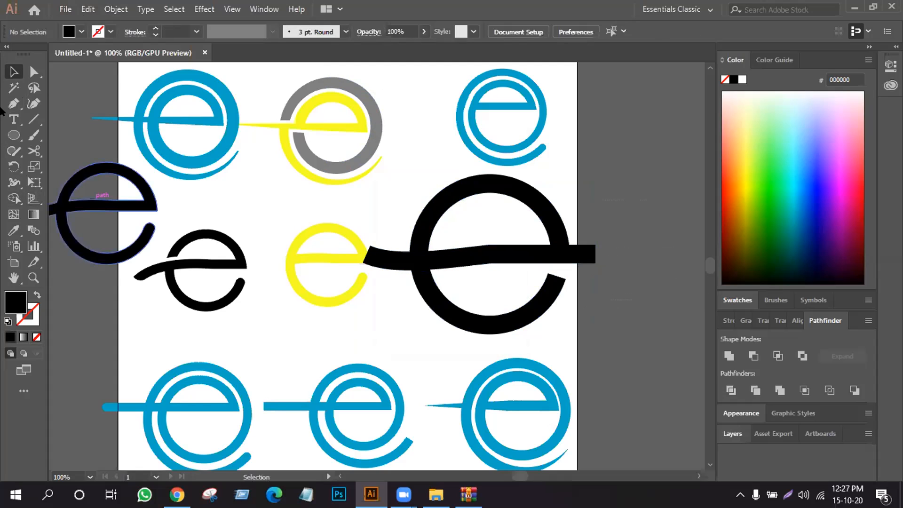
- Round the bend in the middle of the bar with a corner radius of 32.17 px
{"action": "left_click", "coordinate": [32, 73]}
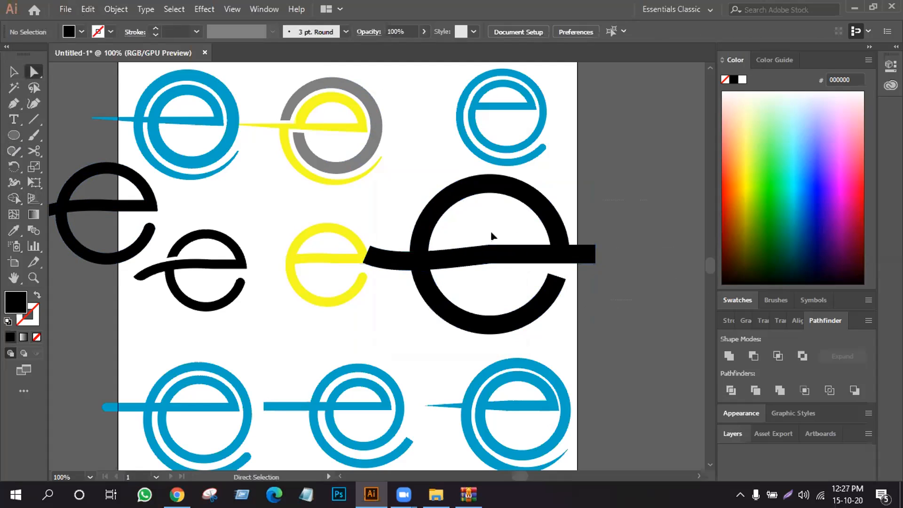
{"action": "left_click", "coordinate": [500, 263]}
{"action": "left_click_drag", "start_coordinate": [490, 257], "coordinate": [491, 274]}
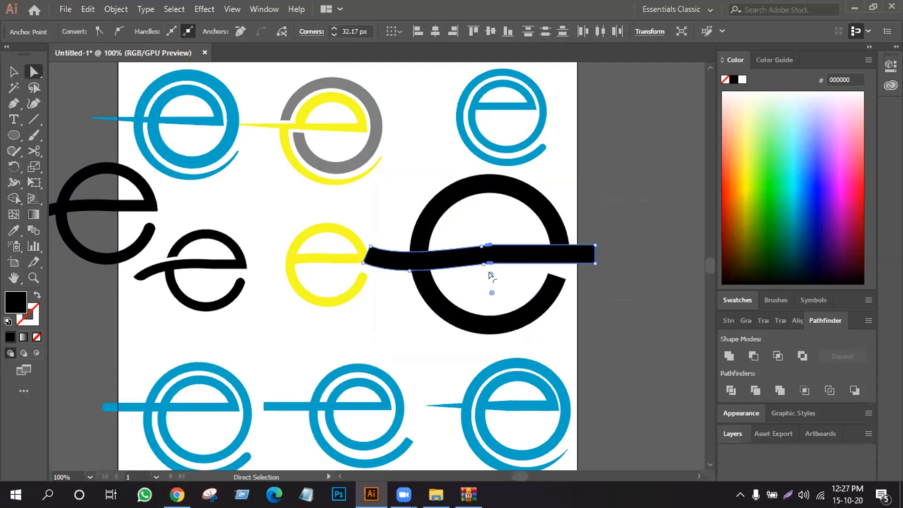
{"action": "left_click", "coordinate": [520, 284]}
- Nudge the anchor points at the bar's middle bend slightly upward
{"action": "left_click_drag", "start_coordinate": [548, 214], "coordinate": [416, 315]}
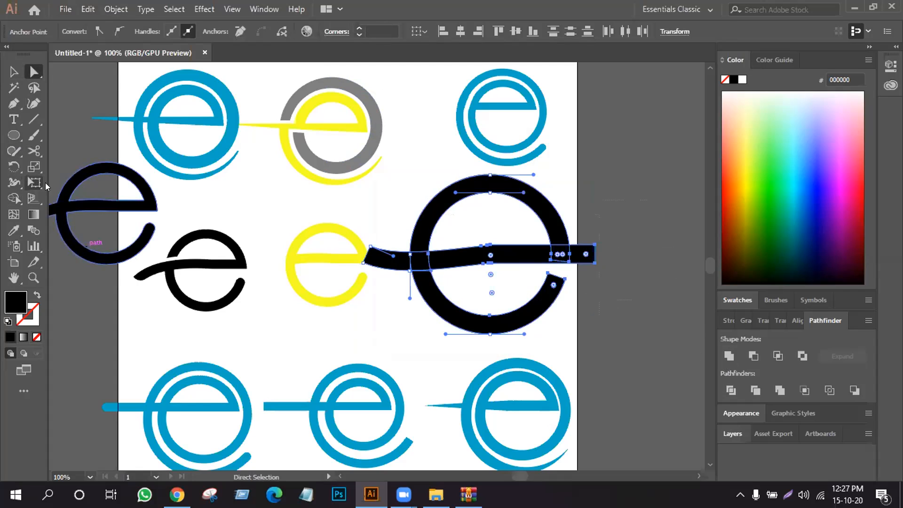
{"action": "left_click", "coordinate": [514, 238]}
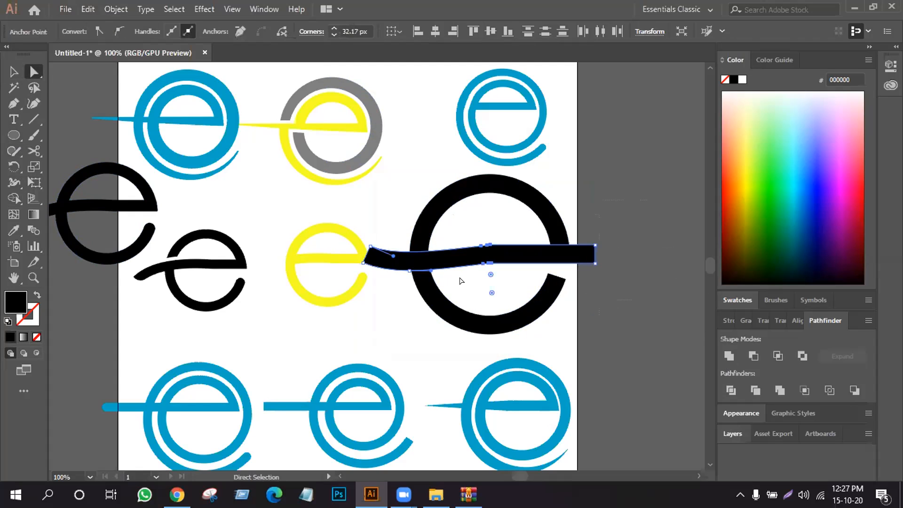
{"action": "key", "text": "Up"}
{"action": "key", "text": "Up"}
{"action": "key", "text": "Up"}
{"action": "key", "text": "Up"}
{"action": "key", "text": "Up"}
{"action": "key", "text": "Up"}
{"action": "key", "text": "Up"}
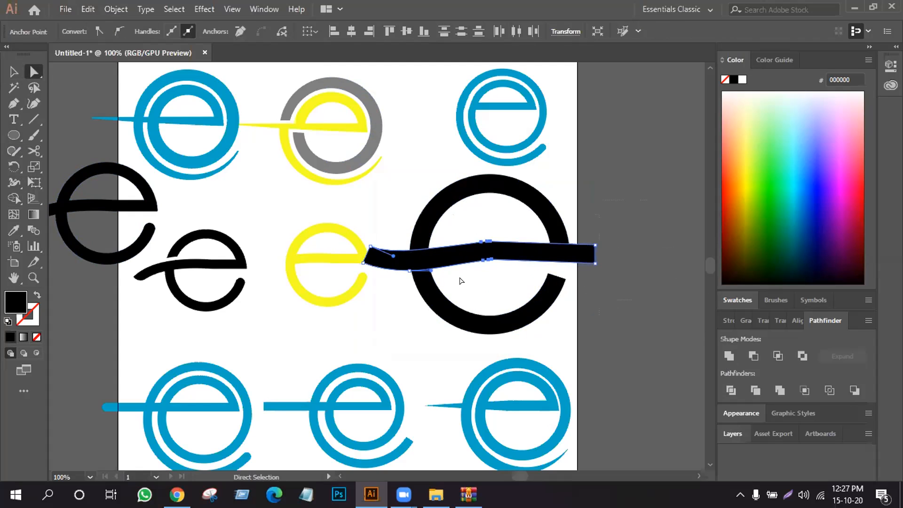
- Undo the point nudges, bend rounding and outlining, back to the stroked circle and bar
{"action": "key", "text": "ctrl+z"}
{"action": "key", "text": "ctrl+z"}
{"action": "key", "text": "ctrl+z"}
{"action": "key", "text": "ctrl+z"}
{"action": "key", "text": "ctrl+z"}
{"action": "key", "text": "ctrl+z"}
{"action": "key", "text": "ctrl+z"}
{"action": "key", "text": "ctrl+z"}
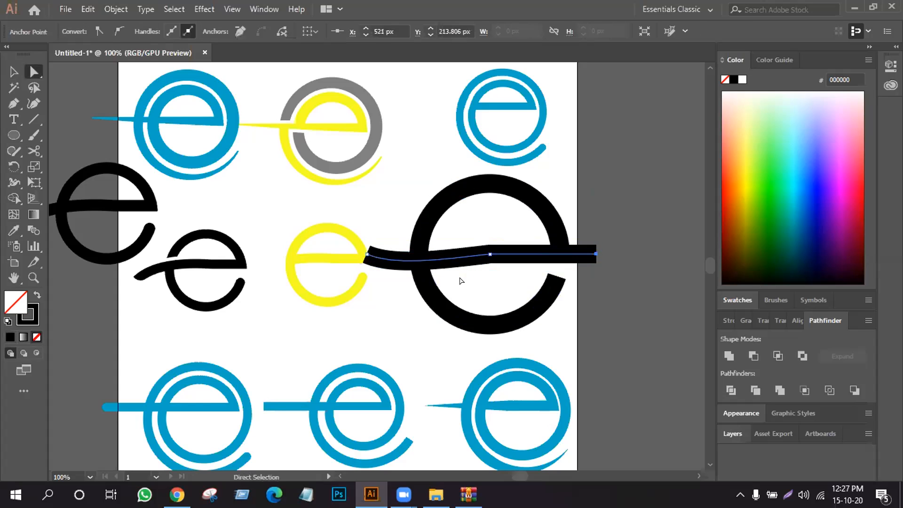
{"action": "left_click", "coordinate": [467, 241]}
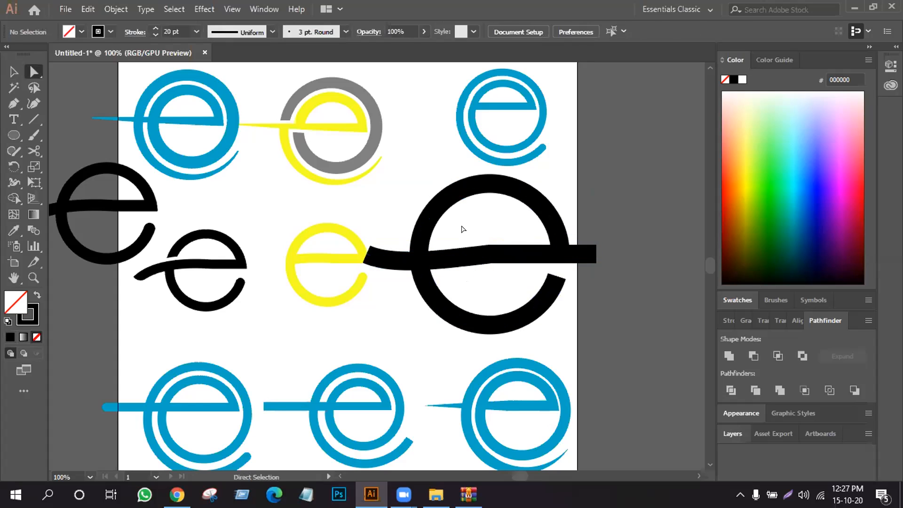
- Select the large circle together with its bar and nudge both up by about 4 px
{"action": "left_click", "coordinate": [13, 71]}
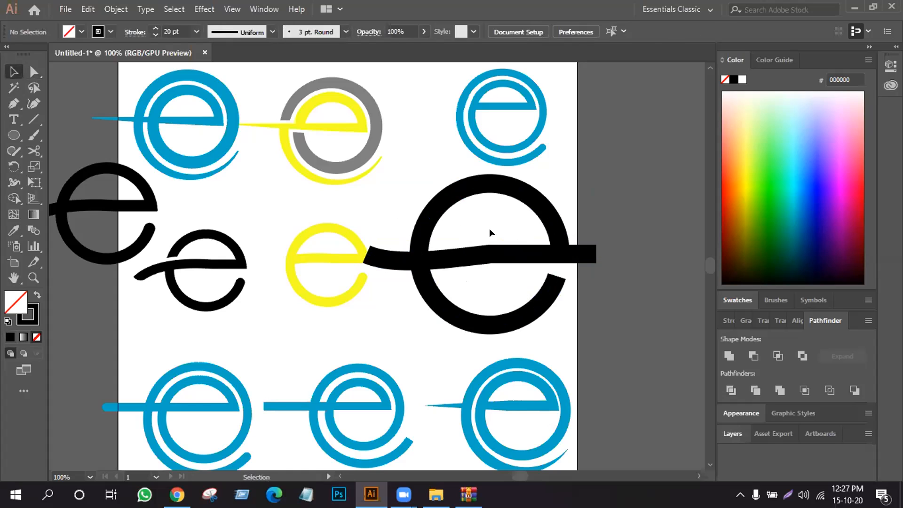
{"action": "left_click_drag", "start_coordinate": [477, 225], "coordinate": [514, 281]}
{"action": "key", "text": "Up"}
{"action": "key", "text": "Up"}
{"action": "key", "text": "Up"}
{"action": "key", "text": "Up"}
{"action": "key", "text": "Up"}
{"action": "key", "text": "Up"}
{"action": "key", "text": "Up"}
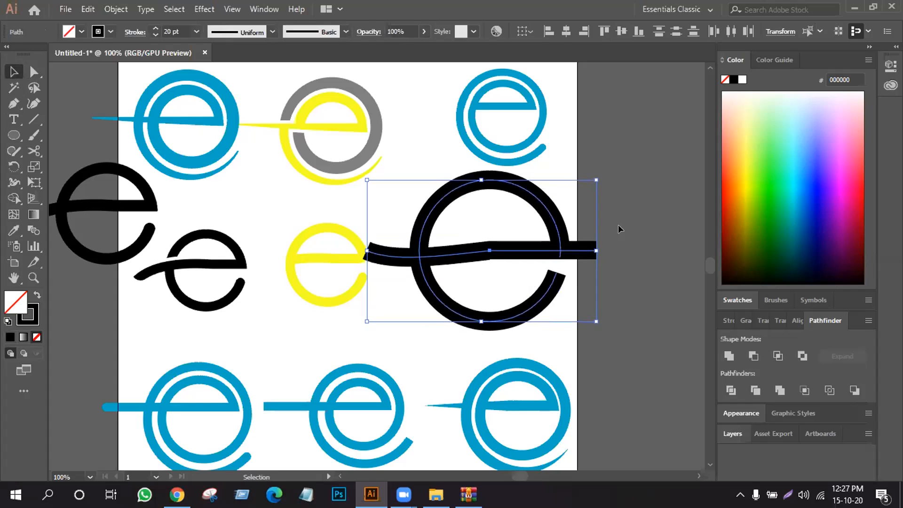
{"action": "right_click", "coordinate": [617, 231]}
{"action": "left_click", "coordinate": [519, 259]}
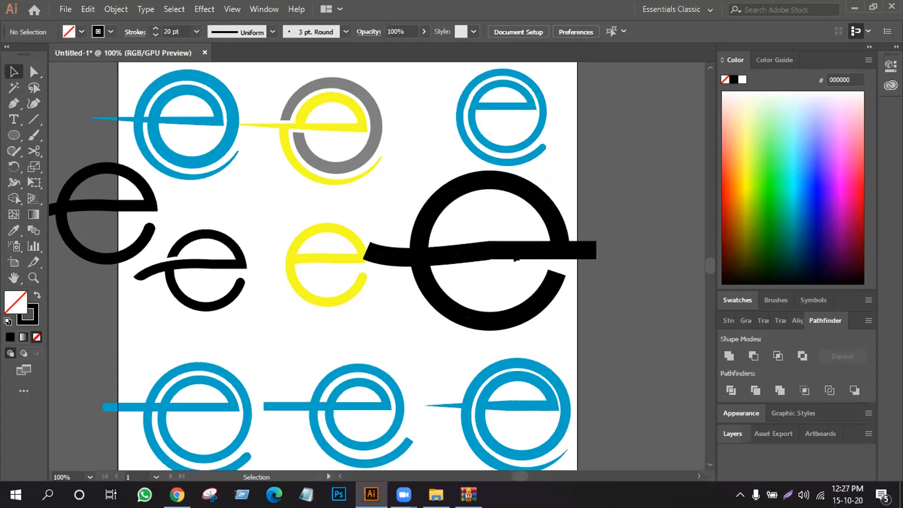
{"action": "left_click", "coordinate": [502, 248]}
{"action": "right_click", "coordinate": [496, 249]}
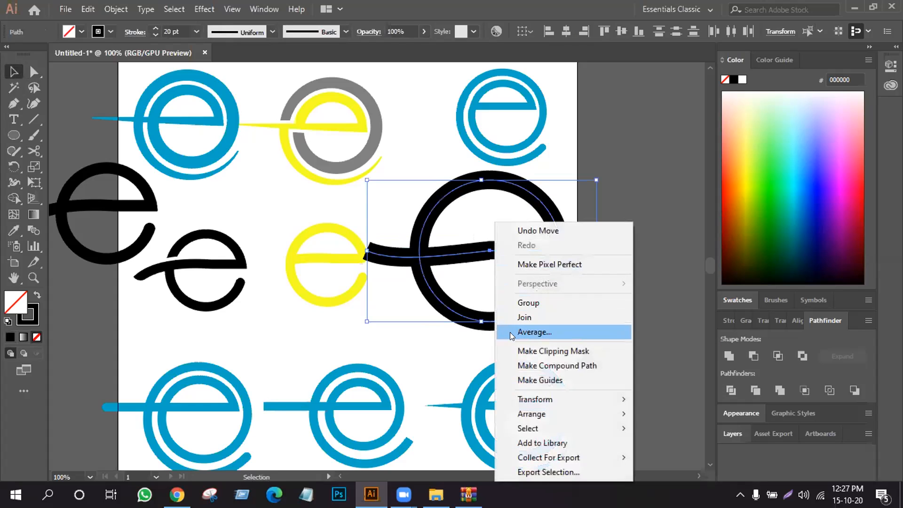
{"action": "left_click", "coordinate": [649, 218]}
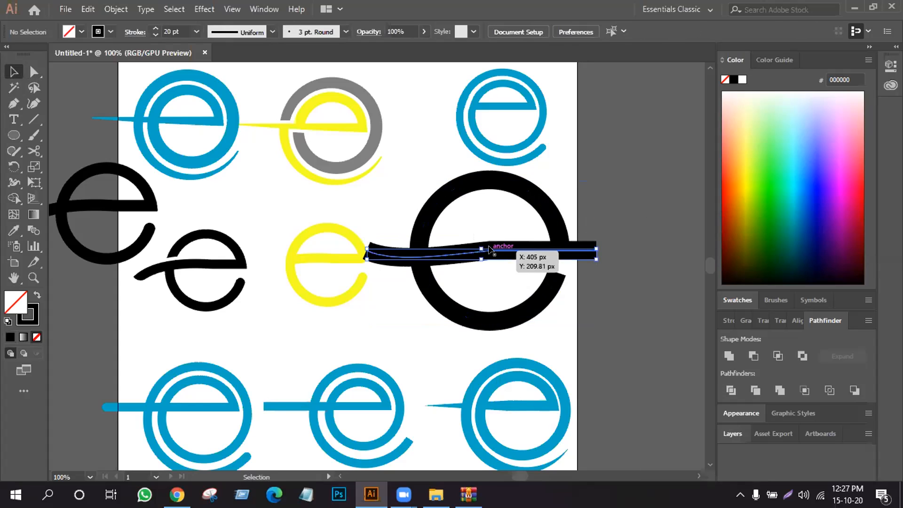
- Nudge the large e's bar up by 5 px, and select it together with the circle
{"action": "left_click", "coordinate": [489, 249]}
{"action": "key", "text": "Up"}
{"action": "key", "text": "Up"}
{"action": "key", "text": "Up"}
{"action": "key", "text": "Up"}
{"action": "key", "text": "Up"}
{"action": "key", "text": "Up"}
{"action": "key", "text": "Up"}
{"action": "key", "text": "Up"}
{"action": "key", "text": "Up"}
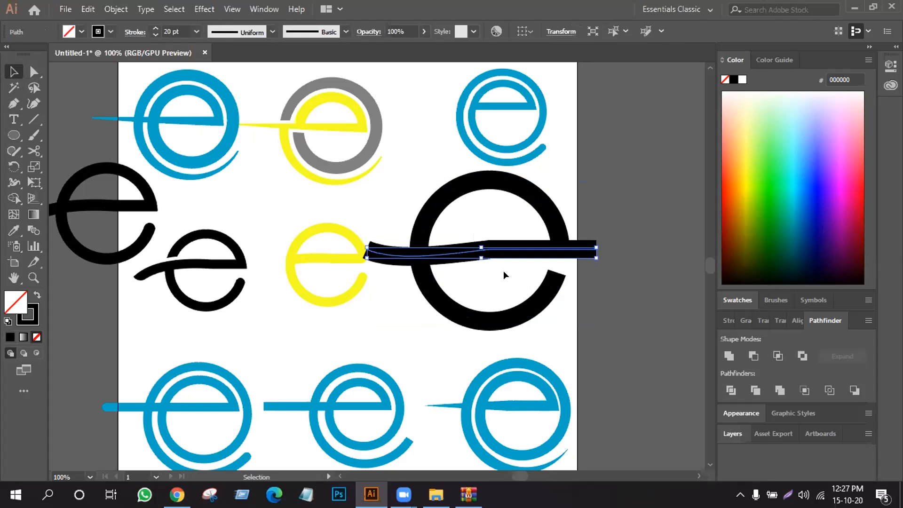
{"action": "key", "text": "Up"}
{"action": "key", "text": "Up"}
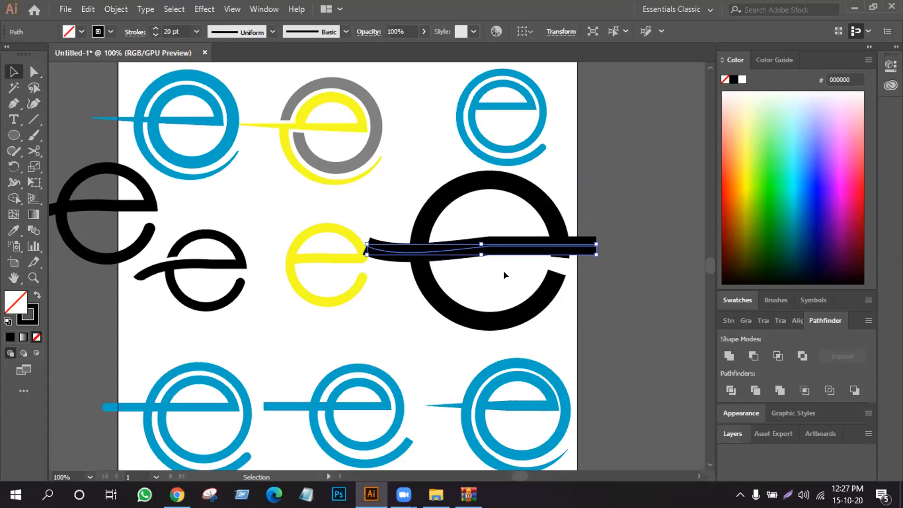
{"action": "left_click", "coordinate": [505, 272]}
{"action": "left_click_drag", "start_coordinate": [578, 190], "coordinate": [511, 283]}
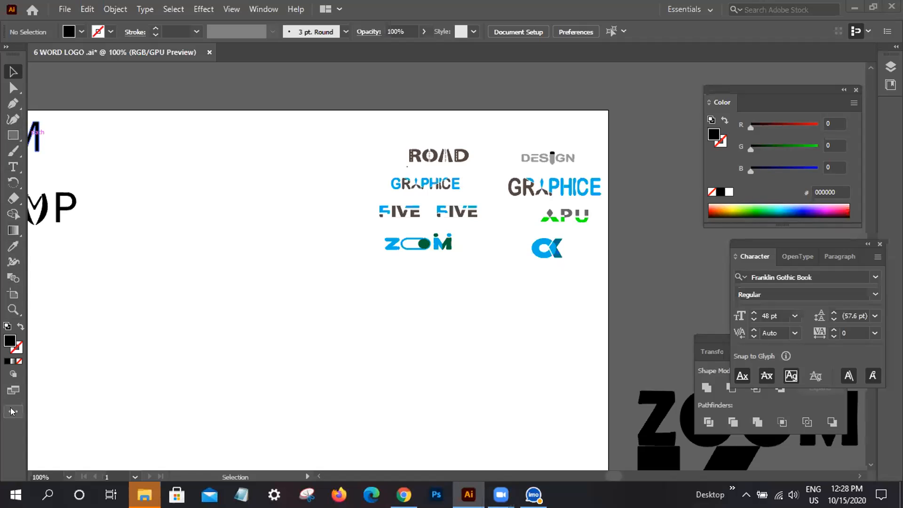
- Switch the toolbar in the 6 WORD LOGO document to the Advanced set and activate the Line Segment tool
{"action": "left_click", "coordinate": [13, 411]}
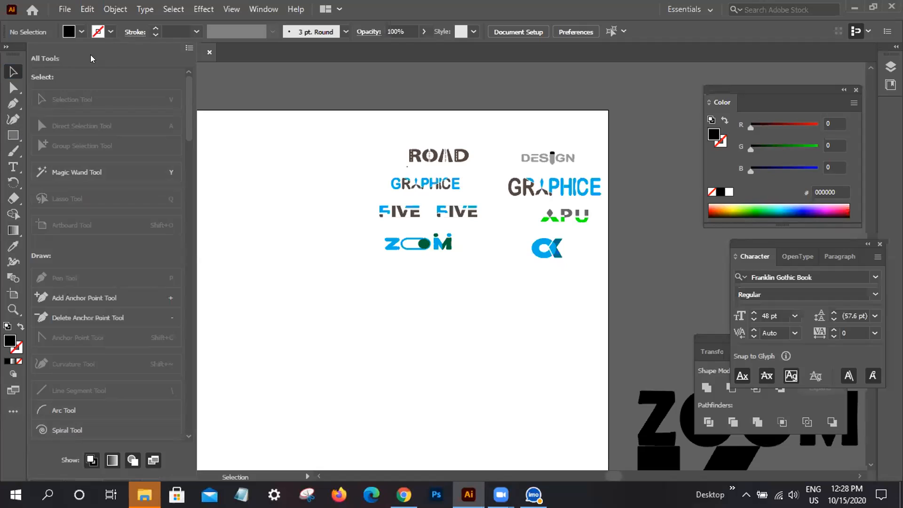
{"action": "left_click", "coordinate": [189, 49]}
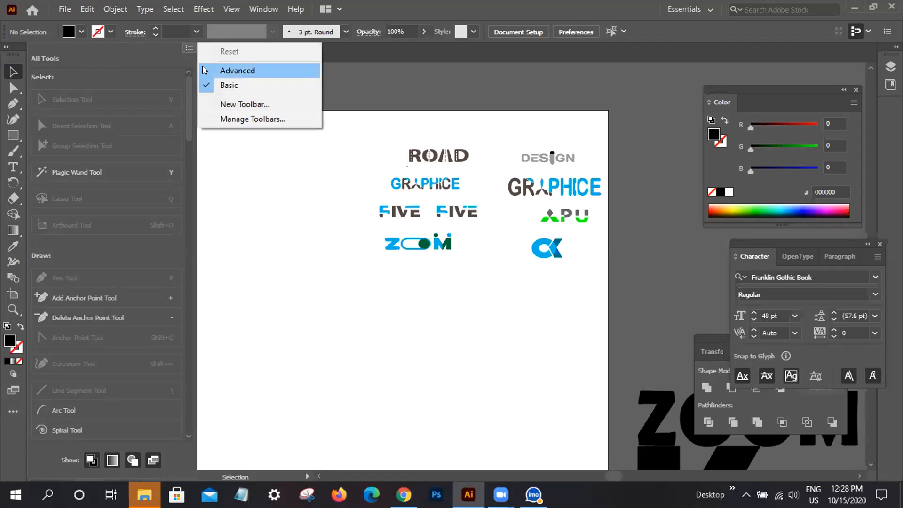
{"action": "left_click", "coordinate": [217, 70]}
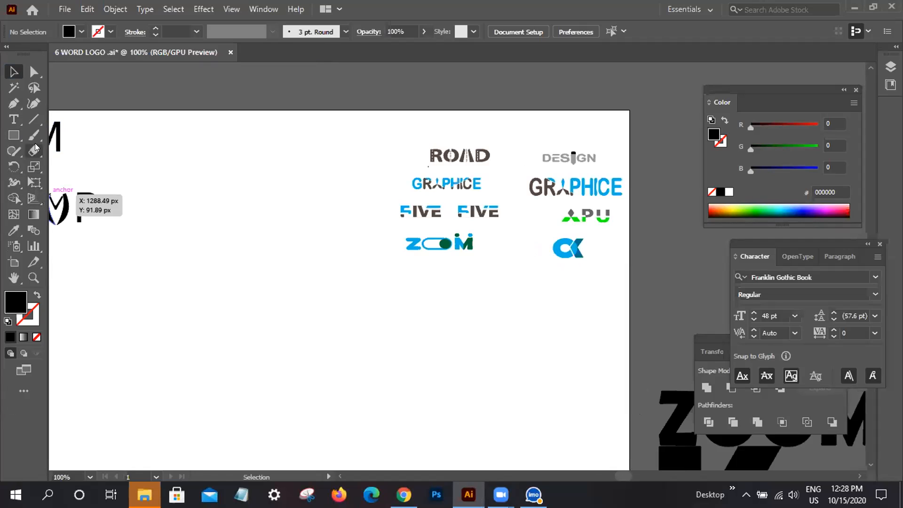
{"action": "left_click", "coordinate": [35, 122]}
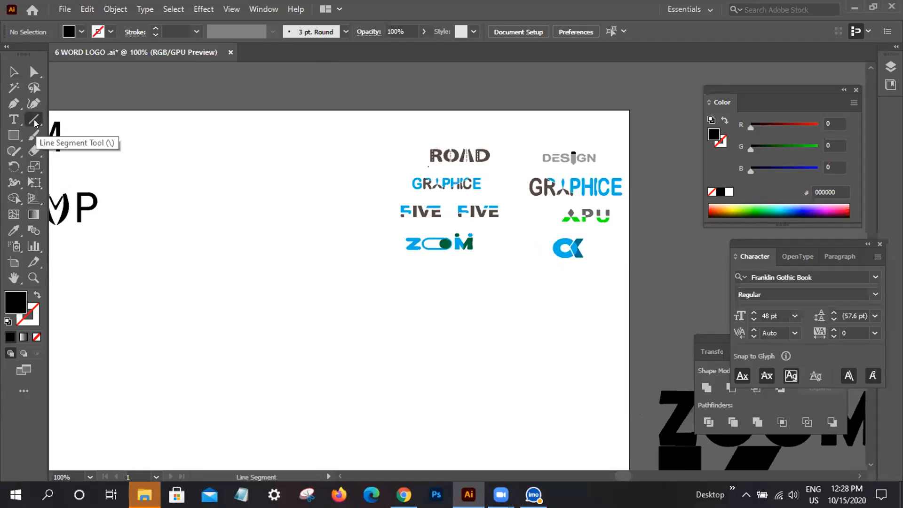
{"action": "left_click", "coordinate": [35, 121]}
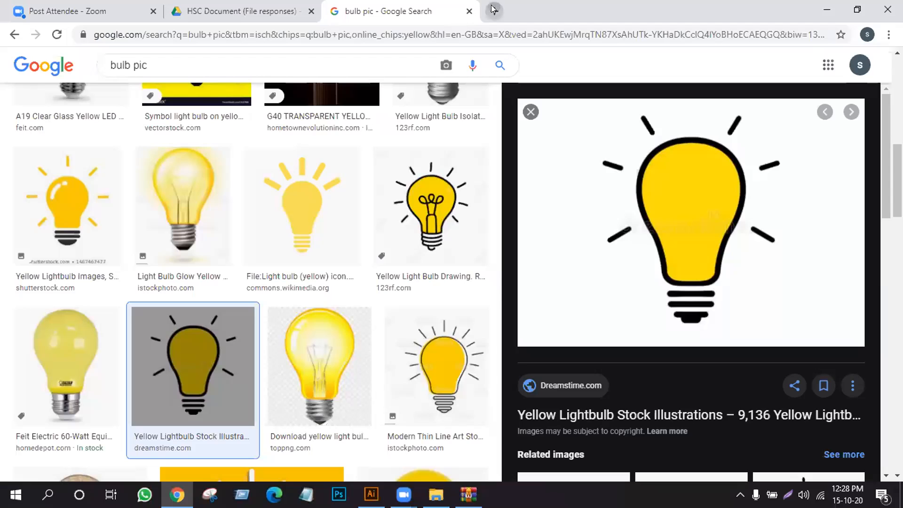
- Switch to Chrome and open the bookmarked Google Sheet "Information: LEDP GD997 LOT4"
{"action": "left_click", "coordinate": [492, 11]}
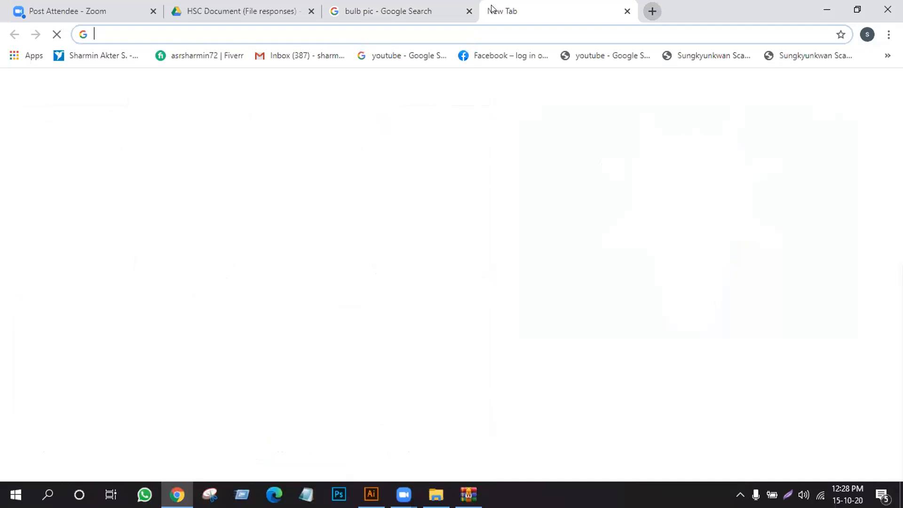
{"action": "left_click", "coordinate": [887, 56]}
{"action": "scroll", "coordinate": [710, 308], "scroll_direction": "down", "scroll_amount": 3}
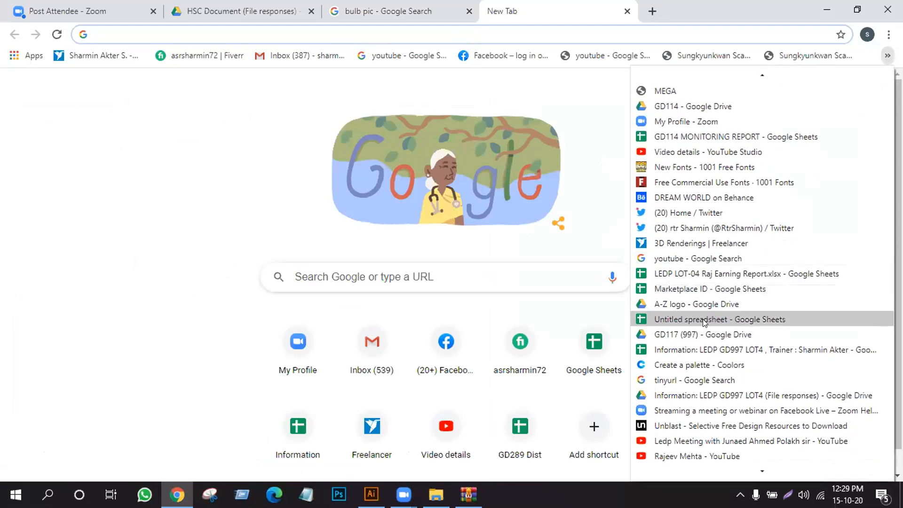
{"action": "scroll", "coordinate": [704, 322], "scroll_direction": "down", "scroll_amount": 5}
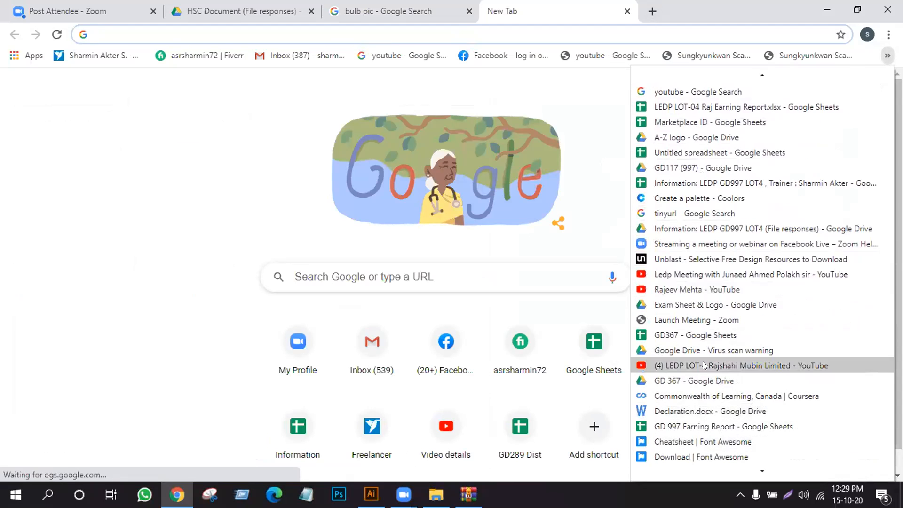
{"action": "scroll", "coordinate": [703, 349], "scroll_direction": "up", "scroll_amount": 1}
{"action": "left_click", "coordinate": [714, 198]}
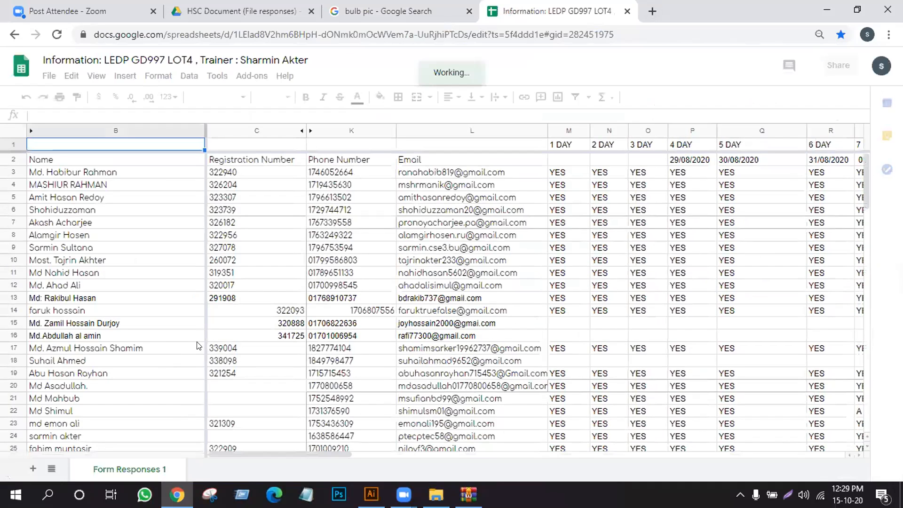
- Insert one column to the right of the 44 DAY column in the attendance sheet
{"action": "left_click_drag", "start_coordinate": [301, 453], "coordinate": [713, 456]}
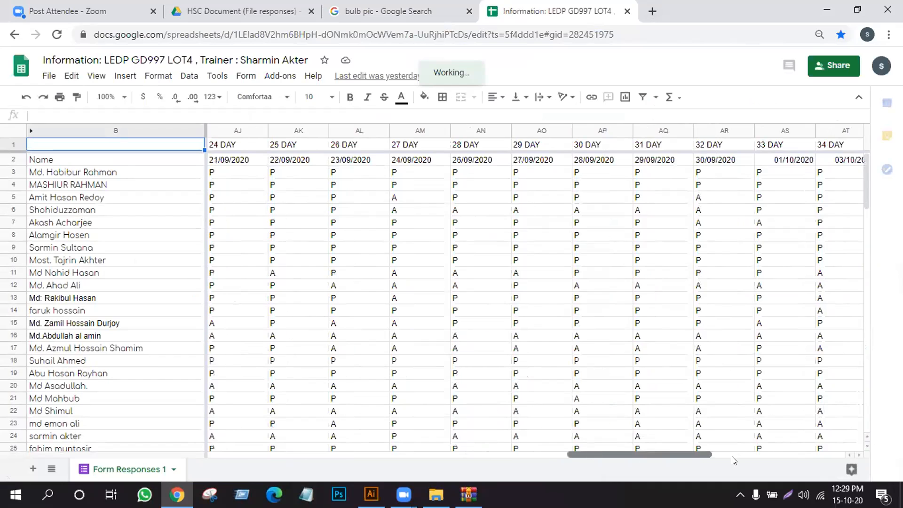
{"action": "left_click", "coordinate": [811, 454]}
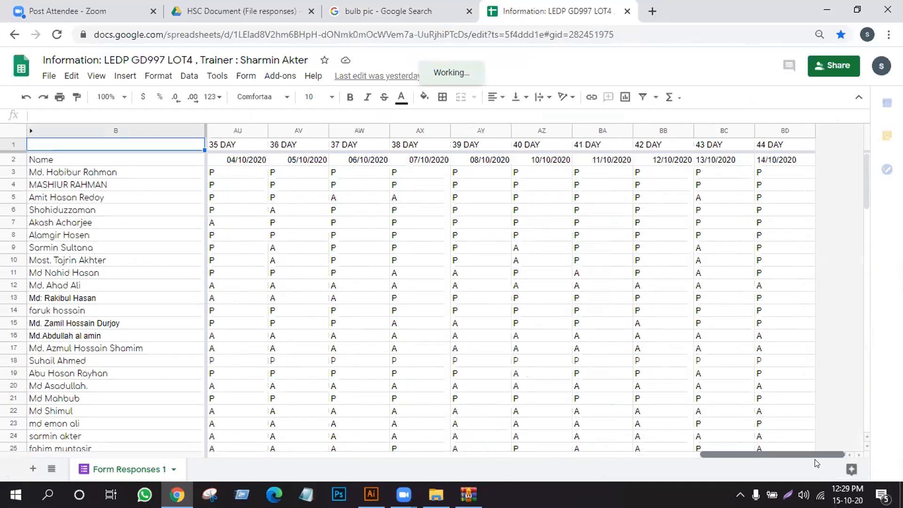
{"action": "left_click", "coordinate": [777, 128]}
{"action": "right_click", "coordinate": [777, 128]}
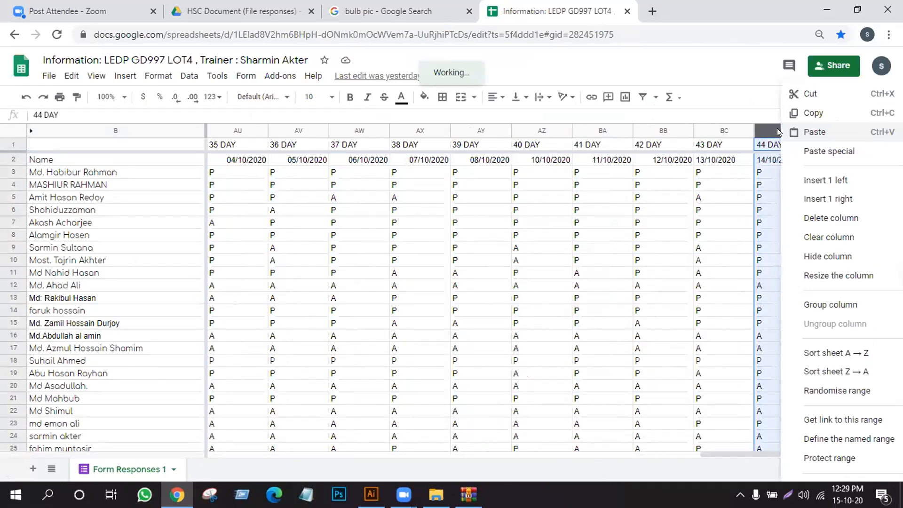
{"action": "left_click", "coordinate": [829, 203]}
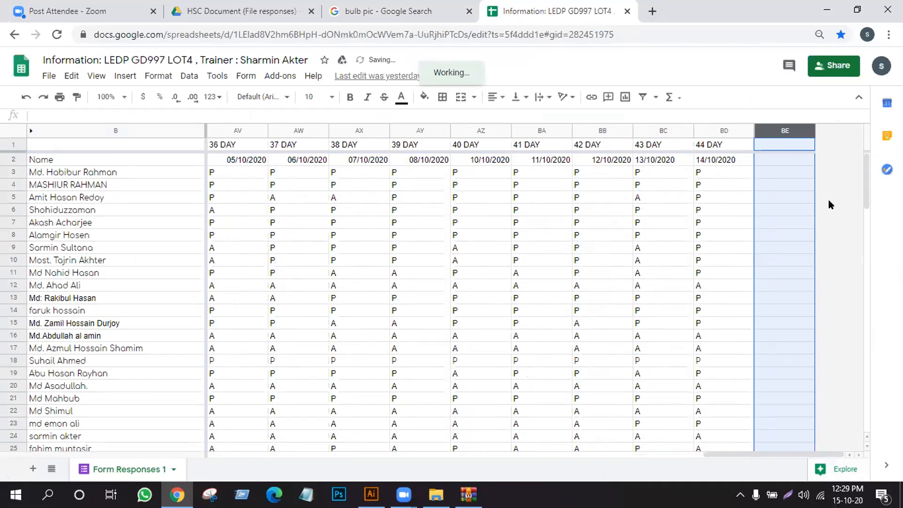
- Head the new column 45 DAY and enter the date 15/10/2020 below it
{"action": "left_click", "coordinate": [772, 142]}
{"action": "type", "text": "45"}
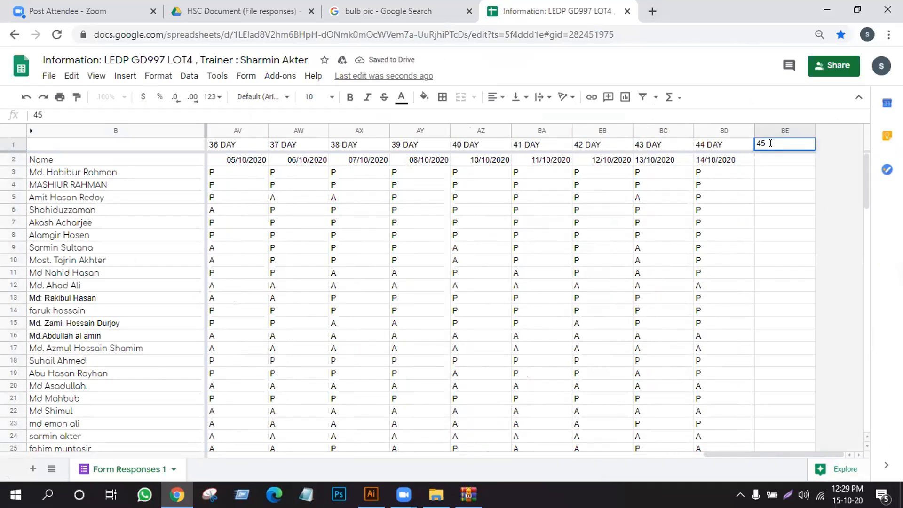
{"action": "type", "text": " DAY"}
{"action": "key", "text": "Return"}
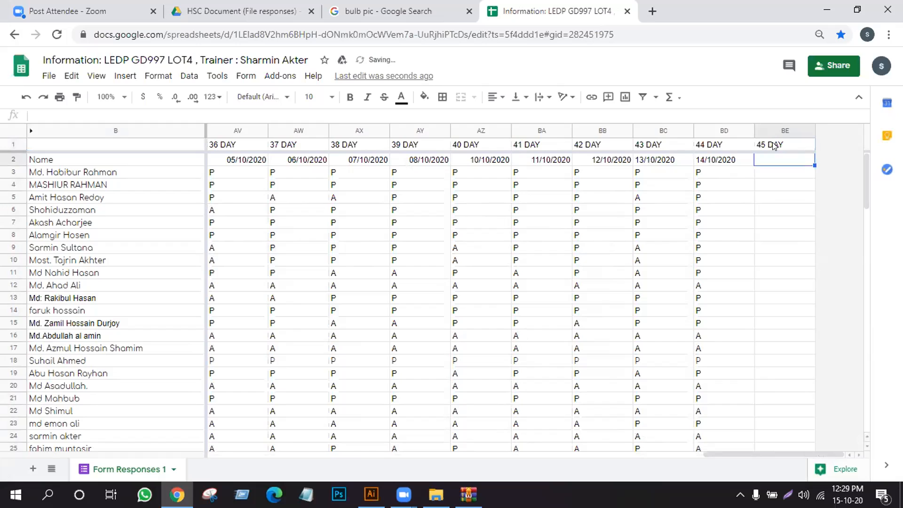
{"action": "type", "text": "15"}
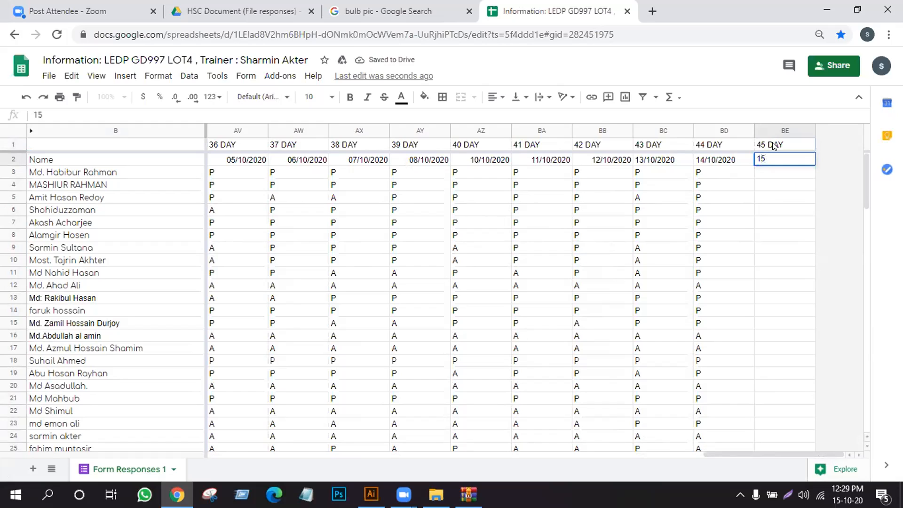
{"action": "type", "text": "/10/2020"}
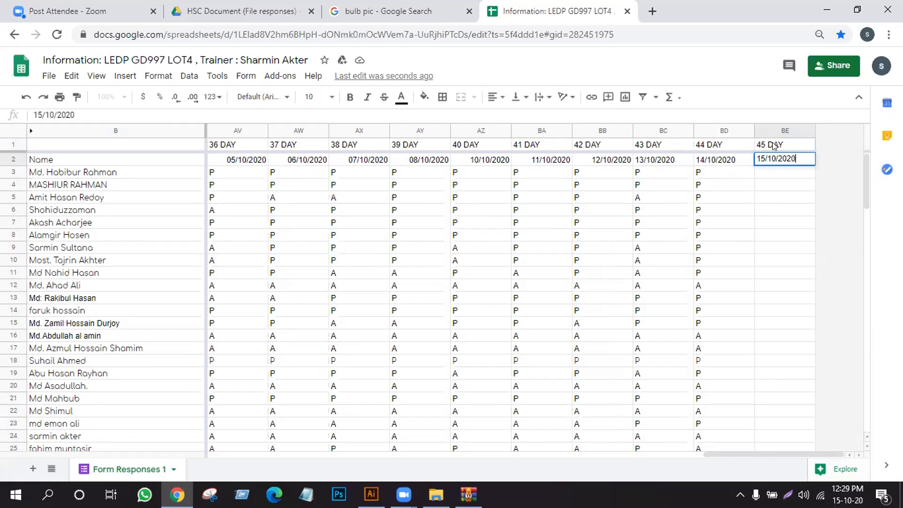
{"action": "key", "text": "Return"}
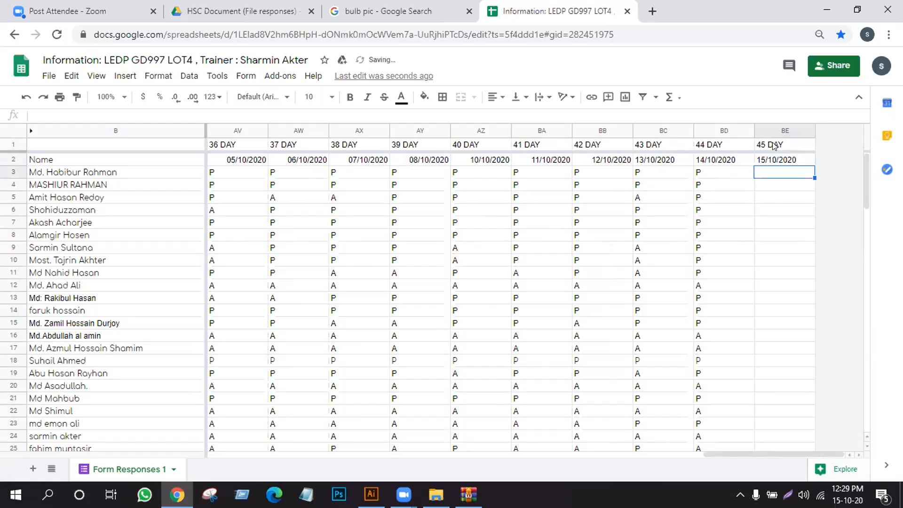
- Mark the students in rows 3 to 10 as P in the 45 DAY column
{"action": "type", "text": "P"}
{"action": "key", "text": "Return"}
{"action": "type", "text": "P"}
{"action": "key", "text": "Return"}
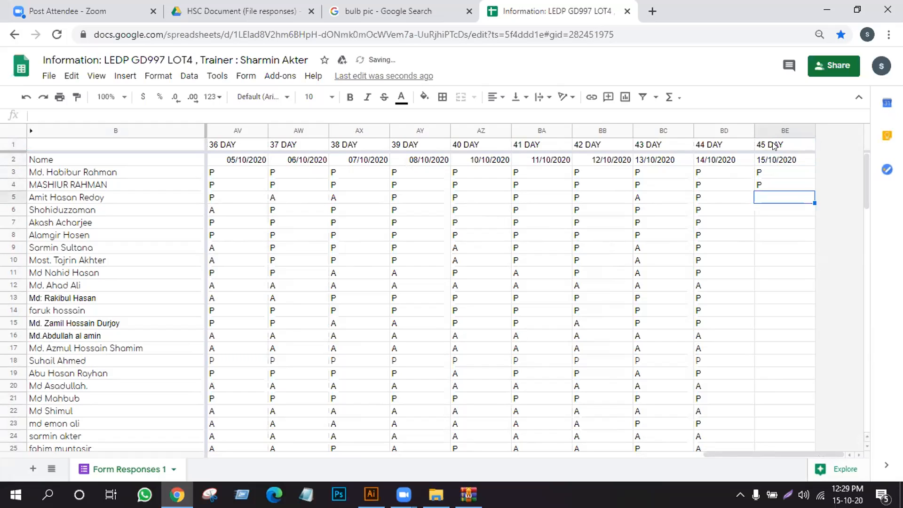
{"action": "type", "text": "P"}
{"action": "key", "text": "Return"}
{"action": "type", "text": "P"}
{"action": "key", "text": "Return"}
{"action": "type", "text": "P"}
{"action": "key", "text": "Return"}
{"action": "type", "text": "P"}
{"action": "key", "text": "Return"}
{"action": "type", "text": "P"}
{"action": "key", "text": "Return"}
{"action": "type", "text": "P"}
{"action": "key", "text": "Return"}
- Fill the 45 DAY attendance with A in rows 11 and 12, P in rows 13 to 15, and A in rows 16 and 17
{"action": "type", "text": "A"}
{"action": "key", "text": "Return"}
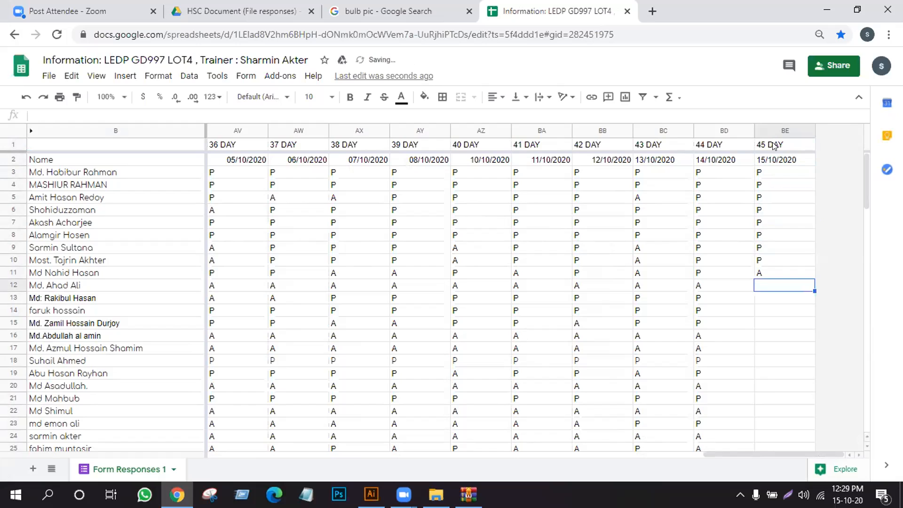
{"action": "type", "text": "A"}
{"action": "key", "text": "Return"}
{"action": "type", "text": "P"}
{"action": "key", "text": "Return"}
{"action": "type", "text": "P"}
{"action": "key", "text": "Return"}
{"action": "type", "text": "P"}
{"action": "key", "text": "Return"}
{"action": "type", "text": "A"}
{"action": "key", "text": "Return"}
{"action": "type", "text": "A"}
{"action": "key", "text": "Return"}
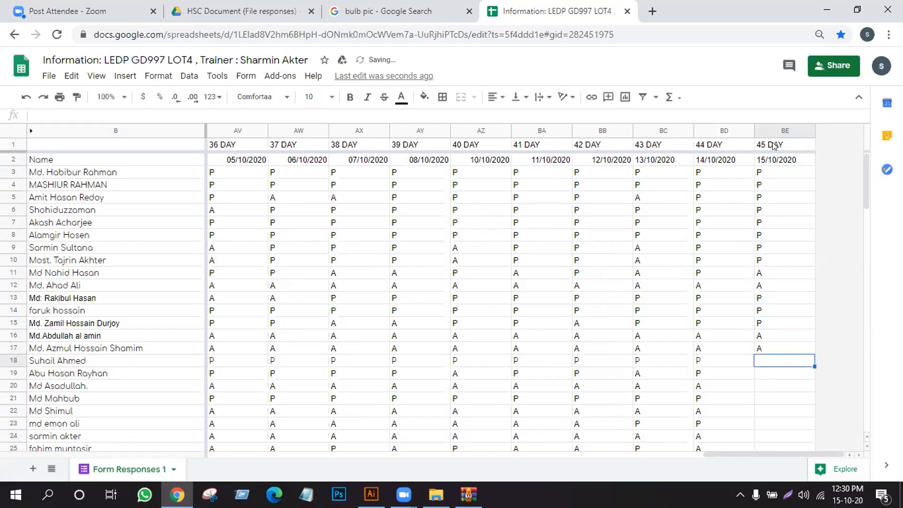
- Enter P for rows 18 and 19 and A for rows 20 to 27 in the 45 DAY column
{"action": "type", "text": "P"}
{"action": "key", "text": "Return"}
{"action": "type", "text": "P"}
{"action": "key", "text": "Return"}
{"action": "type", "text": "A"}
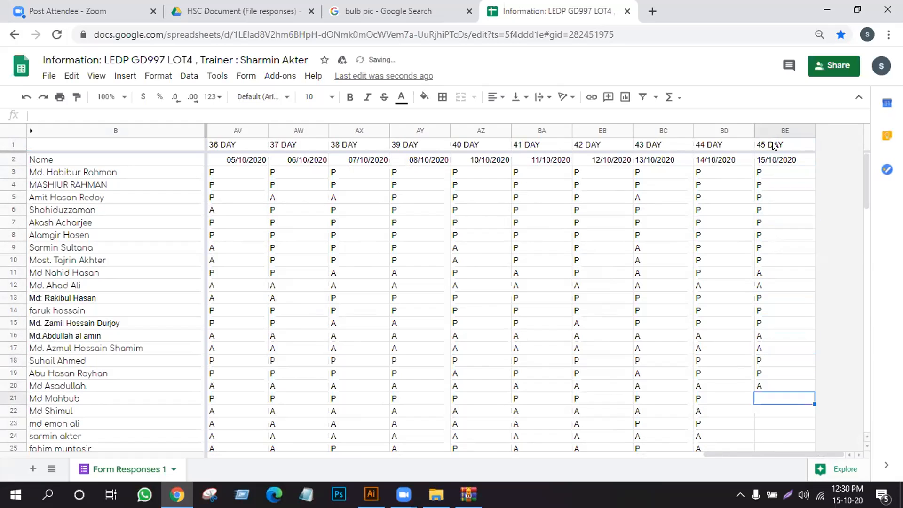
{"action": "type", "text": "A"}
{"action": "key", "text": "Return"}
{"action": "type", "text": "A"}
{"action": "key", "text": "Return"}
{"action": "type", "text": "A"}
{"action": "key", "text": "Return"}
{"action": "type", "text": "A"}
{"action": "key", "text": "Return"}
{"action": "type", "text": "A"}
{"action": "key", "text": "Return"}
{"action": "type", "text": "A"}
{"action": "key", "text": "Return"}
{"action": "type", "text": "A"}
{"action": "key", "text": "Return"}
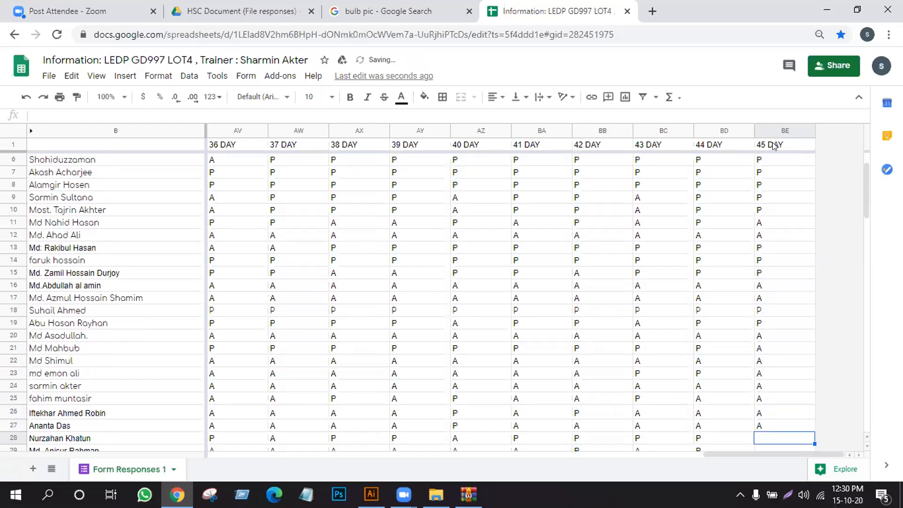
- Complete the 45 DAY column with A in rows 28 and 29 and P in row 30
{"action": "type", "text": "A"}
{"action": "key", "text": "Return"}
{"action": "type", "text": "A"}
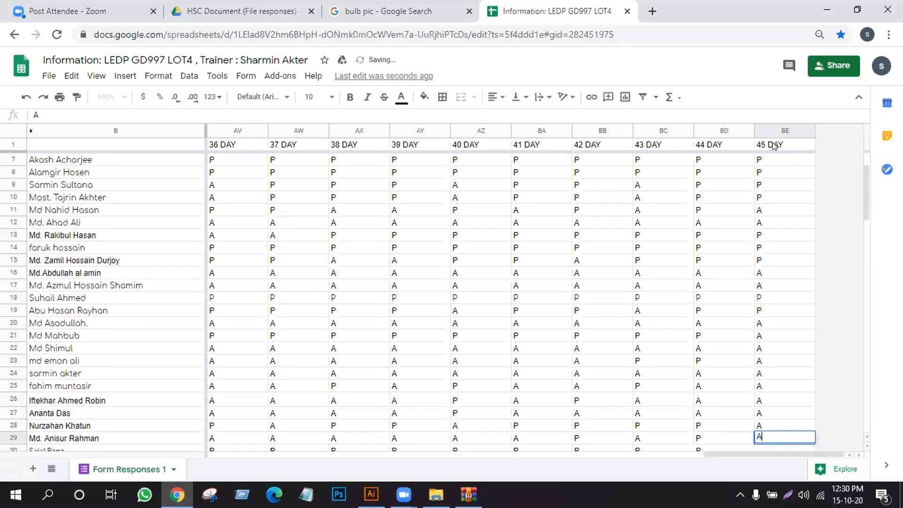
{"action": "key", "text": "Return"}
{"action": "type", "text": "P"}
{"action": "key", "text": "Return"}
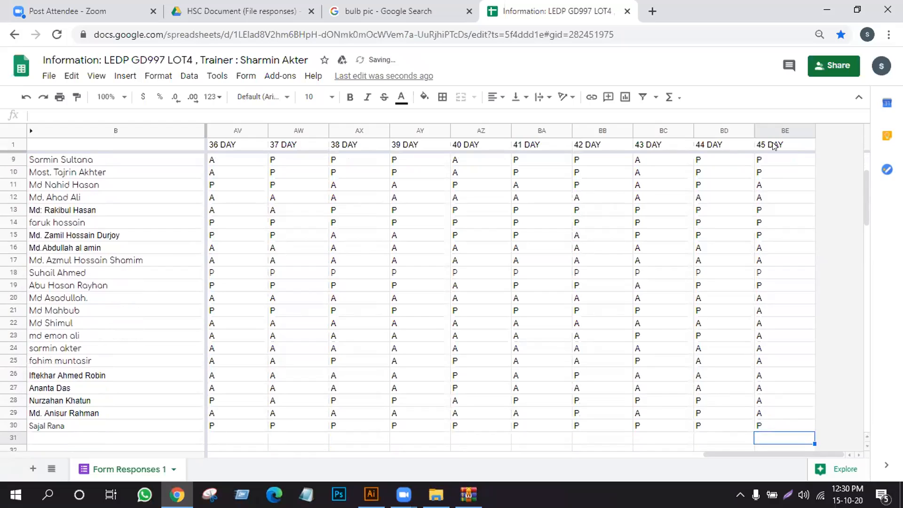
{"action": "left_click", "coordinate": [742, 437]}
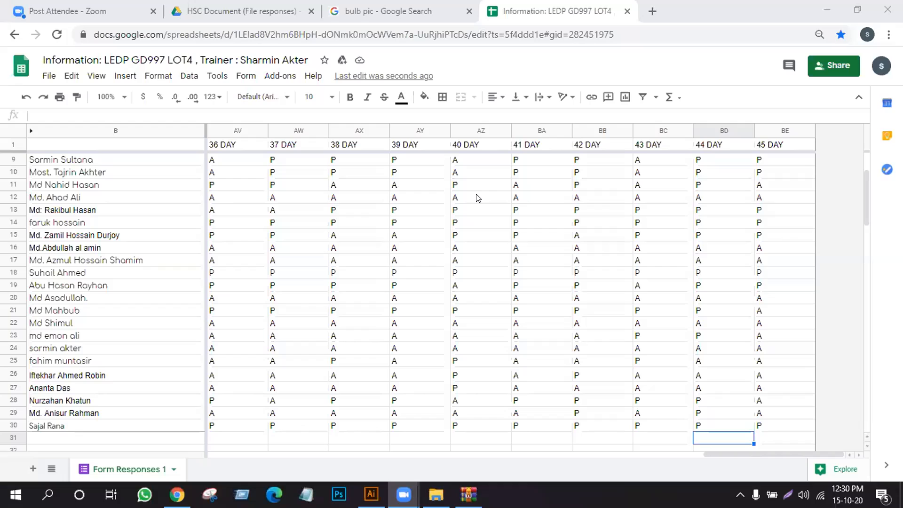
- Review the attendance of the student in row 3 from 1 DAY through 45 DAY
{"action": "scroll", "coordinate": [475, 194], "scroll_direction": "up", "scroll_amount": 3}
{"action": "left_click", "coordinate": [17, 171]}
{"action": "left_click_drag", "start_coordinate": [732, 459], "coordinate": [225, 447]}
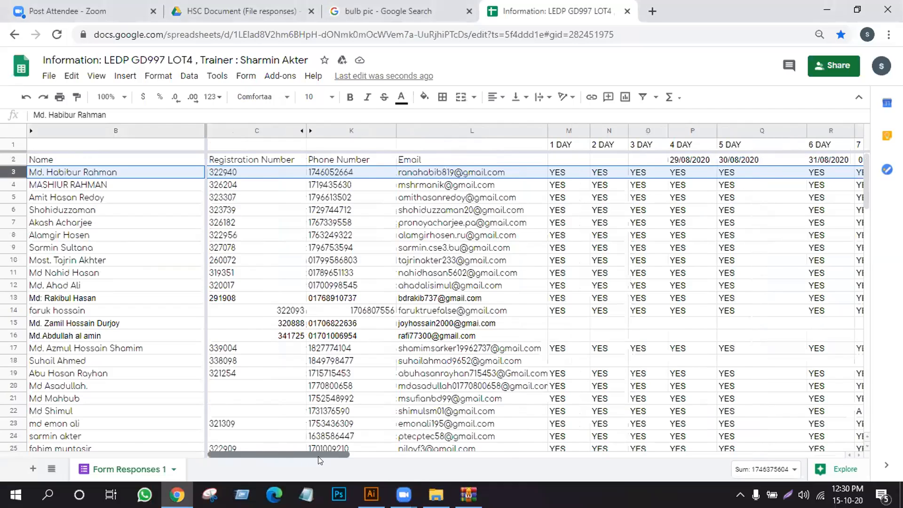
{"action": "scroll", "coordinate": [318, 460], "scroll_direction": "right", "scroll_amount": 5}
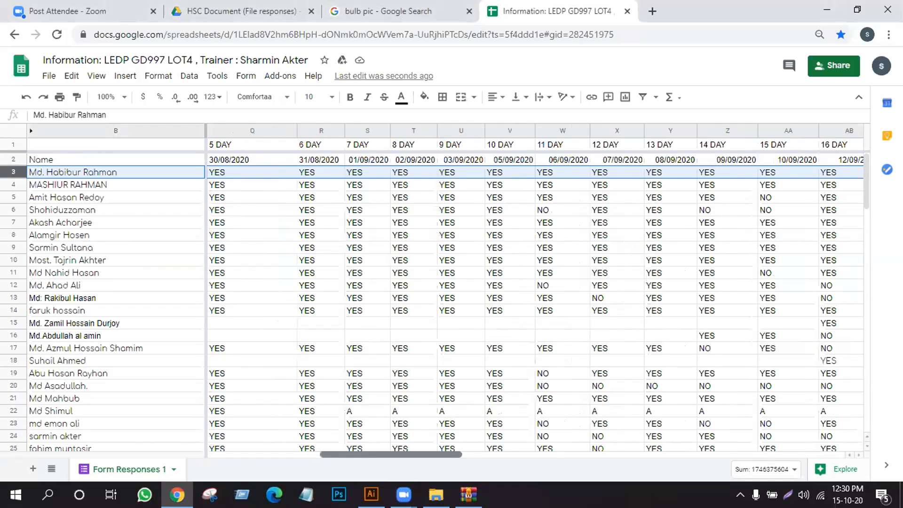
{"action": "scroll", "coordinate": [320, 460], "scroll_direction": "right", "scroll_amount": 5}
{"action": "scroll", "coordinate": [319, 460], "scroll_direction": "right", "scroll_amount": 9}
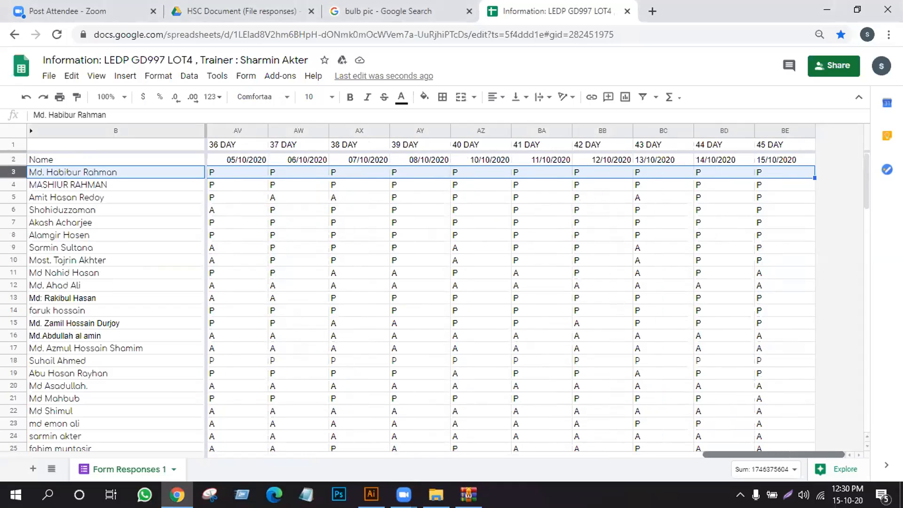
{"action": "scroll", "coordinate": [535, 291], "scroll_direction": "left", "scroll_amount": 7}
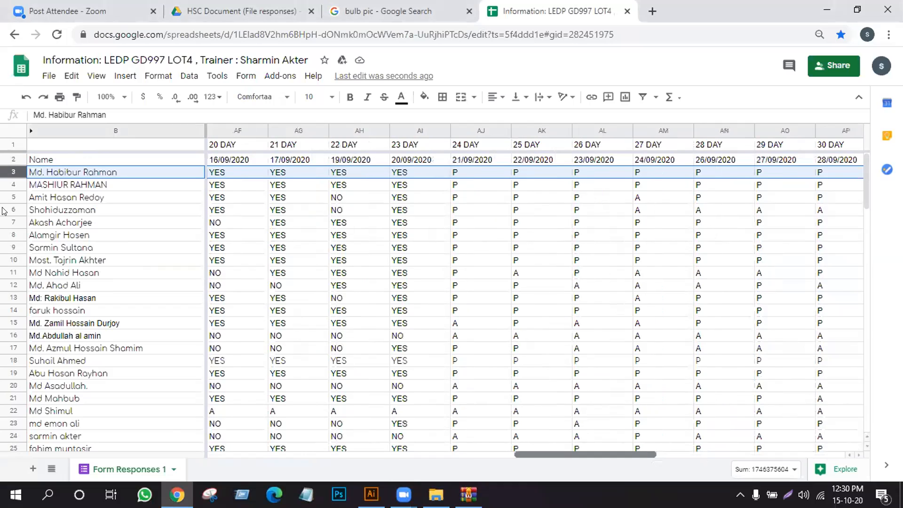
{"action": "scroll", "coordinate": [6, 217], "scroll_direction": "left", "scroll_amount": 9}
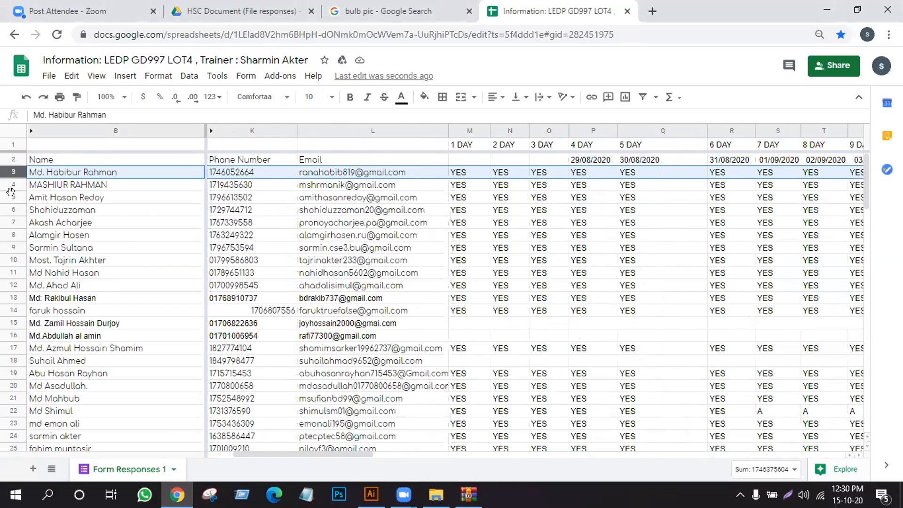
- Check the attendance of the students in rows 5 to 7, following row 7 across the day columns
{"action": "left_click", "coordinate": [14, 199]}
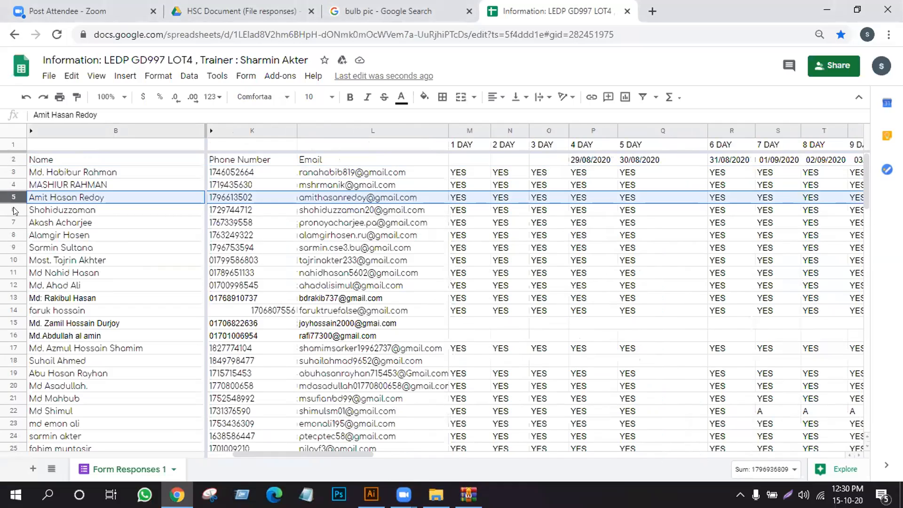
{"action": "left_click", "coordinate": [14, 210]}
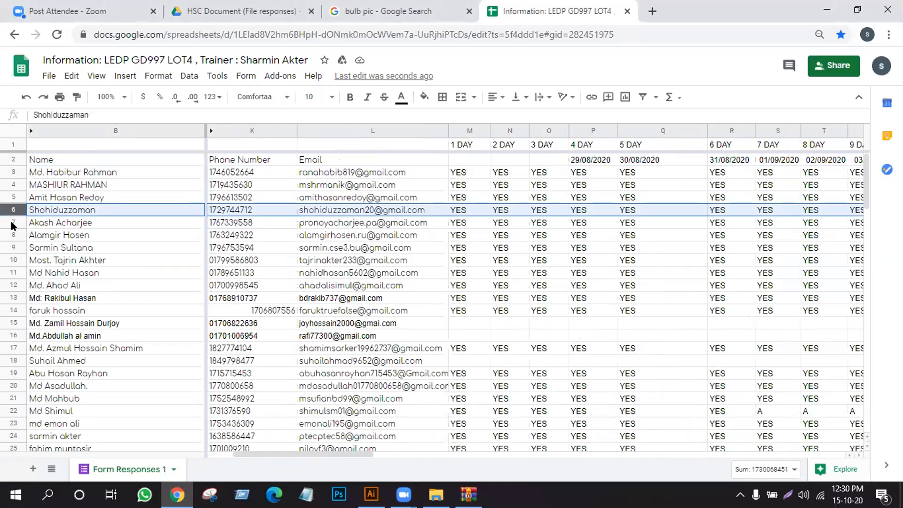
{"action": "left_click", "coordinate": [13, 224]}
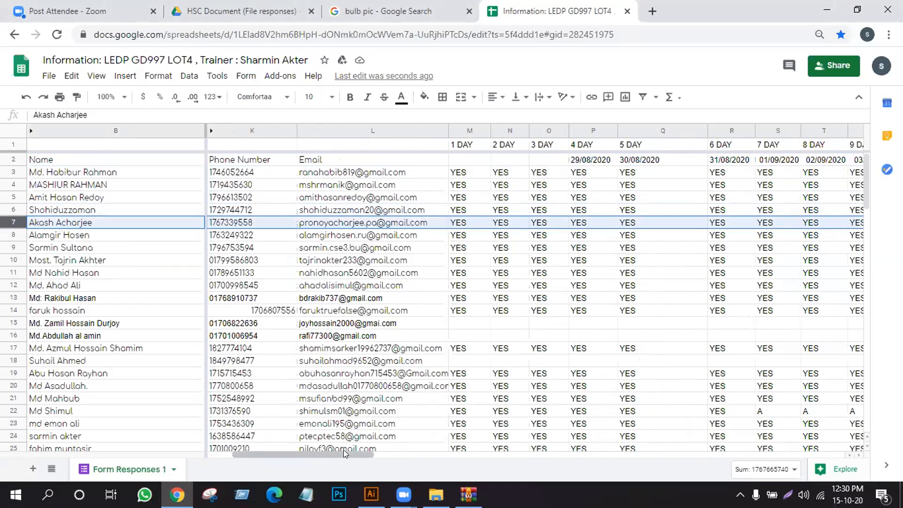
{"action": "scroll", "coordinate": [371, 454], "scroll_direction": "right", "scroll_amount": 5}
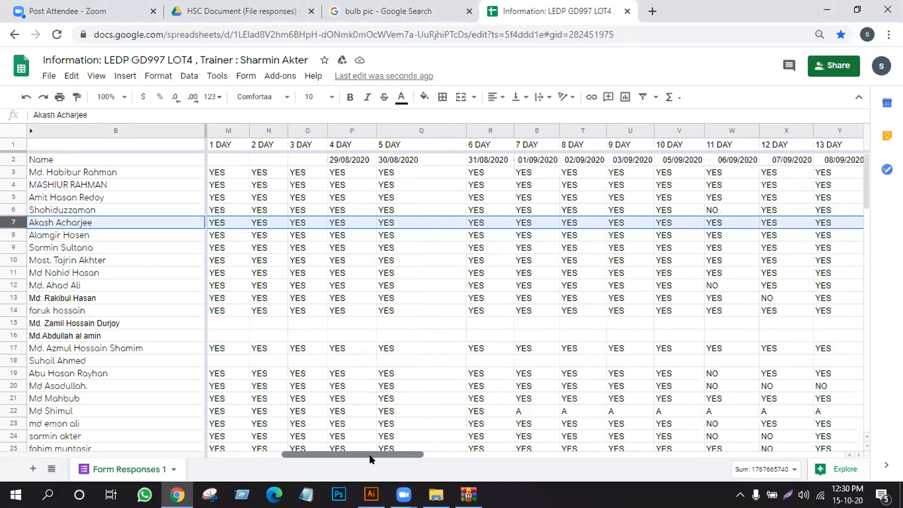
{"action": "scroll", "coordinate": [370, 456], "scroll_direction": "right", "scroll_amount": 5}
{"action": "scroll", "coordinate": [369, 454], "scroll_direction": "right", "scroll_amount": 3}
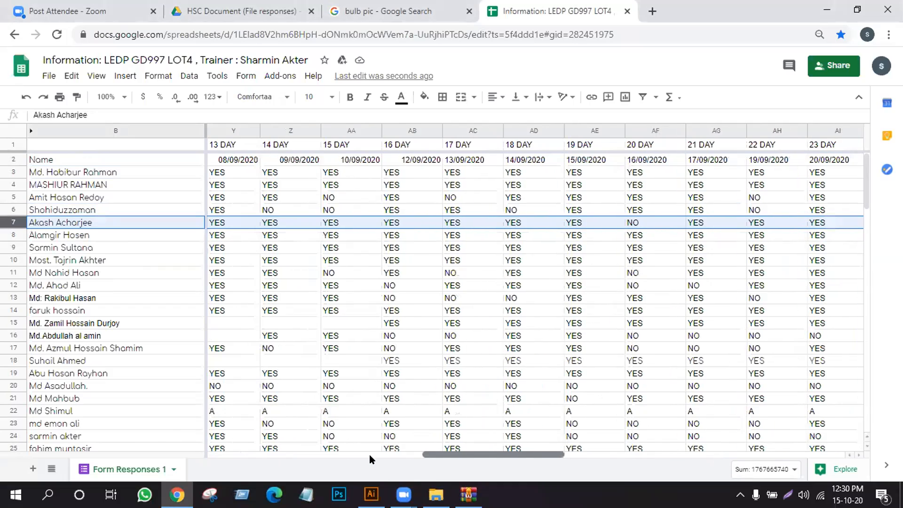
{"action": "scroll", "coordinate": [369, 454], "scroll_direction": "right", "scroll_amount": 5}
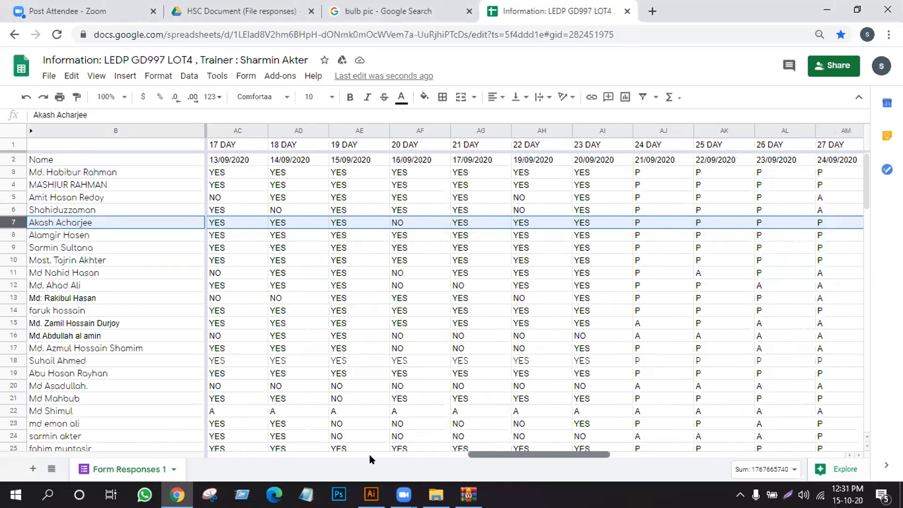
{"action": "scroll", "coordinate": [369, 454], "scroll_direction": "right", "scroll_amount": 4}
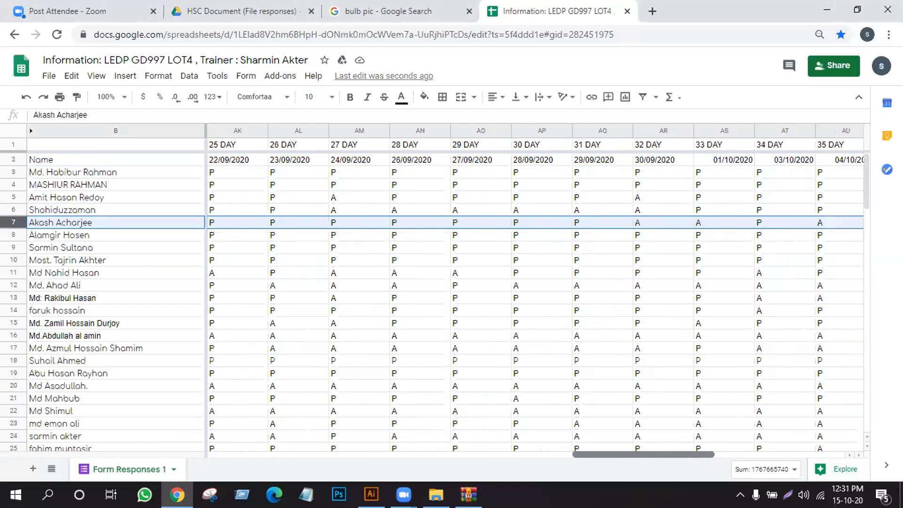
{"action": "scroll", "coordinate": [537, 291], "scroll_direction": "right", "scroll_amount": 6}
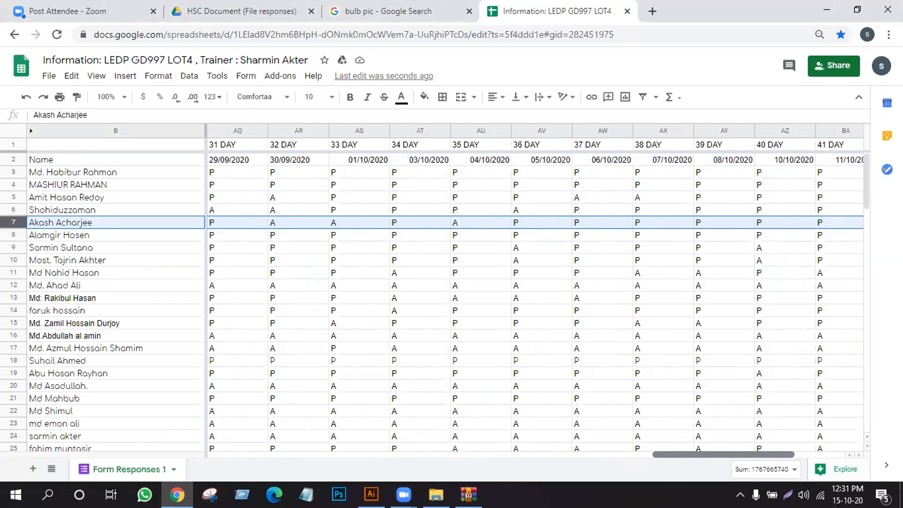
{"action": "scroll", "coordinate": [533, 291], "scroll_direction": "left", "scroll_amount": 18}
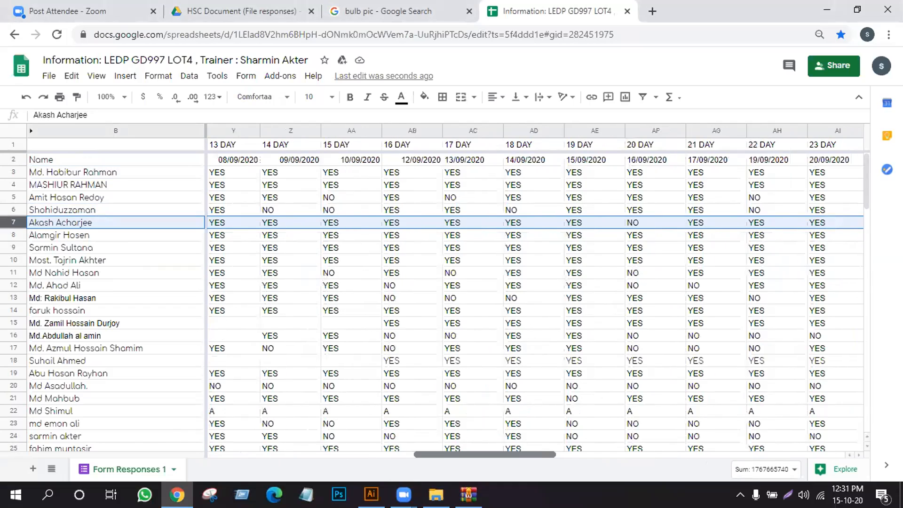
- Review the attendance of the student in row 8 up to 45 DAY
{"action": "key", "text": "Down"}
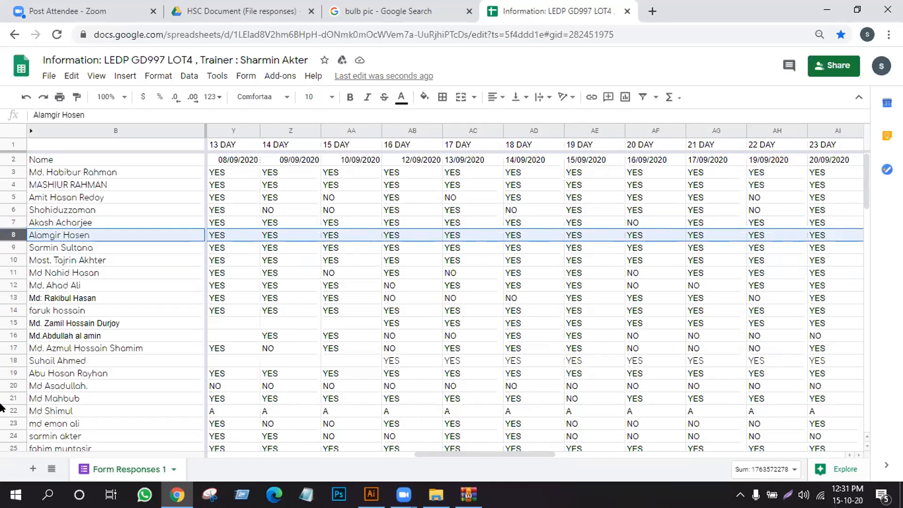
{"action": "left_click_drag", "start_coordinate": [446, 458], "coordinate": [649, 460]}
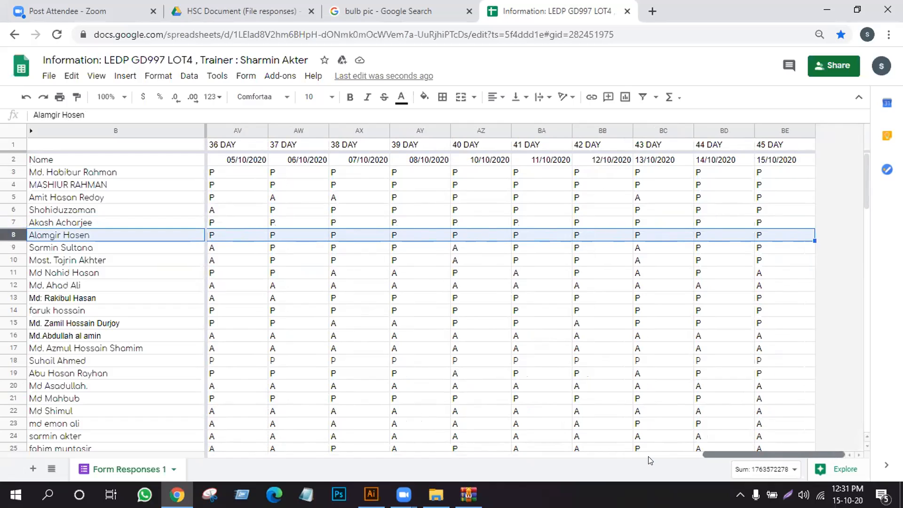
{"action": "left_click_drag", "start_coordinate": [649, 460], "coordinate": [141, 454]}
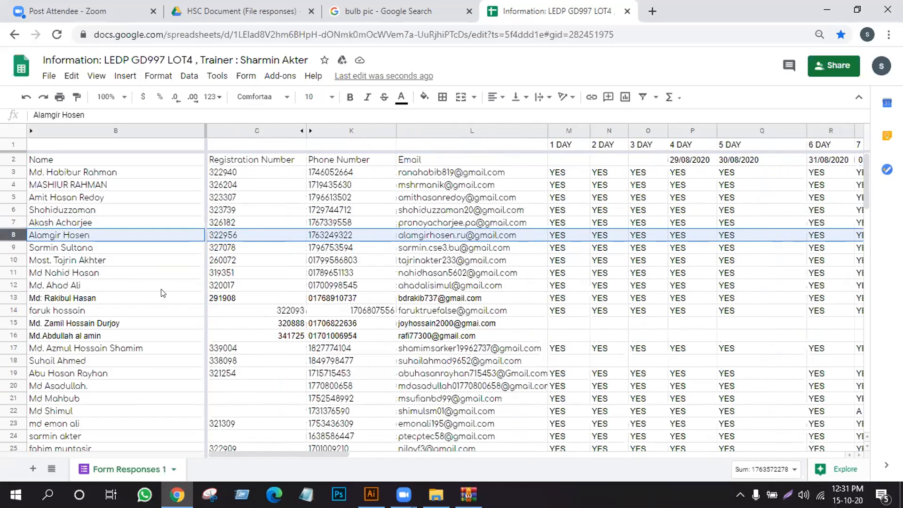
- Highlight the student in row 18 and check that row's attendance across the day columns
{"action": "scroll", "coordinate": [163, 304], "scroll_direction": "down", "scroll_amount": 3}
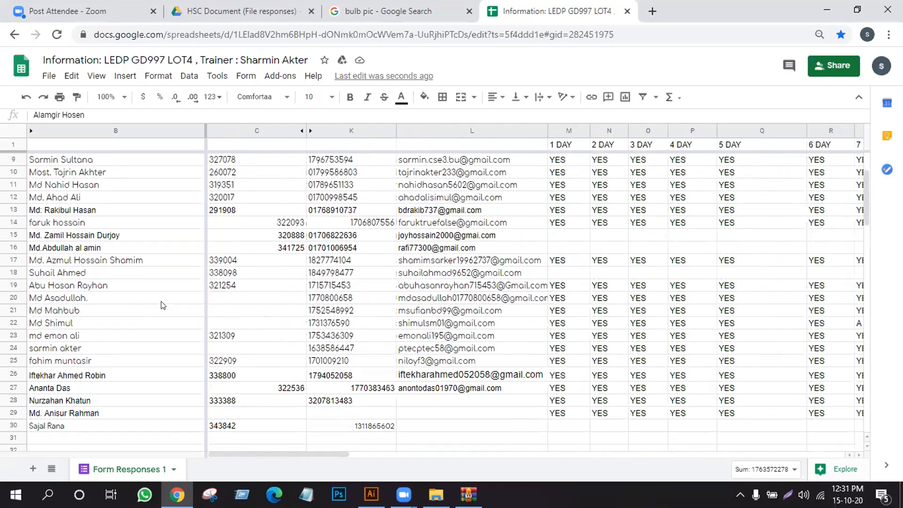
{"action": "left_click", "coordinate": [45, 275]}
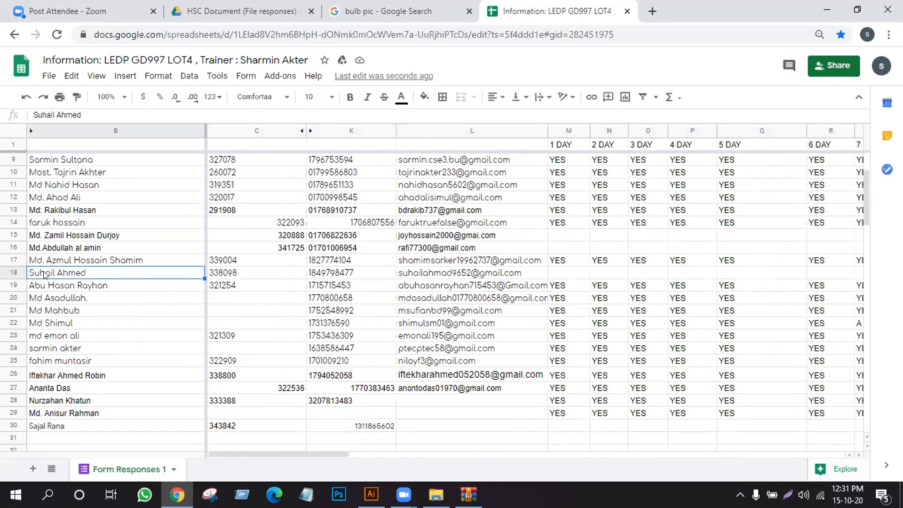
{"action": "scroll", "coordinate": [233, 455], "scroll_direction": "right", "scroll_amount": 3}
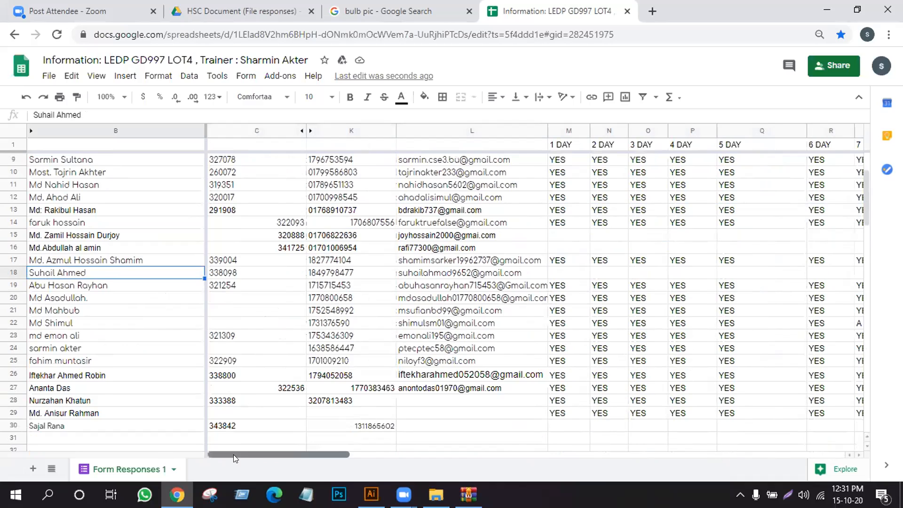
{"action": "scroll", "coordinate": [235, 459], "scroll_direction": "right", "scroll_amount": 5}
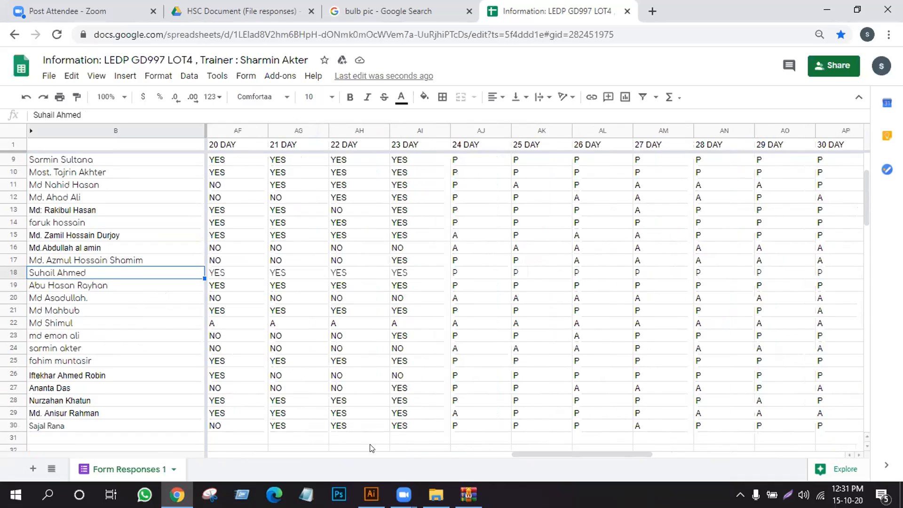
{"action": "key", "text": "shift+space"}
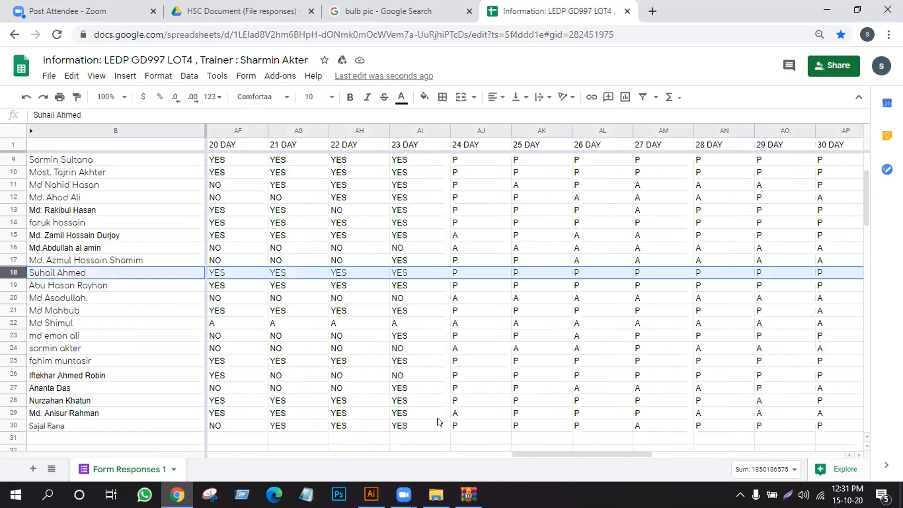
{"action": "left_click_drag", "start_coordinate": [624, 448], "coordinate": [649, 447]}
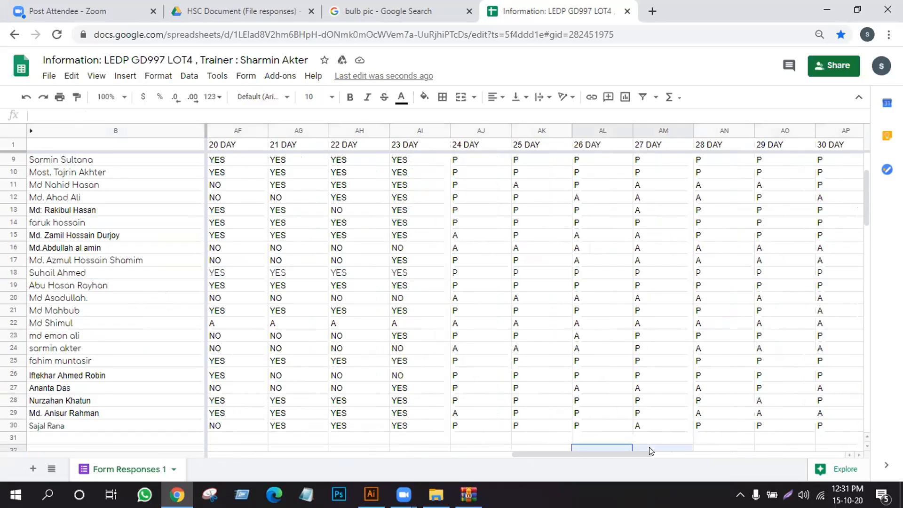
- Examine the attendance of the student in row 19 across the recorded class days
{"action": "left_click", "coordinate": [6, 282]}
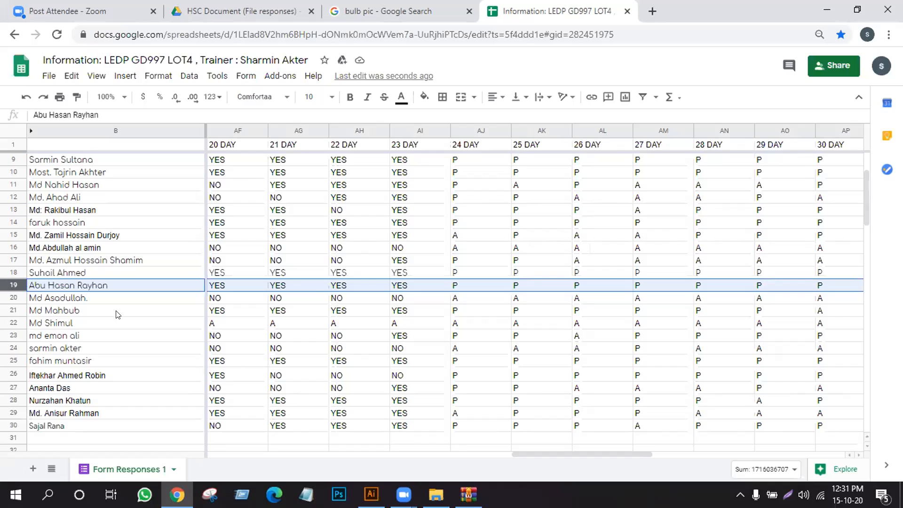
{"action": "left_click_drag", "start_coordinate": [531, 450], "coordinate": [713, 441]}
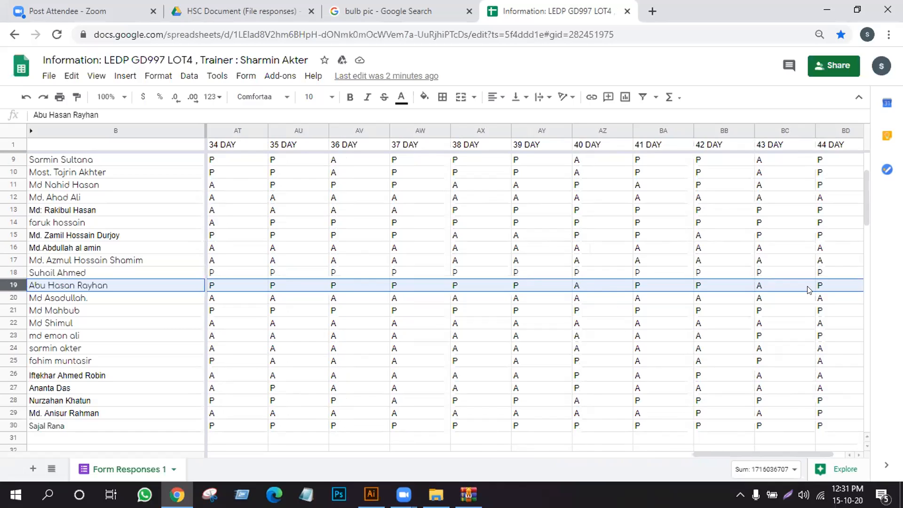
{"action": "left_click_drag", "start_coordinate": [730, 450], "coordinate": [448, 455]}
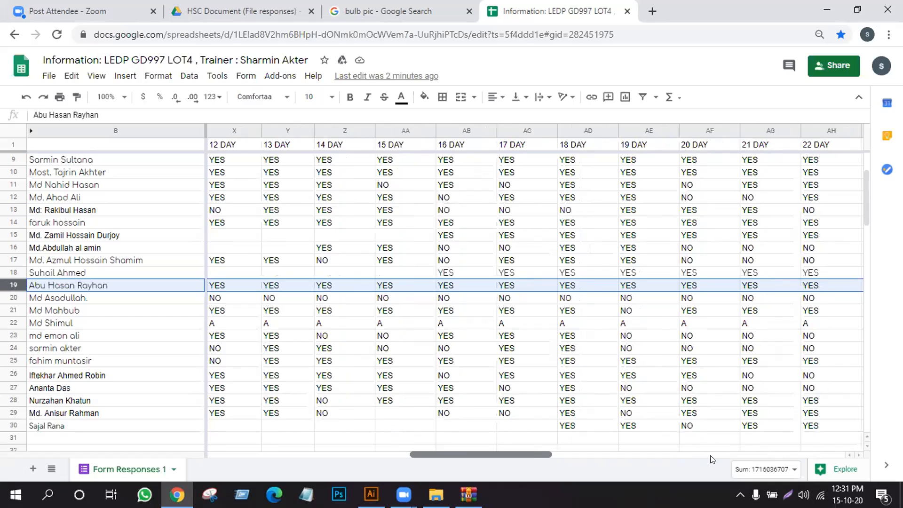
{"action": "left_click_drag", "start_coordinate": [107, 464], "coordinate": [90, 361]}
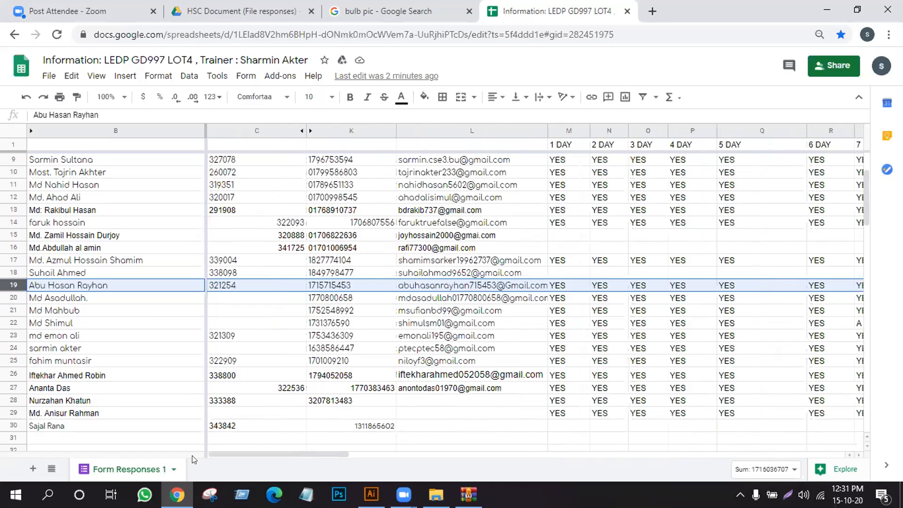
{"action": "left_click", "coordinate": [142, 440]}
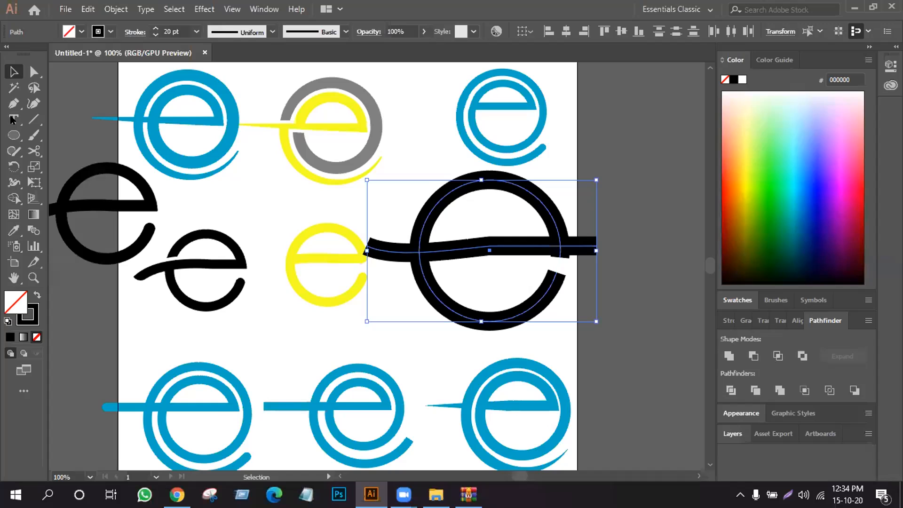
{"action": "left_click", "coordinate": [15, 135]}
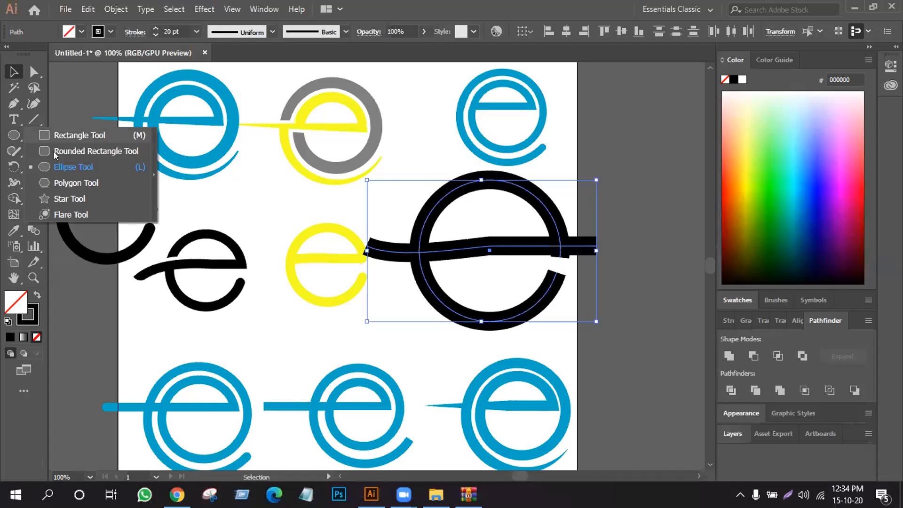
{"action": "left_click", "coordinate": [76, 109]}
{"action": "left_click", "coordinate": [33, 119]}
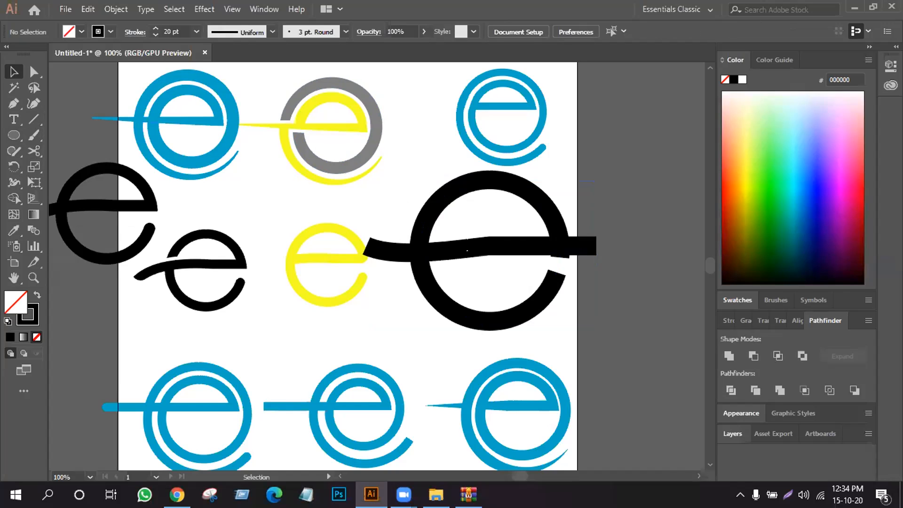
- Expand the fill and stroke of the large black e's ring and crossbar paths into shapes
{"action": "left_click_drag", "start_coordinate": [569, 178], "coordinate": [421, 314]}
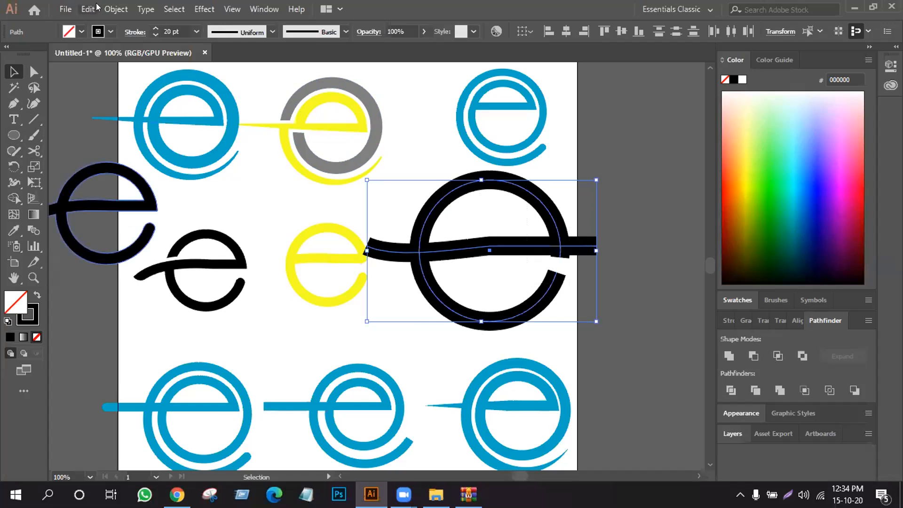
{"action": "left_click", "coordinate": [113, 9]}
{"action": "left_click", "coordinate": [171, 146]}
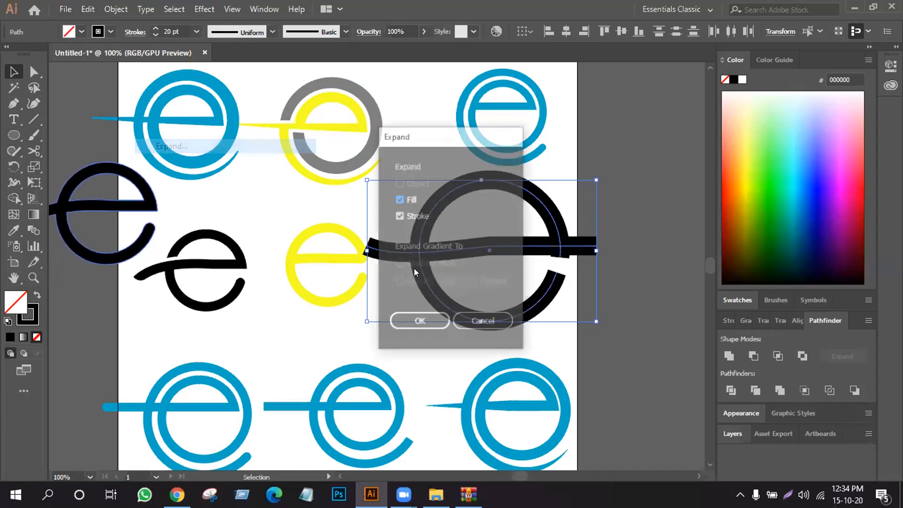
{"action": "left_click", "coordinate": [417, 322]}
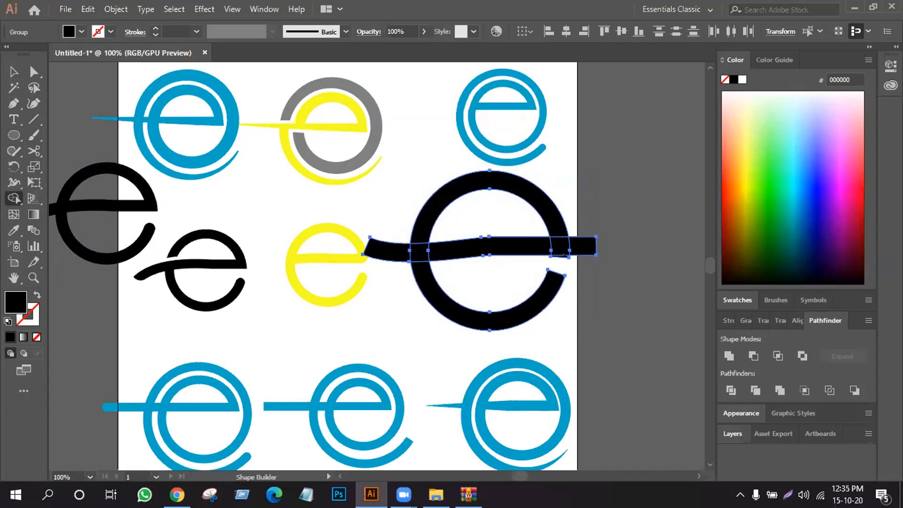
- Merge or trim away the small sliver of the ring below the crossbar's right end with the Shape Builder tool
{"action": "key", "text": "ctrl+equal"}
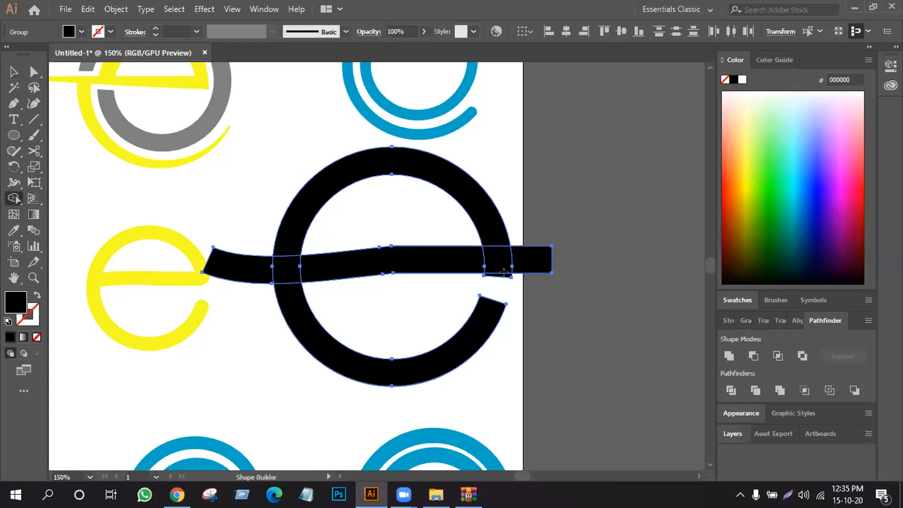
{"action": "left_click", "coordinate": [503, 275], "text": "alt"}
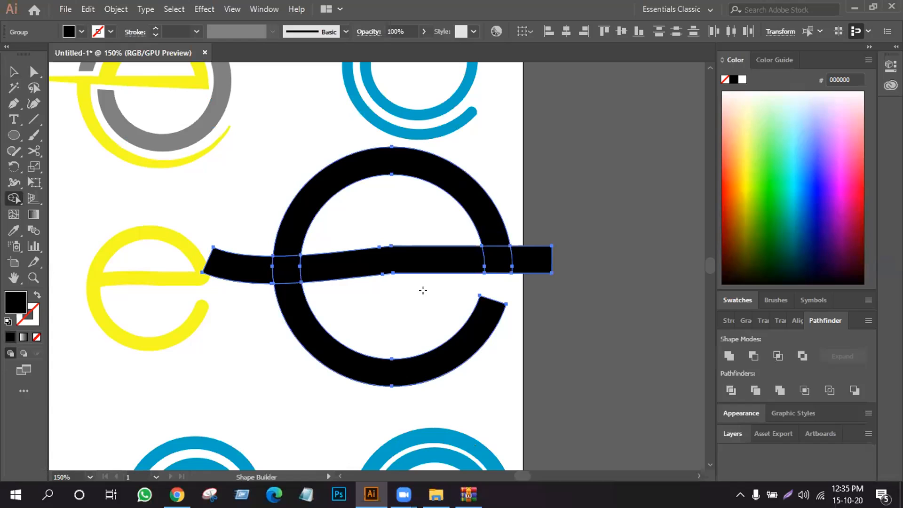
- Trim the crossbar overhang beyond the ring's right edge and unite the black e's pieces into one shape
{"action": "left_click", "coordinate": [539, 262], "text": "alt"}
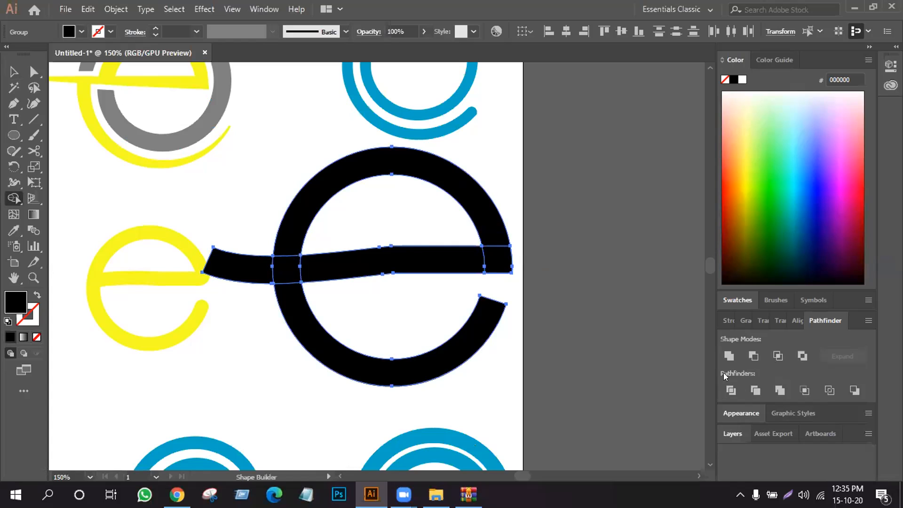
{"action": "left_click", "coordinate": [729, 356]}
{"action": "left_click", "coordinate": [14, 71]}
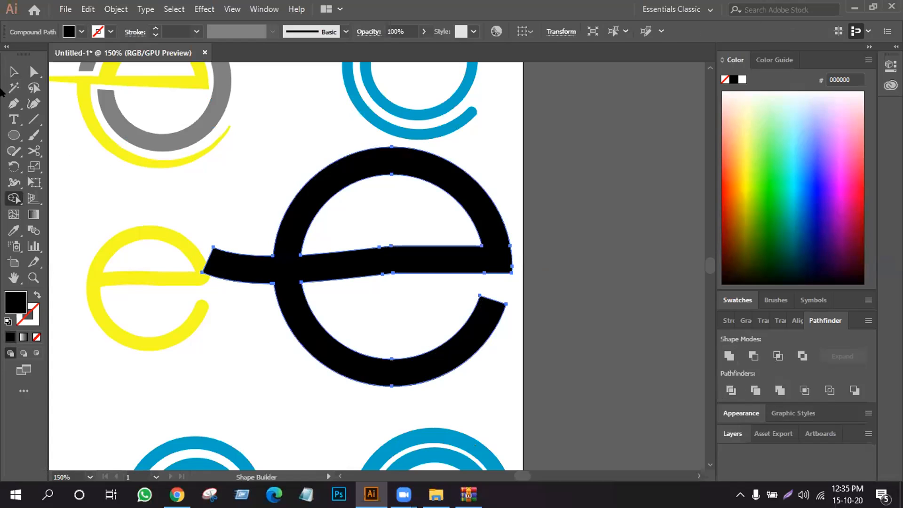
- Move the small yellow e leftward, clear of the left end of the black e's crossbar
{"action": "left_click", "coordinate": [29, 72]}
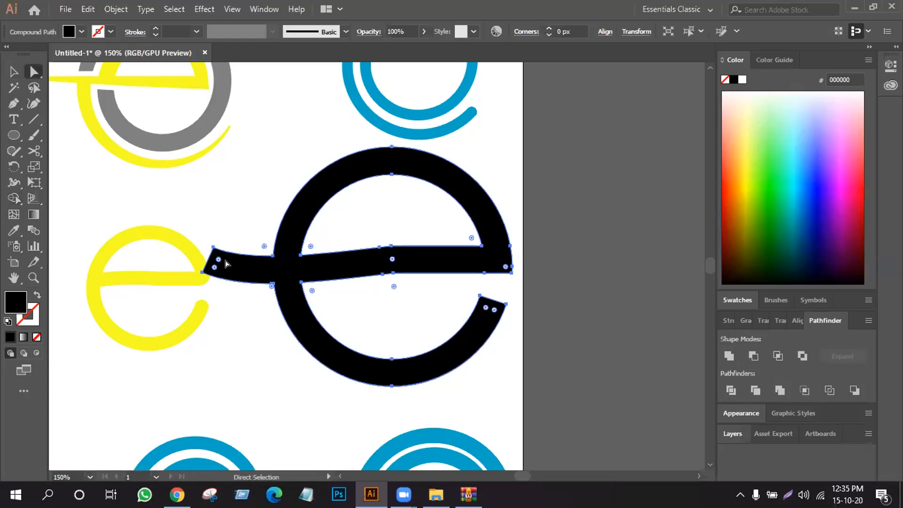
{"action": "left_click", "coordinate": [232, 334]}
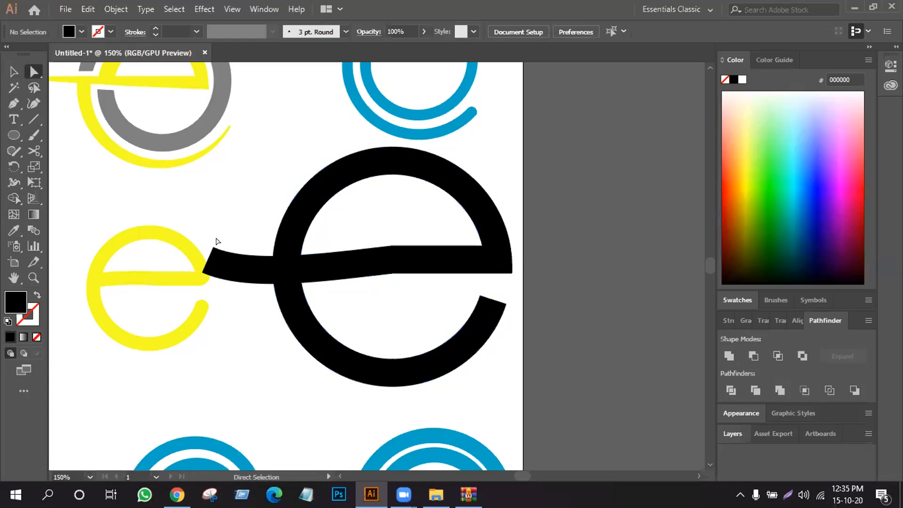
{"action": "left_click_drag", "start_coordinate": [219, 241], "coordinate": [214, 290]}
{"action": "left_click", "coordinate": [132, 209]}
{"action": "left_click", "coordinate": [169, 239]}
{"action": "left_click_drag", "start_coordinate": [169, 239], "coordinate": [136, 244]}
- Round the black e's left crossbar end by about 10 px, plus the ring's open end and the crossbar's lower right corner
{"action": "left_click_drag", "start_coordinate": [193, 219], "coordinate": [238, 269]}
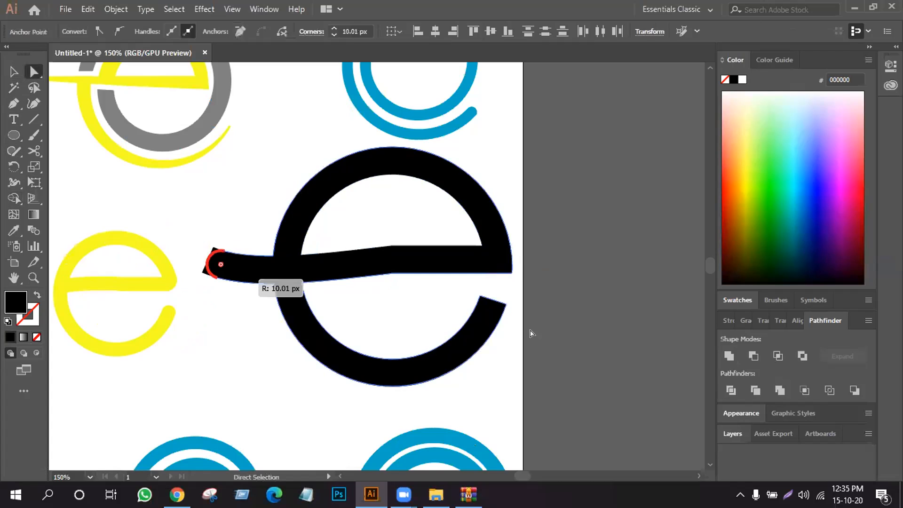
{"action": "left_click", "coordinate": [511, 266]}
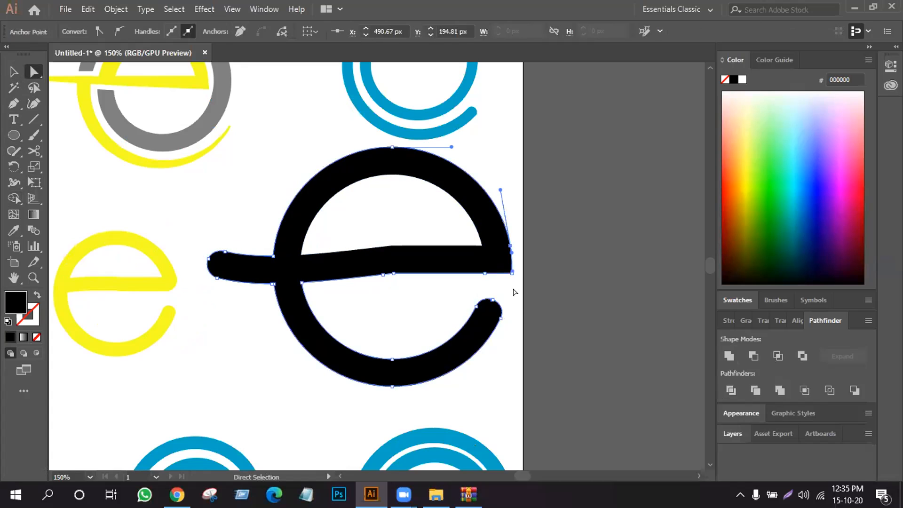
{"action": "left_click", "coordinate": [506, 282]}
{"action": "left_click", "coordinate": [499, 276]}
{"action": "left_click_drag", "start_coordinate": [499, 264], "coordinate": [479, 237]}
{"action": "left_click", "coordinate": [511, 284]}
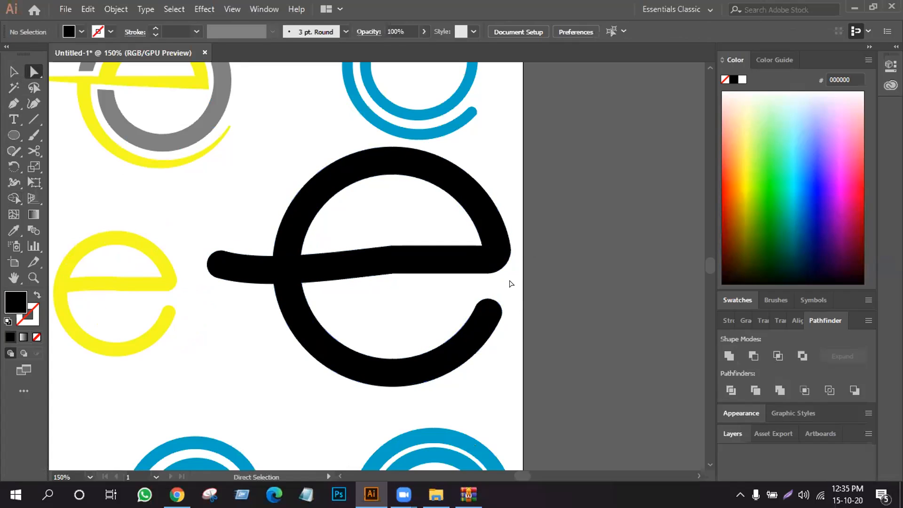
- Move all the e logos together off the artboard to the empty area on its right
{"action": "key", "text": "ctrl+minus"}
{"action": "key", "text": "ctrl+minus"}
{"action": "key", "text": "ctrl+minus"}
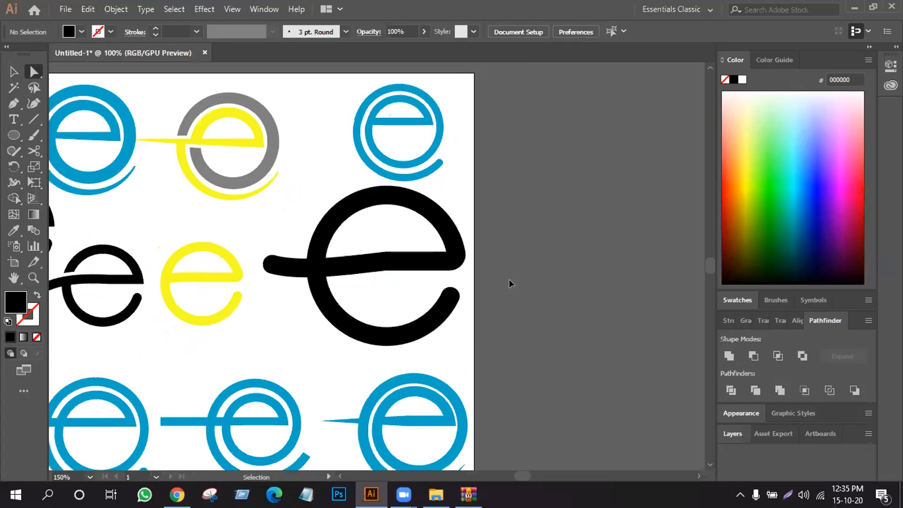
{"action": "left_click", "coordinate": [13, 72]}
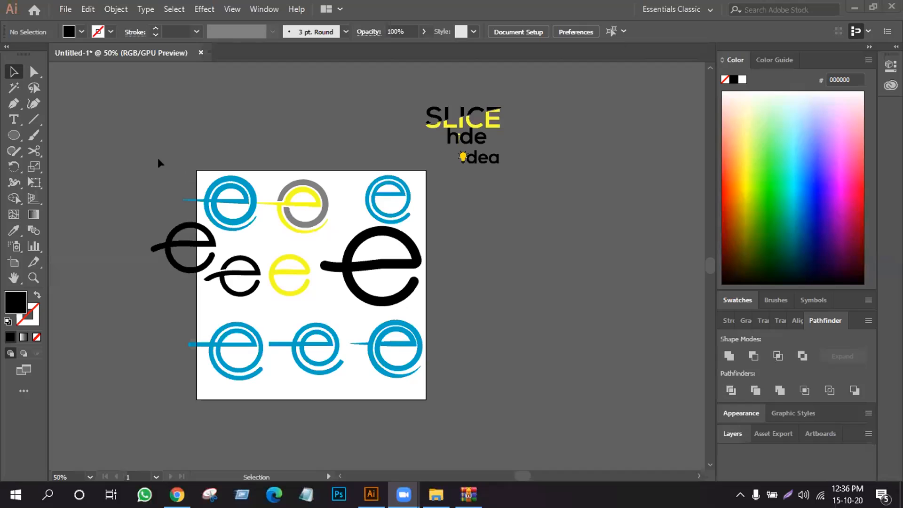
{"action": "left_click_drag", "start_coordinate": [140, 167], "coordinate": [437, 395]}
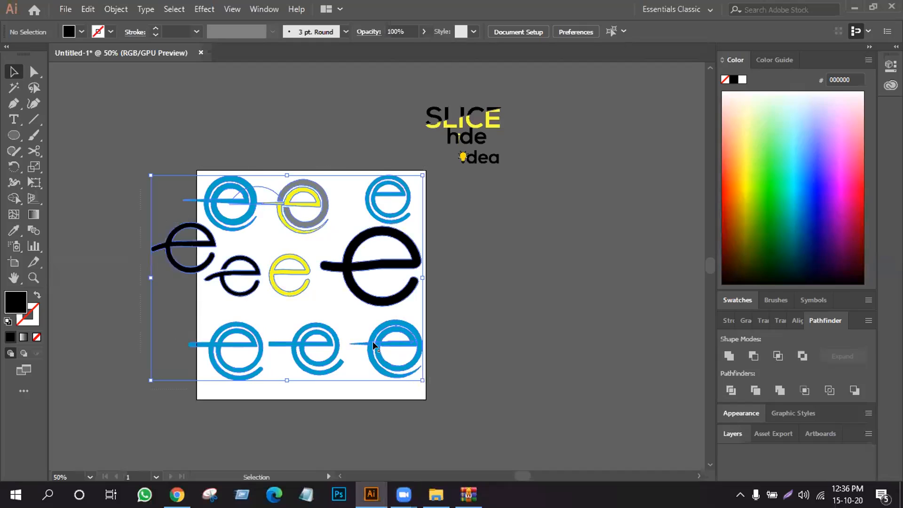
{"action": "left_click_drag", "start_coordinate": [372, 340], "coordinate": [680, 327]}
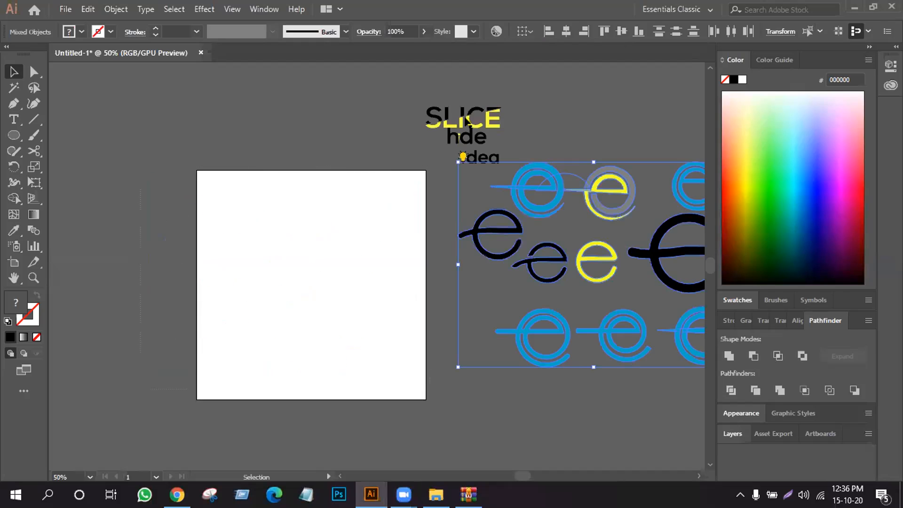
- Draw a rectangle covering the whole artboard and fill it with pink FF64B6
{"action": "left_click_drag", "start_coordinate": [15, 137], "coordinate": [37, 133]}
{"action": "left_click_drag", "start_coordinate": [195, 169], "coordinate": [425, 399]}
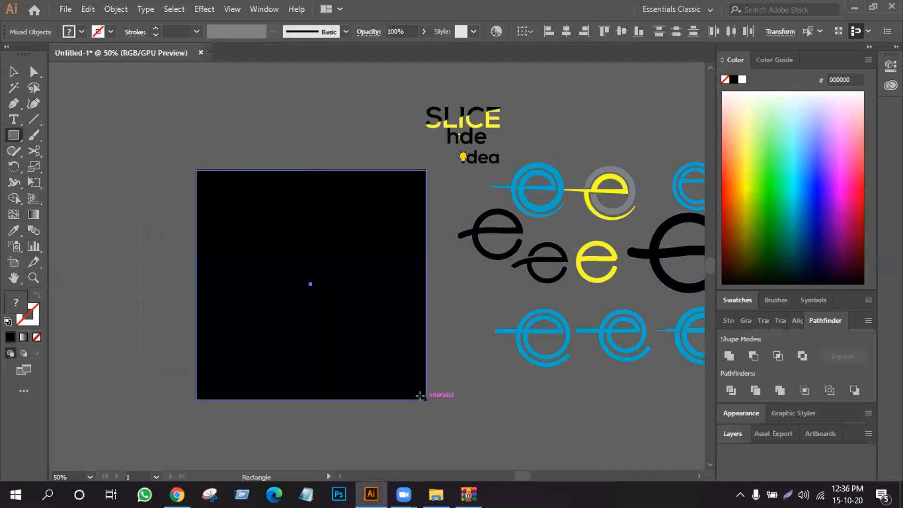
{"action": "left_click_drag", "start_coordinate": [845, 178], "coordinate": [852, 133]}
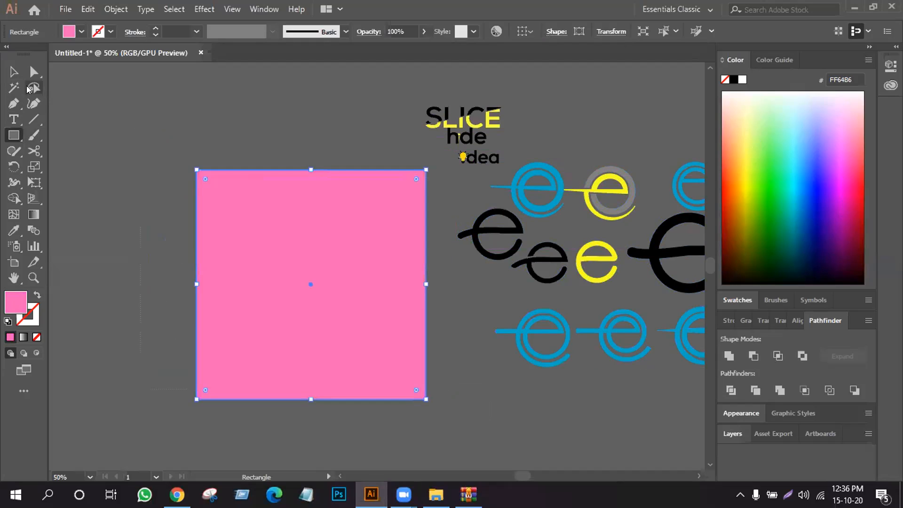
{"action": "left_click", "coordinate": [13, 71]}
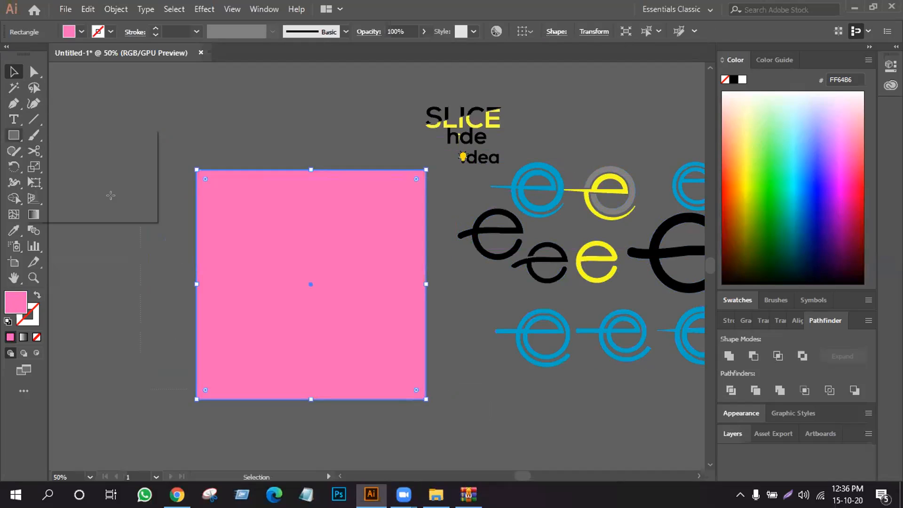
- Draw a pink circle, about half the rectangle's width, outside the artboard to the rectangle's left
{"action": "key", "text": "l"}
{"action": "left_click_drag", "start_coordinate": [111, 196], "coordinate": [153, 252]}
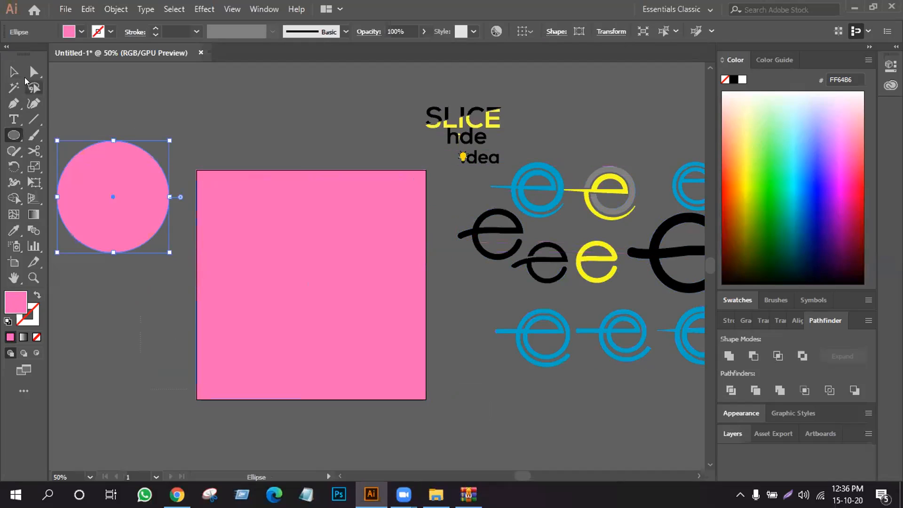
{"action": "left_click", "coordinate": [15, 75]}
- Try the Darken and Multiply blending modes on the pink circle, and set it to Color Burn
{"action": "left_click", "coordinate": [89, 8]}
{"action": "left_click", "coordinate": [90, 73]}
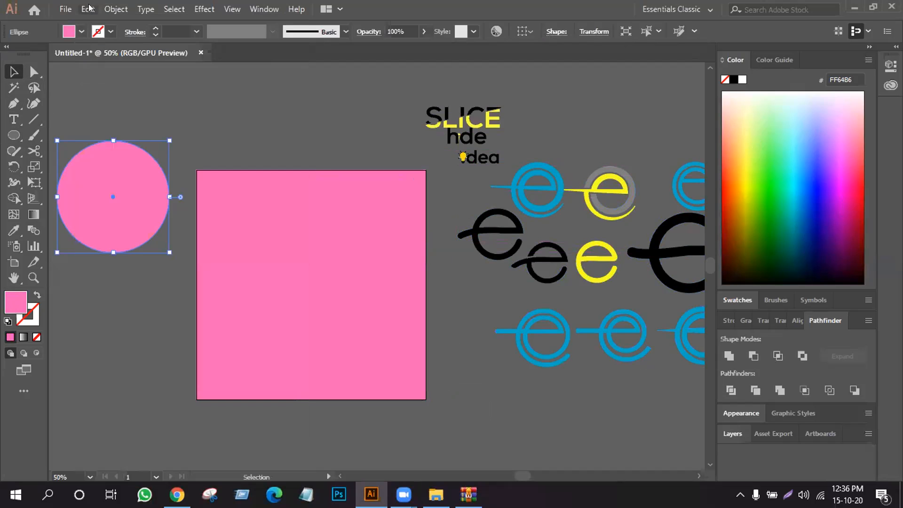
{"action": "left_click", "coordinate": [110, 98]}
{"action": "left_click", "coordinate": [369, 31]}
{"action": "left_click", "coordinate": [268, 49]}
{"action": "left_click", "coordinate": [267, 85]}
{"action": "left_click", "coordinate": [281, 53]}
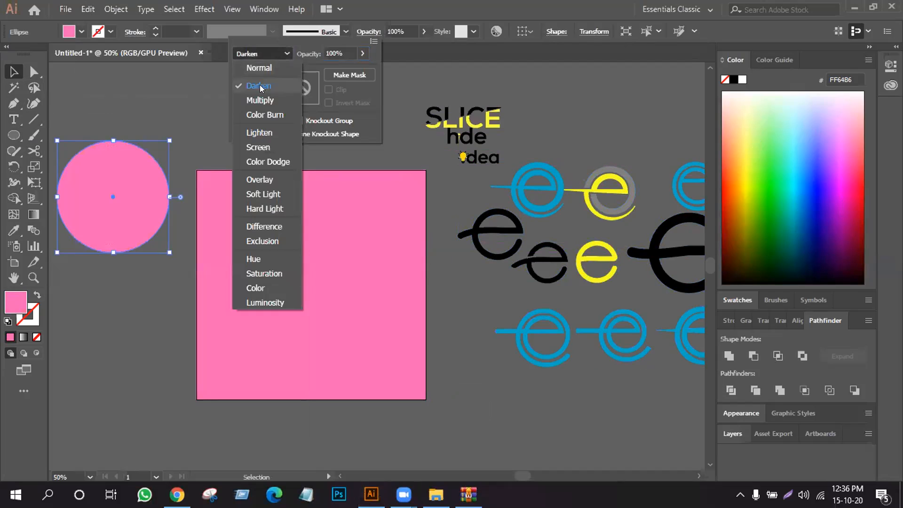
{"action": "left_click", "coordinate": [261, 99]}
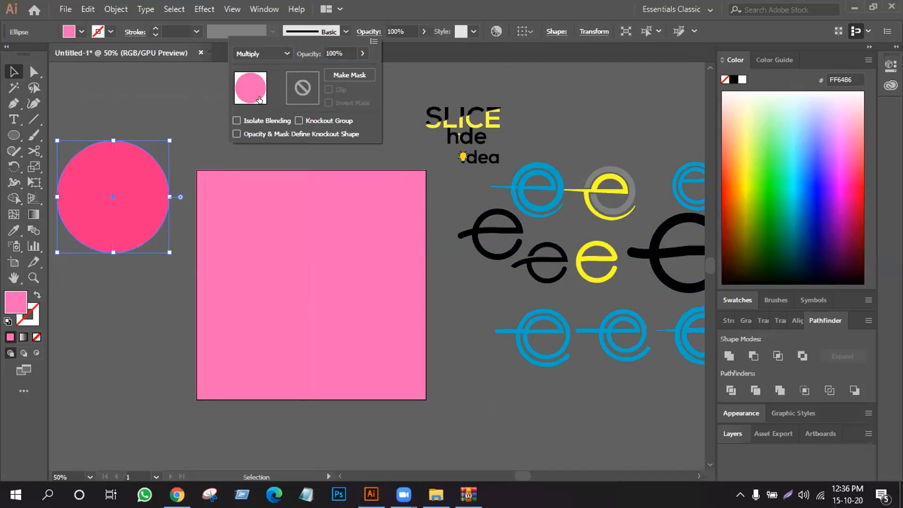
{"action": "left_click", "coordinate": [281, 50]}
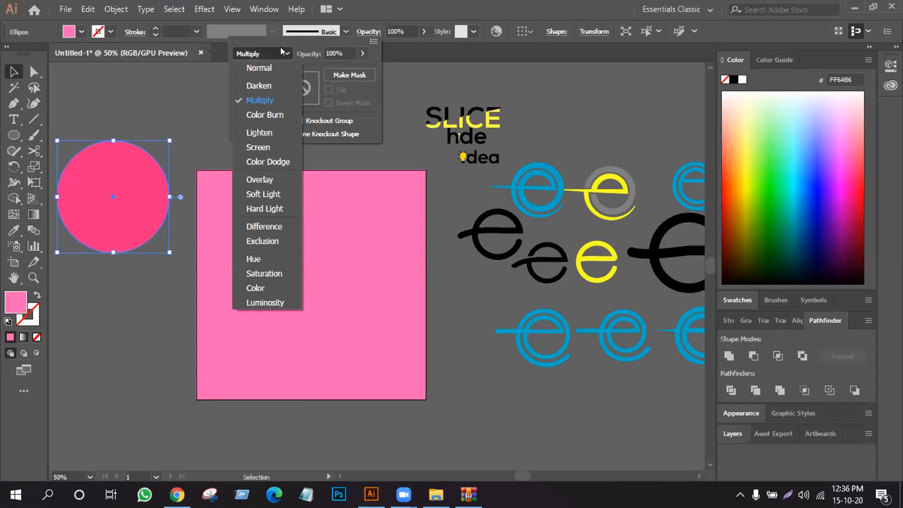
{"action": "left_click", "coordinate": [271, 115]}
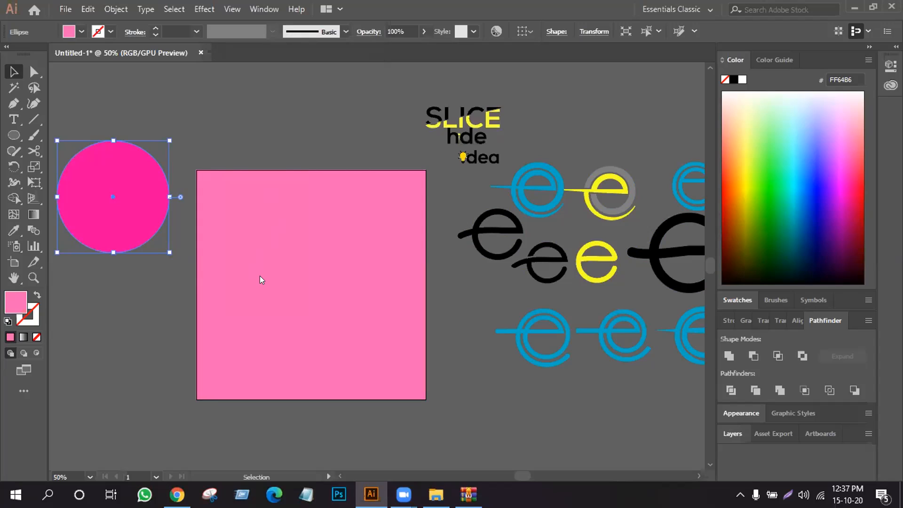
- Try the Overlay and Soft Light blending modes on the pink rectangle
{"action": "left_click", "coordinate": [255, 172]}
{"action": "key", "text": "a"}
{"action": "key", "text": "v"}
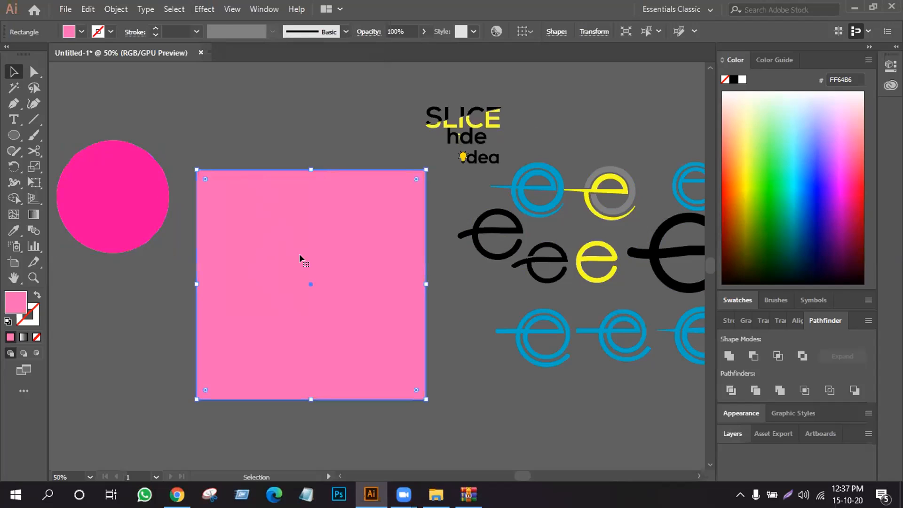
{"action": "left_click", "coordinate": [364, 31]}
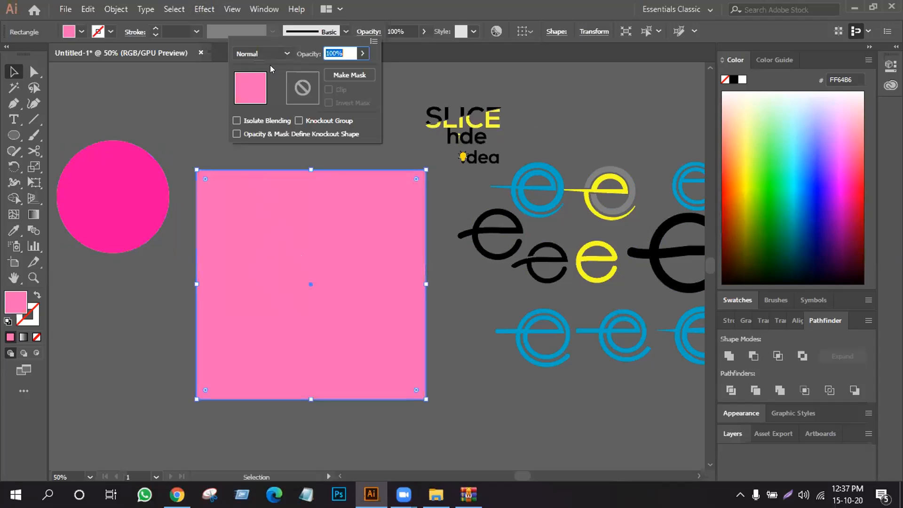
{"action": "left_click", "coordinate": [279, 53]}
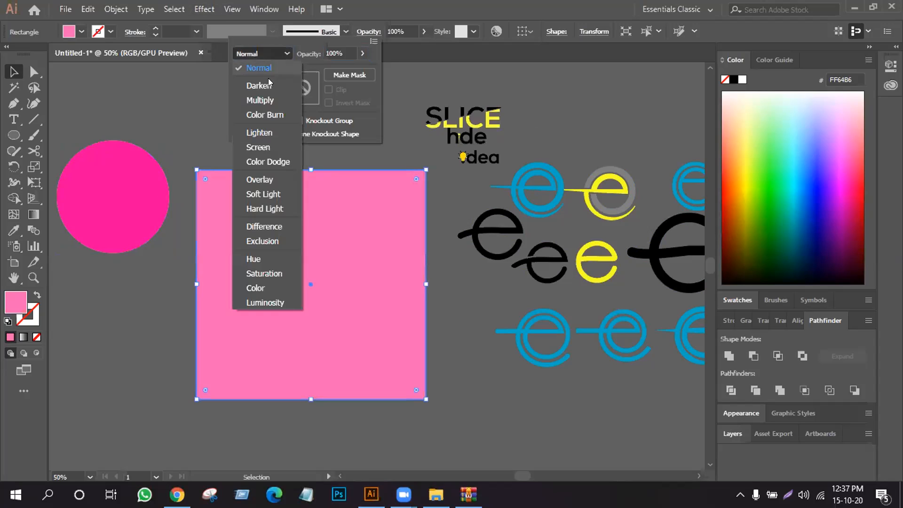
{"action": "left_click", "coordinate": [265, 180]}
{"action": "left_click", "coordinate": [280, 55]}
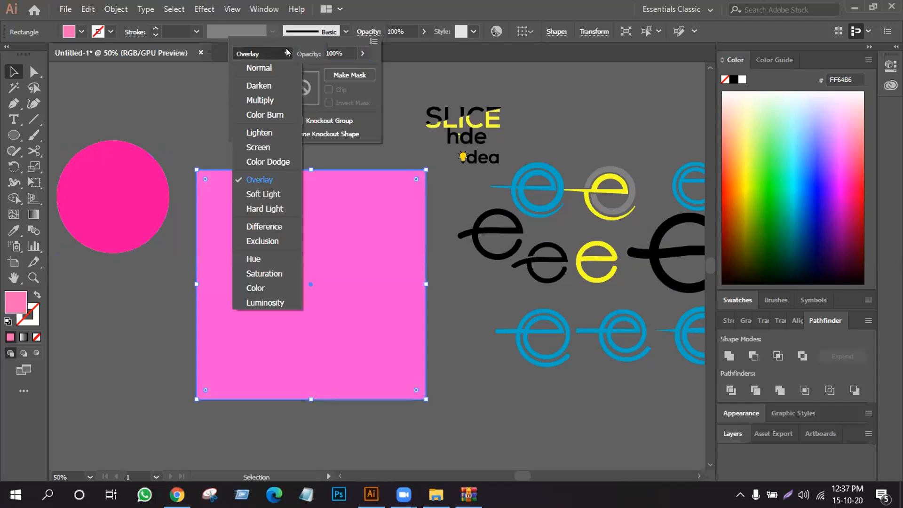
{"action": "left_click", "coordinate": [265, 193]}
{"action": "left_click", "coordinate": [275, 214]}
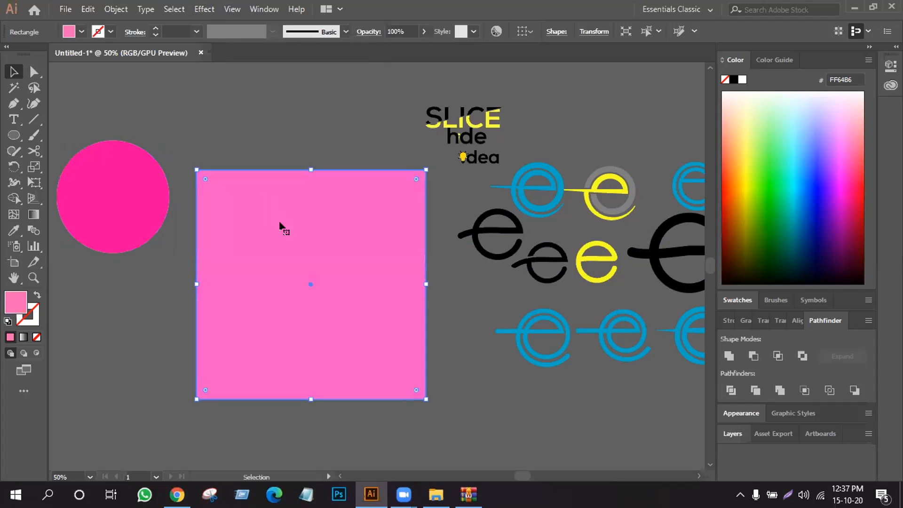
- Compare the Soft Light, Color Burn, Hard Light and Overlay blending modes on the rectangle
{"action": "left_click", "coordinate": [364, 32]}
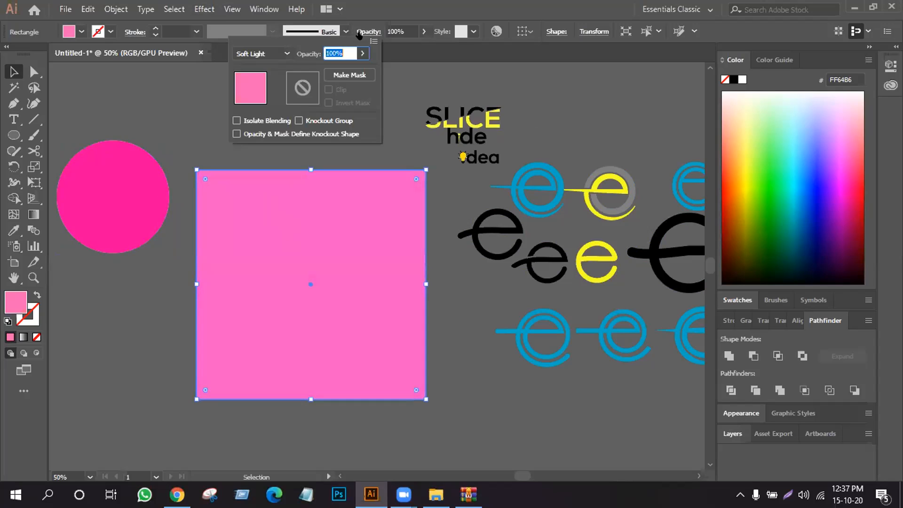
{"action": "left_click", "coordinate": [270, 51]}
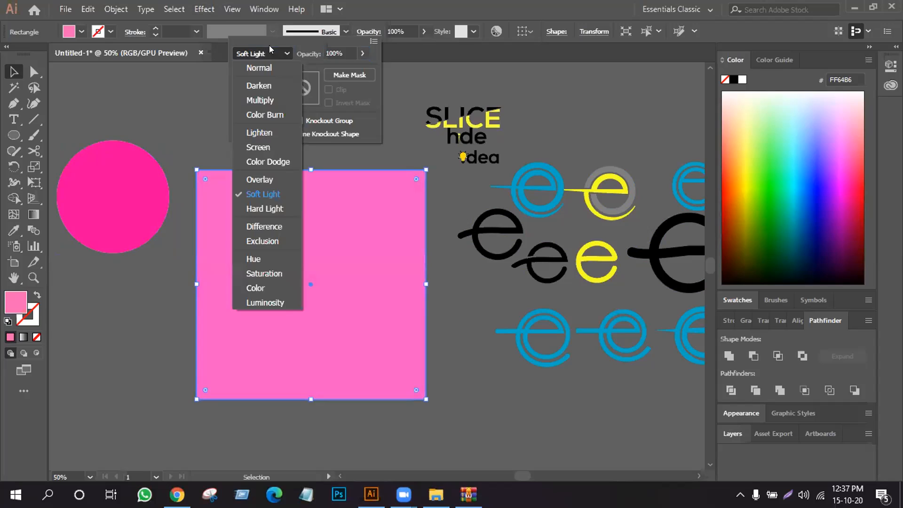
{"action": "left_click", "coordinate": [264, 193]}
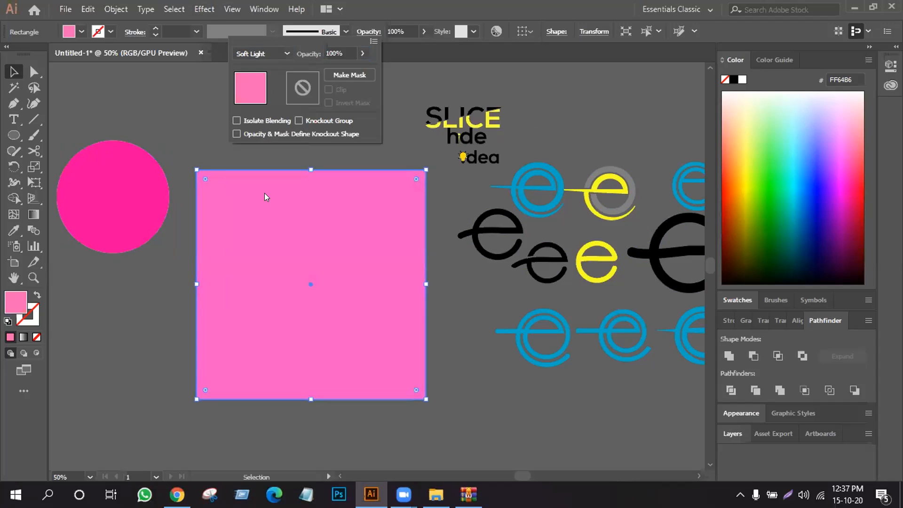
{"action": "left_click", "coordinate": [275, 54]}
{"action": "left_click", "coordinate": [268, 113]}
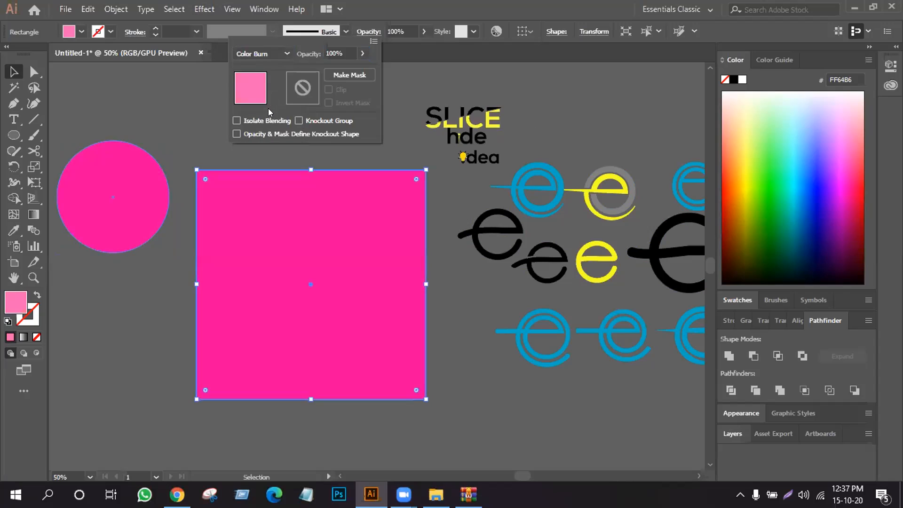
{"action": "left_click", "coordinate": [283, 56]}
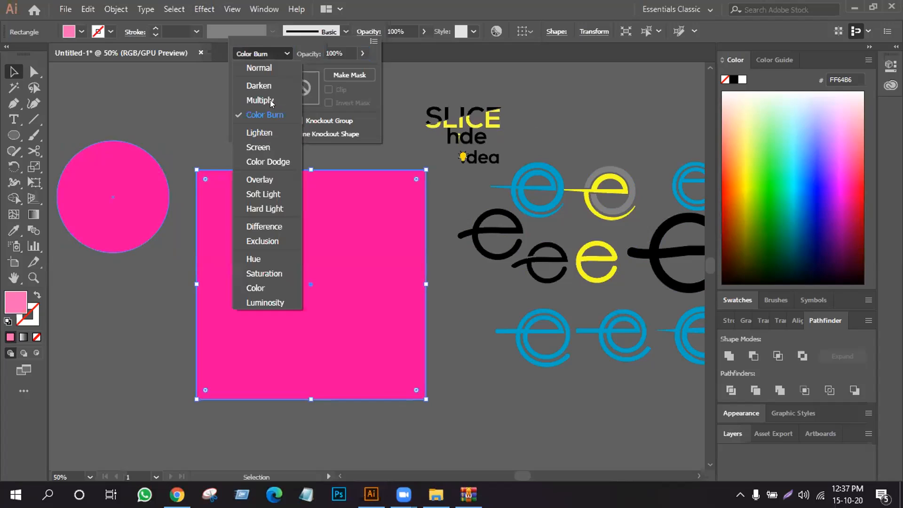
{"action": "left_click", "coordinate": [267, 205]}
{"action": "left_click", "coordinate": [275, 54]}
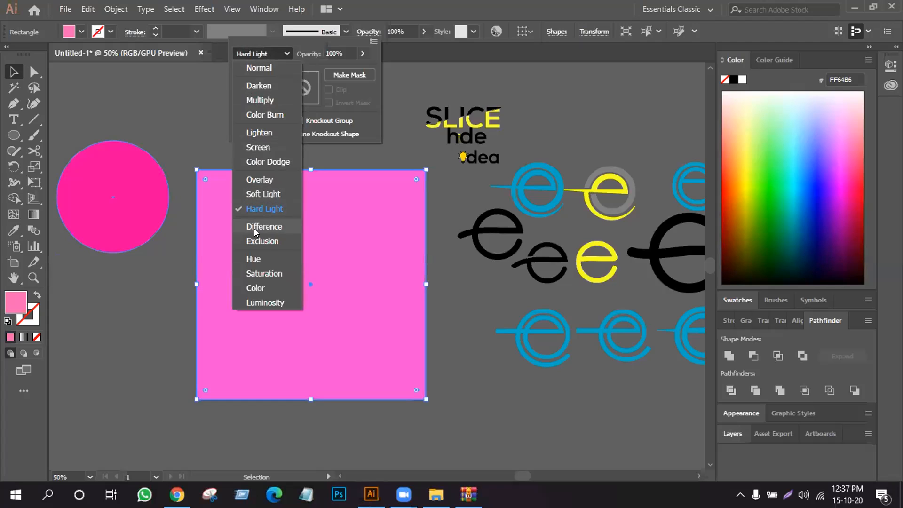
{"action": "left_click", "coordinate": [254, 182]}
- Set the rectangle's blending mode to Multiply and select the circle beside it
{"action": "left_click", "coordinate": [281, 47]}
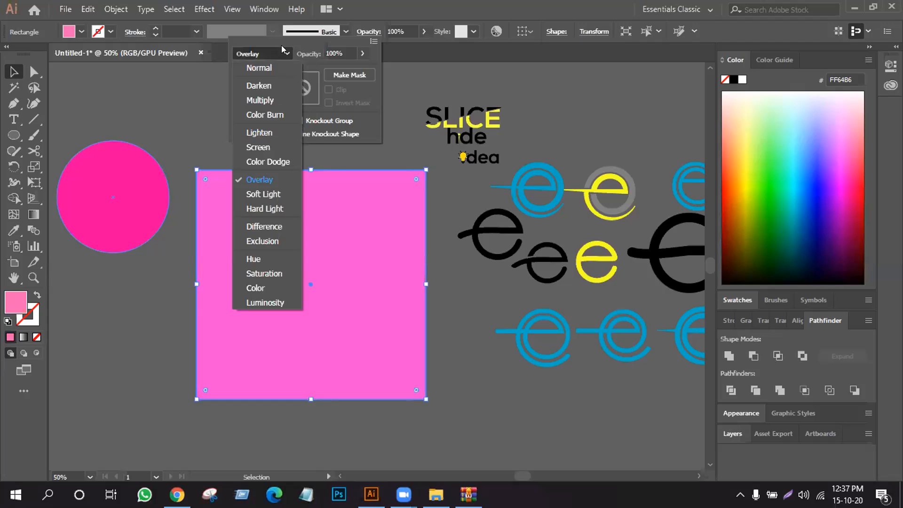
{"action": "left_click", "coordinate": [256, 100]}
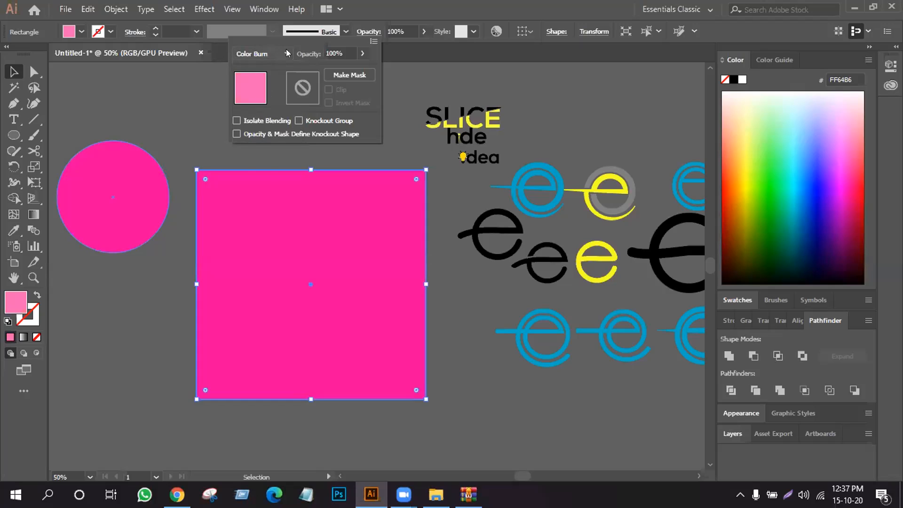
{"action": "left_click", "coordinate": [285, 52]}
{"action": "left_click", "coordinate": [271, 99]}
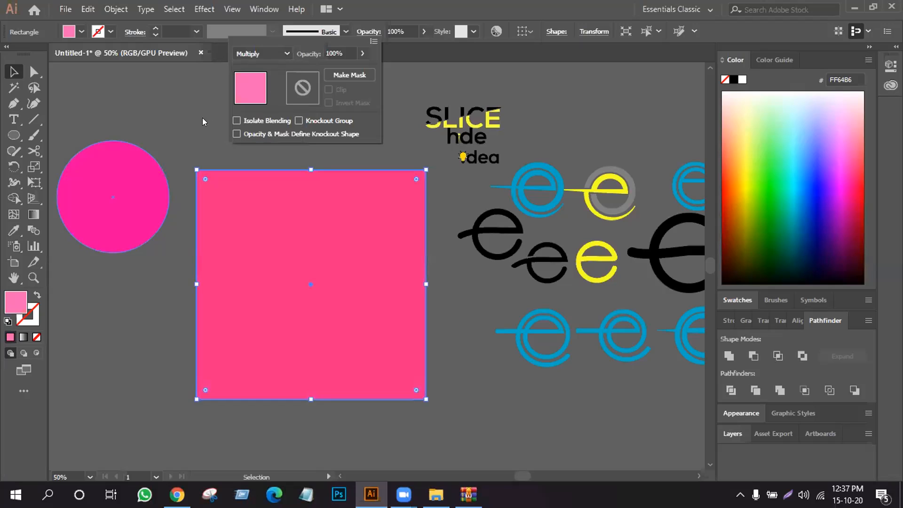
{"action": "left_click", "coordinate": [150, 112]}
{"action": "left_click", "coordinate": [129, 163]}
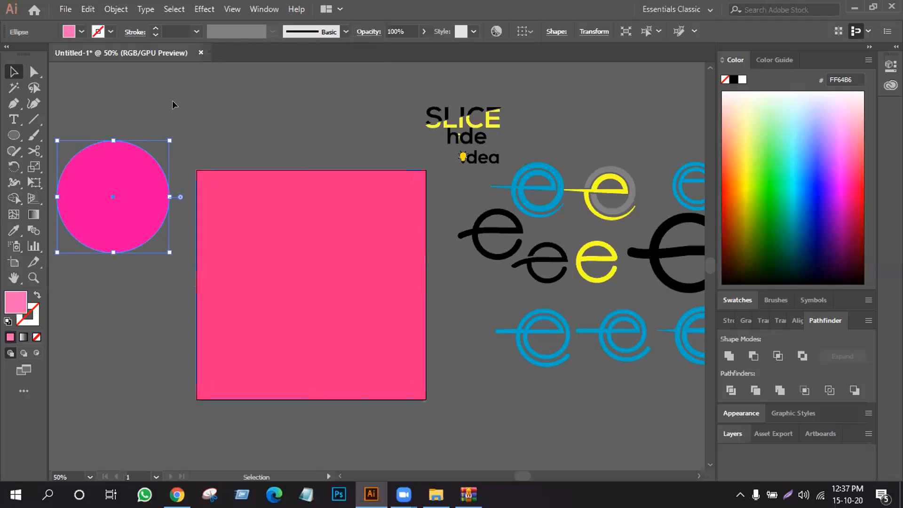
- Set the selected pink circle's blending mode to Soft Light
{"action": "left_click", "coordinate": [368, 32]}
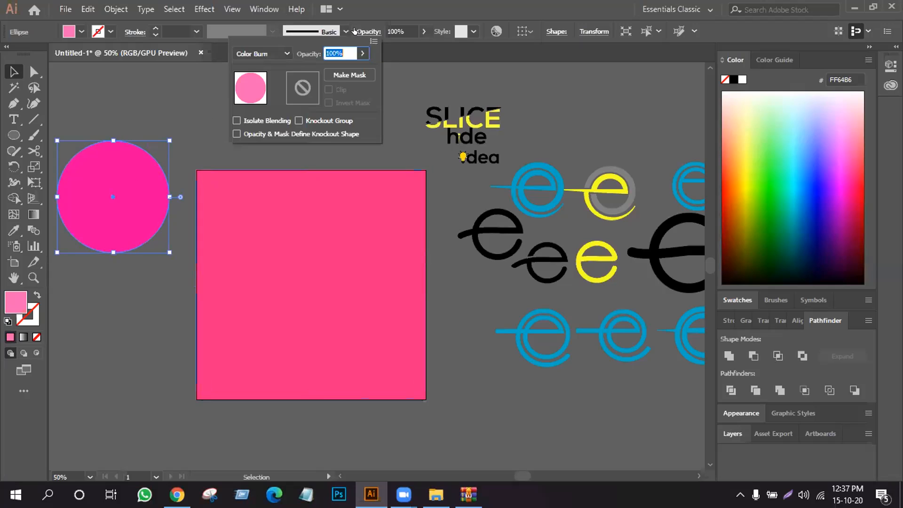
{"action": "left_click", "coordinate": [286, 53]}
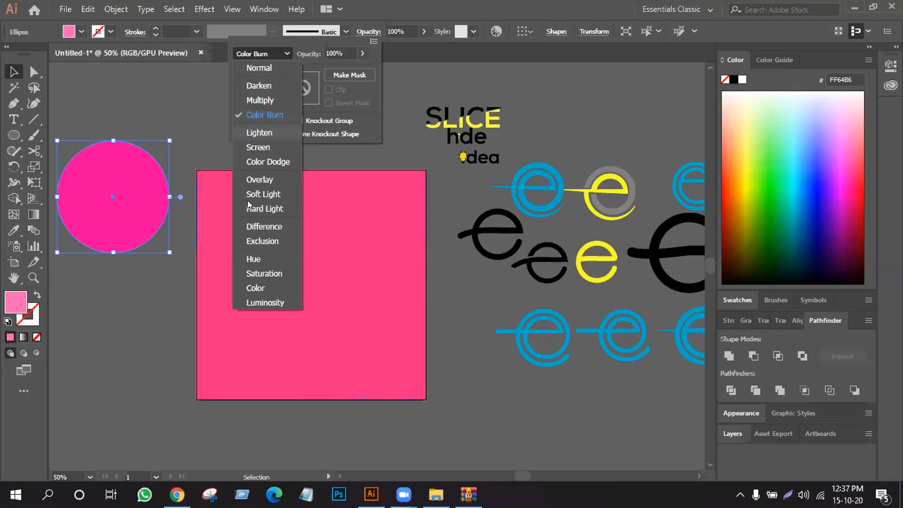
{"action": "left_click", "coordinate": [260, 194]}
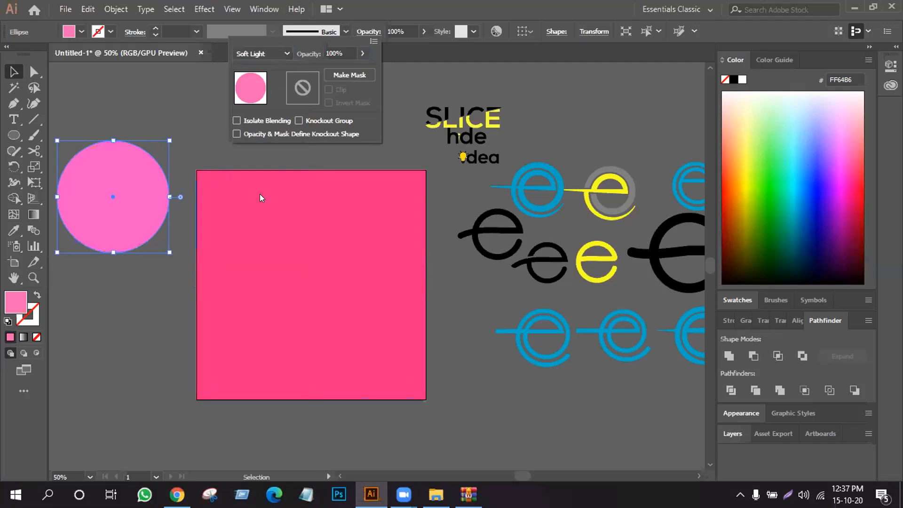
- Lock the pink rectangle and move the circle onto its upper-left corner
{"action": "left_click", "coordinate": [218, 218]}
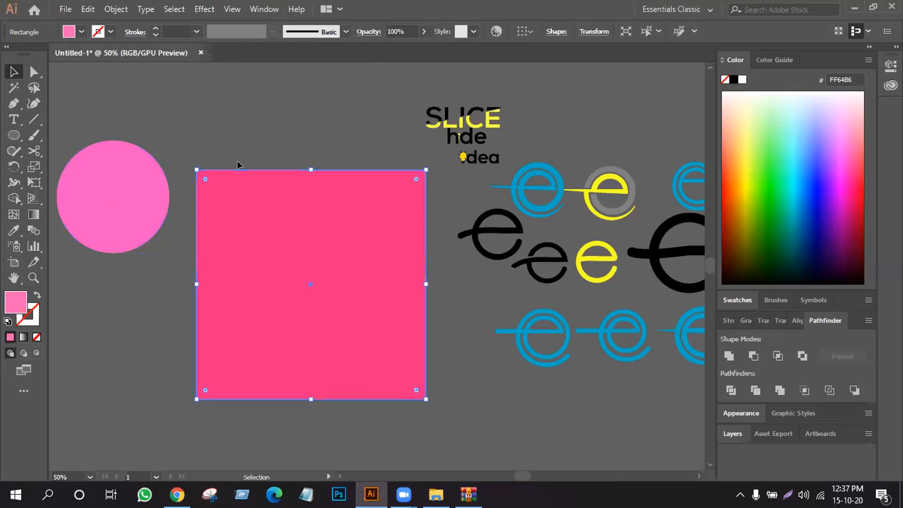
{"action": "key", "text": "ctrl+2"}
{"action": "left_click_drag", "start_coordinate": [134, 185], "coordinate": [258, 220]}
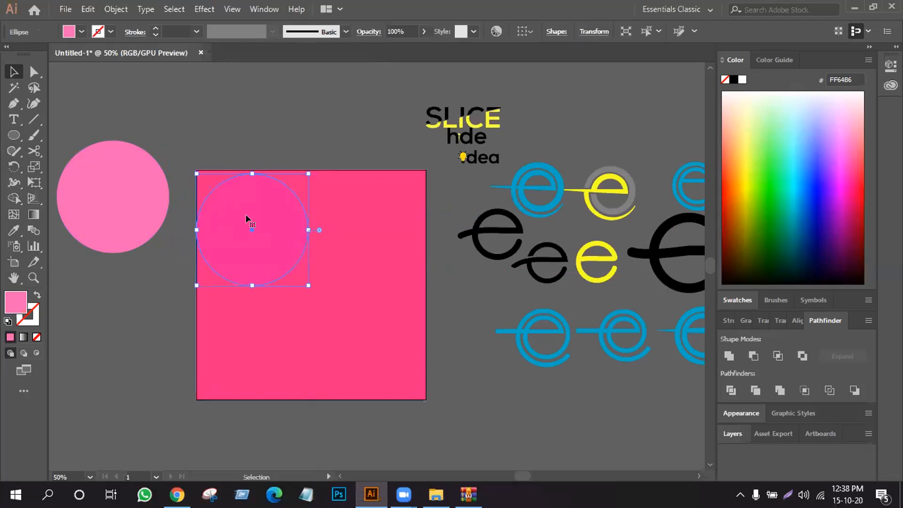
{"action": "left_click", "coordinate": [213, 119]}
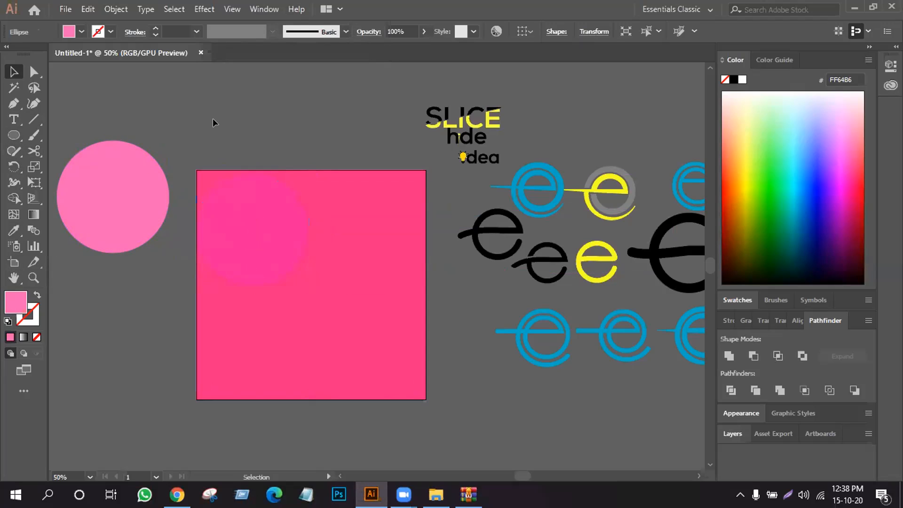
{"action": "key", "text": "ctrl+z"}
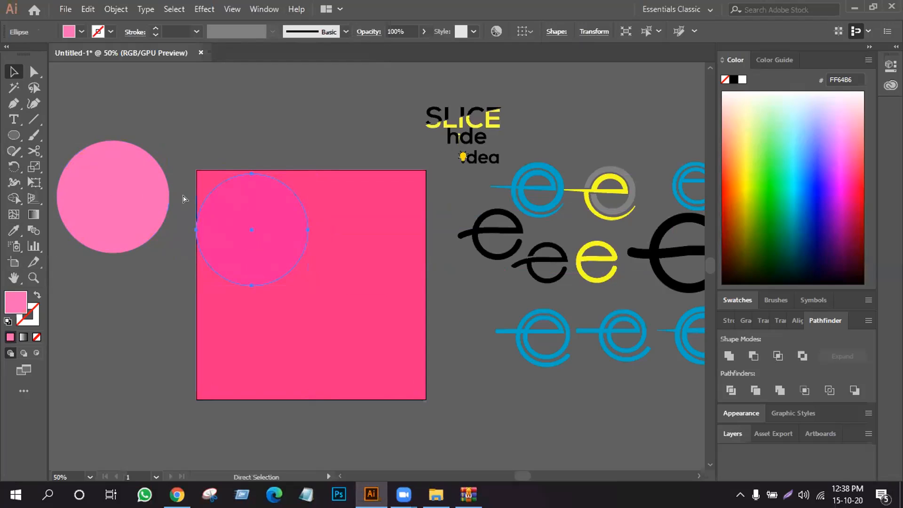
{"action": "left_click_drag", "start_coordinate": [111, 165], "coordinate": [254, 195]}
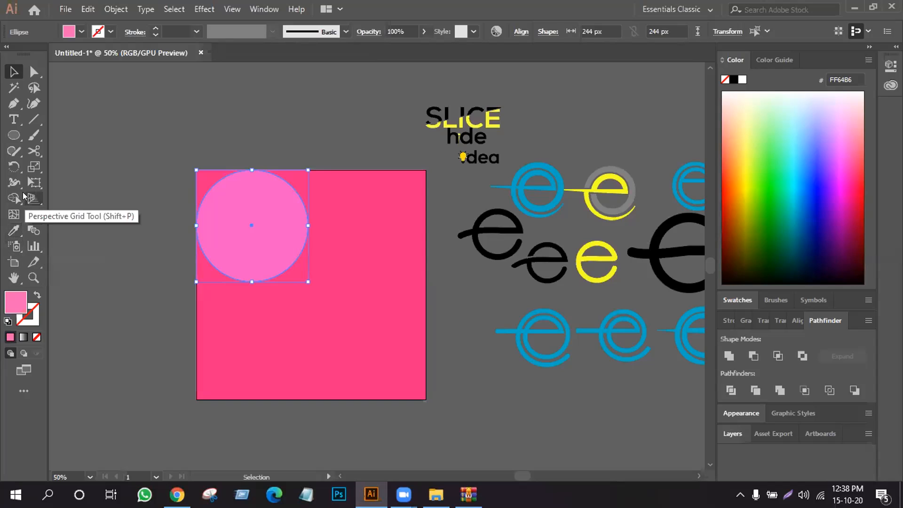
- Draw a small pink ellipse overlapping the artboard's upper-left corner
{"action": "left_click", "coordinate": [15, 230]}
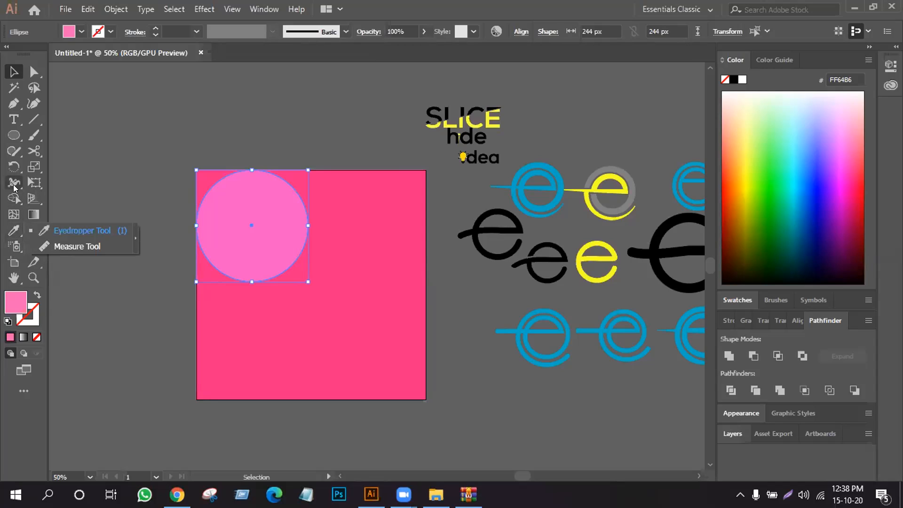
{"action": "left_click", "coordinate": [14, 183]}
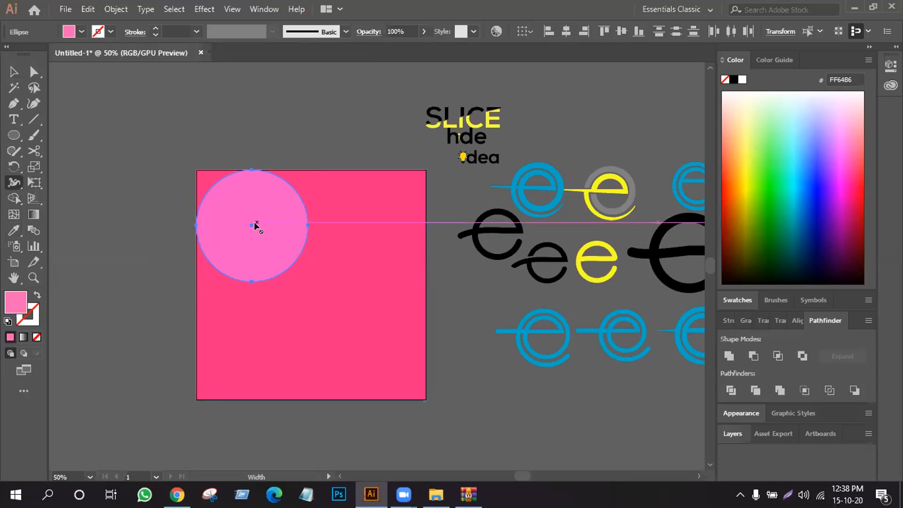
{"action": "left_click", "coordinate": [13, 183]}
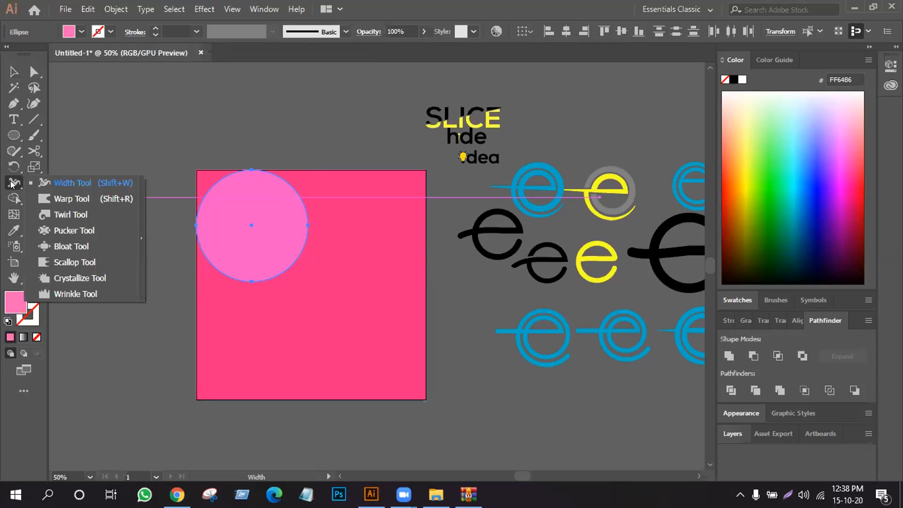
{"action": "left_click", "coordinate": [55, 214]}
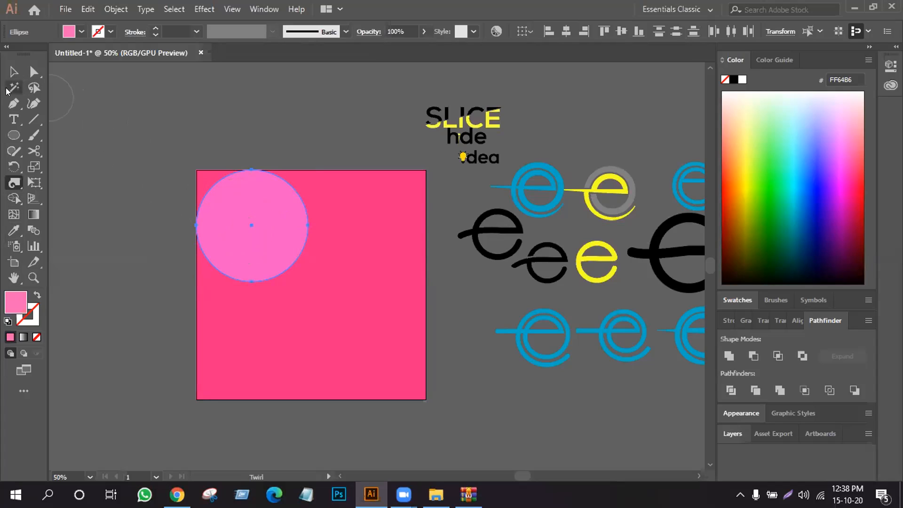
{"action": "left_click", "coordinate": [13, 135]}
{"action": "left_click_drag", "start_coordinate": [145, 107], "coordinate": [217, 185]}
- Move the small ellipse off the artboard to the left and distort it with Twirl tool strokes across its surface
{"action": "left_click", "coordinate": [13, 182]}
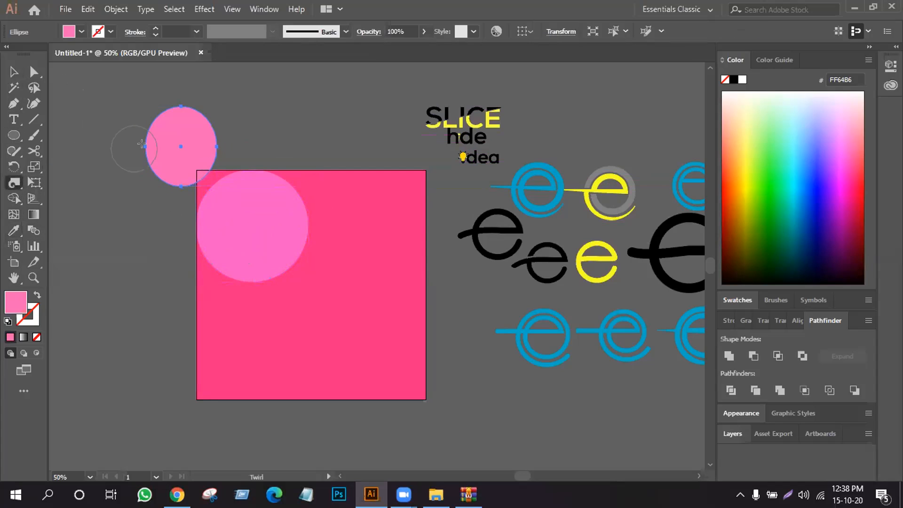
{"action": "left_click", "coordinate": [175, 143]}
{"action": "mouse_move", "coordinate": [175, 143]}
{"action": "left_mouse_down"}
{"action": "mouse_move", "coordinate": [166, 163]}
{"action": "mouse_move", "coordinate": [177, 138]}
{"action": "mouse_move", "coordinate": [118, 166]}
{"action": "left_mouse_up"}
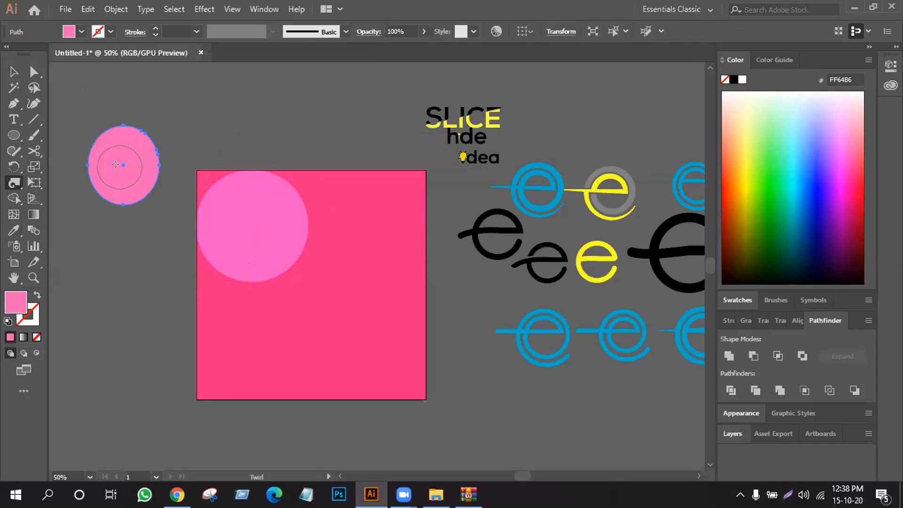
{"action": "left_click", "coordinate": [13, 71]}
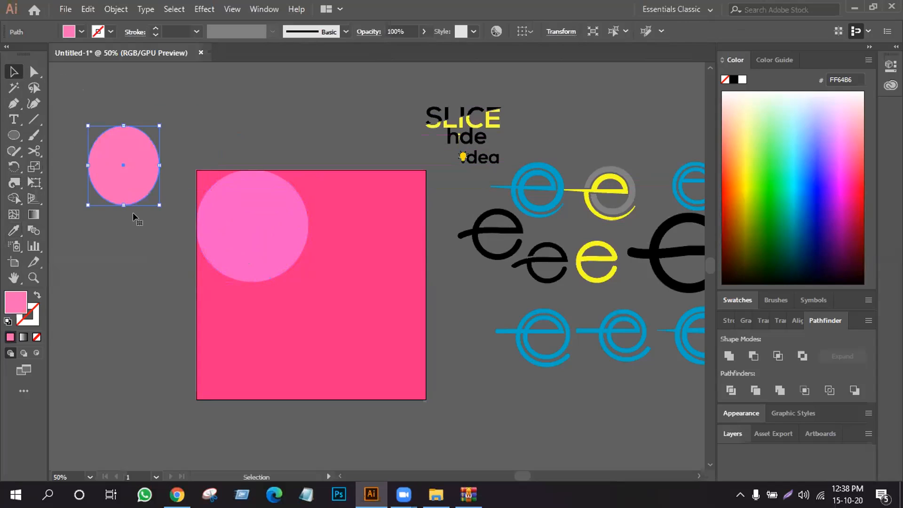
{"action": "left_click", "coordinate": [5, 188]}
{"action": "left_click", "coordinate": [116, 146]}
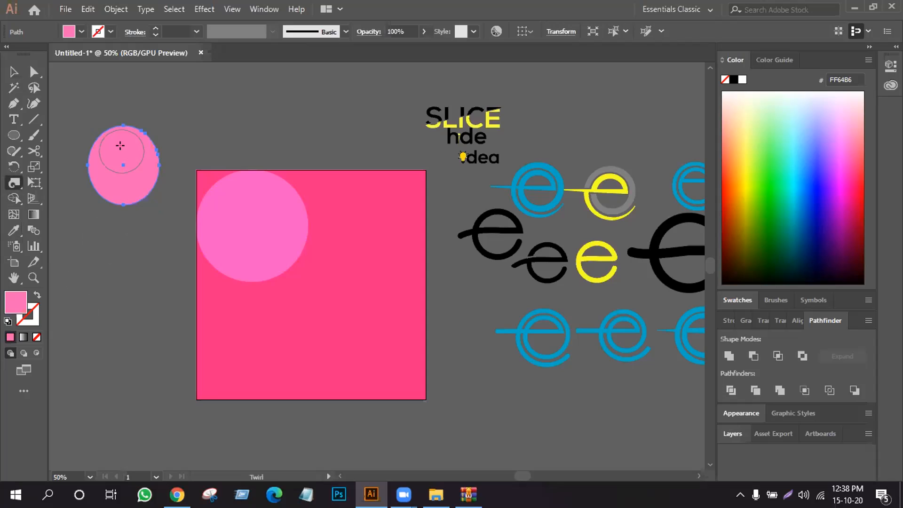
{"action": "mouse_move", "coordinate": [142, 127]}
{"action": "left_mouse_down"}
{"action": "mouse_move", "coordinate": [123, 142]}
{"action": "mouse_move", "coordinate": [134, 166]}
{"action": "mouse_move", "coordinate": [142, 162]}
{"action": "mouse_move", "coordinate": [132, 148]}
{"action": "mouse_move", "coordinate": [115, 173]}
{"action": "mouse_move", "coordinate": [122, 188]}
{"action": "mouse_move", "coordinate": [135, 169]}
{"action": "mouse_move", "coordinate": [116, 169]}
{"action": "mouse_move", "coordinate": [103, 144]}
{"action": "mouse_move", "coordinate": [93, 147]}
{"action": "mouse_move", "coordinate": [120, 177]}
{"action": "mouse_move", "coordinate": [141, 176]}
{"action": "mouse_move", "coordinate": [106, 184]}
{"action": "left_mouse_up"}
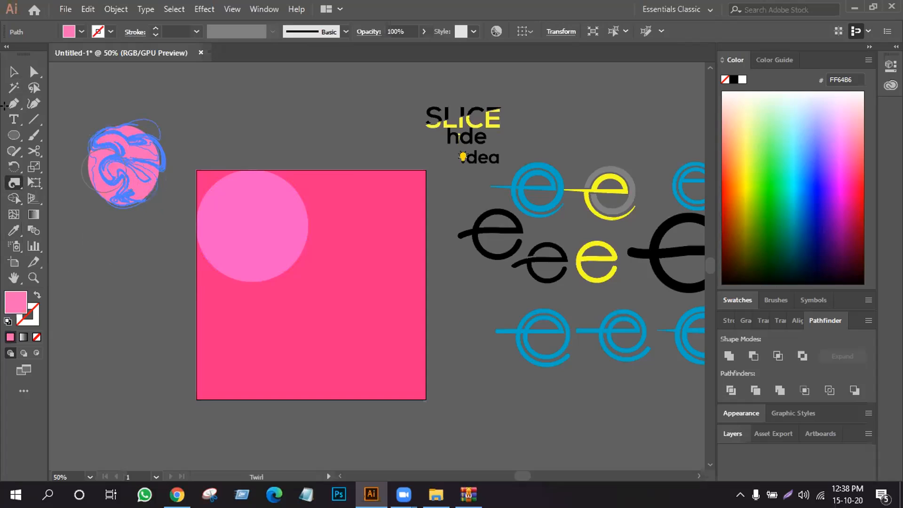
- Move the twirled ellipse onto the large circle and scale it down inside the circle's upper-left part
{"action": "left_click", "coordinate": [14, 73]}
{"action": "left_click", "coordinate": [245, 119]}
{"action": "left_click_drag", "start_coordinate": [164, 178], "coordinate": [293, 240]}
{"action": "left_click_drag", "start_coordinate": [293, 177], "coordinate": [227, 203]}
{"action": "left_click", "coordinate": [248, 121]}
{"action": "left_click", "coordinate": [235, 211]}
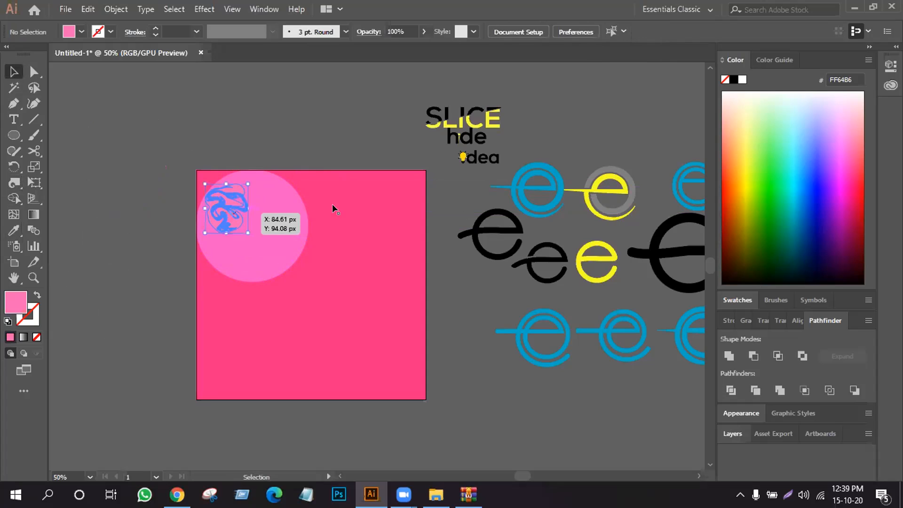
- Fill the small twirled shape with the lighter pink FF85B8
{"action": "left_click", "coordinate": [850, 136]}
{"action": "left_click", "coordinate": [852, 125]}
{"action": "left_click", "coordinate": [361, 131]}
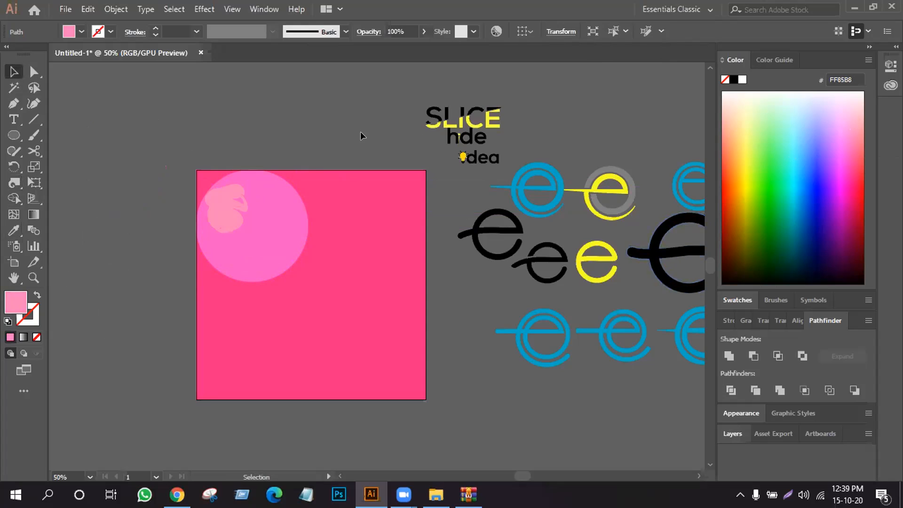
- Enlarge the twirled shape and centre it on the large circle, and delete it
{"action": "left_click", "coordinate": [226, 204]}
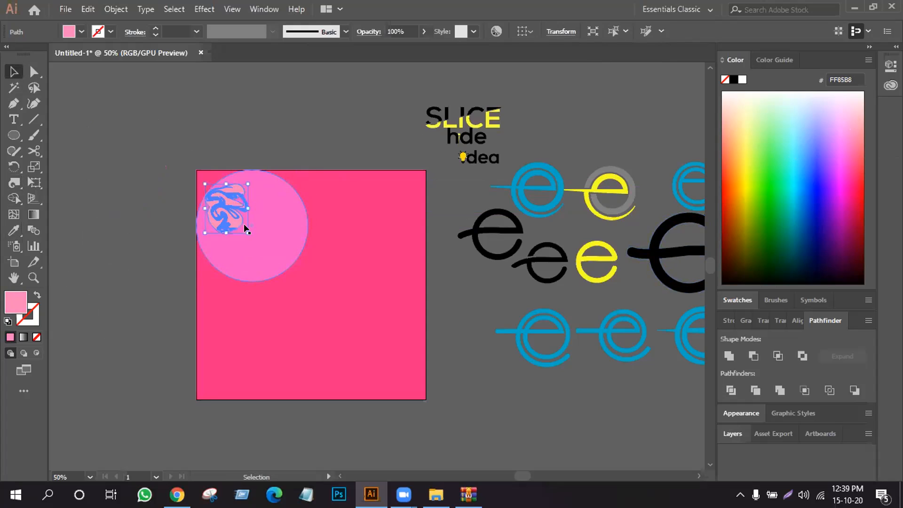
{"action": "left_click_drag", "start_coordinate": [248, 231], "coordinate": [261, 247]}
{"action": "left_click_drag", "start_coordinate": [219, 213], "coordinate": [246, 235]}
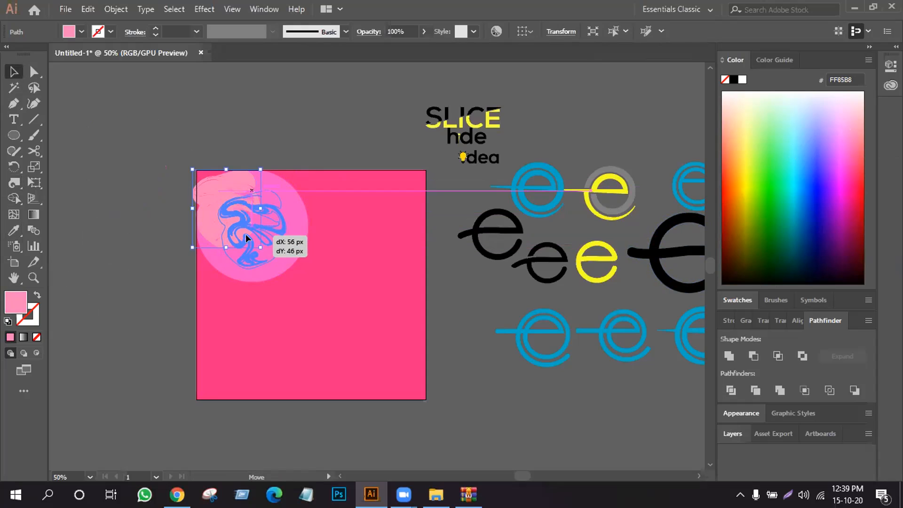
{"action": "left_click", "coordinate": [265, 128]}
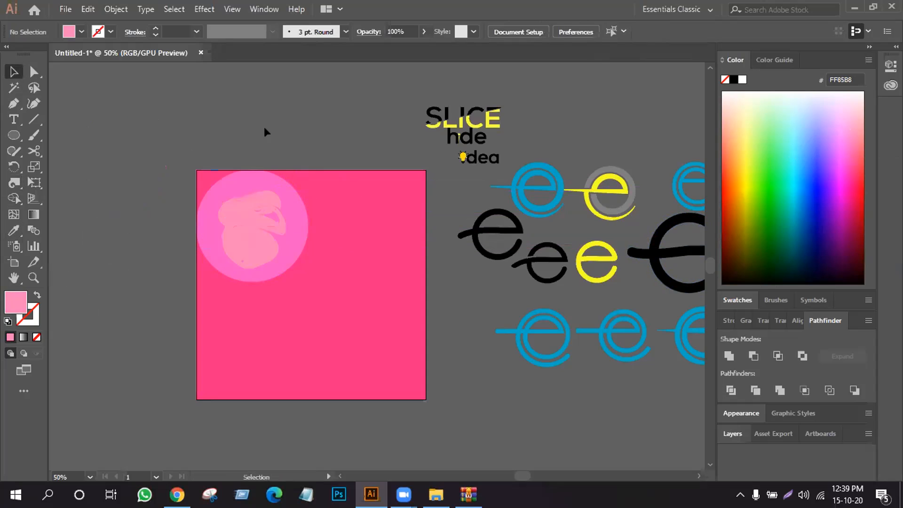
{"action": "left_click", "coordinate": [266, 224]}
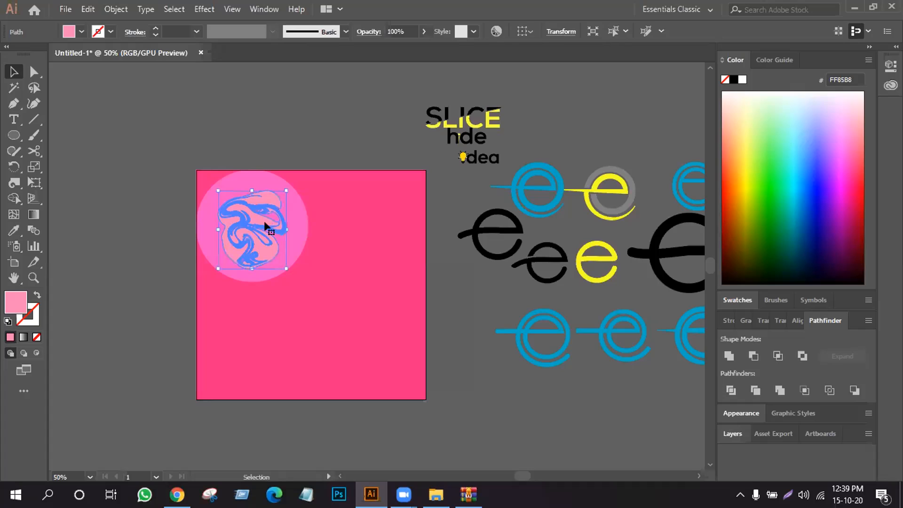
{"action": "key", "text": "Delete"}
- Twirl three curls into the large circle's edge, at its upper right, lower right and lower left
{"action": "left_click", "coordinate": [15, 182]}
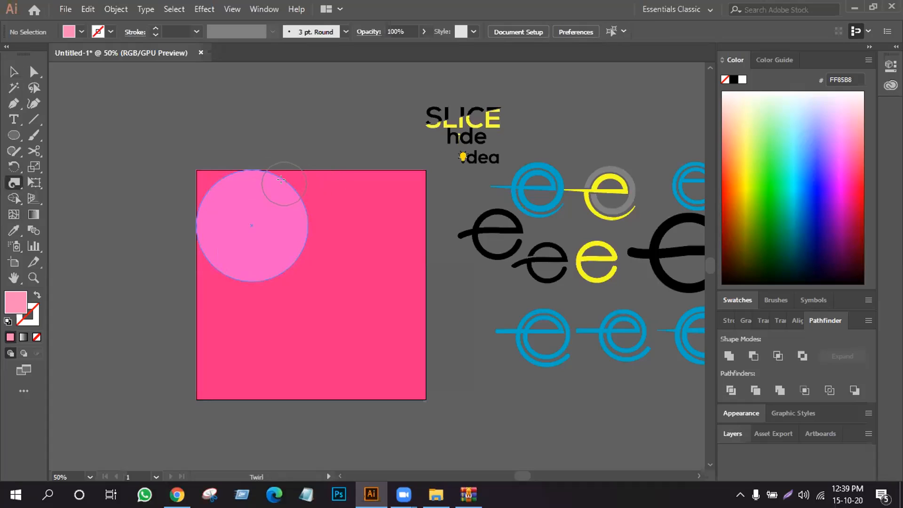
{"action": "left_click_drag", "start_coordinate": [281, 181], "coordinate": [281, 187]}
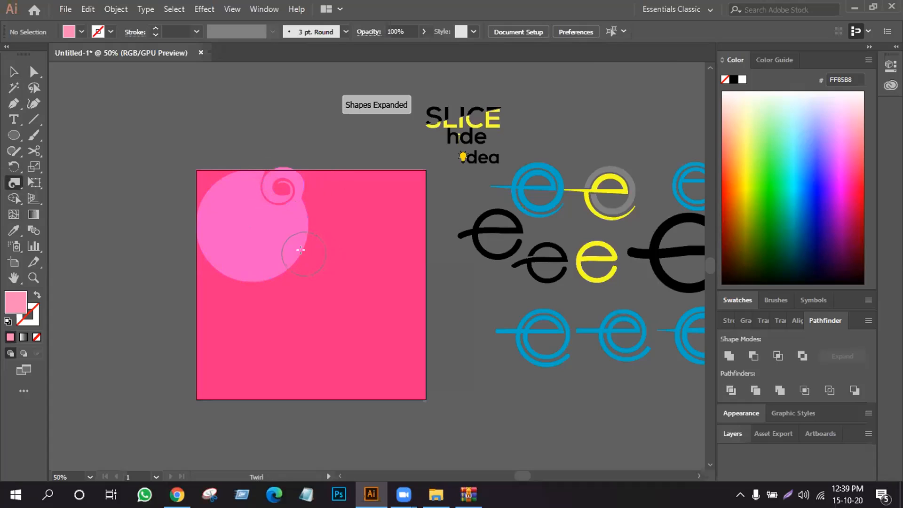
{"action": "left_click_drag", "start_coordinate": [283, 245], "coordinate": [281, 243]}
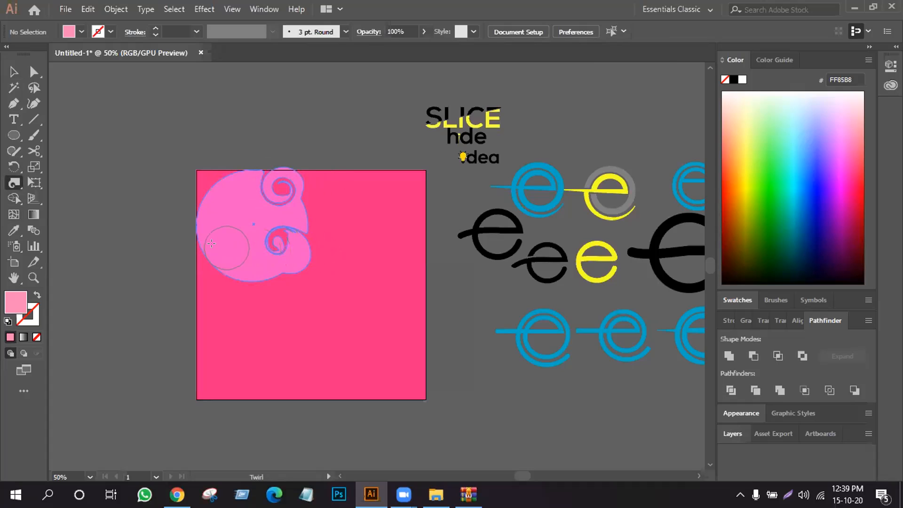
{"action": "left_click_drag", "start_coordinate": [199, 244], "coordinate": [197, 244]}
{"action": "left_click", "coordinate": [13, 71]}
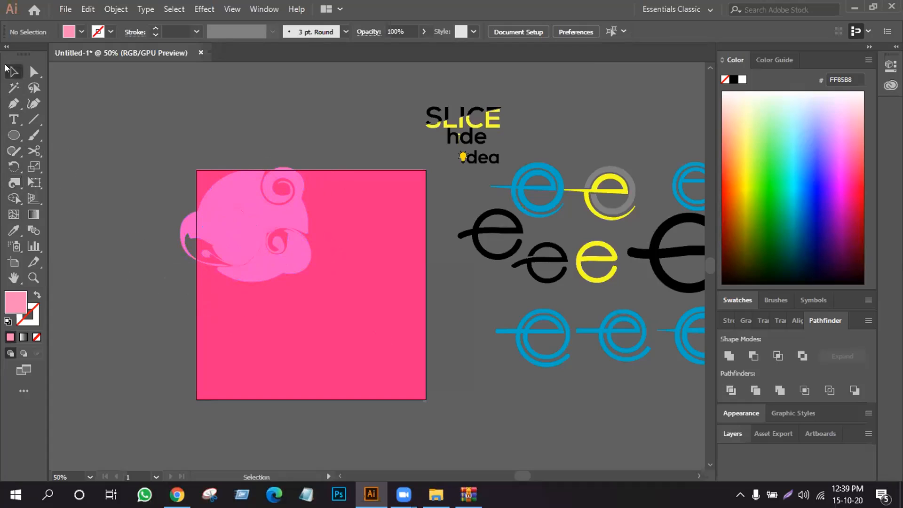
- Delete the pink rectangle and place a duplicate of the twirled circle below and to the right of the original
{"action": "left_click", "coordinate": [372, 309]}
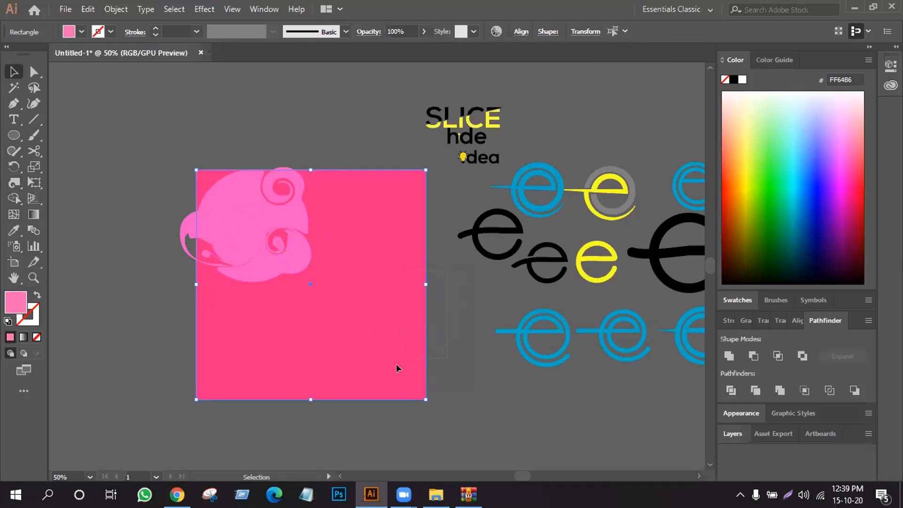
{"action": "key", "text": "Delete"}
{"action": "left_click_drag", "start_coordinate": [278, 248], "coordinate": [332, 336]}
{"action": "left_click", "coordinate": [360, 202]}
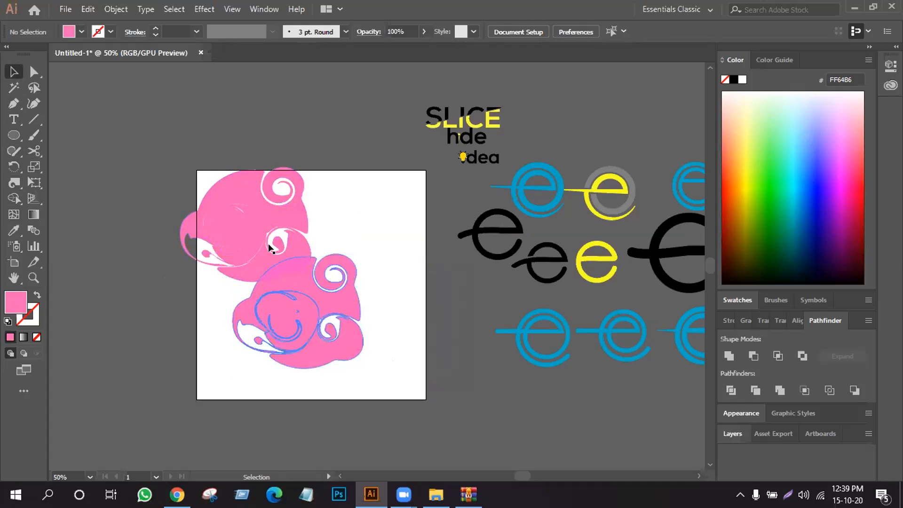
- Undo the duplication, the rectangle's deletion and the twirls on the large circle
{"action": "key", "text": "ctrl+z"}
{"action": "key", "text": "ctrl+z"}
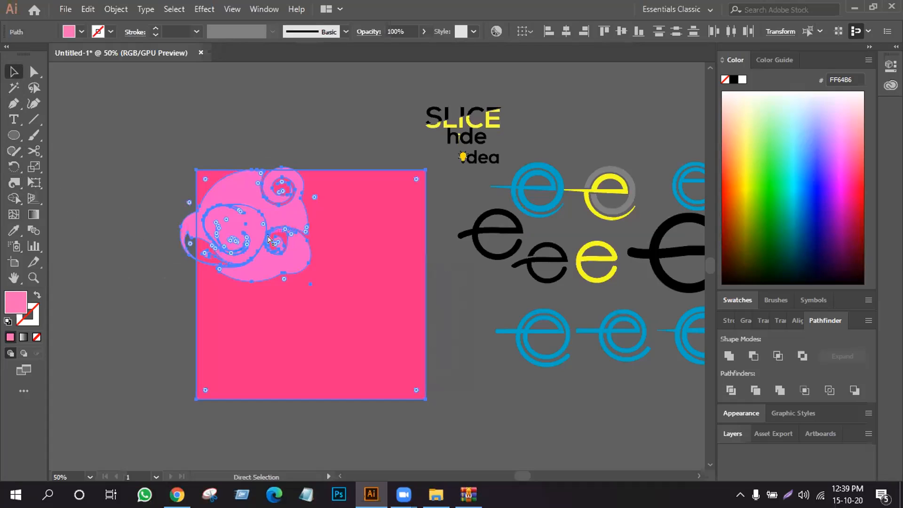
{"action": "left_click", "coordinate": [484, 234]}
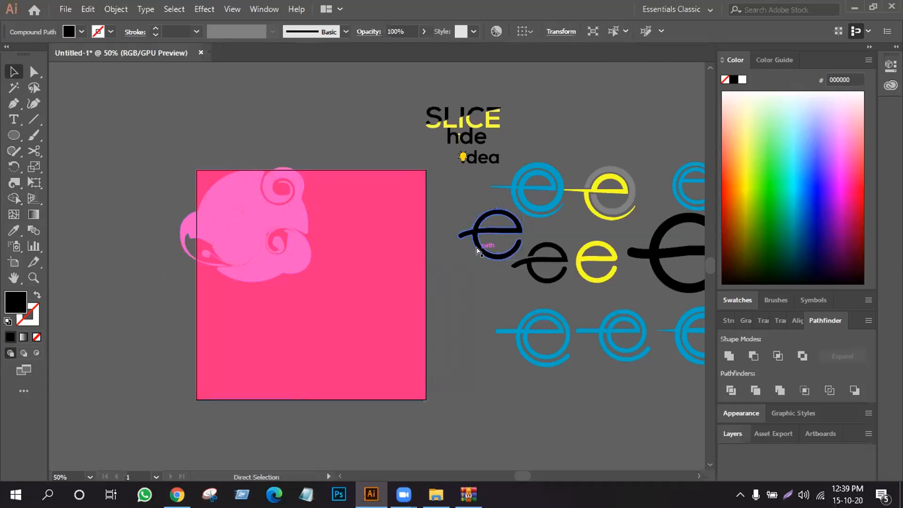
{"action": "left_click", "coordinate": [447, 262]}
{"action": "key", "text": "ctrl+z"}
{"action": "key", "text": "ctrl+z"}
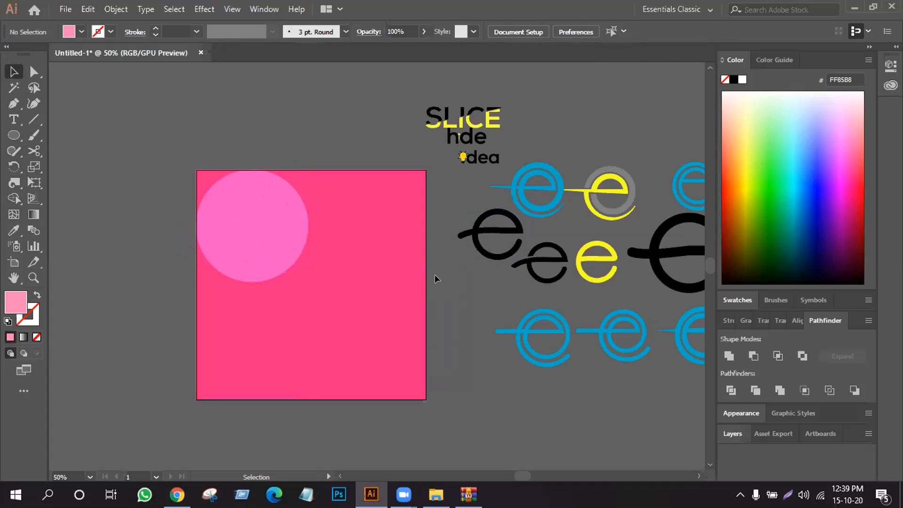
- Unlock and delete the pink rectangle, and place a copy of the circle in the artboard's lower-right area
{"action": "key", "text": "ctrl+alt+2"}
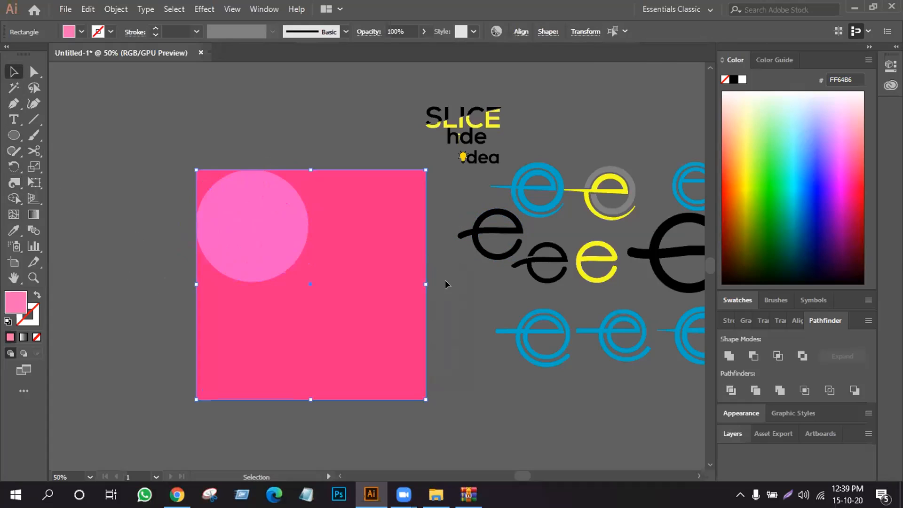
{"action": "key", "text": "Delete"}
{"action": "left_click_drag", "start_coordinate": [270, 226], "coordinate": [365, 326]}
- Twirl the original circle at its upper right, lower right and left side with the Twirl tool, and deselect it
{"action": "left_click", "coordinate": [267, 233]}
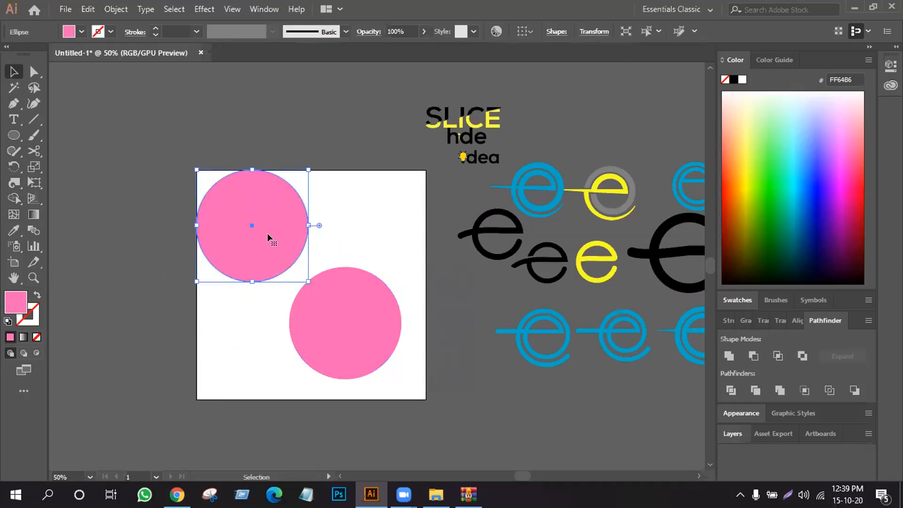
{"action": "left_click_drag", "start_coordinate": [6, 184], "coordinate": [79, 207]}
{"action": "mouse_move", "coordinate": [282, 185]}
{"action": "left_mouse_down"}
{"action": "mouse_move", "coordinate": [288, 182]}
{"action": "mouse_move", "coordinate": [262, 190]}
{"action": "mouse_move", "coordinate": [271, 190]}
{"action": "left_mouse_up"}
{"action": "mouse_move", "coordinate": [301, 242]}
{"action": "left_mouse_down"}
{"action": "mouse_move", "coordinate": [268, 227]}
{"action": "mouse_move", "coordinate": [266, 244]}
{"action": "left_mouse_up"}
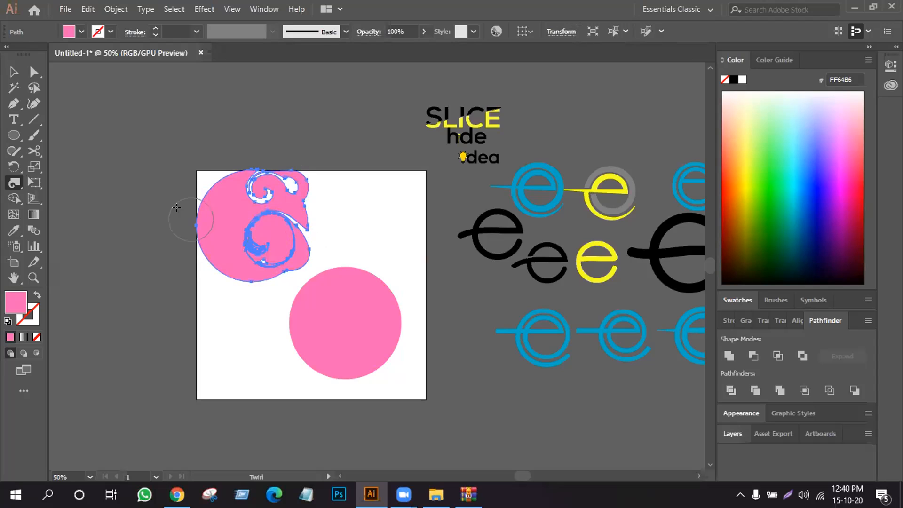
{"action": "mouse_move", "coordinate": [207, 200]}
{"action": "left_mouse_down"}
{"action": "mouse_move", "coordinate": [201, 219]}
{"action": "mouse_move", "coordinate": [233, 224]}
{"action": "left_mouse_up"}
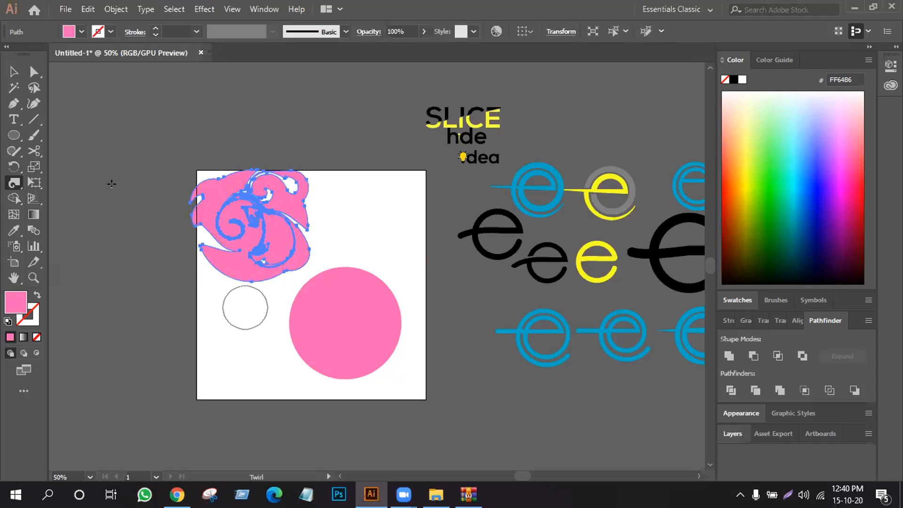
{"action": "key", "text": "v"}
{"action": "left_click", "coordinate": [222, 295]}
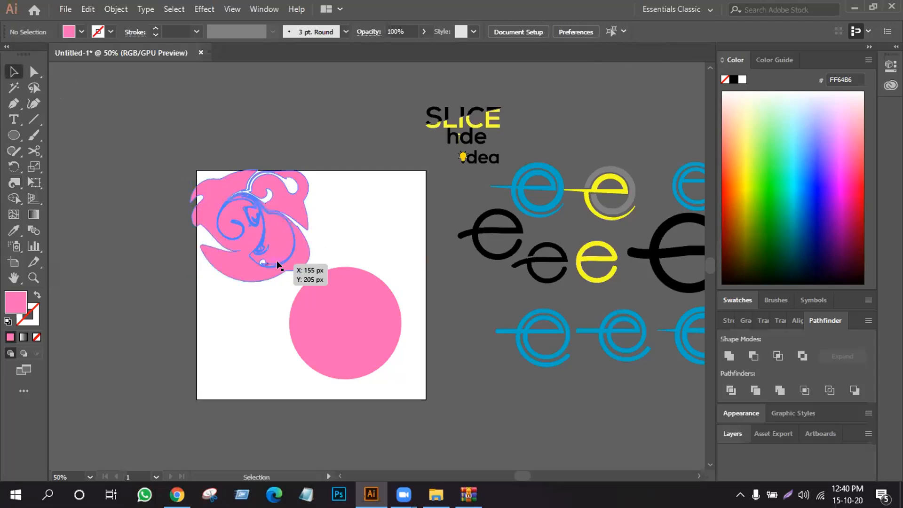
- Move the twirled shape onto the plain circle and scale both down so the twirled shape fits inside the circle
{"action": "left_click_drag", "start_coordinate": [238, 224], "coordinate": [338, 322]}
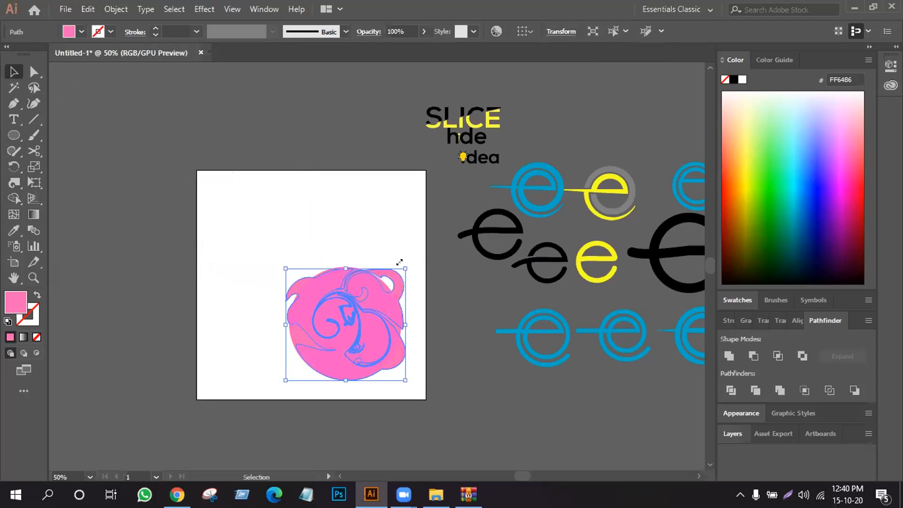
{"action": "mouse_move", "coordinate": [399, 262]}
{"action": "left_mouse_down"}
{"action": "mouse_move", "coordinate": [413, 272]}
{"action": "mouse_move", "coordinate": [395, 279]}
{"action": "left_mouse_up"}
{"action": "left_click", "coordinate": [352, 227]}
{"action": "left_click", "coordinate": [351, 318]}
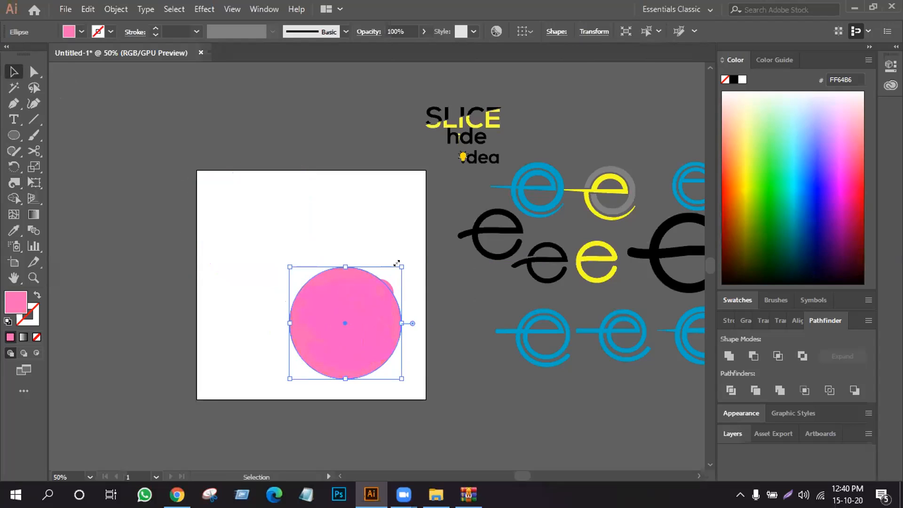
{"action": "left_click_drag", "start_coordinate": [397, 263], "coordinate": [393, 269]}
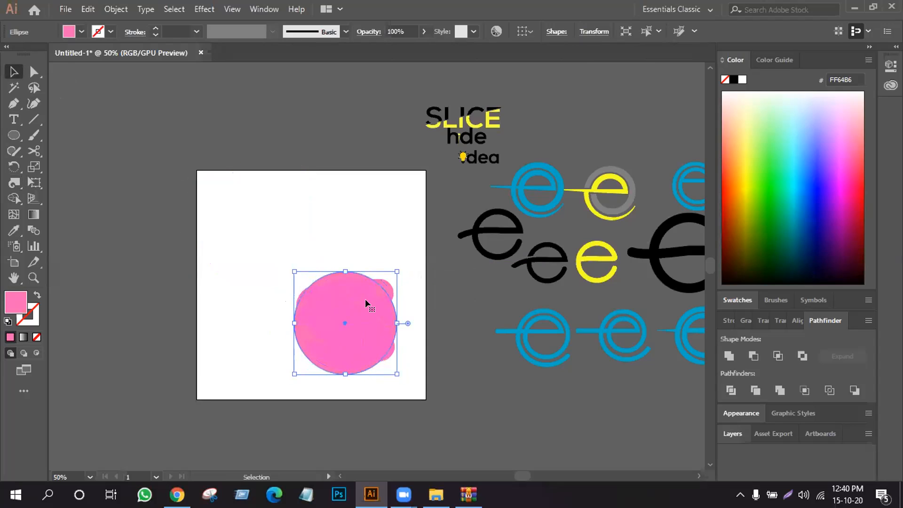
{"action": "left_click", "coordinate": [351, 246]}
{"action": "left_click", "coordinate": [383, 279]}
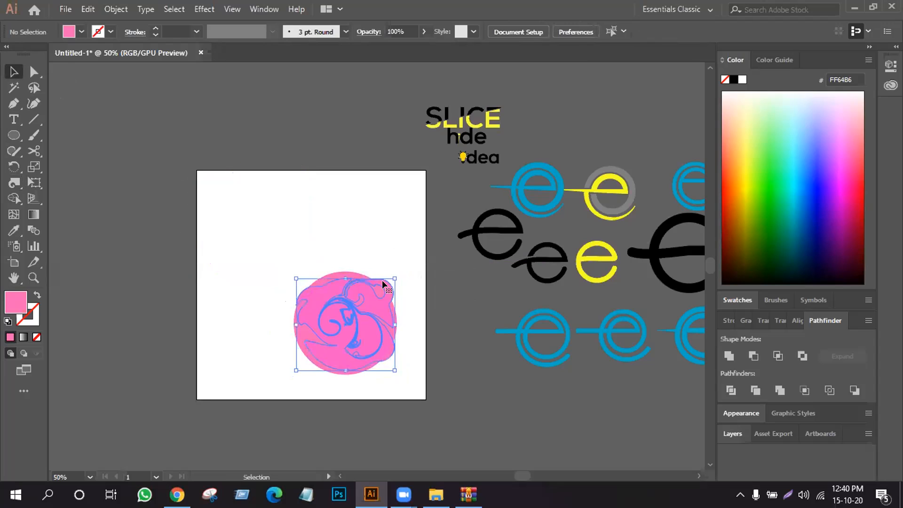
{"action": "left_click_drag", "start_coordinate": [392, 275], "coordinate": [384, 285]}
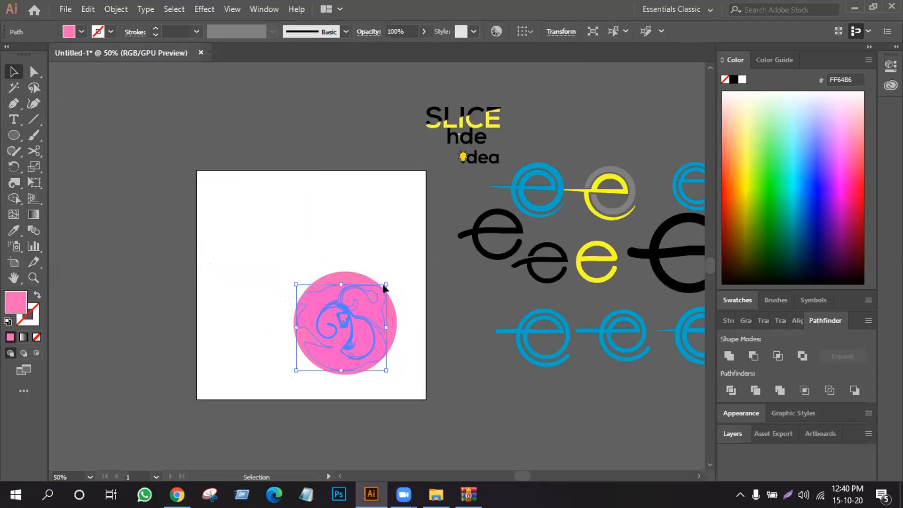
{"action": "left_click", "coordinate": [396, 278]}
- Enlarge the stacked circle and twirled shape together in the artboard's upper-left area
{"action": "left_click_drag", "start_coordinate": [281, 247], "coordinate": [418, 393]}
{"action": "left_click_drag", "start_coordinate": [312, 280], "coordinate": [224, 208]}
{"action": "left_click", "coordinate": [338, 204]}
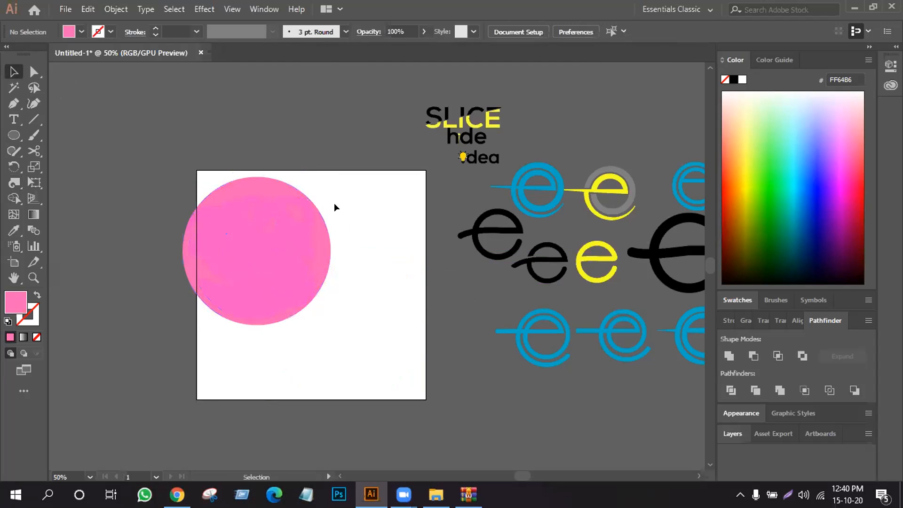
- Change the plain circle's fill to the lighter pink FF7BAC
{"action": "left_click", "coordinate": [269, 179]}
{"action": "left_click", "coordinate": [79, 32]}
{"action": "left_click", "coordinate": [55, 102]}
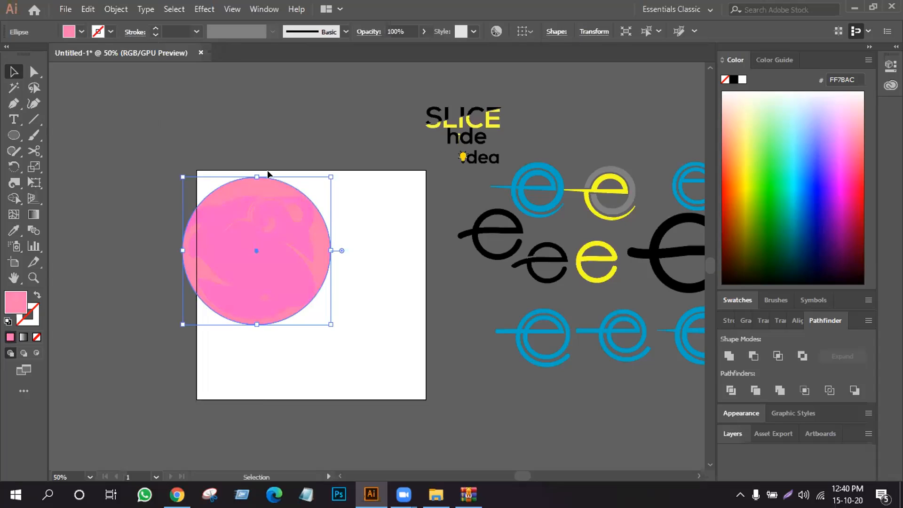
{"action": "key", "text": "a"}
- Try the Darken and Soft Light blending modes on the plain circle, and set it to Hard Light
{"action": "left_click", "coordinate": [370, 31]}
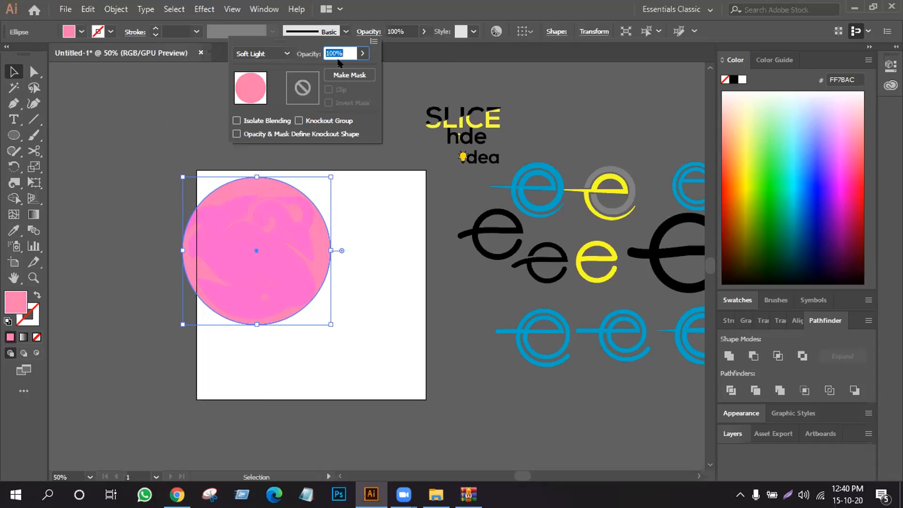
{"action": "left_click", "coordinate": [287, 53]}
{"action": "left_click", "coordinate": [259, 85]}
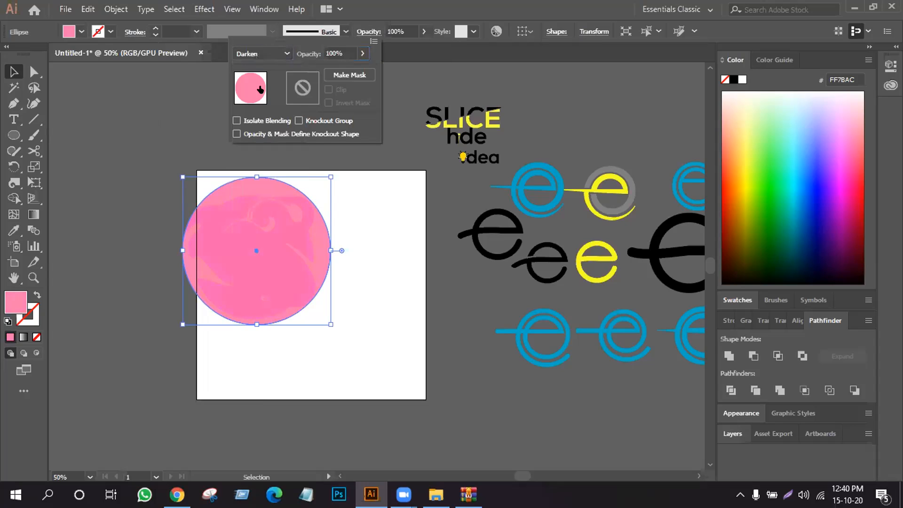
{"action": "left_click", "coordinate": [270, 54]}
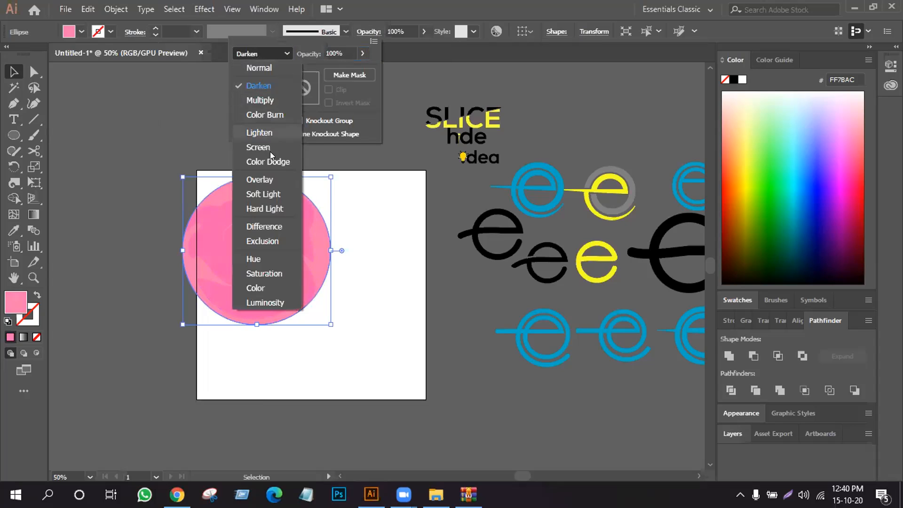
{"action": "left_click", "coordinate": [269, 192]}
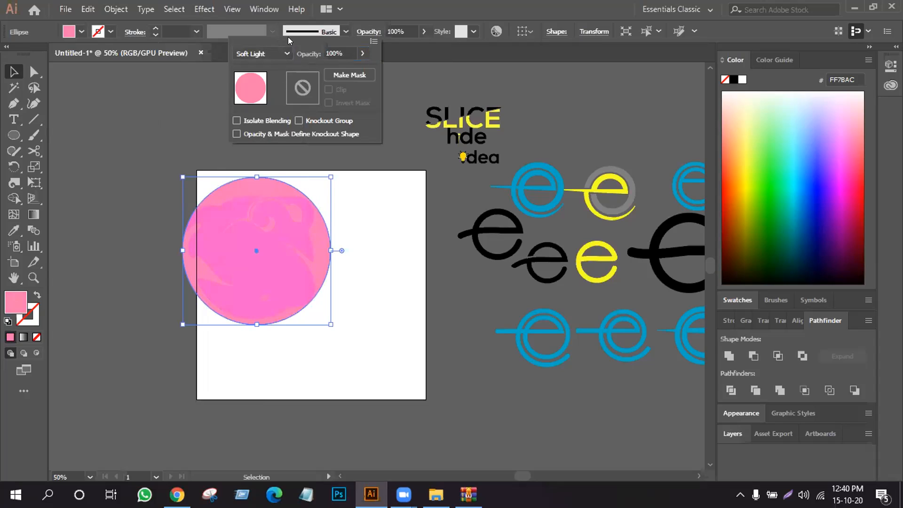
{"action": "left_click", "coordinate": [280, 51]}
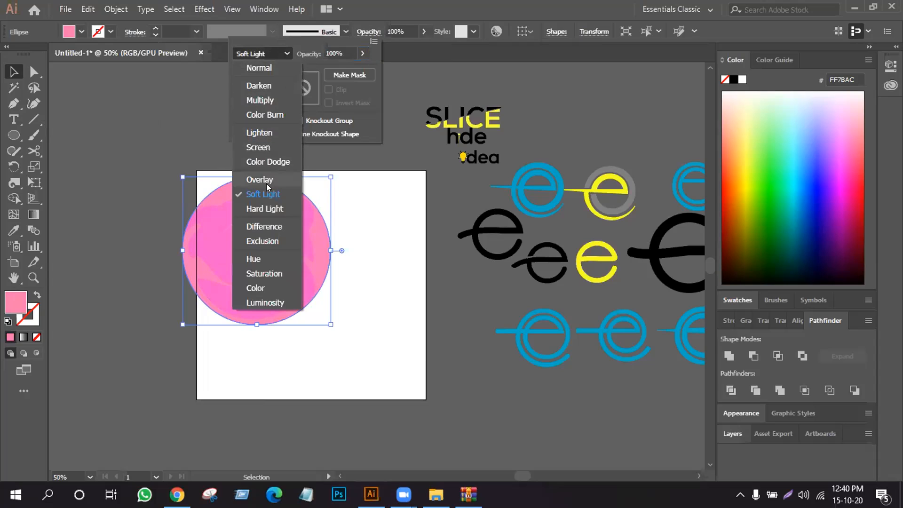
{"action": "left_click", "coordinate": [268, 205]}
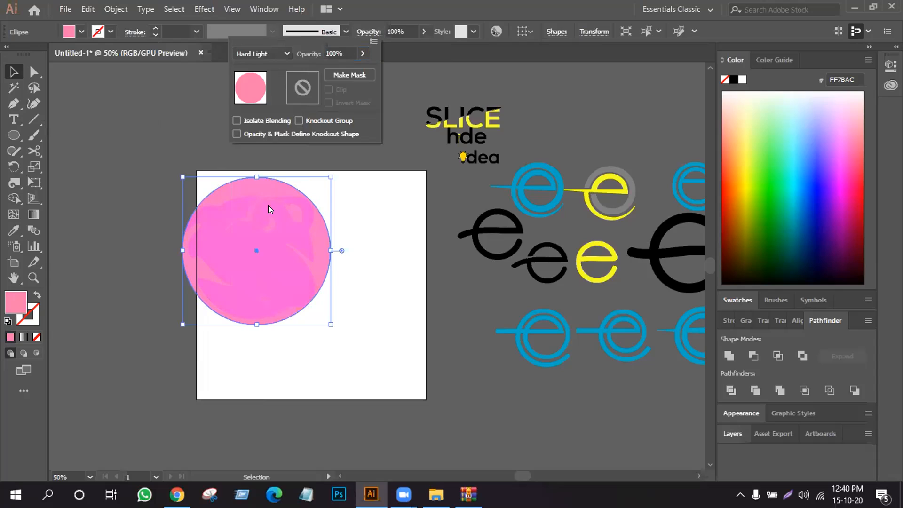
{"action": "left_click", "coordinate": [281, 53]}
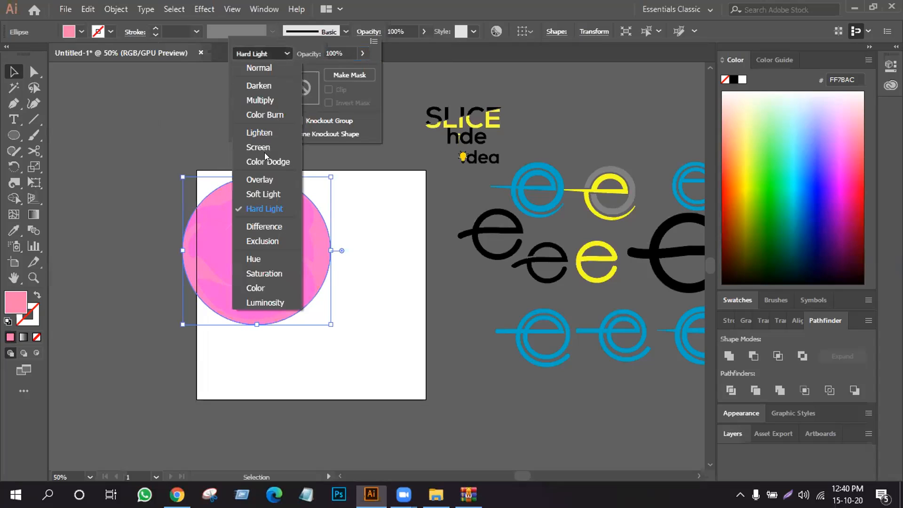
{"action": "left_click", "coordinate": [375, 255]}
{"action": "left_click", "coordinate": [375, 256]}
- Group the circle with the twirled shape, and scale the group down inside the artboard's left half
{"action": "left_click_drag", "start_coordinate": [161, 184], "coordinate": [341, 318]}
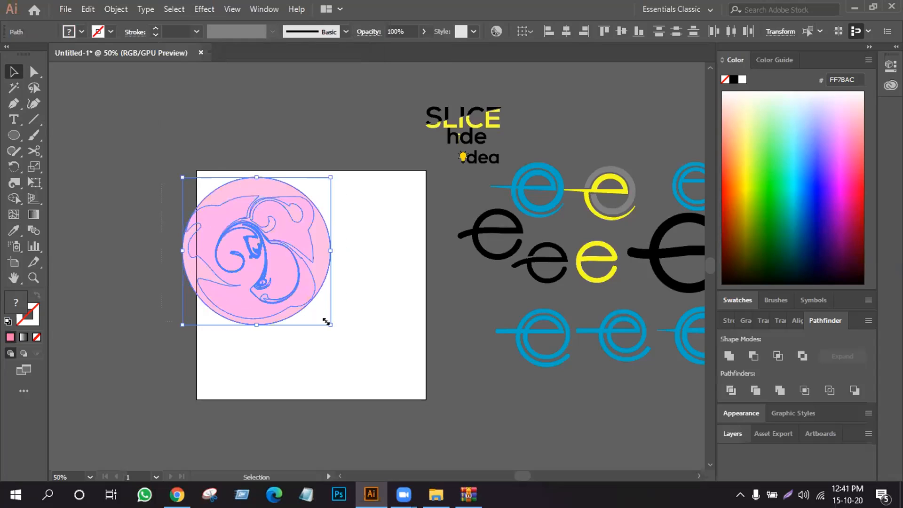
{"action": "right_click", "coordinate": [234, 213]}
{"action": "left_click", "coordinate": [284, 297]}
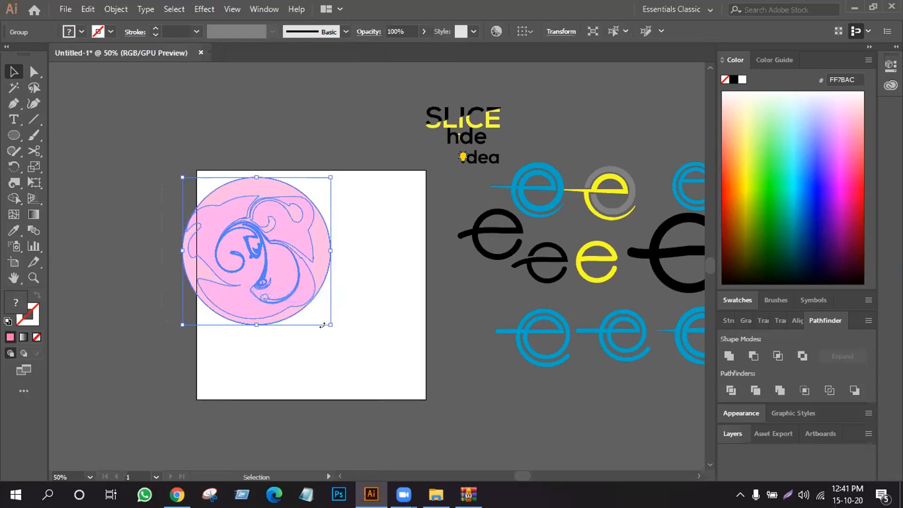
{"action": "left_click_drag", "start_coordinate": [326, 323], "coordinate": [315, 302]}
{"action": "mouse_move", "coordinate": [260, 237]}
{"action": "left_mouse_down"}
{"action": "mouse_move", "coordinate": [256, 217]}
{"action": "mouse_move", "coordinate": [260, 252]}
{"action": "left_mouse_up"}
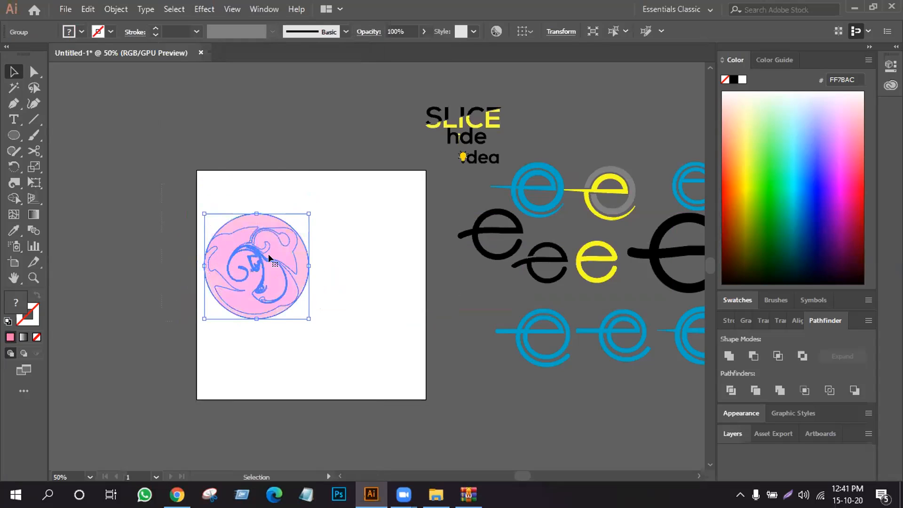
- Enlarge the circle group and shift it right so it sits fully inside the artboard
{"action": "key", "text": "ctrl+plus"}
{"action": "left_click", "coordinate": [14, 278]}
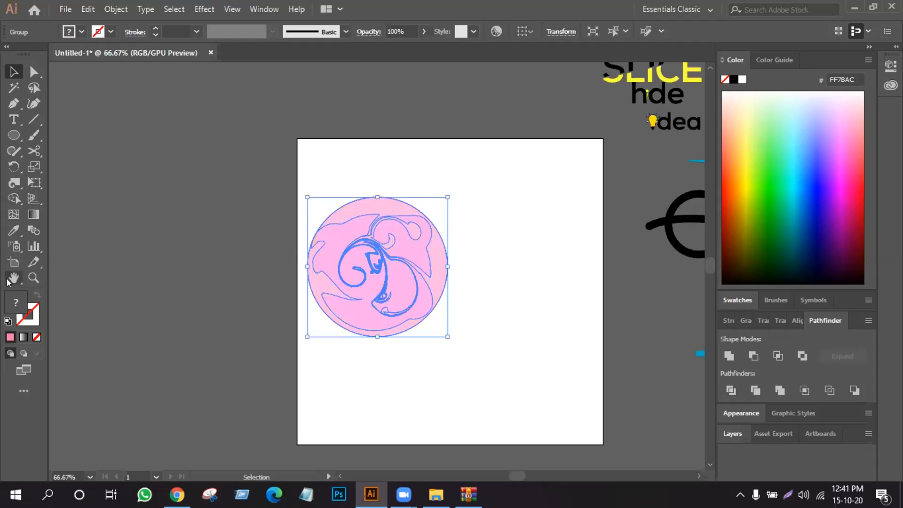
{"action": "left_click_drag", "start_coordinate": [486, 191], "coordinate": [331, 184]}
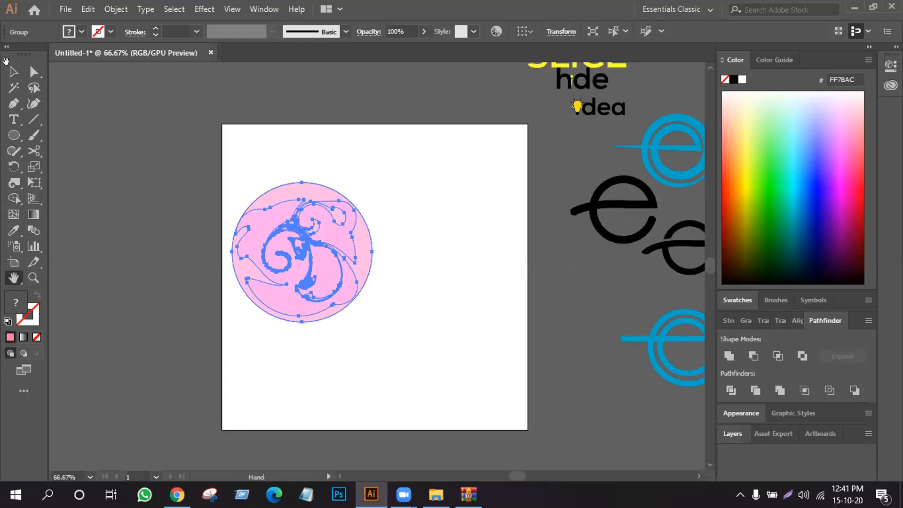
{"action": "left_click", "coordinate": [9, 71]}
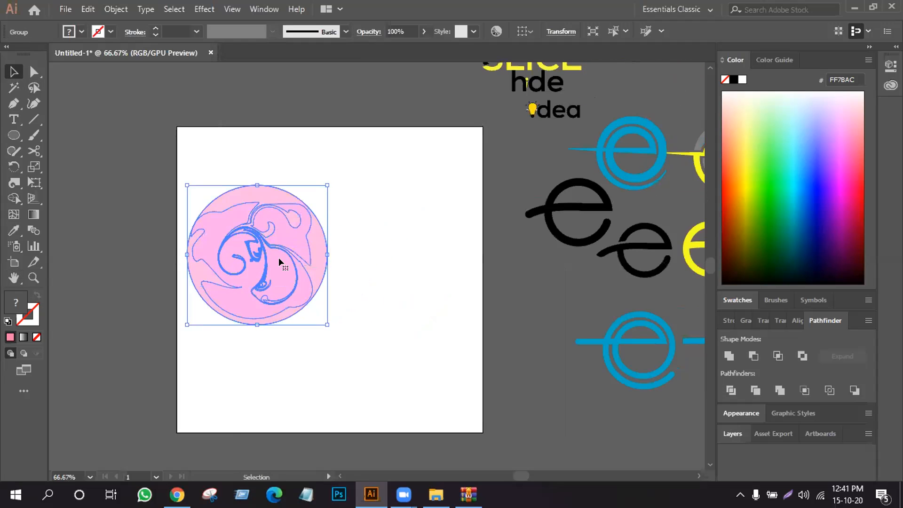
{"action": "left_click_drag", "start_coordinate": [325, 321], "coordinate": [347, 340]}
{"action": "left_click_drag", "start_coordinate": [269, 252], "coordinate": [276, 252]}
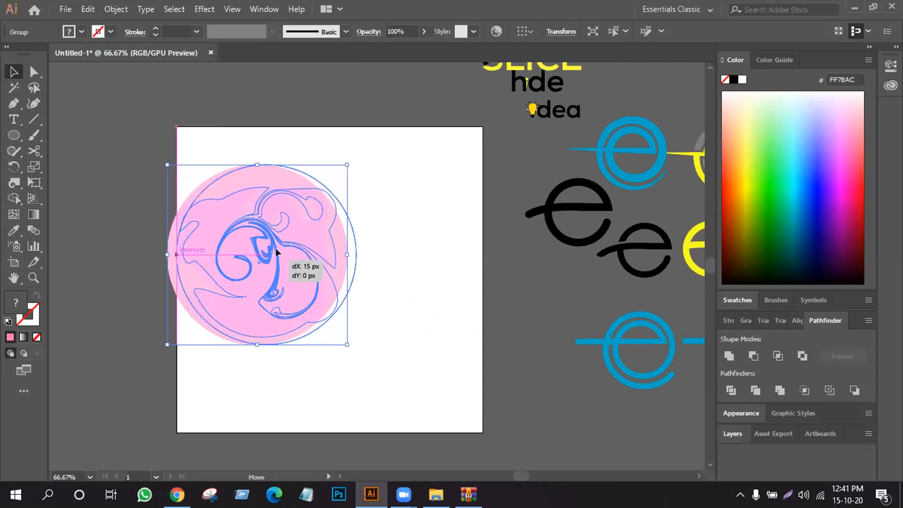
- Place the image eid-card-1.jpg beside the circle group and embed it in the document
{"action": "left_click_drag", "start_coordinate": [414, 261], "coordinate": [431, 252]}
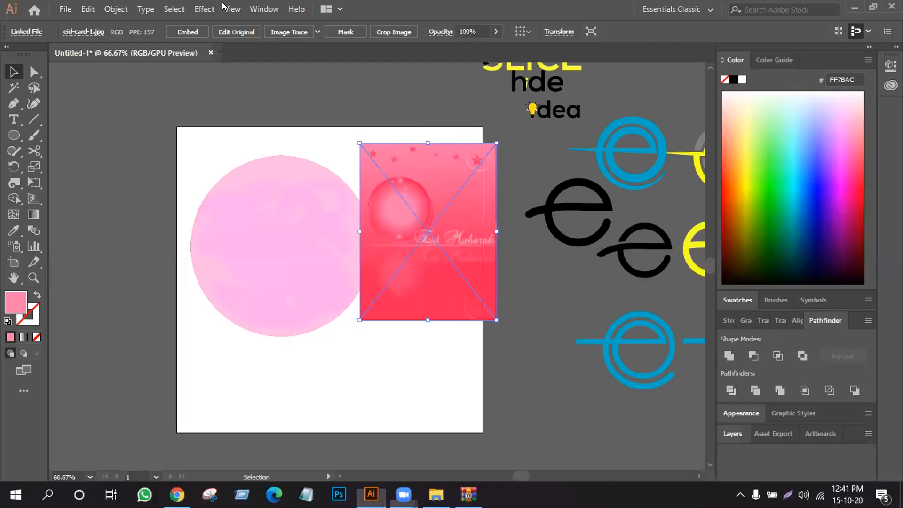
{"action": "left_click", "coordinate": [436, 118]}
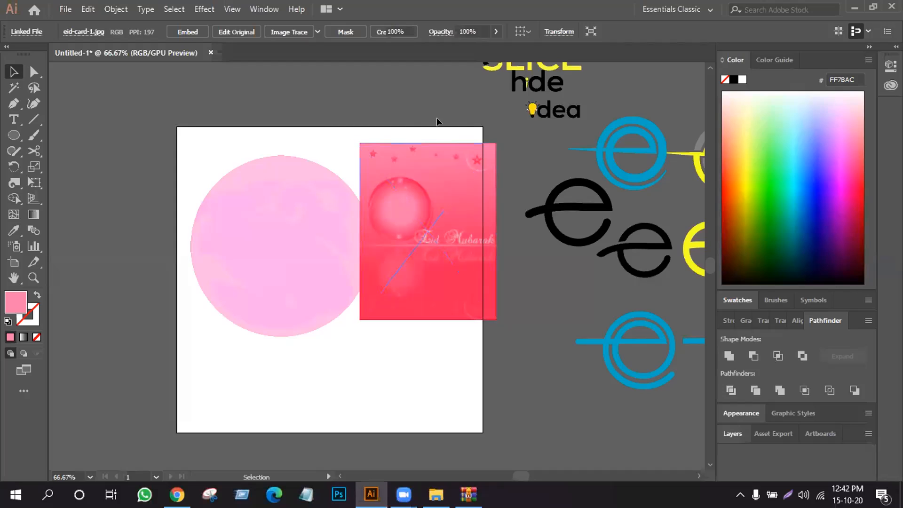
{"action": "left_click", "coordinate": [437, 227]}
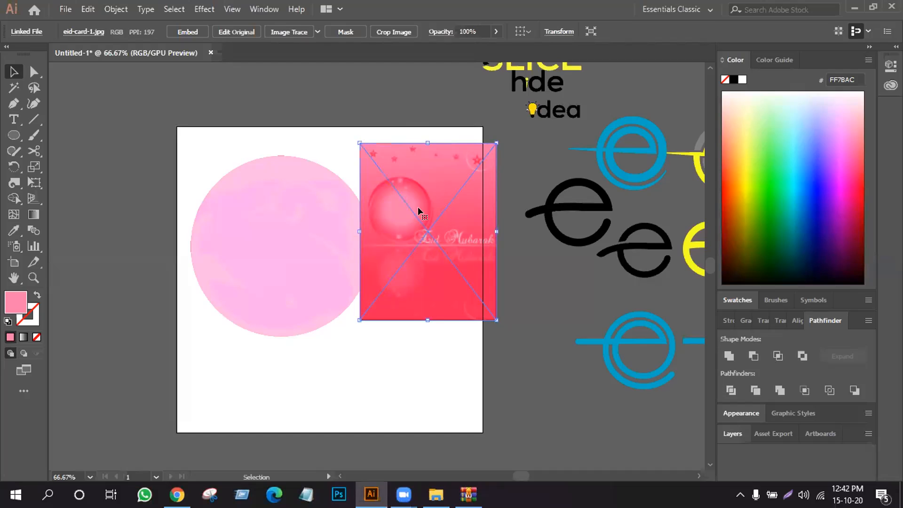
{"action": "left_click", "coordinate": [188, 32]}
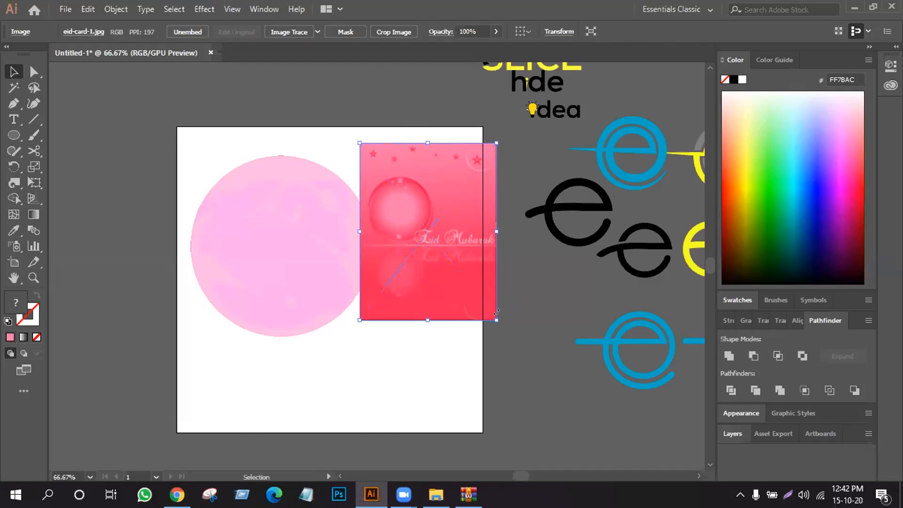
- Enlarge the Eid card image and move it to the right, clear of the circle group
{"action": "left_click_drag", "start_coordinate": [494, 316], "coordinate": [564, 408]}
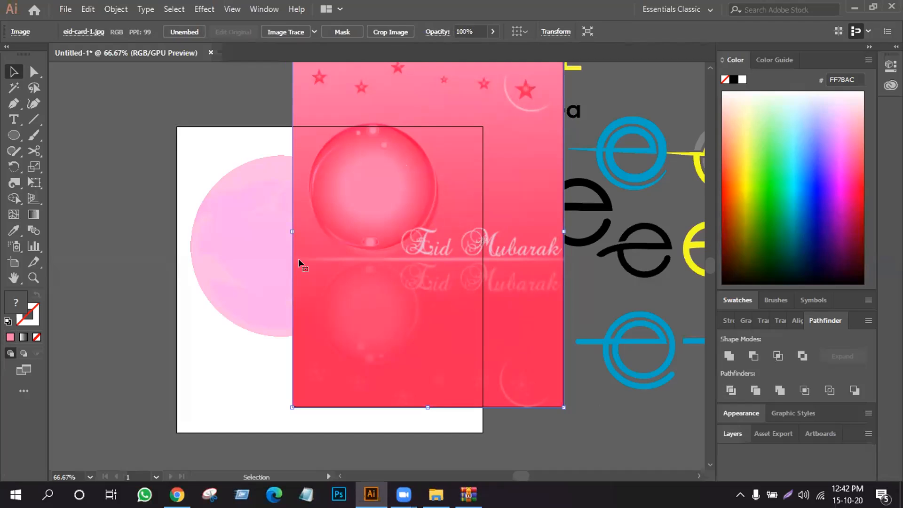
{"action": "left_click_drag", "start_coordinate": [460, 102], "coordinate": [567, 116]}
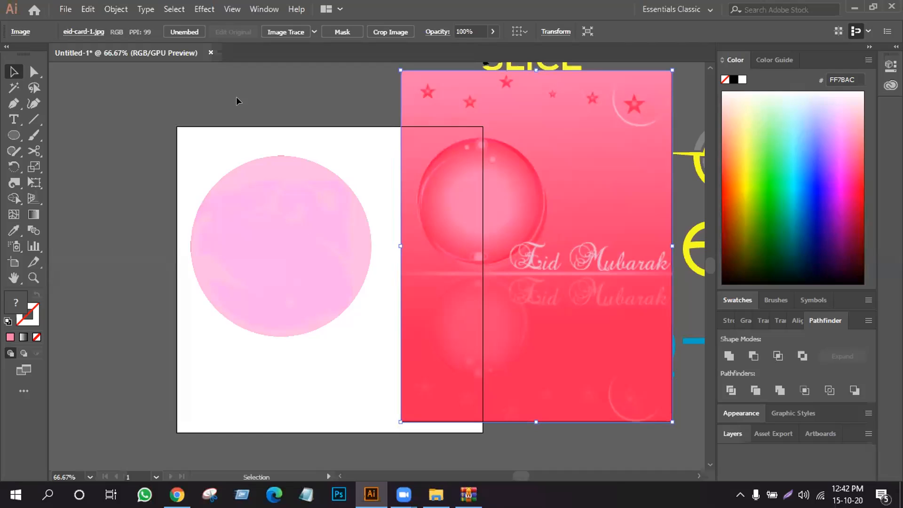
- Ungroup the circle and the twirled shape
{"action": "left_click", "coordinate": [245, 166]}
{"action": "right_click", "coordinate": [244, 164]}
{"action": "left_click", "coordinate": [282, 278]}
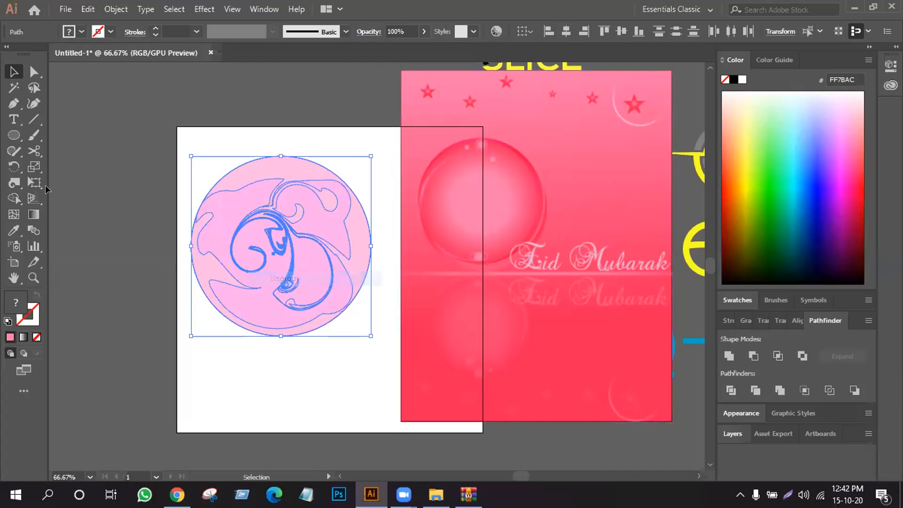
- Fill the plain circle with the pink FF4C7C sampled from the card's sphere using the Eyedropper tool
{"action": "left_click", "coordinate": [247, 175]}
{"action": "key", "text": "i"}
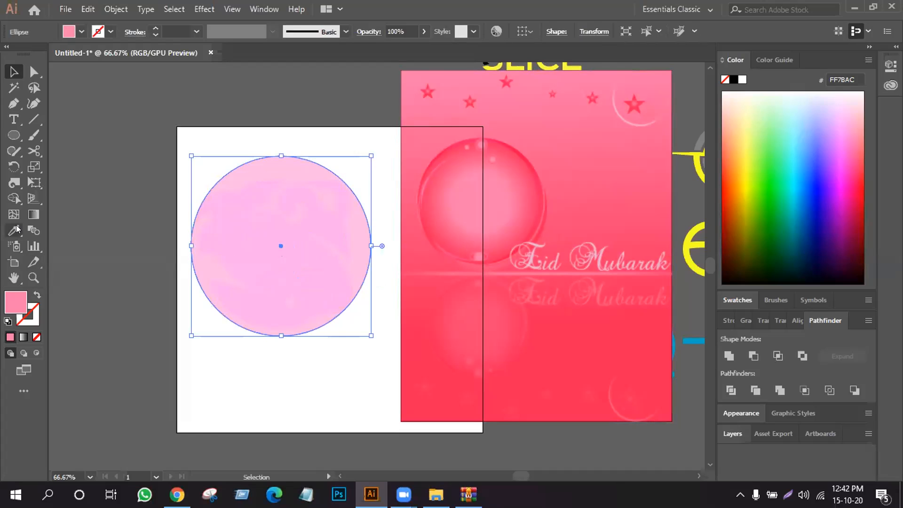
{"action": "left_click", "coordinate": [504, 158]}
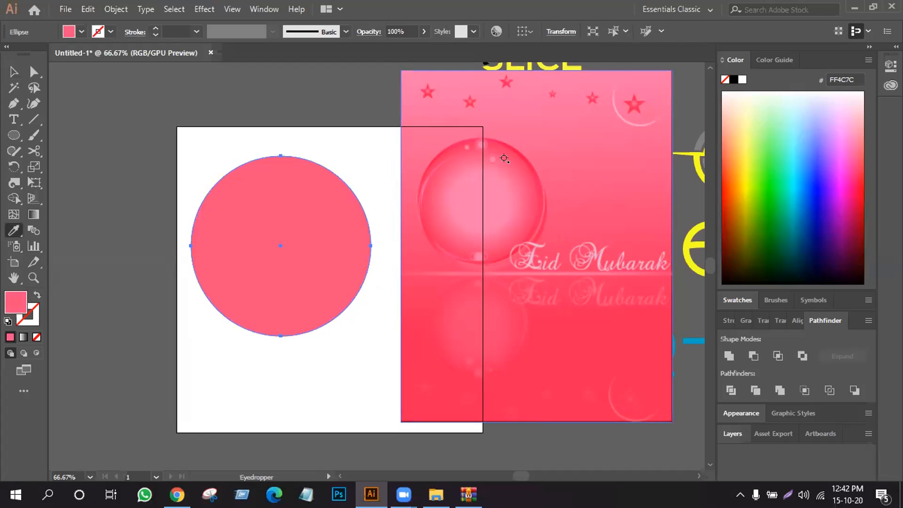
{"action": "key", "text": "v"}
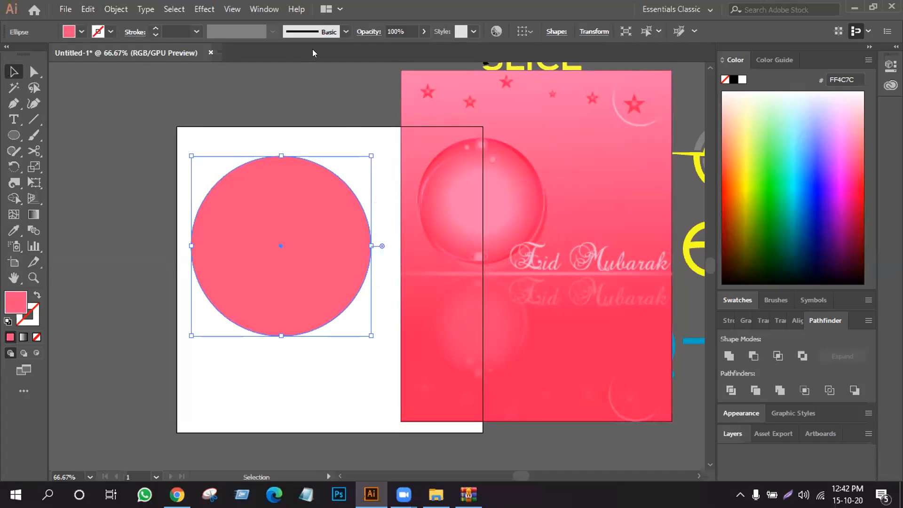
- Move the recoloured circle to the lower left and apply its sampled fill FF4C7C to the circle beneath it
{"action": "left_click_drag", "start_coordinate": [320, 234], "coordinate": [257, 312]}
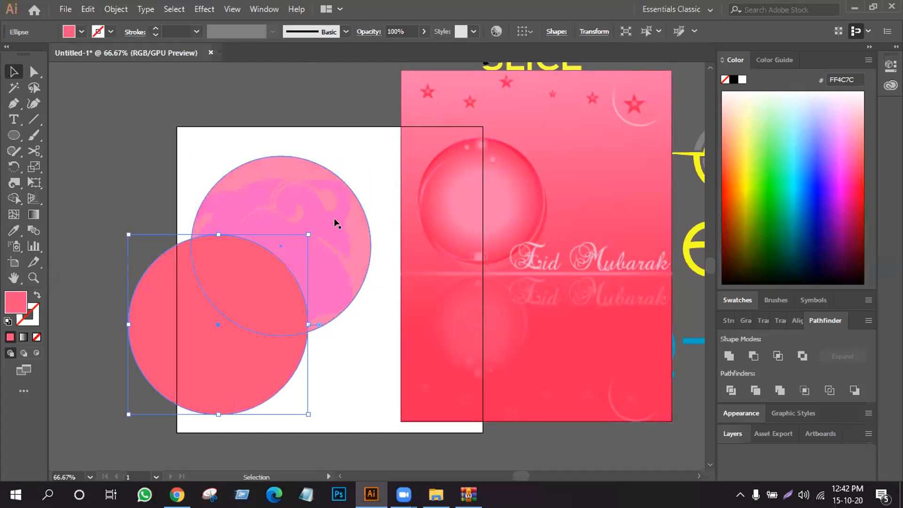
{"action": "left_click", "coordinate": [366, 233]}
{"action": "left_click", "coordinate": [14, 230]}
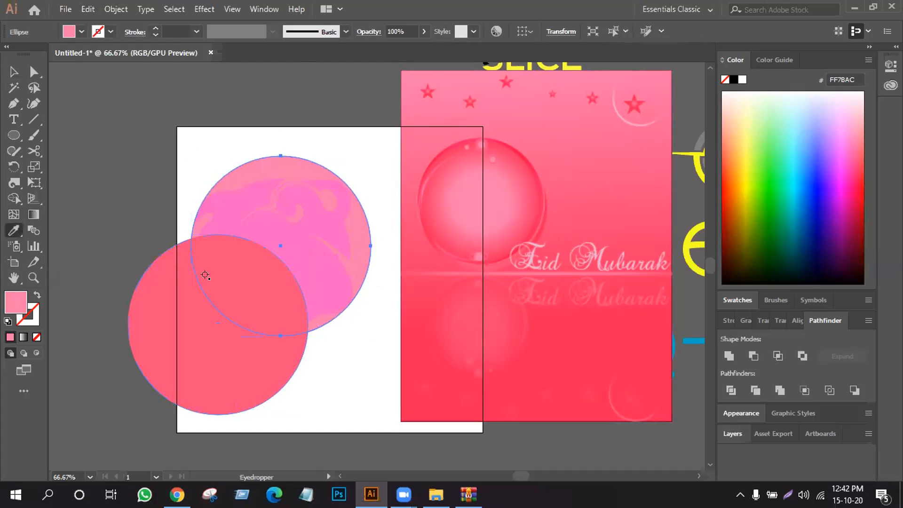
{"action": "left_click", "coordinate": [155, 274]}
{"action": "left_click", "coordinate": [6, 74]}
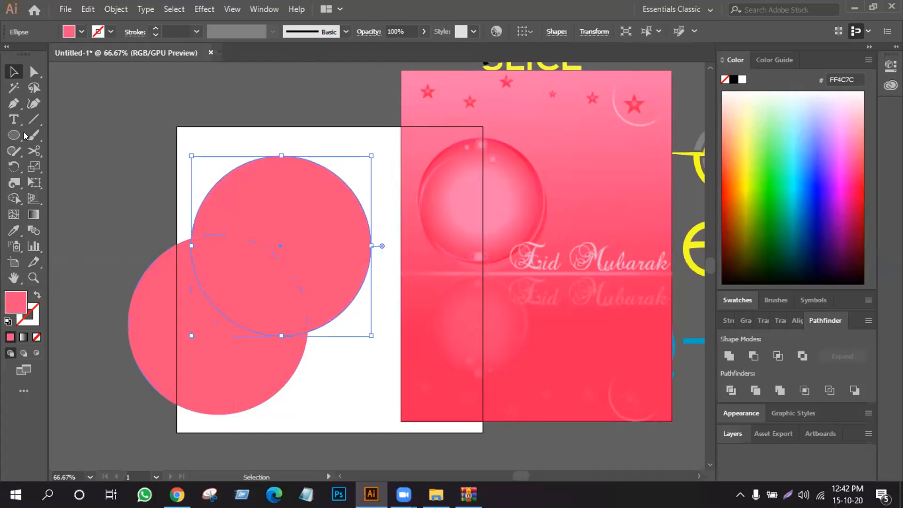
- Align the recoloured circle exactly over the other pink circle and set its blending mode to Soft Light
{"action": "left_click_drag", "start_coordinate": [130, 311], "coordinate": [195, 232]}
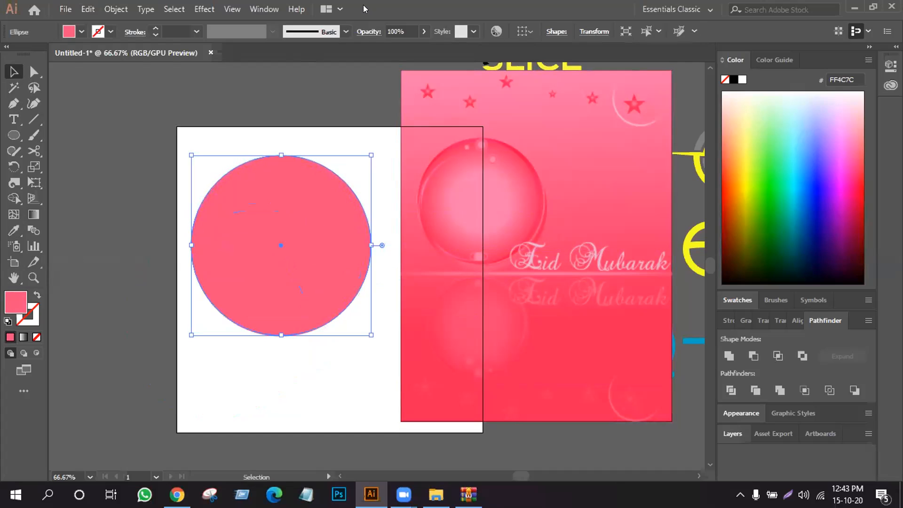
{"action": "left_click", "coordinate": [368, 32]}
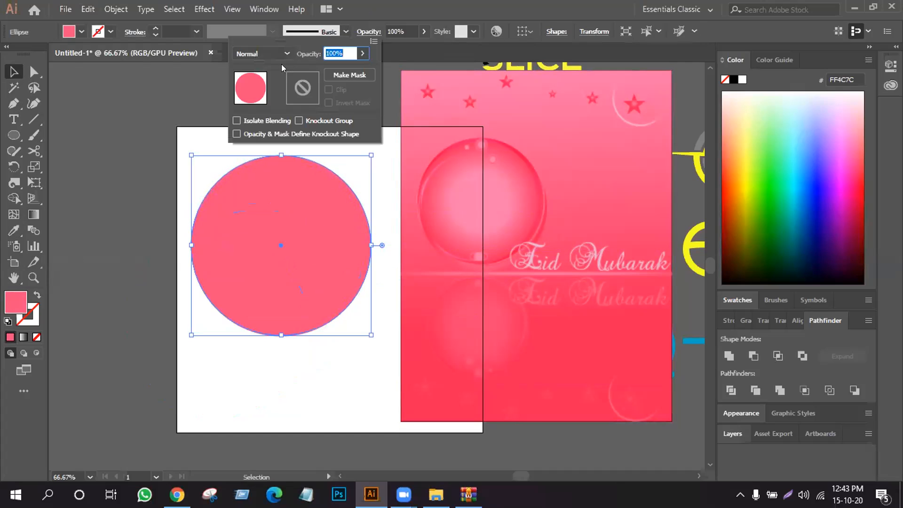
{"action": "left_click", "coordinate": [269, 53]}
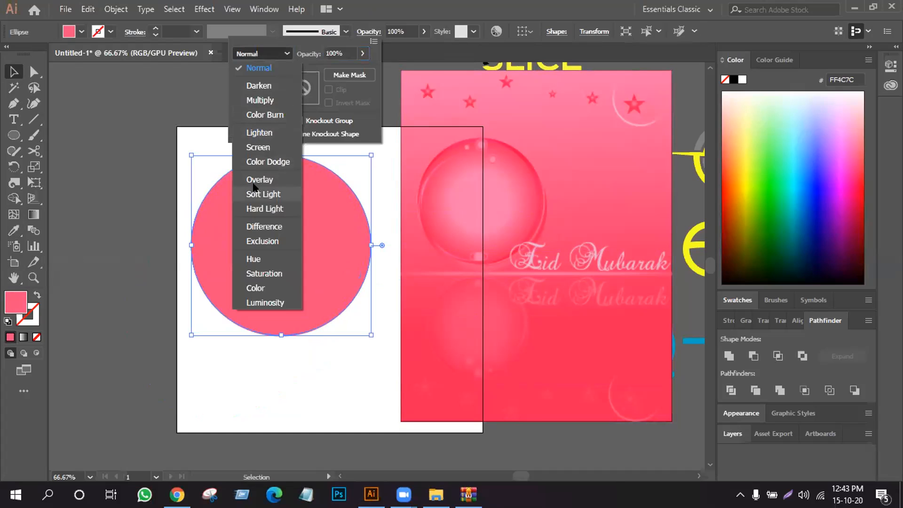
{"action": "left_click", "coordinate": [254, 195]}
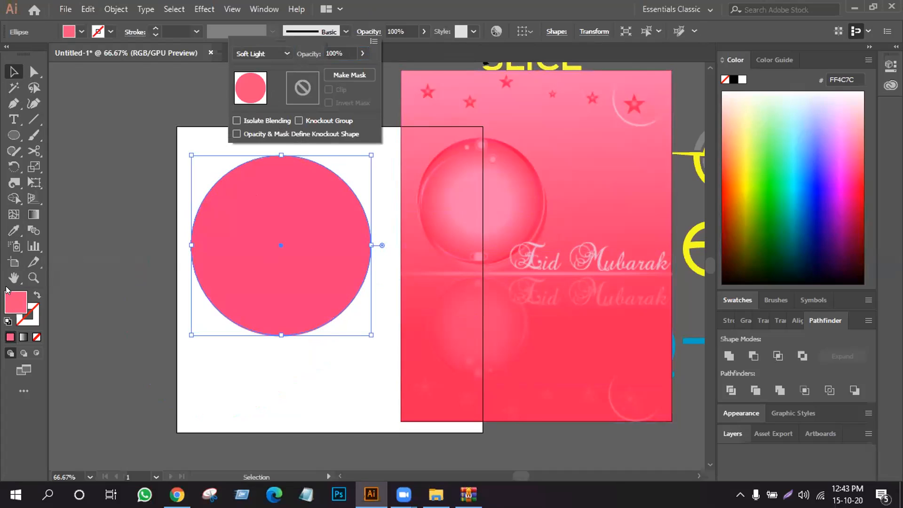
- Fill the Soft Light circle with a white-to-black radial gradient and move both circles off the twirled shape
{"action": "left_click", "coordinate": [22, 340]}
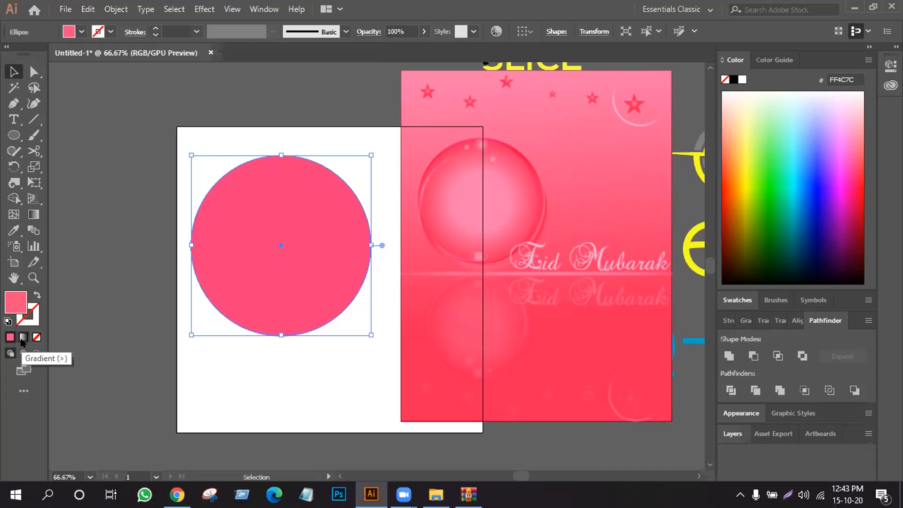
{"action": "left_click", "coordinate": [23, 340]}
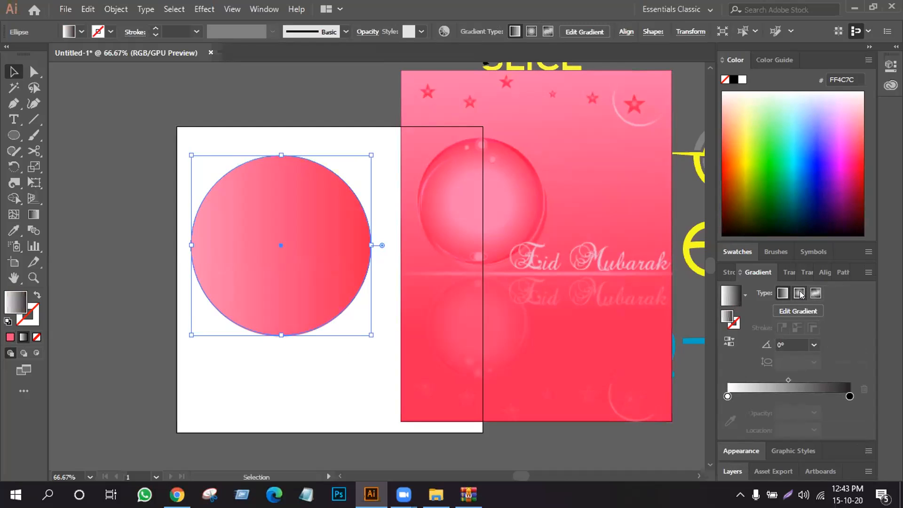
{"action": "left_click_drag", "start_coordinate": [270, 215], "coordinate": [235, 359]}
{"action": "left_click_drag", "start_coordinate": [316, 237], "coordinate": [112, 202]}
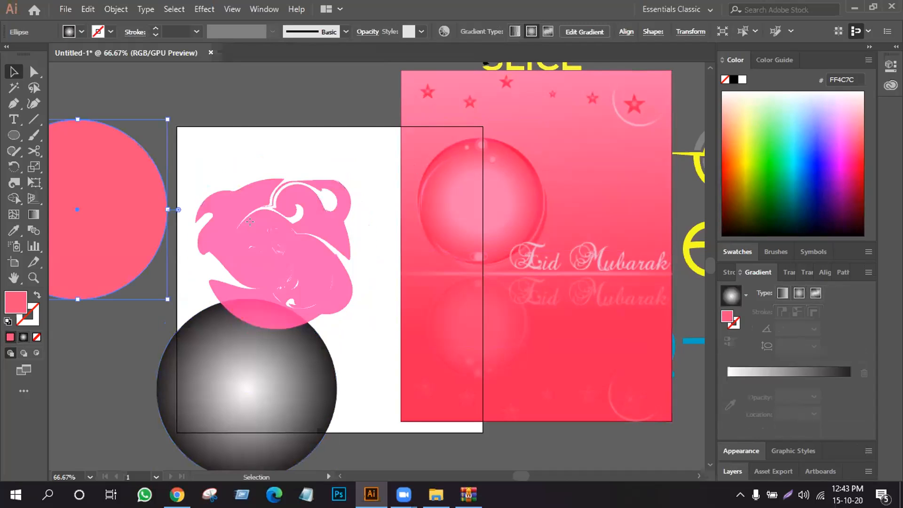
- Move the twirled shape up and to the right, and restack the gradient circle over the pink circle on the artboard
{"action": "left_click", "coordinate": [250, 220]}
{"action": "left_click_drag", "start_coordinate": [249, 301], "coordinate": [338, 168]}
{"action": "left_click_drag", "start_coordinate": [259, 354], "coordinate": [287, 216]}
{"action": "left_click", "coordinate": [140, 213]}
{"action": "left_click_drag", "start_coordinate": [135, 227], "coordinate": [317, 262]}
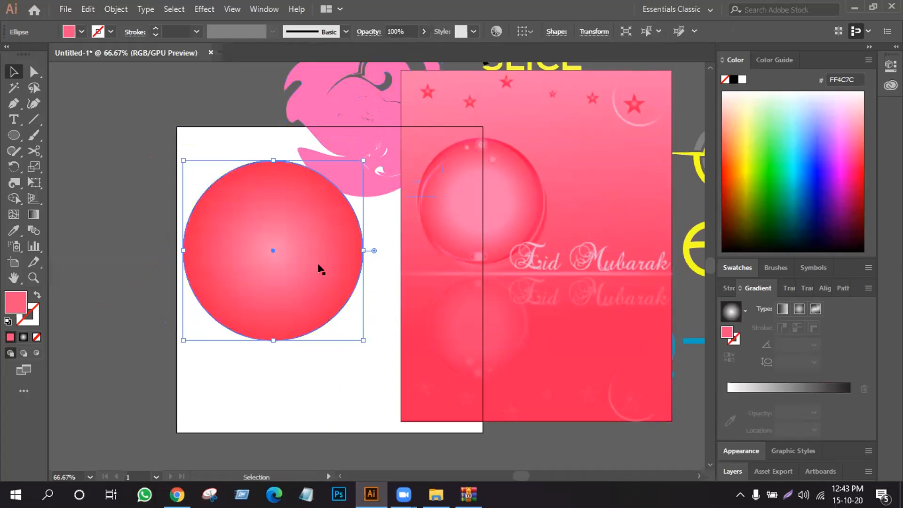
- Position the twirled shape over the stacked circles and bring it to the front
{"action": "left_click", "coordinate": [106, 206]}
{"action": "left_click_drag", "start_coordinate": [125, 215], "coordinate": [286, 293]}
{"action": "right_click", "coordinate": [262, 254]}
{"action": "left_click", "coordinate": [296, 302]}
{"action": "left_click_drag", "start_coordinate": [305, 182], "coordinate": [238, 236]}
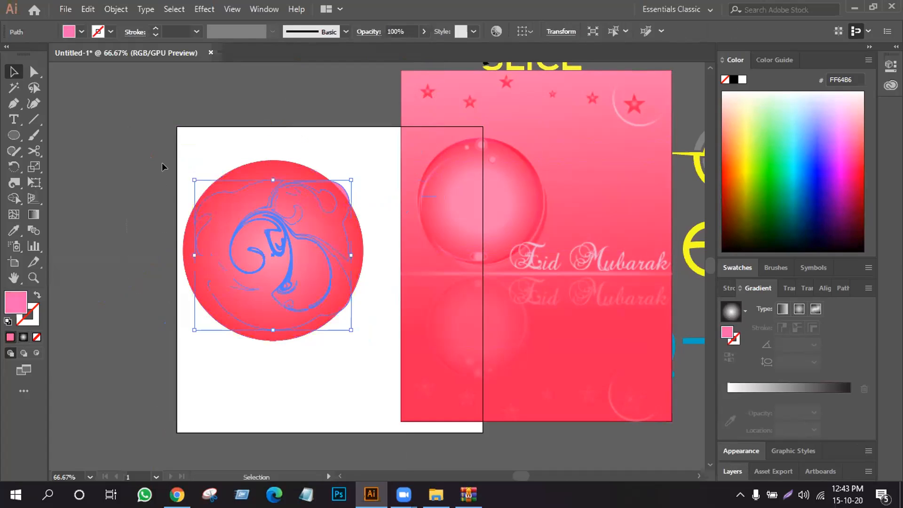
{"action": "left_click", "coordinate": [162, 161]}
{"action": "right_click", "coordinate": [292, 201]}
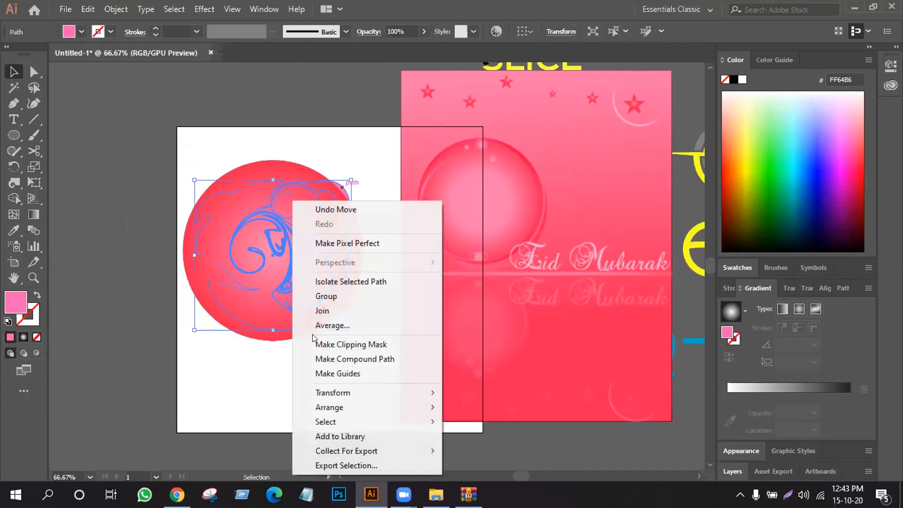
{"action": "mouse_move", "coordinate": [331, 407]}
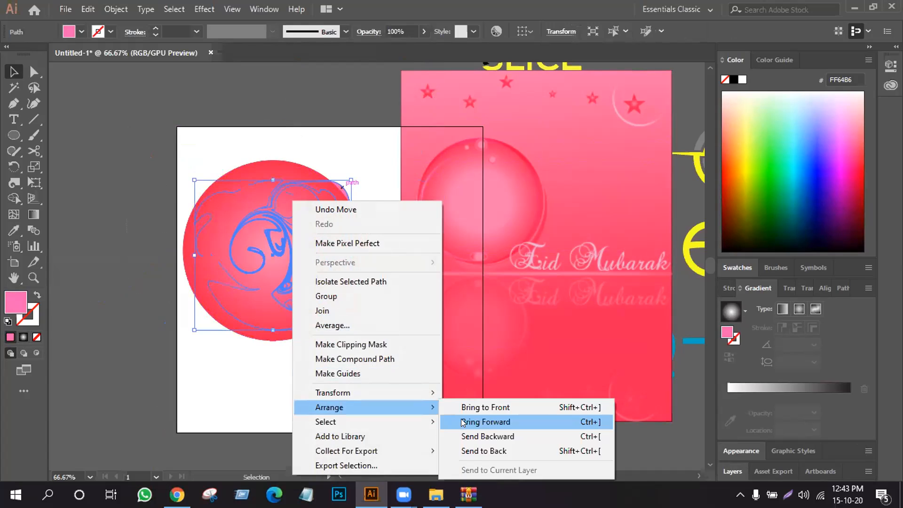
{"action": "left_click", "coordinate": [467, 409]}
- Fill the twirled shape with the white-to-black radial gradient and shift it slightly to the left
{"action": "left_click", "coordinate": [308, 158]}
{"action": "left_click", "coordinate": [301, 216]}
{"action": "left_click", "coordinate": [23, 337]}
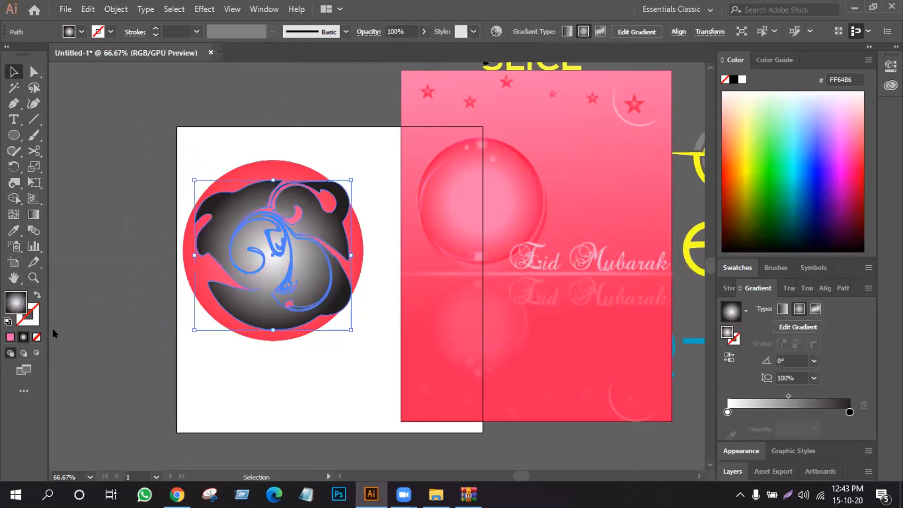
{"action": "left_click_drag", "start_coordinate": [321, 268], "coordinate": [315, 268]}
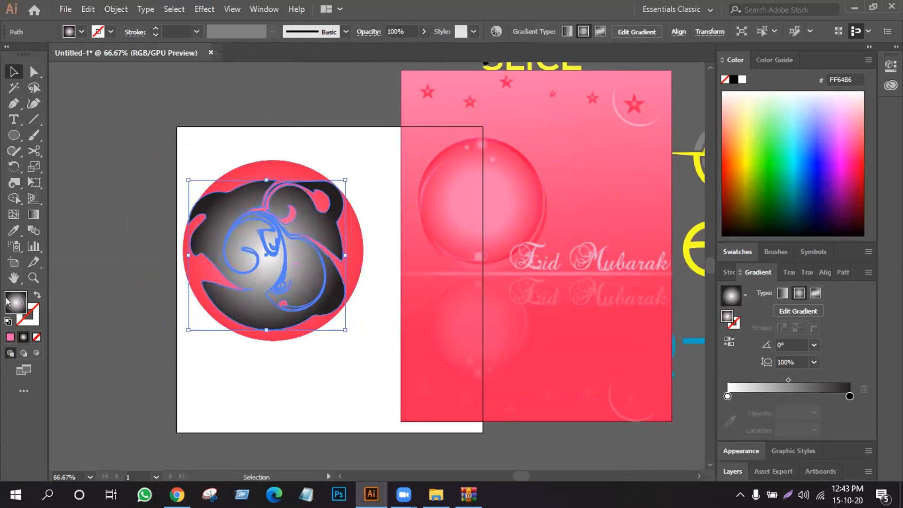
- Copy the gradient circle's Soft Light appearance onto the twirled shape with the Eyedropper tool
{"action": "left_click", "coordinate": [14, 230]}
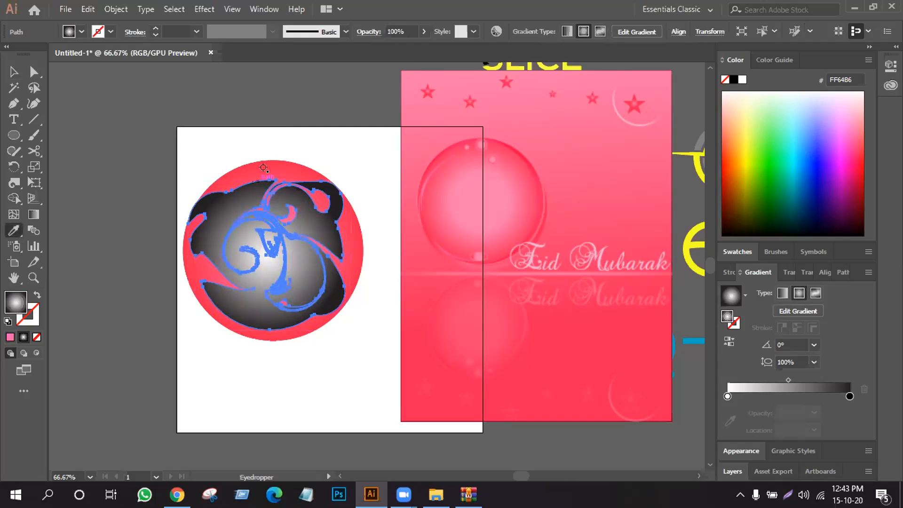
{"action": "left_click", "coordinate": [265, 168]}
{"action": "left_click", "coordinate": [14, 71]}
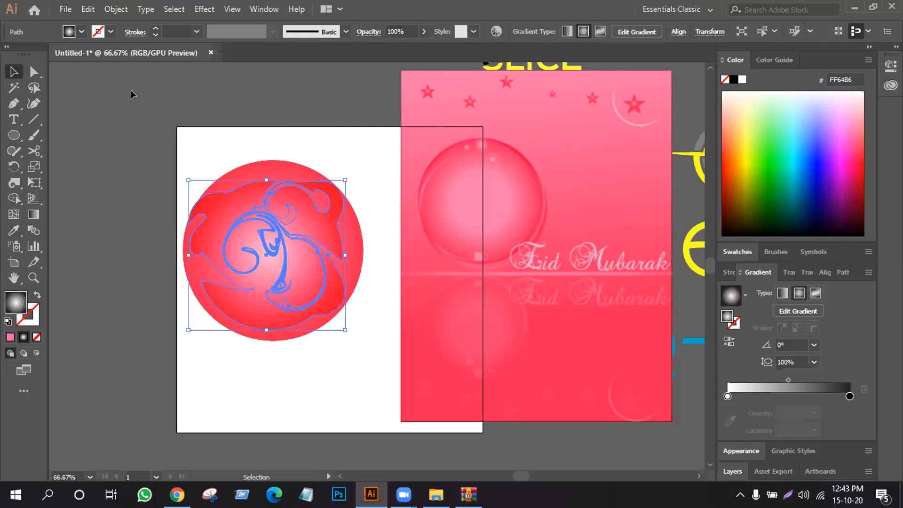
{"action": "left_click", "coordinate": [131, 90]}
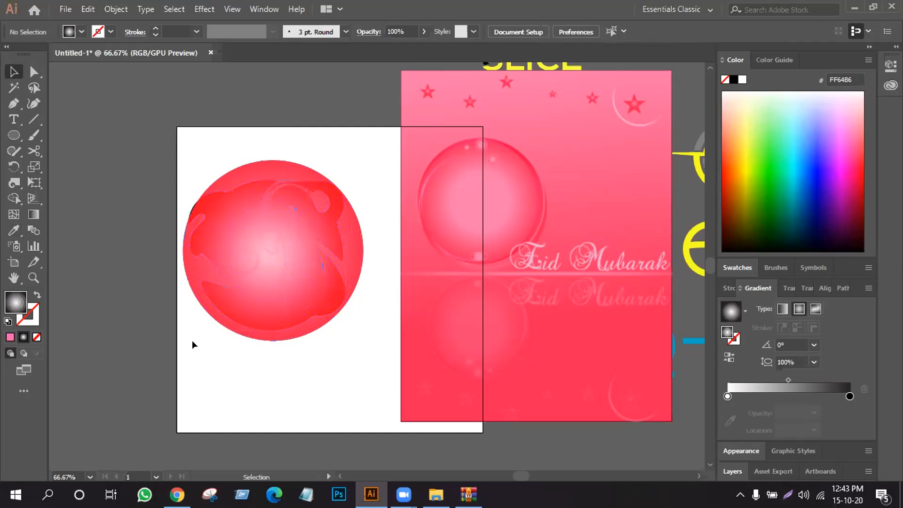
- Nudge the twirled shape slightly to the right inside the sphere
{"action": "left_click", "coordinate": [255, 233]}
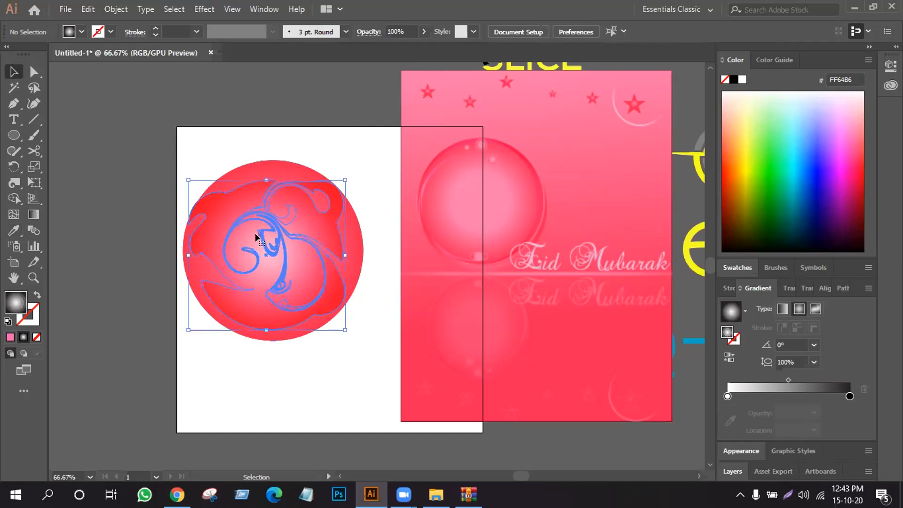
{"action": "key", "text": "Right"}
{"action": "key", "text": "Right"}
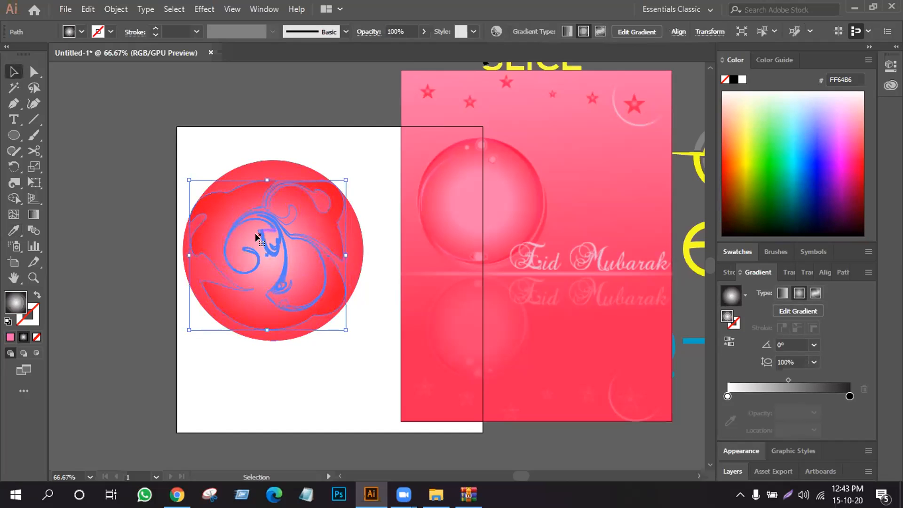
{"action": "left_click", "coordinate": [192, 162]}
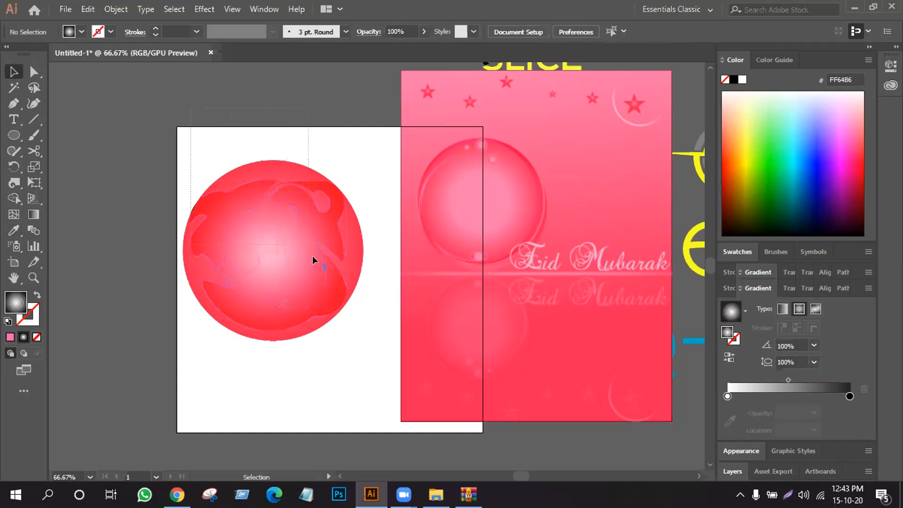
- Group the circles with the twirled shape, then scale the sphere down and move it off the artboard's left side
{"action": "left_click_drag", "start_coordinate": [328, 316], "coordinate": [286, 170]}
{"action": "right_click", "coordinate": [287, 170]}
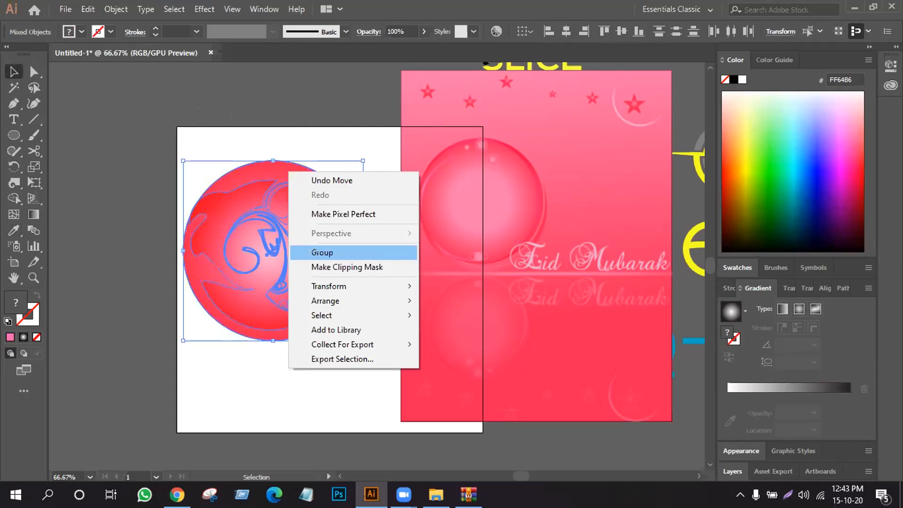
{"action": "left_click", "coordinate": [317, 254]}
{"action": "left_click_drag", "start_coordinate": [359, 155], "coordinate": [326, 207]}
{"action": "left_click_drag", "start_coordinate": [292, 233], "coordinate": [120, 174]}
- Move the Eid card image right, clear of the artboard, and draw a rectangle covering the whole artboard
{"action": "left_click_drag", "start_coordinate": [494, 208], "coordinate": [652, 221]}
{"action": "right_click", "coordinate": [11, 135]}
{"action": "left_click", "coordinate": [55, 136]}
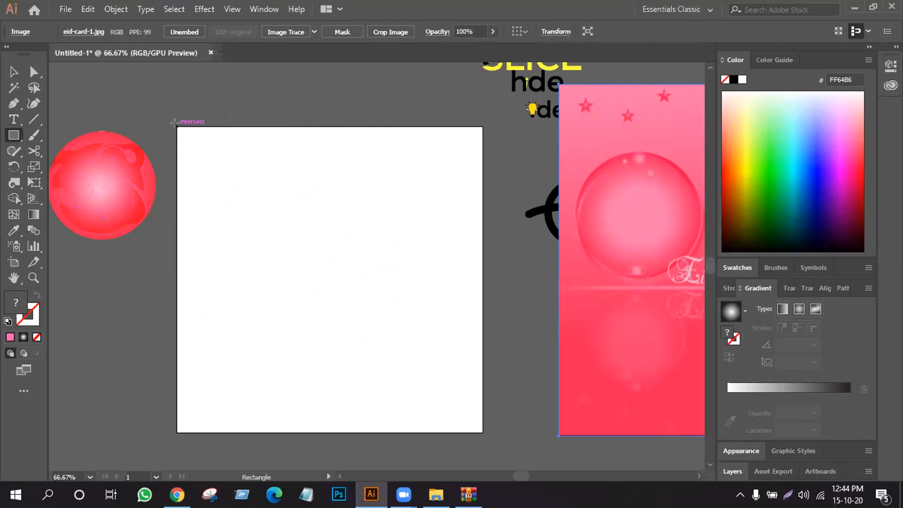
{"action": "left_click_drag", "start_coordinate": [175, 124], "coordinate": [481, 428]}
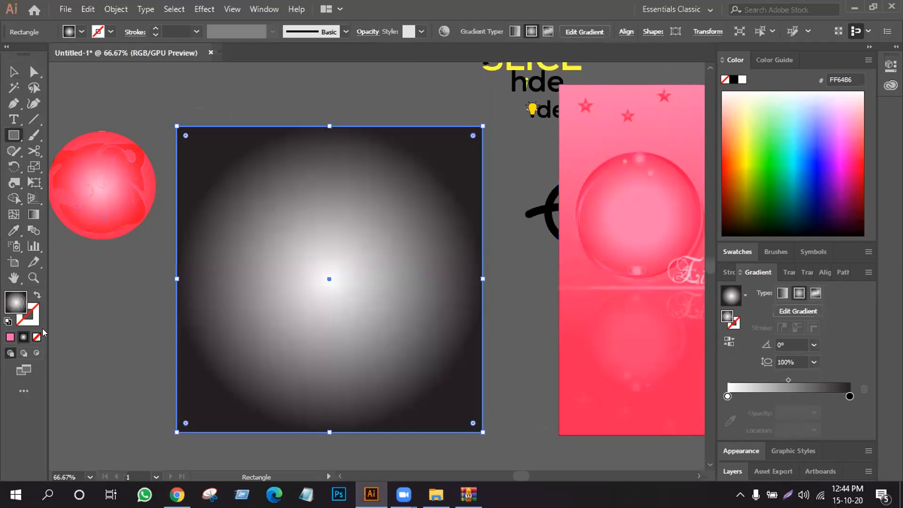
- Try the card's sampled pinks FF6799 and FF3164 as the rectangle's fill, then copy the sphere's radial gradient onto it
{"action": "left_click", "coordinate": [13, 230]}
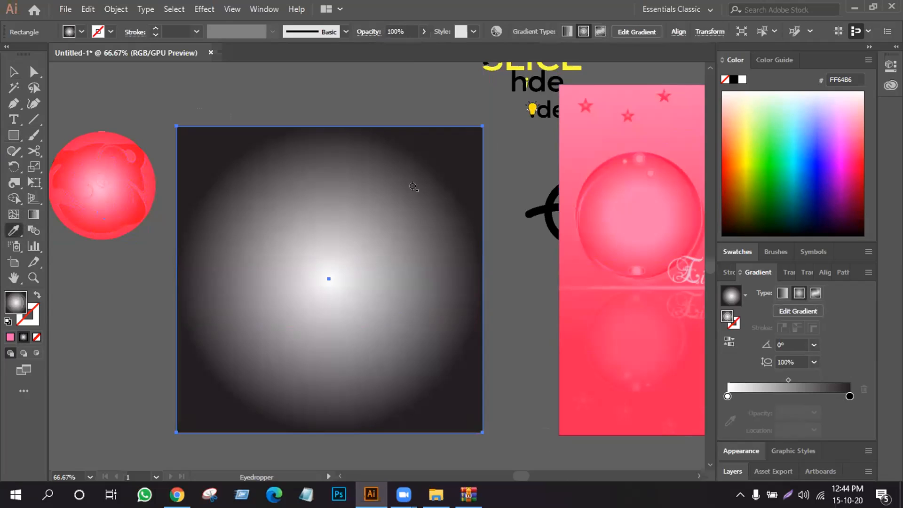
{"action": "left_click", "coordinate": [577, 147]}
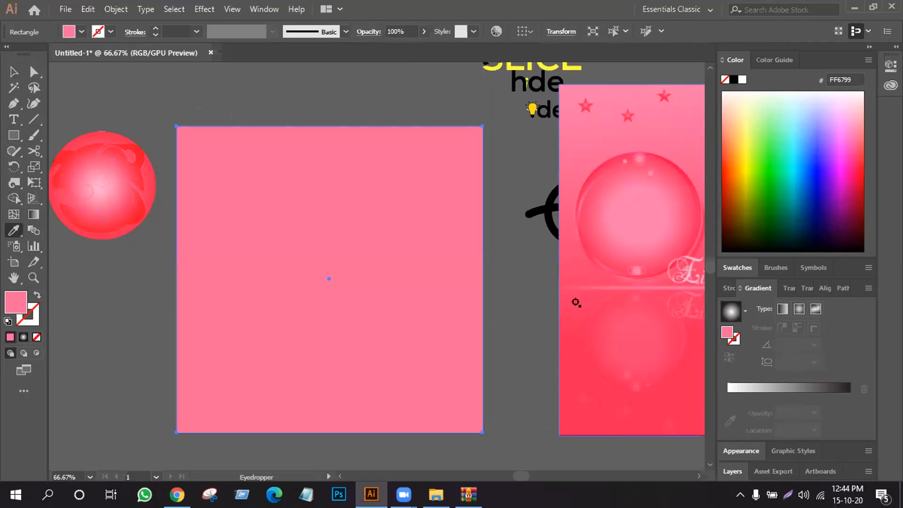
{"action": "left_click", "coordinate": [575, 302]}
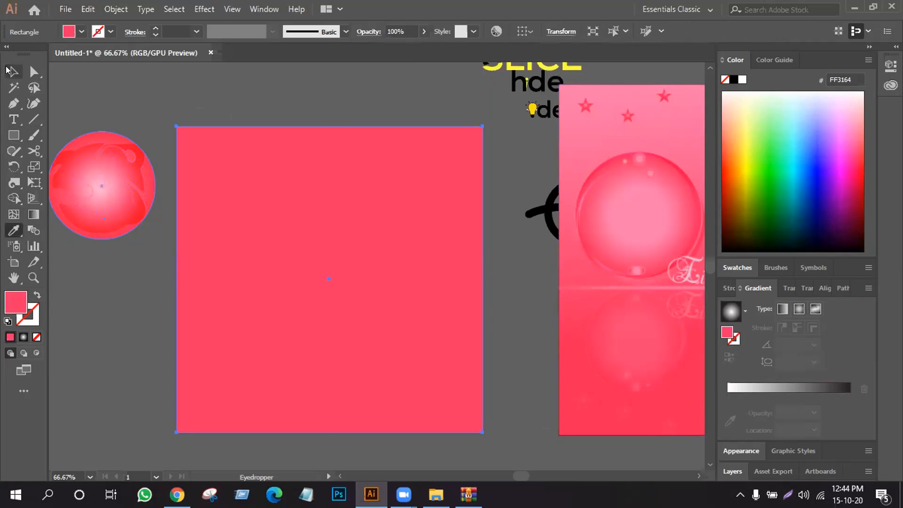
{"action": "left_click", "coordinate": [12, 71]}
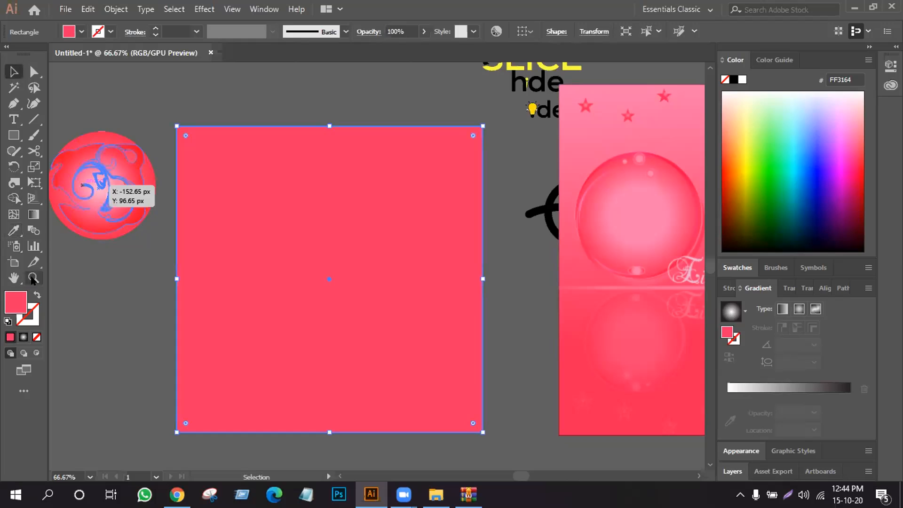
{"action": "left_click", "coordinate": [14, 230]}
{"action": "left_click", "coordinate": [80, 136]}
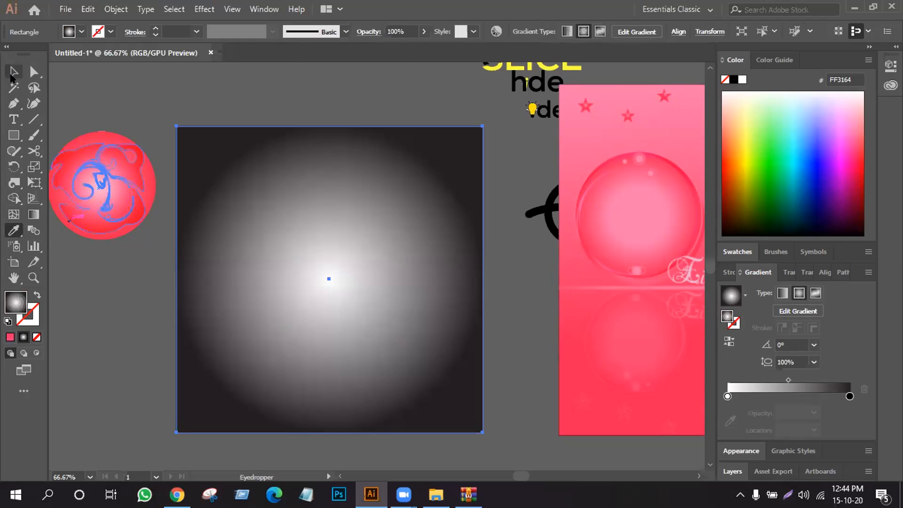
- Set the white stop of the rectangle's gradient to the light pink FF699A sampled from the card's upper background
{"action": "left_click", "coordinate": [727, 396]}
{"action": "double_click", "coordinate": [727, 396]}
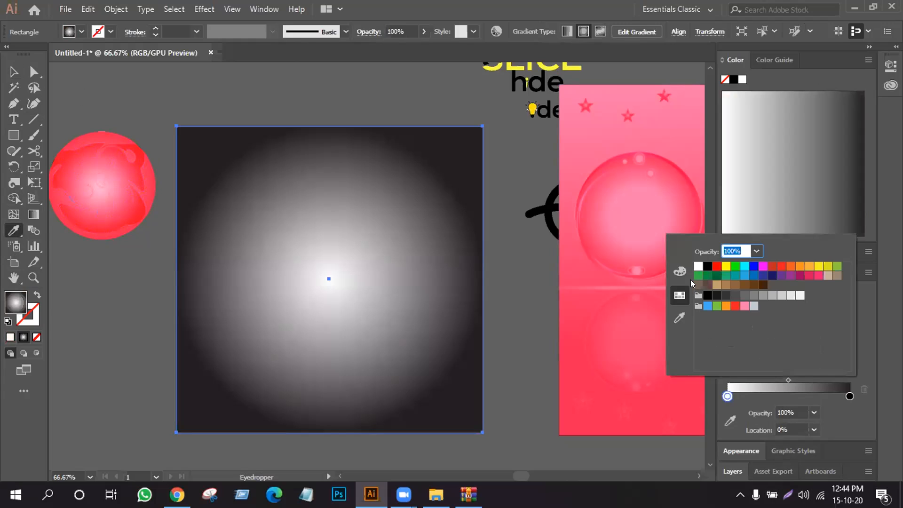
{"action": "left_click", "coordinate": [679, 317]}
{"action": "left_click", "coordinate": [655, 125]}
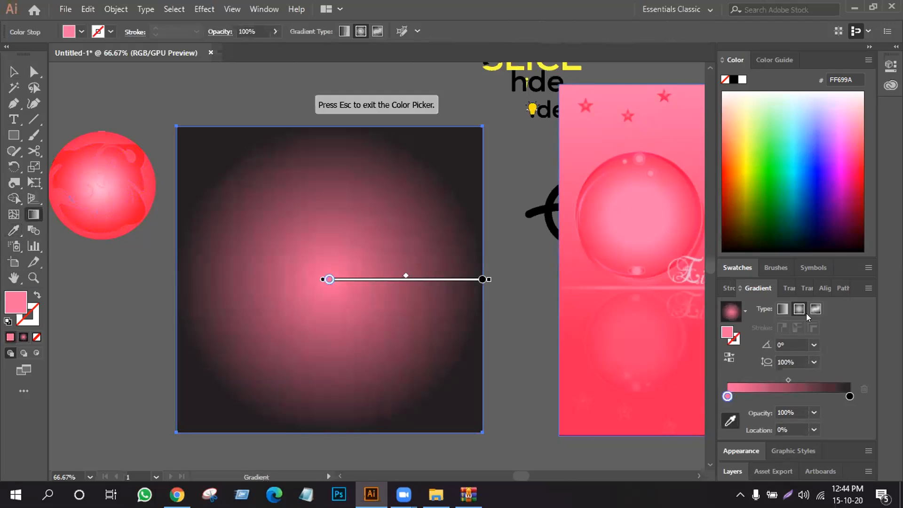
- Make the rectangle's gradient linear and set its black stop to the red FF2356 sampled from the card's lower background
{"action": "left_click", "coordinate": [778, 309]}
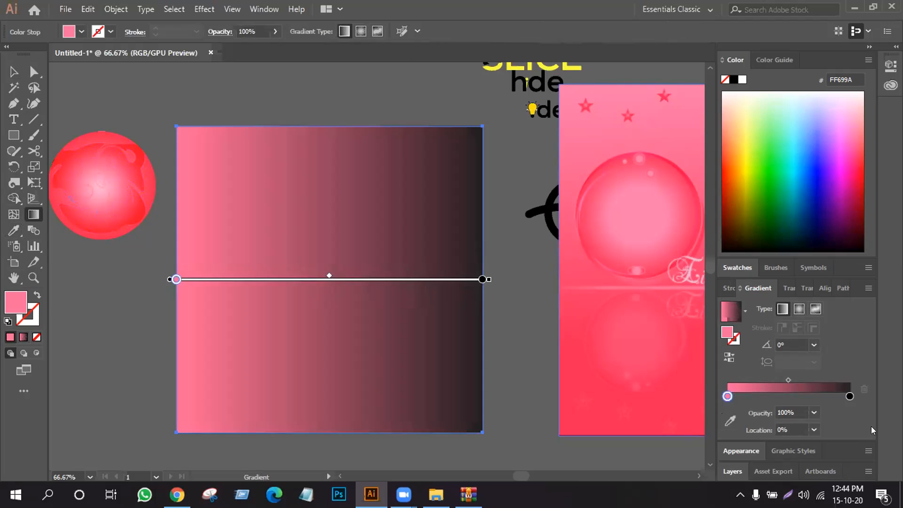
{"action": "double_click", "coordinate": [850, 396]}
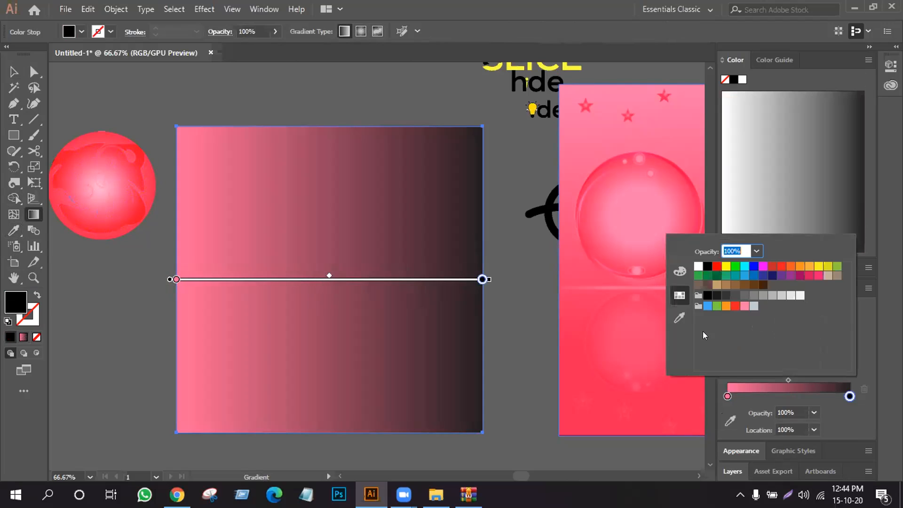
{"action": "left_click", "coordinate": [679, 317]}
{"action": "left_click", "coordinate": [568, 357]}
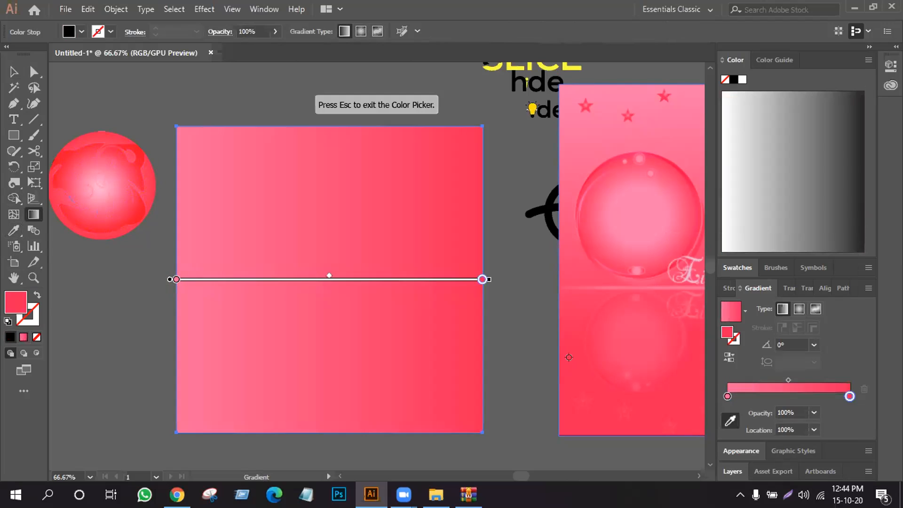
- Tilt the rectangle's linear gradient diagonally to about -38.2° with the Gradient tool
{"action": "left_click", "coordinate": [13, 71]}
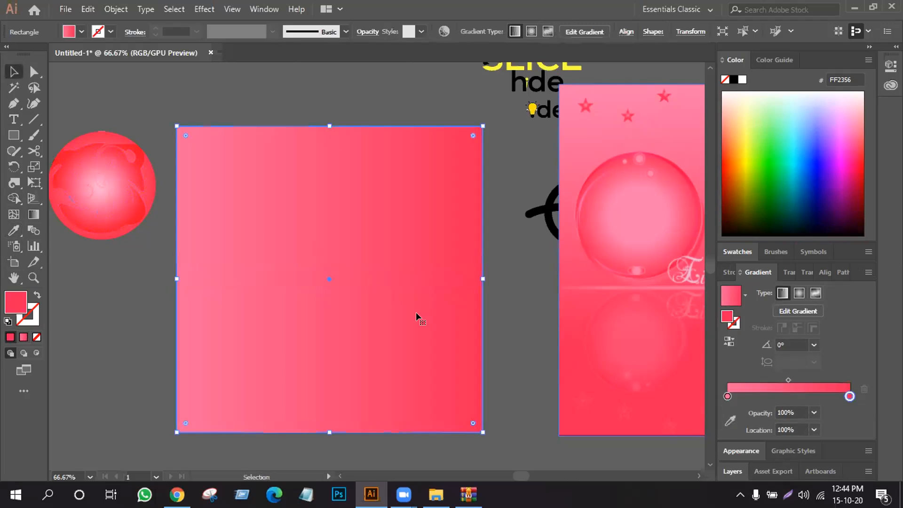
{"action": "left_click", "coordinate": [33, 215]}
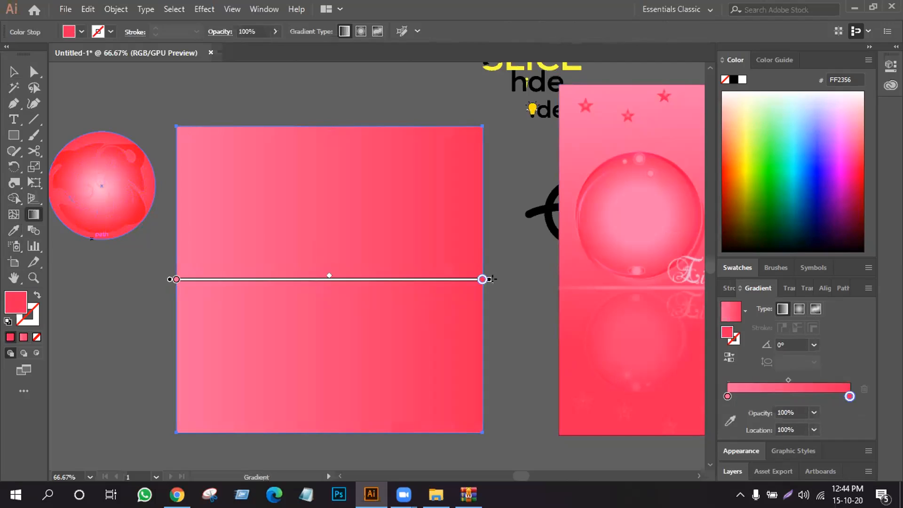
{"action": "mouse_move", "coordinate": [493, 275]}
{"action": "left_mouse_down"}
{"action": "mouse_move", "coordinate": [460, 401]}
{"action": "mouse_move", "coordinate": [400, 454]}
{"action": "left_mouse_up"}
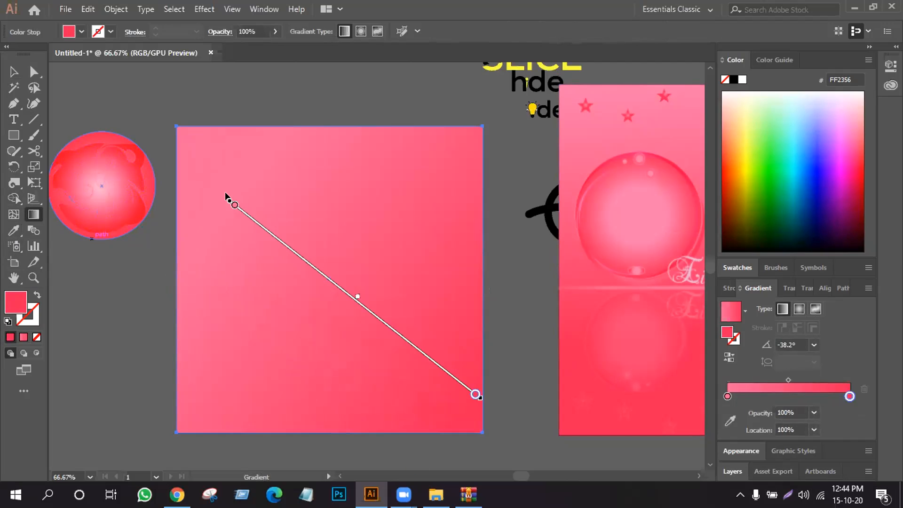
- Redraw the square's linear gradient vertically at -90° with the Gradient tool, running from light pink at the top to red at the bottom
{"action": "left_click", "coordinate": [234, 205]}
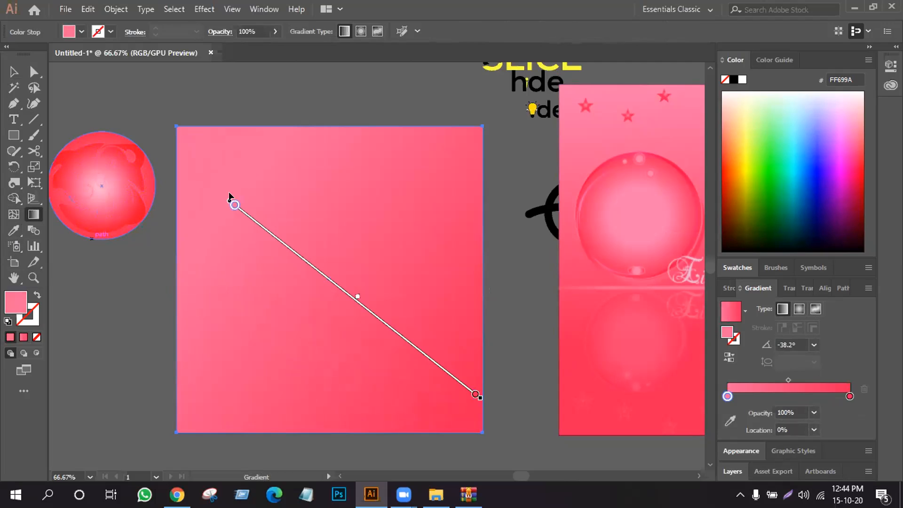
{"action": "mouse_move", "coordinate": [479, 398]}
{"action": "left_mouse_down"}
{"action": "mouse_move", "coordinate": [437, 417]}
{"action": "mouse_move", "coordinate": [313, 402]}
{"action": "left_mouse_up"}
{"action": "mouse_move", "coordinate": [216, 366]}
{"action": "left_mouse_down"}
{"action": "mouse_move", "coordinate": [261, 374]}
{"action": "mouse_move", "coordinate": [231, 376]}
{"action": "left_mouse_up"}
{"action": "left_click_drag", "start_coordinate": [329, 294], "coordinate": [328, 216]}
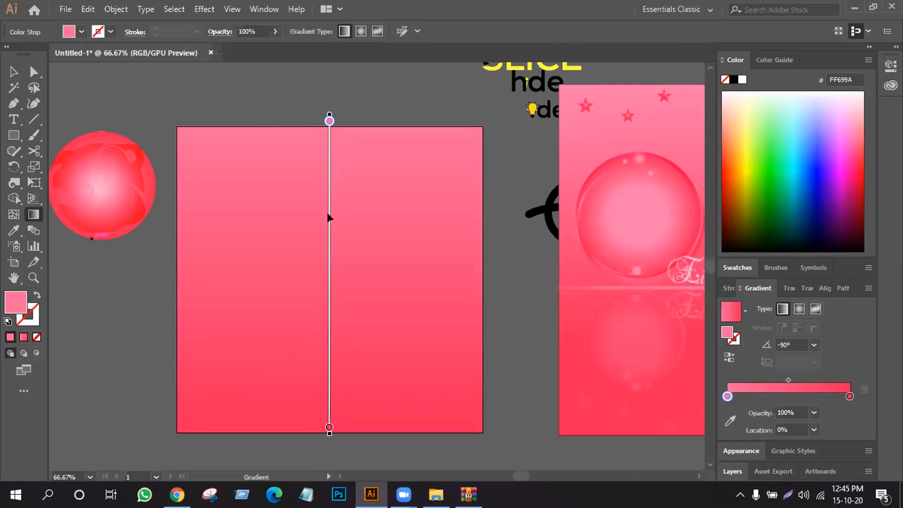
- Move the textured pink sphere onto the upper-left part of the gradient square
{"action": "left_click", "coordinate": [14, 72]}
{"action": "left_click", "coordinate": [88, 77]}
{"action": "left_click_drag", "start_coordinate": [96, 191], "coordinate": [241, 232]}
- Draw a thin horizontal rectangle extending past both sides of the gradient square and nudge it down to sit just beneath the sphere
{"action": "key", "text": "m"}
{"action": "left_click_drag", "start_coordinate": [142, 264], "coordinate": [507, 296]}
{"action": "key", "text": "v"}
{"action": "left_click_drag", "start_coordinate": [364, 277], "coordinate": [365, 283]}
{"action": "key", "text": "Down"}
{"action": "key", "text": "Down"}
{"action": "key", "text": "Down"}
{"action": "key", "text": "Down"}
{"action": "key", "text": "Down"}
{"action": "key", "text": "Down"}
{"action": "key", "text": "Down"}
{"action": "key", "text": "Down"}
{"action": "key", "text": "Down"}
{"action": "key", "text": "Down"}
{"action": "key", "text": "Down"}
{"action": "key", "text": "Down"}
{"action": "key", "text": "Down"}
{"action": "key", "text": "Down"}
{"action": "key", "text": "Down"}
{"action": "key", "text": "Down"}
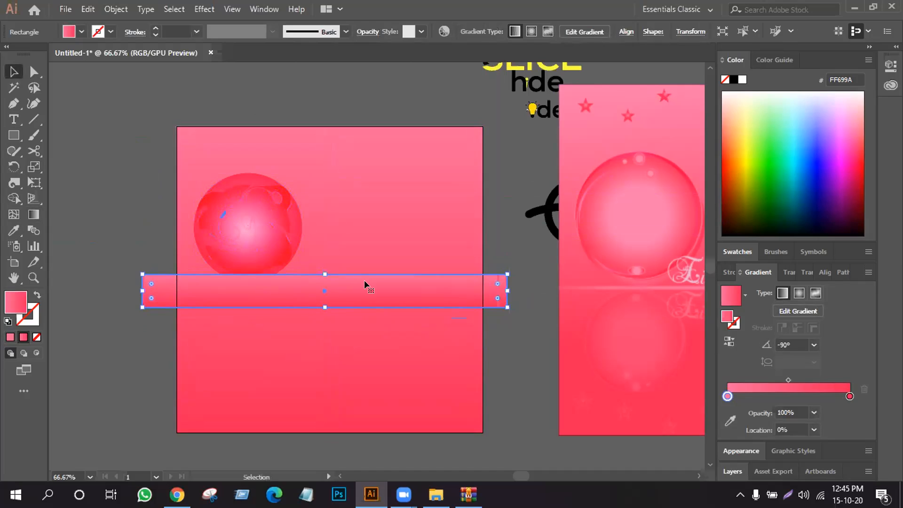
{"action": "key", "text": "Down"}
{"action": "key", "text": "Down"}
{"action": "key", "text": "Down"}
{"action": "key", "text": "Down"}
{"action": "key", "text": "Down"}
{"action": "key", "text": "Down"}
{"action": "key", "text": "Down"}
{"action": "key", "text": "Down"}
{"action": "key", "text": "Down"}
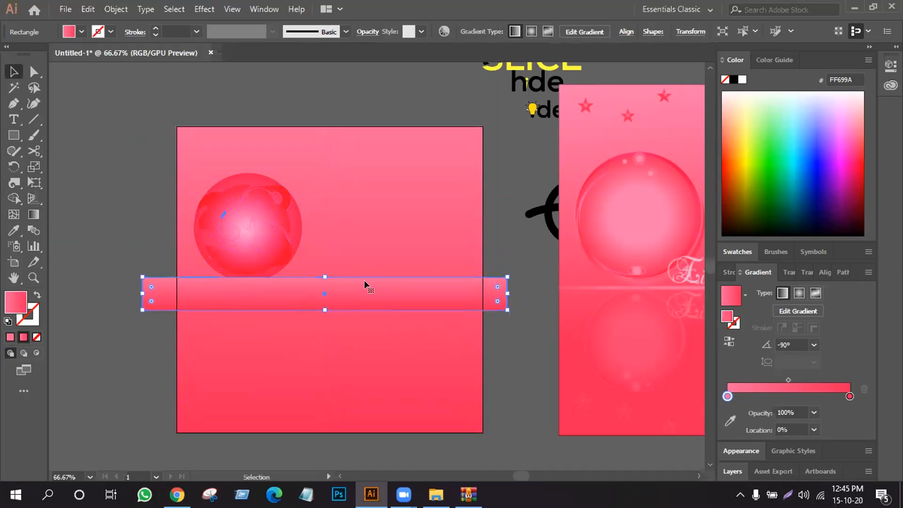
{"action": "key", "text": "Down"}
{"action": "key", "text": "Down"}
{"action": "key", "text": "Down"}
{"action": "key", "text": "Down"}
{"action": "key", "text": "Down"}
{"action": "key", "text": "Down"}
{"action": "key", "text": "Down"}
{"action": "key", "text": "Down"}
{"action": "key", "text": "Down"}
{"action": "key", "text": "Down"}
{"action": "key", "text": "Down"}
{"action": "key", "text": "Down"}
{"action": "key", "text": "Down"}
{"action": "key", "text": "Down"}
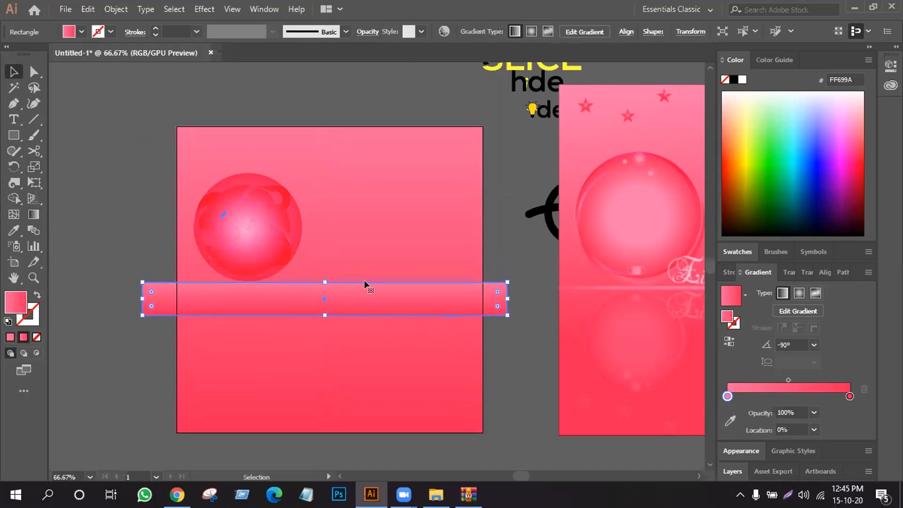
{"action": "key", "text": "Up"}
{"action": "key", "text": "Up"}
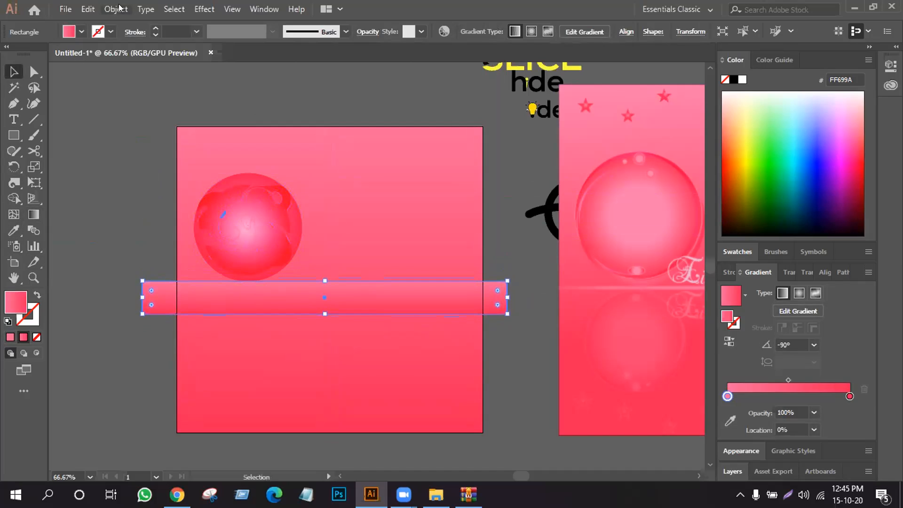
{"action": "left_click", "coordinate": [86, 11]}
{"action": "left_click", "coordinate": [82, 11]}
{"action": "left_click", "coordinate": [81, 10]}
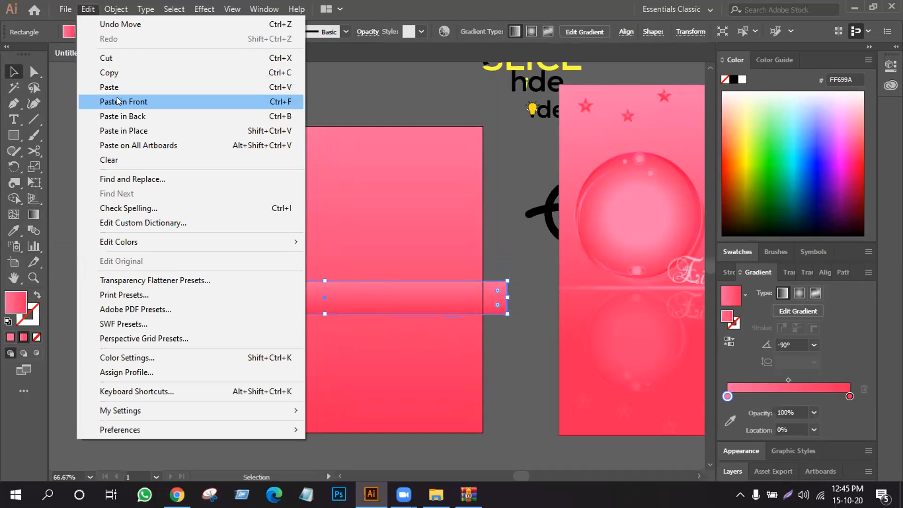
{"action": "left_click", "coordinate": [117, 101]}
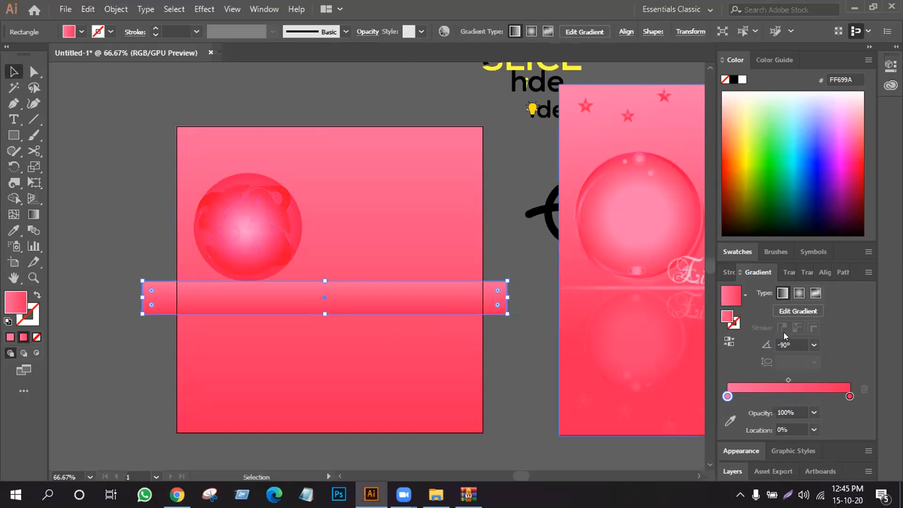
- Fill the thin rectangle with the White, Black gradient preset as a radial gradient and flatten its ellipse to a 3.6% aspect ratio
{"action": "left_click", "coordinate": [745, 295]}
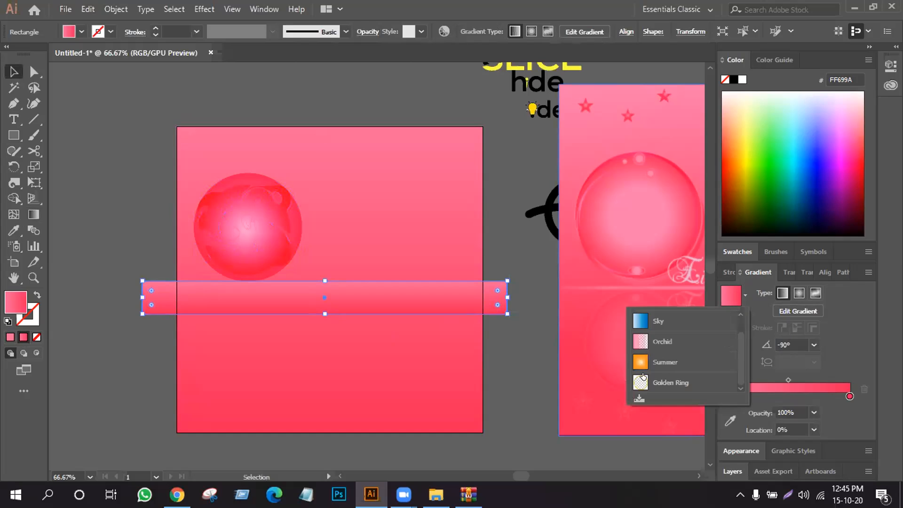
{"action": "scroll", "coordinate": [642, 378], "scroll_direction": "up", "scroll_amount": 1}
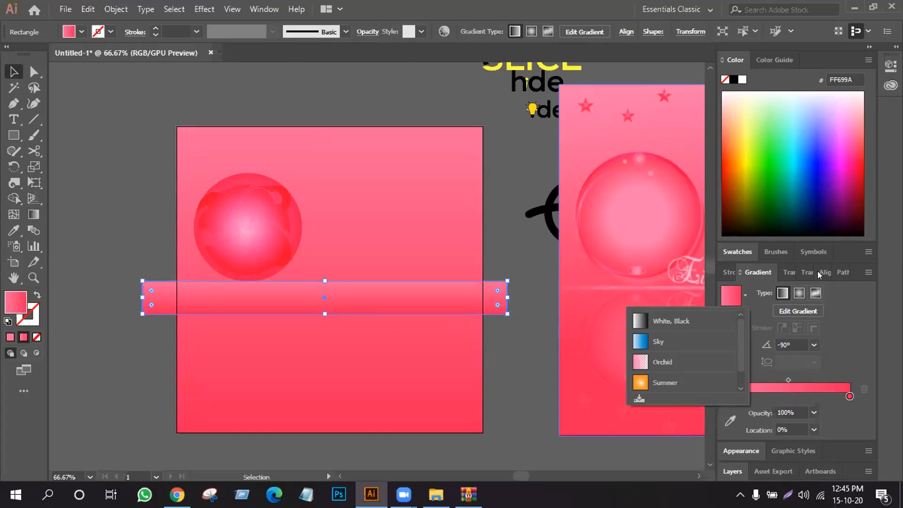
{"action": "left_click", "coordinate": [658, 321]}
{"action": "left_click", "coordinate": [799, 293]}
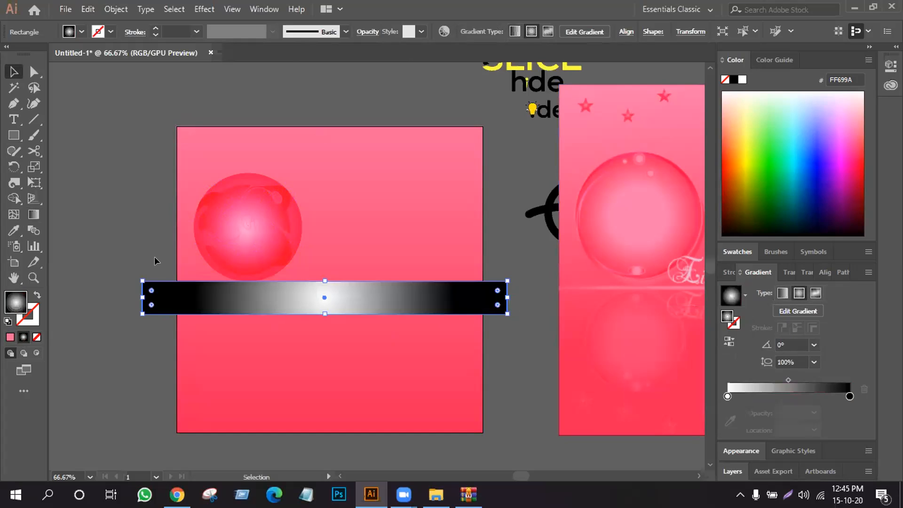
{"action": "left_click", "coordinate": [36, 215]}
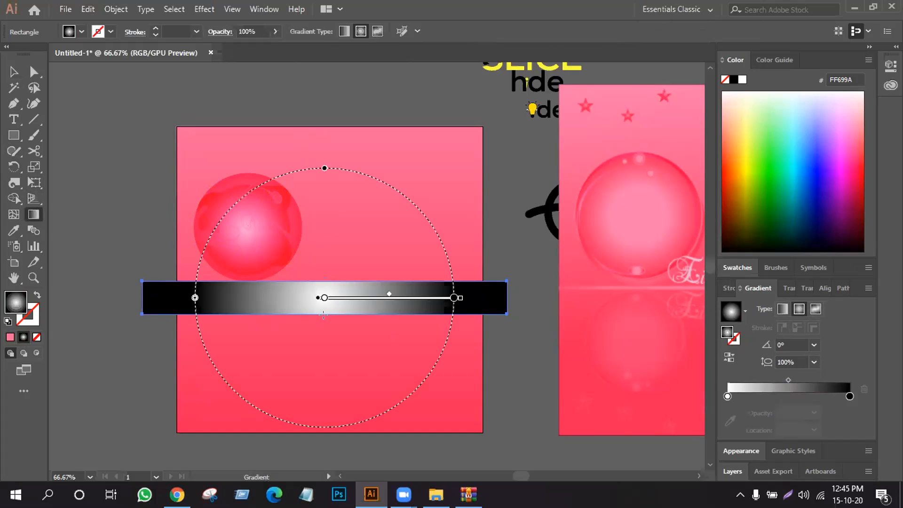
{"action": "left_click_drag", "start_coordinate": [323, 167], "coordinate": [325, 293]}
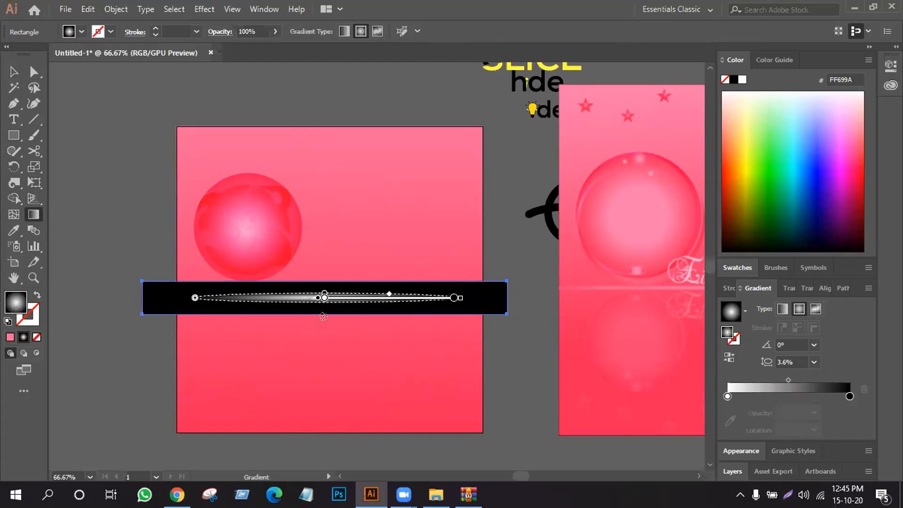
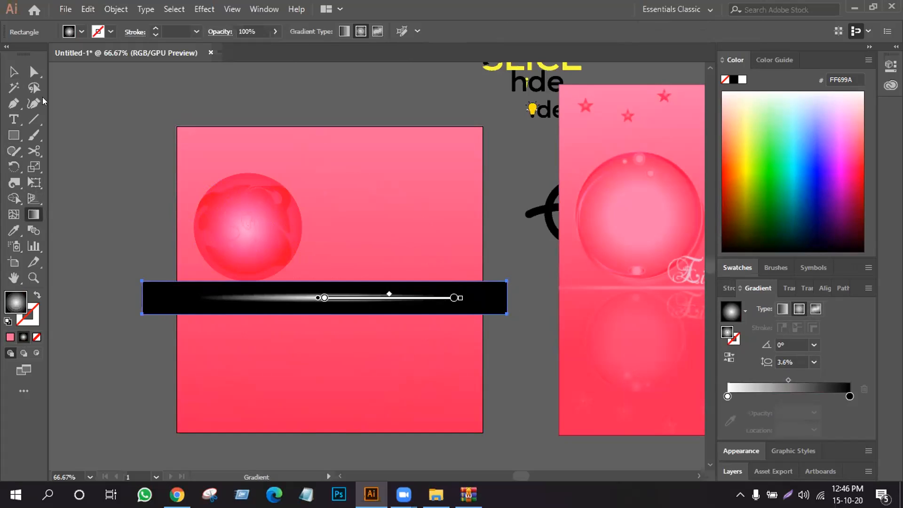
- Try to make an opacity mask from the stacked pink bar and black-and-white gradient bar below the sphere
{"action": "left_click", "coordinate": [13, 72]}
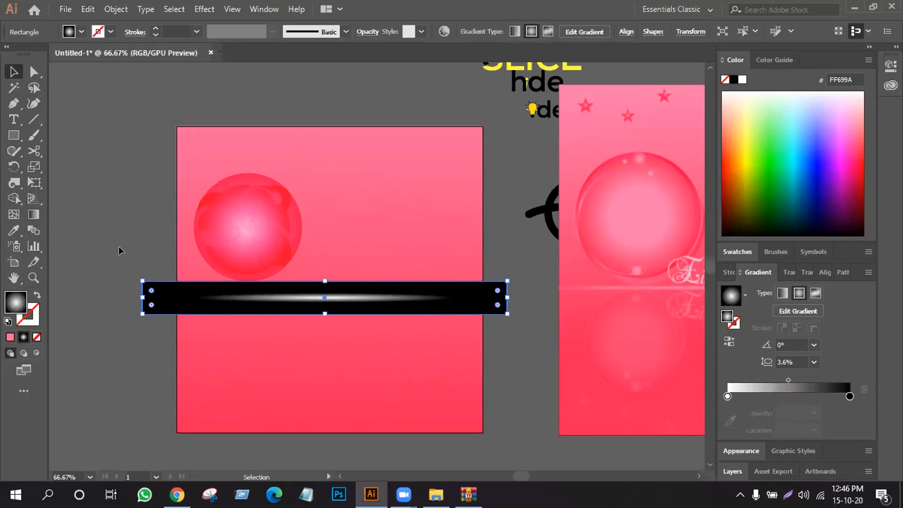
{"action": "left_click_drag", "start_coordinate": [155, 360], "coordinate": [155, 360]}
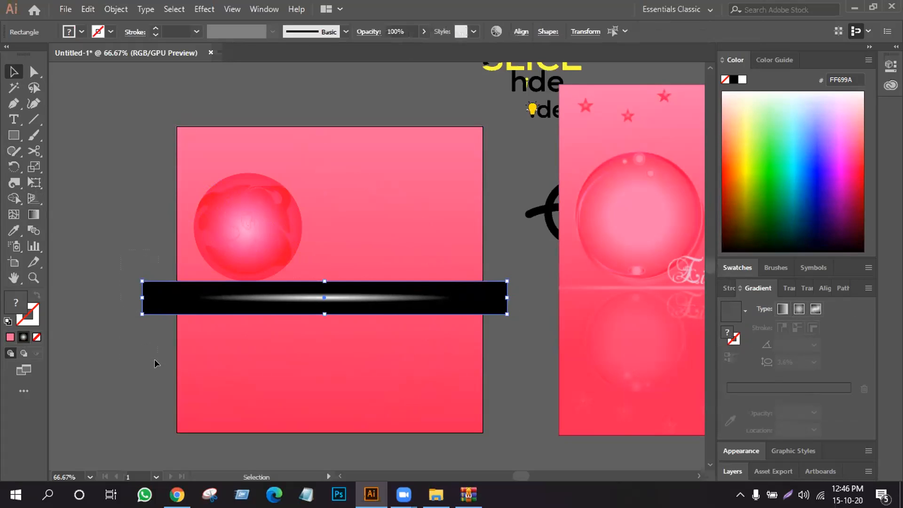
{"action": "left_click", "coordinate": [368, 31]}
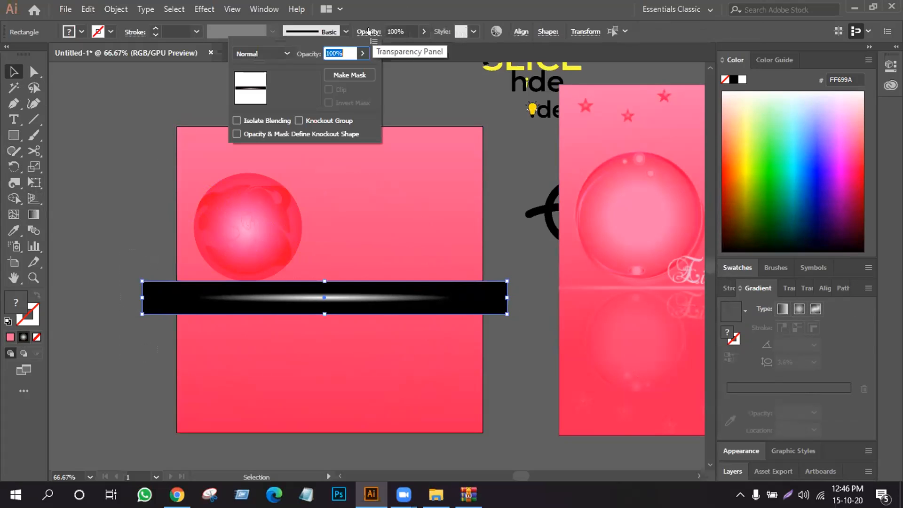
{"action": "left_click", "coordinate": [350, 74]}
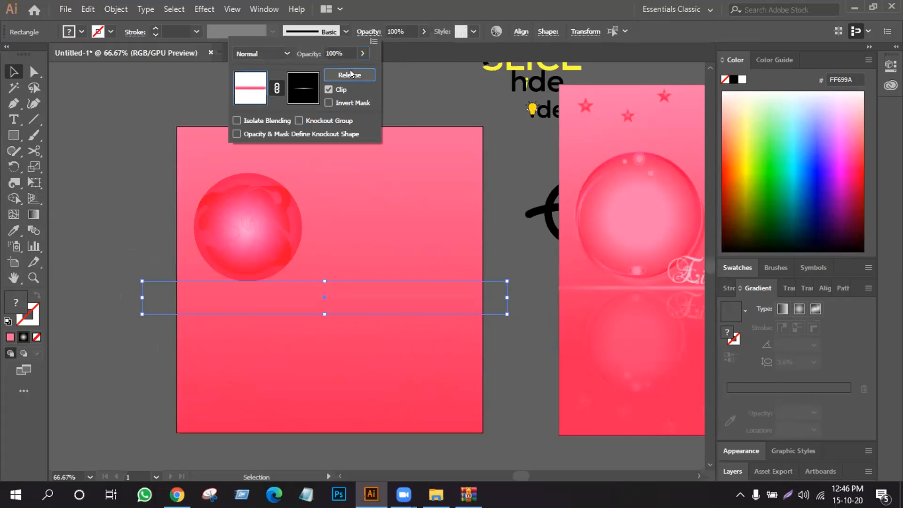
{"action": "left_click", "coordinate": [184, 176]}
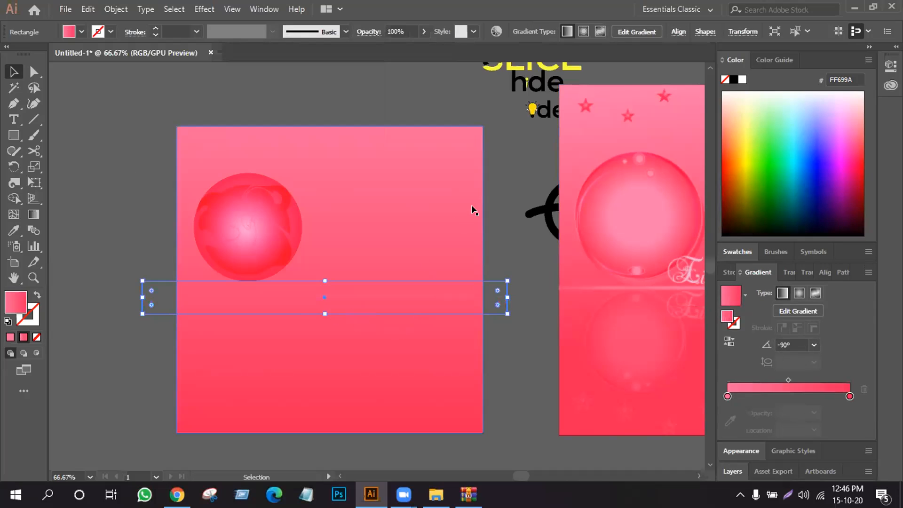
{"action": "key", "text": "ctrl+z"}
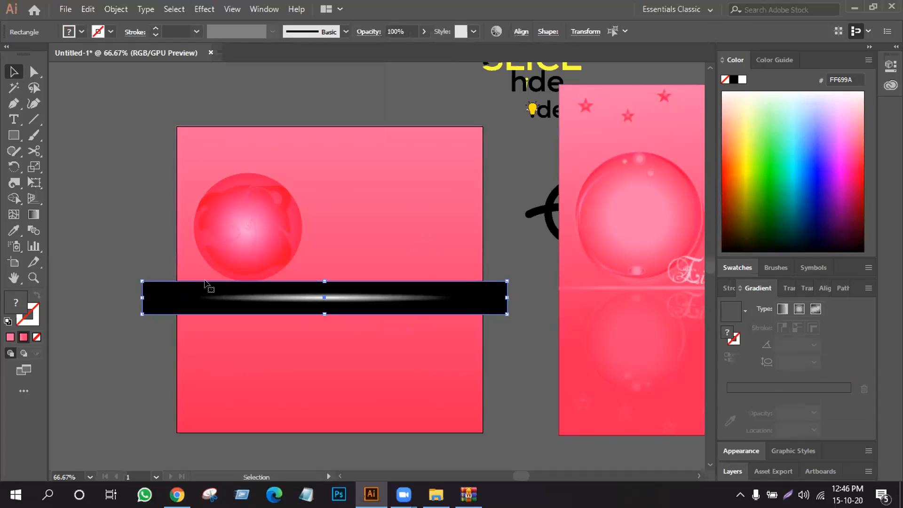
- Flatten the front bar's radial gradient to a 4.5% aspect ratio and widen it across the bar
{"action": "left_click", "coordinate": [34, 215]}
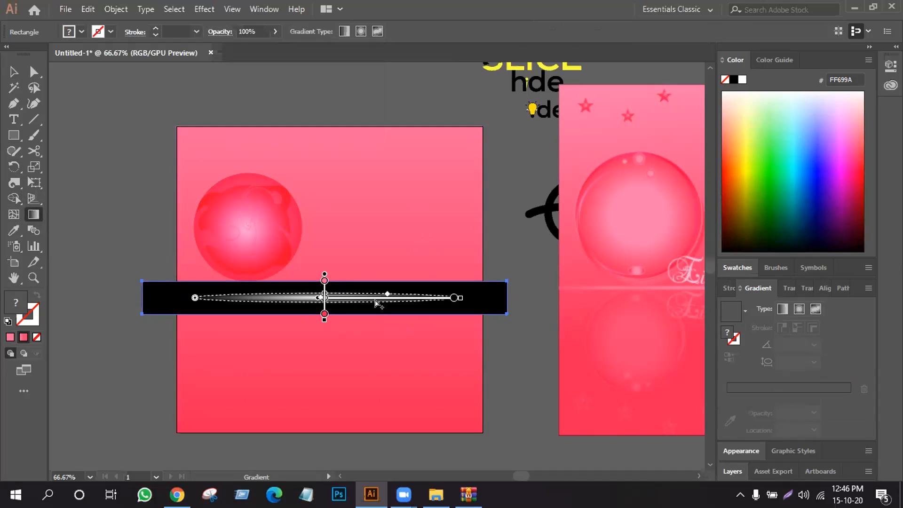
{"action": "left_click", "coordinate": [378, 298]}
{"action": "key", "text": "Delete"}
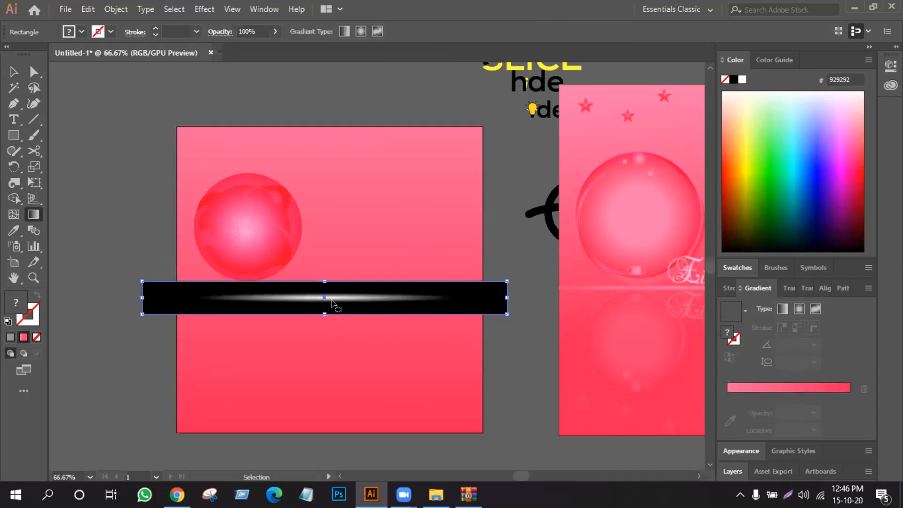
{"action": "key", "text": "ctrl+z"}
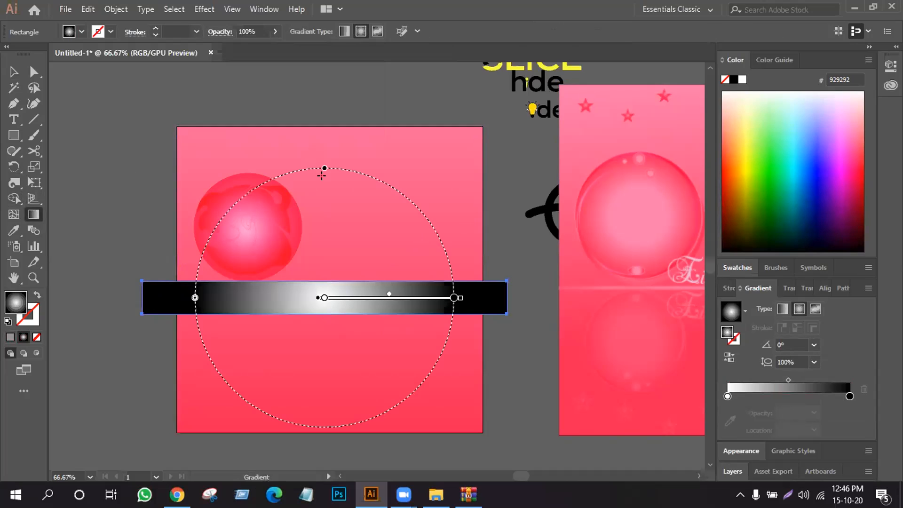
{"action": "left_click_drag", "start_coordinate": [322, 168], "coordinate": [332, 282]}
{"action": "left_click_drag", "start_coordinate": [194, 297], "coordinate": [149, 298]}
{"action": "left_click_drag", "start_coordinate": [323, 278], "coordinate": [323, 290]}
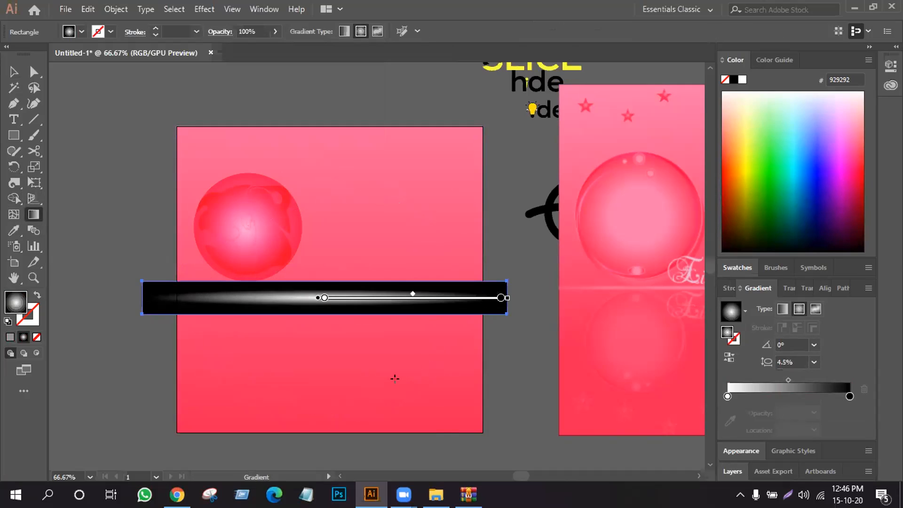
- Make an opacity mask from the stacked bars with the widened gradient and inspect the resulting glow line
{"action": "left_click", "coordinate": [13, 72]}
{"action": "left_click", "coordinate": [77, 153]}
{"action": "left_click_drag", "start_coordinate": [98, 256], "coordinate": [165, 340]}
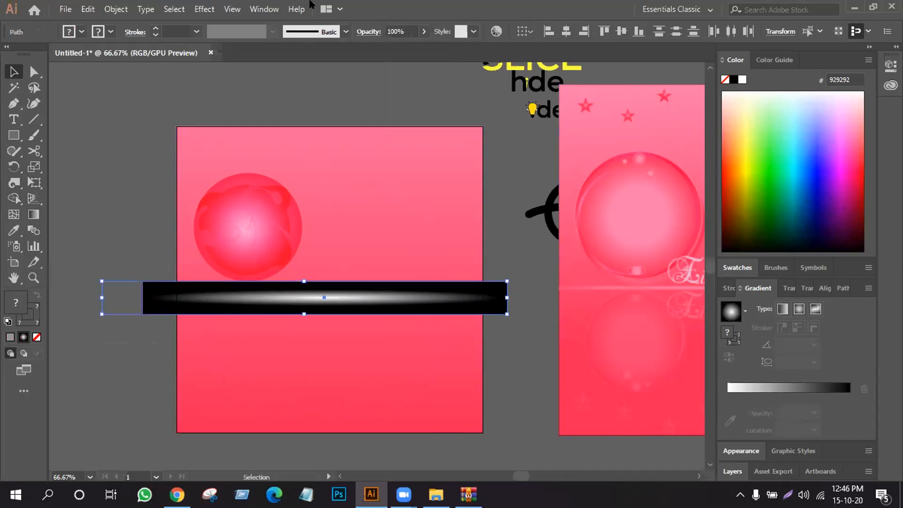
{"action": "left_click", "coordinate": [371, 32]}
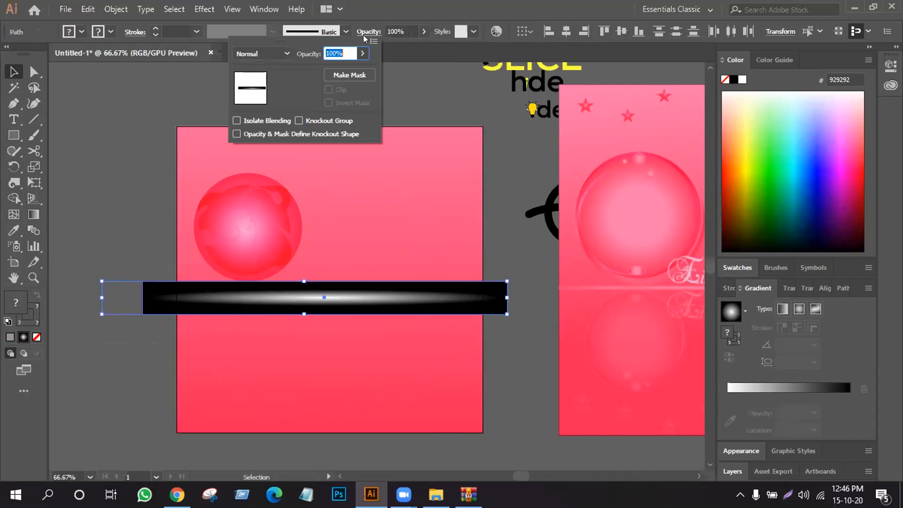
{"action": "left_click", "coordinate": [351, 70]}
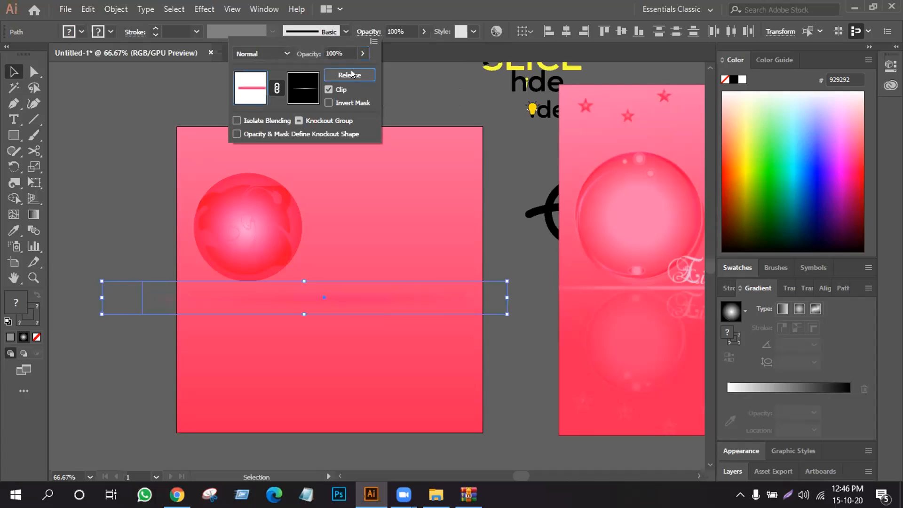
{"action": "left_click", "coordinate": [99, 175]}
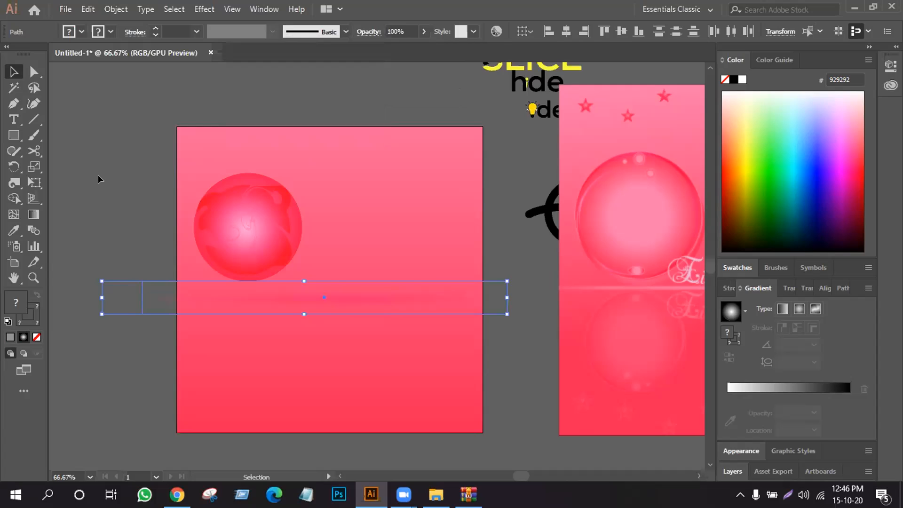
{"action": "left_click", "coordinate": [488, 228]}
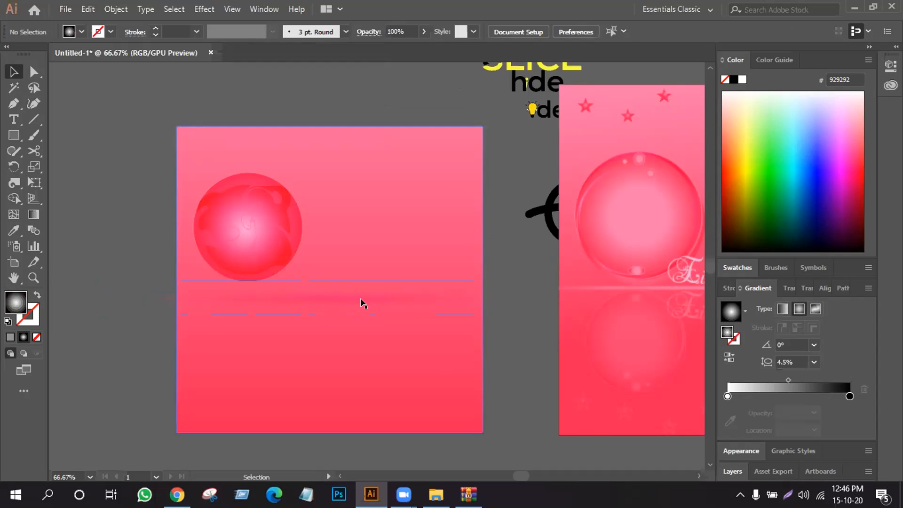
{"action": "key", "text": "ctrl+equal"}
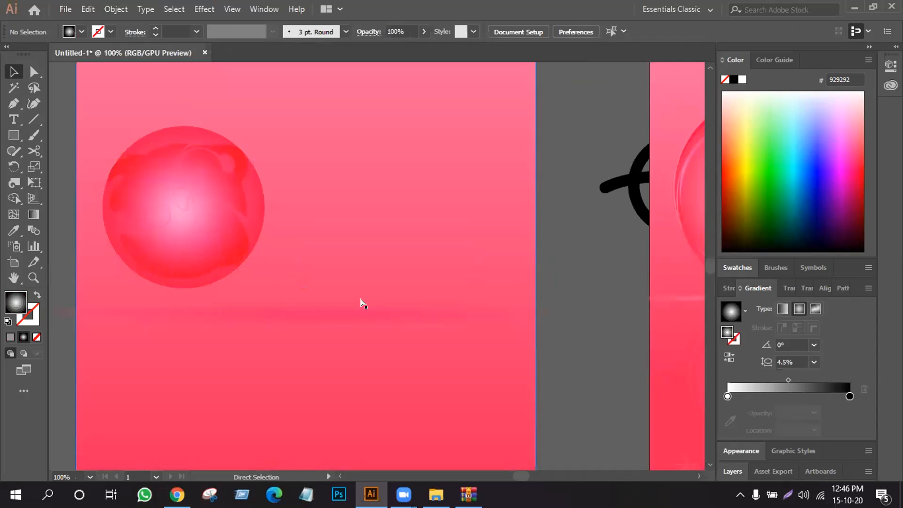
{"action": "key", "text": "a"}
{"action": "key", "text": "ctrl+minus"}
{"action": "key", "text": "ctrl+minus"}
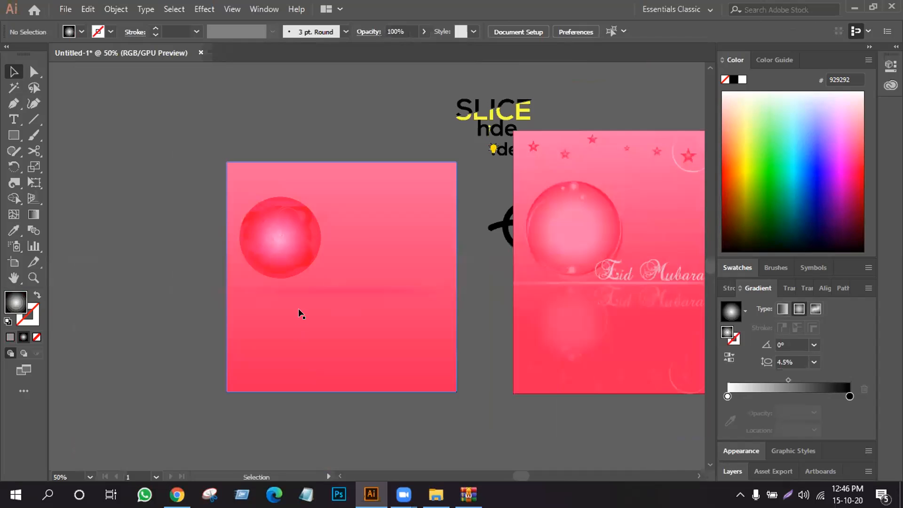
- Undo the mask and gradient edits back to the bar's pink gradient fill
{"action": "left_click", "coordinate": [300, 306]}
{"action": "key", "text": "a"}
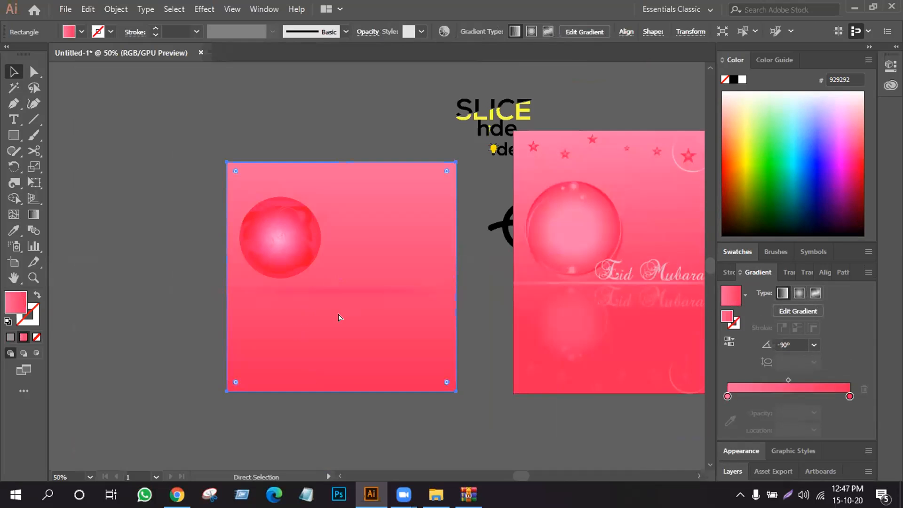
{"action": "key", "text": "ctrl+v"}
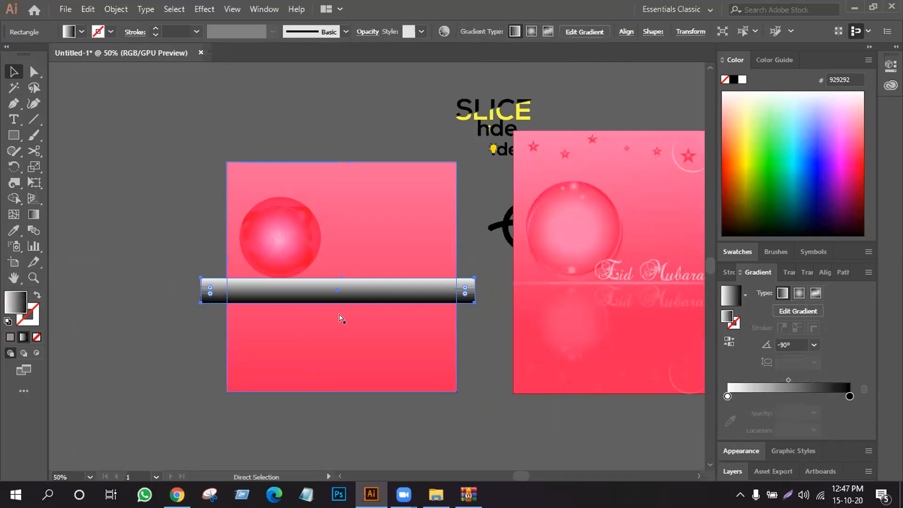
{"action": "key", "text": "i"}
{"action": "left_click", "coordinate": [340, 318]}
{"action": "key", "text": "v"}
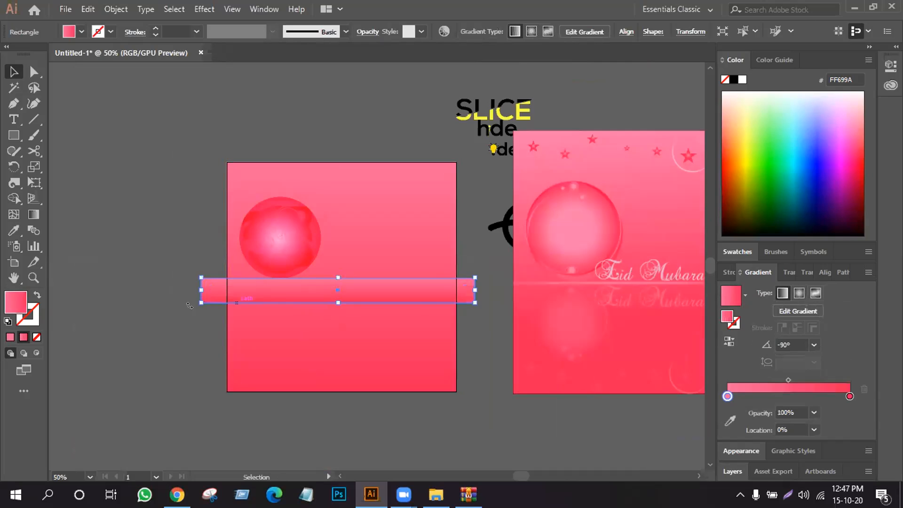
- Fill the front bar with solid pink FF699A and move it below the gradient bar behind it
{"action": "left_click", "coordinate": [8, 338]}
{"action": "left_click", "coordinate": [113, 329]}
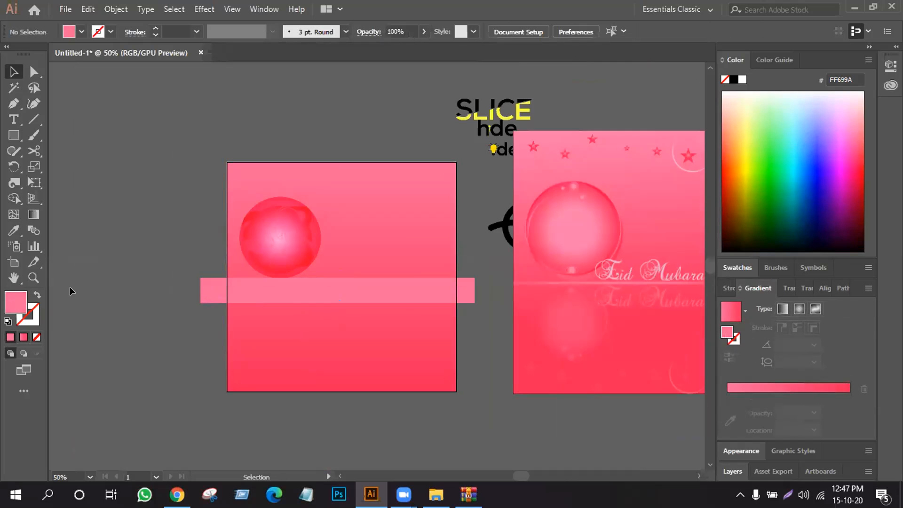
{"action": "left_click", "coordinate": [213, 288]}
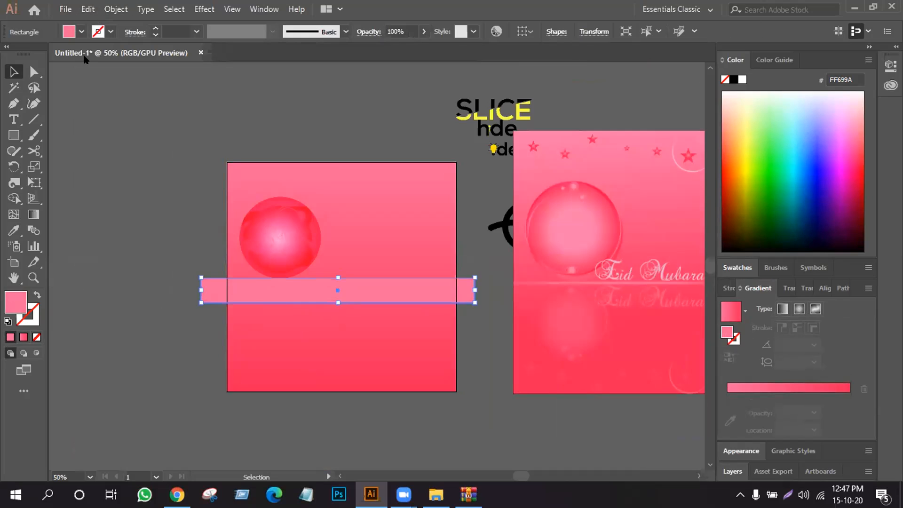
{"action": "left_click_drag", "start_coordinate": [207, 285], "coordinate": [211, 320]}
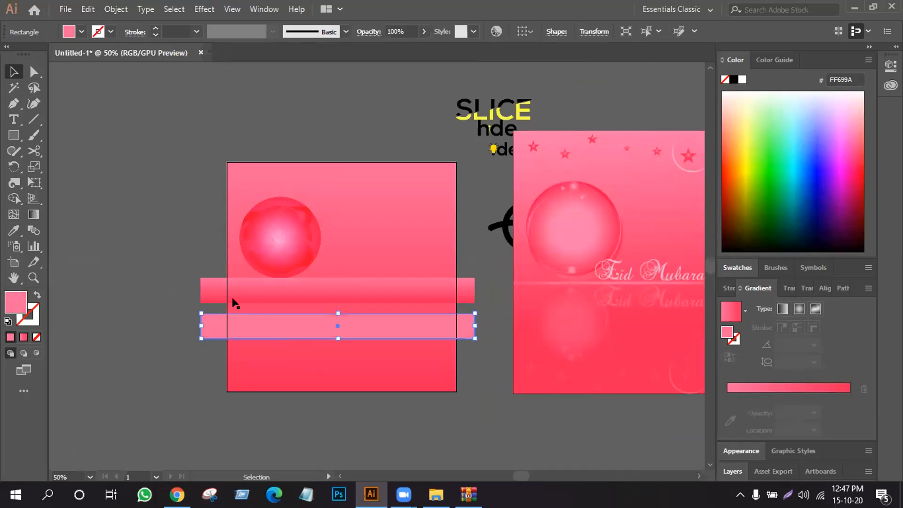
- Delete the pink gradient bar and move the solid pink bar up to just below the sphere
{"action": "left_click", "coordinate": [238, 282]}
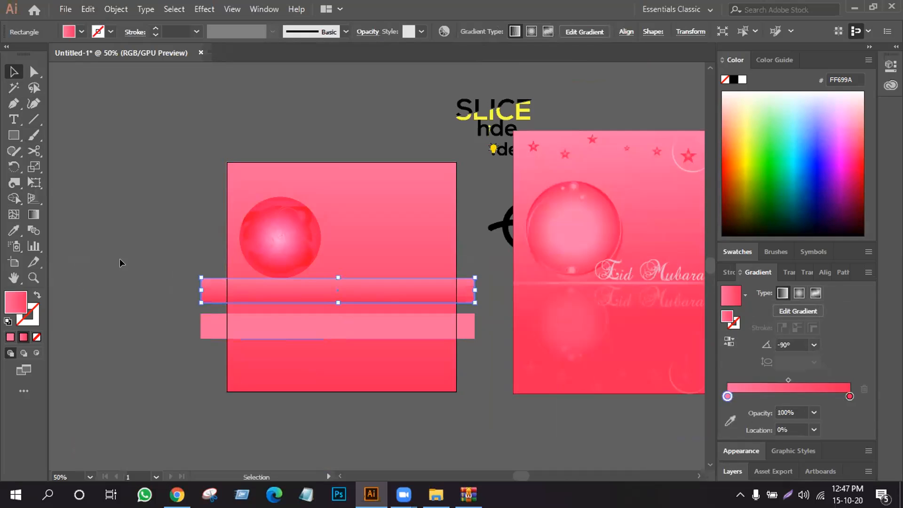
{"action": "key", "text": "Delete"}
{"action": "left_click_drag", "start_coordinate": [274, 330], "coordinate": [276, 309]}
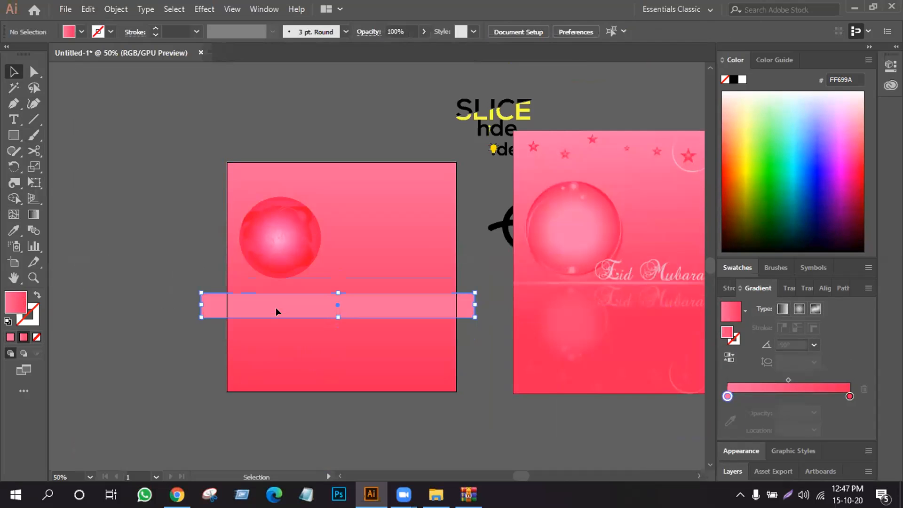
- Copy the solid pink bar and paste the copy in front of it
{"action": "left_click", "coordinate": [88, 9]}
{"action": "left_click", "coordinate": [87, 11]}
{"action": "left_click", "coordinate": [88, 10]}
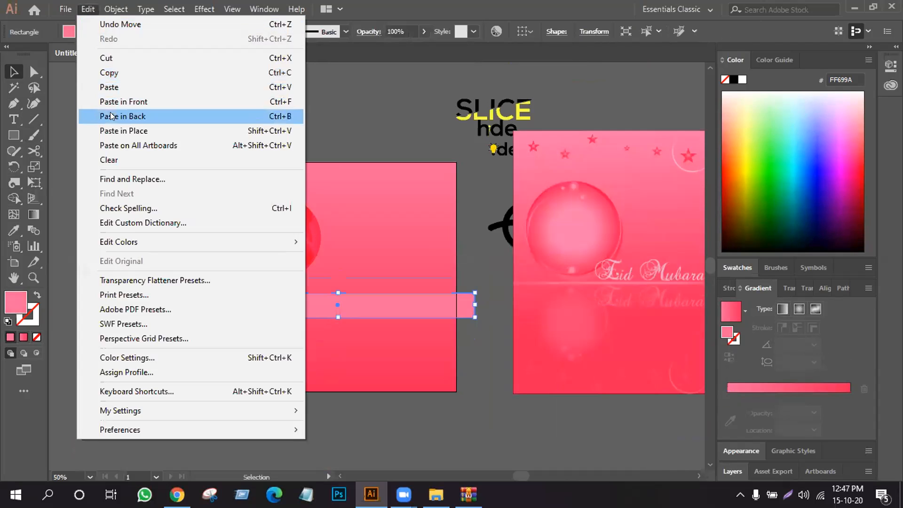
{"action": "left_click", "coordinate": [128, 100]}
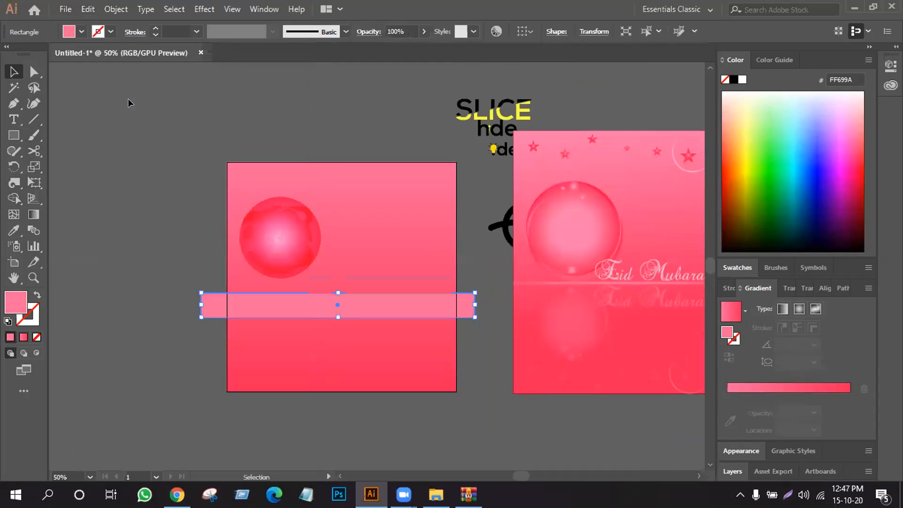
- Fill the pasted bar with the white-to-black gradient preset and change the gradient type to radial
{"action": "left_click", "coordinate": [22, 332]}
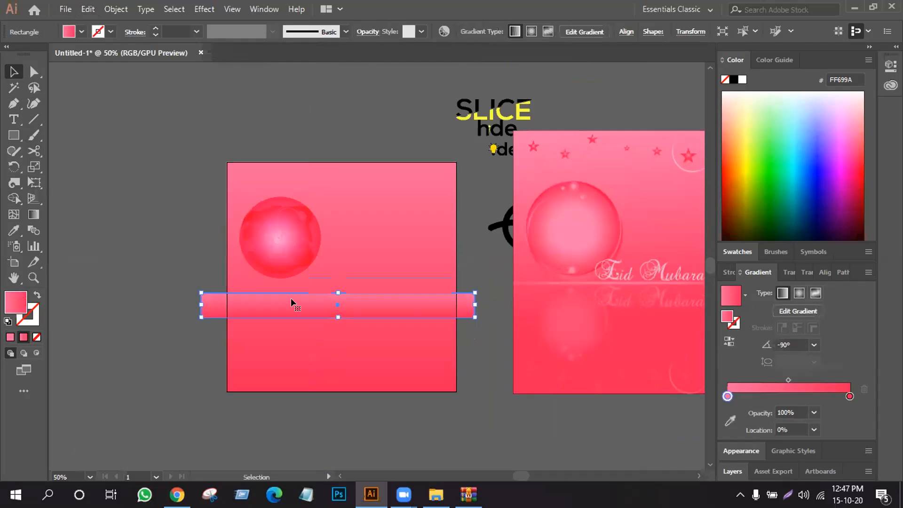
{"action": "left_click", "coordinate": [742, 292]}
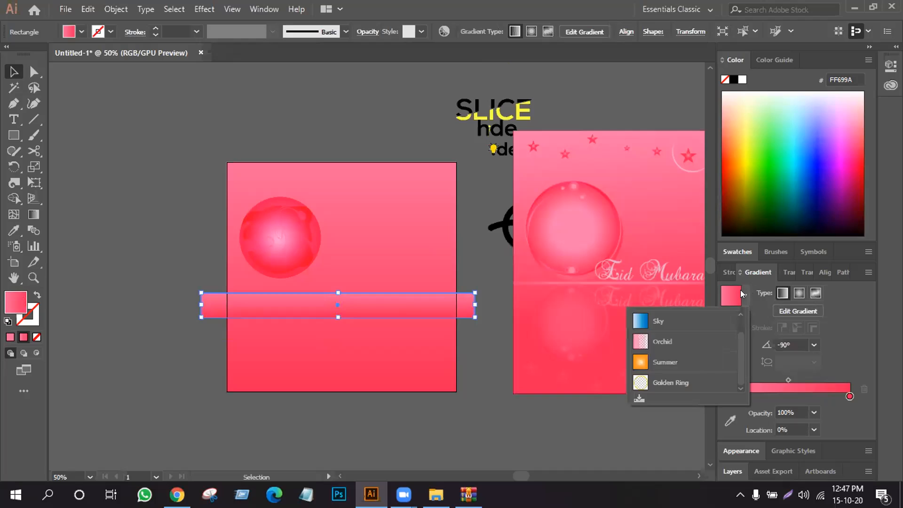
{"action": "scroll", "coordinate": [653, 329], "scroll_direction": "up", "scroll_amount": 1}
{"action": "left_click", "coordinate": [655, 320]}
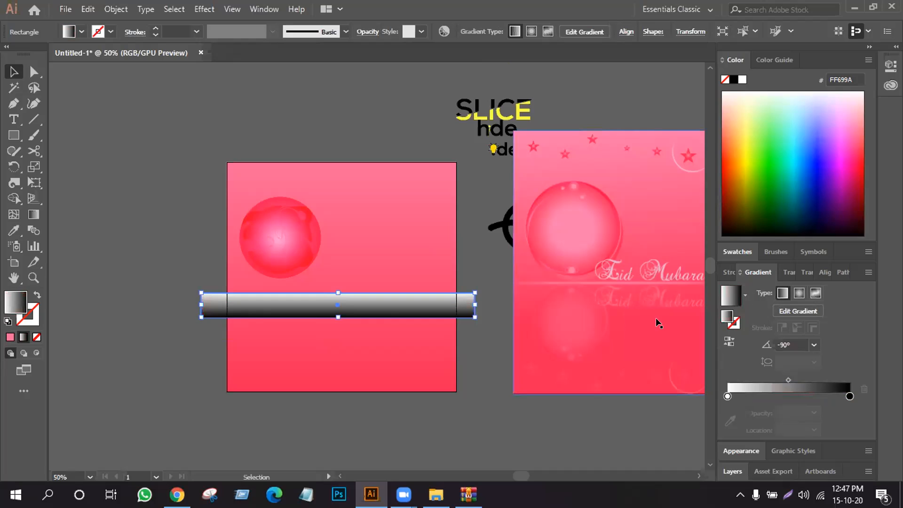
{"action": "left_click", "coordinate": [798, 293]}
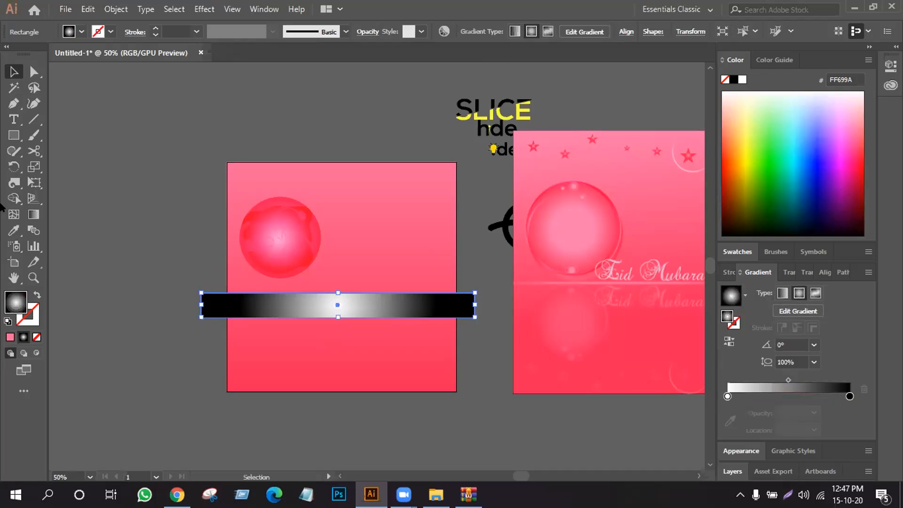
- Flatten the bar's radial gradient to a 4.3% aspect ratio and widen it slightly past the bar's ends
{"action": "left_click", "coordinate": [33, 214]}
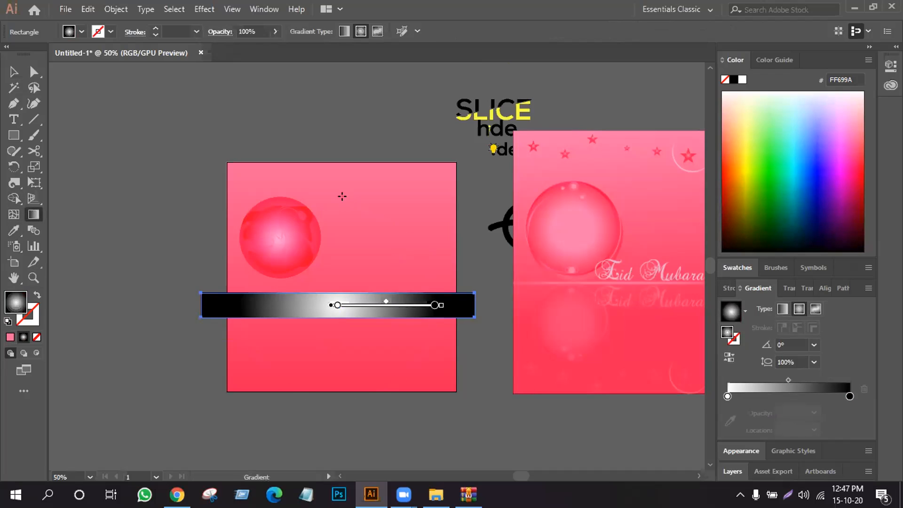
{"action": "left_click_drag", "start_coordinate": [337, 207], "coordinate": [339, 296]}
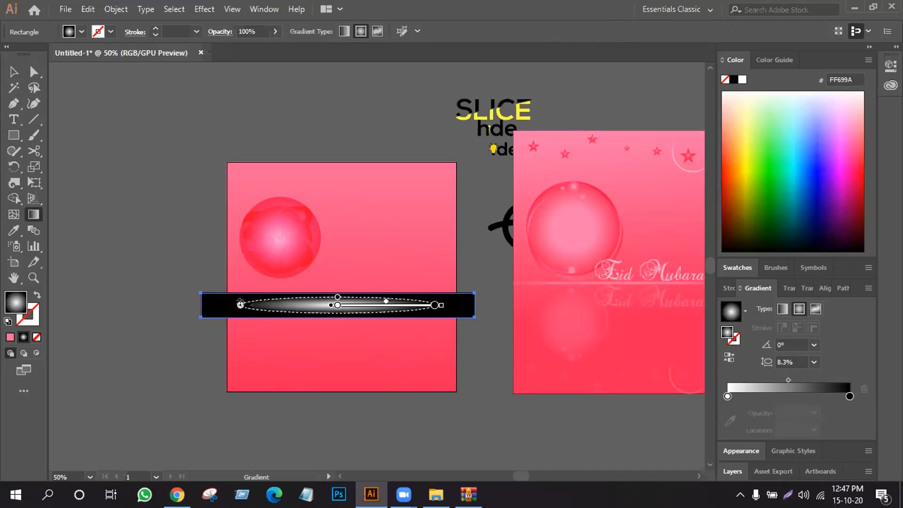
{"action": "left_click_drag", "start_coordinate": [439, 305], "coordinate": [493, 306]}
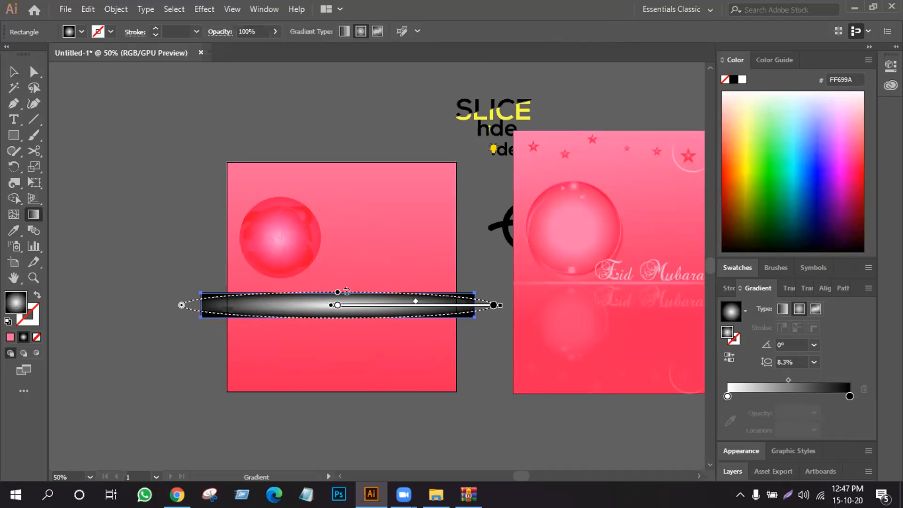
{"action": "left_click_drag", "start_coordinate": [338, 293], "coordinate": [337, 298]}
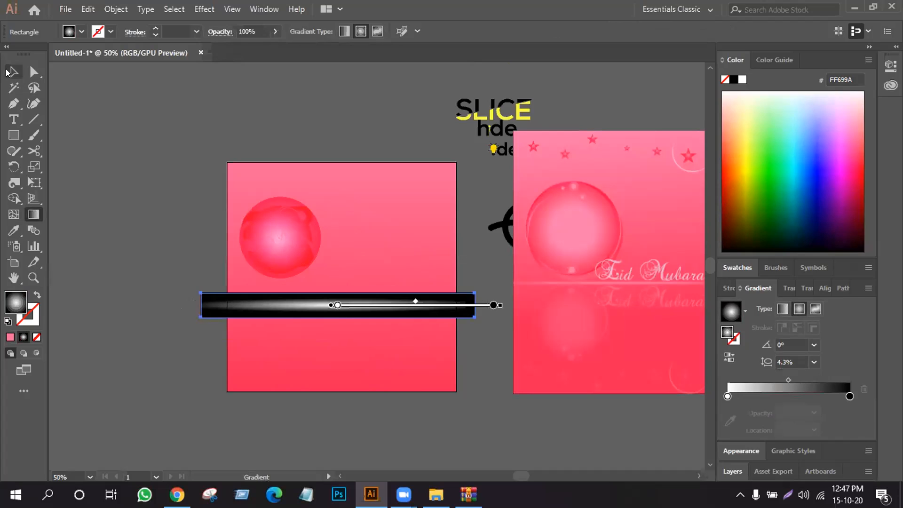
- Select both overlapping bars below the sphere and turn them into an opacity mask, leaving a soft glowing line
{"action": "left_click", "coordinate": [13, 72]}
{"action": "left_click_drag", "start_coordinate": [152, 269], "coordinate": [210, 340]}
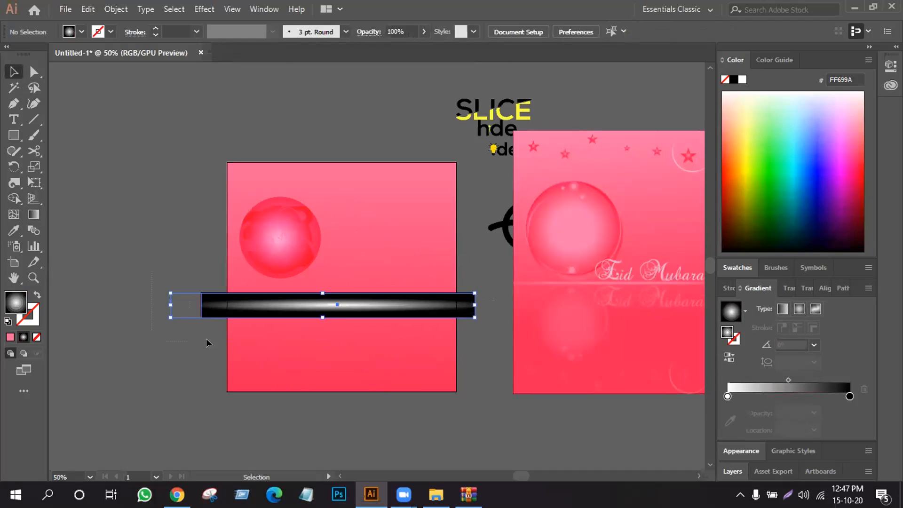
{"action": "left_click", "coordinate": [363, 32]}
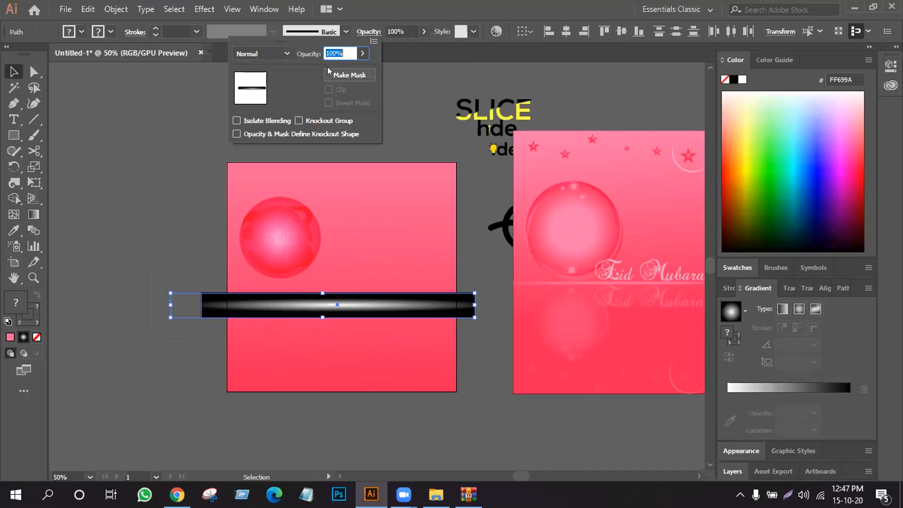
{"action": "left_click", "coordinate": [332, 70]}
{"action": "left_click", "coordinate": [107, 216]}
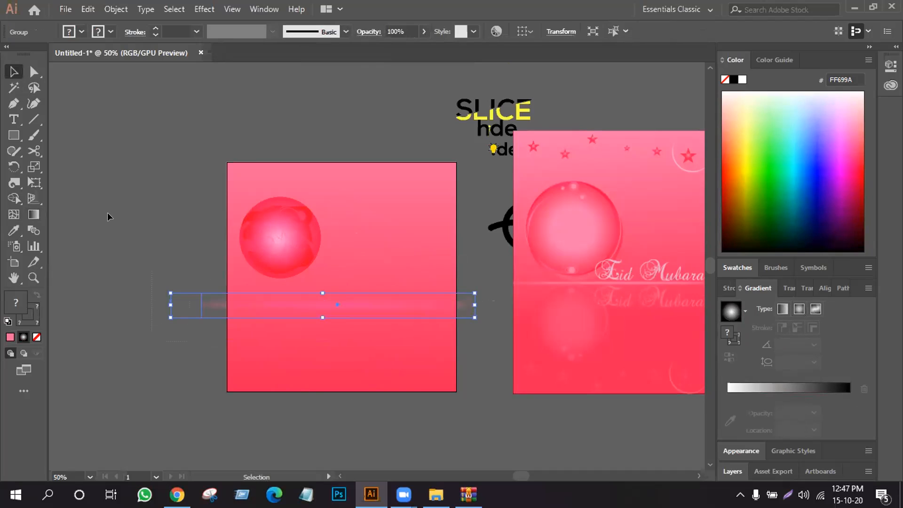
{"action": "left_click", "coordinate": [487, 353]}
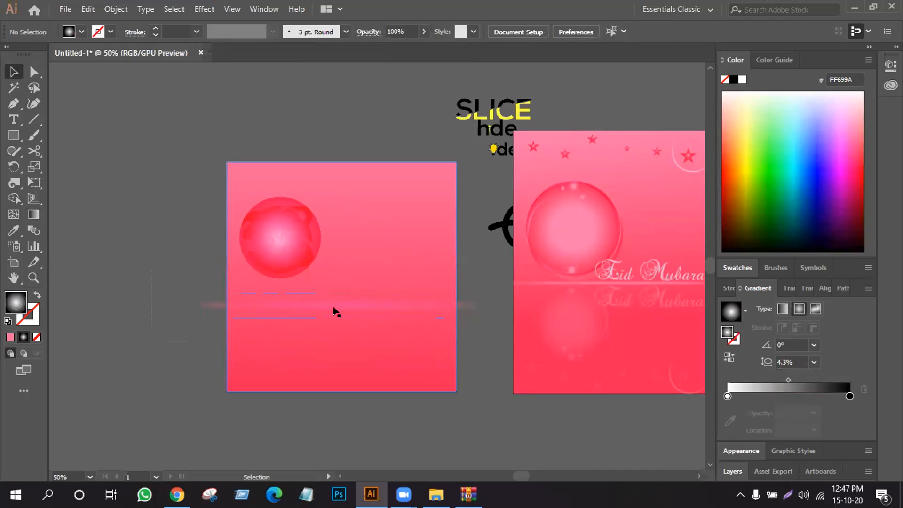
{"action": "left_click_drag", "start_coordinate": [265, 232], "coordinate": [259, 256]}
{"action": "key", "text": "ctrl+z"}
{"action": "left_click", "coordinate": [33, 246]}
{"action": "left_click", "coordinate": [230, 199]}
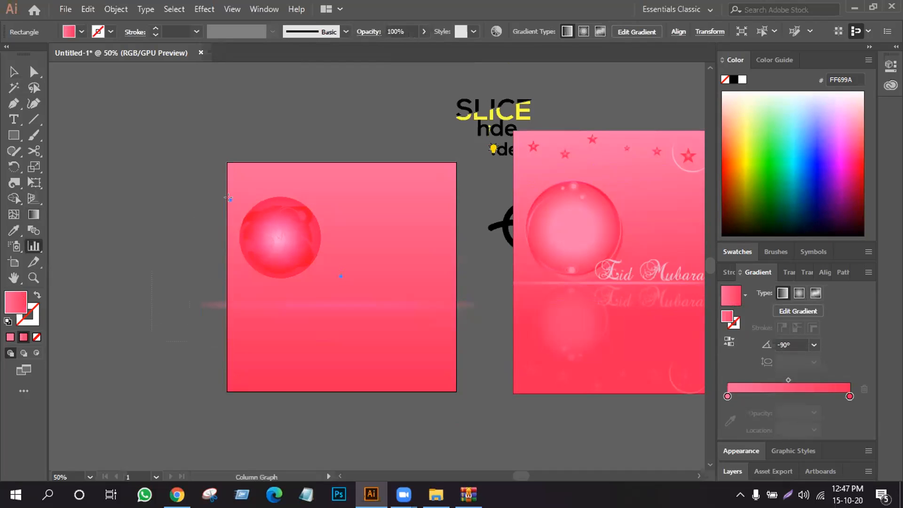
{"action": "left_click", "coordinate": [483, 270]}
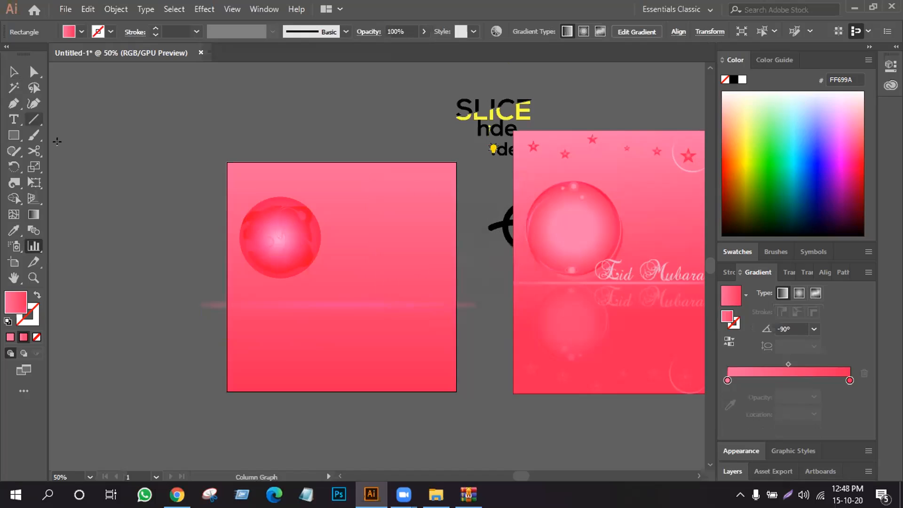
- Lock the pink gradient background and move the sphere down to just above the glowing line
{"action": "left_click", "coordinate": [14, 72]}
{"action": "left_click", "coordinate": [327, 193]}
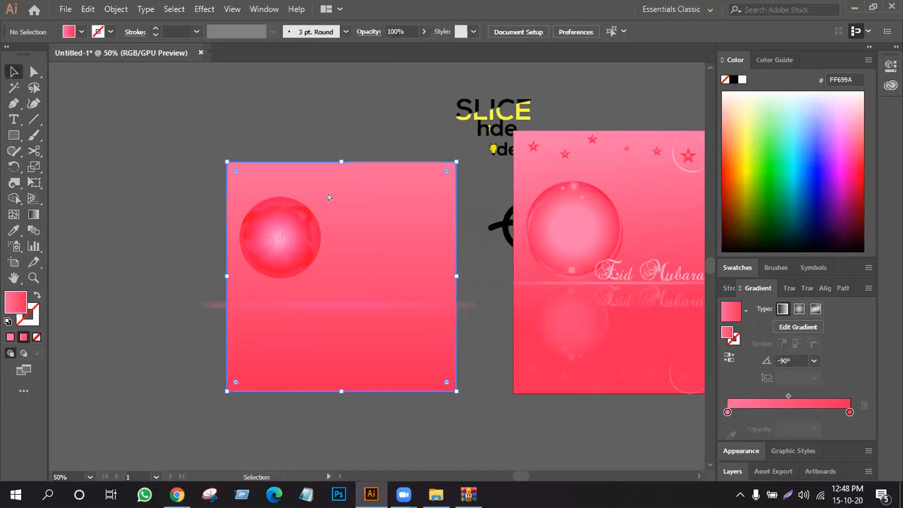
{"action": "key", "text": "ctrl+2"}
{"action": "left_click_drag", "start_coordinate": [274, 226], "coordinate": [270, 243]}
{"action": "left_click", "coordinate": [106, 196]}
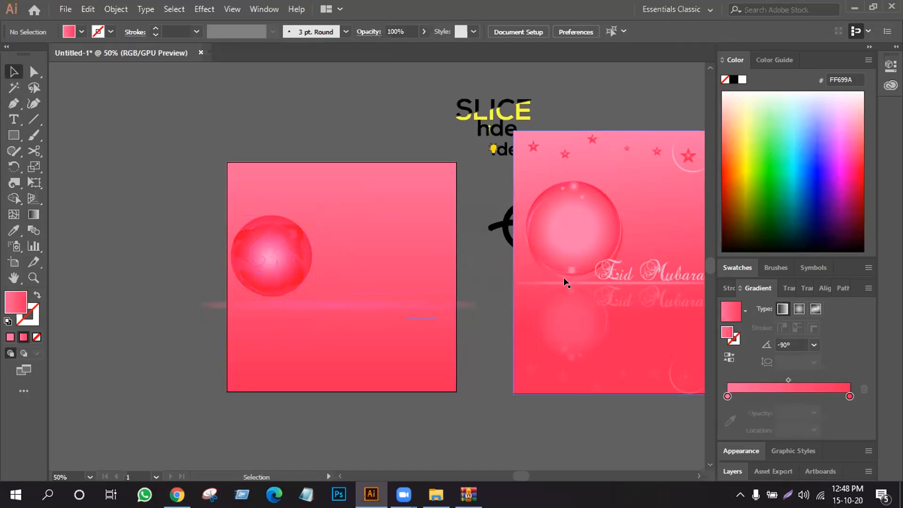
- Duplicate the sphere below the glowing line and scale the copy down to about two thirds of its size
{"action": "left_click", "coordinate": [279, 255]}
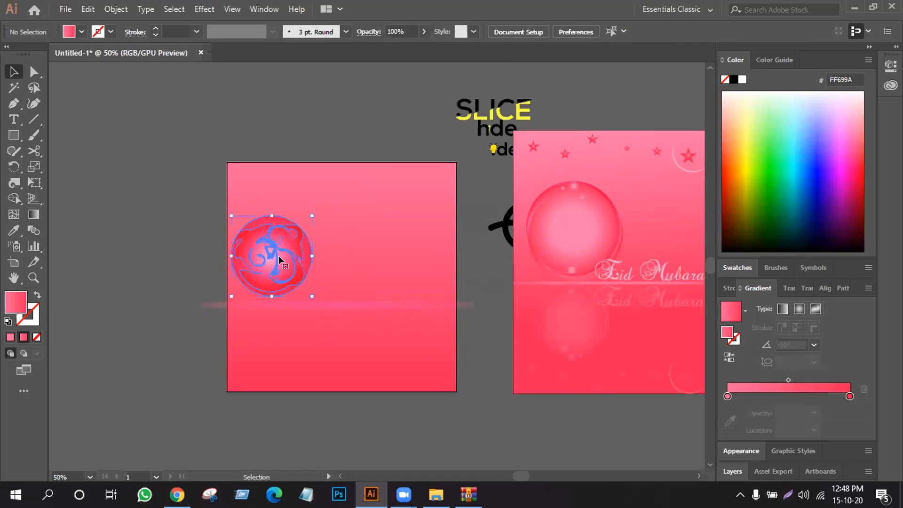
{"action": "left_click_drag", "start_coordinate": [278, 257], "coordinate": [281, 343]}
{"action": "mouse_move", "coordinate": [305, 306]}
{"action": "left_mouse_down"}
{"action": "mouse_move", "coordinate": [294, 325]}
{"action": "mouse_move", "coordinate": [301, 323]}
{"action": "left_mouse_up"}
{"action": "left_click_drag", "start_coordinate": [261, 346], "coordinate": [267, 334]}
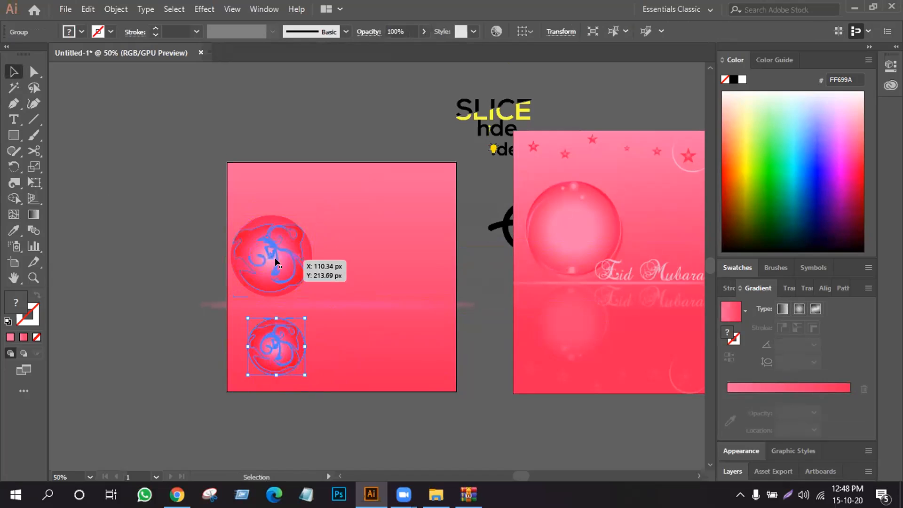
- Centre the small sphere copy horizontally on the large sphere, using the large sphere as the key object
{"action": "left_click", "coordinate": [277, 265], "text": "shift"}
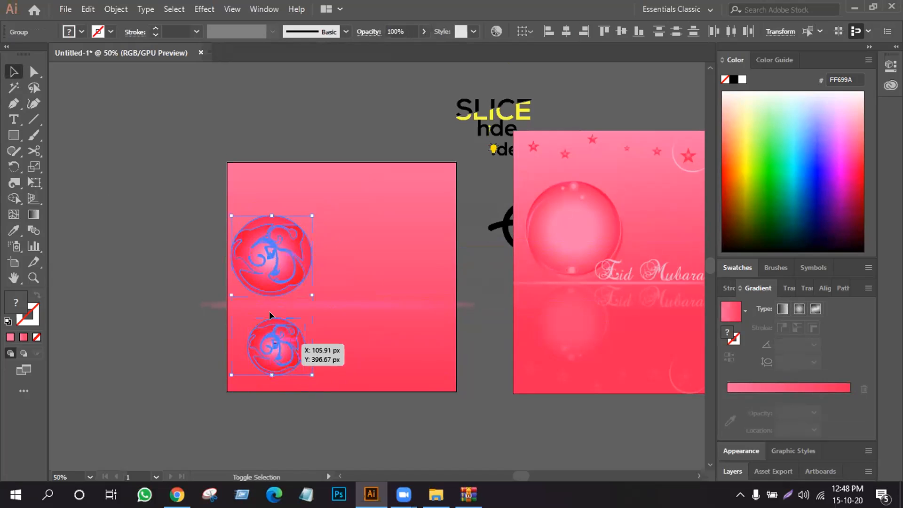
{"action": "left_click", "coordinate": [278, 264]}
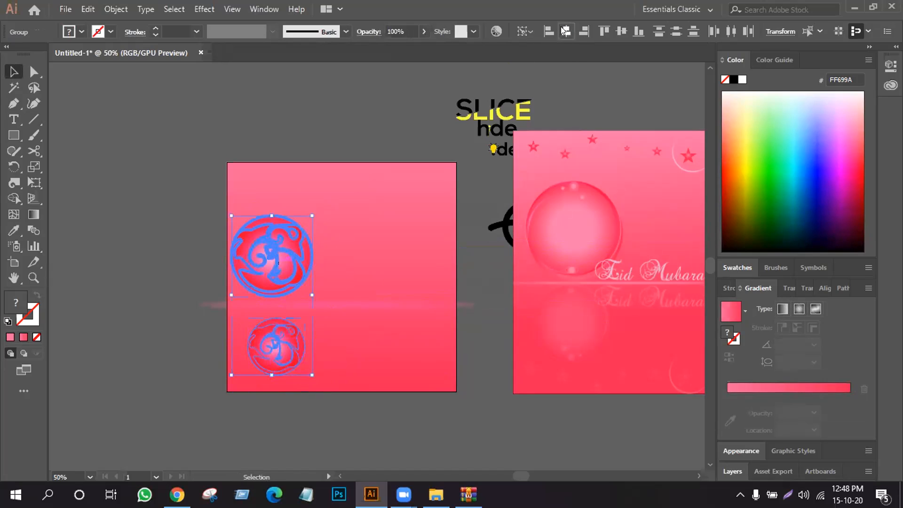
{"action": "left_click", "coordinate": [564, 31]}
{"action": "left_click", "coordinate": [250, 353]}
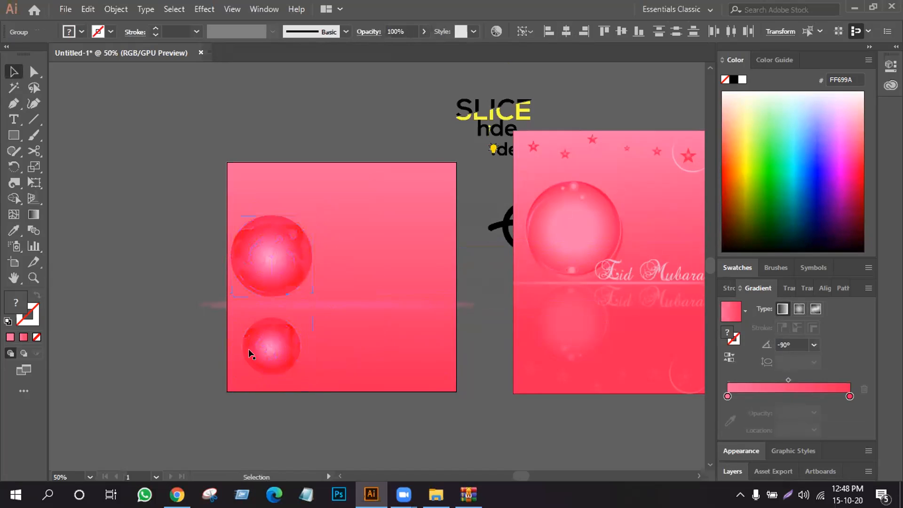
- Lower the opacity of the small sphere copy to 52% so it looks like a faint reflection
{"action": "left_click", "coordinate": [264, 347]}
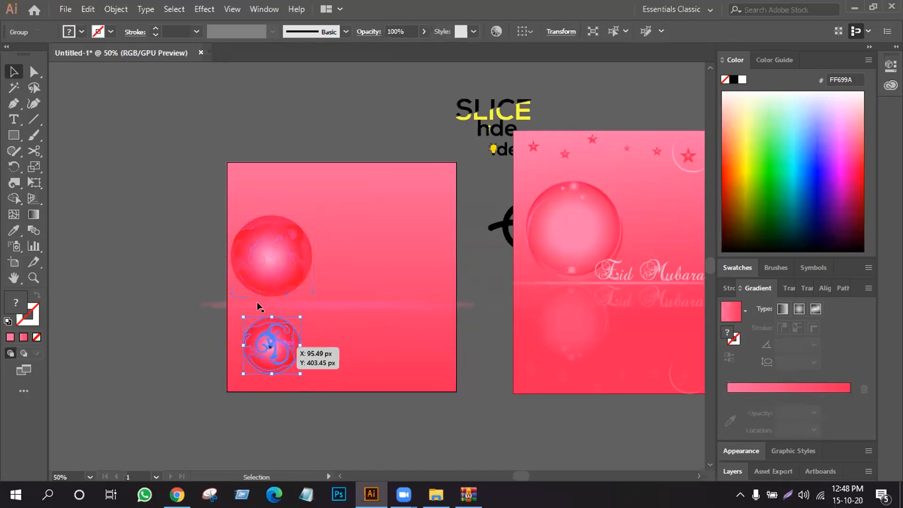
{"action": "left_click", "coordinate": [393, 30]}
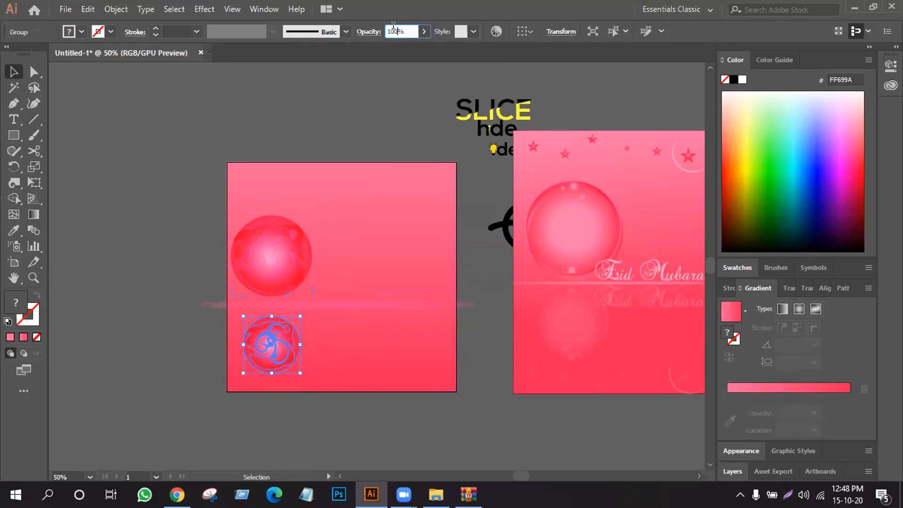
{"action": "scroll", "coordinate": [393, 26], "scroll_direction": "down", "scroll_amount": 3}
{"action": "scroll", "coordinate": [393, 26], "scroll_direction": "down", "scroll_amount": 7}
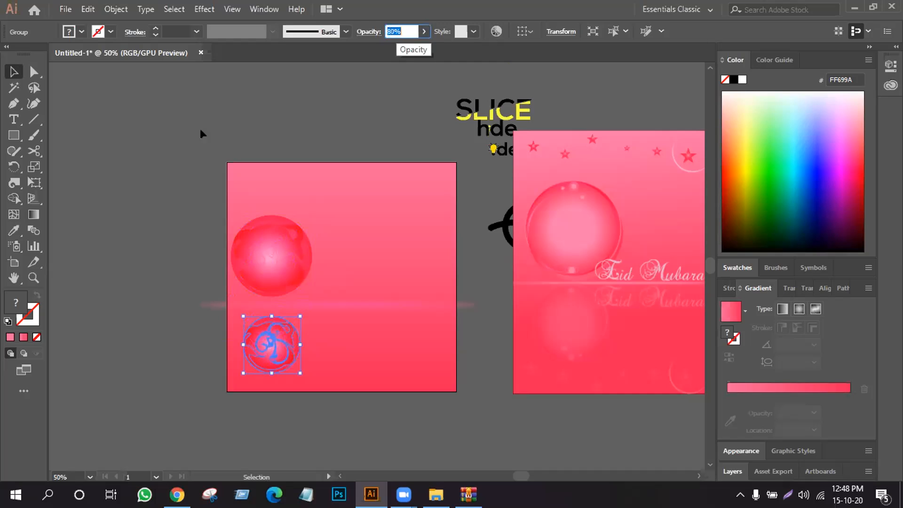
{"action": "left_click", "coordinate": [129, 182]}
{"action": "left_click", "coordinate": [266, 366]}
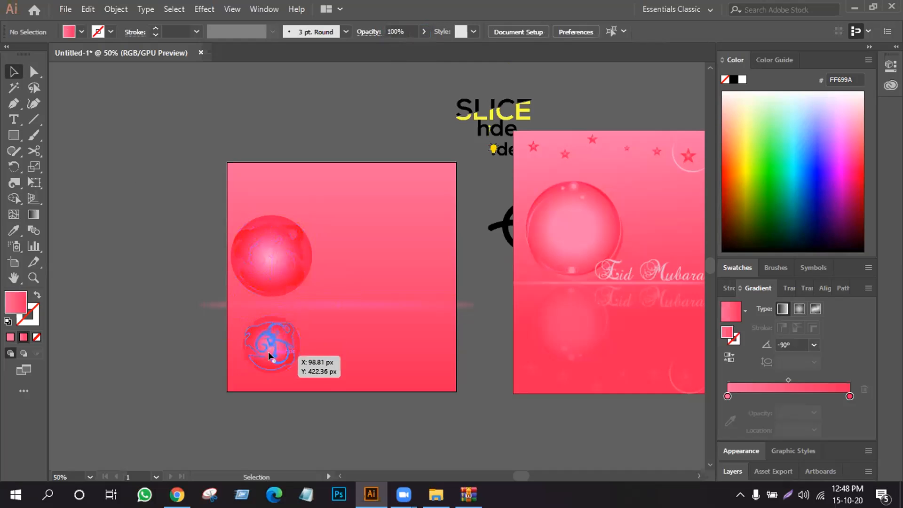
{"action": "scroll", "coordinate": [395, 28], "scroll_direction": "down", "scroll_amount": 4}
{"action": "scroll", "coordinate": [394, 29], "scroll_direction": "down", "scroll_amount": 5}
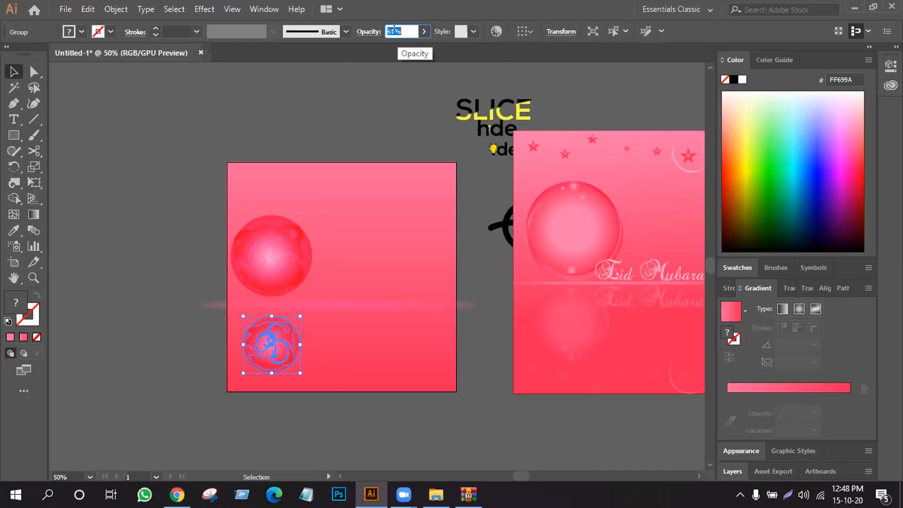
{"action": "left_click", "coordinate": [160, 249]}
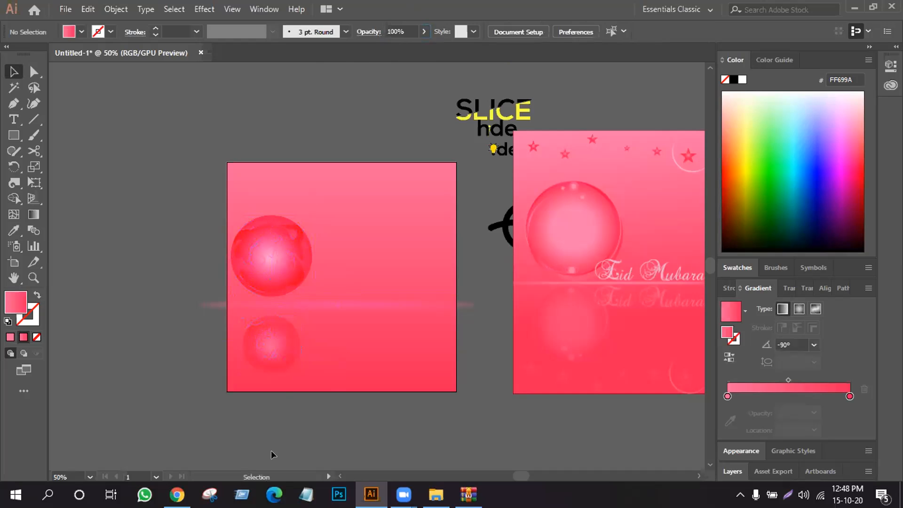
- Nudge the faded sphere reflection up closer to the glowing line
{"action": "left_click", "coordinate": [269, 365]}
{"action": "key", "text": "Up"}
{"action": "key", "text": "Up"}
{"action": "key", "text": "Up"}
{"action": "key", "text": "Up"}
{"action": "key", "text": "Up"}
{"action": "key", "text": "Up"}
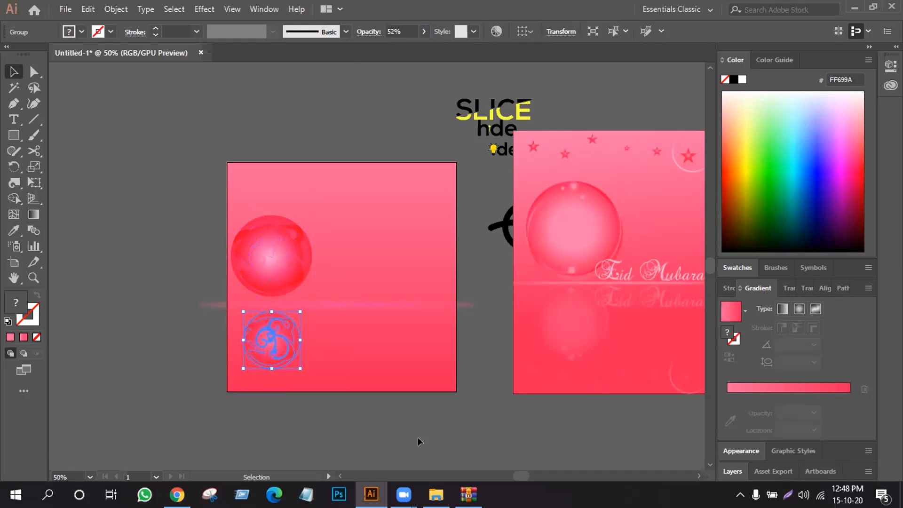
{"action": "left_click", "coordinate": [134, 282]}
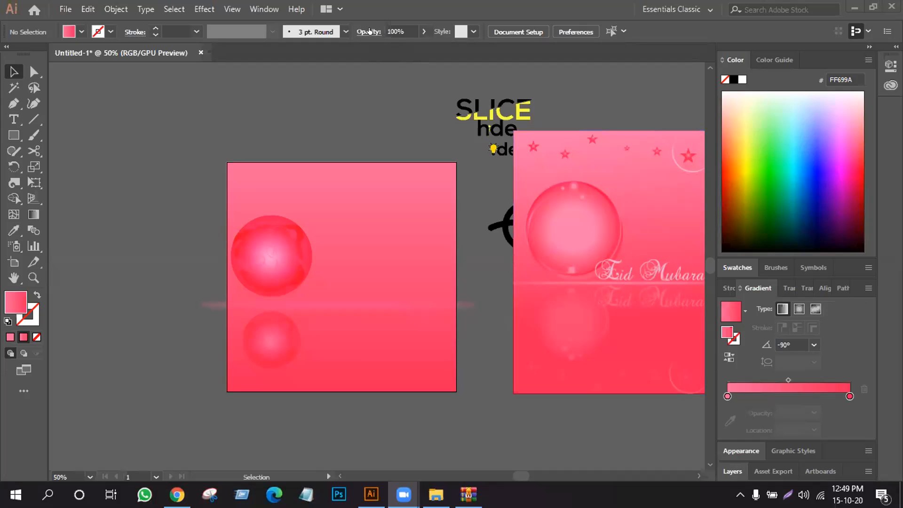
- Open the transparency settings of the glowing line to check its opacity mask
{"action": "left_click", "coordinate": [369, 31]}
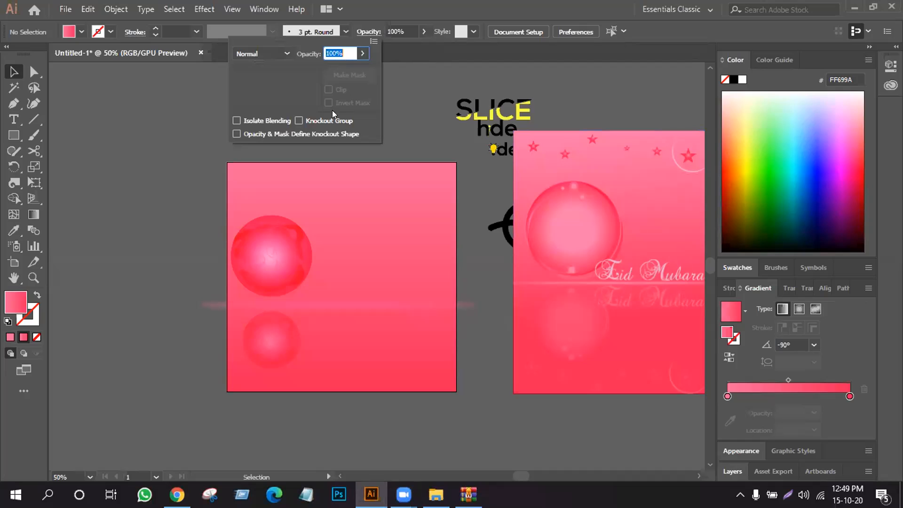
{"action": "left_click", "coordinate": [297, 308]}
{"action": "left_click", "coordinate": [297, 308]}
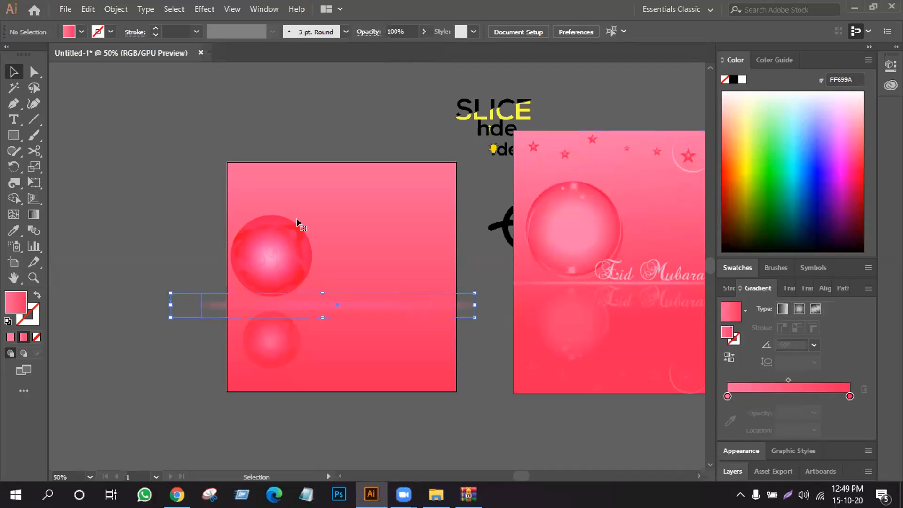
{"action": "left_click", "coordinate": [366, 32]}
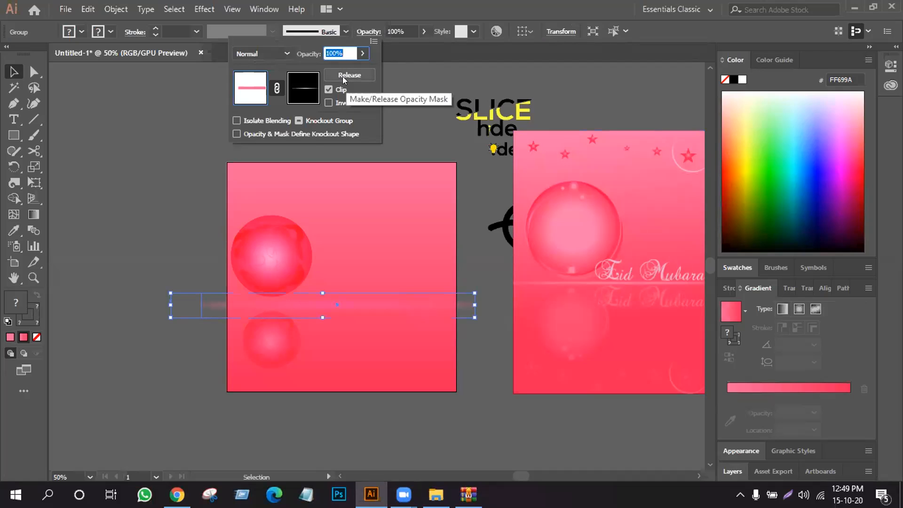
{"action": "left_click", "coordinate": [398, 81]}
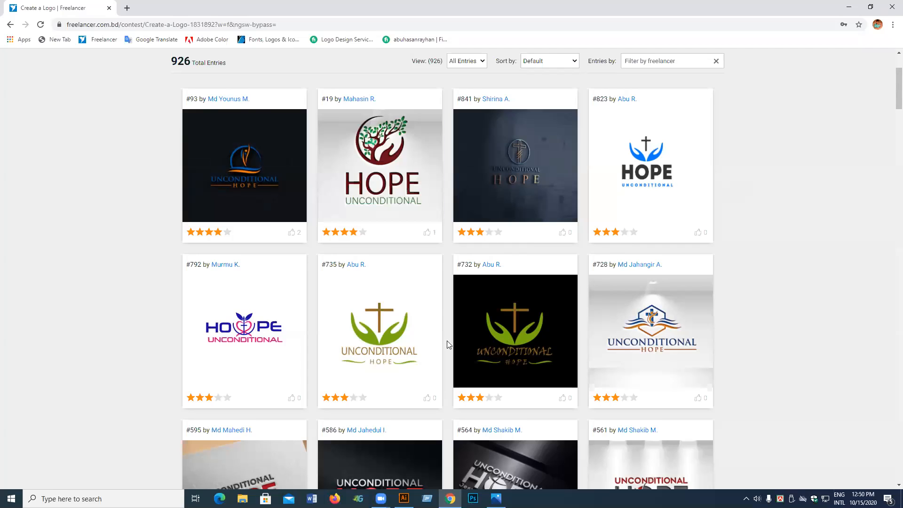
- On the Freelancer logo contest page, filter the entries to My Entries and look through the submitted logos
{"action": "left_click", "coordinate": [482, 64]}
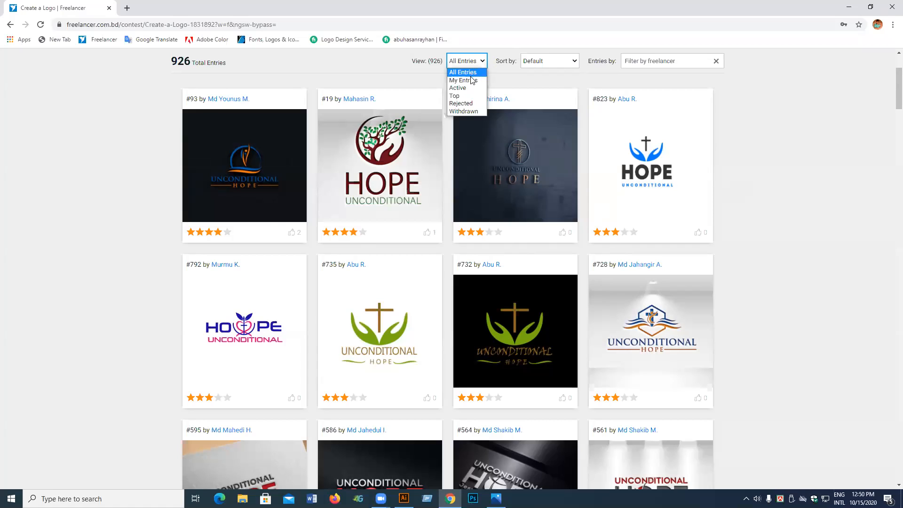
{"action": "left_click", "coordinate": [472, 80]}
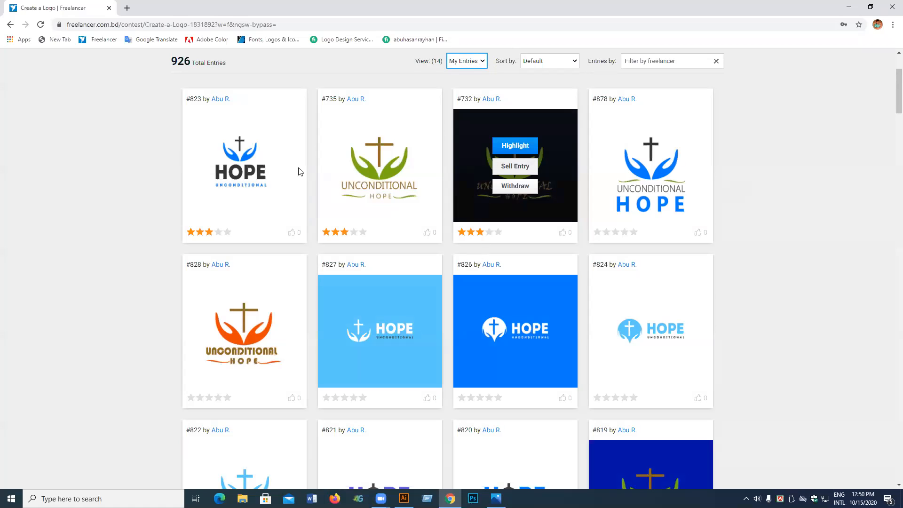
{"action": "scroll", "coordinate": [473, 124], "scroll_direction": "down", "scroll_amount": 1}
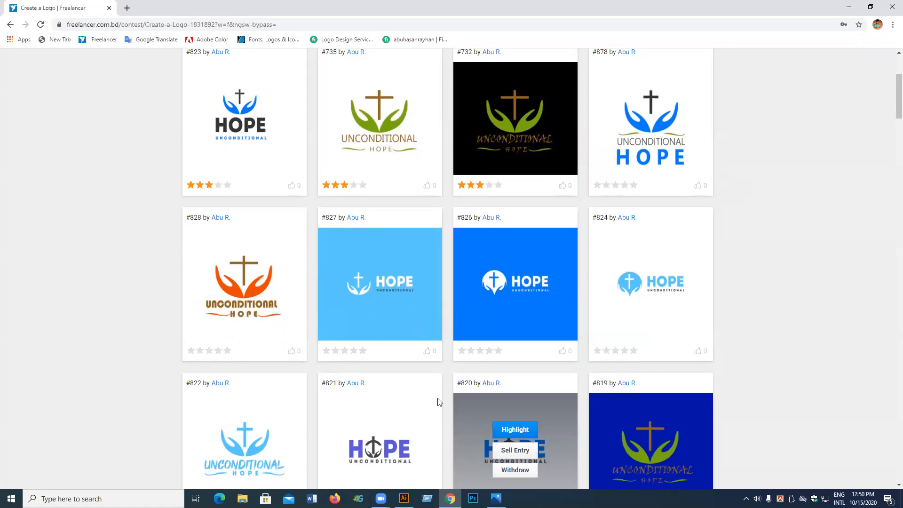
{"action": "scroll", "coordinate": [371, 227], "scroll_direction": "down", "scroll_amount": 1}
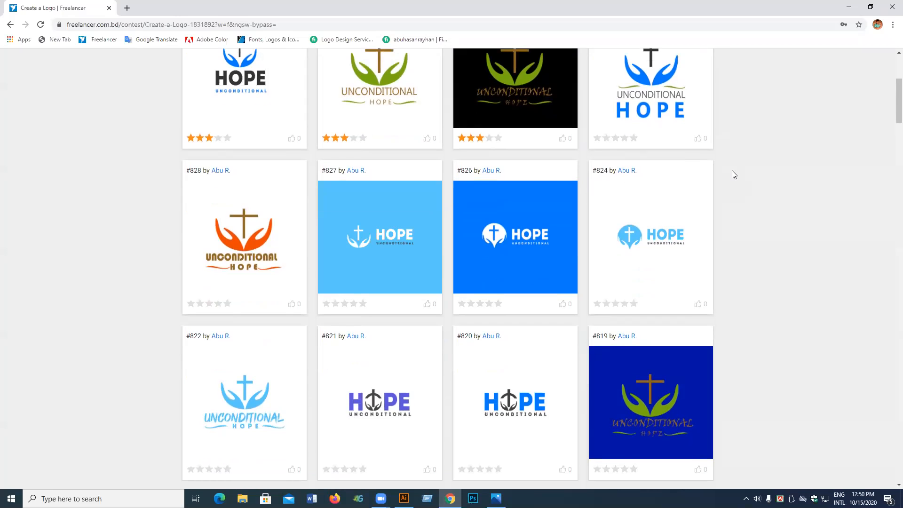
{"action": "scroll", "coordinate": [732, 170], "scroll_direction": "up", "scroll_amount": 1}
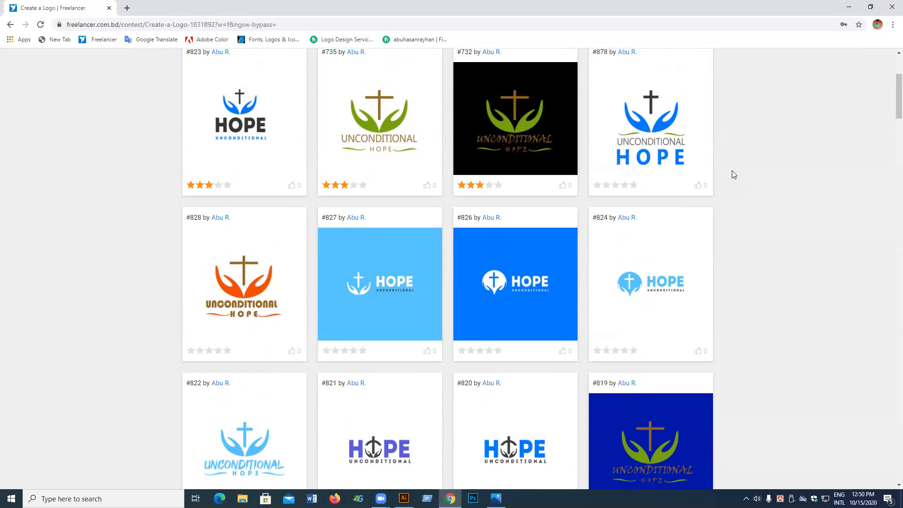
{"action": "scroll", "coordinate": [730, 172], "scroll_direction": "down", "scroll_amount": 3}
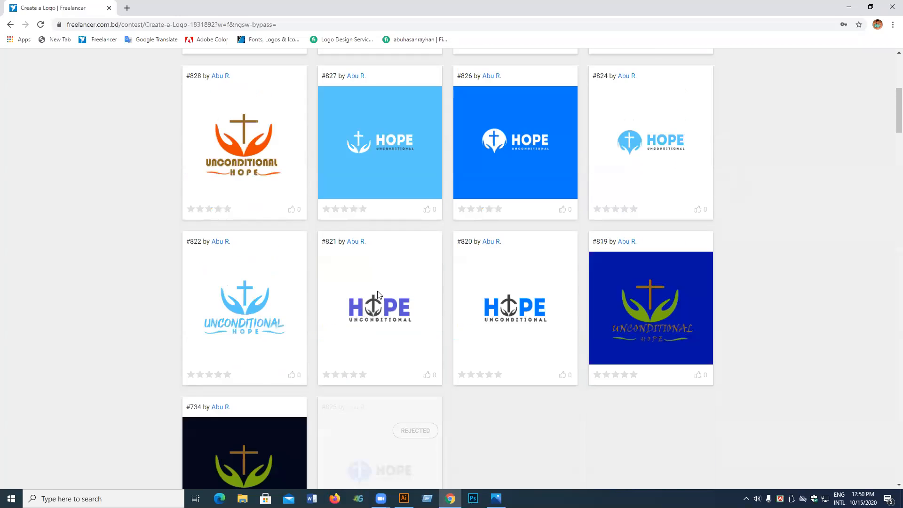
{"action": "scroll", "coordinate": [417, 337], "scroll_direction": "down", "scroll_amount": 4}
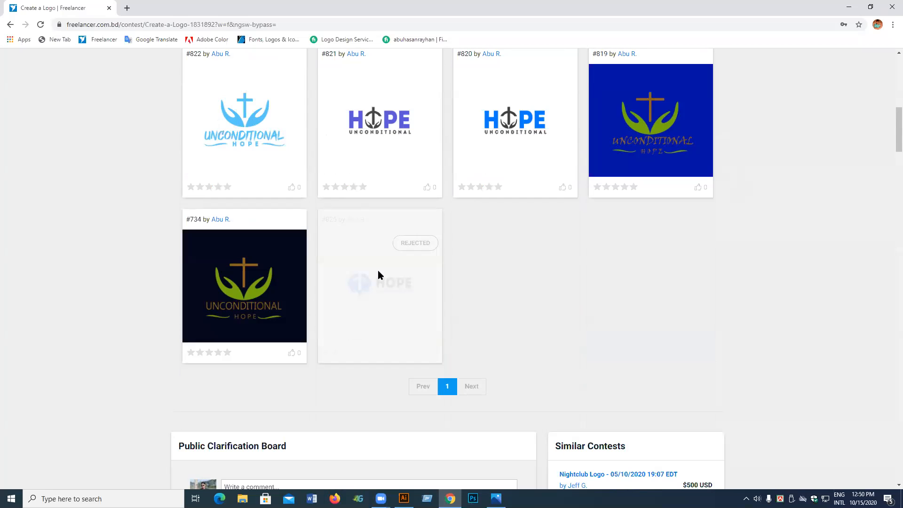
{"action": "scroll", "coordinate": [377, 270], "scroll_direction": "up", "scroll_amount": 1}
{"action": "scroll", "coordinate": [377, 270], "scroll_direction": "up", "scroll_amount": 2}
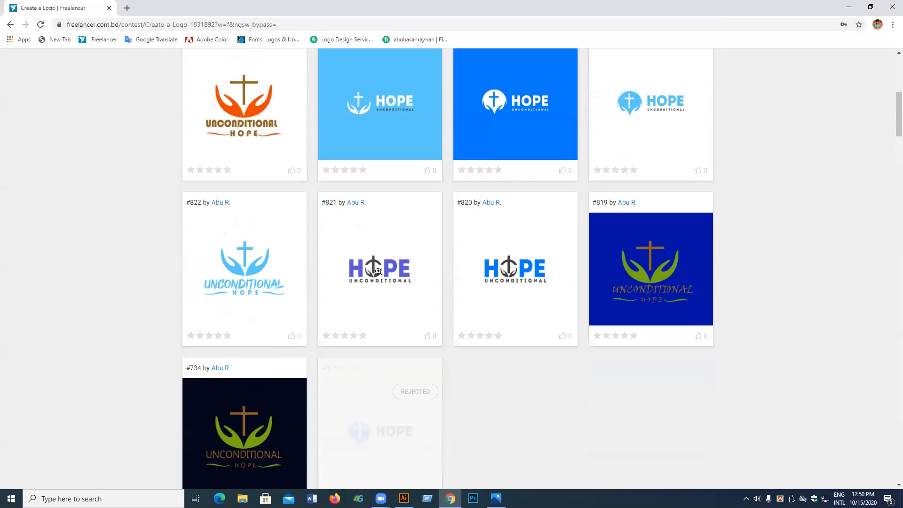
{"action": "scroll", "coordinate": [378, 272], "scroll_direction": "up", "scroll_amount": 5}
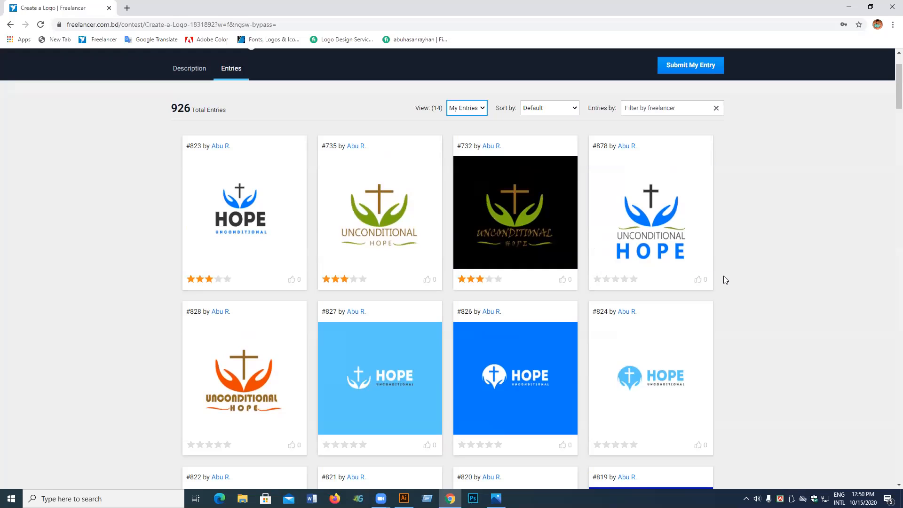
{"action": "mouse_move", "coordinate": [218, 234]}
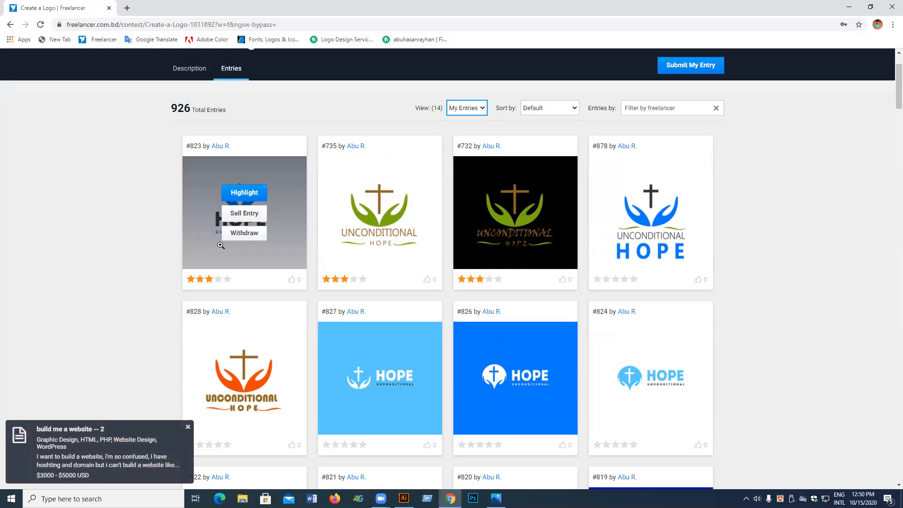
- Switch the contest entries view to All Entries and look at the logos submitted by other designers
{"action": "left_click", "coordinate": [468, 115]}
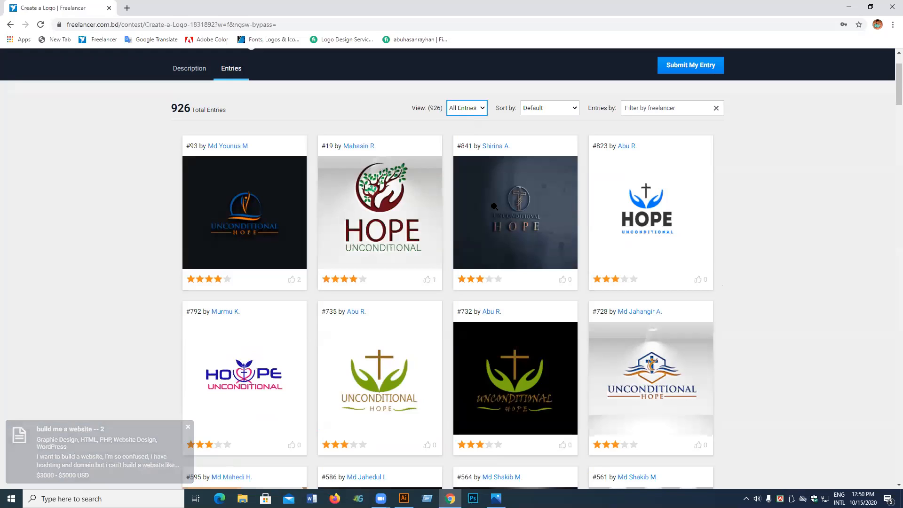
{"action": "left_click", "coordinate": [236, 355]}
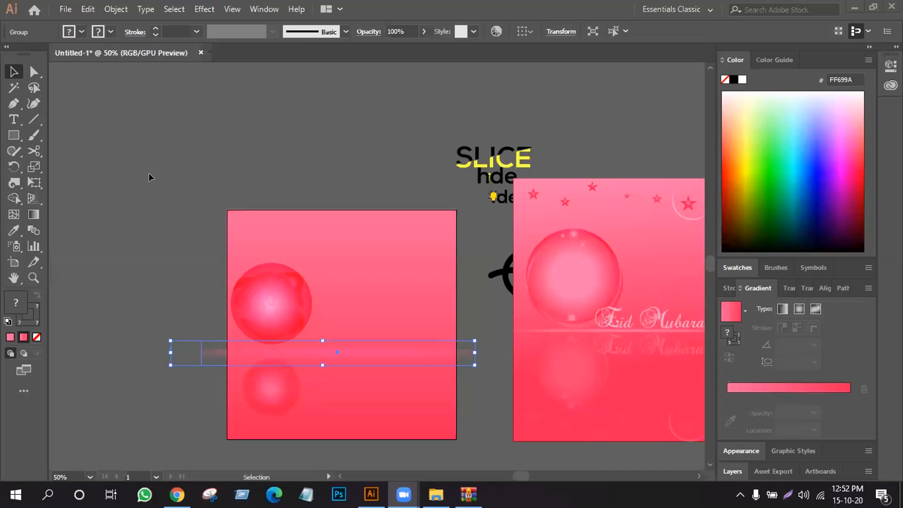
- In Illustrator, draw a circle on the empty canvas above the pink cards and make it an unfilled ring with a 38 pt gradient stroke
{"action": "scroll", "coordinate": [149, 176], "scroll_direction": "up", "scroll_amount": 6}
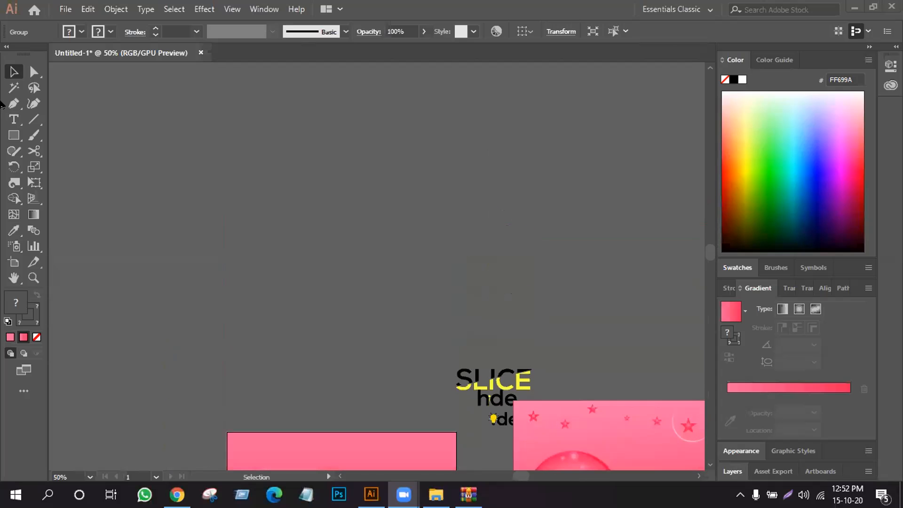
{"action": "left_click_drag", "start_coordinate": [14, 140], "coordinate": [66, 168]}
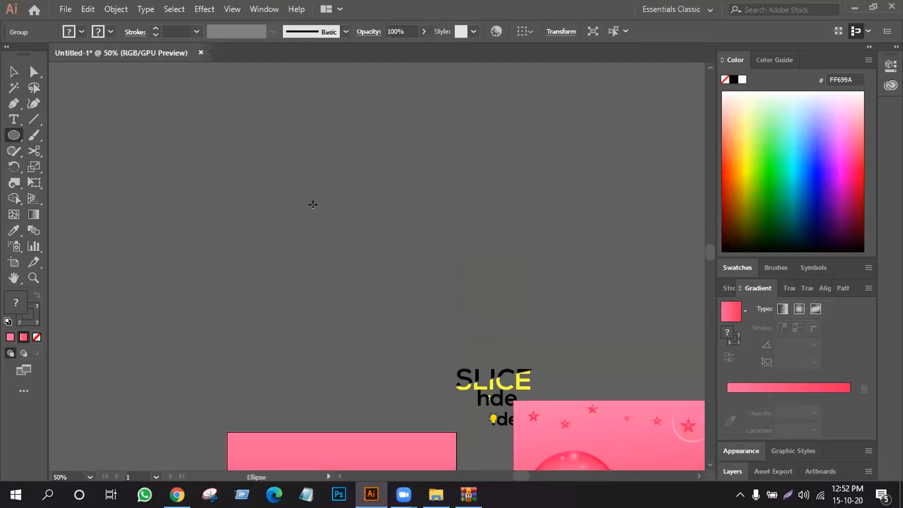
{"action": "left_click_drag", "start_coordinate": [311, 195], "coordinate": [373, 281]}
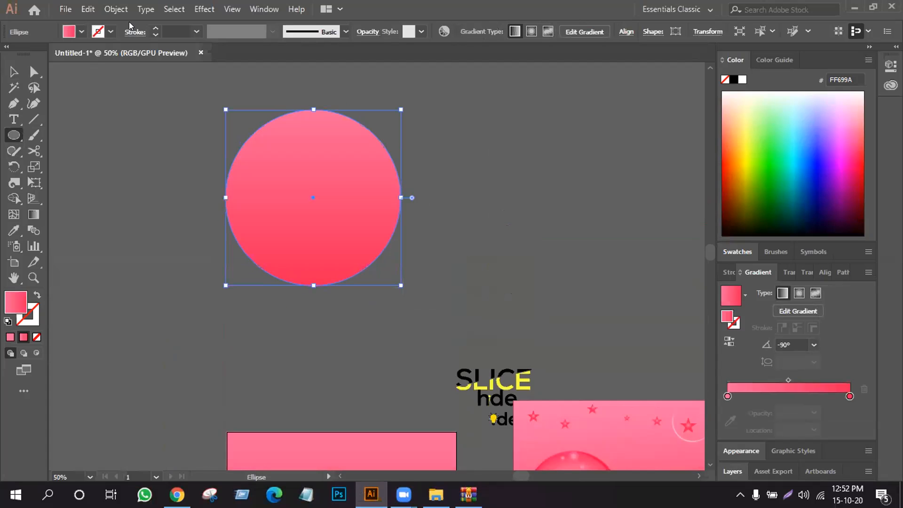
{"action": "left_click", "coordinate": [33, 293]}
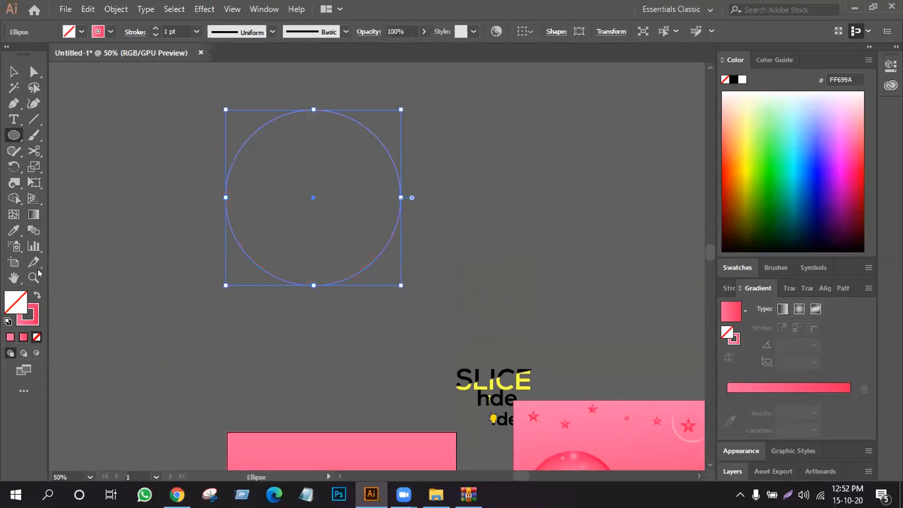
{"action": "left_click", "coordinate": [155, 33]}
{"action": "left_click", "coordinate": [155, 28]}
{"action": "left_click", "coordinate": [155, 28]}
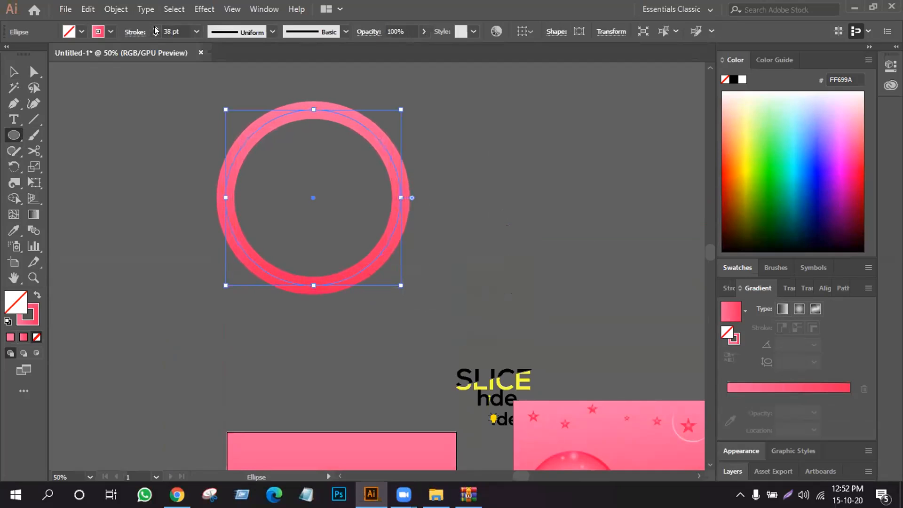
- Draw a vertical line with the same stroke from the ring's top through its centre, stopping just above the bottom arc
{"action": "left_click", "coordinate": [33, 121]}
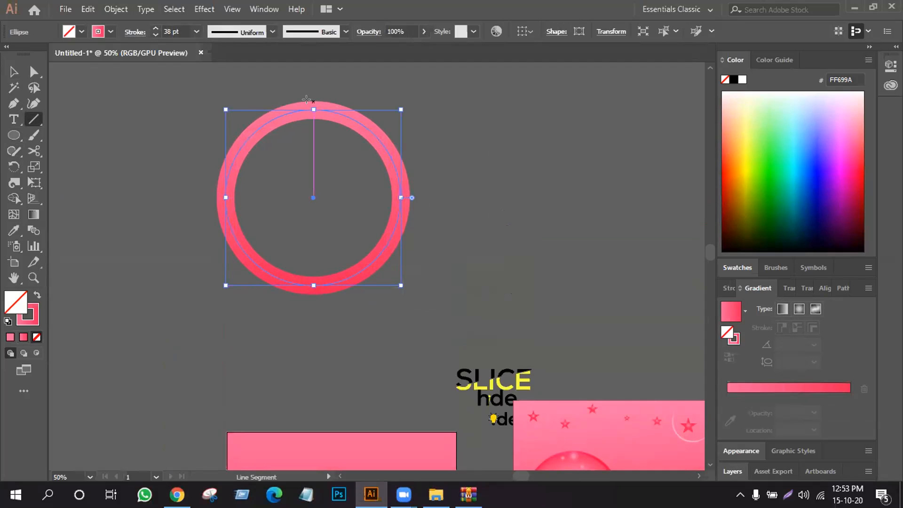
{"action": "left_click_drag", "start_coordinate": [307, 100], "coordinate": [305, 259]}
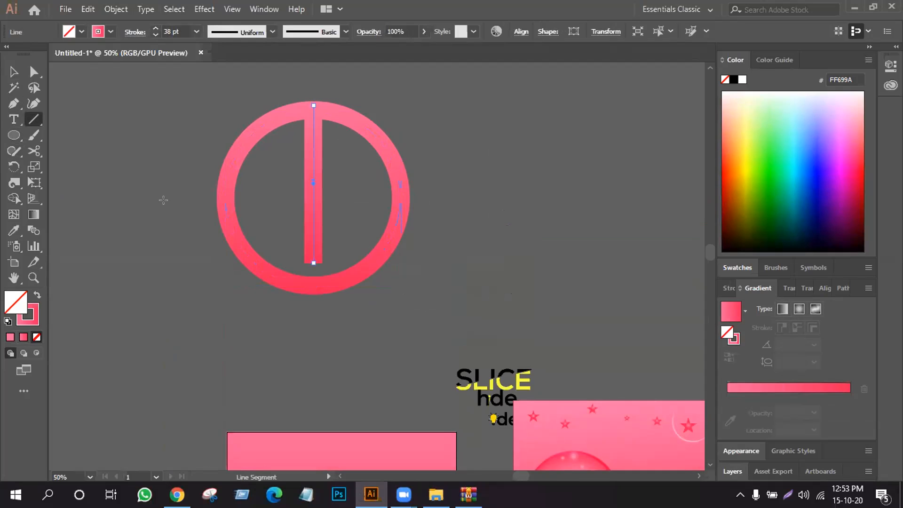
{"action": "key", "text": "v"}
{"action": "left_click", "coordinate": [171, 79]}
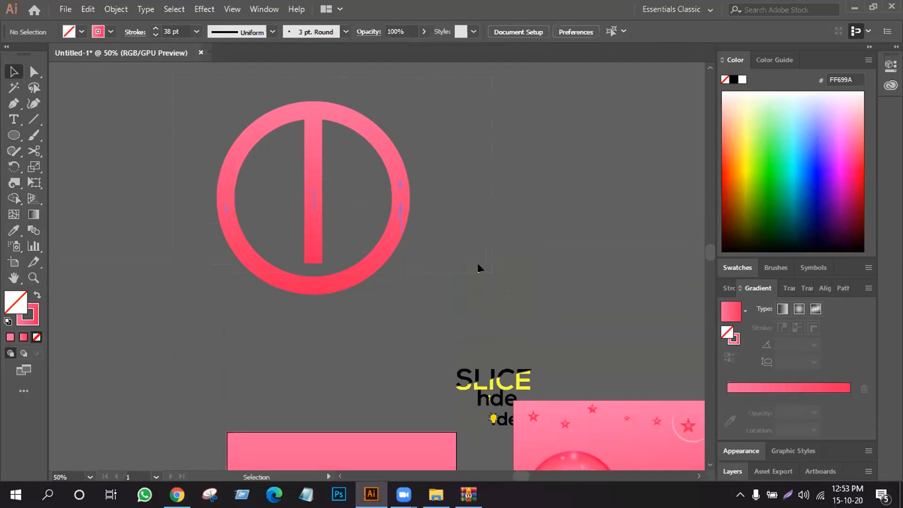
{"action": "left_click", "coordinate": [399, 211]}
{"action": "left_click", "coordinate": [376, 142]}
{"action": "left_click", "coordinate": [554, 141]}
- Cut the ring with the Scissors tool at its two side anchor points and a little above each of them
{"action": "left_click", "coordinate": [34, 151]}
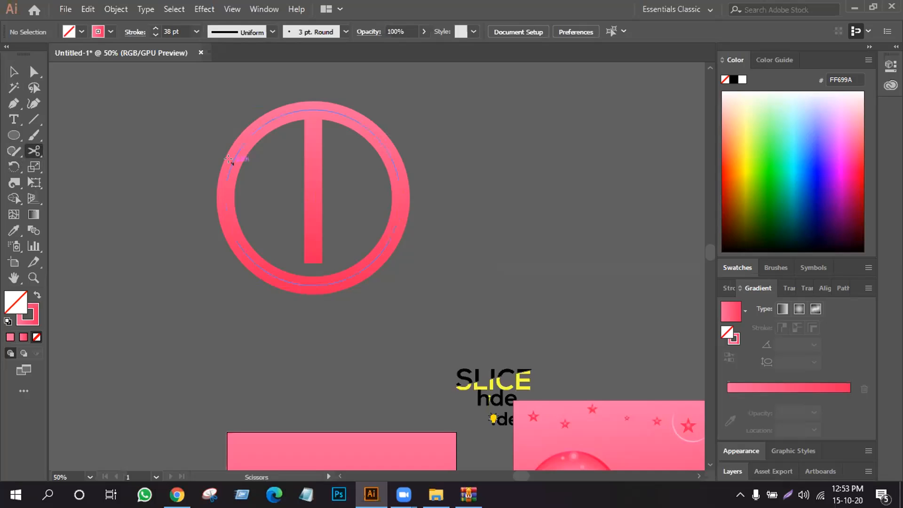
{"action": "left_click", "coordinate": [230, 168]}
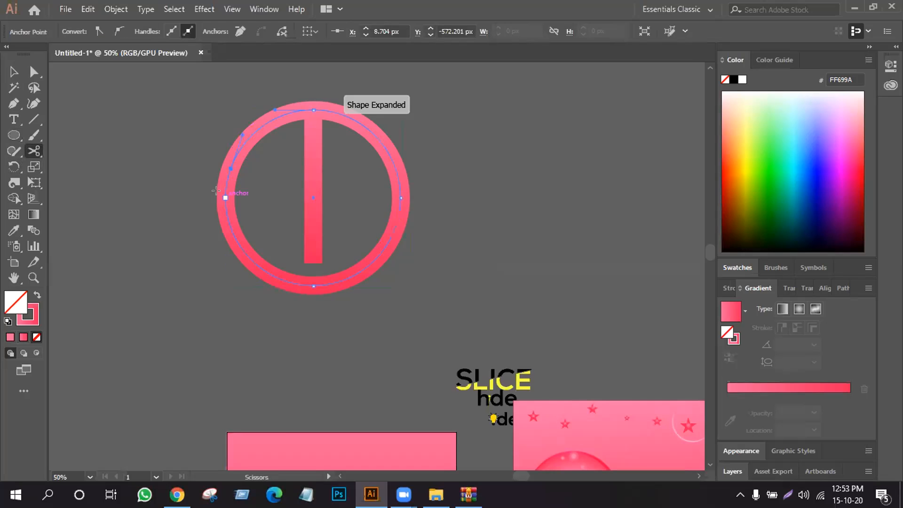
{"action": "left_click", "coordinate": [229, 183]}
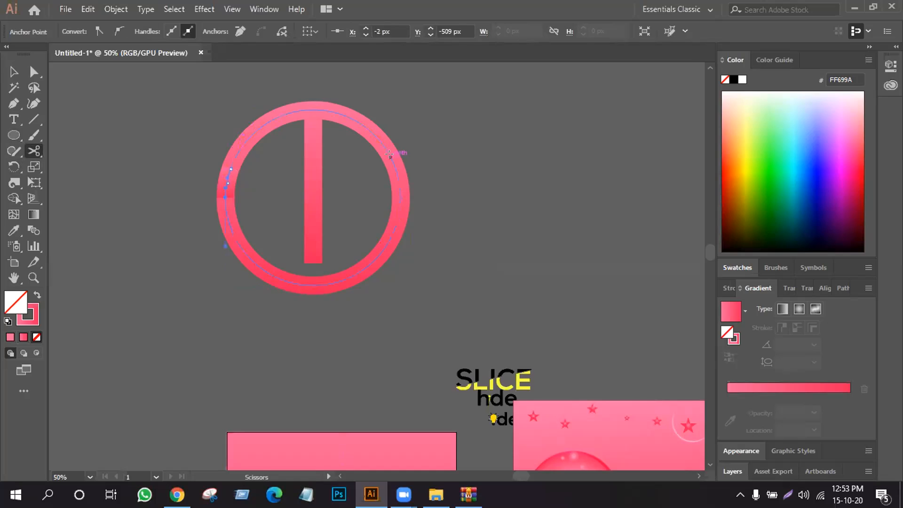
{"action": "left_click", "coordinate": [389, 155]}
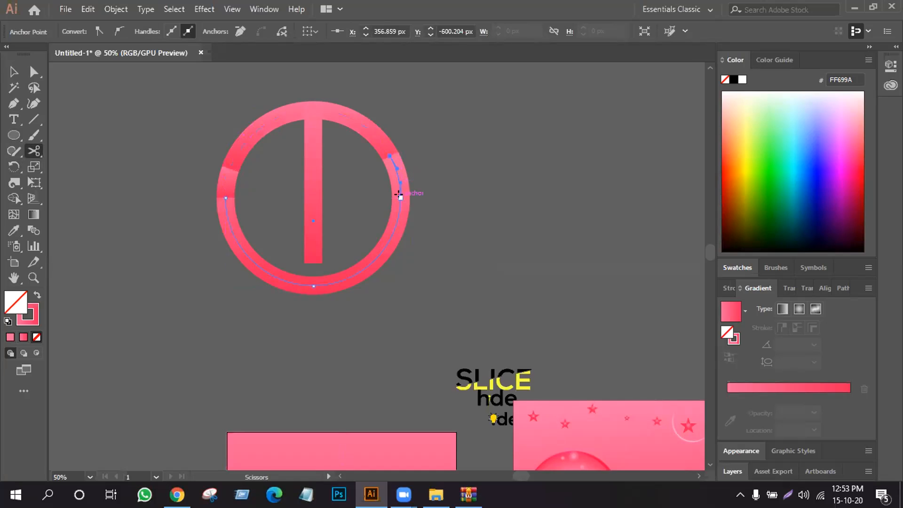
{"action": "left_click", "coordinate": [399, 194]}
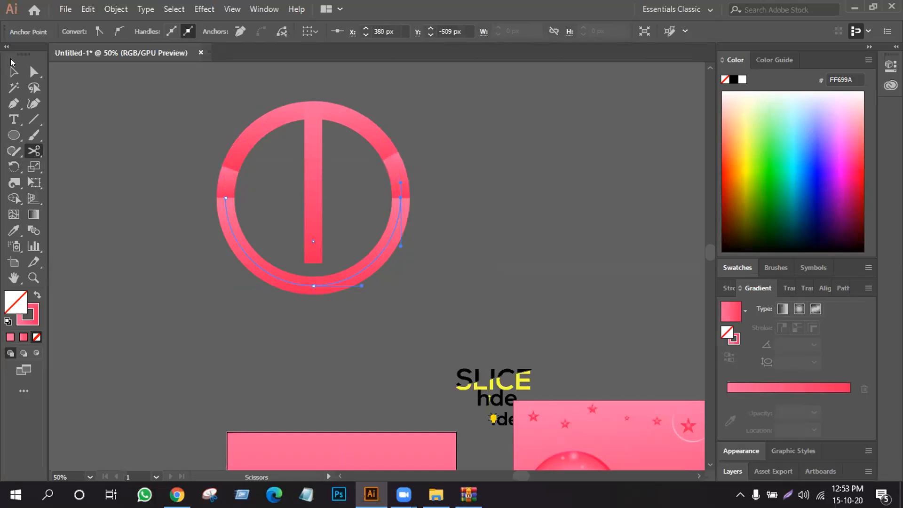
- Delete the two short segments cut from the ring's sides, leaving a gap between the upper and lower arcs
{"action": "left_click", "coordinate": [14, 72]}
{"action": "left_click", "coordinate": [140, 97]}
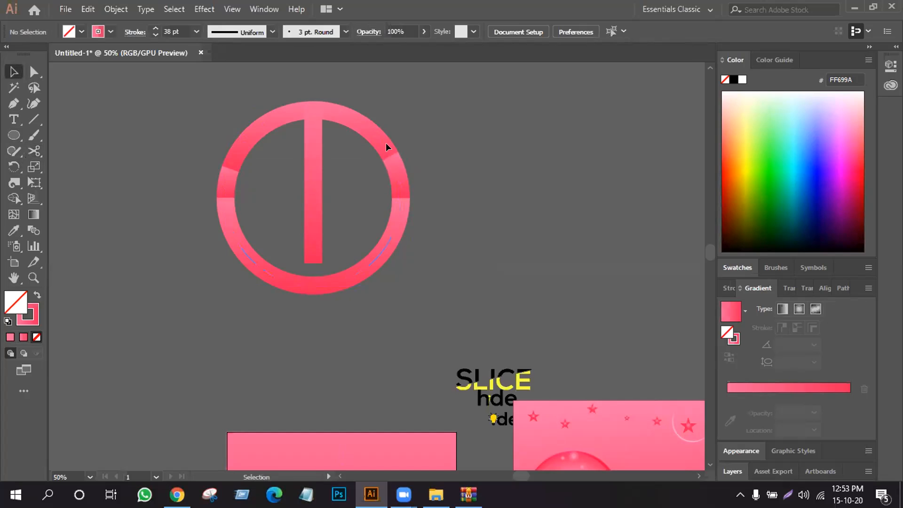
{"action": "left_click", "coordinate": [397, 170]}
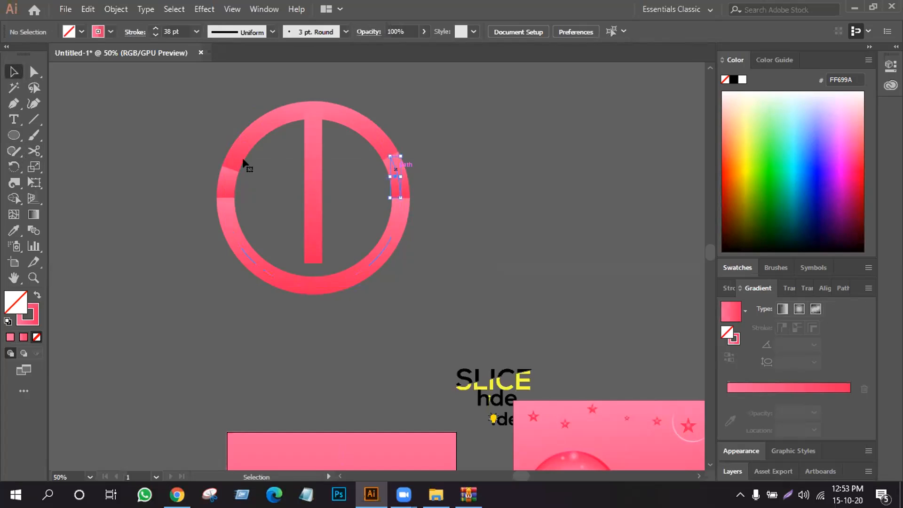
{"action": "left_click", "coordinate": [227, 179], "text": "shift"}
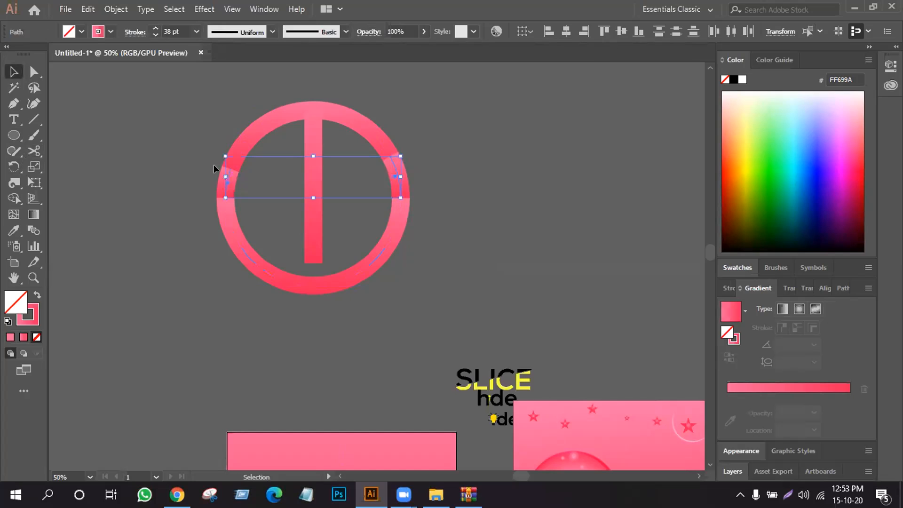
{"action": "key", "text": "Return"}
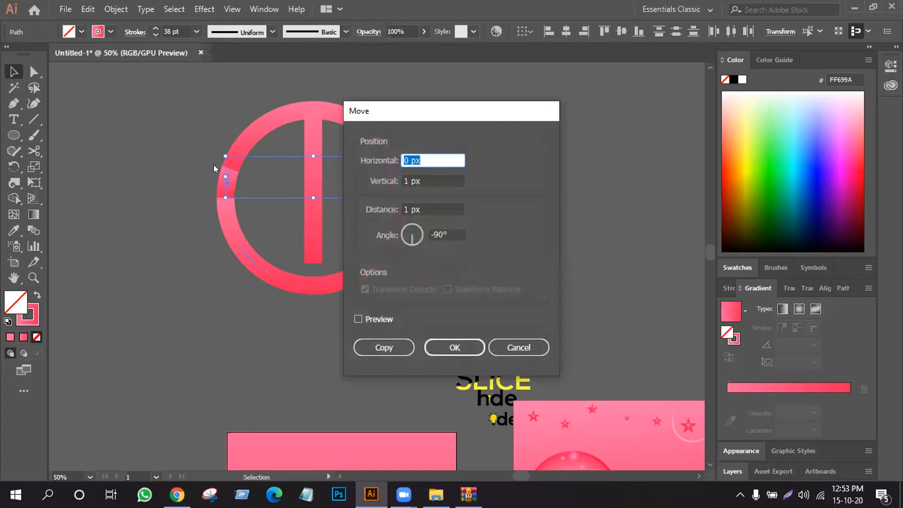
{"action": "left_click", "coordinate": [519, 348]}
{"action": "key", "text": "Delete"}
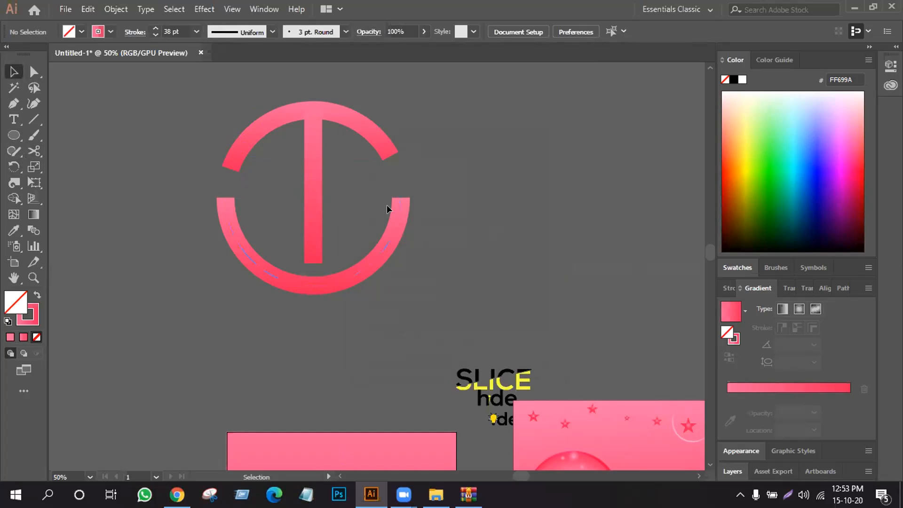
- Expand the fill and stroke of the upper arc and the vertical line into shapes
{"action": "left_click", "coordinate": [321, 141]}
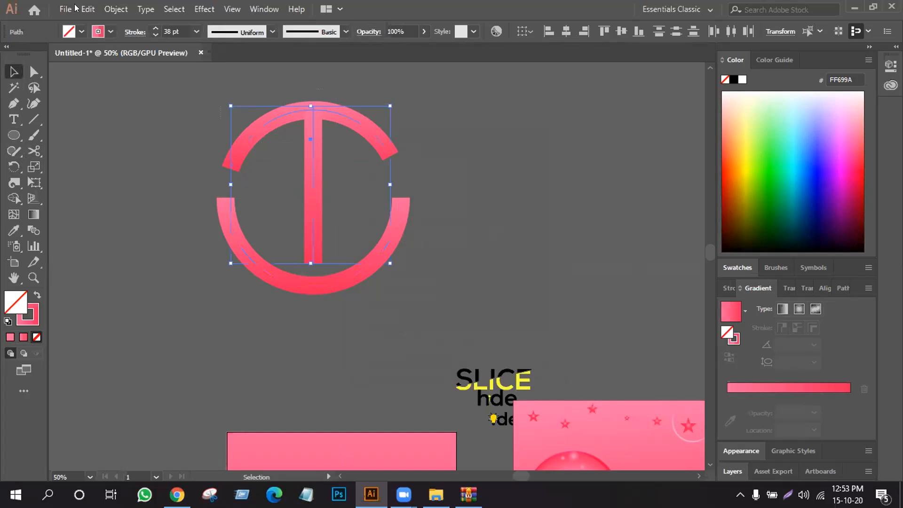
{"action": "left_click", "coordinate": [116, 9]}
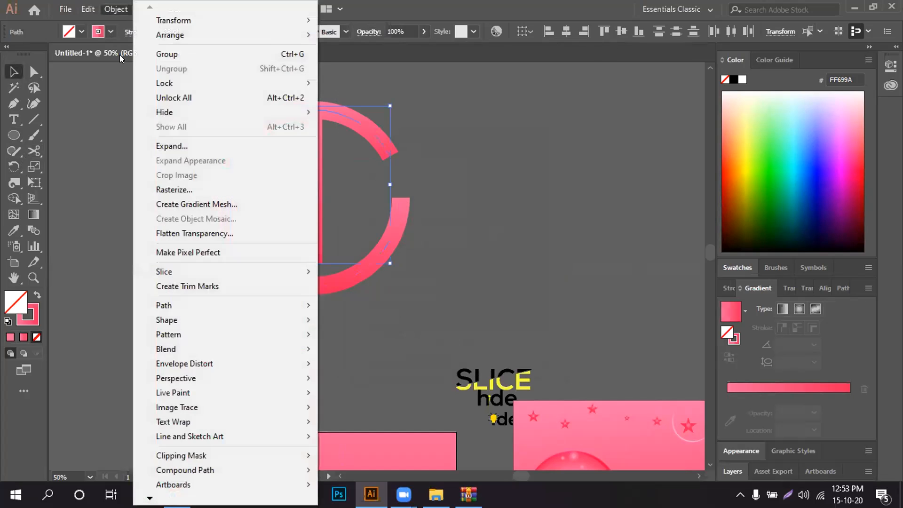
{"action": "left_click", "coordinate": [171, 146]}
{"action": "left_click", "coordinate": [418, 323]}
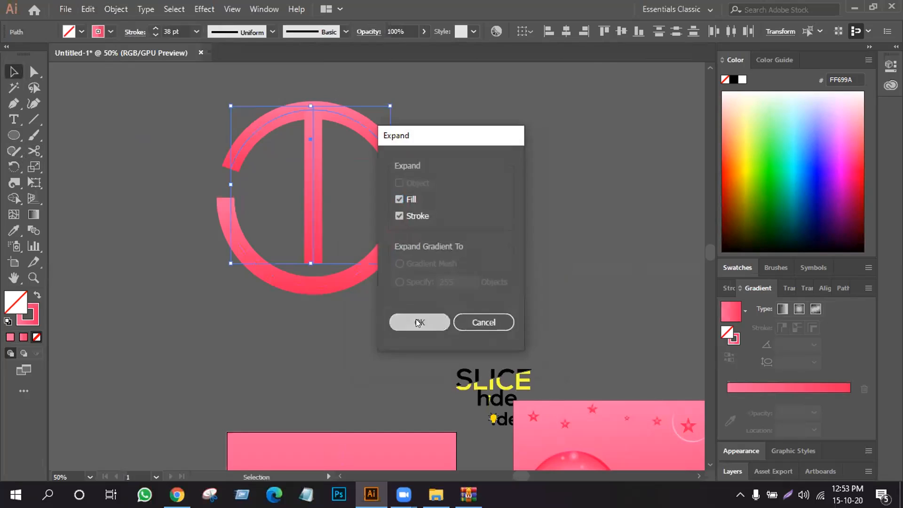
- Unite the expanded upper arc and vertical bar into a single T shape with Pathfinder, and deselect it
{"action": "left_click", "coordinate": [278, 148]}
{"action": "left_click", "coordinate": [313, 127]}
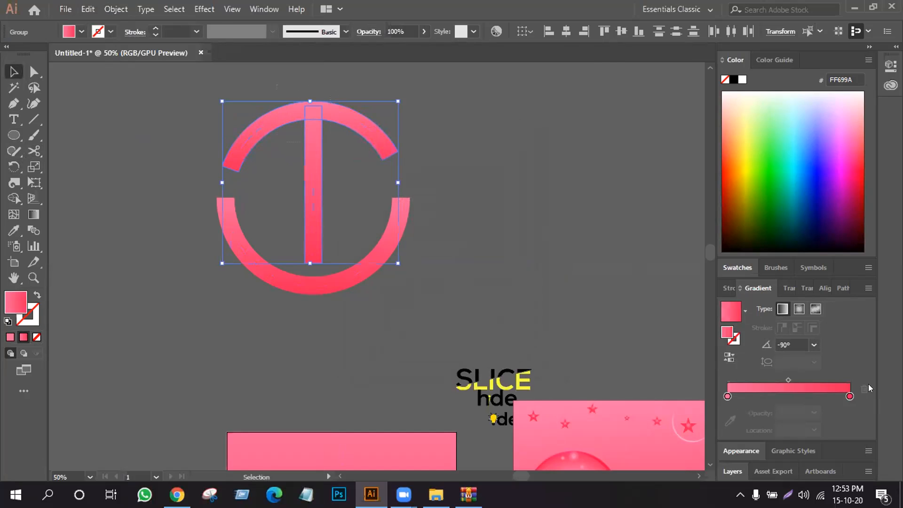
{"action": "left_click", "coordinate": [843, 288]}
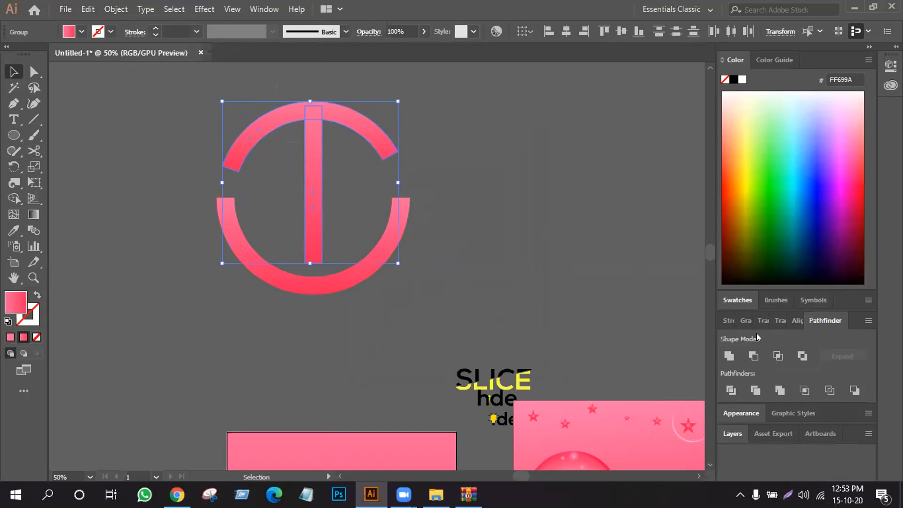
{"action": "left_click", "coordinate": [727, 357]}
{"action": "left_click", "coordinate": [539, 262]}
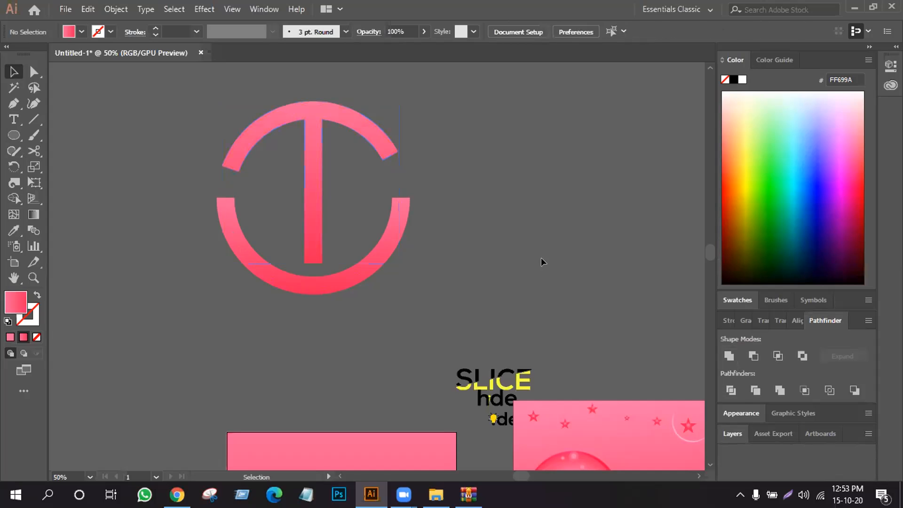